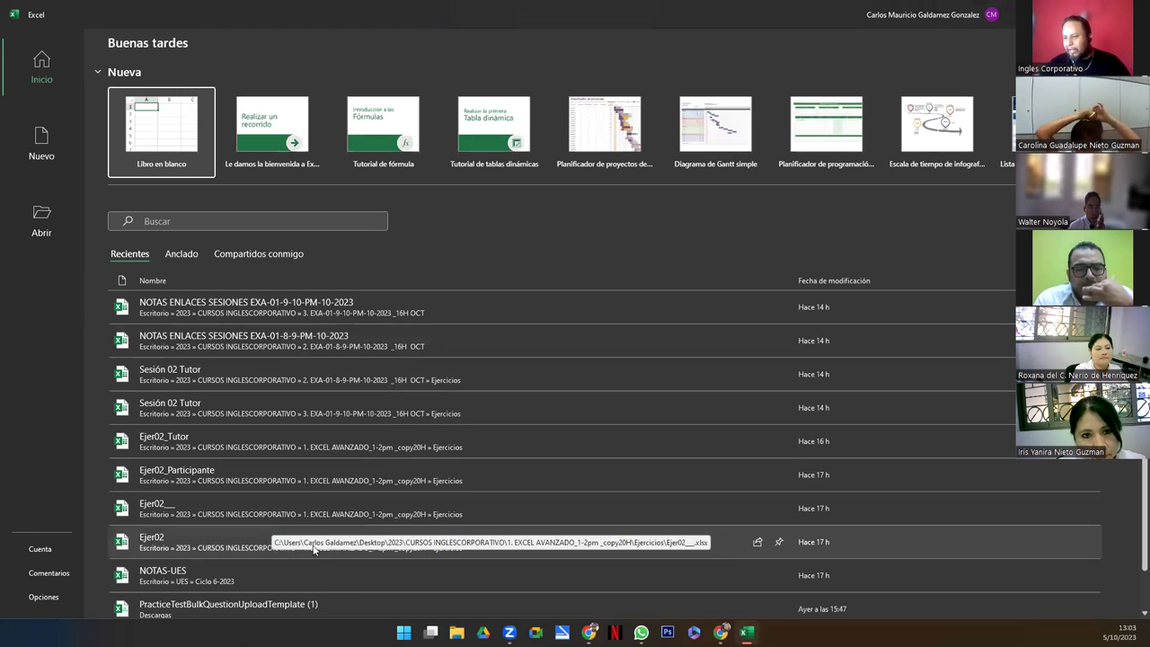
Step: Open Ejercicio19-ExcelAvanzado from the full recent workbooks list and enable its macros
{"action": "scroll", "coordinate": [271, 480], "scroll_direction": "down", "scroll_amount": 1}
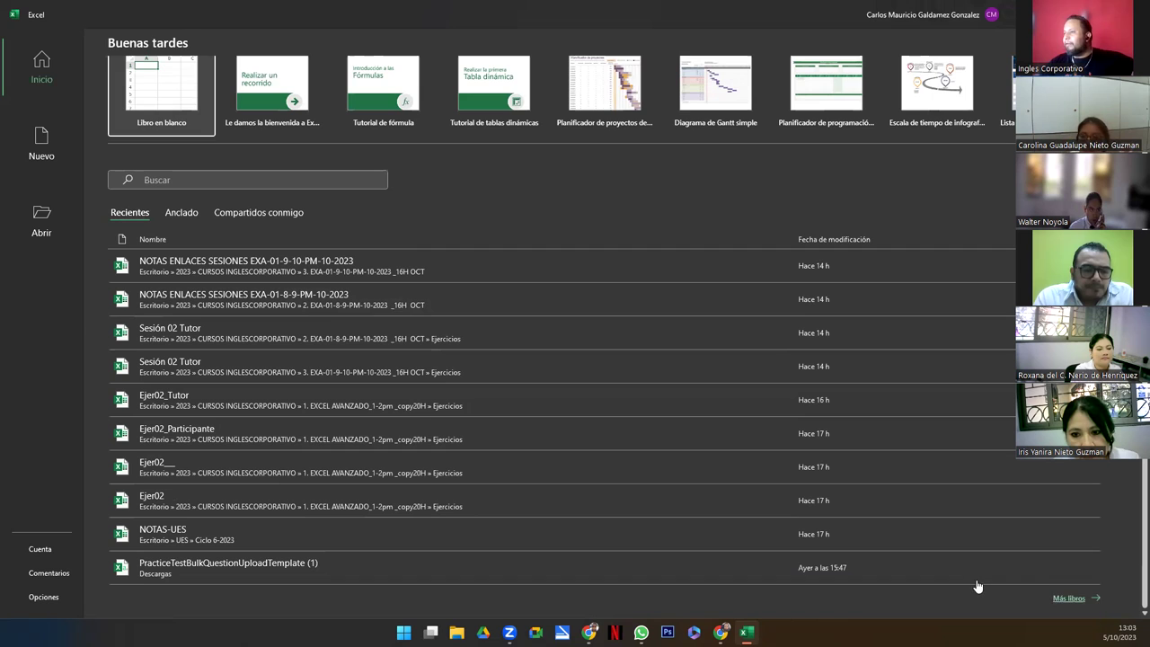
{"action": "left_click", "coordinate": [1069, 597]}
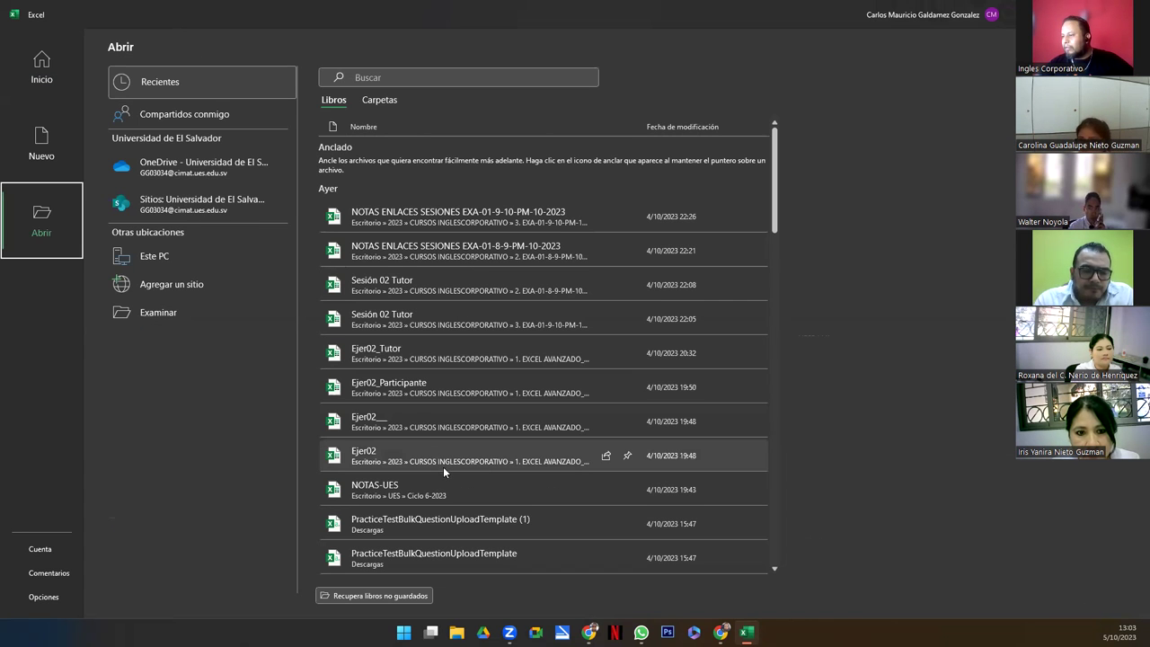
{"action": "scroll", "coordinate": [443, 467], "scroll_direction": "down", "scroll_amount": 3}
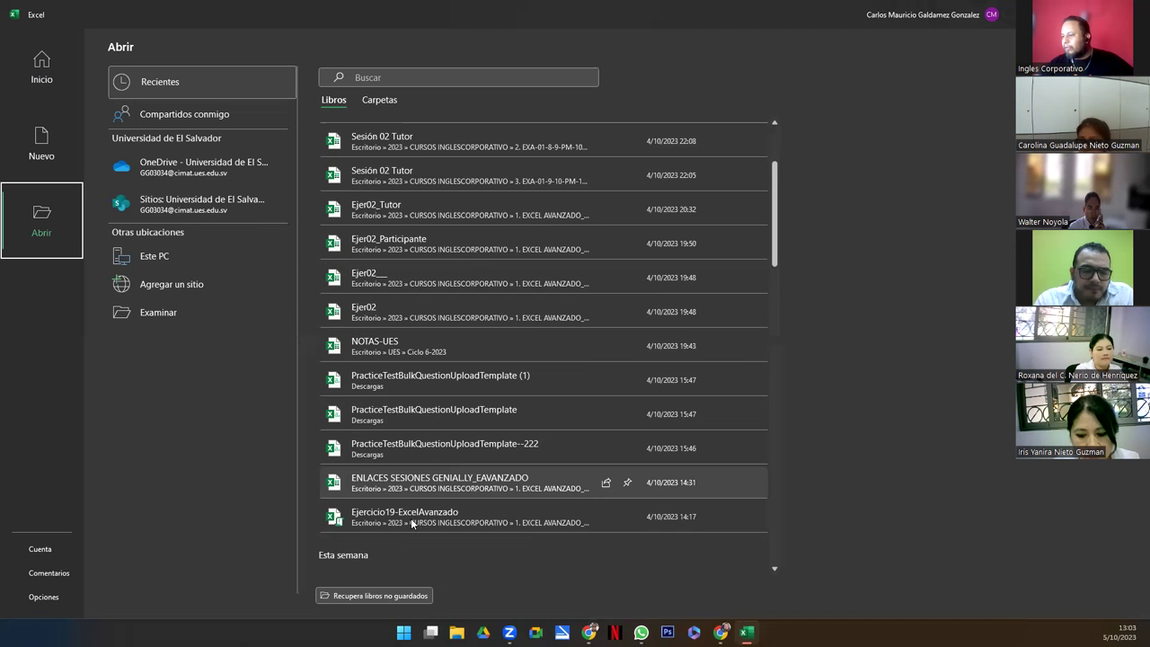
{"action": "left_click", "coordinate": [358, 520]}
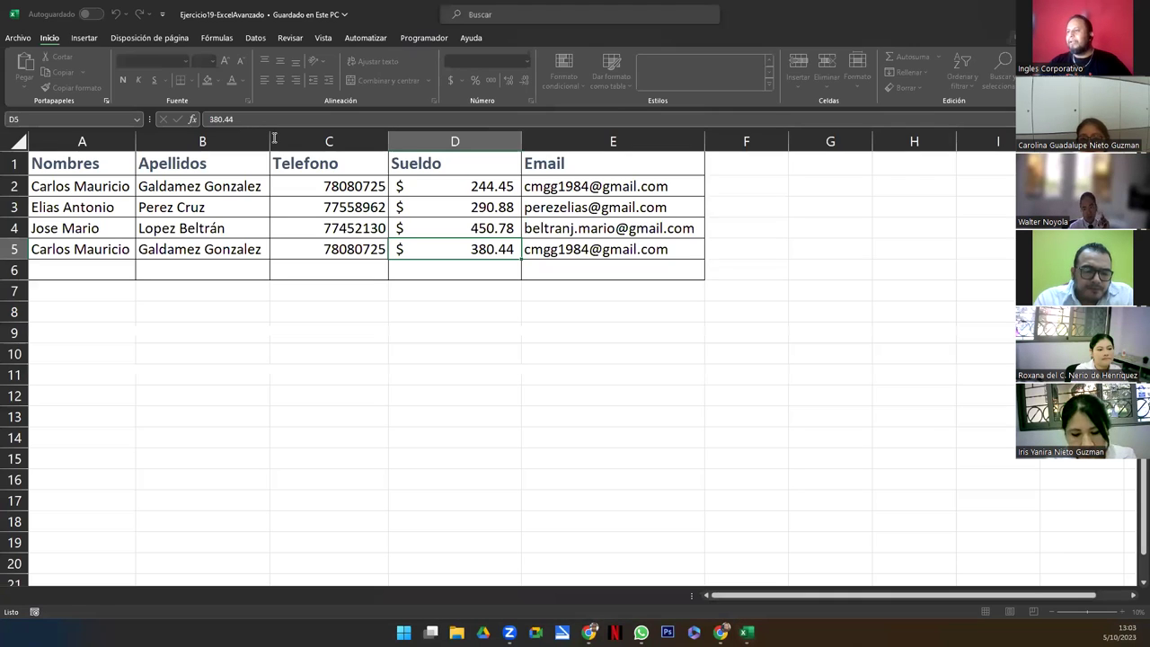
{"action": "left_click", "coordinate": [270, 118]}
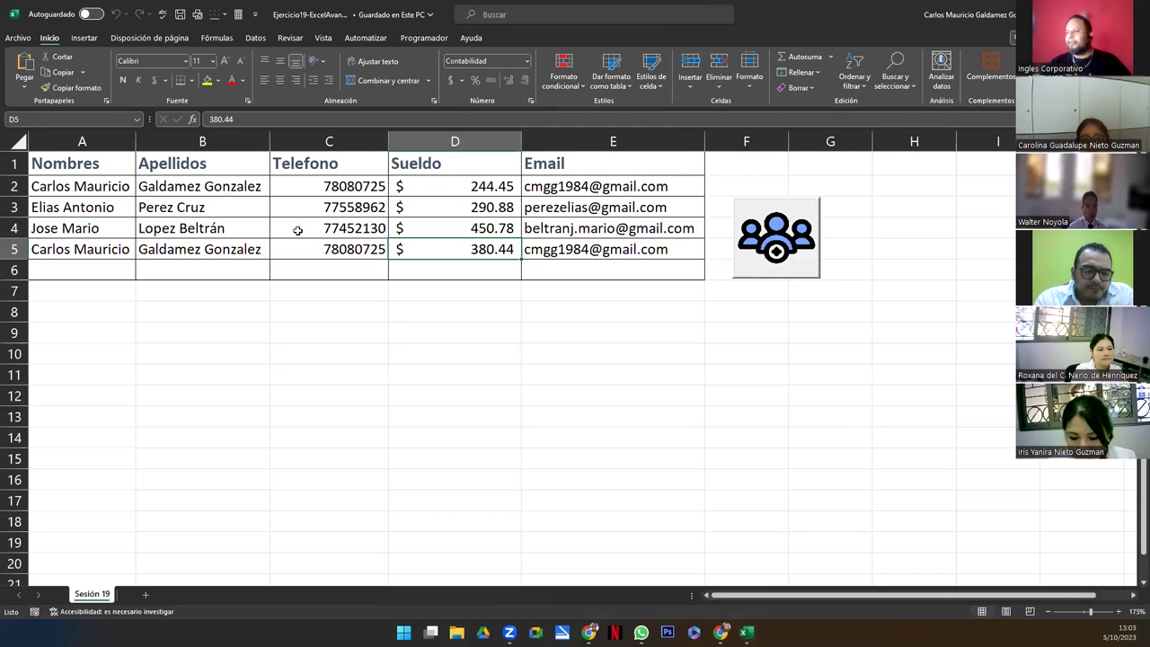
Step: Open the workbook's VBA code from the Programador tab with Alt+F11
{"action": "left_click", "coordinate": [301, 232]}
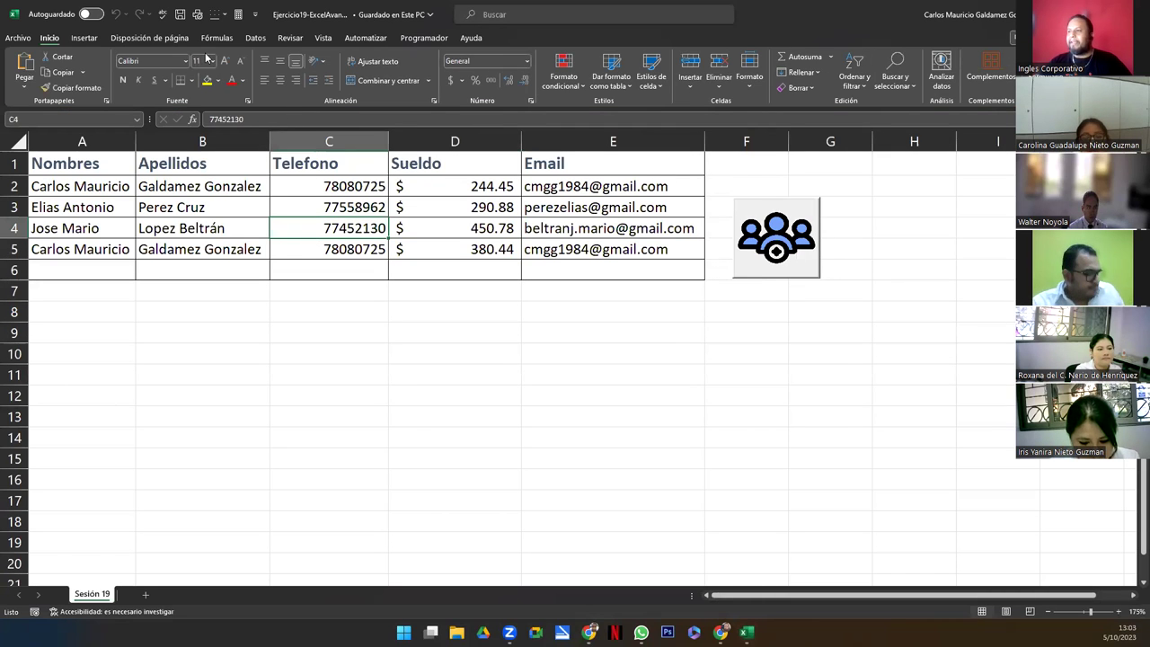
{"action": "left_click", "coordinate": [421, 39]}
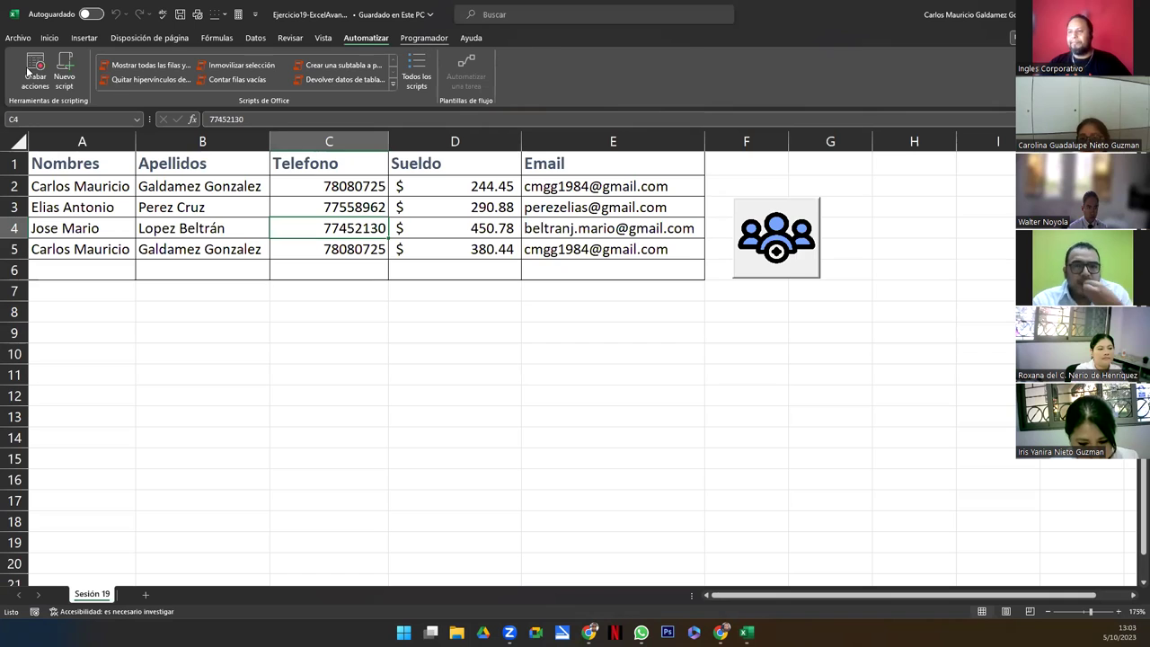
{"action": "key", "text": "alt+F11"}
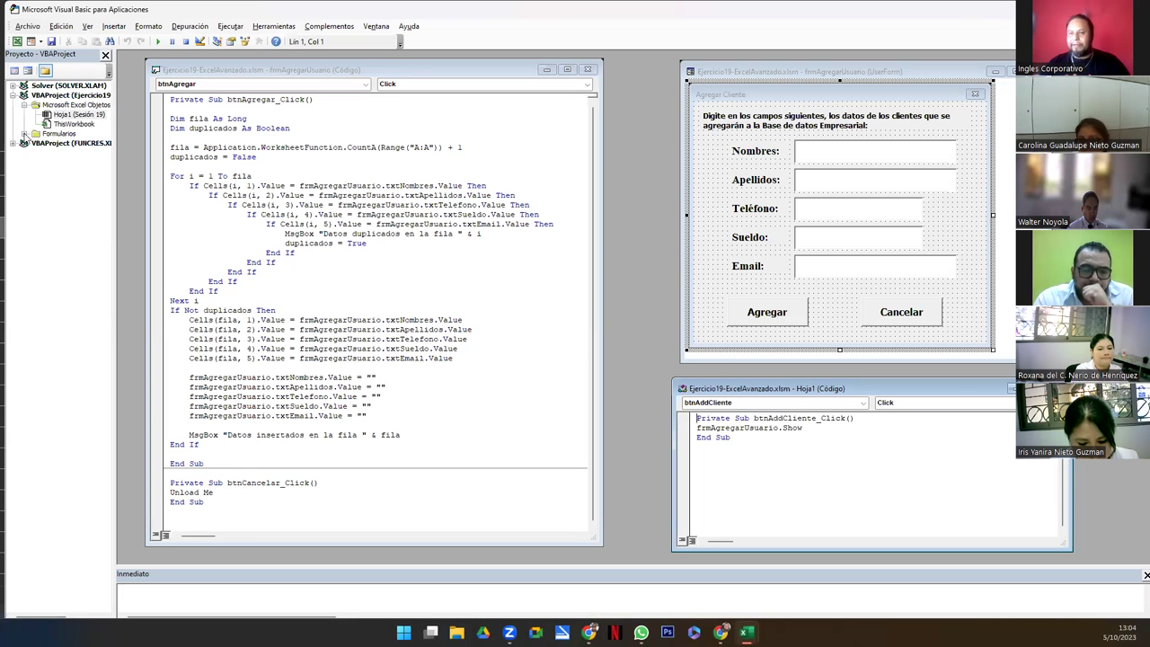
Step: Change the form name on line 10 to 'frmAgregarUliente'
{"action": "left_click", "coordinate": [24, 134]}
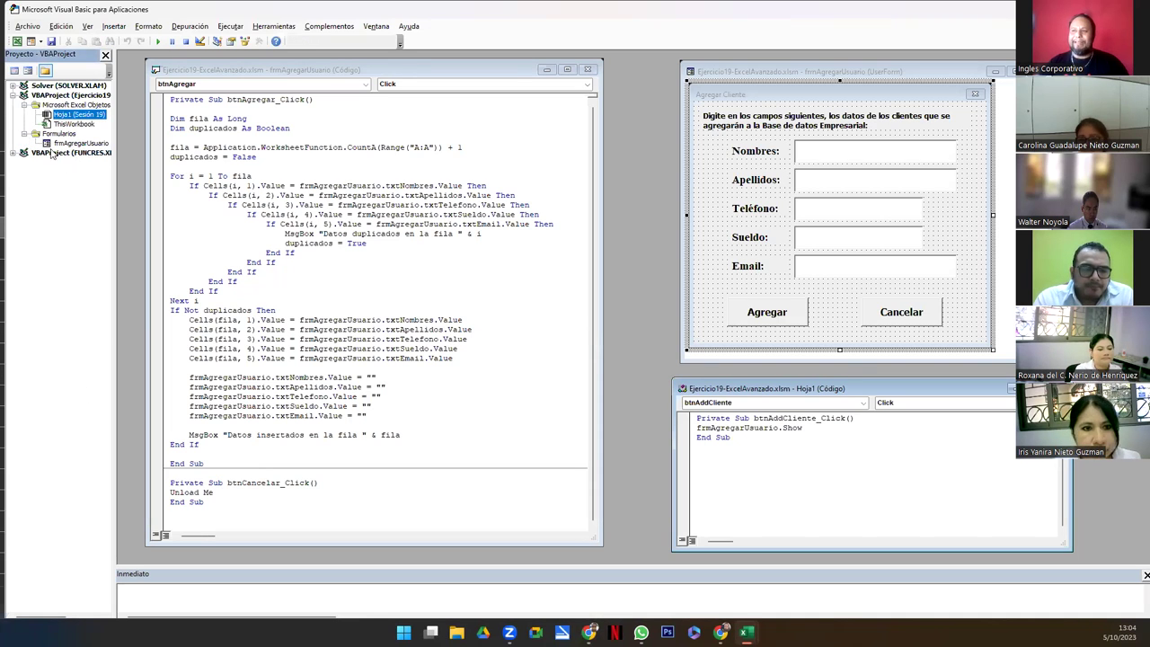
{"action": "left_click", "coordinate": [54, 144]}
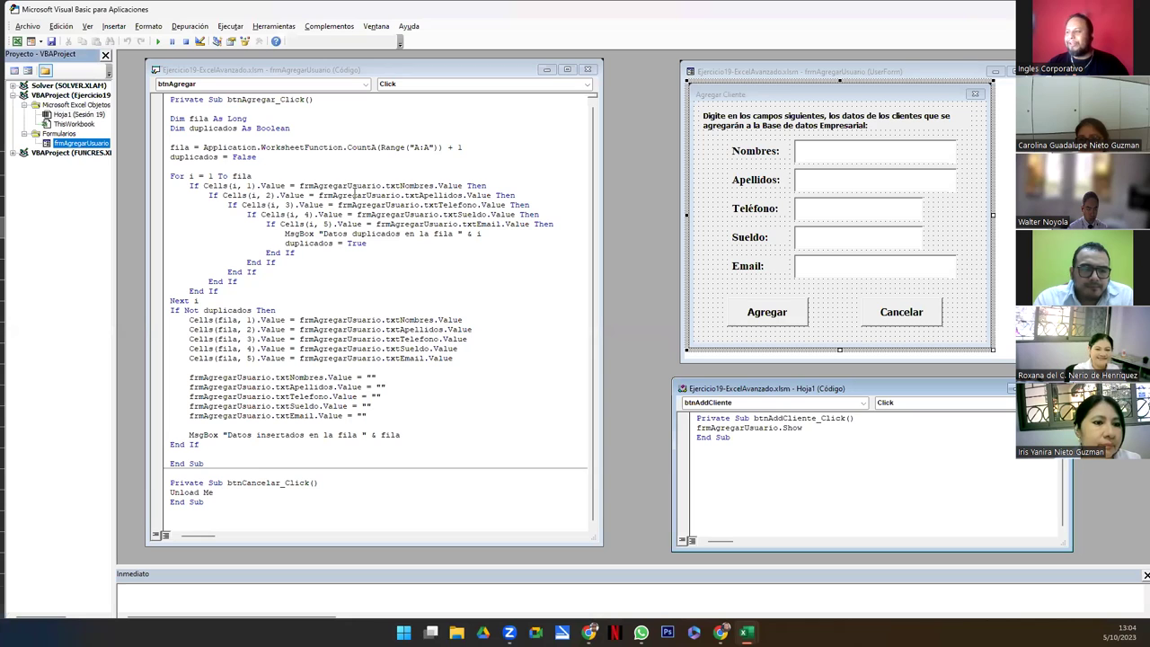
{"action": "double_click", "coordinate": [366, 186]}
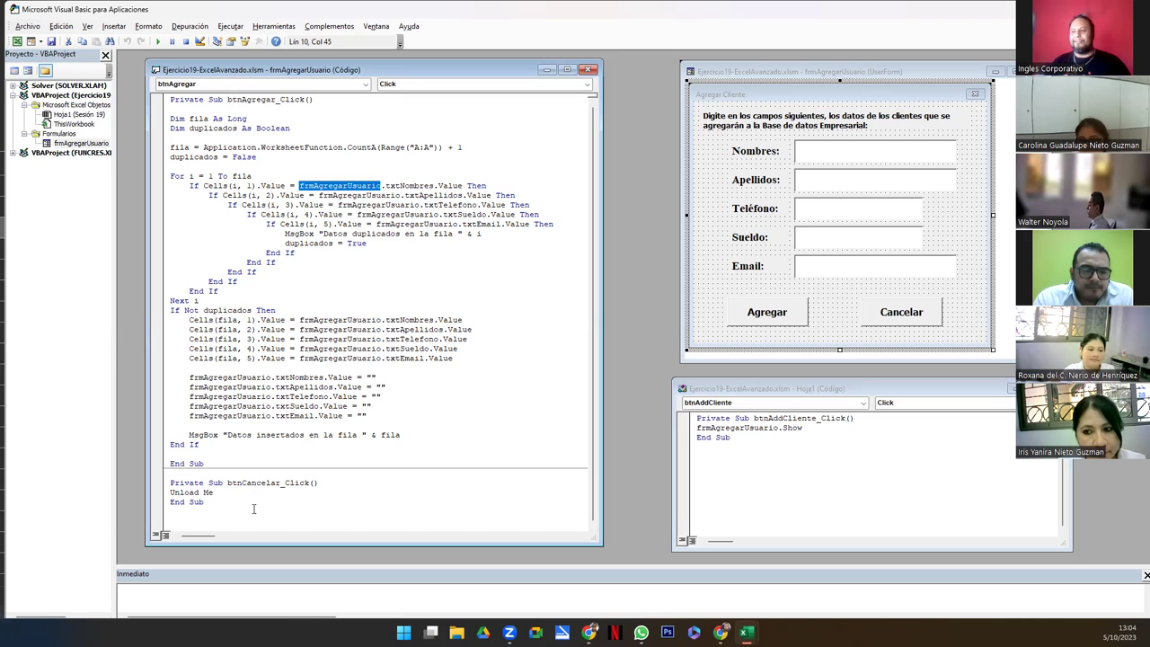
{"action": "type", "text": "frmAgregarUliente"}
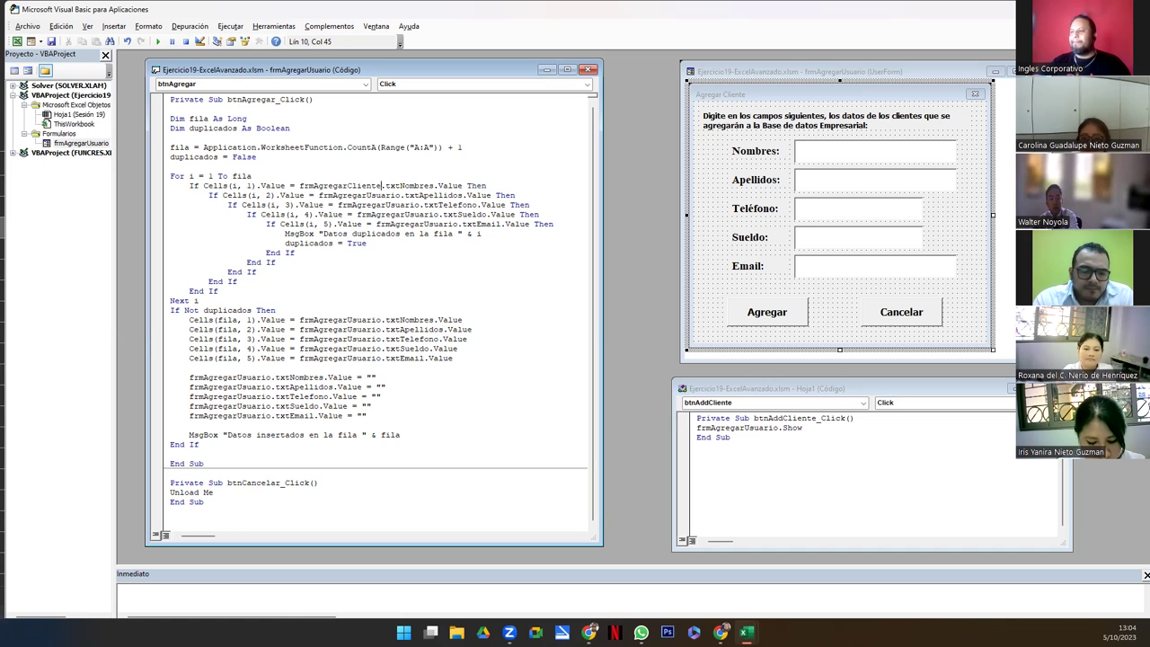
Step: Run the form and submit a test record: dfgfdg, dfgfdgdf, dfgfdgfd
{"action": "left_click", "coordinate": [158, 41]}
{"action": "left_click", "coordinate": [232, 407]}
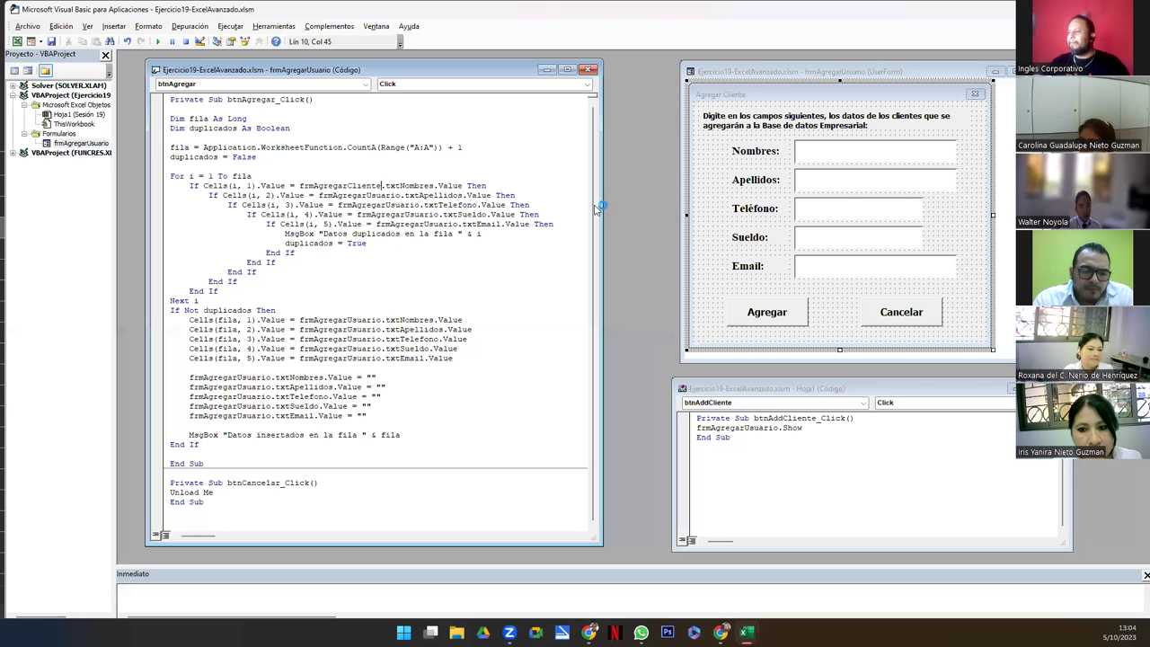
{"action": "left_click", "coordinate": [159, 42]}
{"action": "type", "text": "dfgfdg"}
{"action": "key", "text": "Tab"}
{"action": "type", "text": "dfgfdgdf"}
{"action": "key", "text": "Tab"}
{"action": "type", "text": "dfgfdgfd"}
{"action": "left_click", "coordinate": [119, 406]}
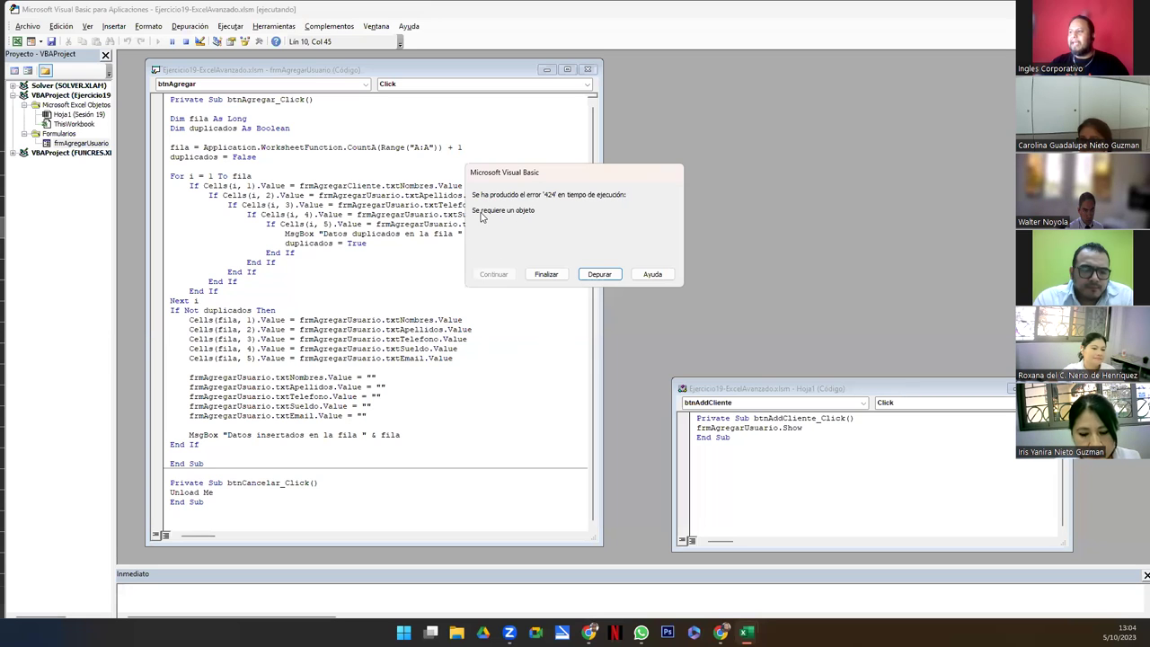
Step: After error 424, paste frmAgregarUsuario back into line 10 and continue the macro
{"action": "left_click", "coordinate": [597, 275]}
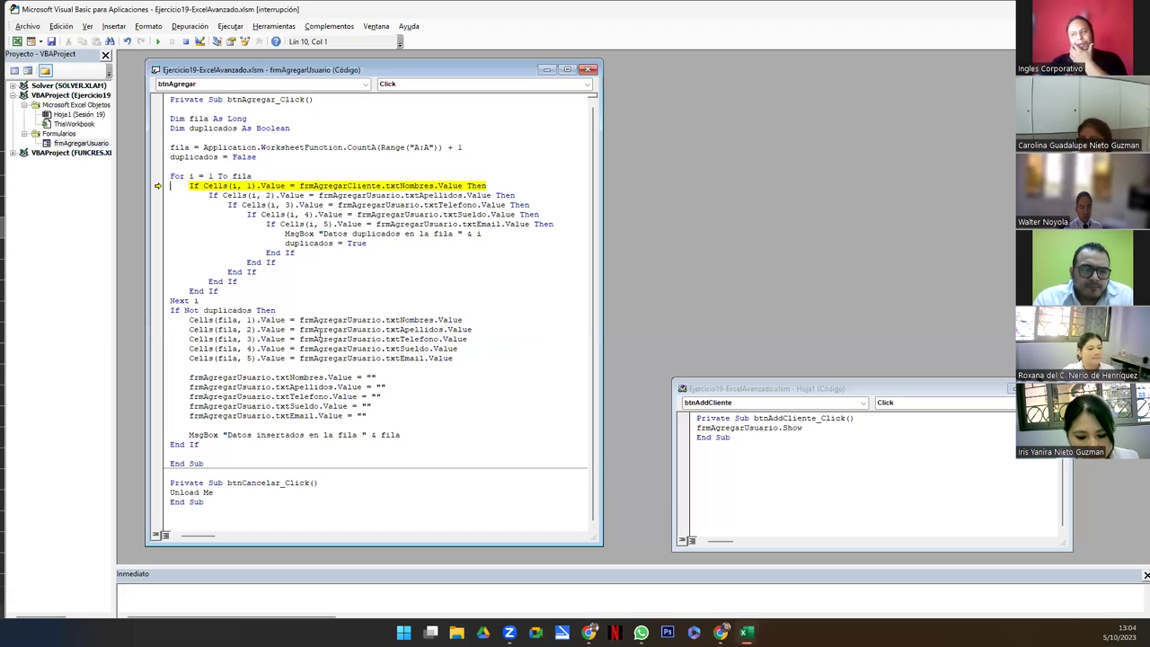
{"action": "mouse_move", "coordinate": [302, 322]}
{"action": "left_click_drag", "start_coordinate": [302, 320], "coordinate": [383, 320]}
{"action": "key", "text": "ctrl+c"}
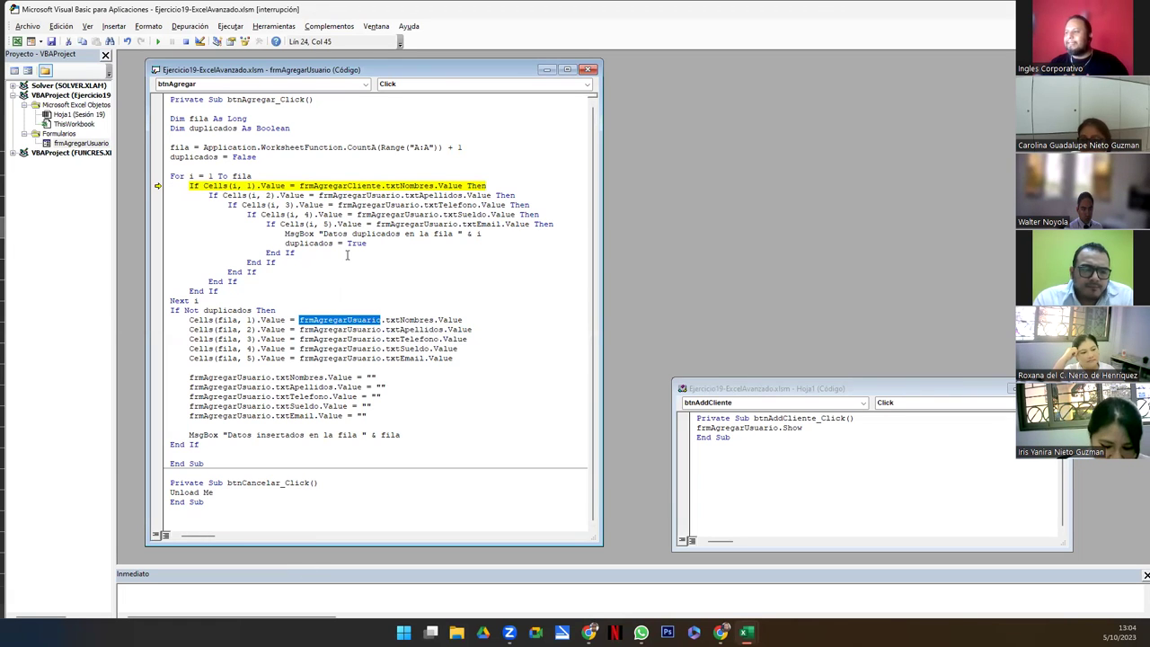
{"action": "double_click", "coordinate": [327, 186]}
{"action": "key", "text": "ctrl+v"}
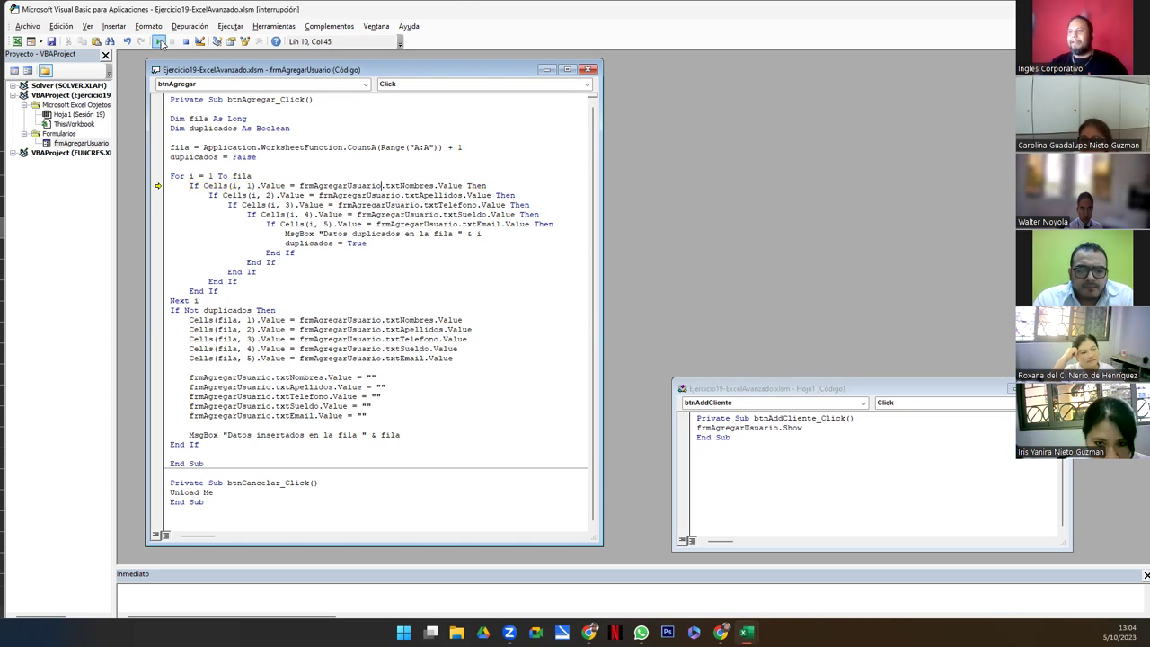
{"action": "left_click", "coordinate": [158, 42]}
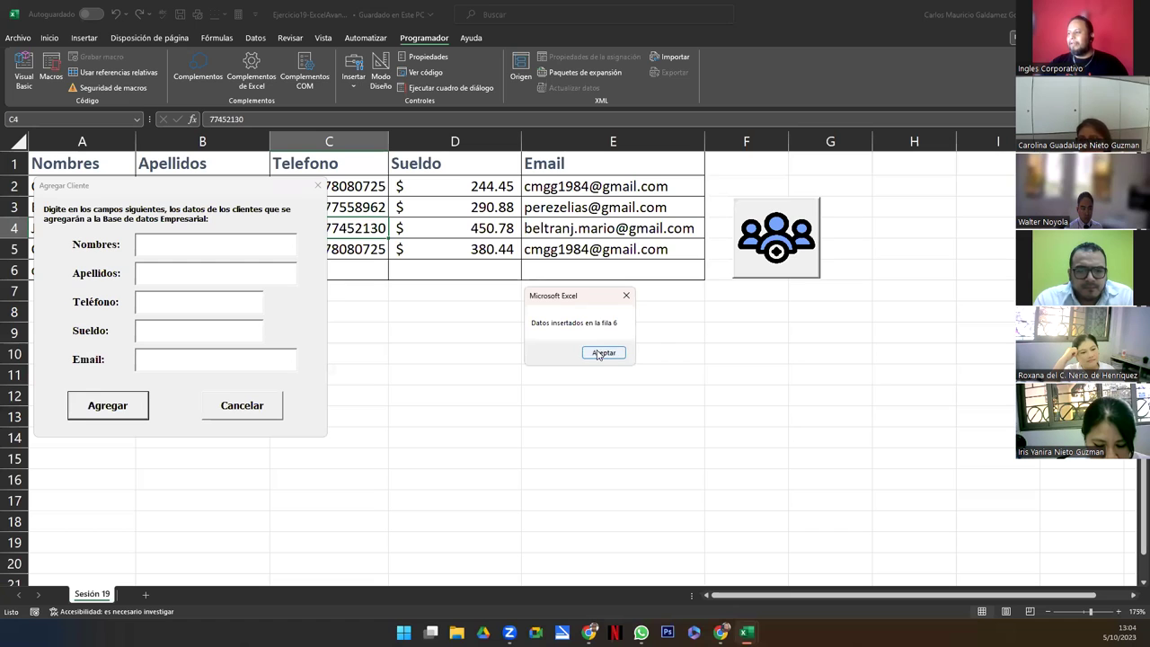
Step: Dismiss the row 6 confirmation message and cancel the add-client form
{"action": "left_click", "coordinate": [621, 359]}
{"action": "left_click", "coordinate": [239, 415]}
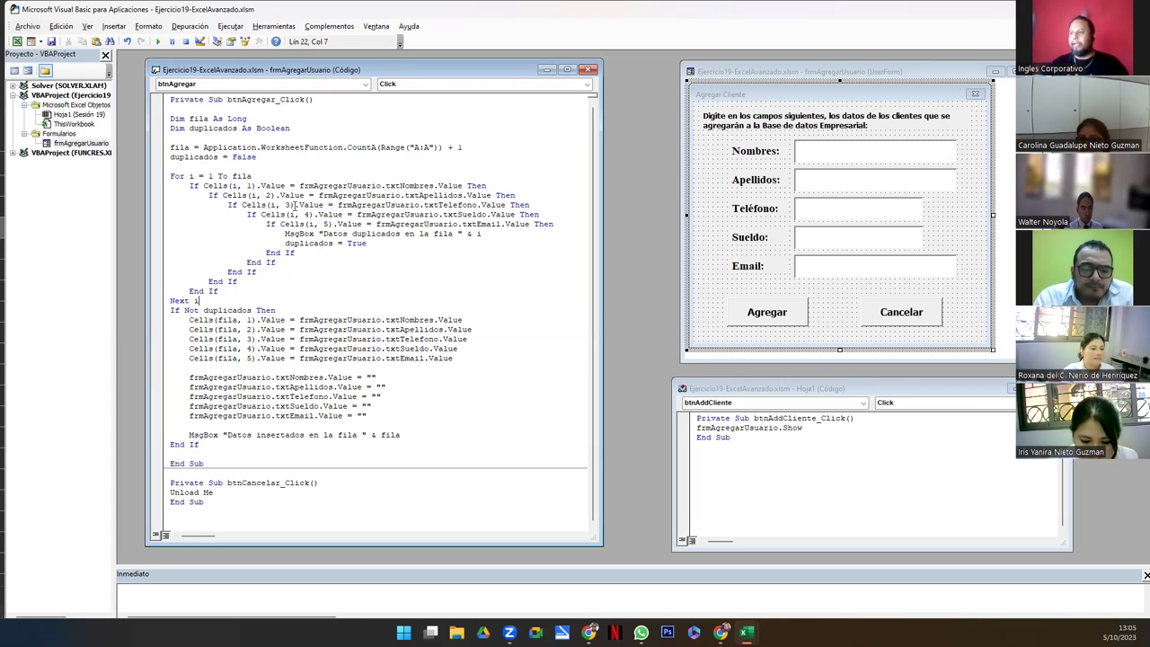
Step: Run the form and enter the client's names, surnames, salary 244.45 and email
{"action": "left_click", "coordinate": [158, 42]}
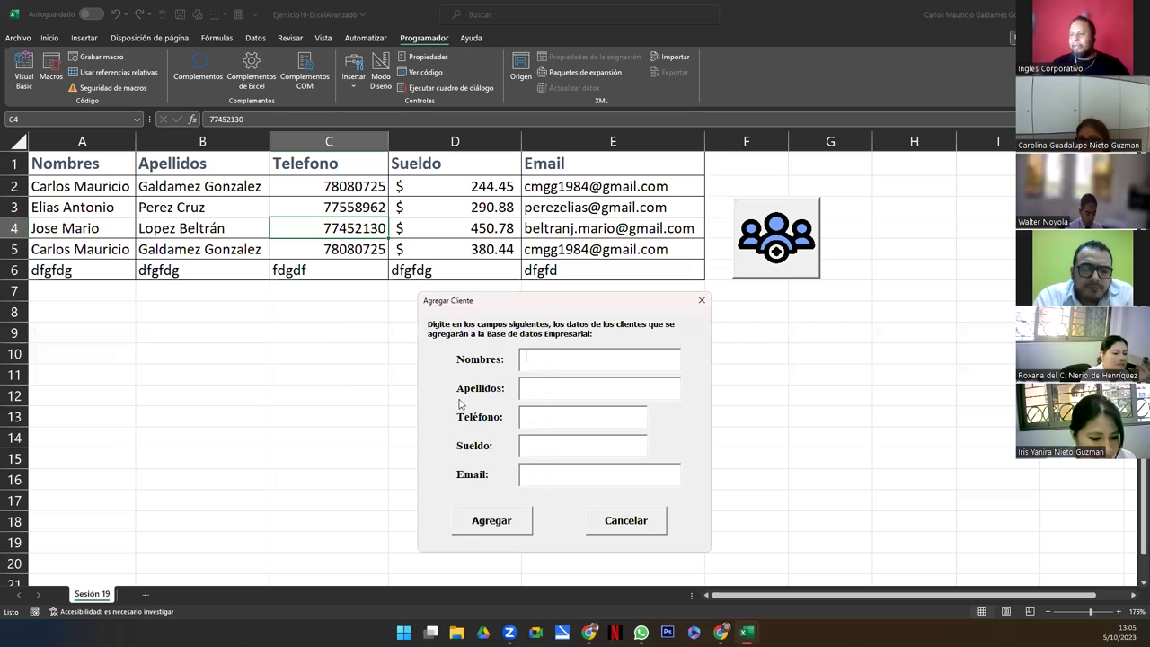
{"action": "left_click", "coordinate": [552, 356]}
{"action": "key", "text": "Tab"}
{"action": "type", "text": "7808"}
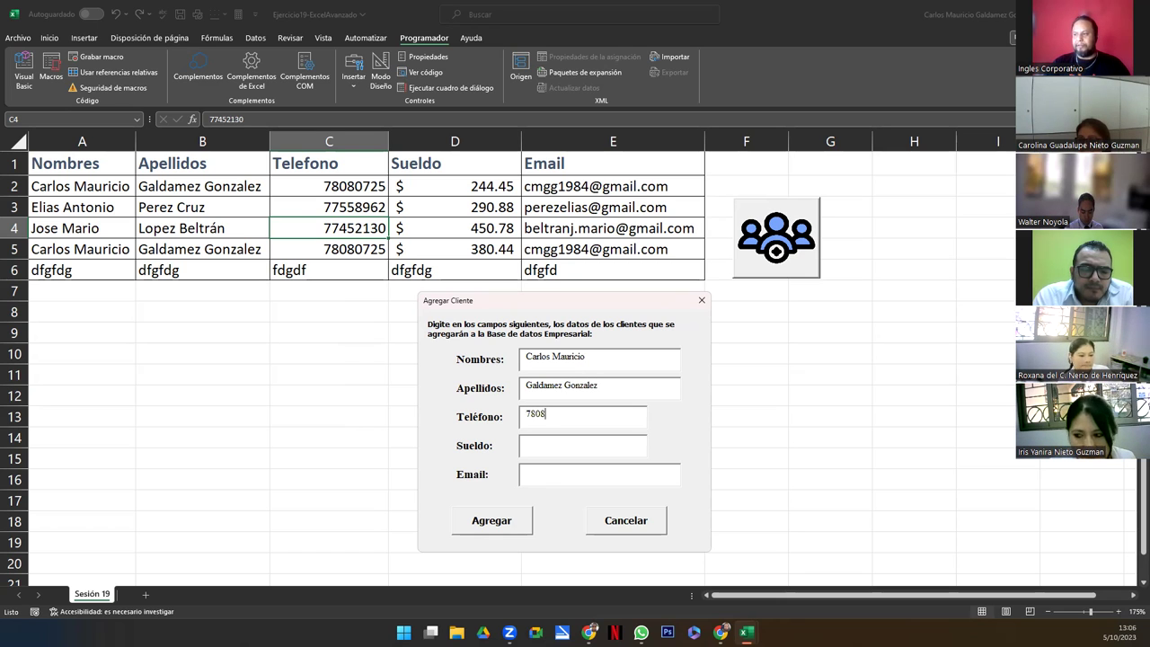
{"action": "type", "text": "0725"}
{"action": "key", "text": "Tab"}
{"action": "type", "text": "244.4"}
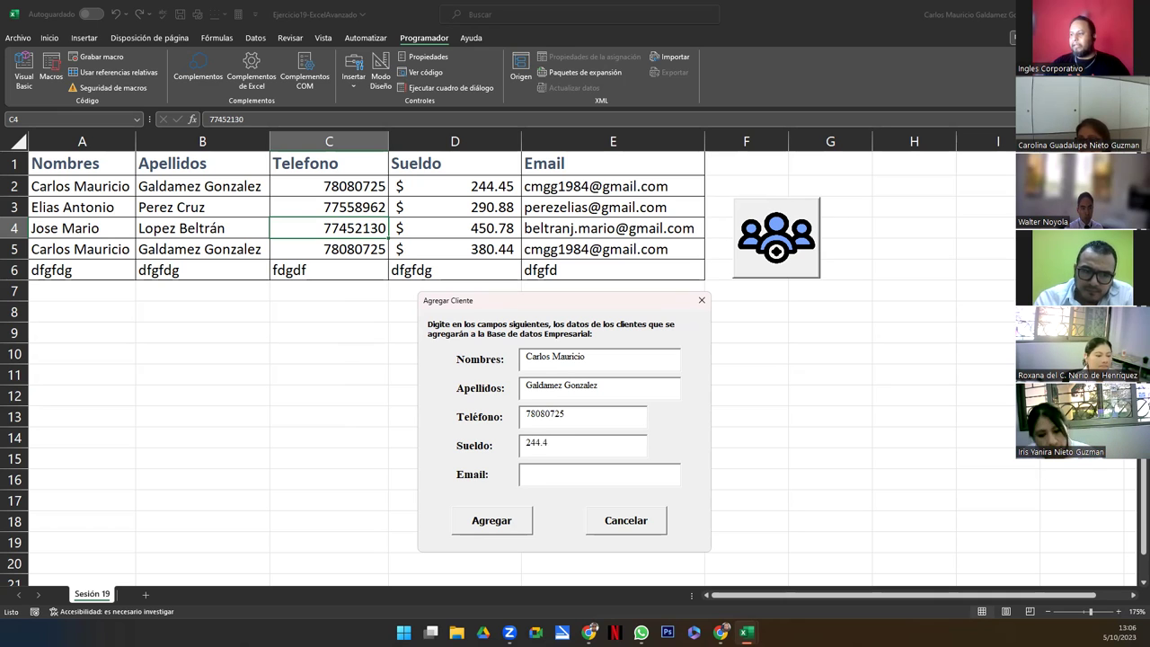
{"action": "type", "text": "5"}
{"action": "key", "text": "Tab"}
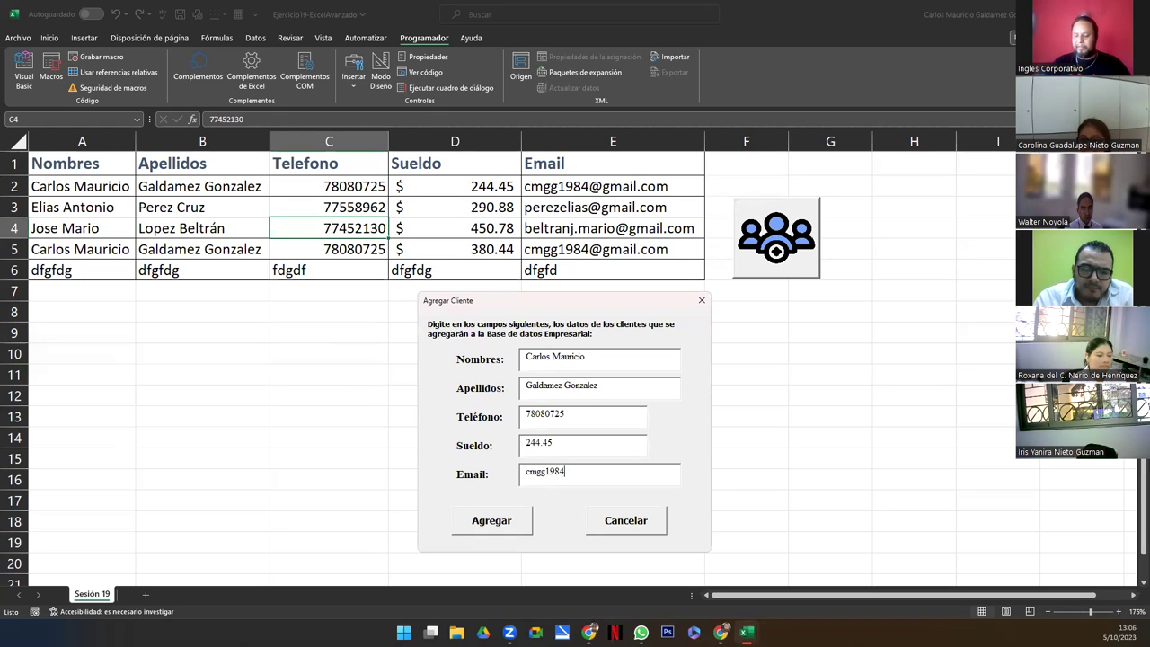
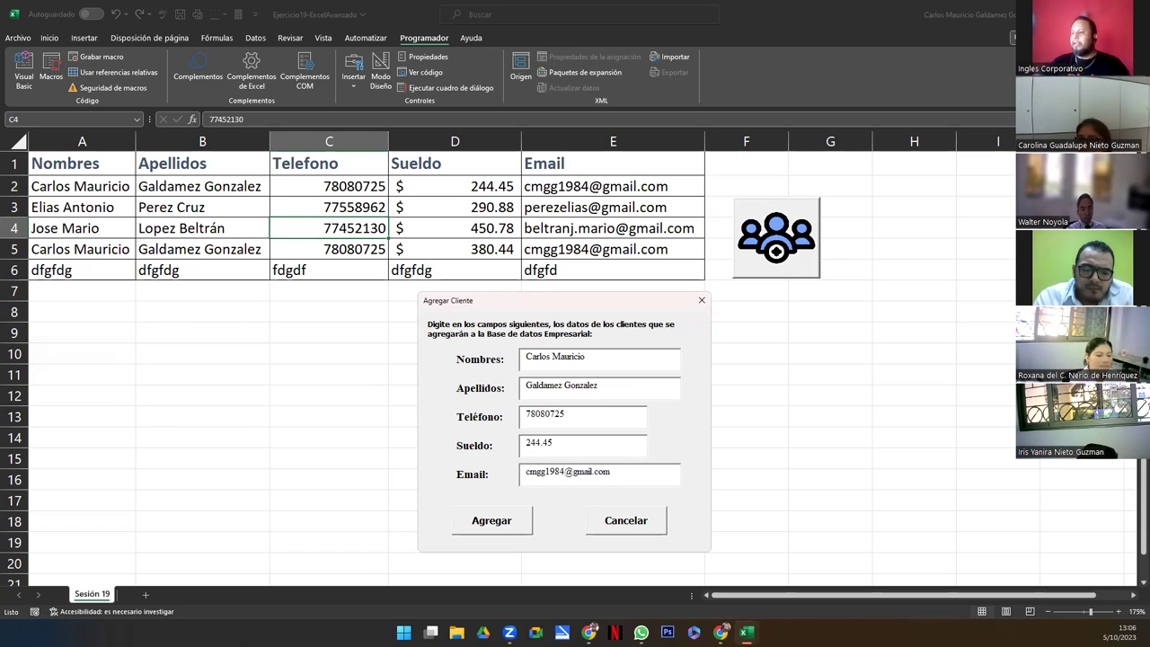
Step: Add the record to row 7, dismiss the confirmation and close the form
{"action": "left_click", "coordinate": [500, 528]}
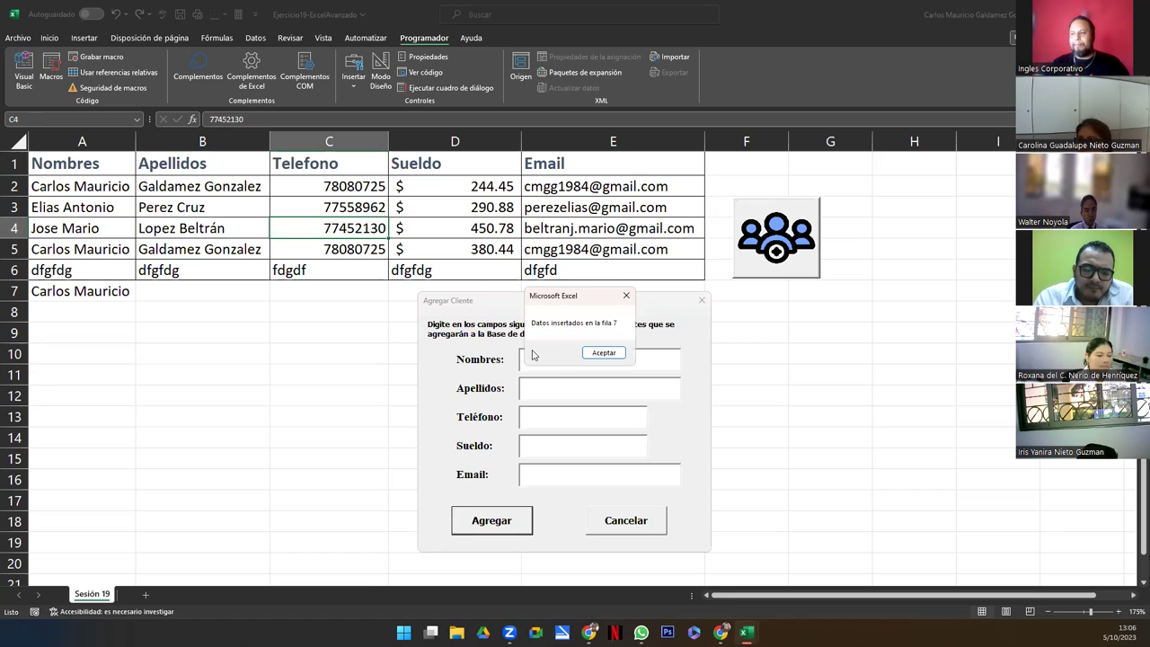
{"action": "left_click", "coordinate": [607, 354]}
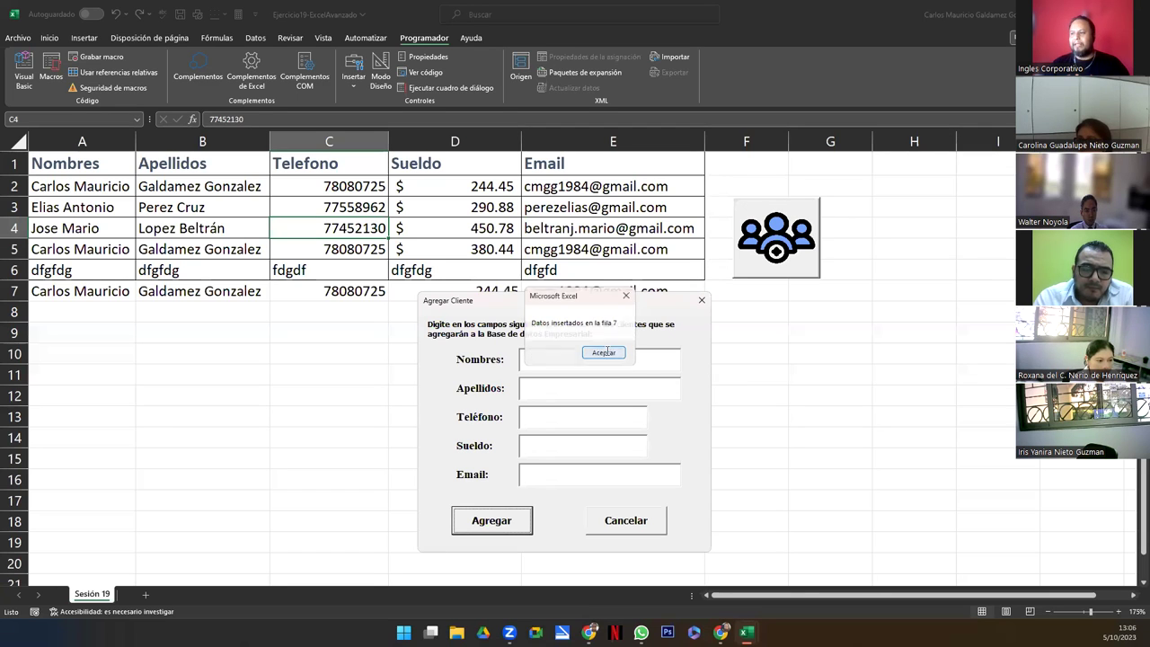
{"action": "left_click", "coordinate": [612, 525]}
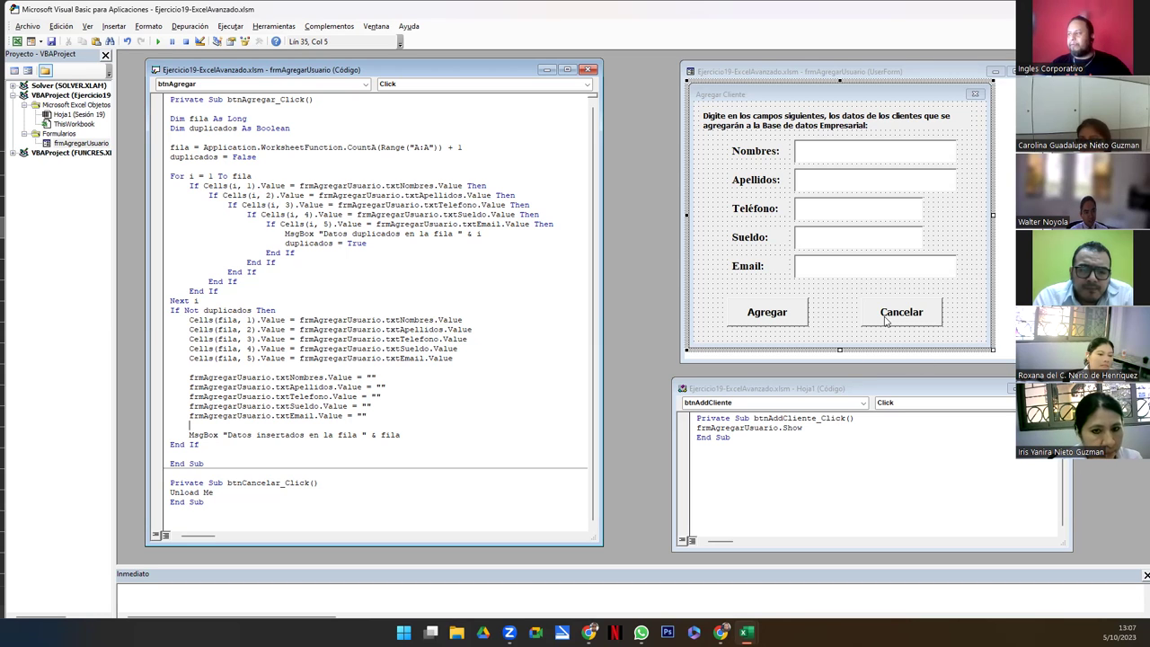
Step: Leave the code at line 31 and return to the Sesión 19 client sheet
{"action": "left_click", "coordinate": [362, 386]}
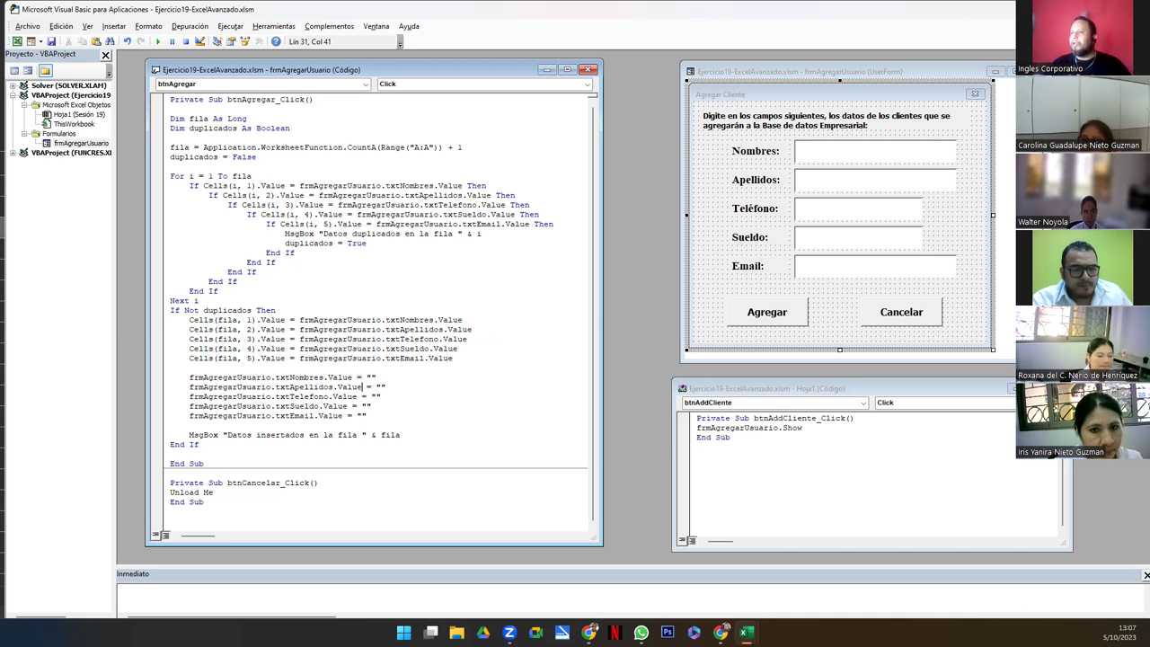
{"action": "key", "text": "alt+F11"}
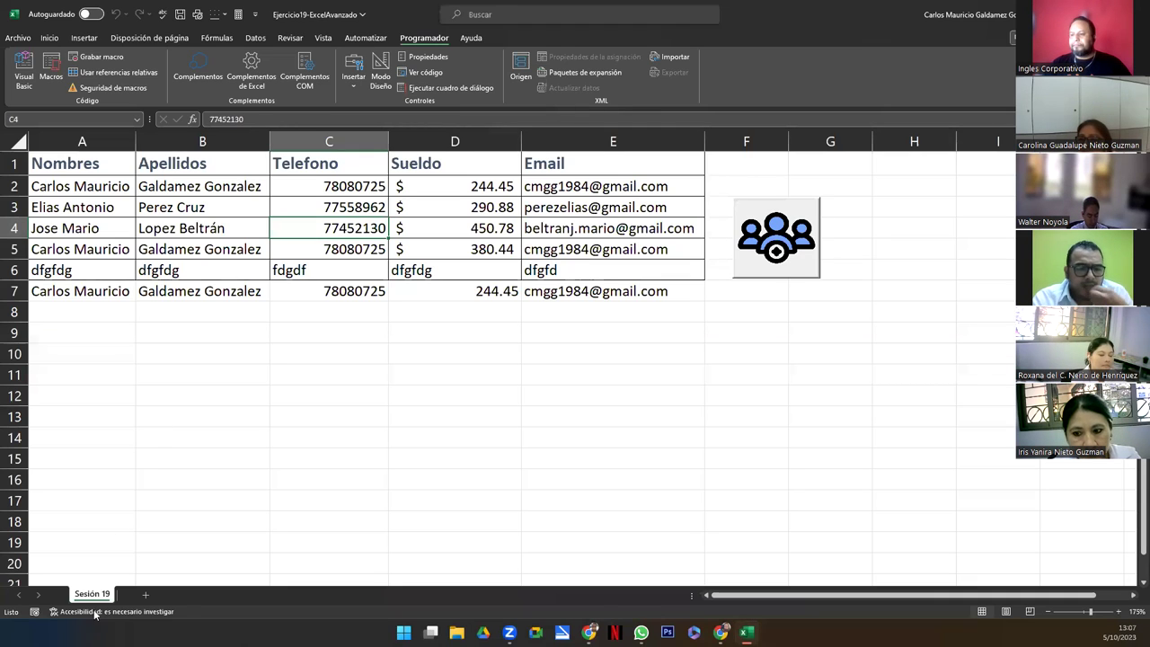
Step: Close Ejercicio19-ExcelAvanzado, saving its changes, leaving only Libro1 open
{"action": "left_click", "coordinate": [209, 377]}
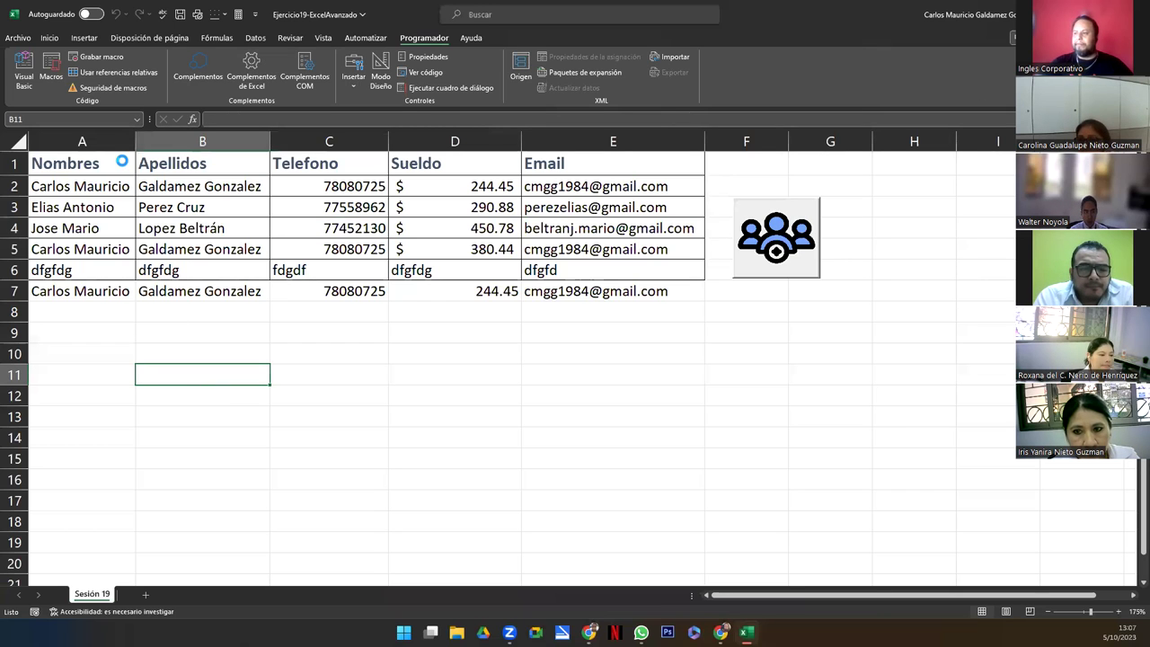
{"action": "left_click", "coordinate": [285, 411]}
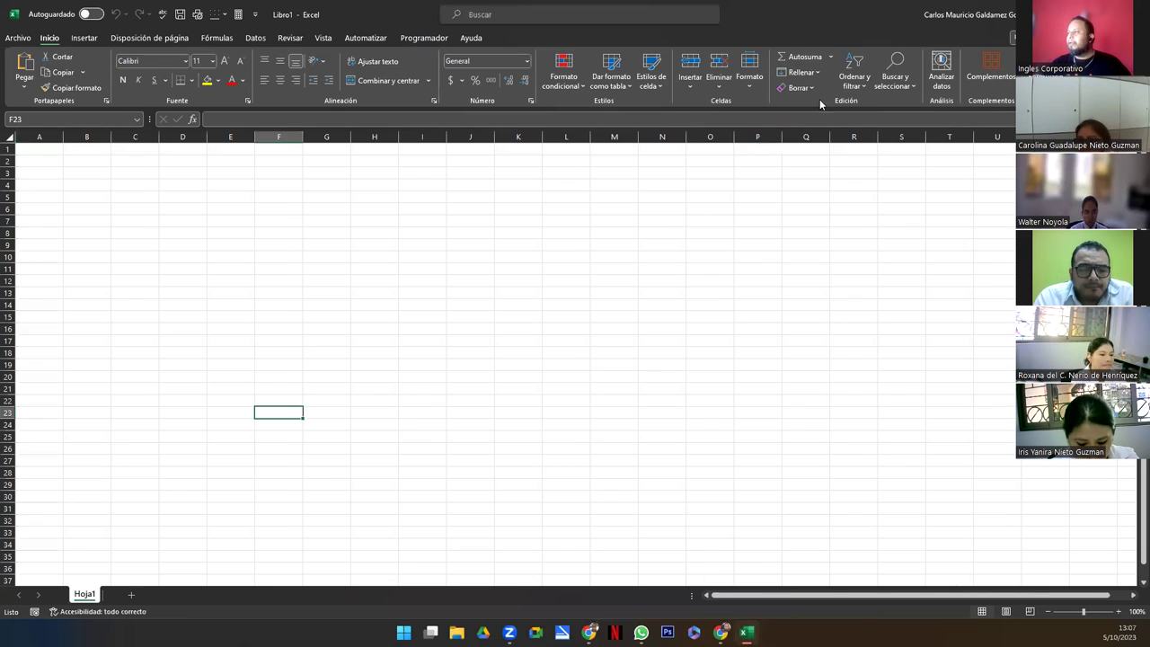
{"action": "double_click", "coordinate": [821, 10]}
{"action": "key", "text": "alt+F4"}
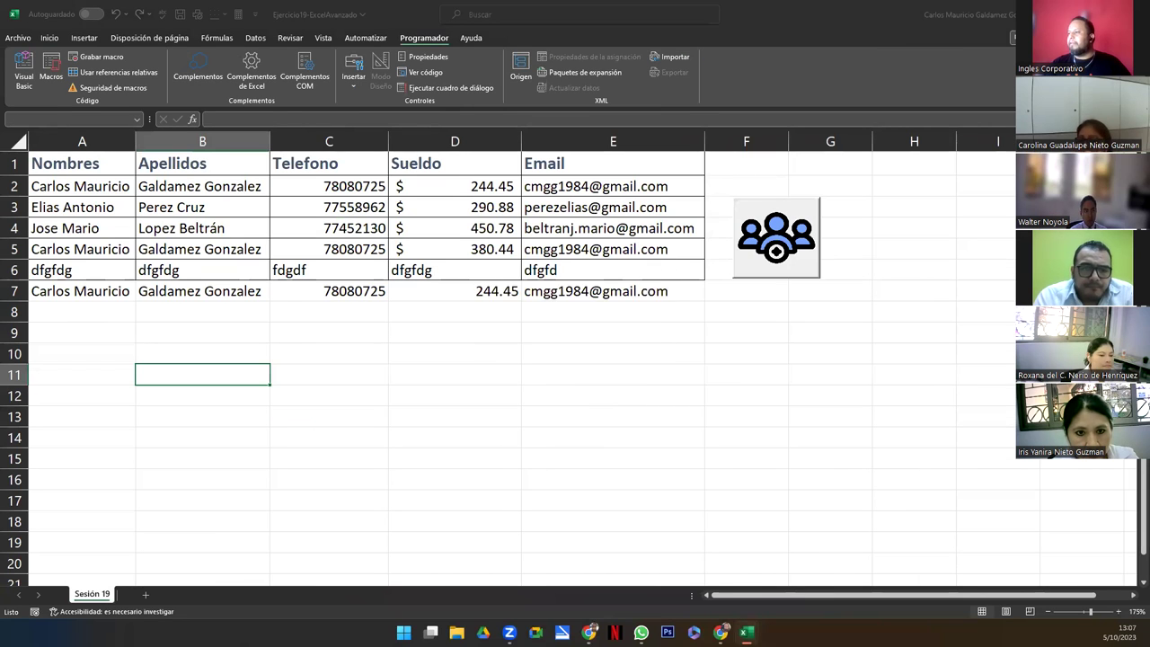
{"action": "key", "text": "alt+F4"}
{"action": "left_click", "coordinate": [536, 332]}
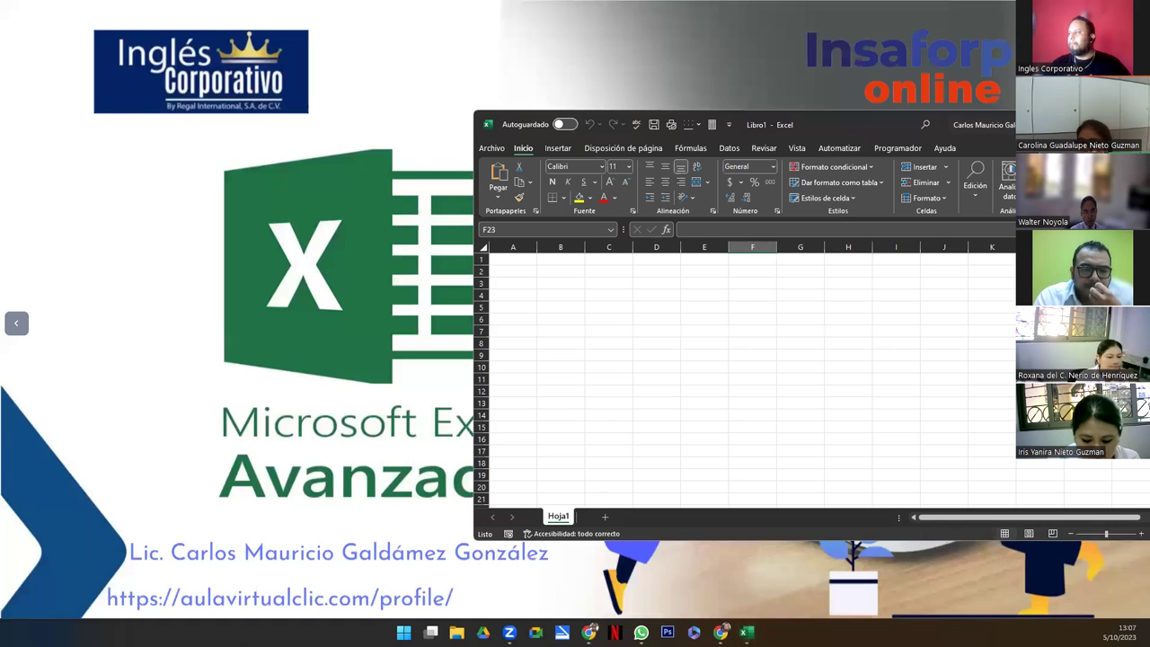
Step: Close the empty Libro1 and advance the presentation two slides to Introducción
{"action": "key", "text": "alt+F4"}
{"action": "key", "text": "Right"}
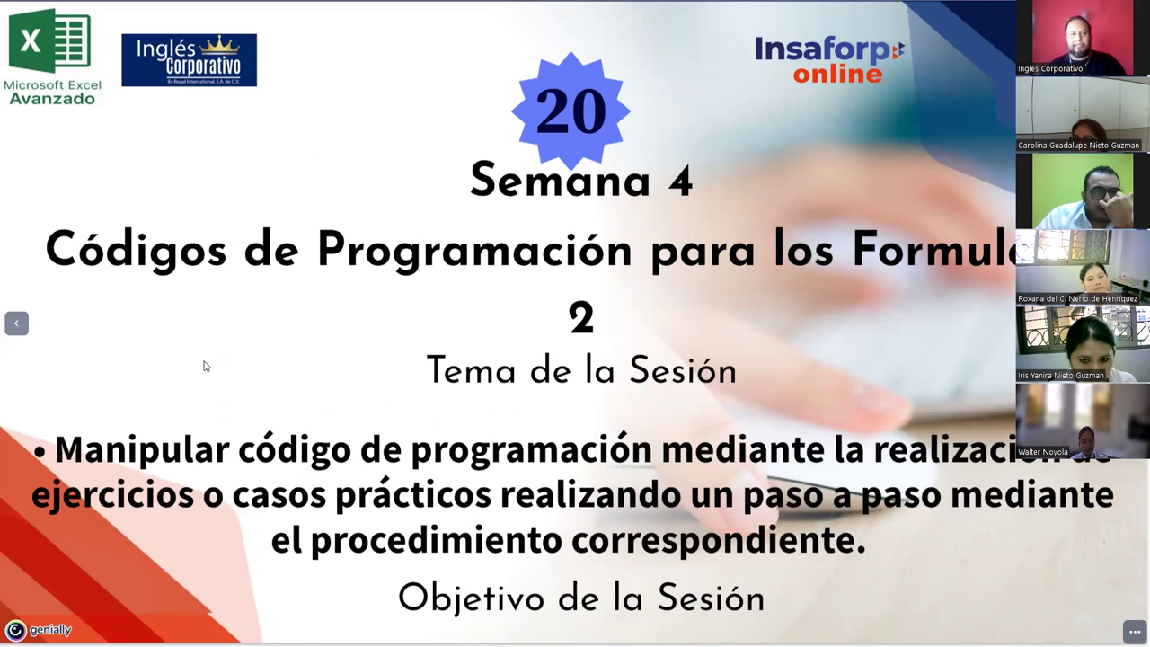
{"action": "key", "text": "Right"}
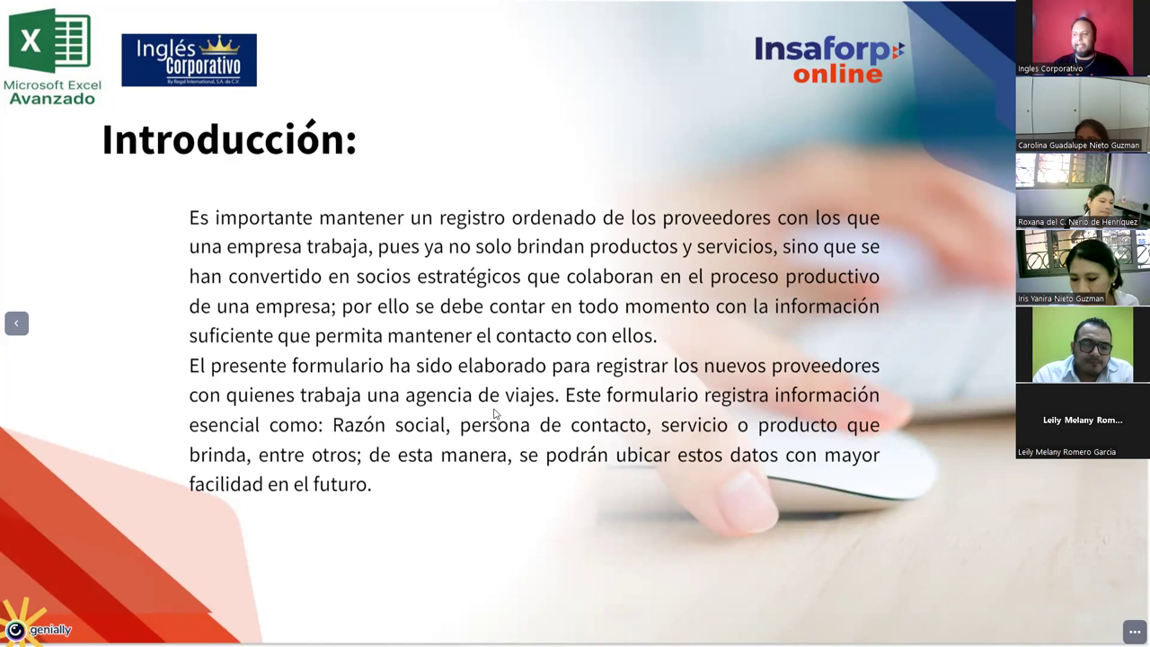
Step: Highlight 'agencia de viajes' and 'servicio o producto', then advance to PASO 1
{"action": "left_click_drag", "start_coordinate": [415, 406], "coordinate": [555, 406]}
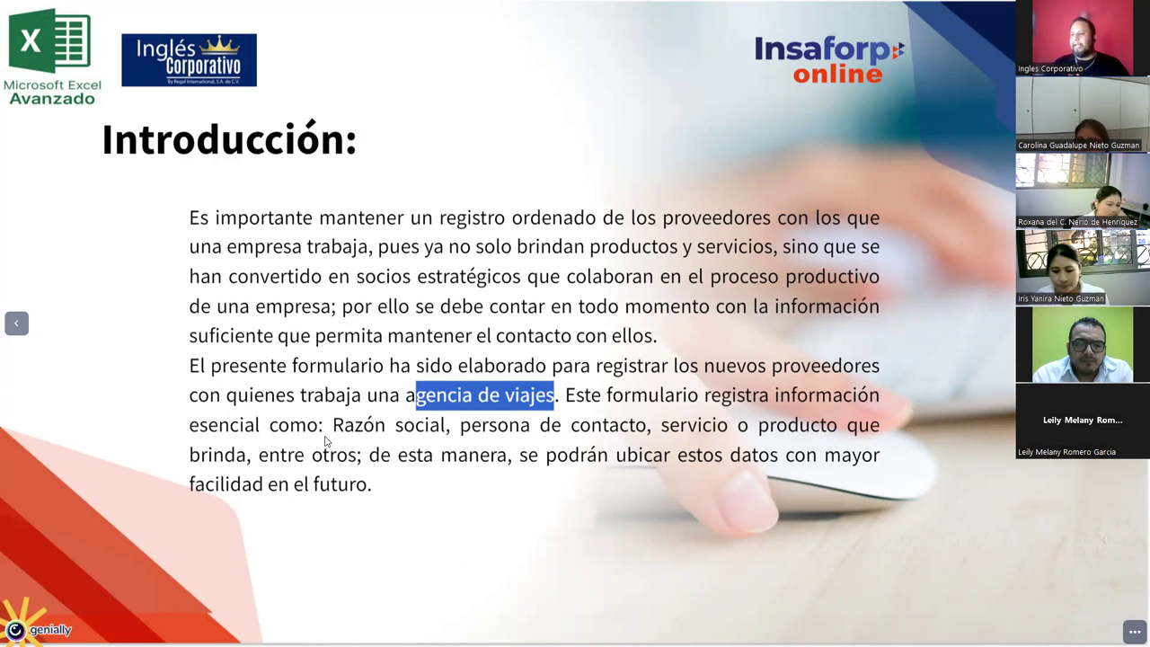
{"action": "left_click_drag", "start_coordinate": [332, 425], "coordinate": [847, 432]}
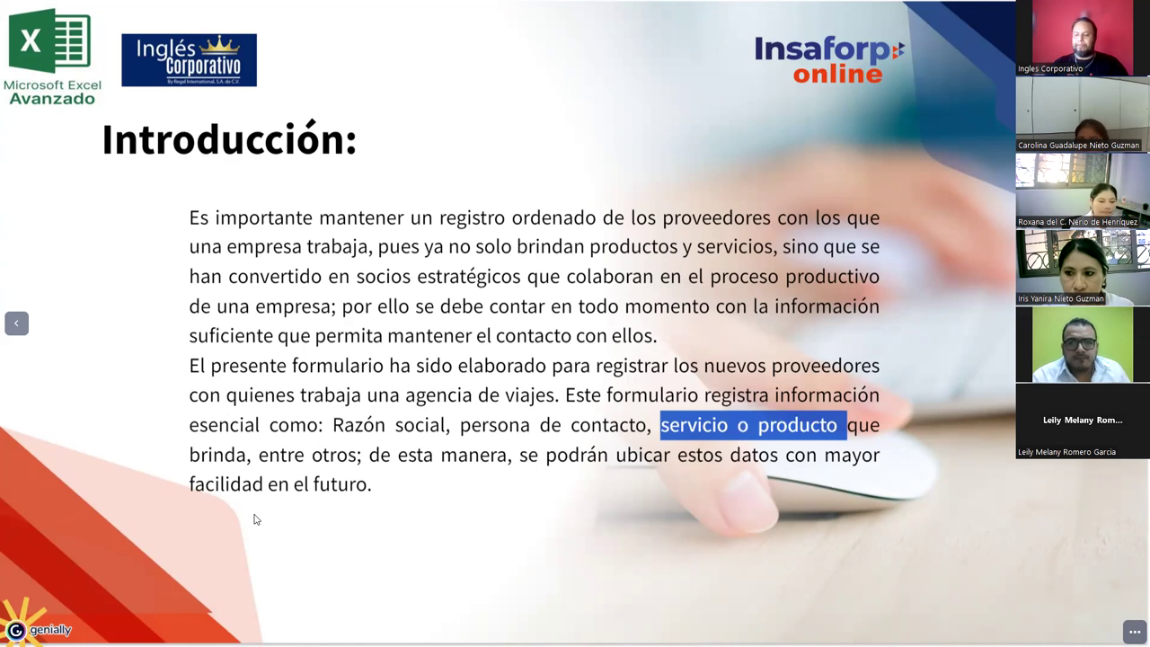
{"action": "key", "text": "Right"}
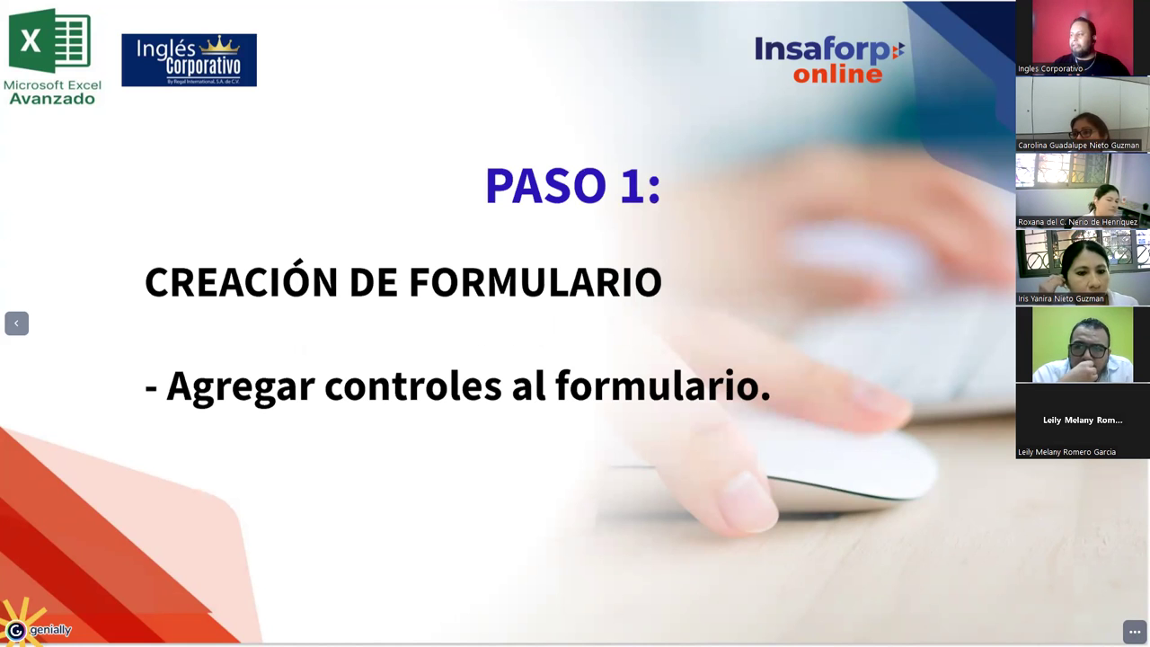
Step: Advance to the REGISTRO PROVEEDOR example form slide, then switch to the browser
{"action": "key", "text": "Right"}
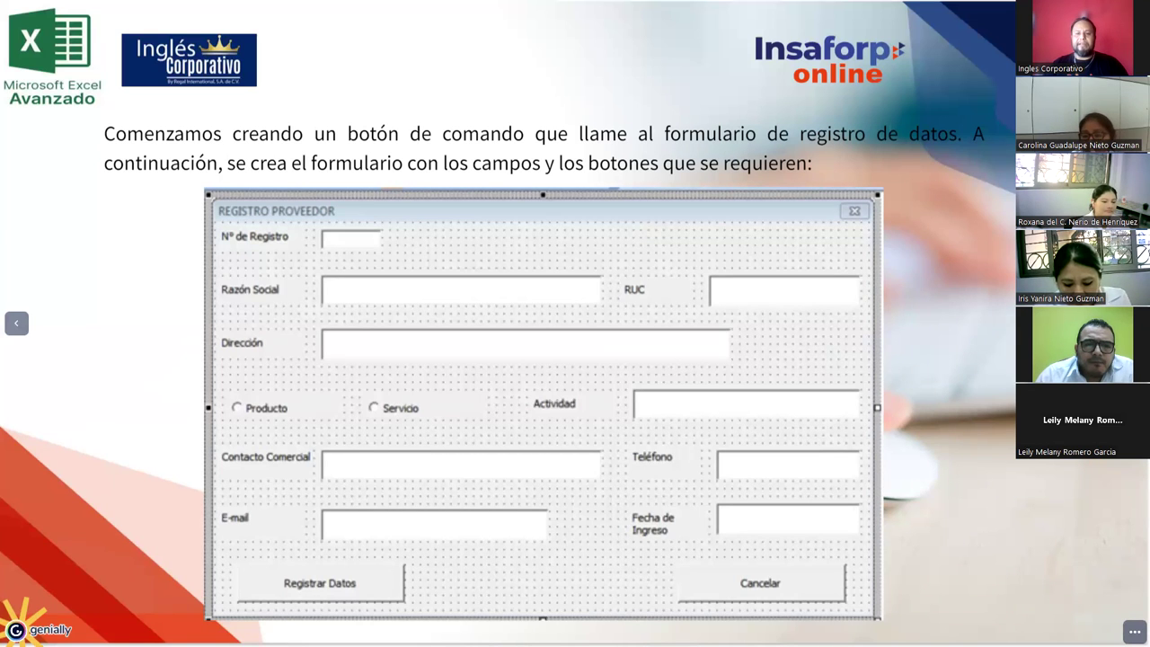
{"action": "key", "text": "alt+Tab"}
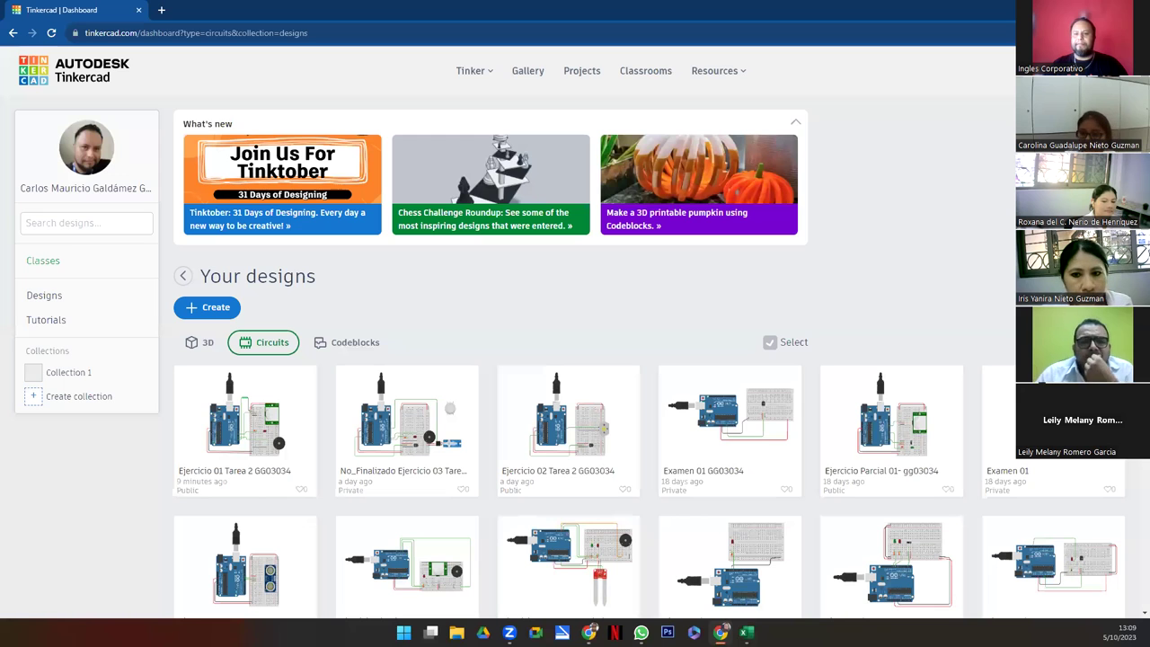
Step: Insert a new UserForm into the workbook's VBA project from the Programador tab
{"action": "key", "text": "alt+Tab"}
{"action": "key", "text": "alt+Tab"}
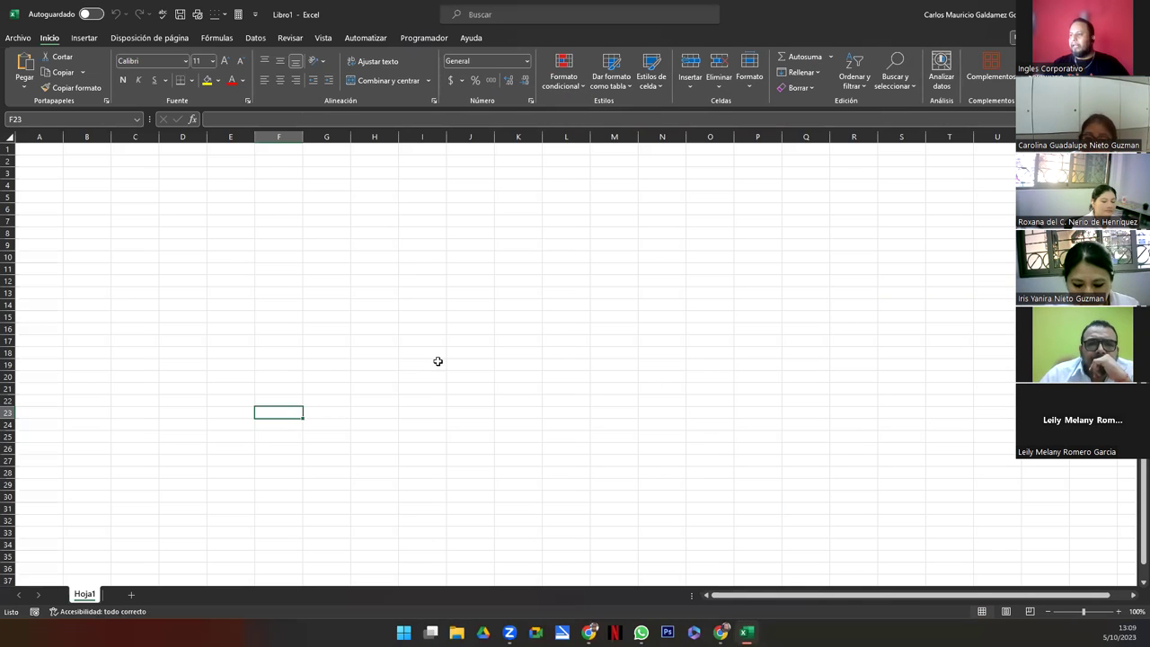
{"action": "left_click", "coordinate": [424, 37]}
{"action": "left_click", "coordinate": [25, 71]}
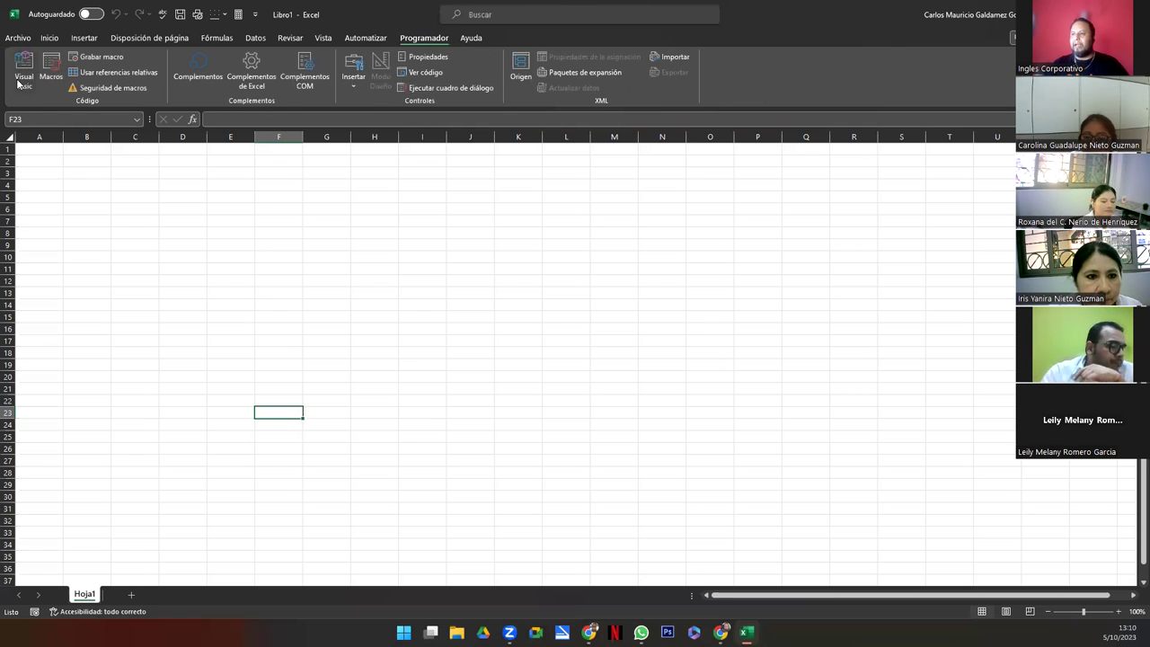
{"action": "left_click", "coordinate": [20, 240]}
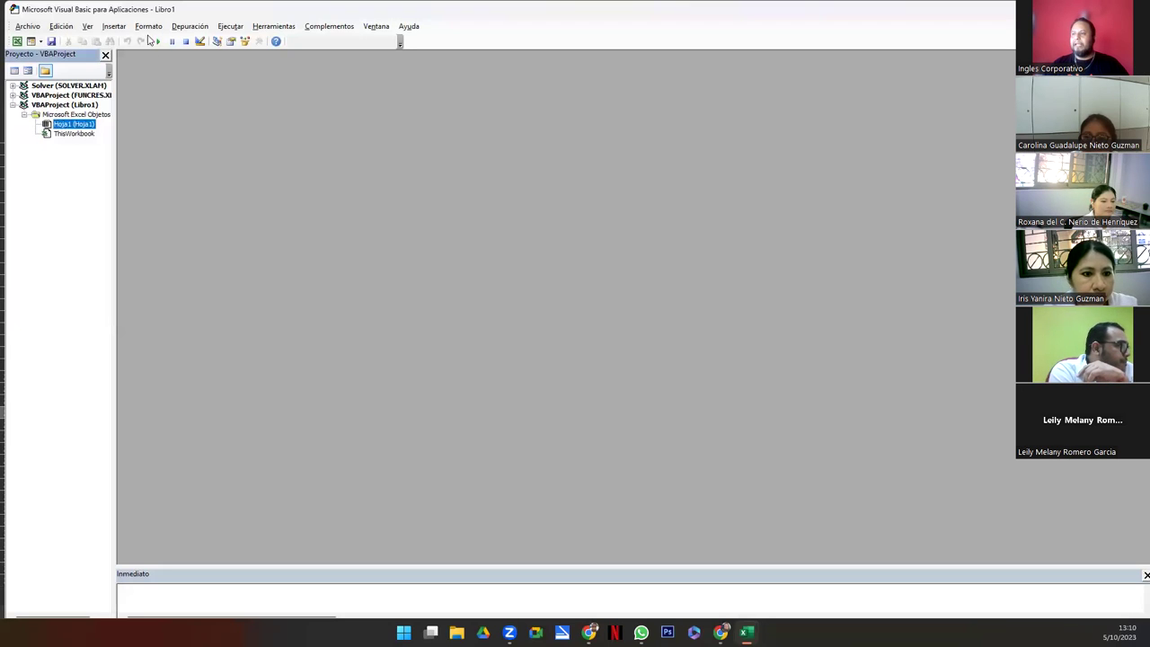
{"action": "left_click", "coordinate": [113, 26]}
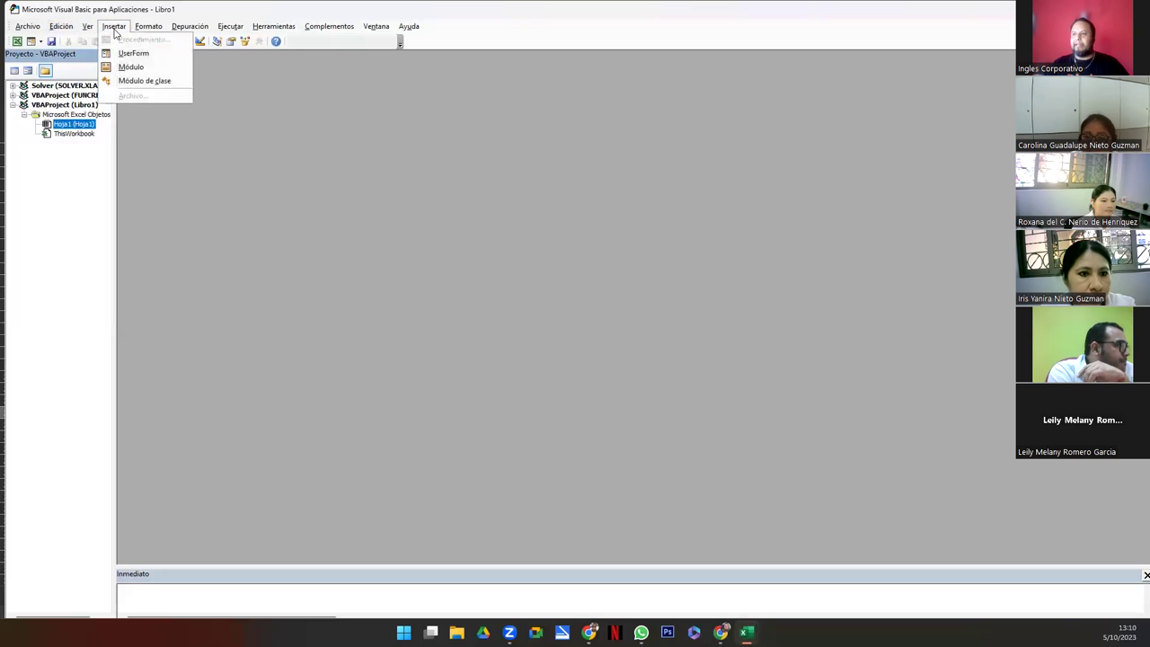
{"action": "left_click", "coordinate": [133, 53]}
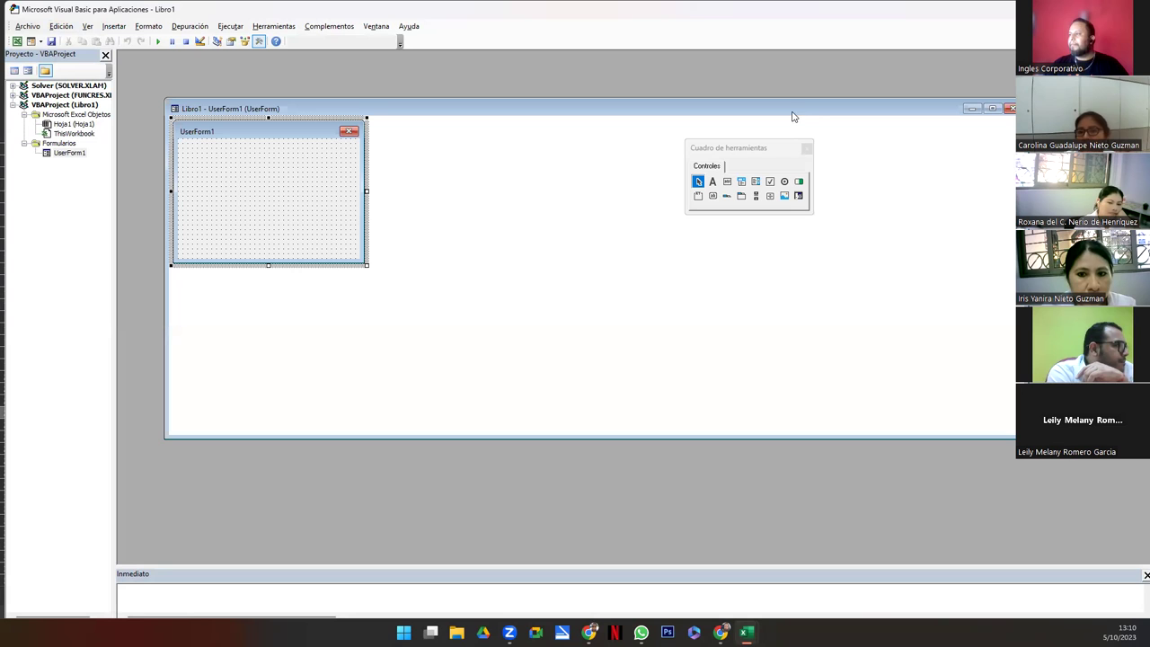
Step: Maximize the designer, widen UserForm1, place the Toolbox below it, and return to the slide
{"action": "left_click_drag", "start_coordinate": [786, 108], "coordinate": [764, 59]}
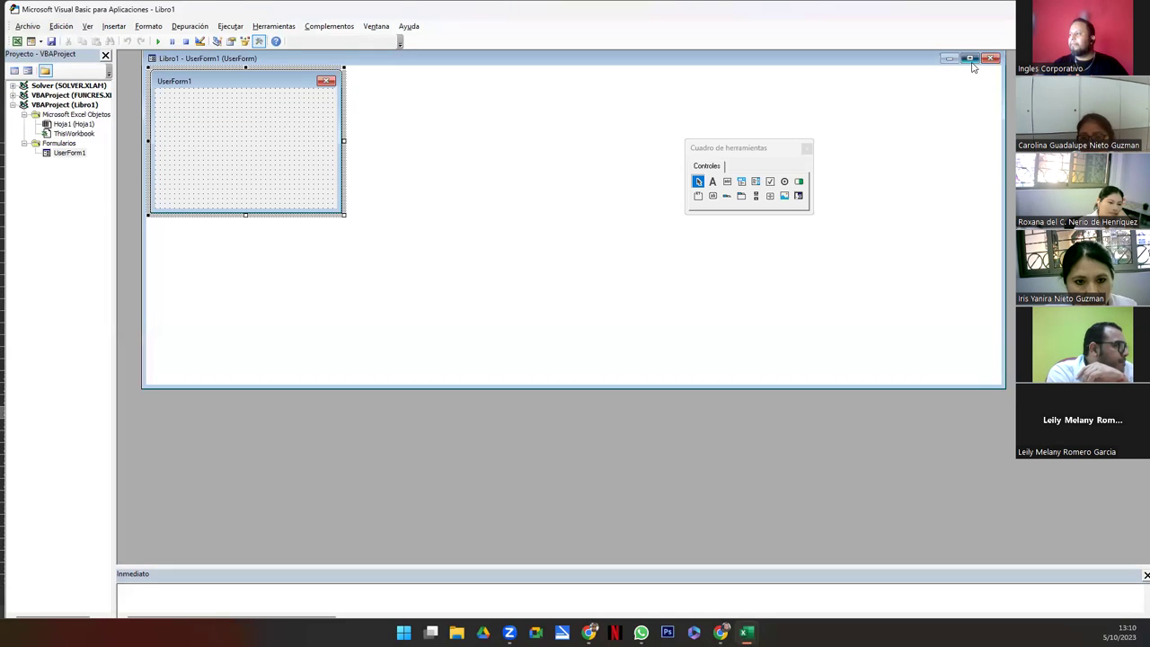
{"action": "left_click", "coordinate": [971, 60]}
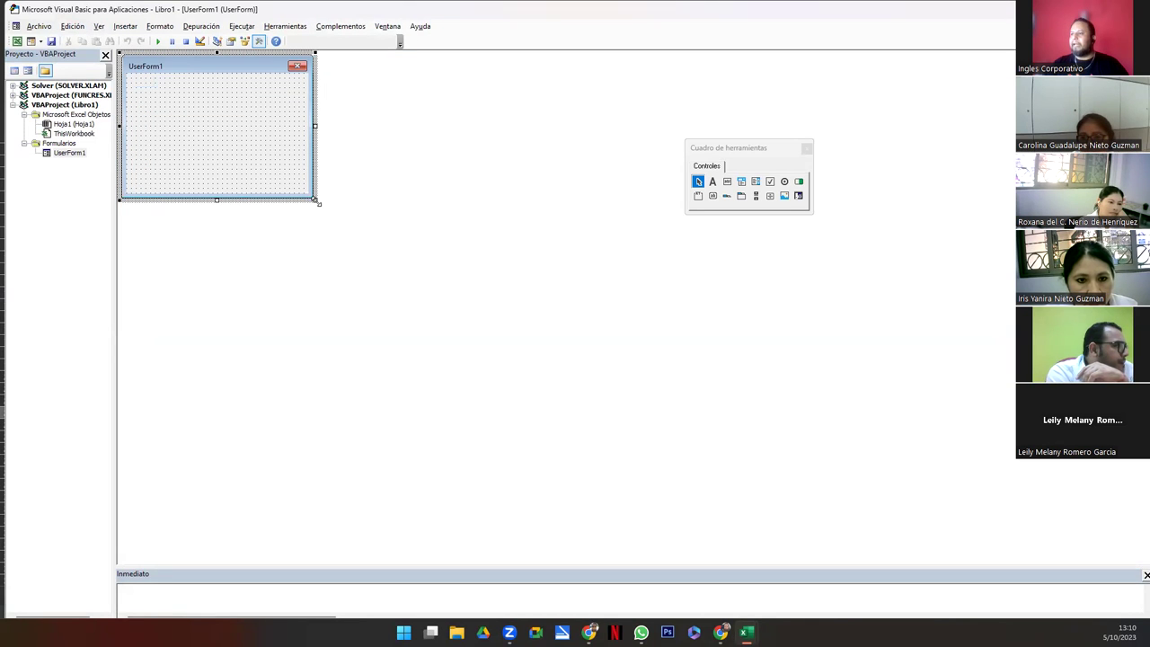
{"action": "left_click_drag", "start_coordinate": [315, 201], "coordinate": [629, 278]}
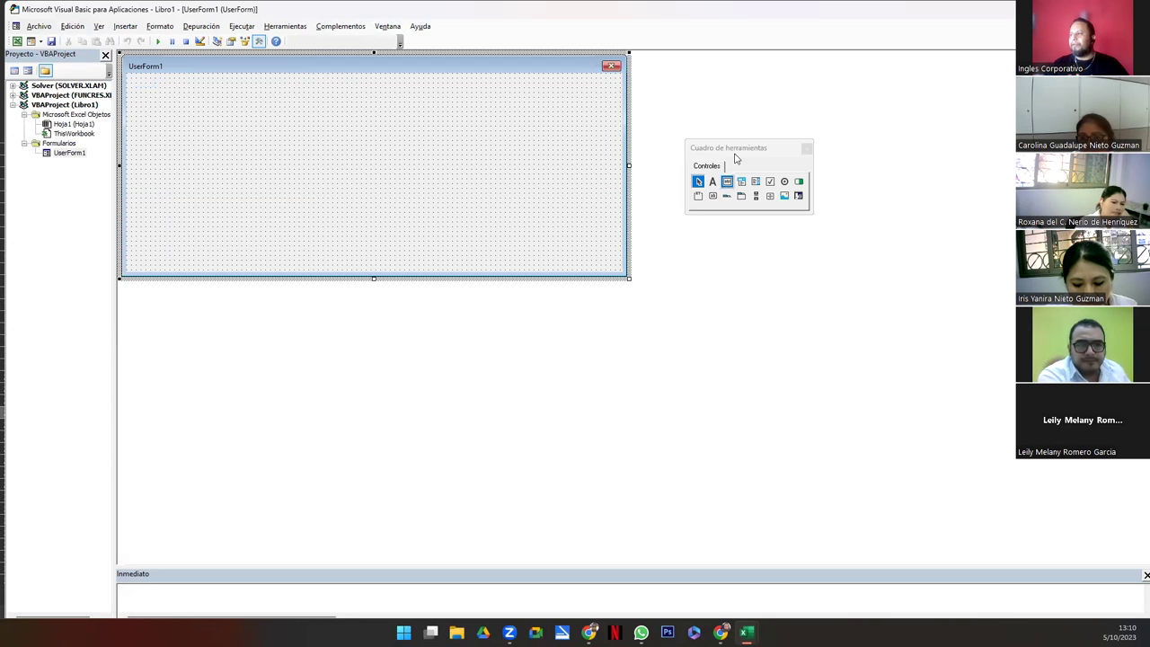
{"action": "left_click_drag", "start_coordinate": [735, 158], "coordinate": [402, 377]}
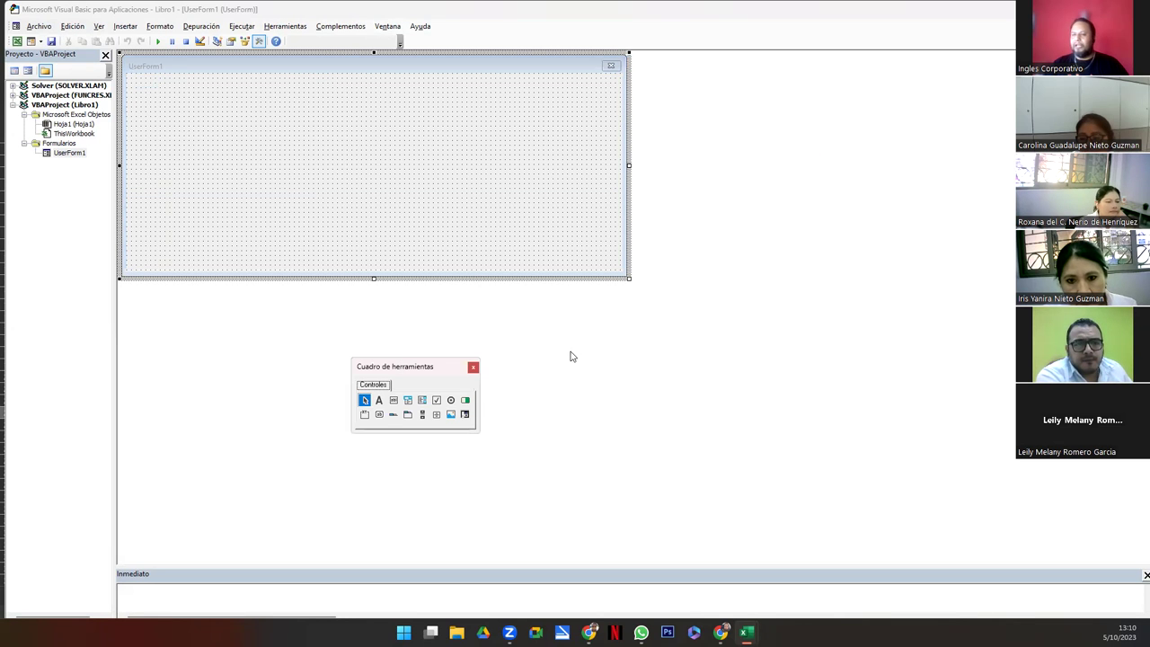
{"action": "key", "text": "alt+F11"}
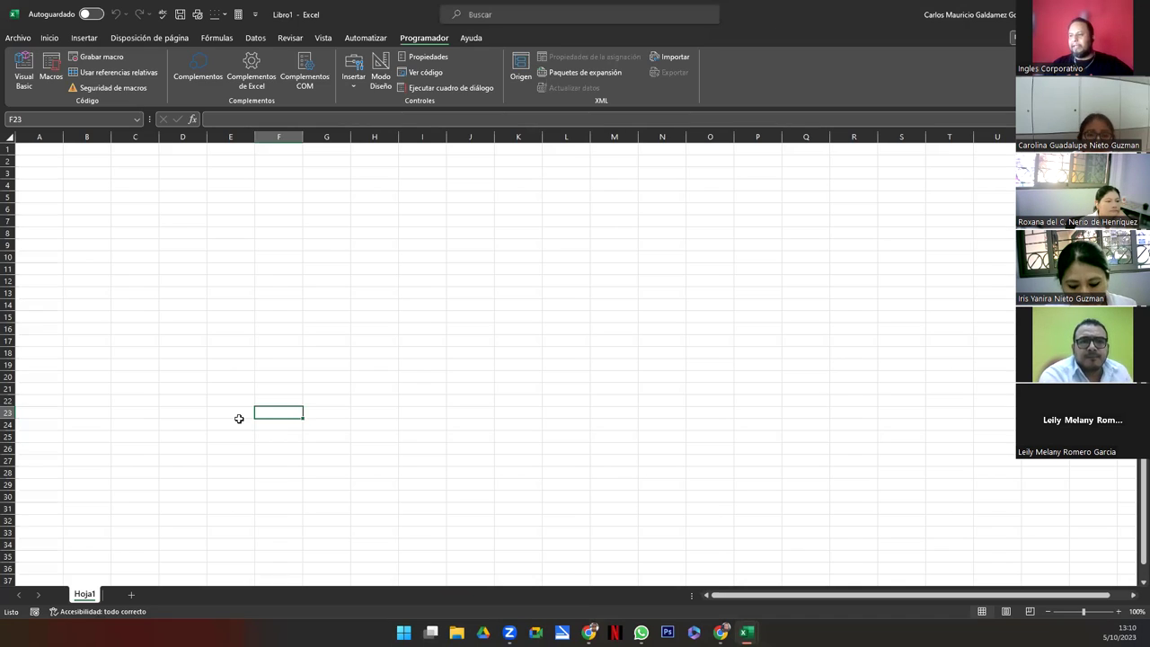
{"action": "key", "text": "alt+F11"}
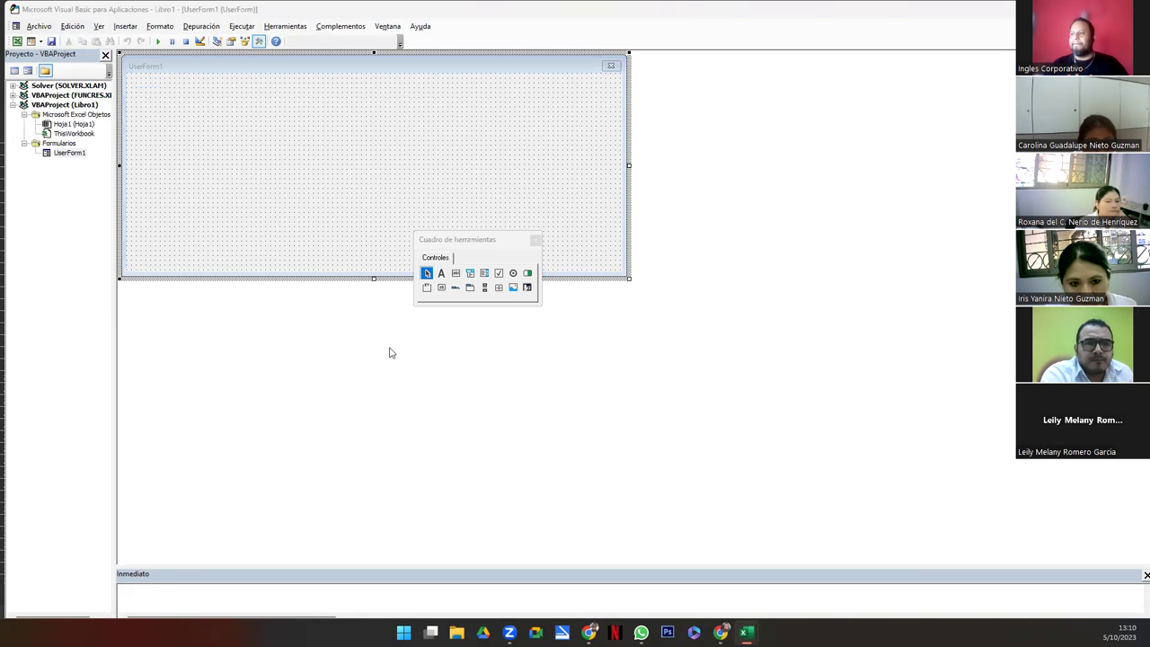
{"action": "key", "text": "alt+Tab"}
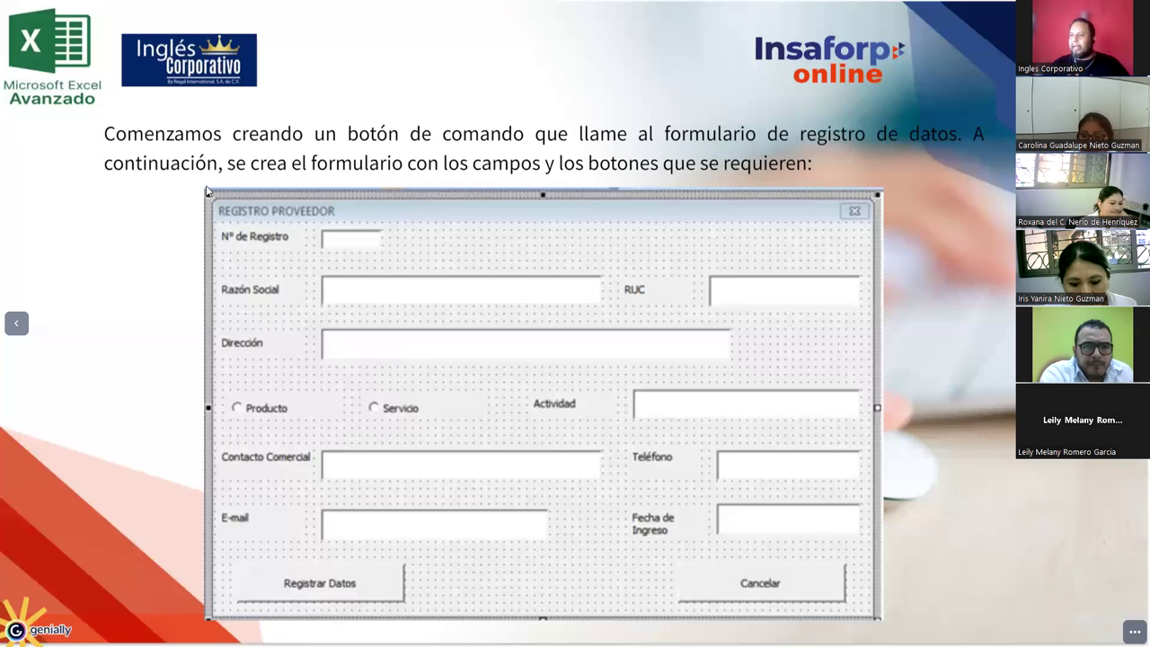
Step: Highlight the example form on the slide and place a smaller VBA editor beside it
{"action": "left_click_drag", "start_coordinate": [205, 194], "coordinate": [881, 620]}
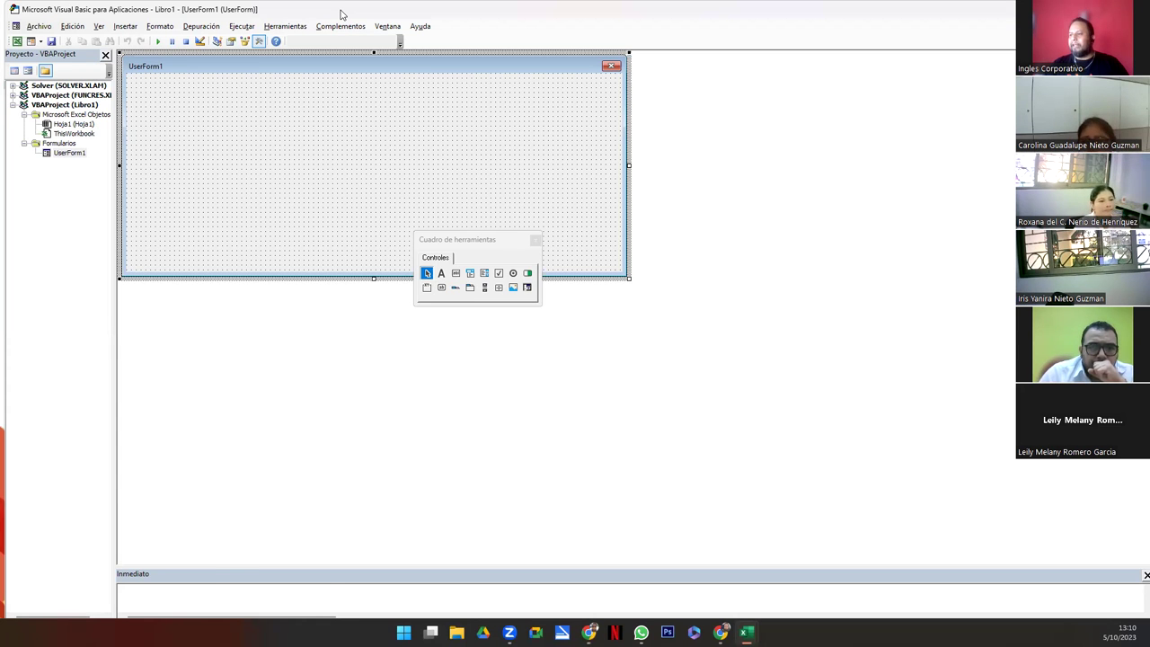
{"action": "double_click", "coordinate": [341, 12]}
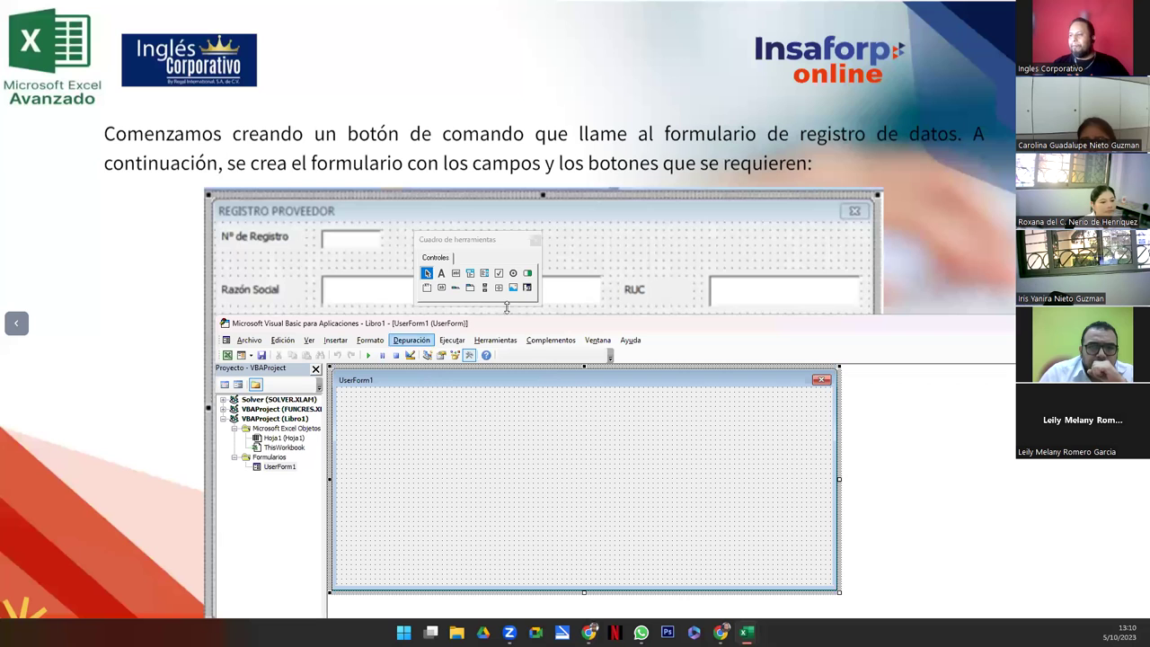
{"action": "left_click_drag", "start_coordinate": [971, 323], "coordinate": [768, 330]}
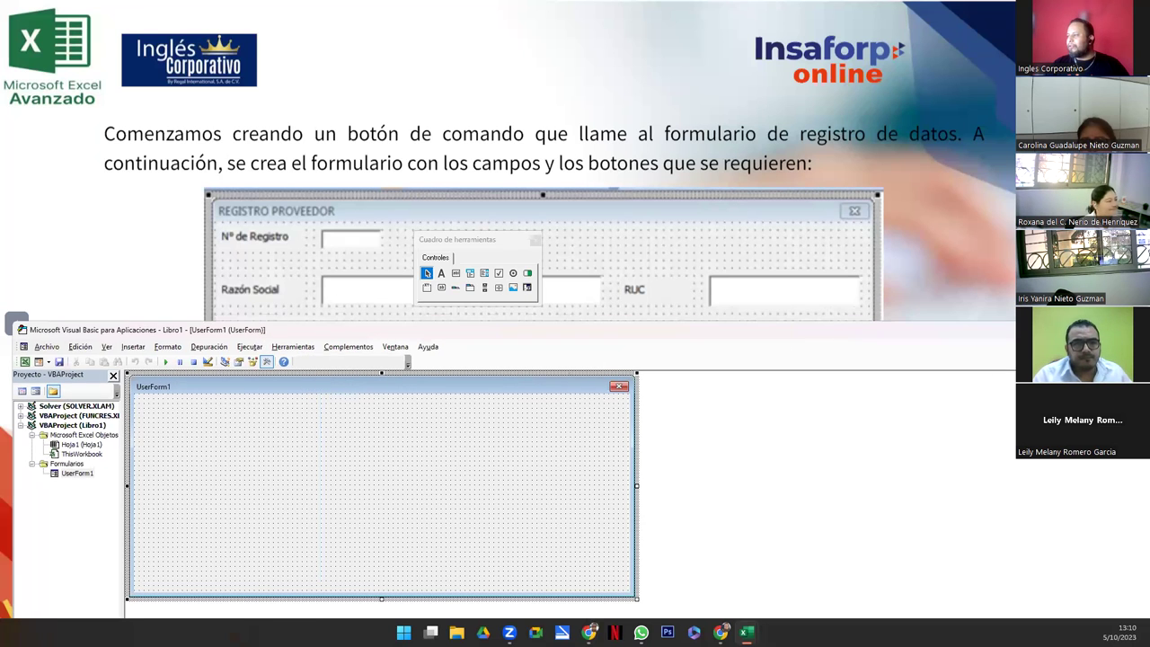
{"action": "left_click", "coordinate": [274, 255]}
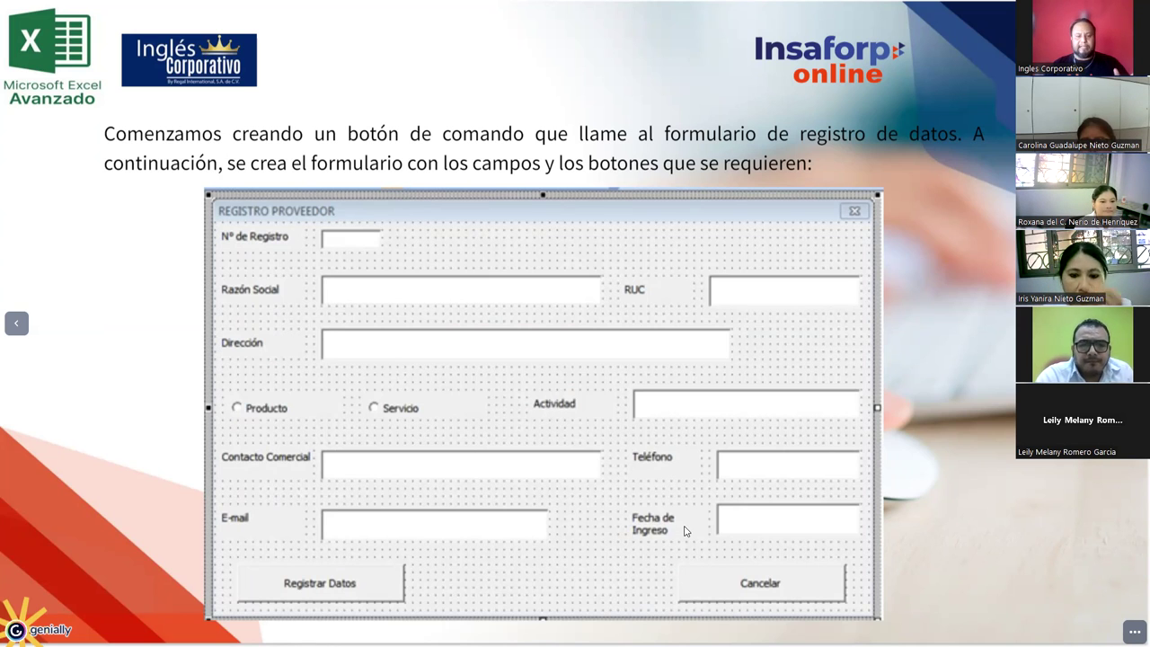
{"action": "key", "text": "alt+Tab"}
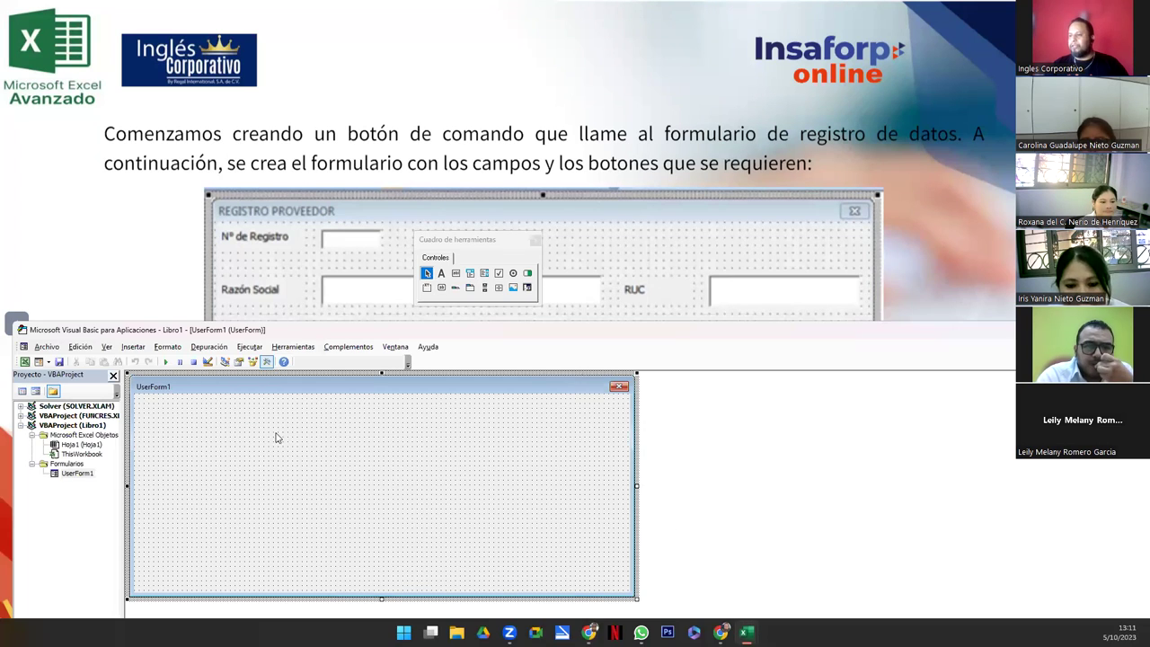
Step: Add Label1–Label3 at the form's top left and duplicate them into a right-hand column
{"action": "left_click", "coordinate": [441, 274]}
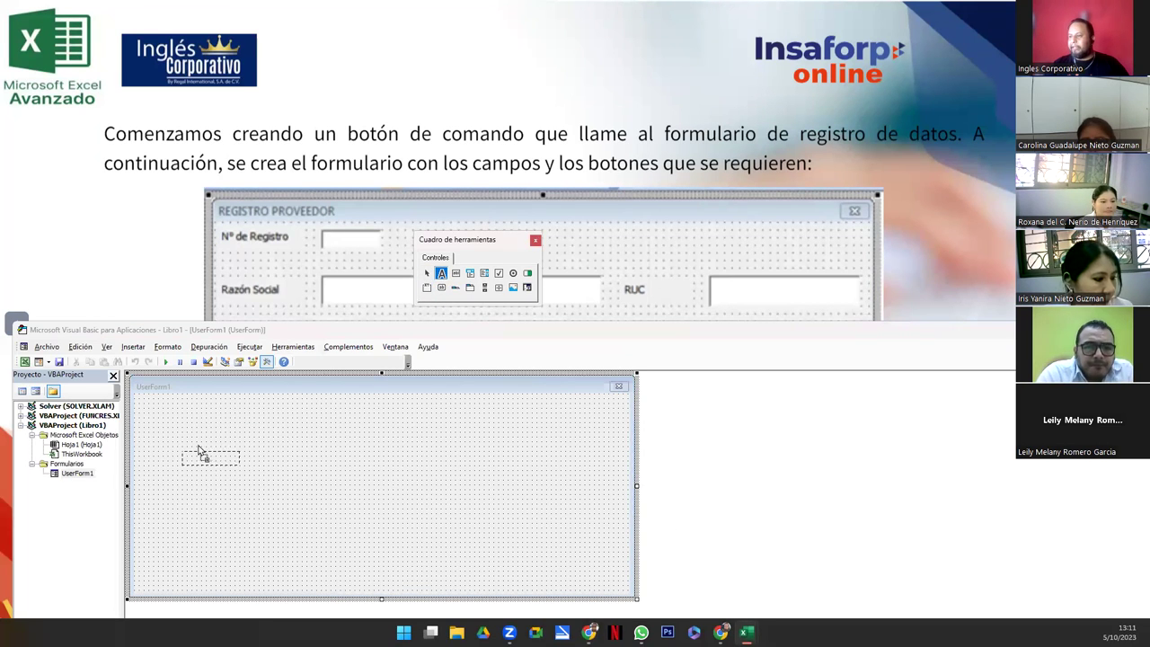
{"action": "left_click_drag", "start_coordinate": [201, 451], "coordinate": [192, 425]}
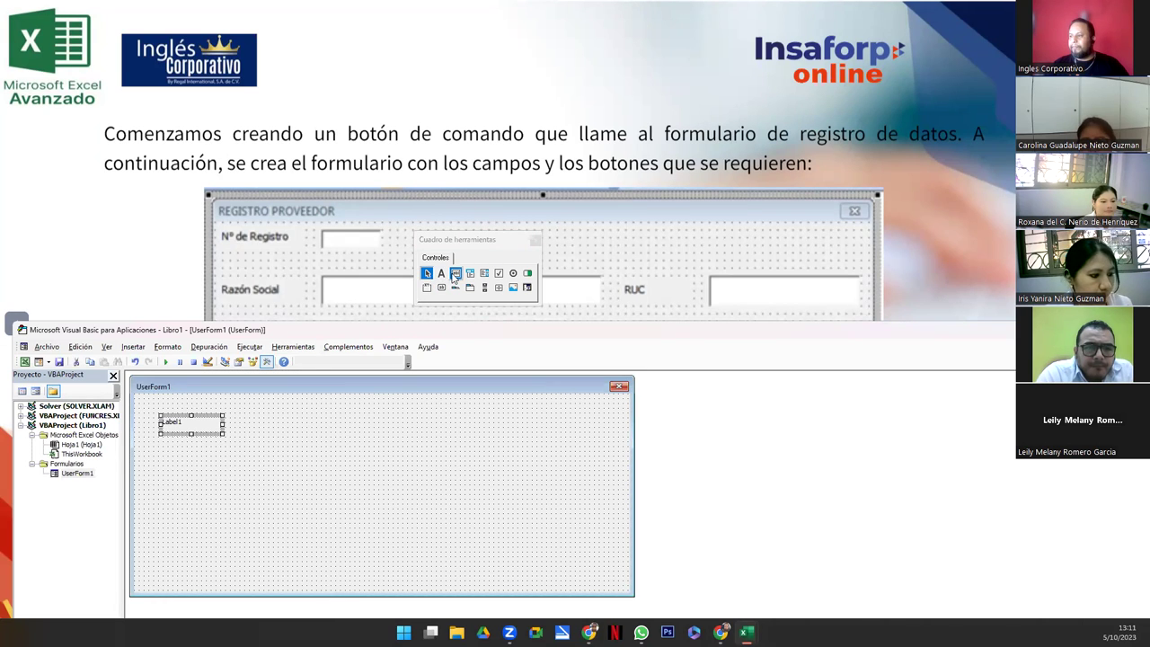
{"action": "left_click_drag", "start_coordinate": [440, 274], "coordinate": [192, 454]}
{"action": "left_click_drag", "start_coordinate": [441, 273], "coordinate": [192, 485]}
{"action": "left_click_drag", "start_coordinate": [152, 409], "coordinate": [239, 516]}
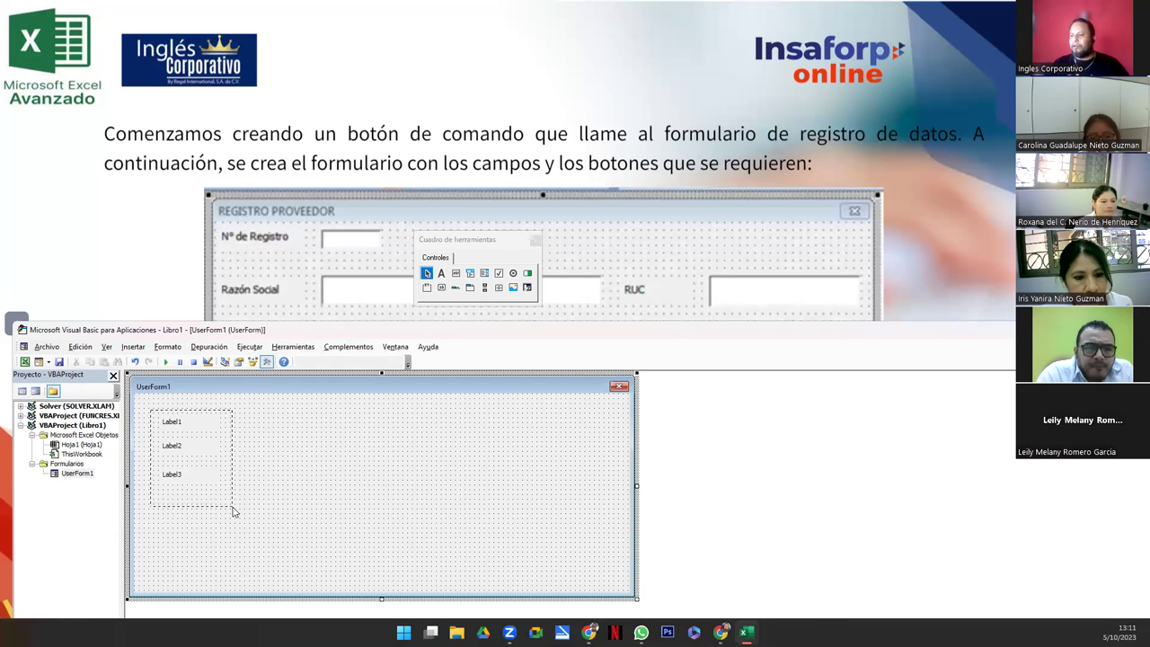
{"action": "key", "text": "ctrl+v"}
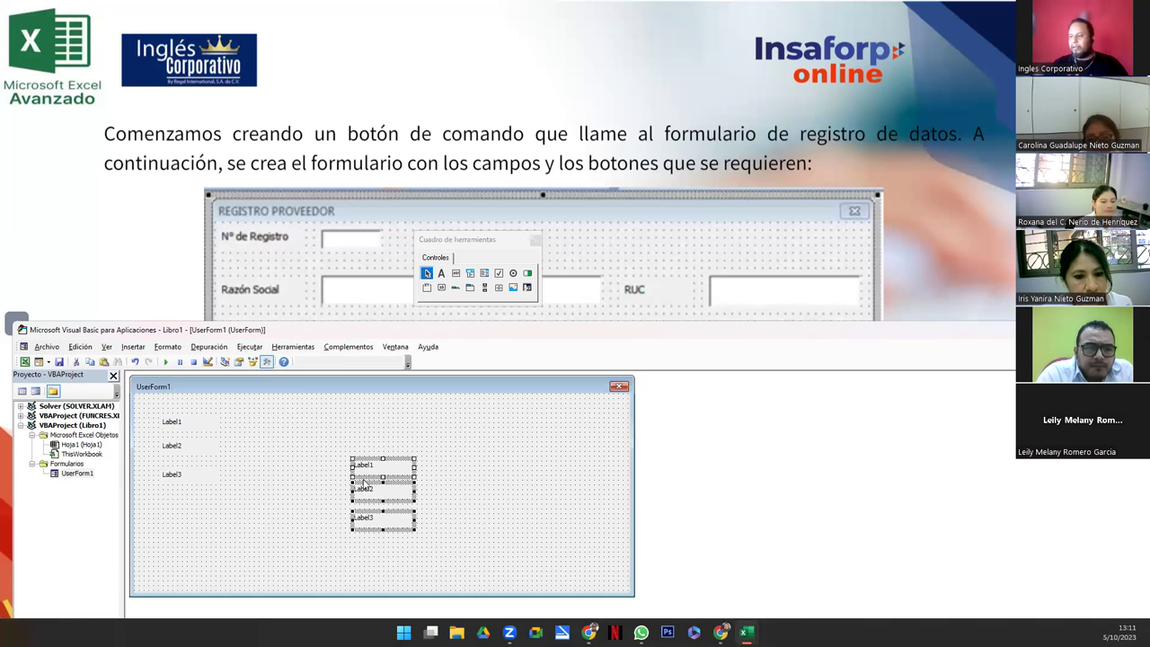
{"action": "left_click_drag", "start_coordinate": [219, 510], "coordinate": [218, 510]}
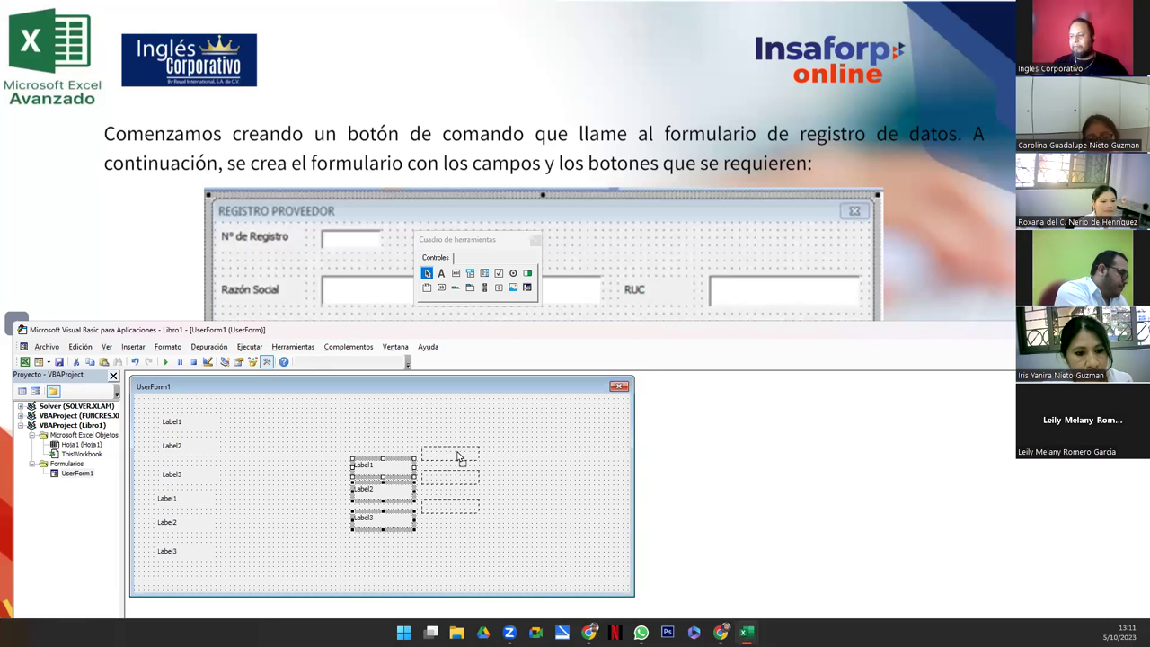
{"action": "left_click_drag", "start_coordinate": [388, 471], "coordinate": [456, 456]}
{"action": "left_click", "coordinate": [519, 481]}
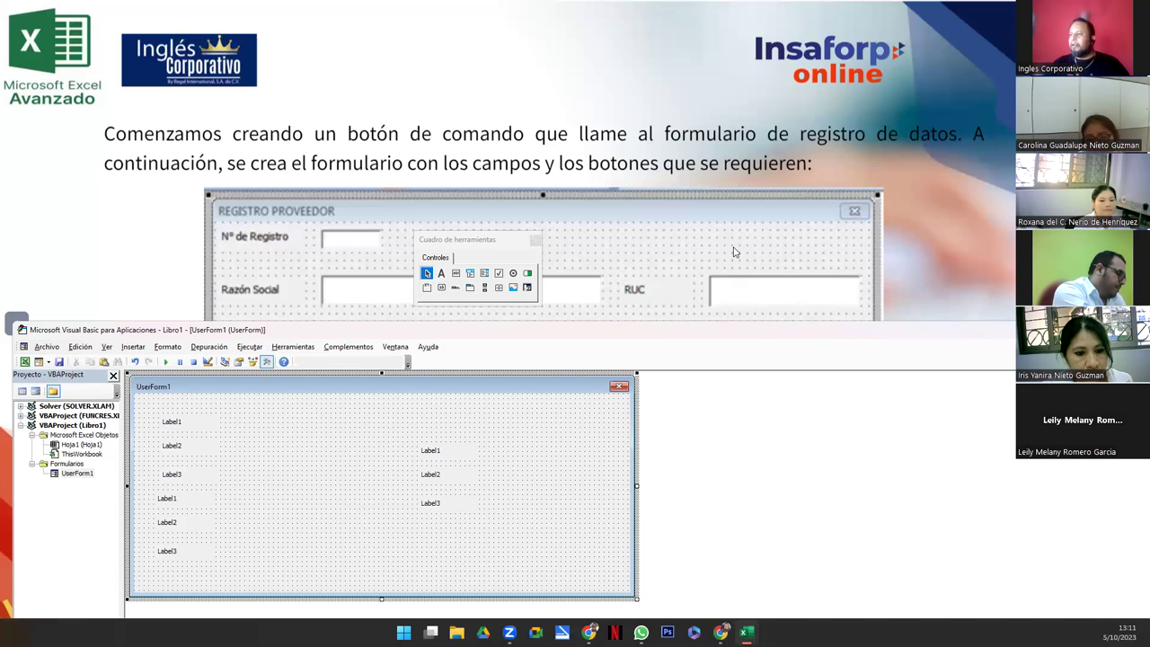
Step: Draw a first text box beside the top Label1, checking the reference slide
{"action": "left_click", "coordinate": [734, 252]}
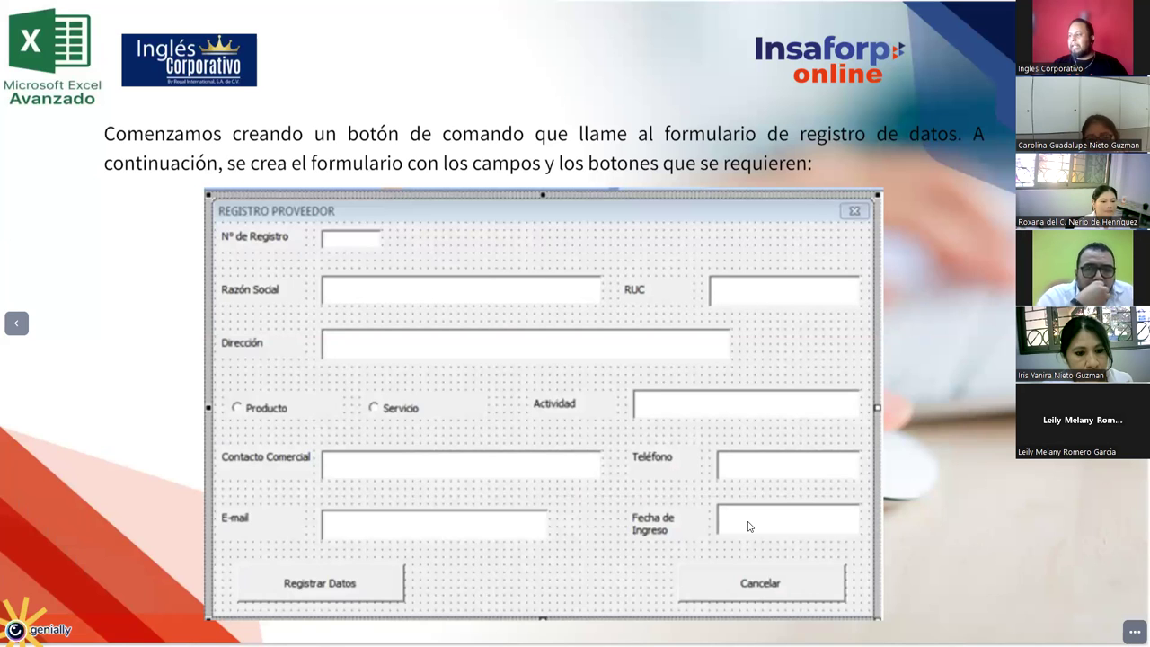
{"action": "key", "text": "alt+Tab"}
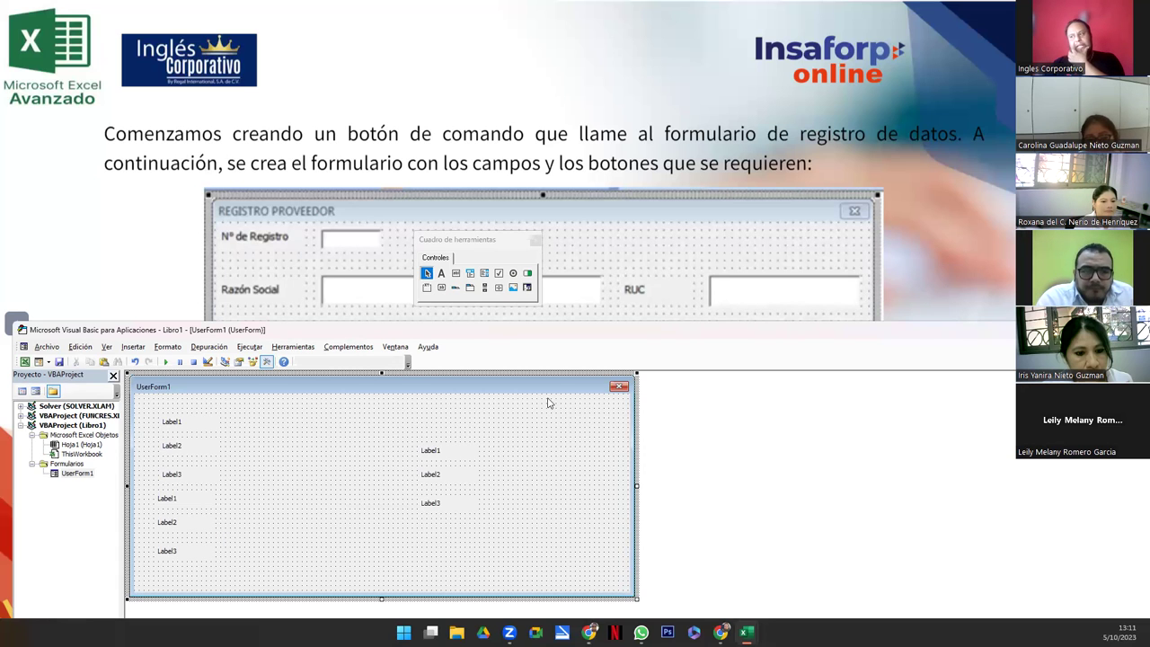
{"action": "left_click_drag", "start_coordinate": [459, 279], "coordinate": [261, 429]}
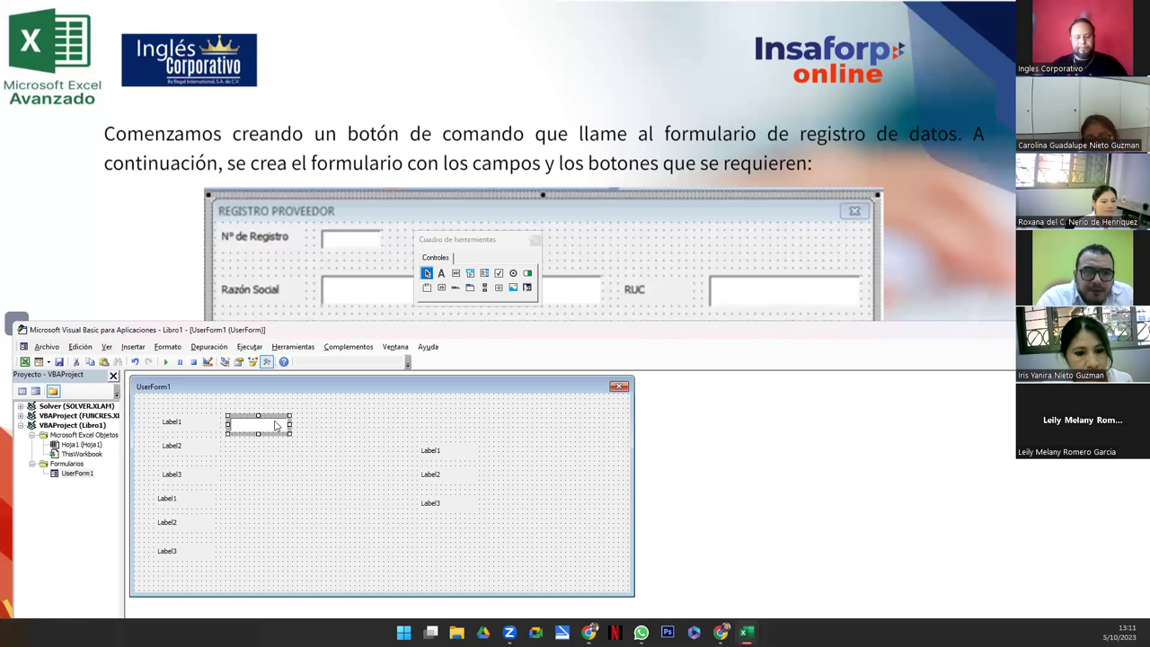
Step: Paste text box copies beside Label2 and Label3, then select the three text boxes
{"action": "key", "text": "ctrl+v"}
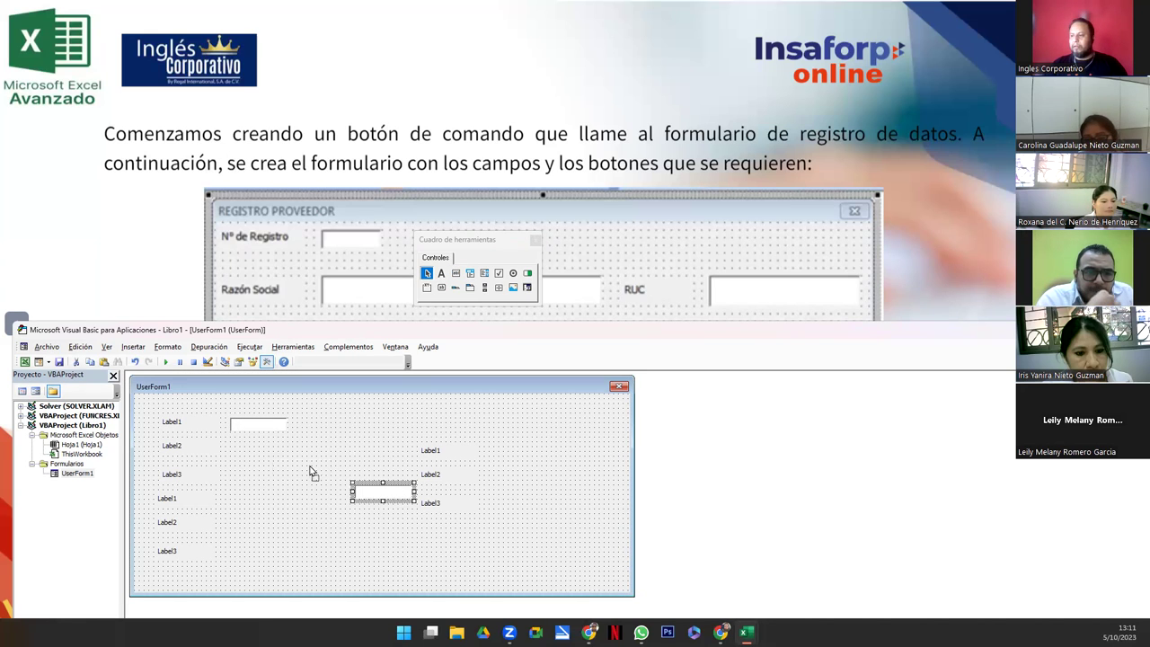
{"action": "left_click_drag", "start_coordinate": [278, 457], "coordinate": [279, 455]}
{"action": "key", "text": "ctrl+v"}
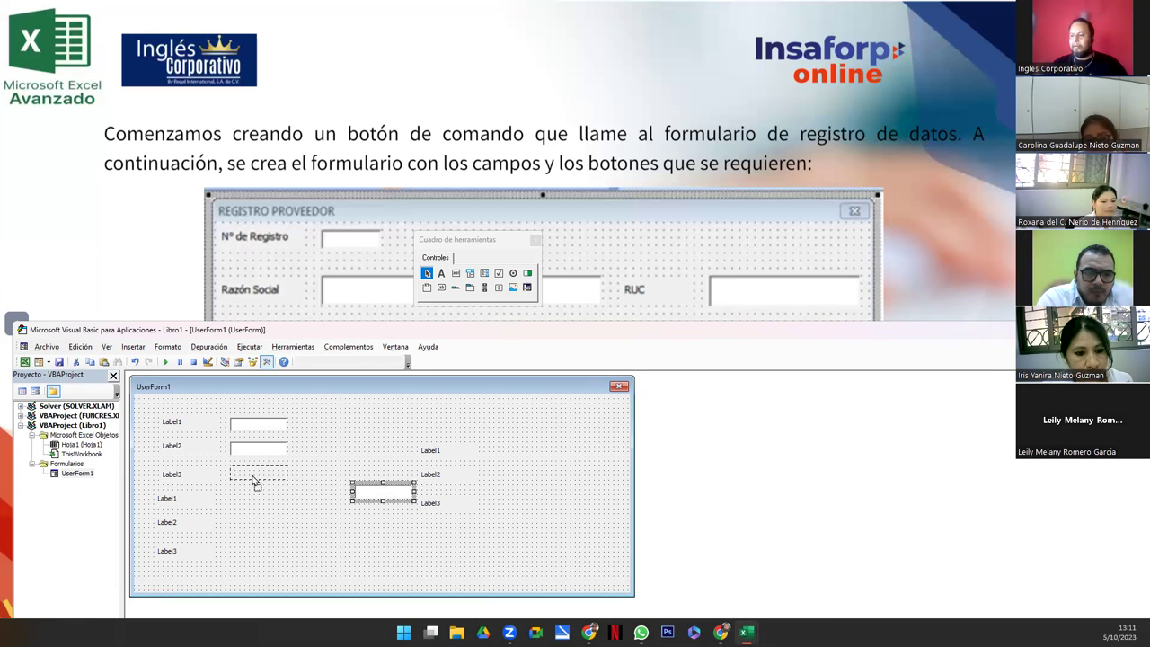
{"action": "left_click_drag", "start_coordinate": [254, 482], "coordinate": [250, 481]}
{"action": "left_click_drag", "start_coordinate": [217, 409], "coordinate": [297, 489]}
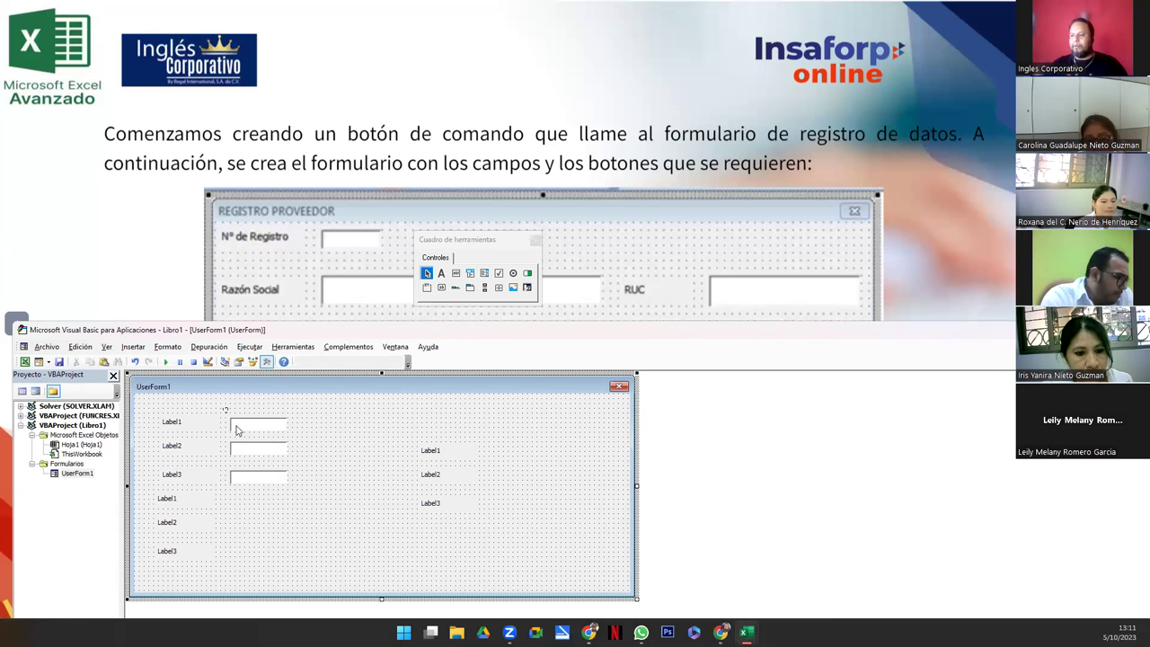
Step: Copy the three text boxes beside the lower labels and the right-column labels
{"action": "key", "text": "ctrl+c"}
{"action": "key", "text": "ctrl+v"}
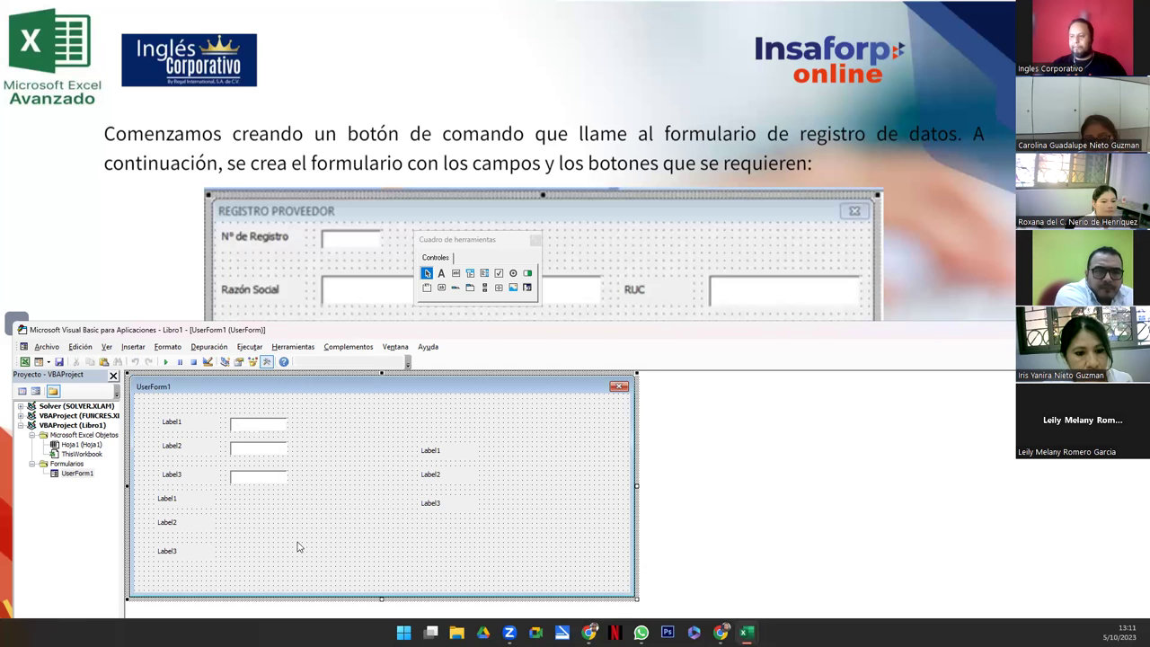
{"action": "left_click_drag", "start_coordinate": [371, 468], "coordinate": [250, 503]}
{"action": "key", "text": "ctrl+v"}
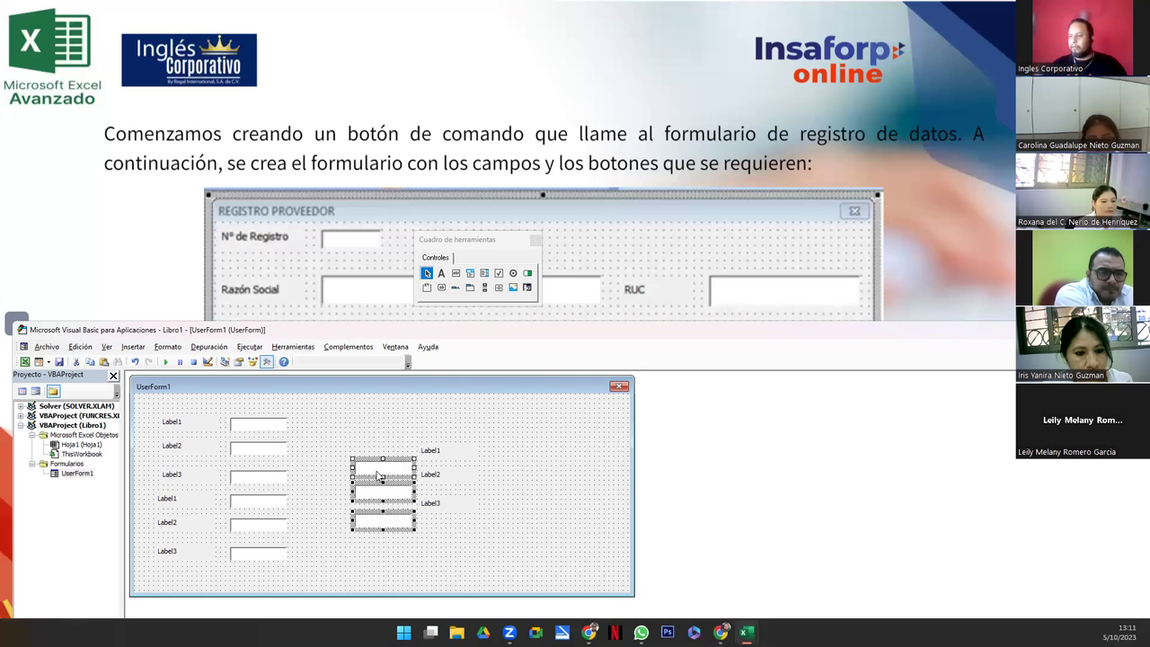
{"action": "left_click_drag", "start_coordinate": [421, 473], "coordinate": [508, 457]}
{"action": "left_click", "coordinate": [693, 263]}
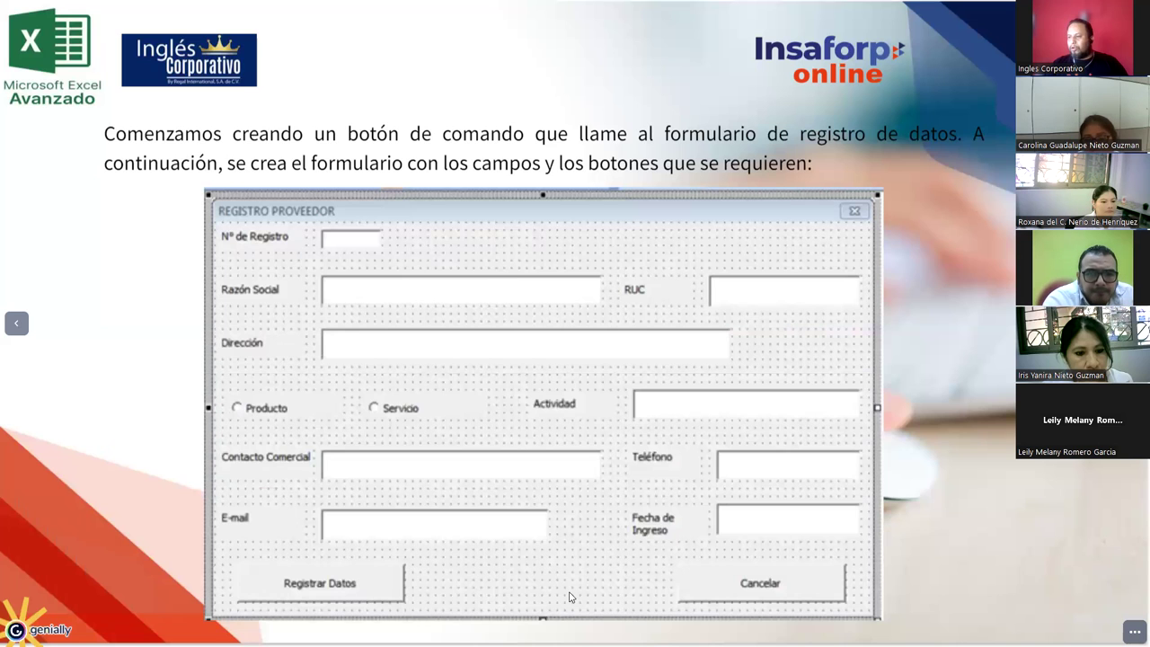
{"action": "key", "text": "alt+Tab"}
Step: Draw two CommandButton1 buttons side by side near the form's bottom right
{"action": "mouse_move", "coordinate": [441, 288]}
{"action": "left_mouse_down"}
{"action": "mouse_move", "coordinate": [392, 545]}
{"action": "mouse_move", "coordinate": [433, 559]}
{"action": "mouse_move", "coordinate": [400, 496]}
{"action": "left_mouse_up"}
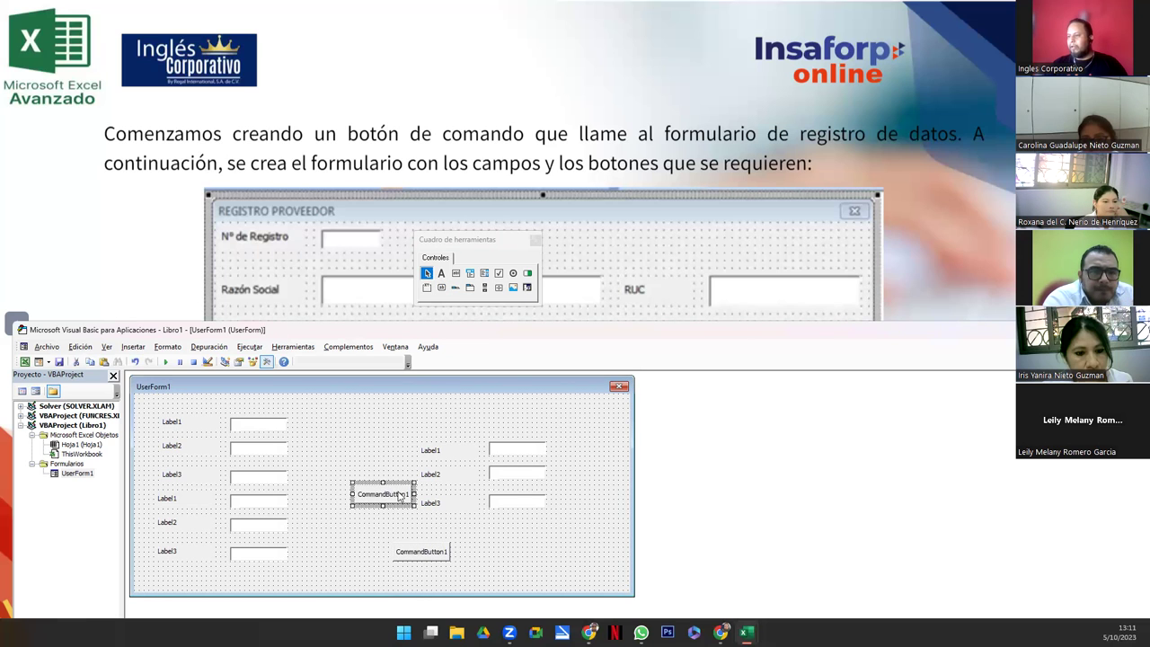
{"action": "left_click_drag", "start_coordinate": [523, 549], "coordinate": [525, 551]}
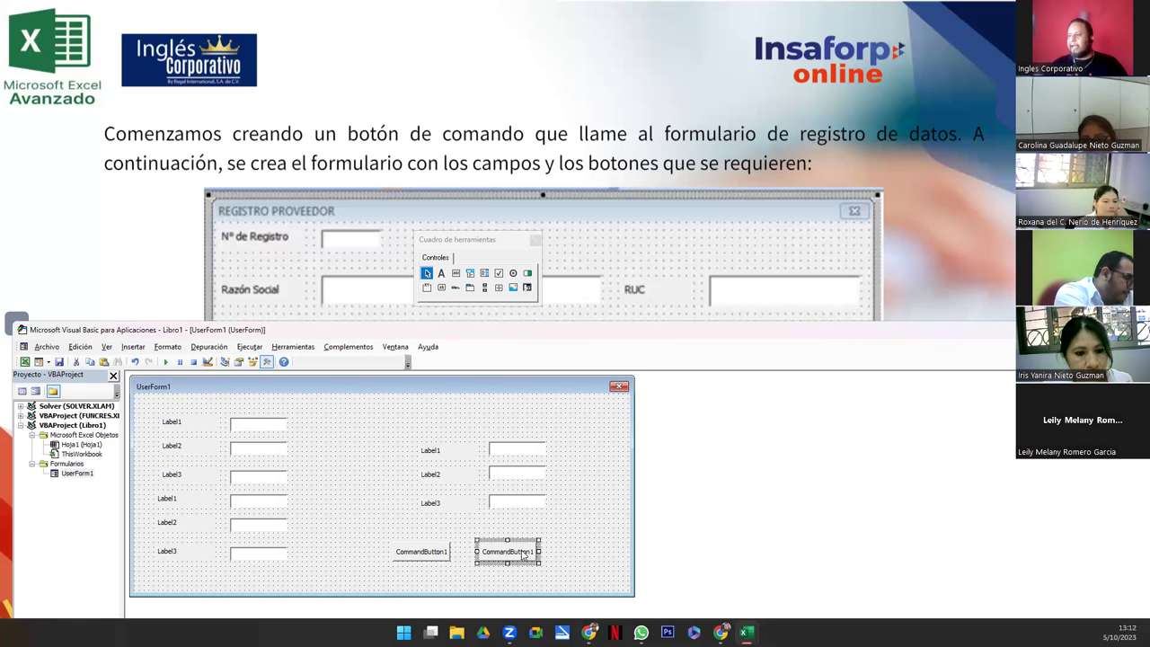
{"action": "key", "text": "alt+Tab"}
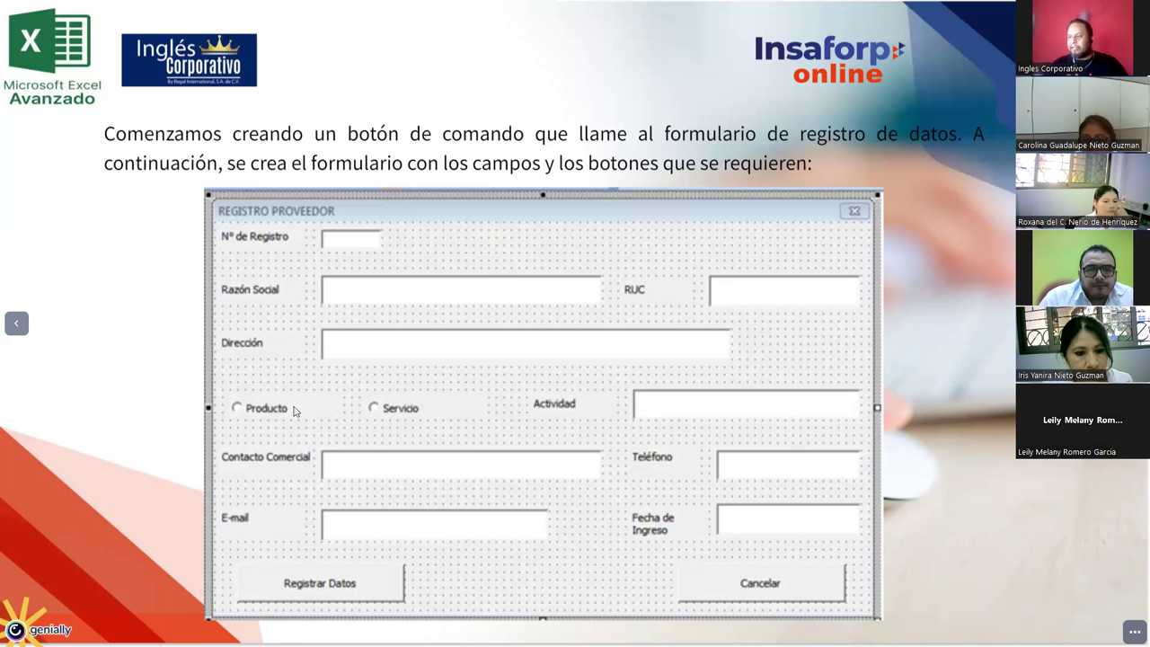
{"action": "key", "text": "alt+Tab"}
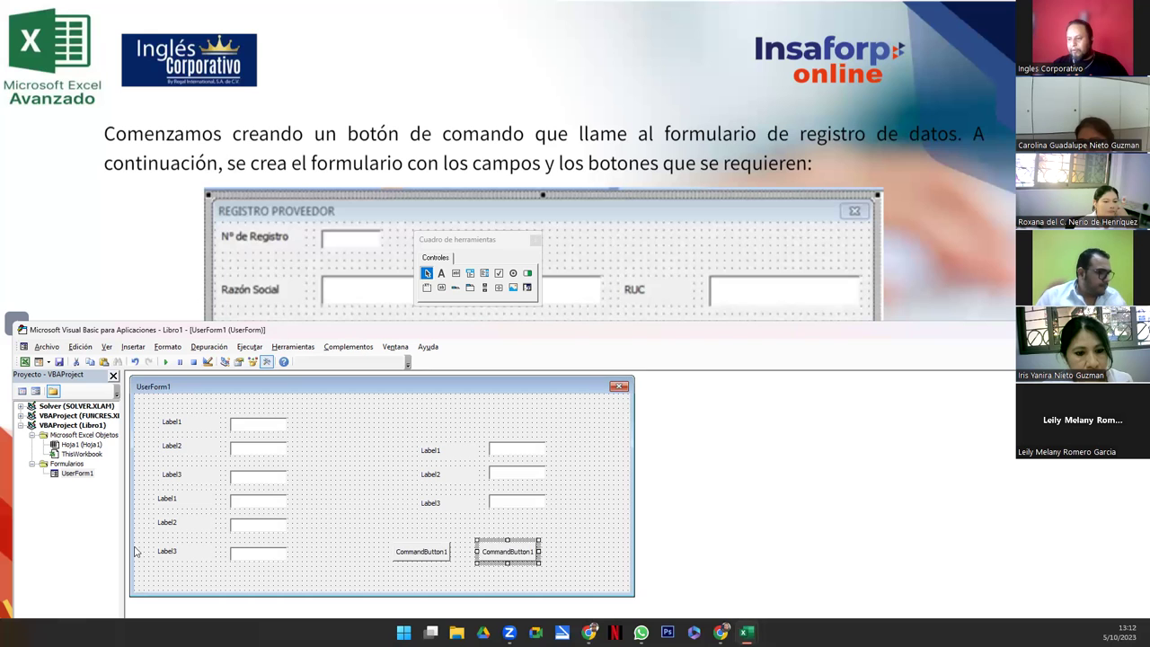
{"action": "mouse_move", "coordinate": [148, 541]}
{"action": "left_mouse_down"}
{"action": "mouse_move", "coordinate": [274, 566]}
{"action": "mouse_move", "coordinate": [428, 509]}
{"action": "left_mouse_up"}
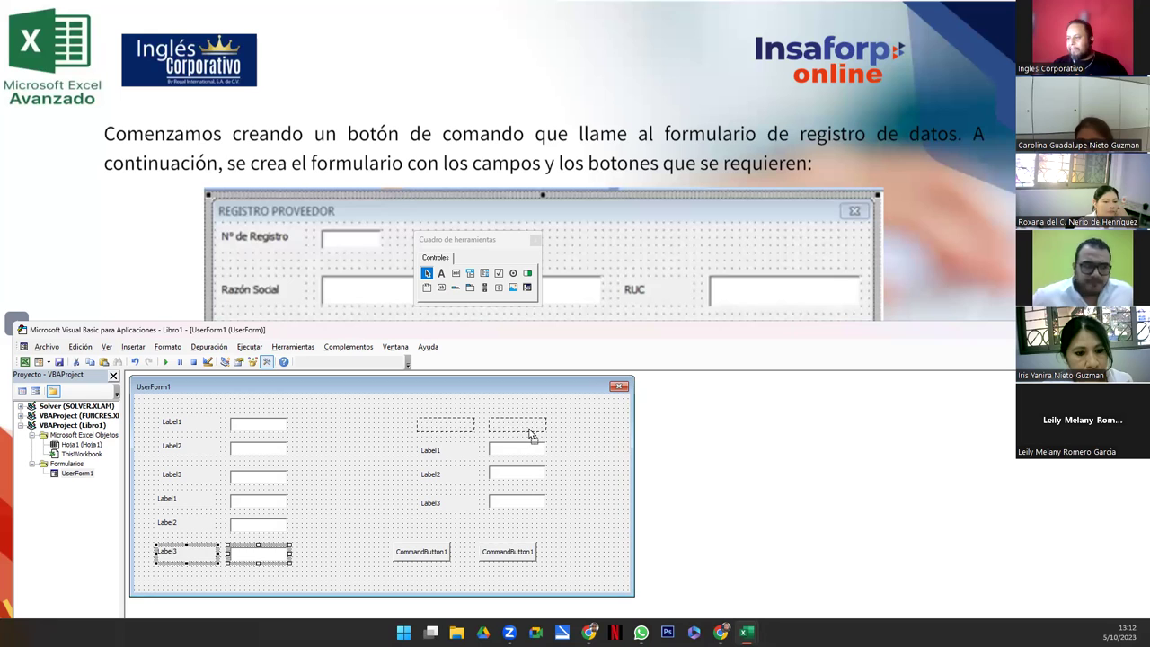
Step: Move Label3 and its text box to the top of the right column, then draw Frame1 at bottom left
{"action": "left_click_drag", "start_coordinate": [502, 442], "coordinate": [535, 435]}
{"action": "left_click", "coordinate": [153, 563]}
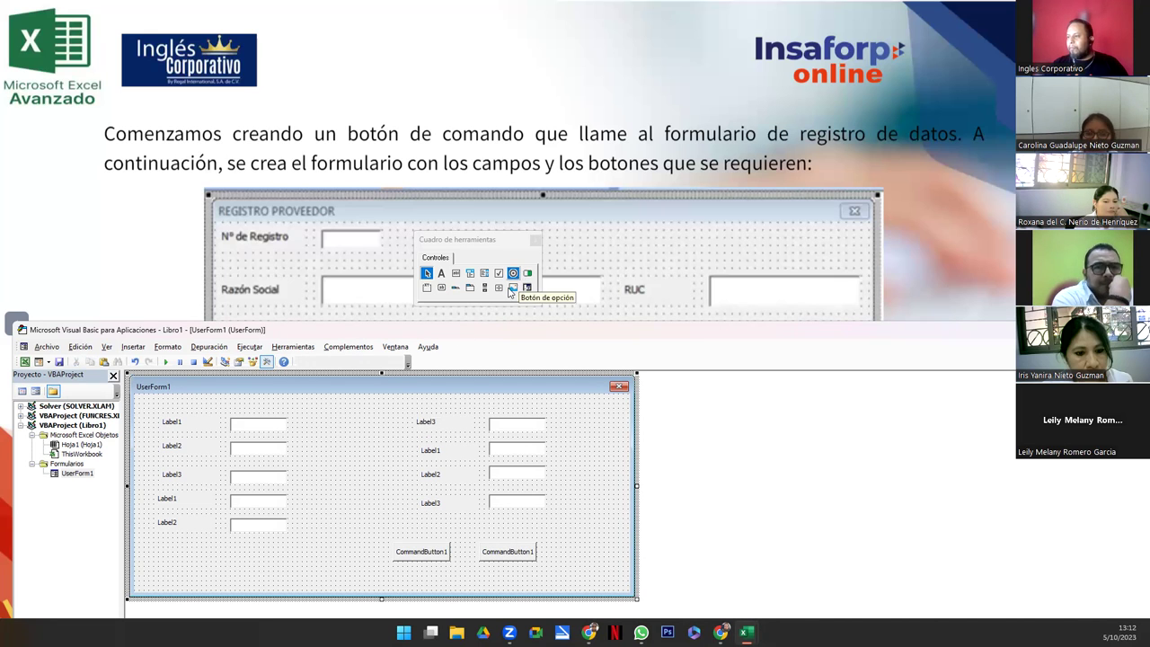
{"action": "left_click", "coordinate": [427, 288]}
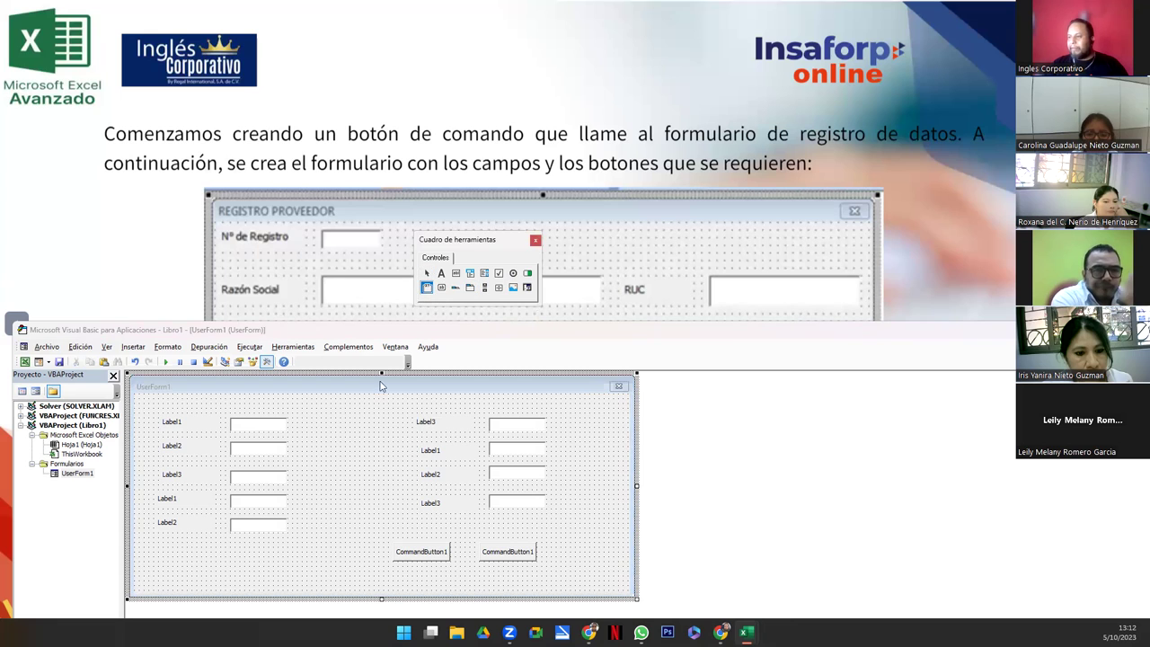
{"action": "left_click_drag", "start_coordinate": [157, 540], "coordinate": [361, 578]}
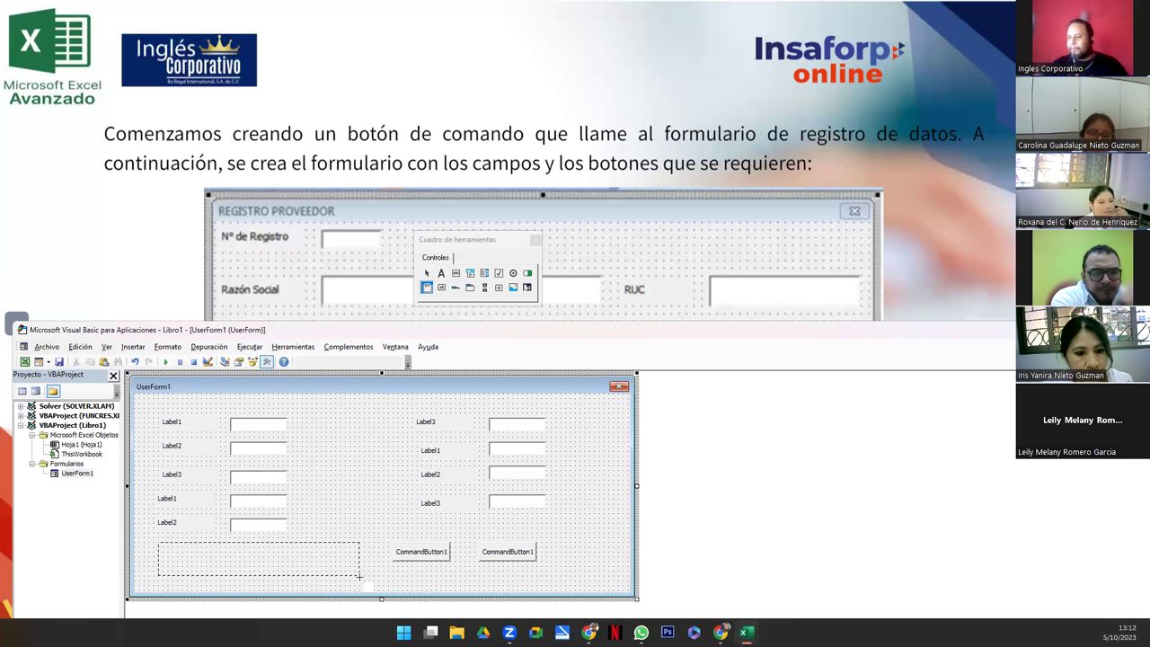
Step: Add two OptionButton1 buttons side by side inside Frame1
{"action": "left_click", "coordinate": [513, 274]}
{"action": "left_click_drag", "start_coordinate": [169, 558], "coordinate": [223, 566]}
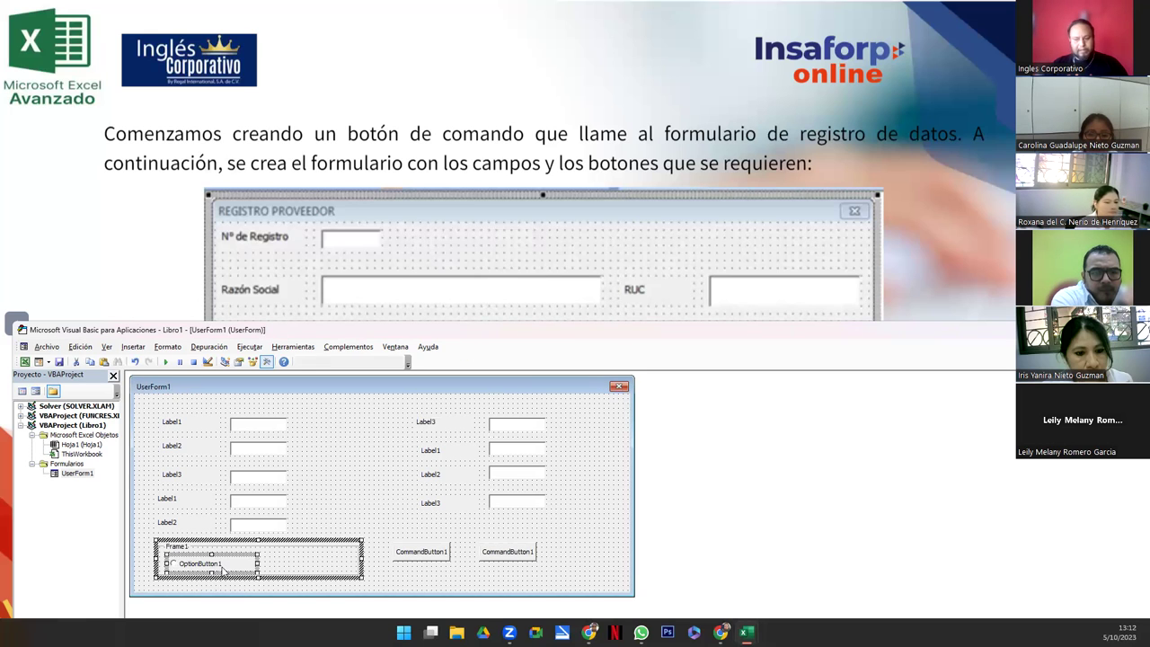
{"action": "left_click", "coordinate": [225, 562]}
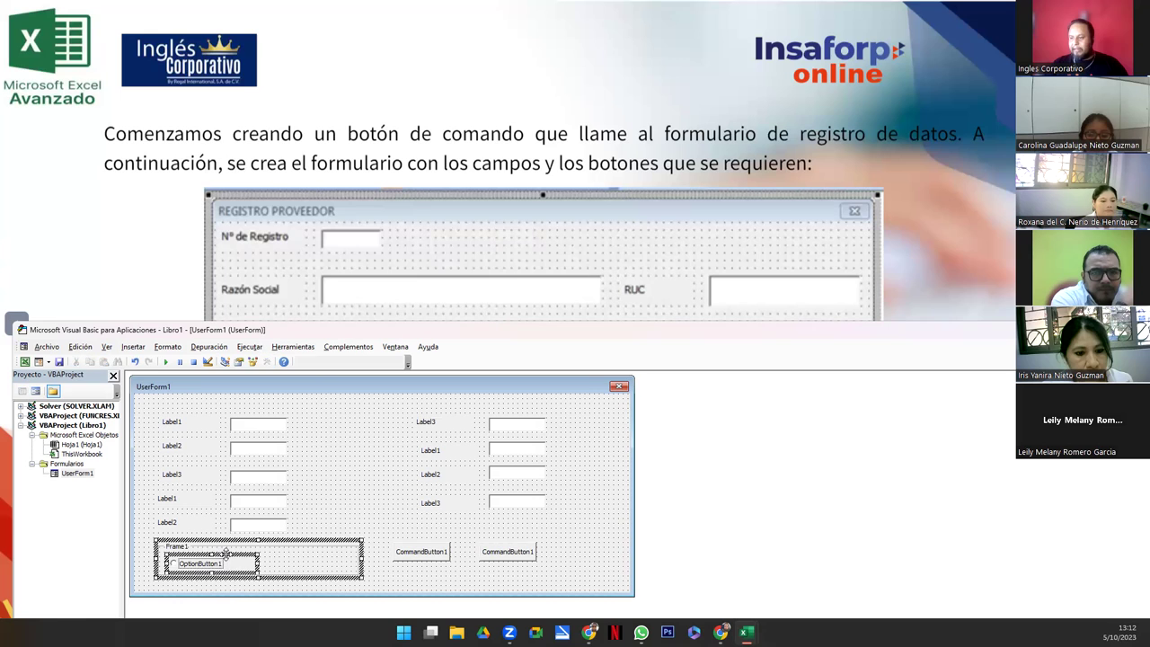
{"action": "left_click", "coordinate": [226, 553]}
{"action": "left_click_drag", "start_coordinate": [225, 553], "coordinate": [254, 565]}
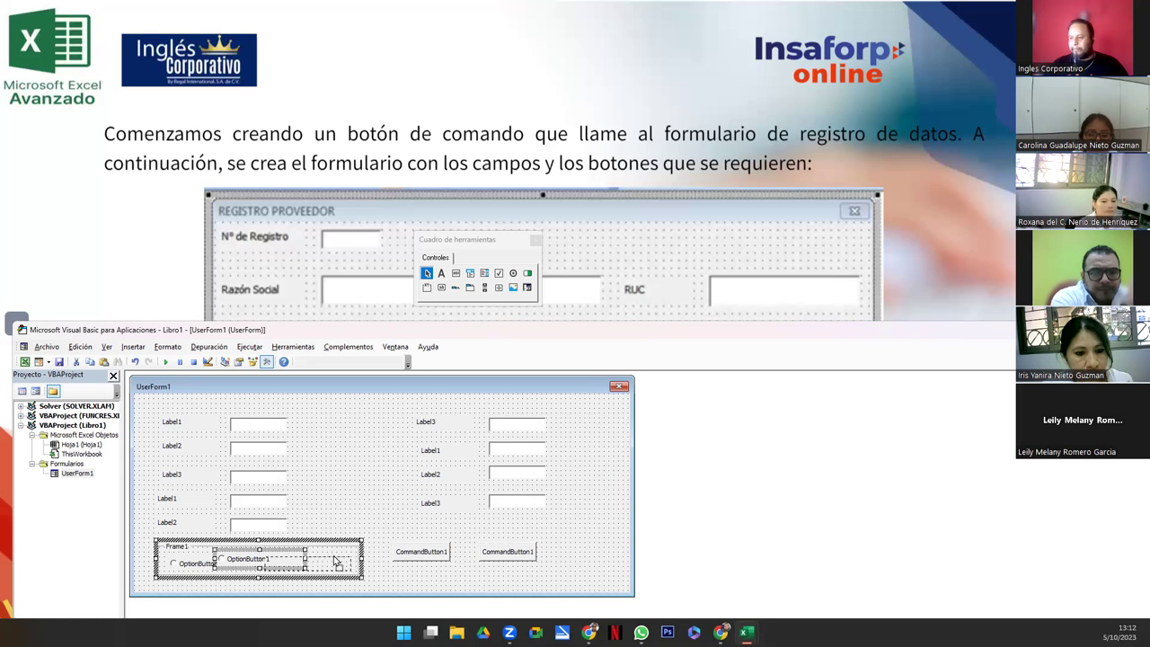
{"action": "left_click_drag", "start_coordinate": [332, 553], "coordinate": [323, 560]}
{"action": "left_click", "coordinate": [416, 581]}
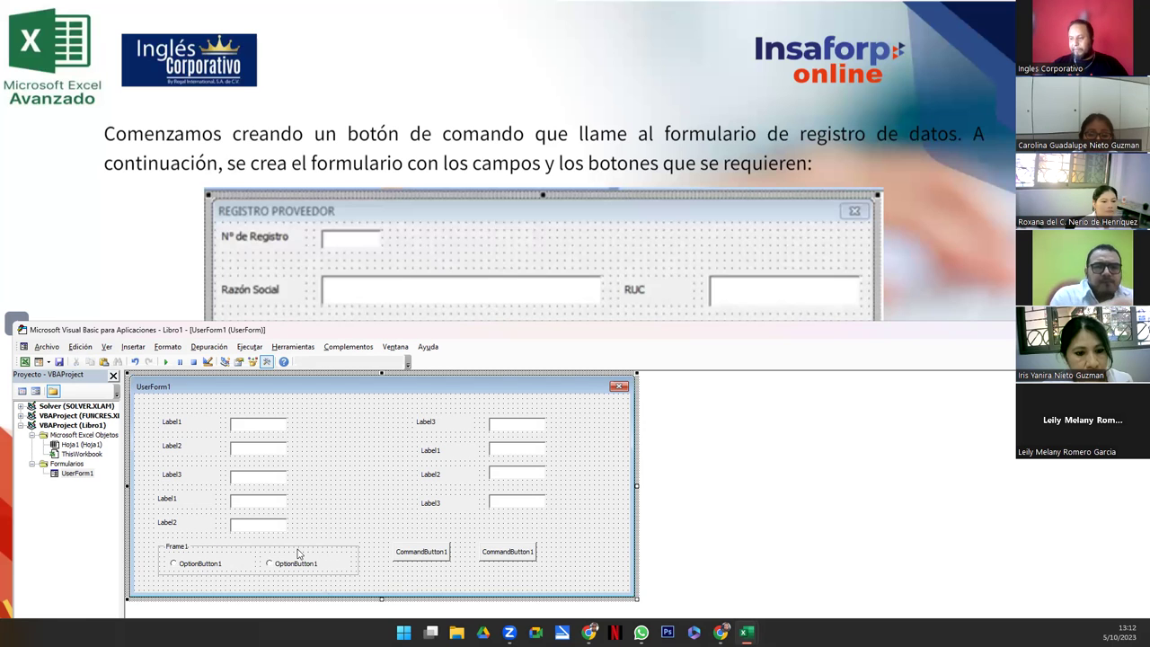
{"action": "left_click", "coordinate": [299, 554]}
{"action": "left_click", "coordinate": [374, 578]}
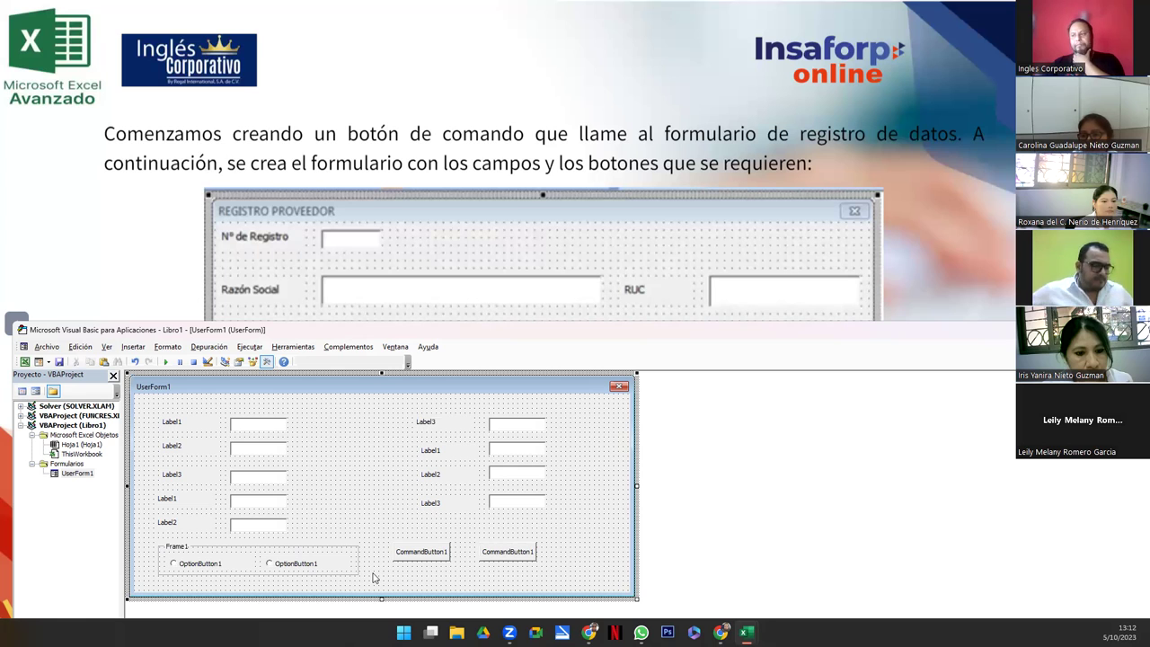
{"action": "left_click", "coordinate": [559, 243]}
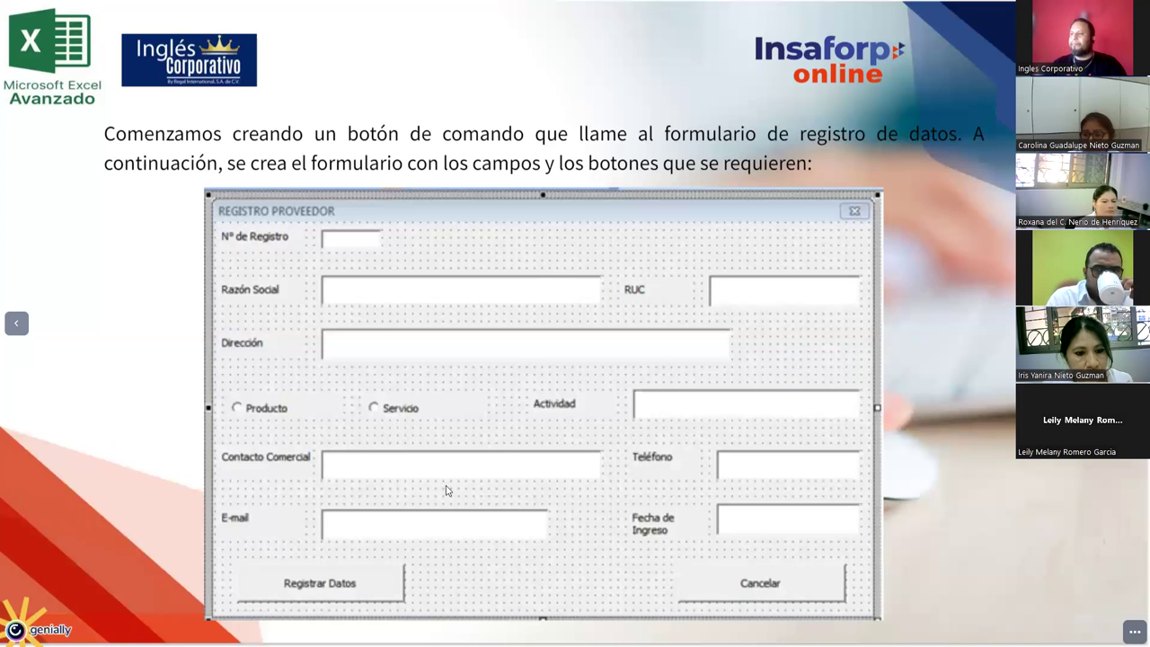
Step: Shift both command buttons further right, in line with the option-button row
{"action": "key", "text": "alt+Tab"}
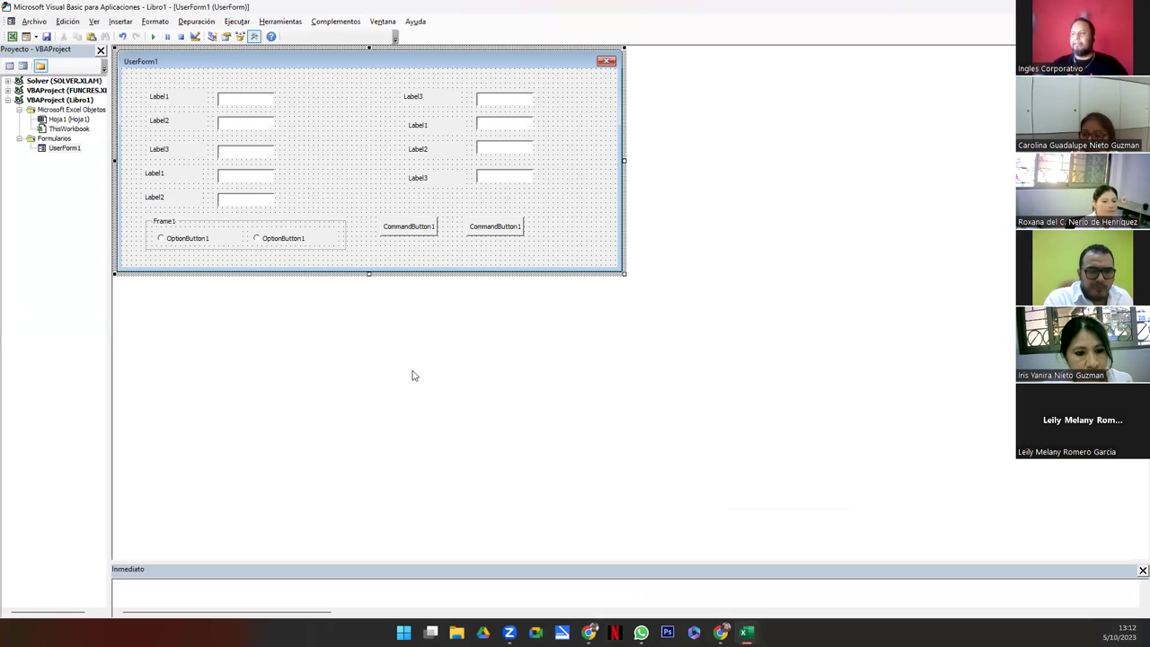
{"action": "left_click_drag", "start_coordinate": [501, 236], "coordinate": [550, 242]}
{"action": "left_click_drag", "start_coordinate": [426, 236], "coordinate": [467, 245]}
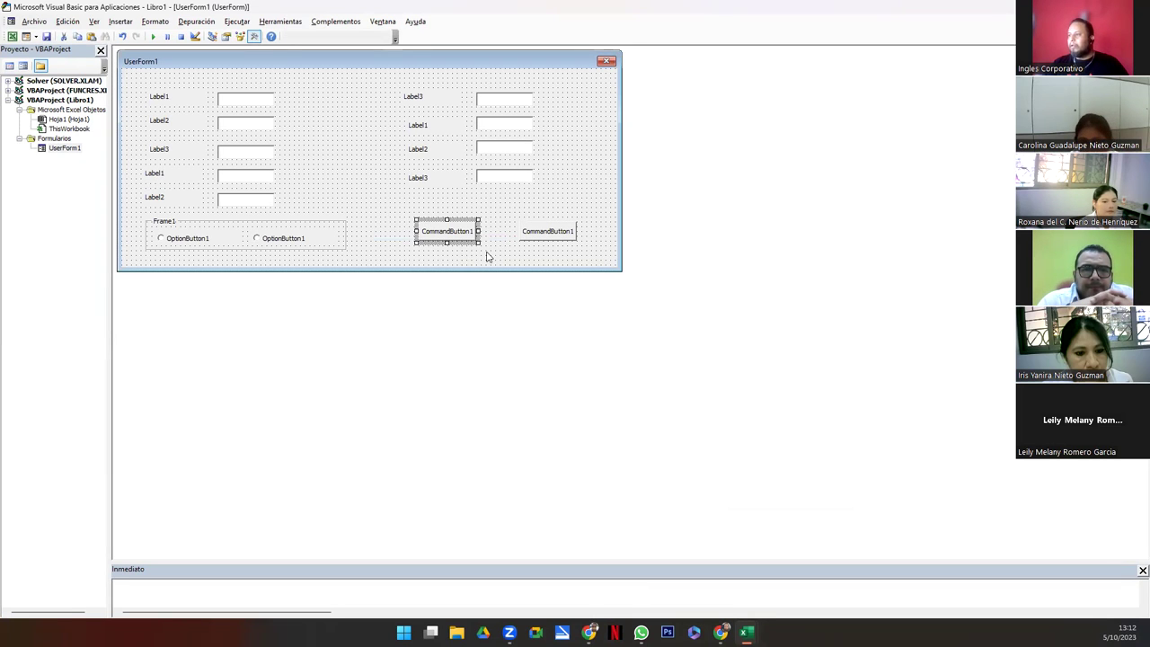
{"action": "left_click", "coordinate": [486, 257]}
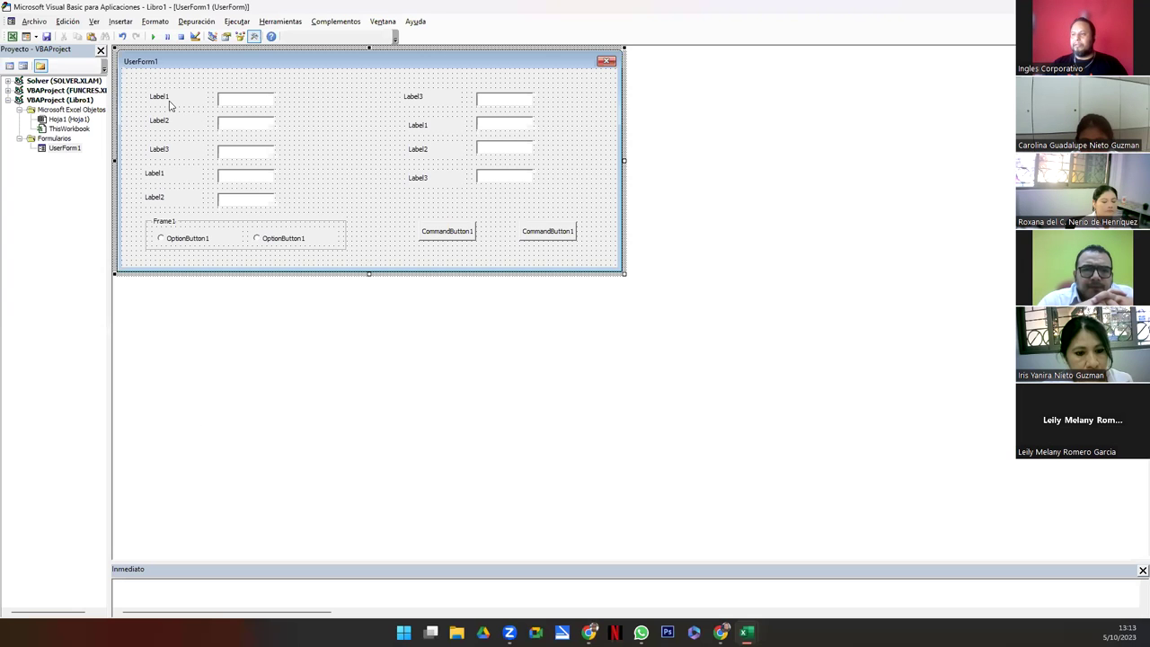
Step: Select Label1 and show its Properties window
{"action": "left_click", "coordinate": [170, 106]}
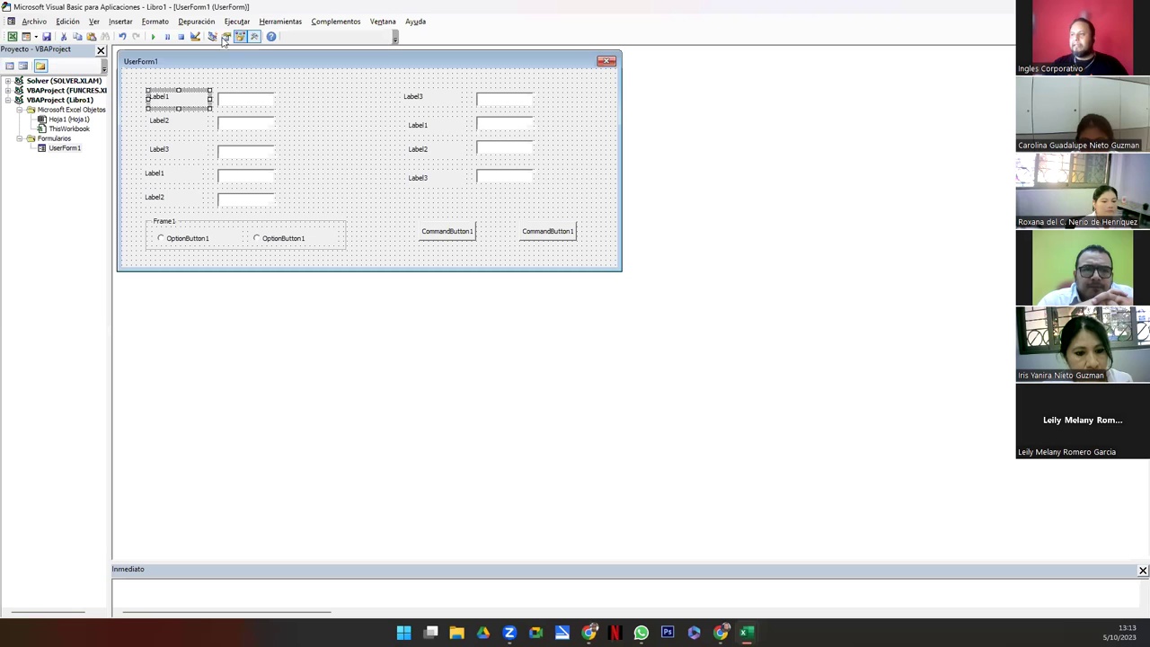
{"action": "left_click", "coordinate": [217, 38]}
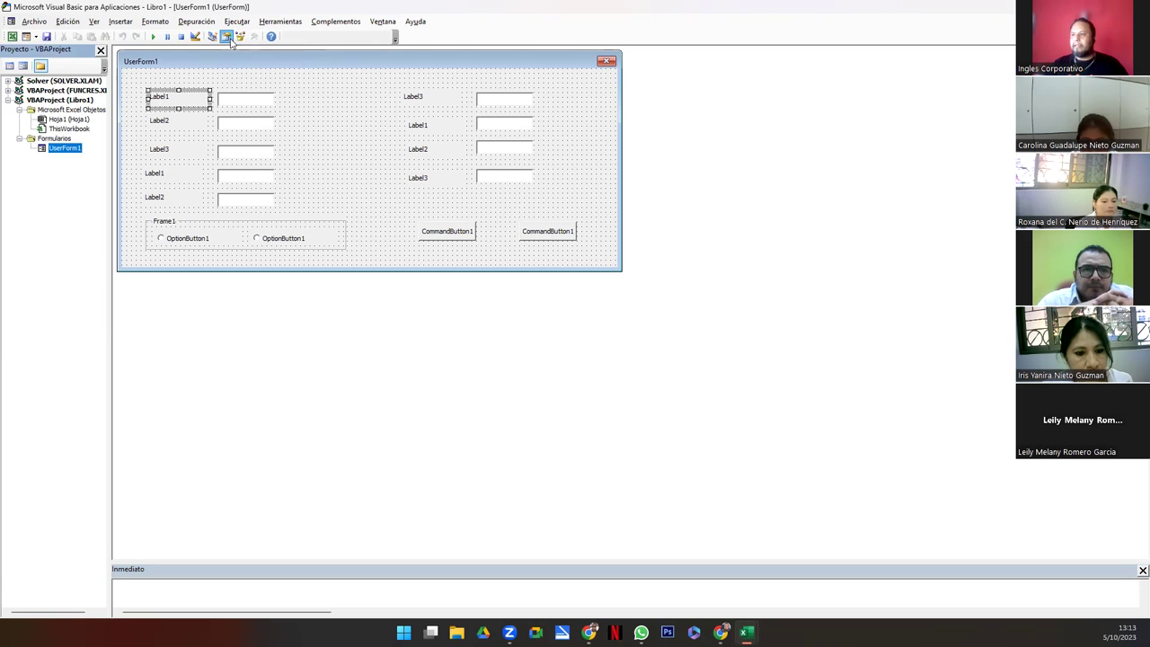
{"action": "left_click", "coordinate": [226, 37]}
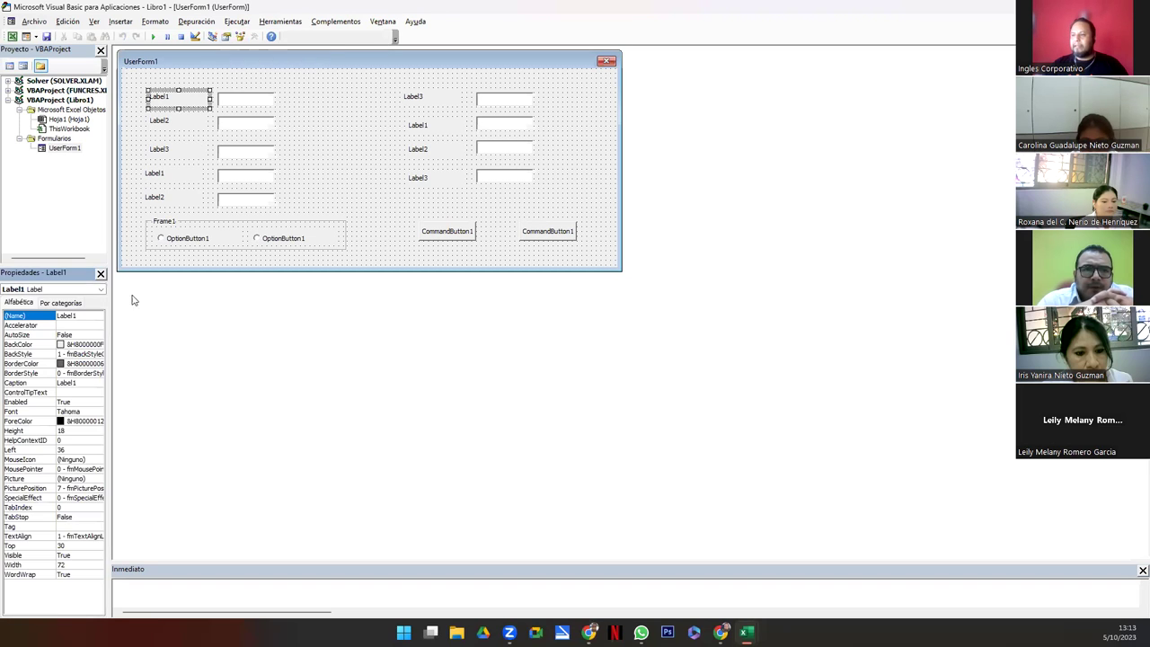
Step: Set the first label's Caption to 'N° de Registro'
{"action": "left_click", "coordinate": [79, 384]}
{"action": "key", "text": "ctrl+a"}
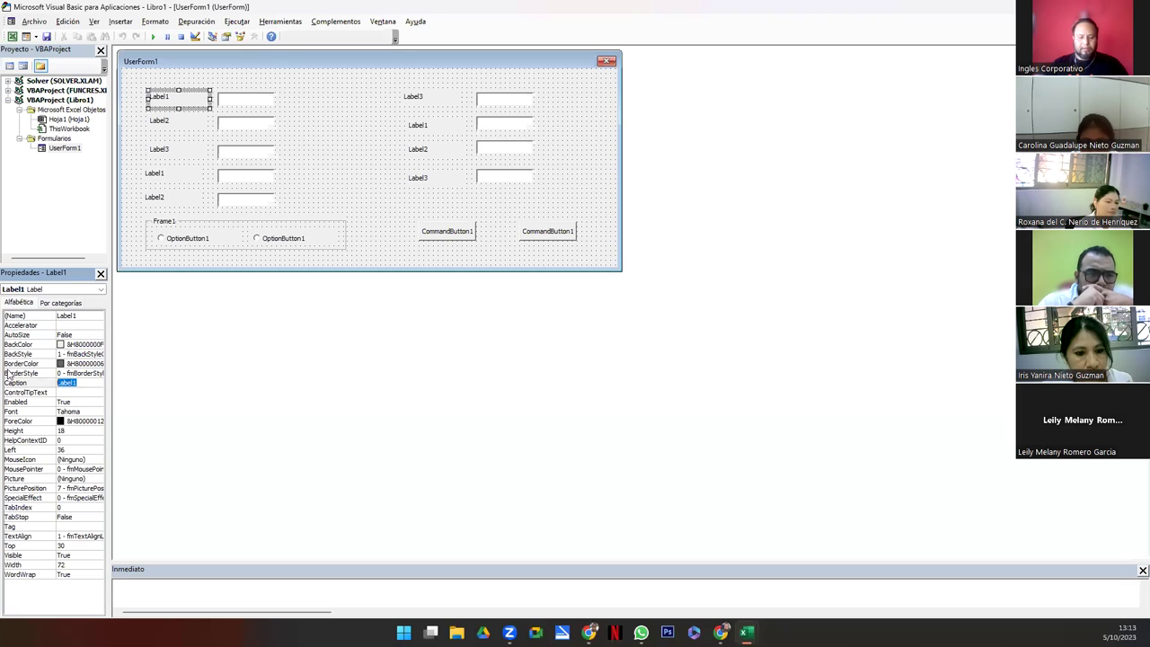
{"action": "type", "text": "N°"}
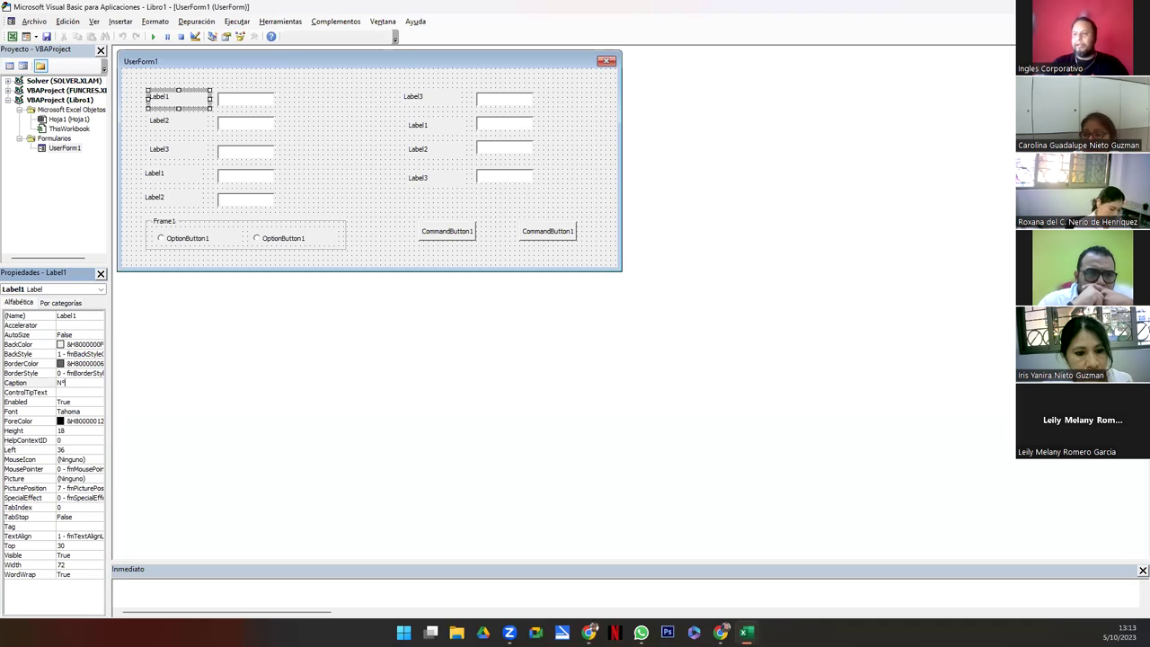
{"action": "type", "text": " de Re"}
{"action": "type", "text": "gistro"}
{"action": "key", "text": "Return"}
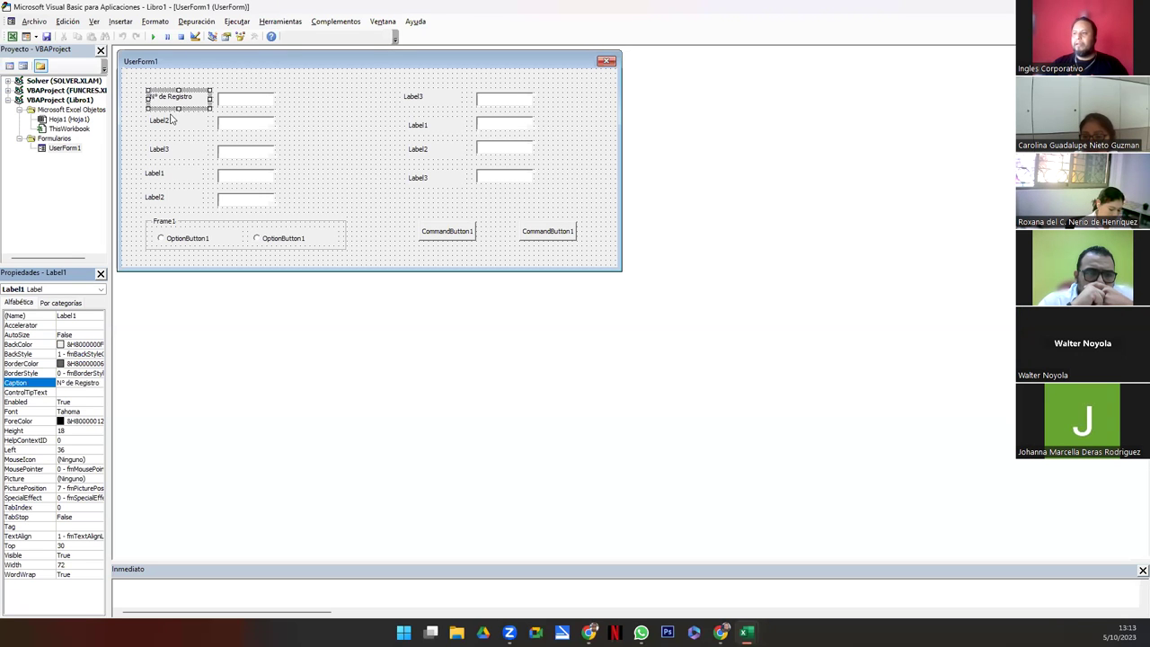
{"action": "key", "text": "alt+Tab"}
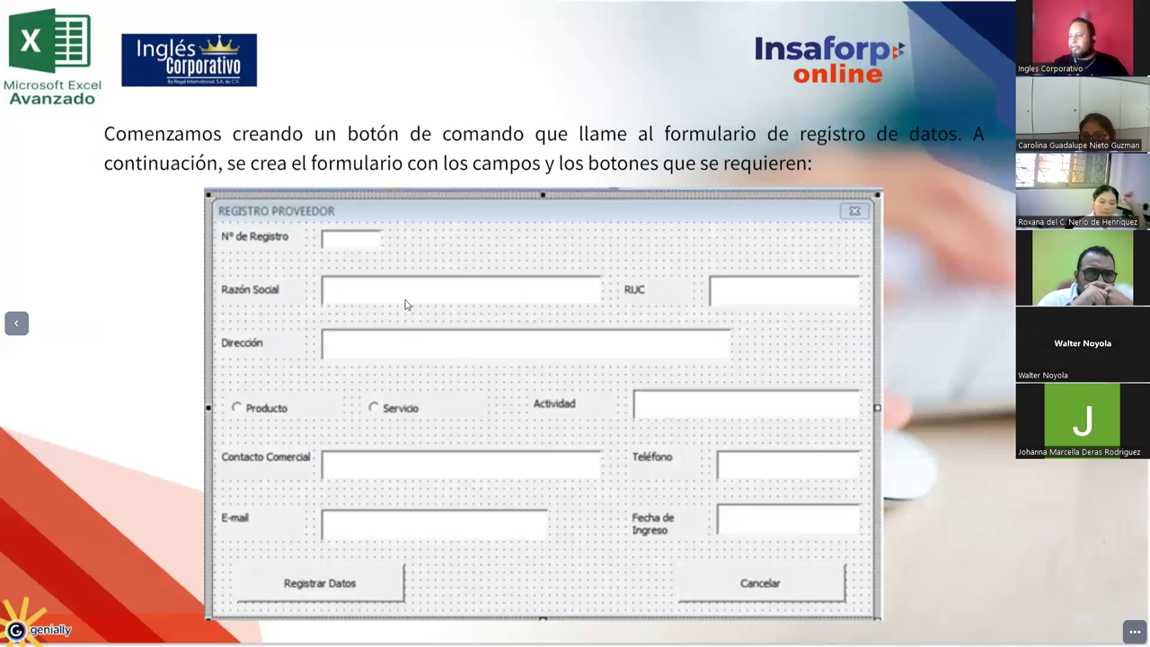
{"action": "key", "text": "alt+Tab"}
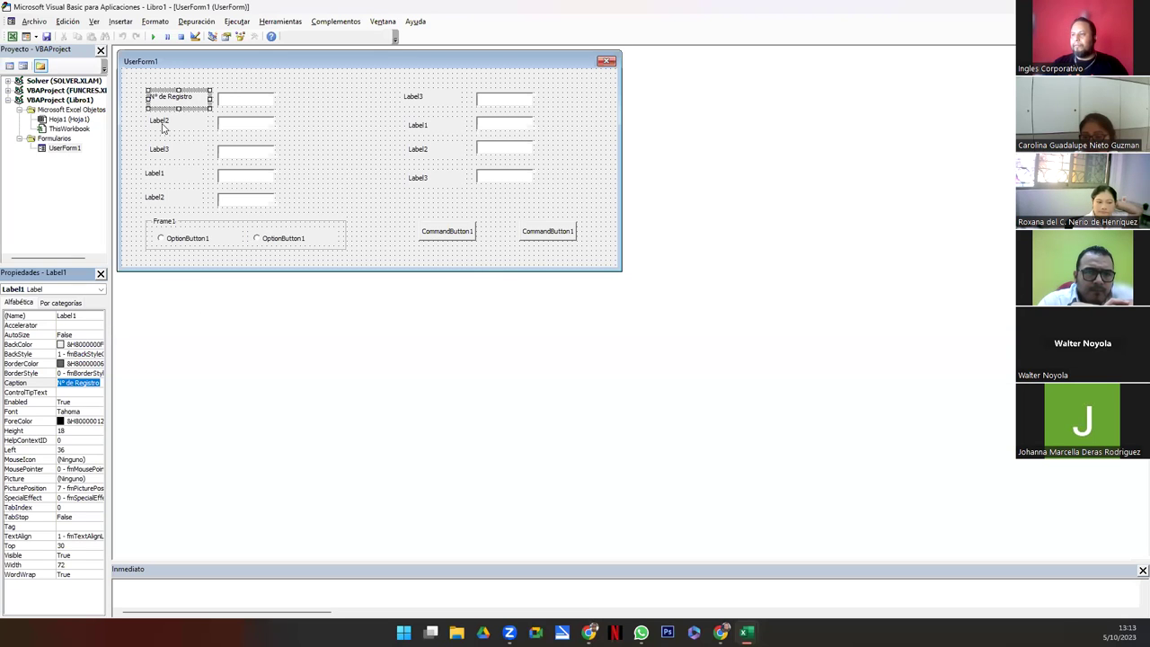
Step: Caption the second and third labels 'Razón Social' and 'RUC'
{"action": "left_click", "coordinate": [160, 122]}
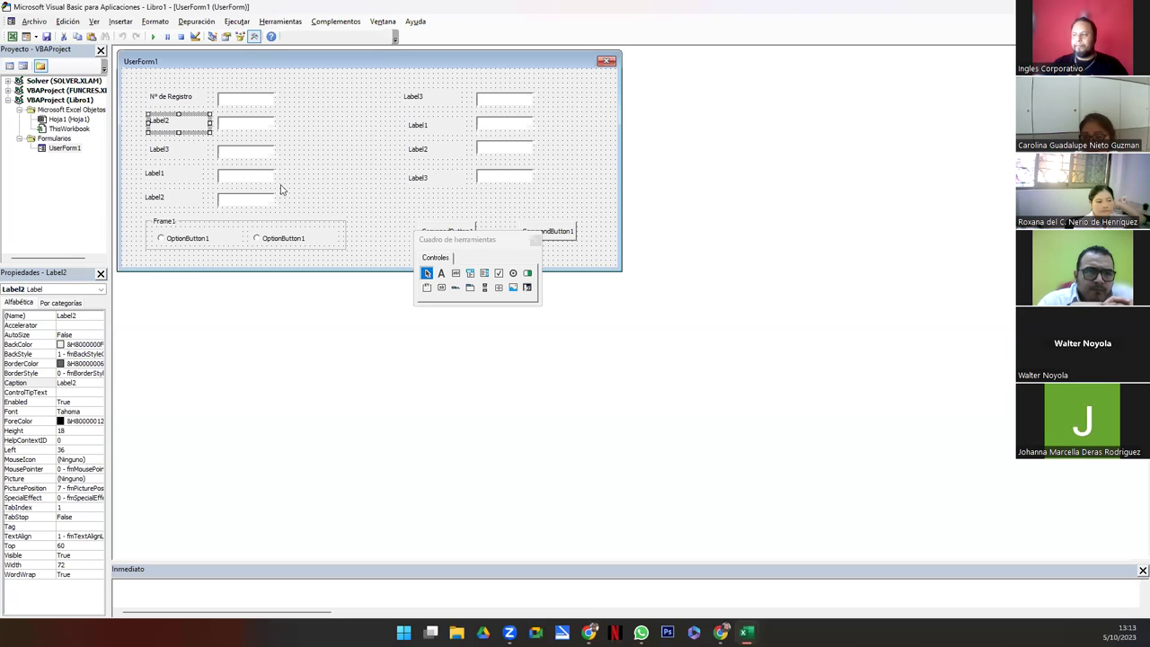
{"action": "left_click", "coordinate": [79, 383]}
{"action": "type", "text": "Razón Social"}
{"action": "key", "text": "Return"}
{"action": "left_click", "coordinate": [162, 158]}
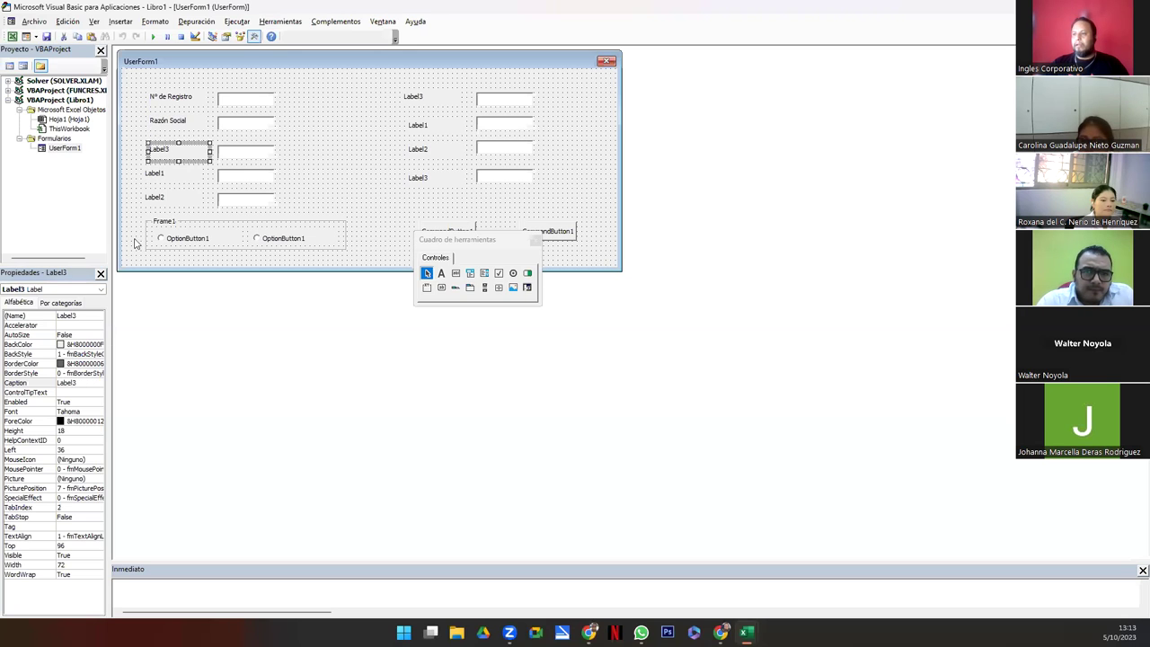
{"action": "left_click", "coordinate": [86, 382]}
{"action": "type", "text": "RUC"}
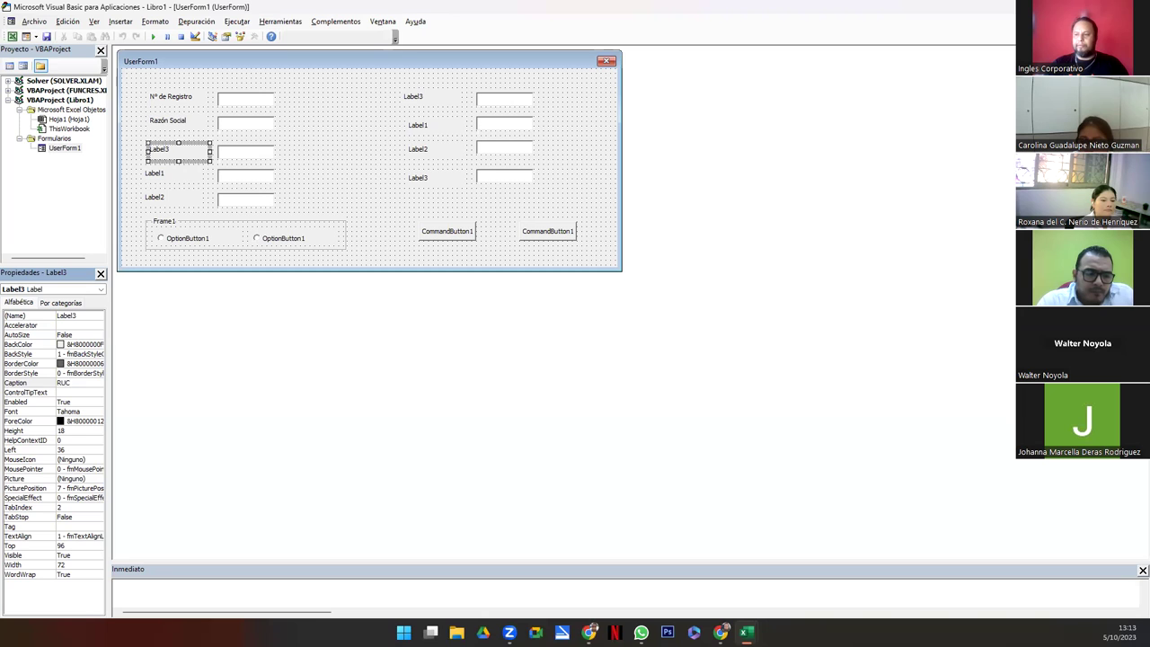
{"action": "key", "text": "Return"}
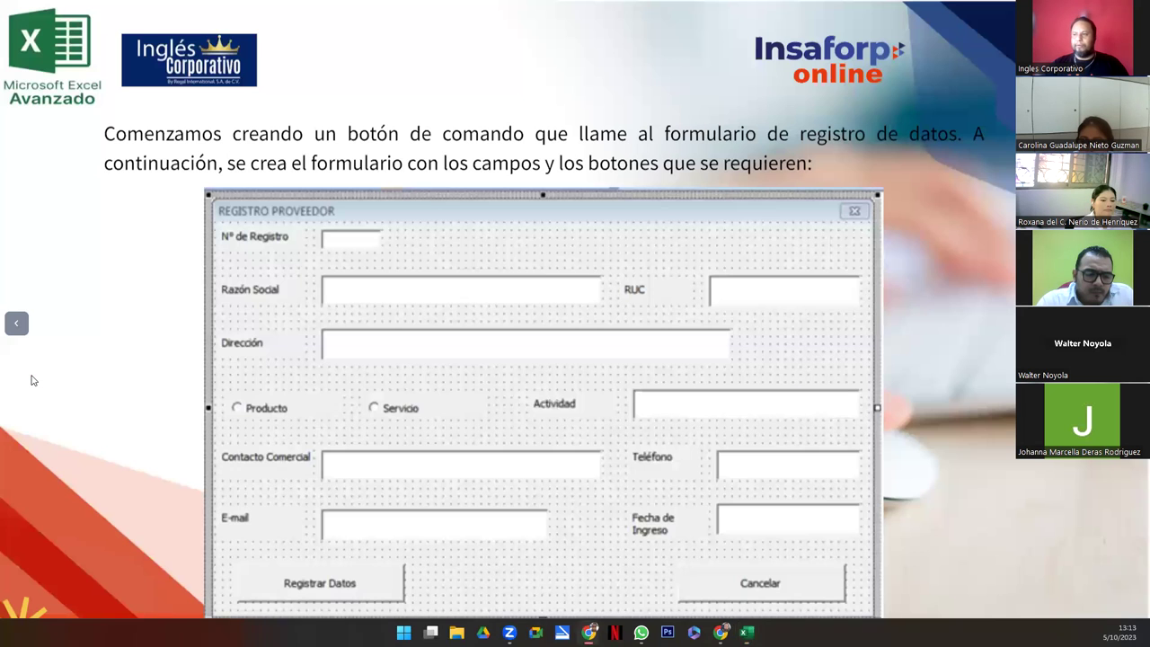
{"action": "key", "text": "alt+Tab"}
{"action": "key", "text": "alt+Tab"}
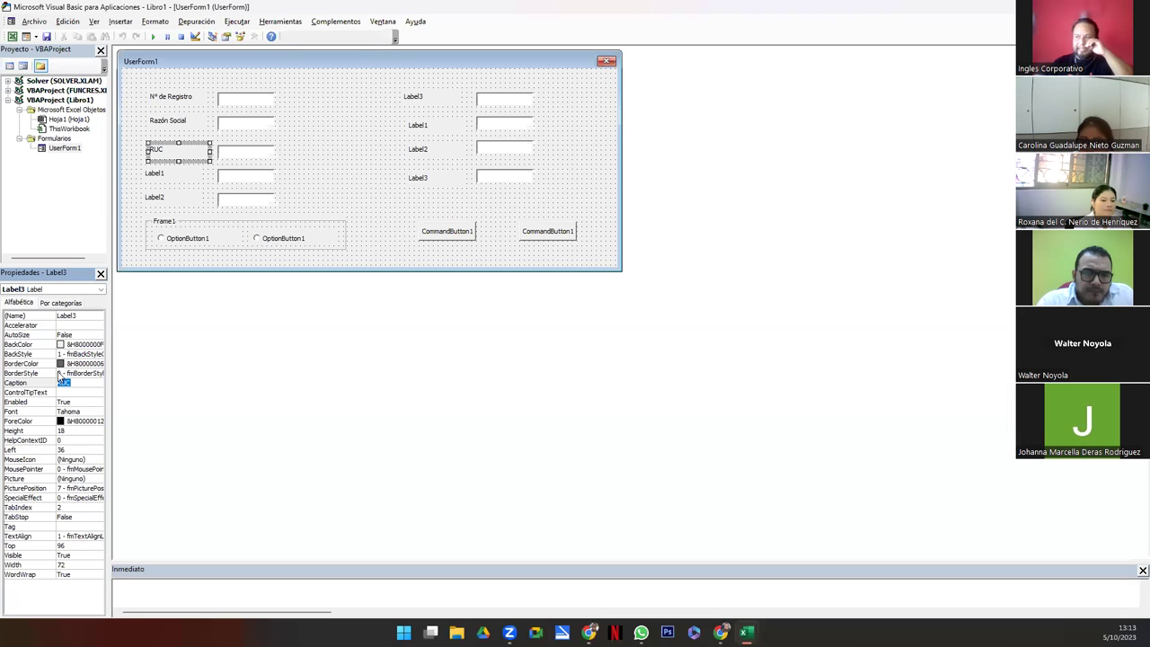
Step: Caption the fourth and fifth labels 'Dirección' and 'Actividad'
{"action": "left_click", "coordinate": [151, 177]}
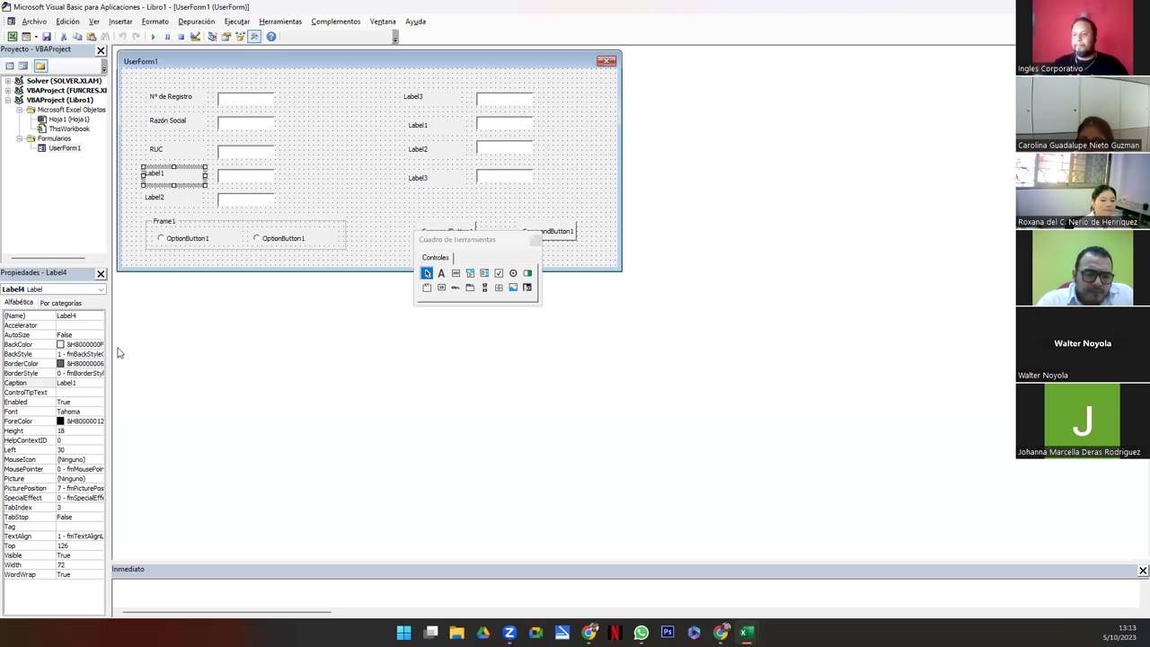
{"action": "left_click", "coordinate": [7, 382]}
{"action": "type", "text": "Dirección"}
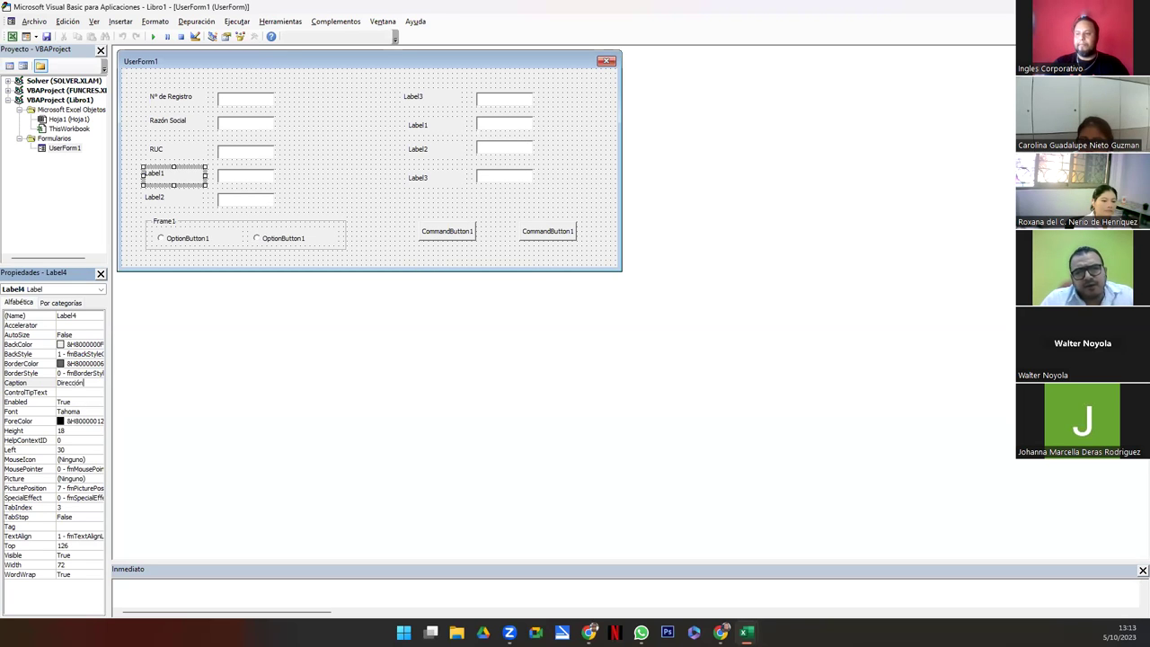
{"action": "key", "text": "Return"}
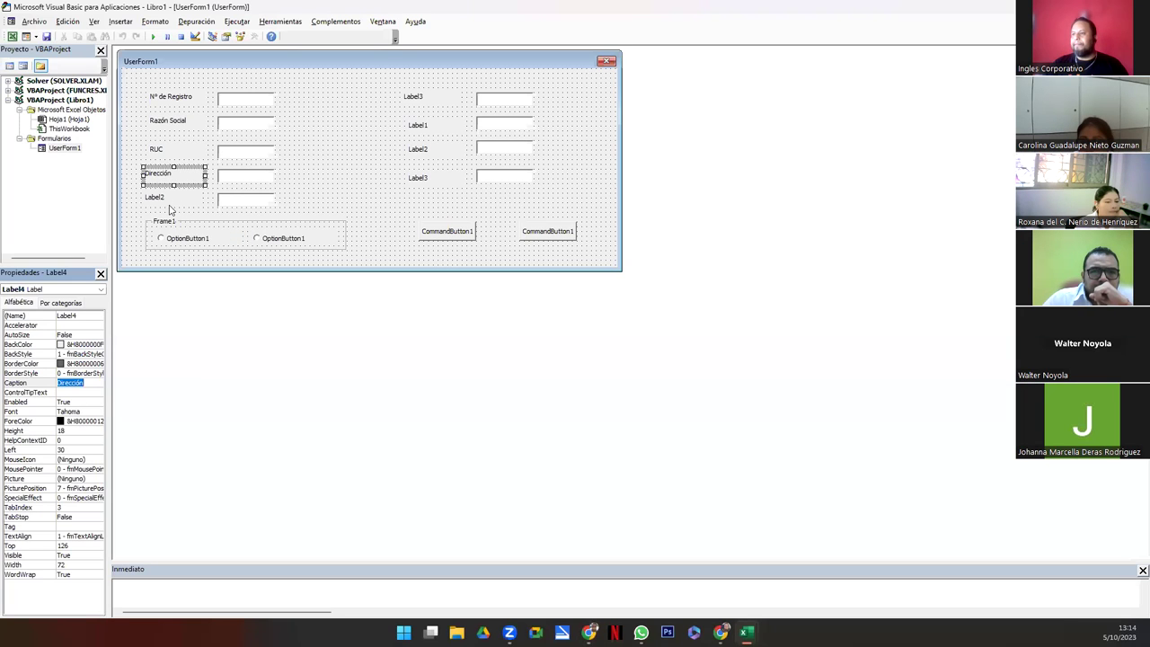
{"action": "left_click", "coordinate": [163, 203]}
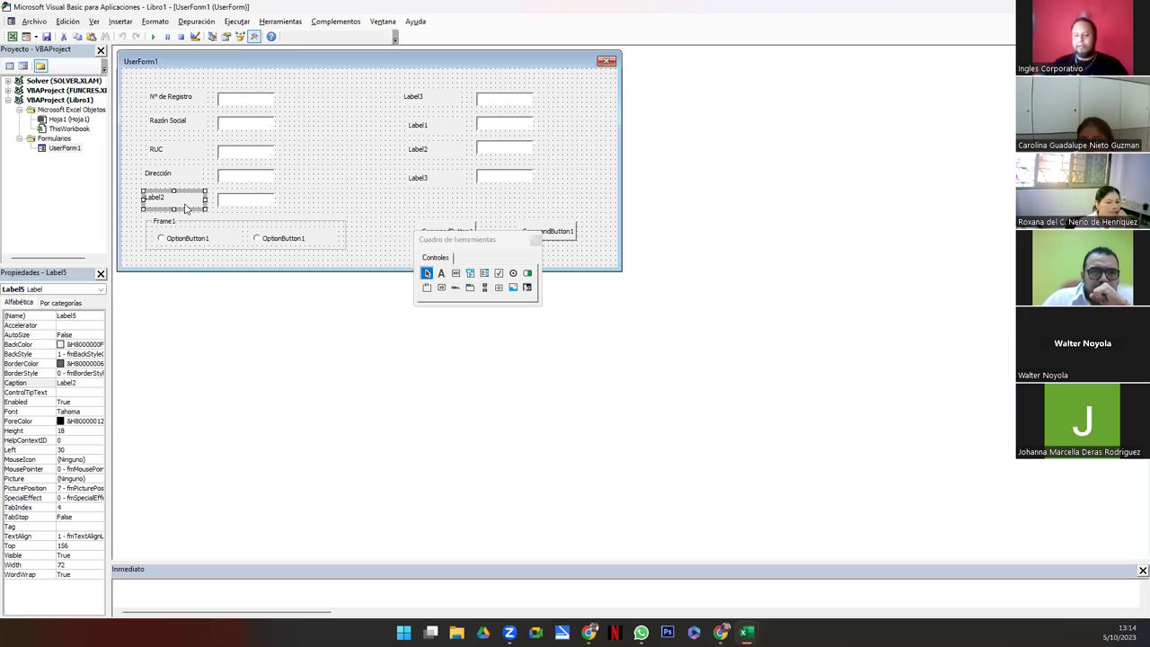
{"action": "left_click", "coordinate": [16, 383]}
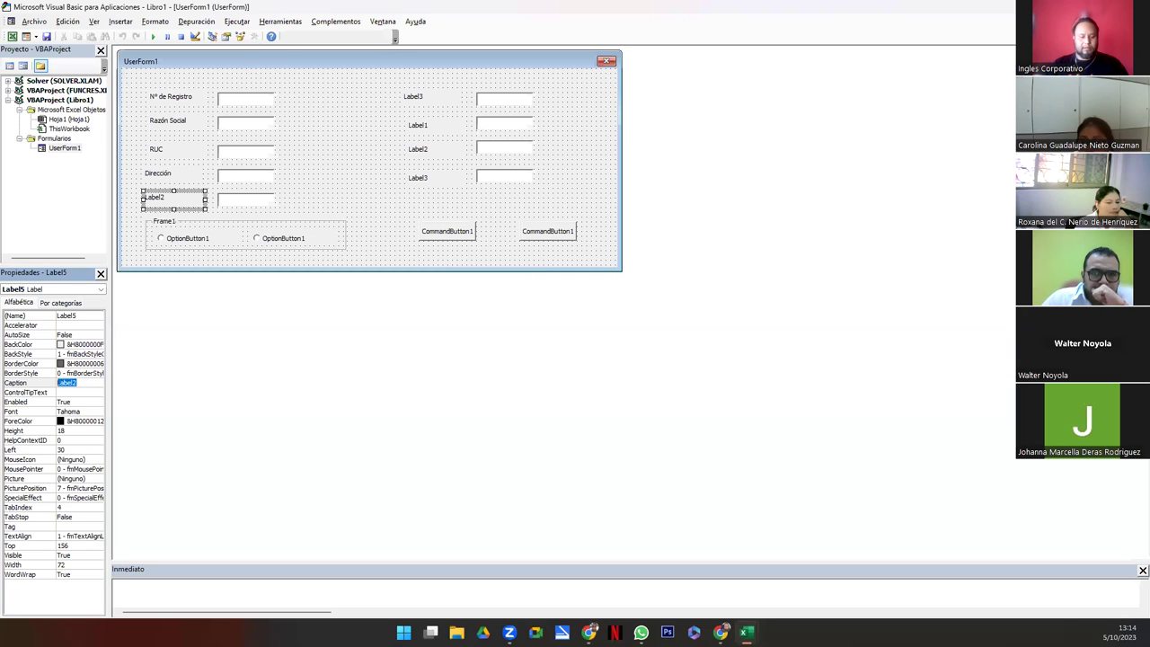
{"action": "left_click", "coordinate": [80, 383]}
{"action": "type", "text": "Actividad"}
{"action": "key", "text": "Return"}
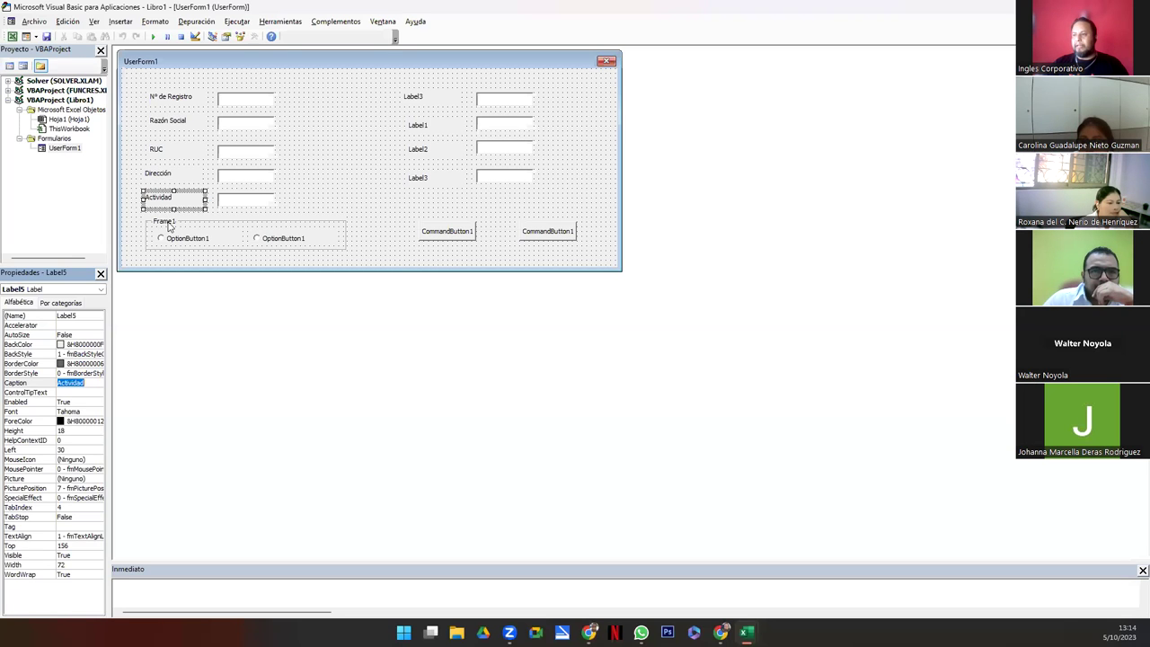
{"action": "left_click", "coordinate": [168, 227]}
Step: Set the frame's Caption to 'Tipo de'
{"action": "left_click", "coordinate": [65, 354]}
{"action": "type", "text": "Tipo"}
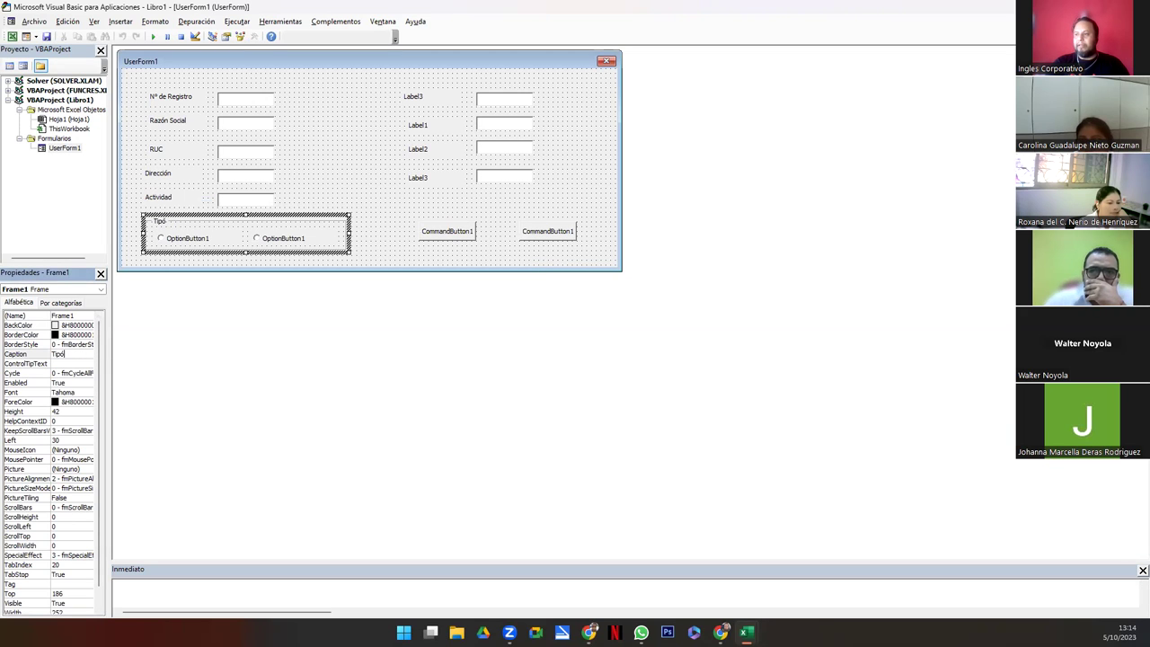
{"action": "key", "text": "Return"}
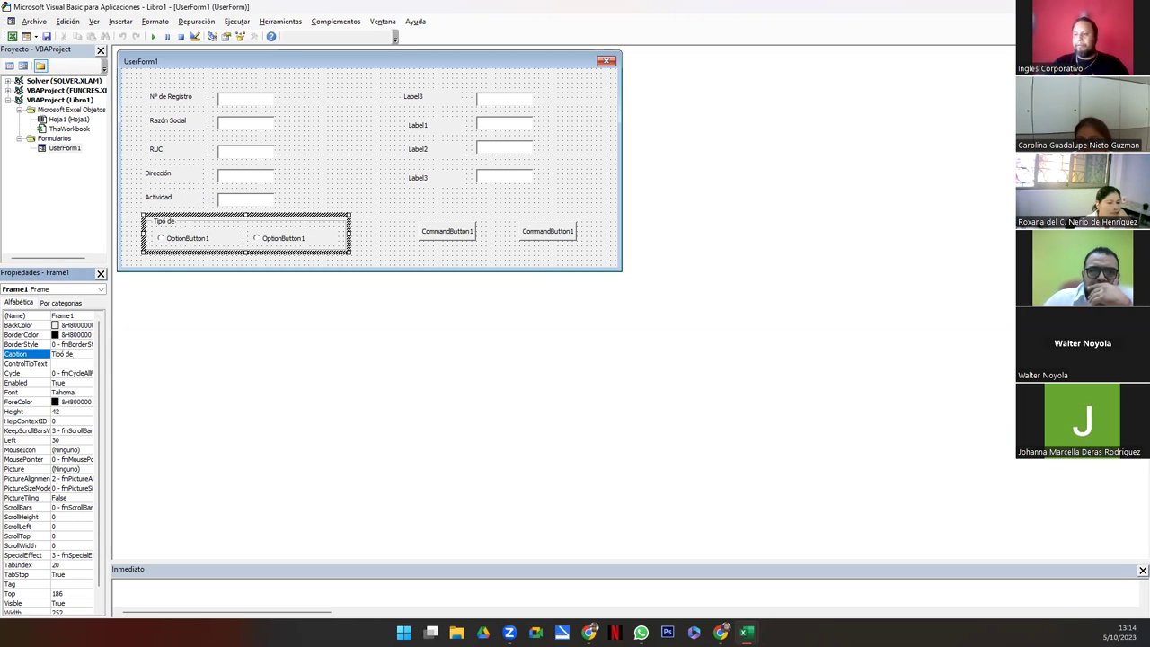
{"action": "left_click", "coordinate": [63, 354]}
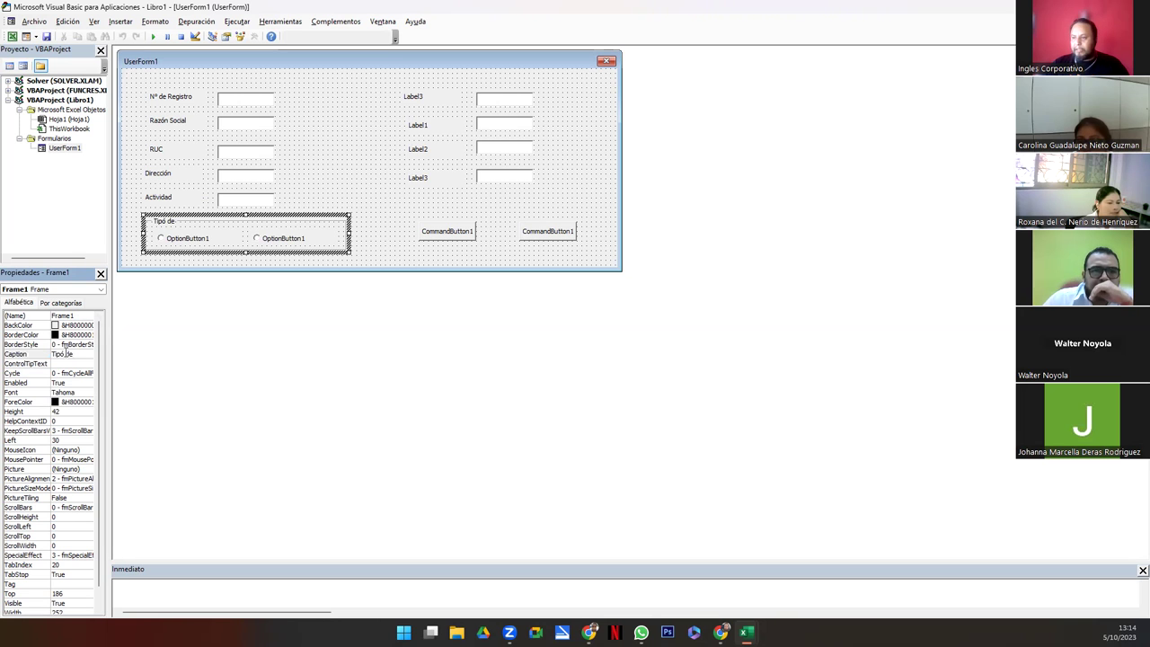
{"action": "key", "text": "Return"}
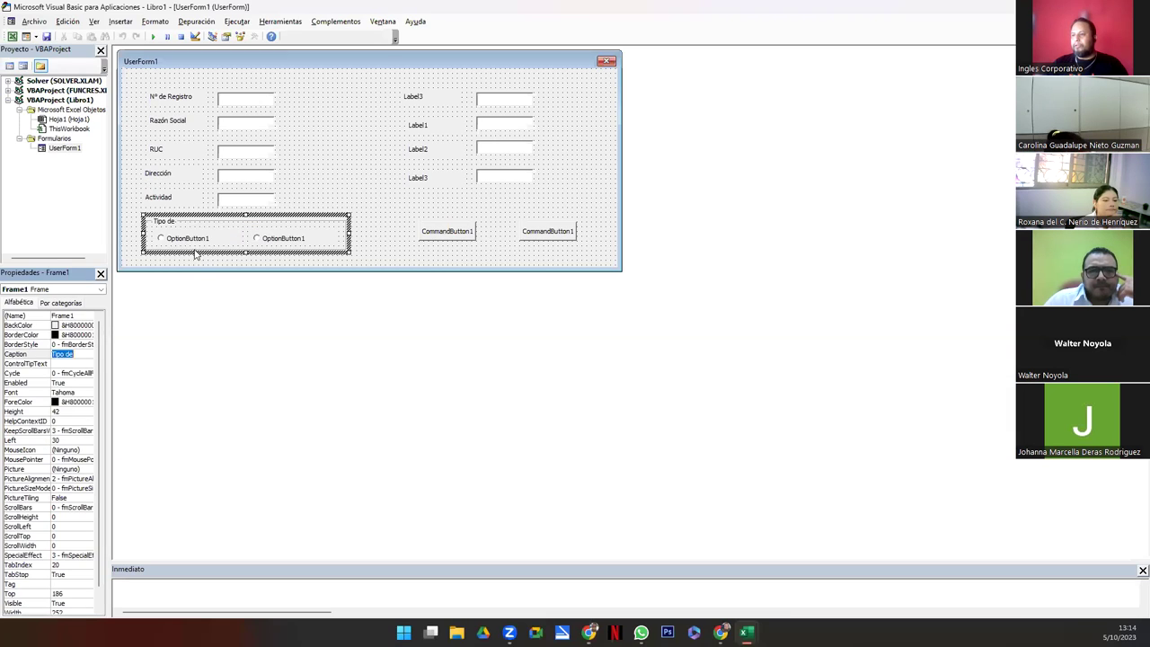
Step: Caption the two option buttons 'Producto' and 'Servicio'
{"action": "left_click", "coordinate": [193, 240]}
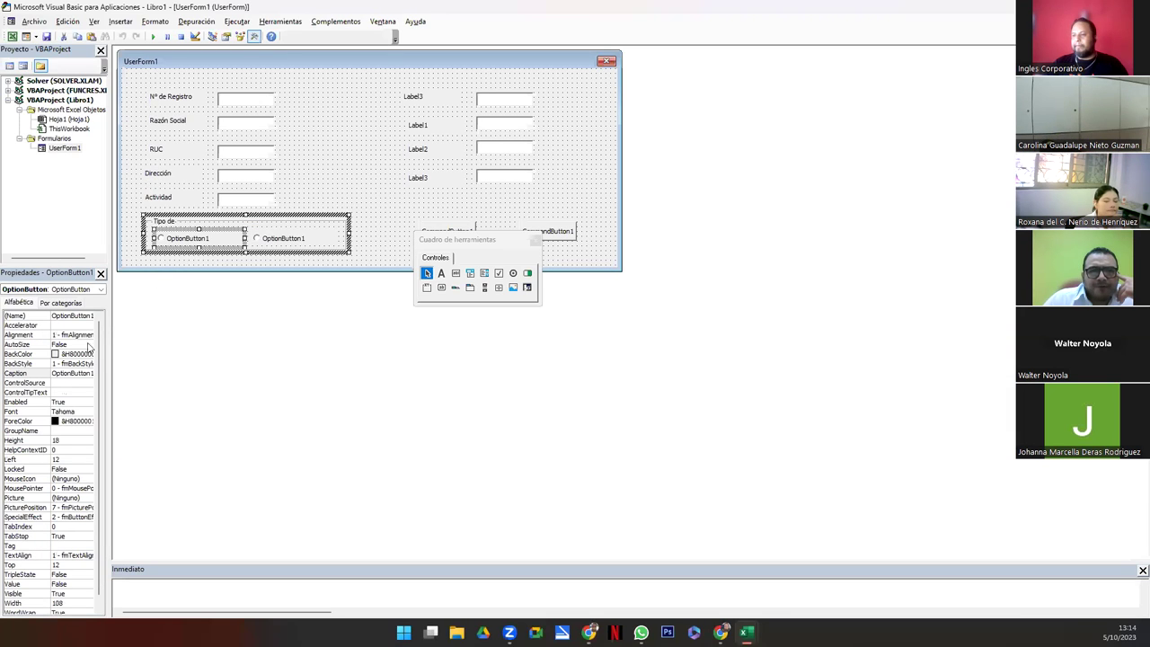
{"action": "left_click", "coordinate": [70, 376]}
{"action": "double_click", "coordinate": [70, 374]}
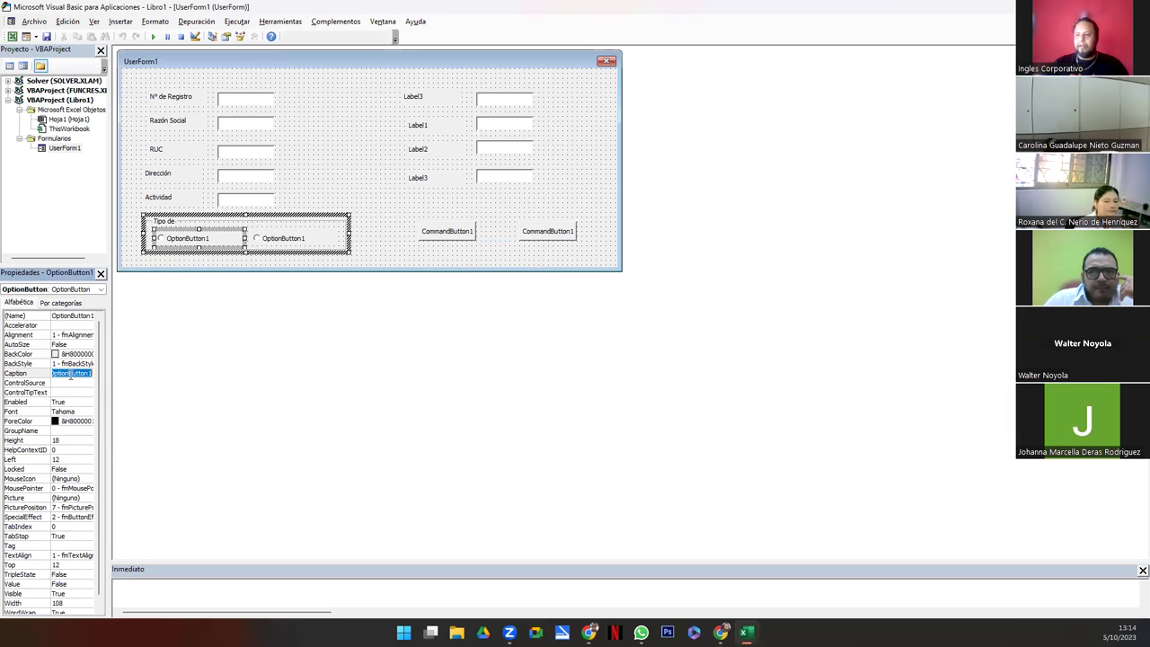
{"action": "type", "text": "Prodcuto"}
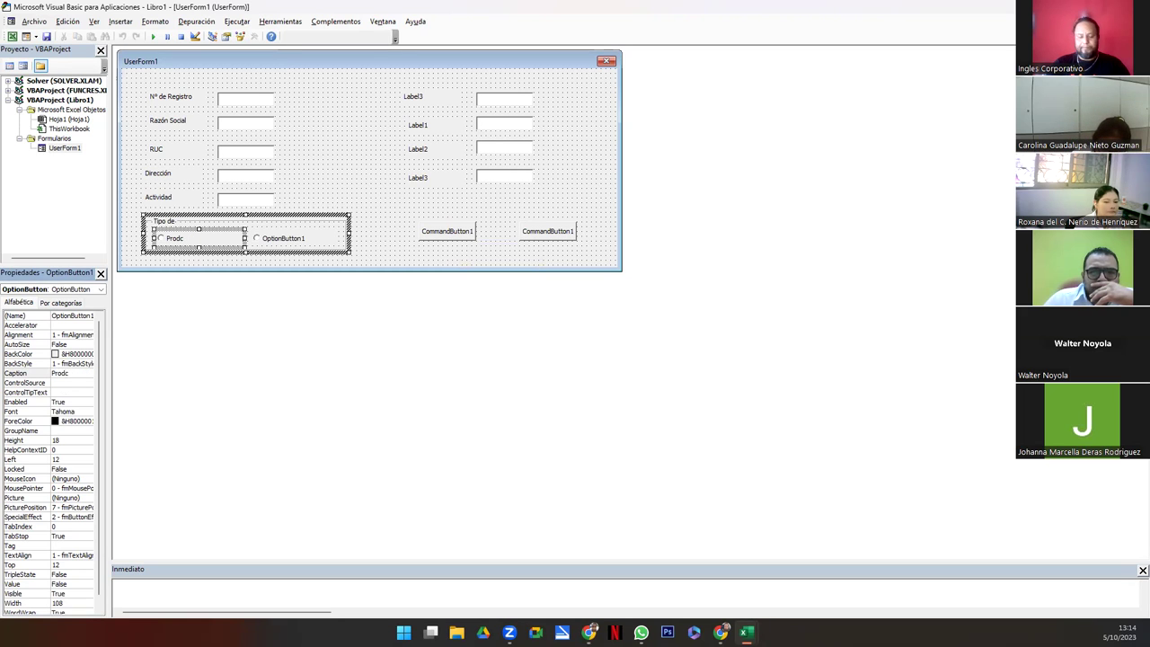
{"action": "type", "text": "cto"}
{"action": "key", "text": "Return"}
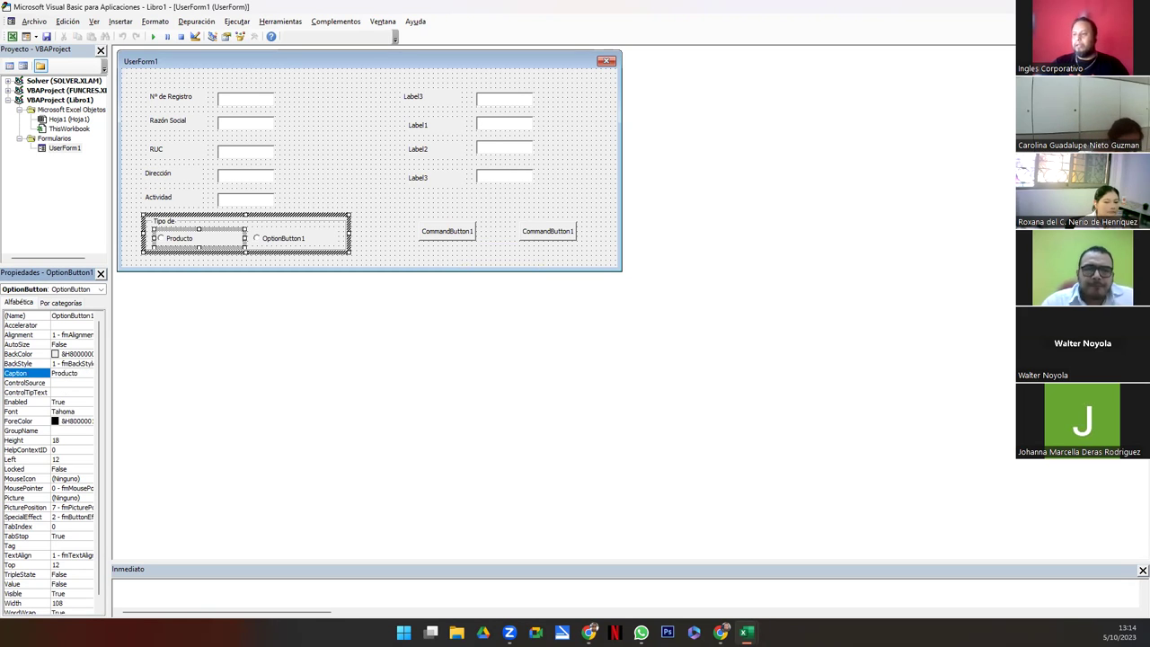
{"action": "left_click", "coordinate": [278, 238]}
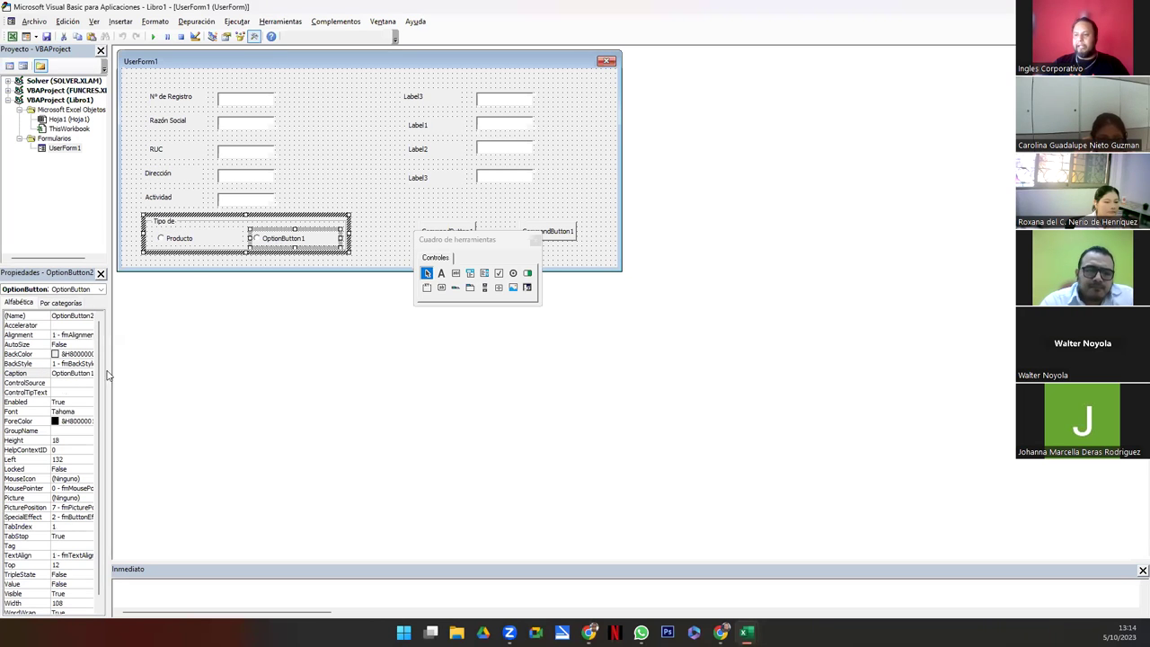
{"action": "double_click", "coordinate": [80, 372]}
{"action": "type", "text": "Servi"}
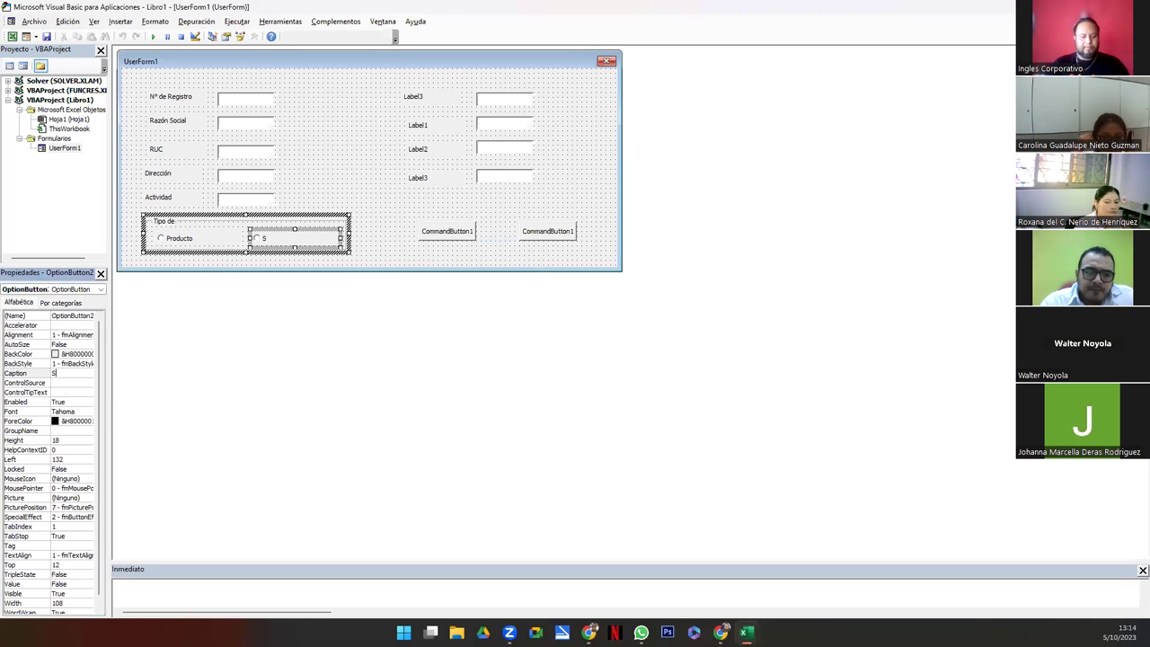
{"action": "type", "text": "cio"}
{"action": "key", "text": "Return"}
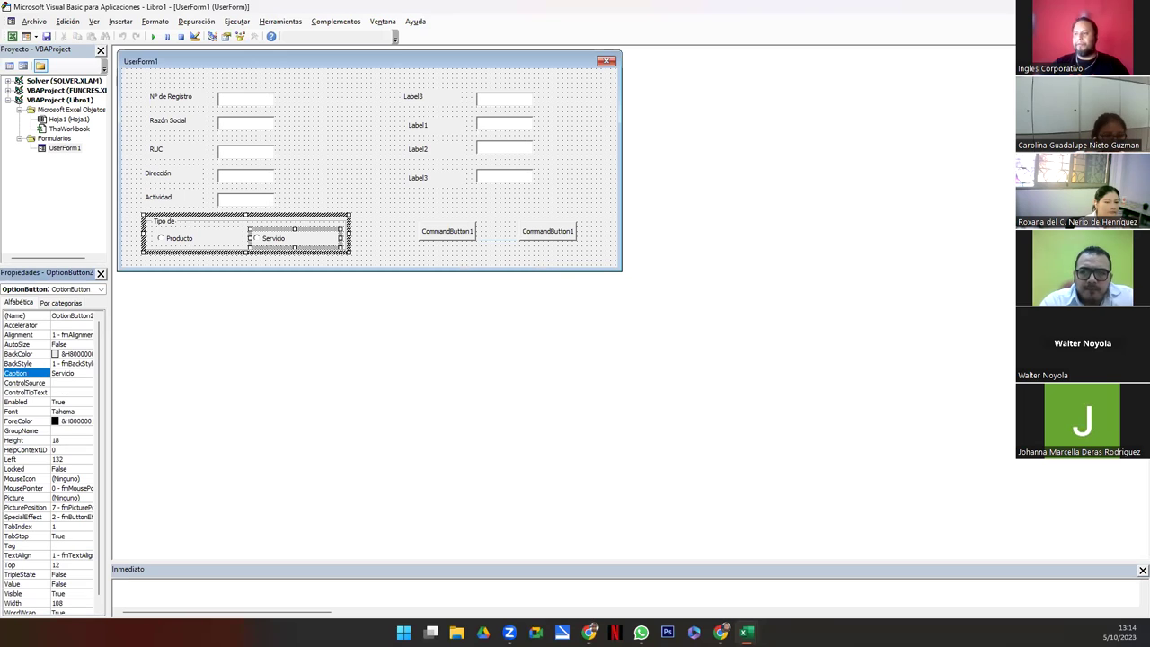
Step: Nudge the Servicio option slightly lower in the Tipo de frame
{"action": "left_click", "coordinate": [247, 259]}
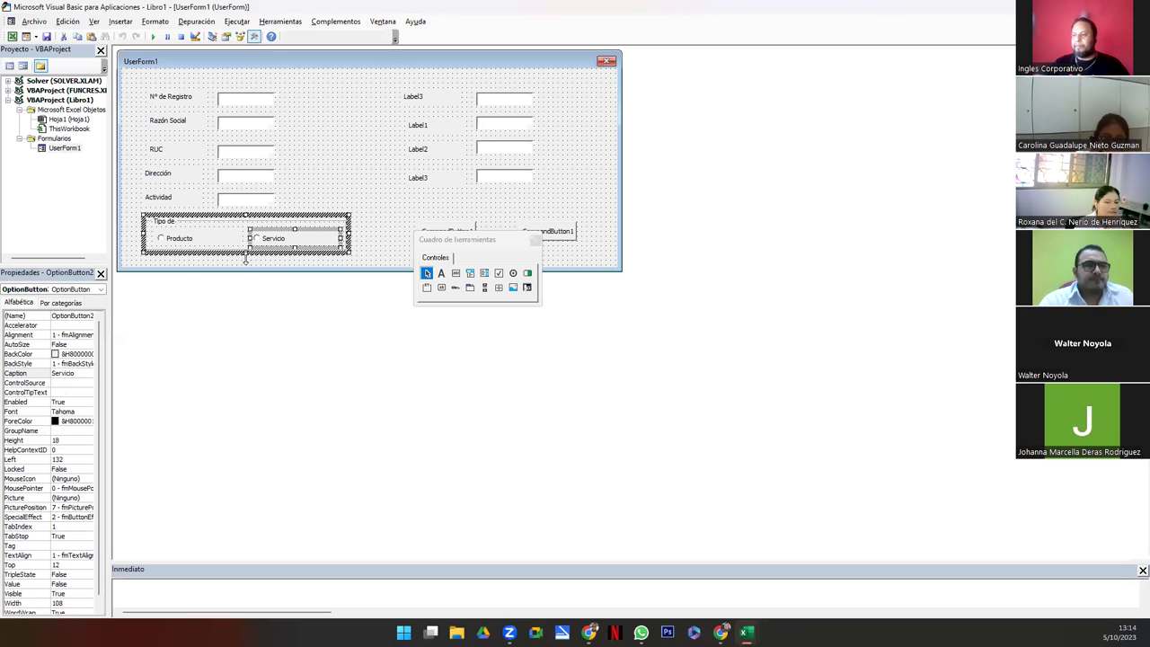
{"action": "left_click", "coordinate": [214, 254]}
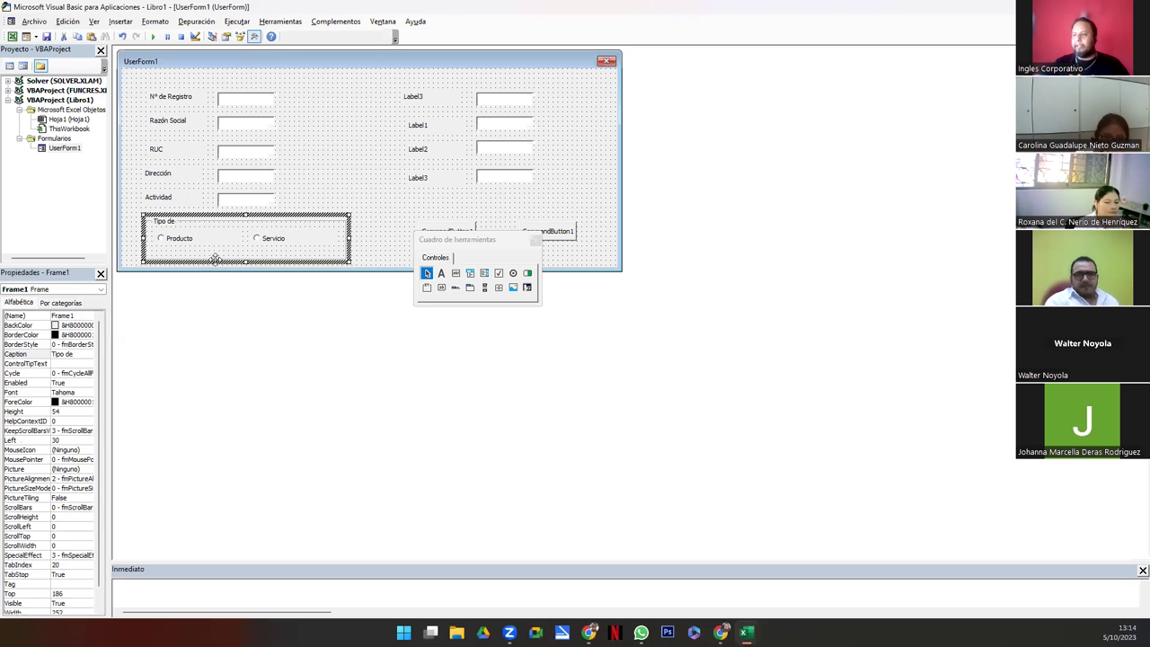
{"action": "left_click", "coordinate": [284, 242]}
{"action": "left_click_drag", "start_coordinate": [285, 243], "coordinate": [284, 247]}
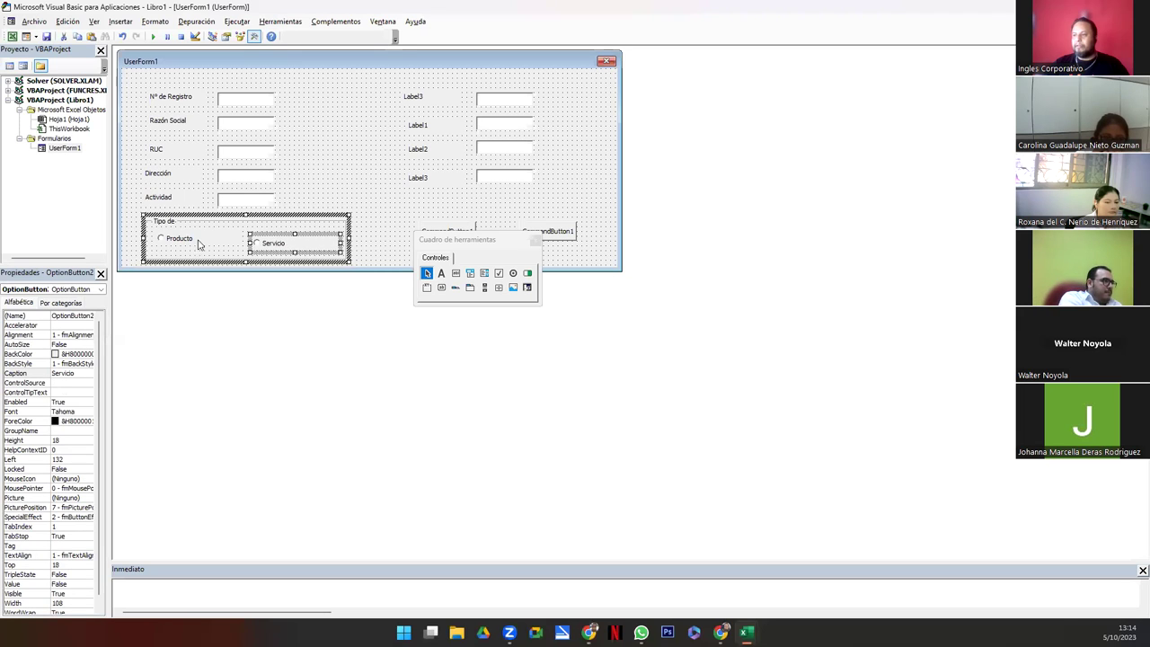
{"action": "left_click", "coordinate": [200, 246]}
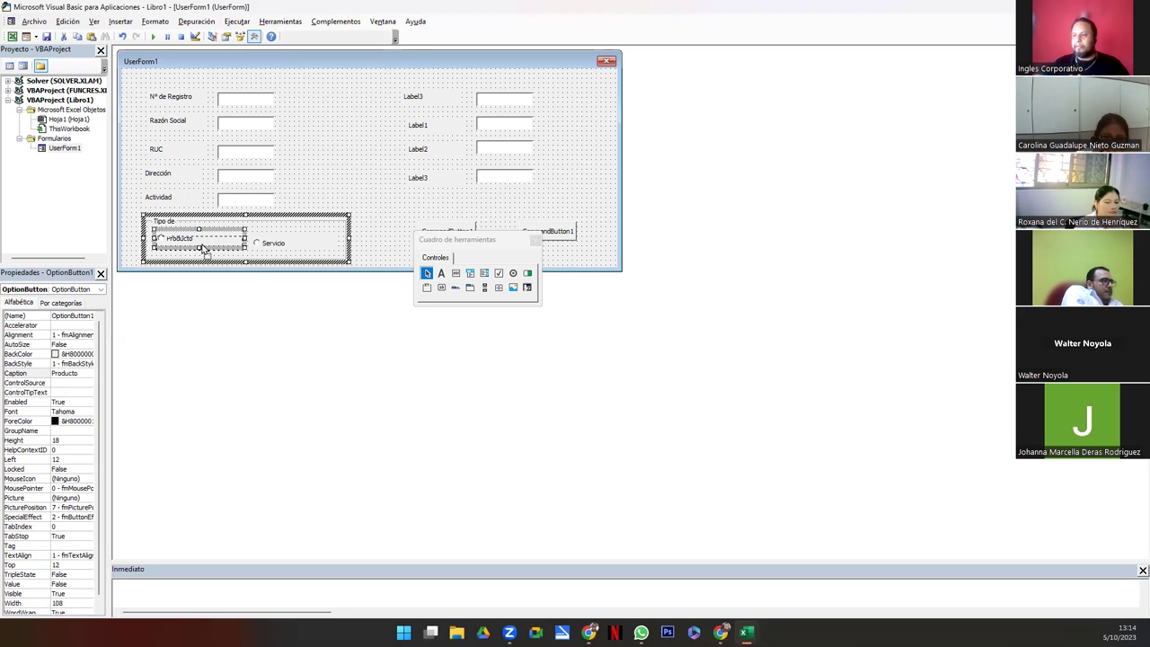
{"action": "left_click", "coordinate": [213, 388]}
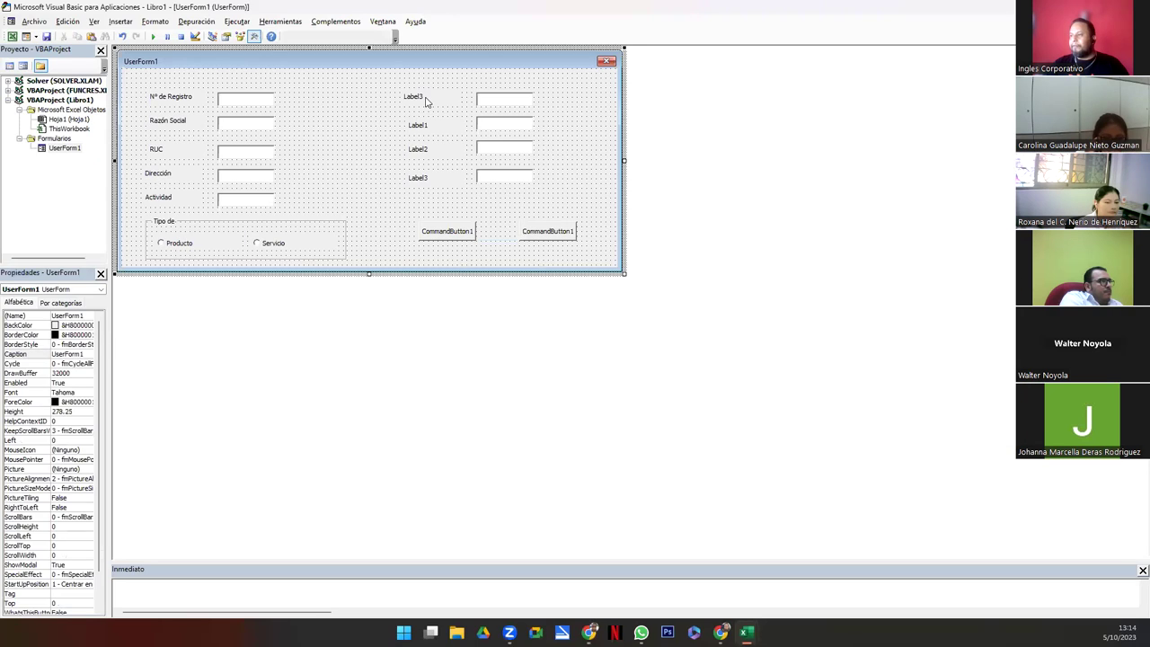
Step: Caption the top right-column placeholder label 'Contacto Comercial'
{"action": "left_click", "coordinate": [427, 102]}
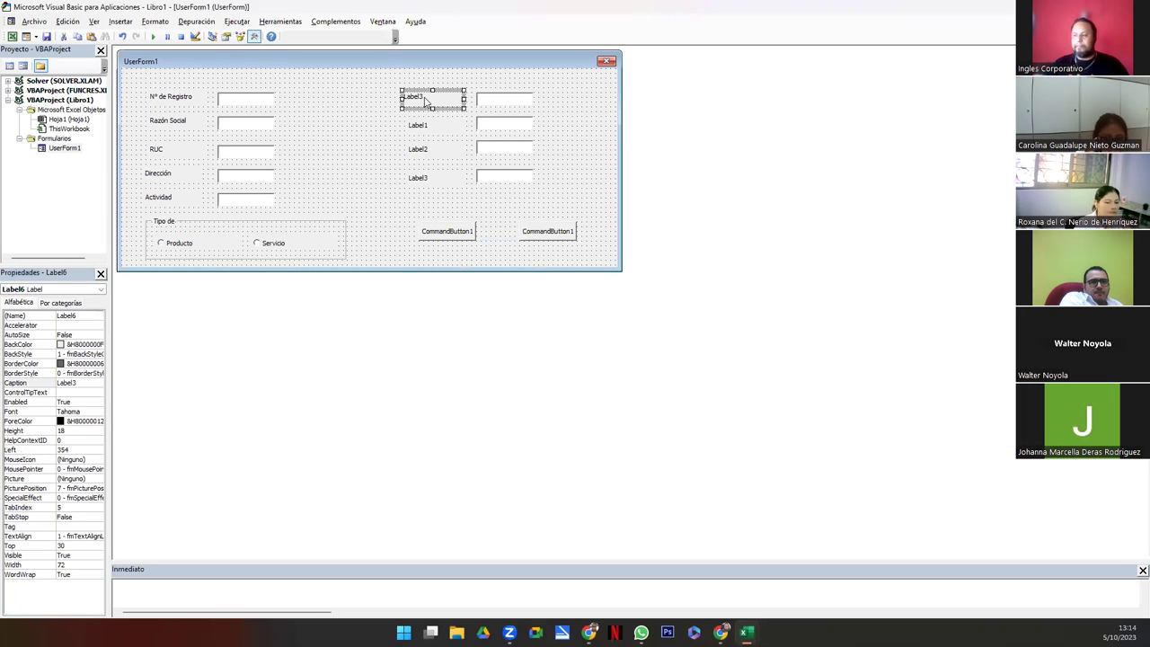
{"action": "key", "text": "F2"}
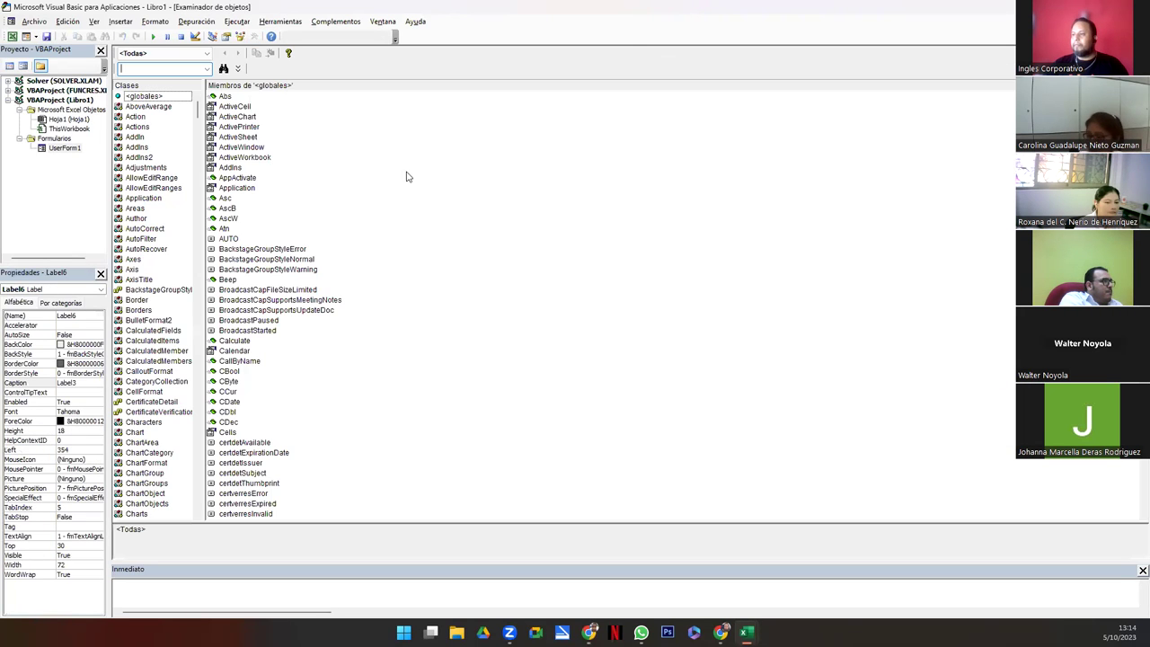
{"action": "key", "text": "ctrl+F4"}
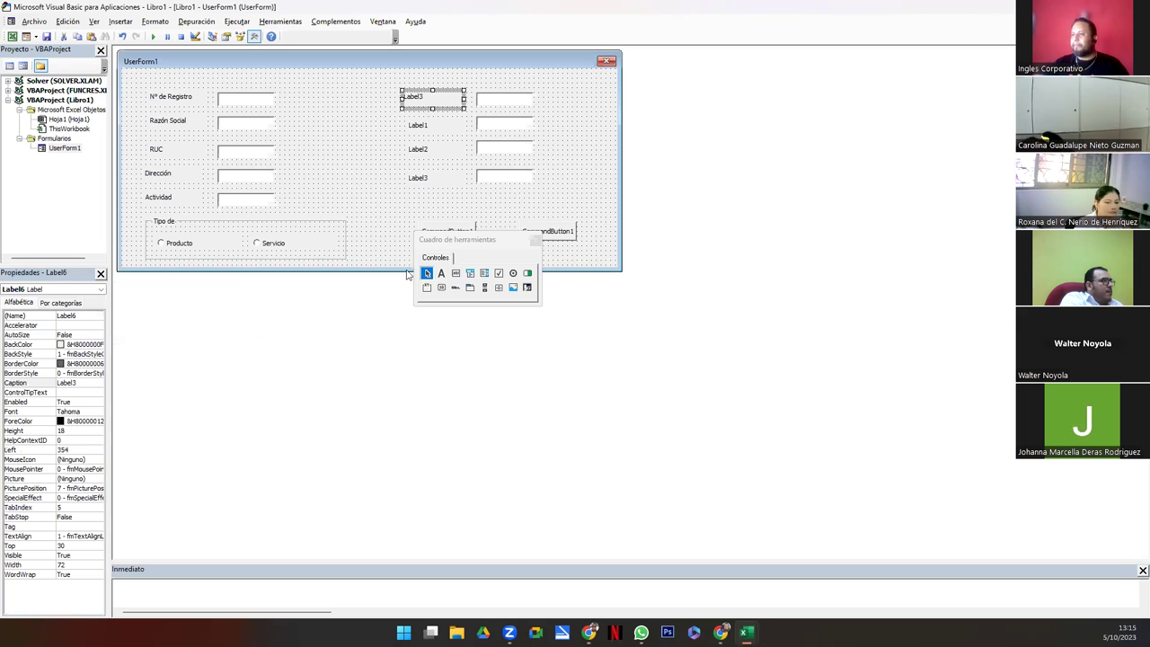
{"action": "left_click", "coordinate": [68, 383]}
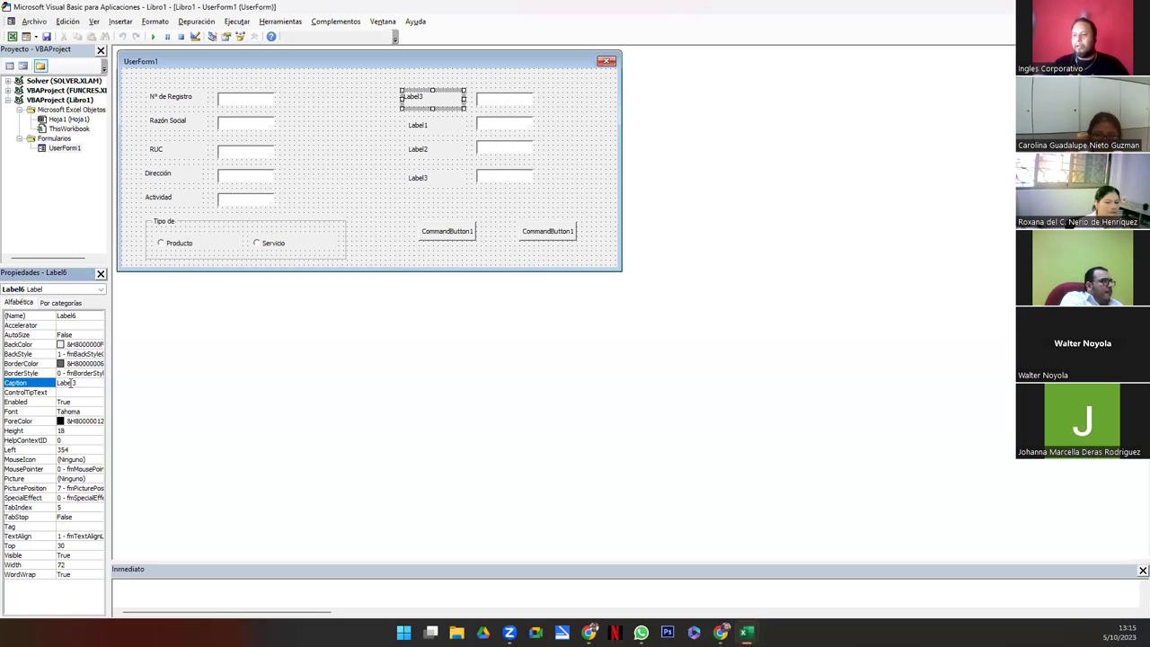
{"action": "type", "text": "Contacto Comercia"}
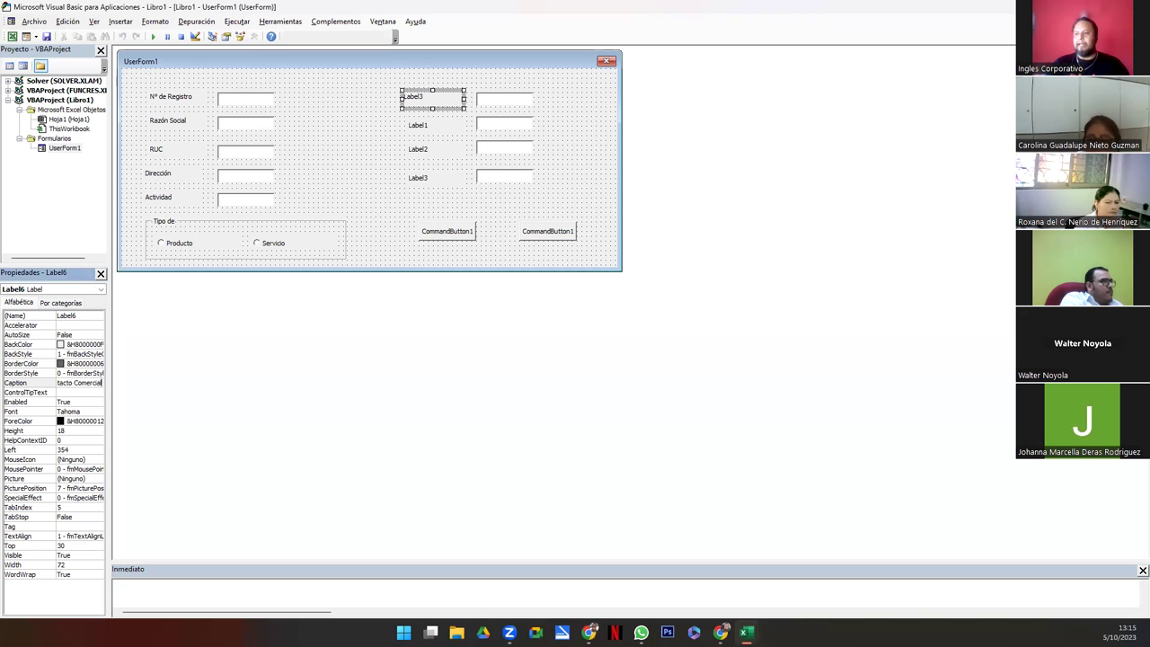
{"action": "key", "text": "Return"}
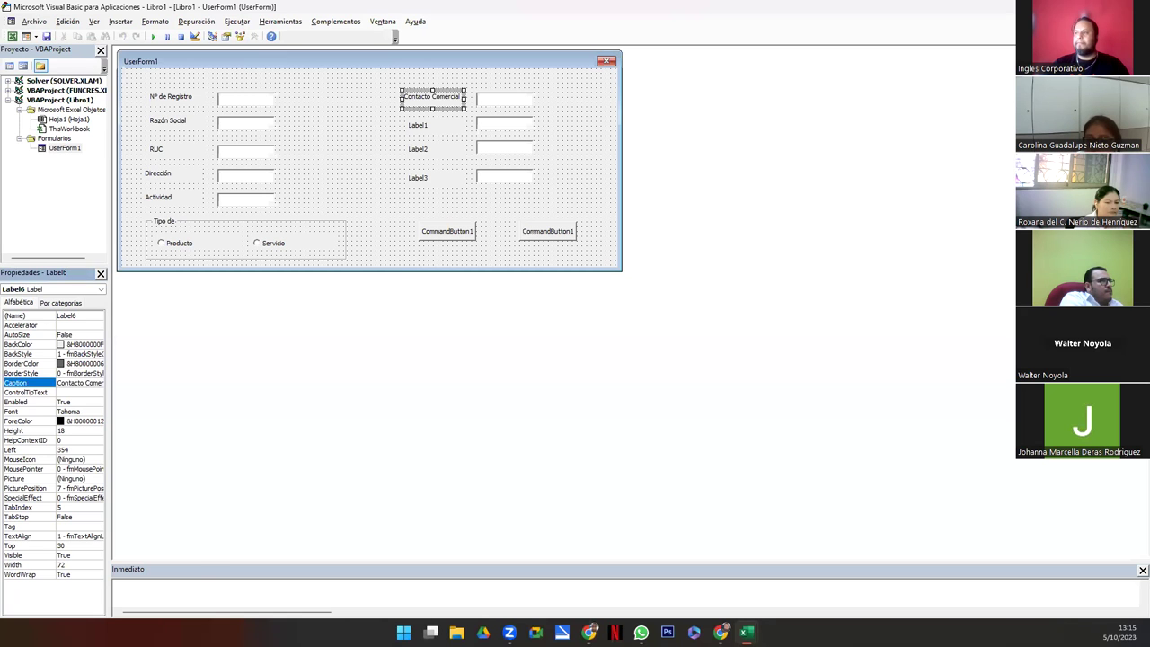
Step: Caption the next two right-column labels 'Telefono:' and 'Email:'
{"action": "key", "text": "alt+Tab"}
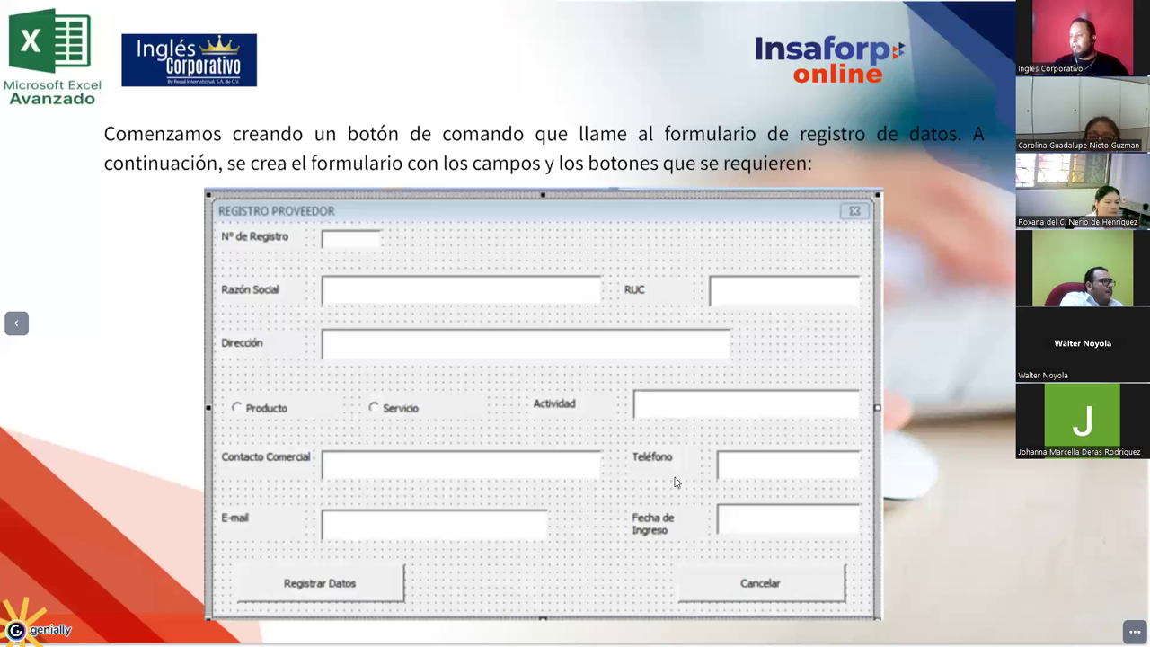
{"action": "key", "text": "alt+Tab"}
{"action": "left_click", "coordinate": [427, 131]}
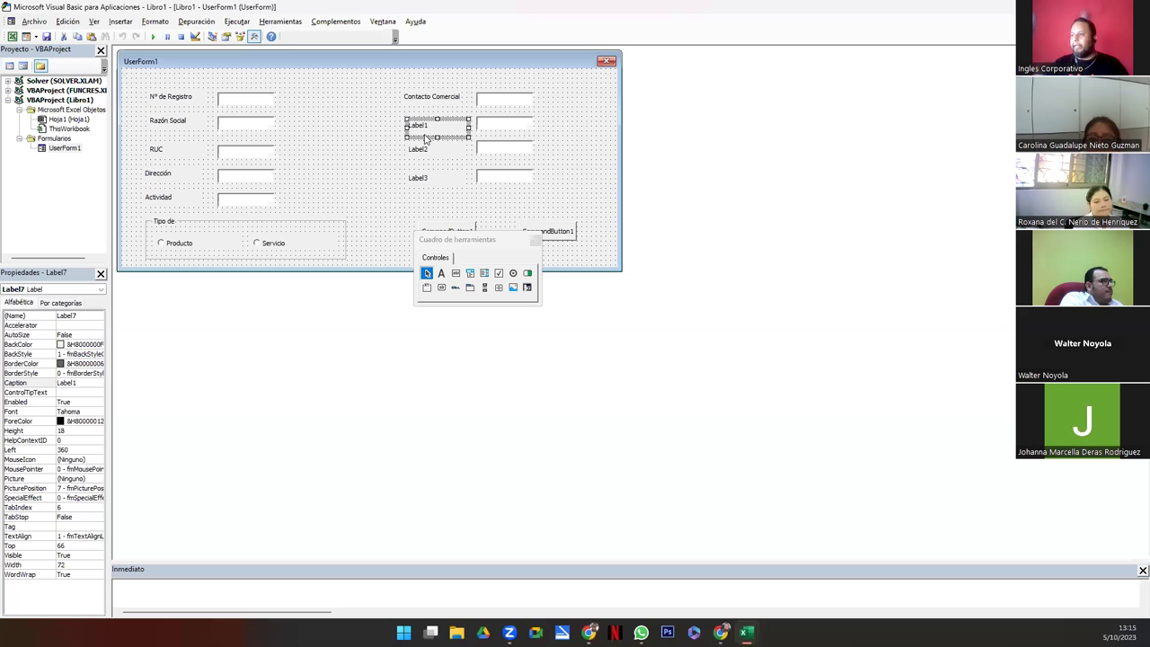
{"action": "double_click", "coordinate": [72, 382]}
{"action": "type", "text": "Telefono:"}
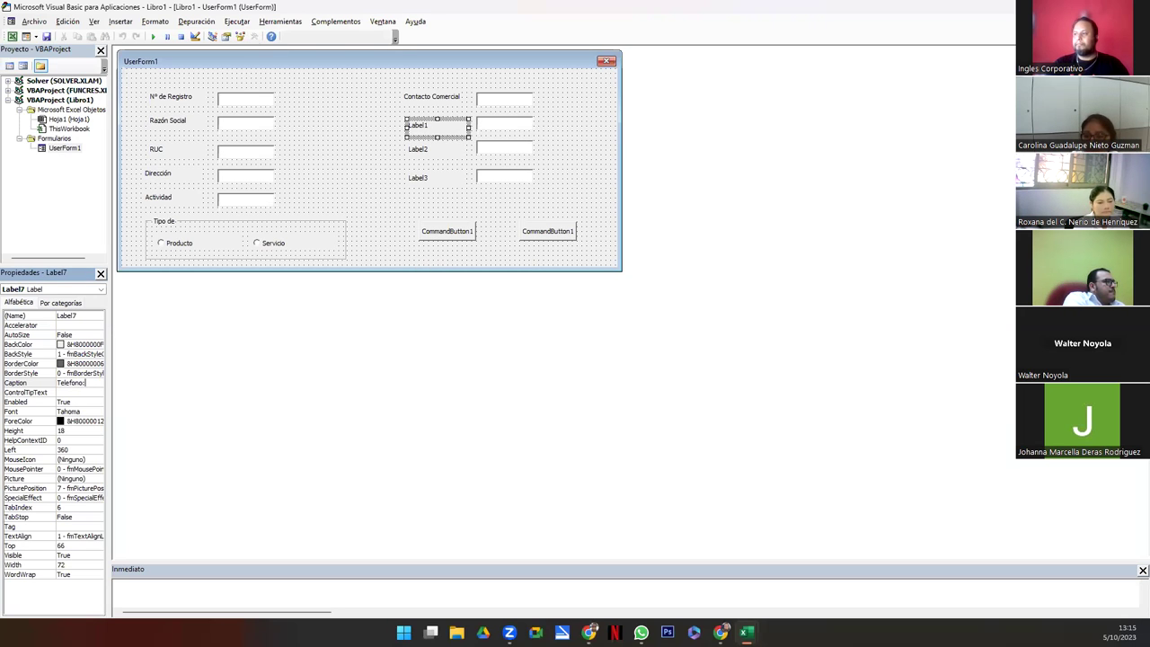
{"action": "key", "text": "Return"}
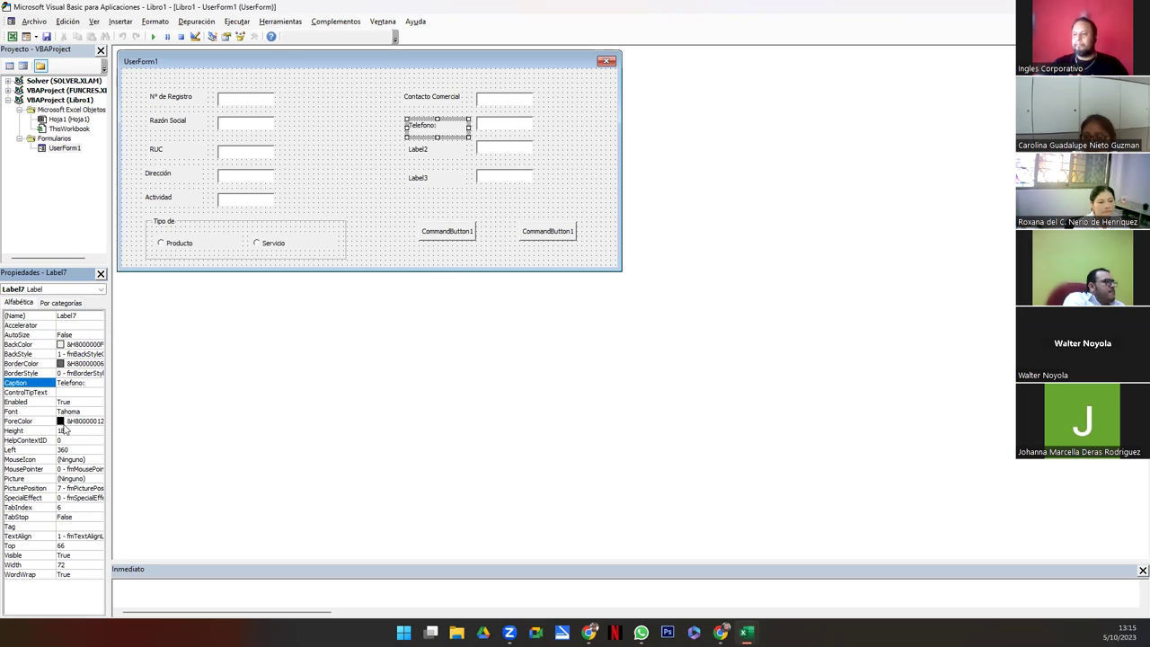
{"action": "left_click", "coordinate": [418, 149]}
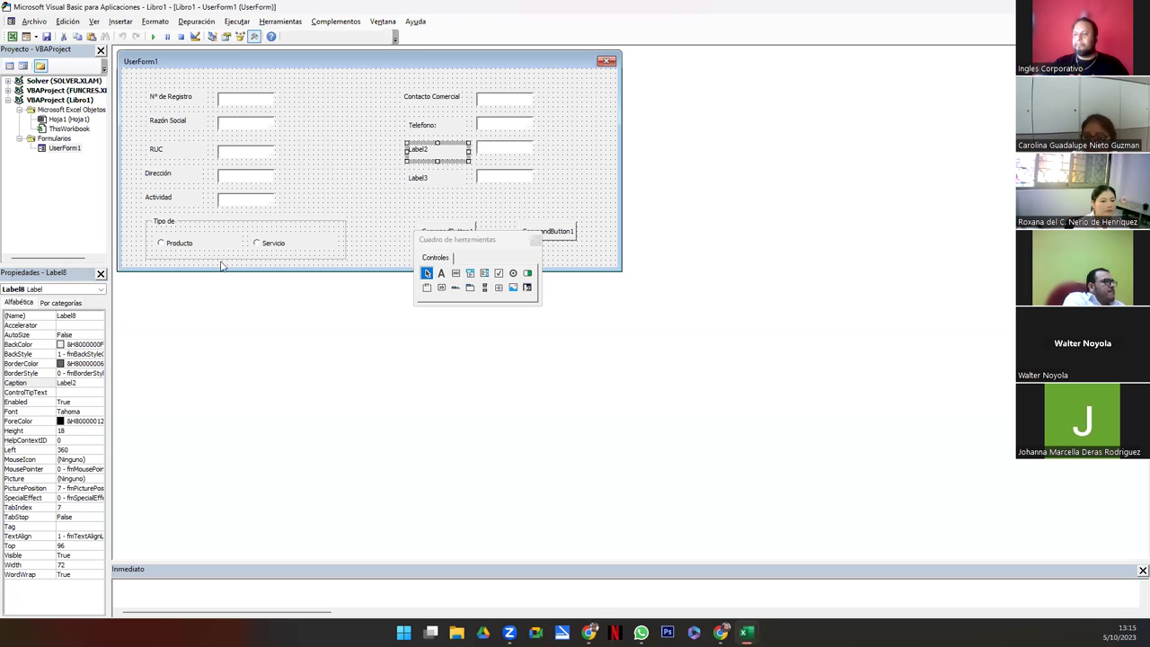
{"action": "left_click", "coordinate": [79, 383]}
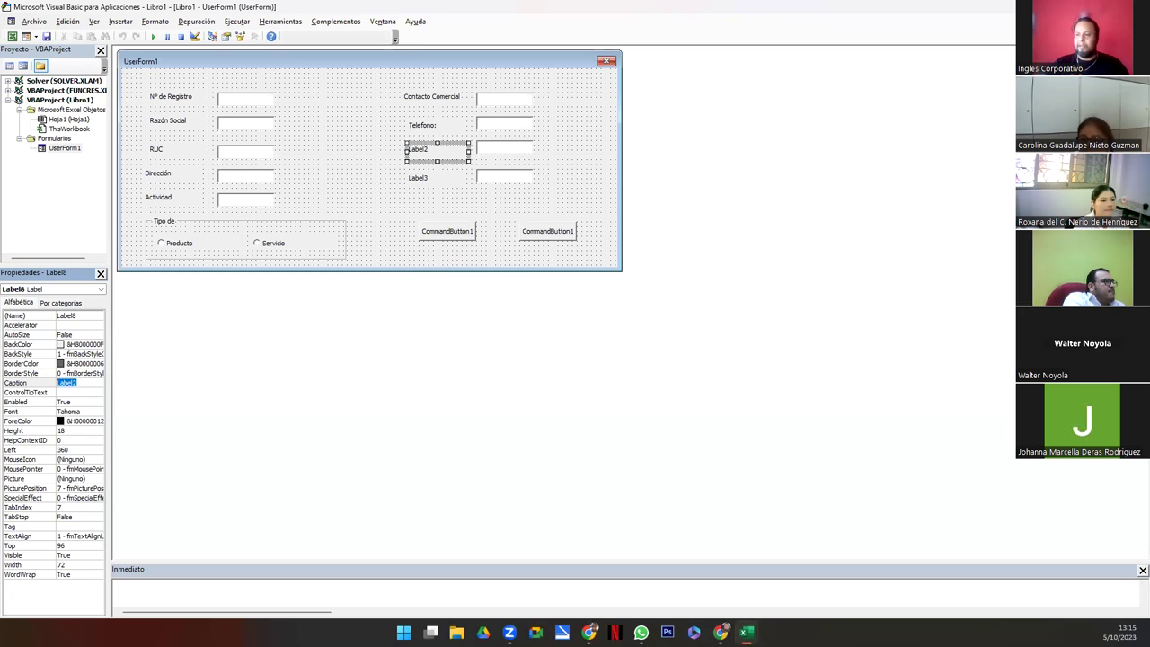
{"action": "type", "text": "Email:"}
{"action": "key", "text": "Return"}
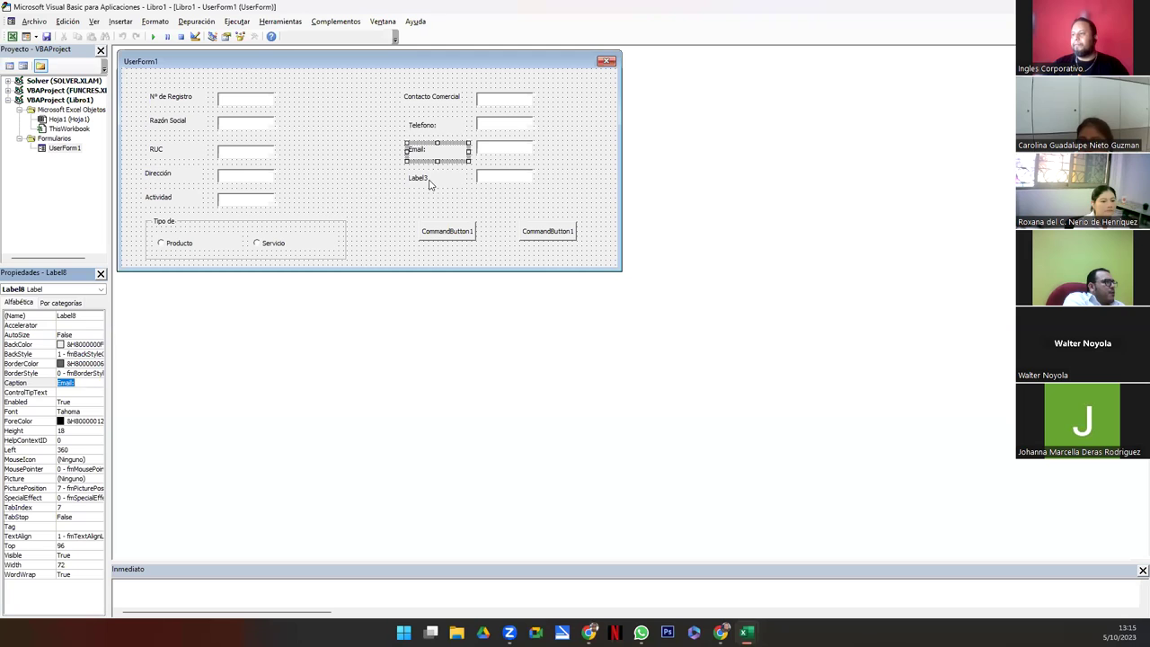
Step: Caption the last right-column label 'Fecha de Ingreso:' and make the first one 'Contacto Comercial:'
{"action": "left_click", "coordinate": [430, 183]}
{"action": "double_click", "coordinate": [70, 383]}
{"action": "type", "text": "Fecha"}
{"action": "type", "text": "res"}
{"action": "key", "text": "Return"}
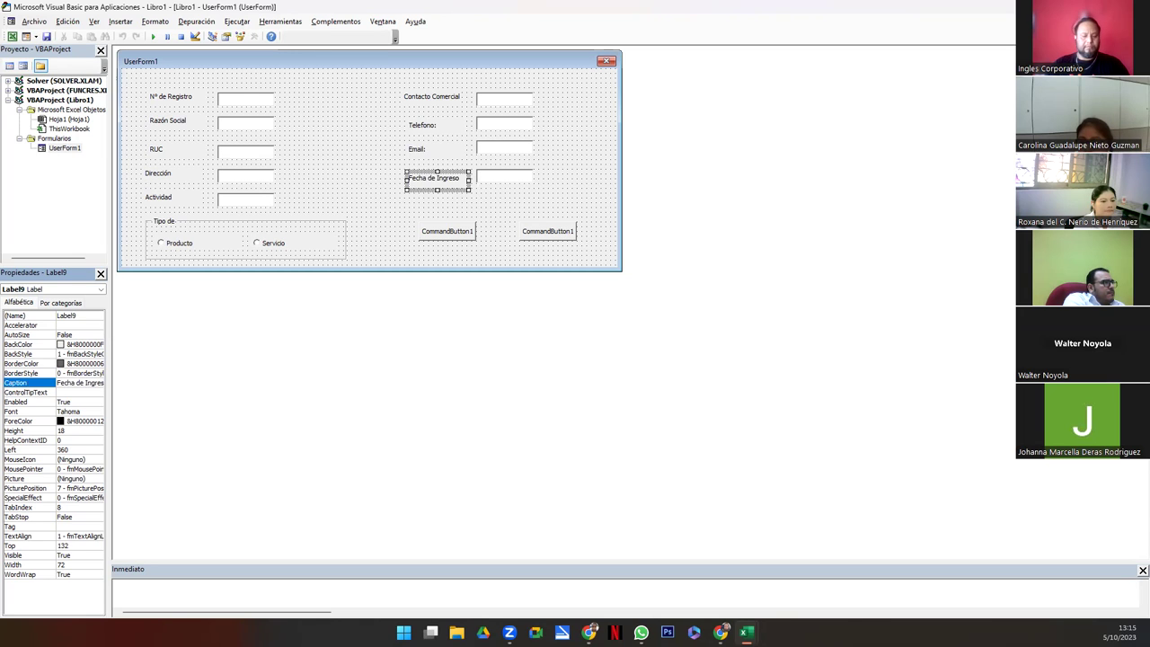
{"action": "left_click", "coordinate": [67, 384]}
{"action": "type", "text": ":"}
{"action": "key", "text": "Return"}
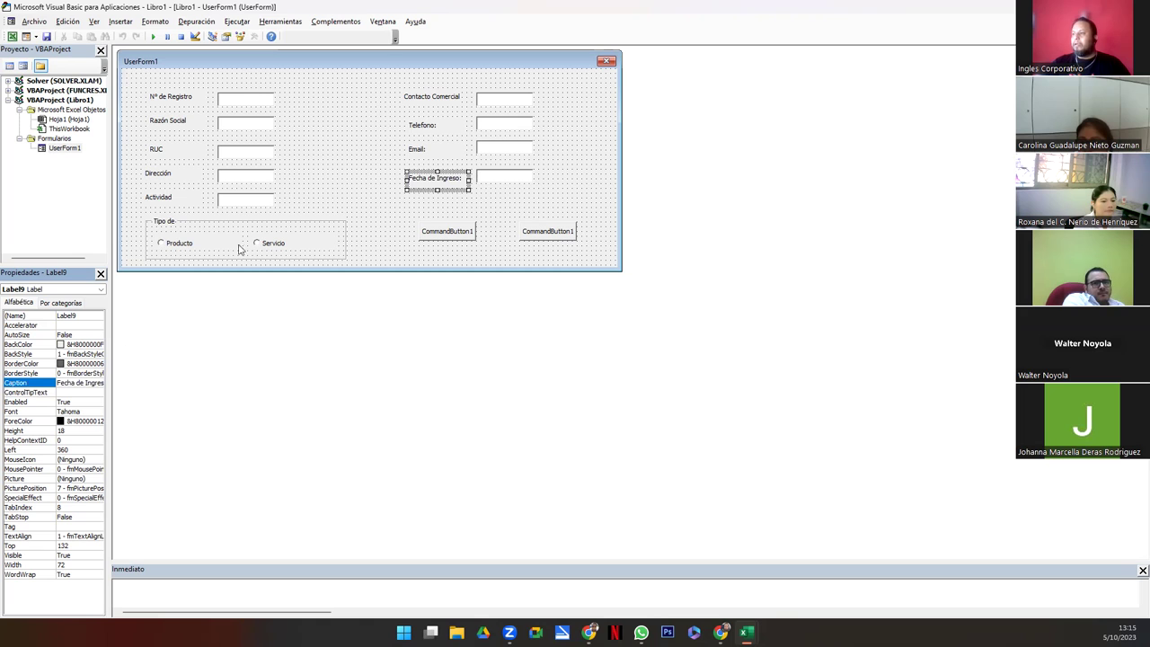
{"action": "left_click", "coordinate": [428, 99]}
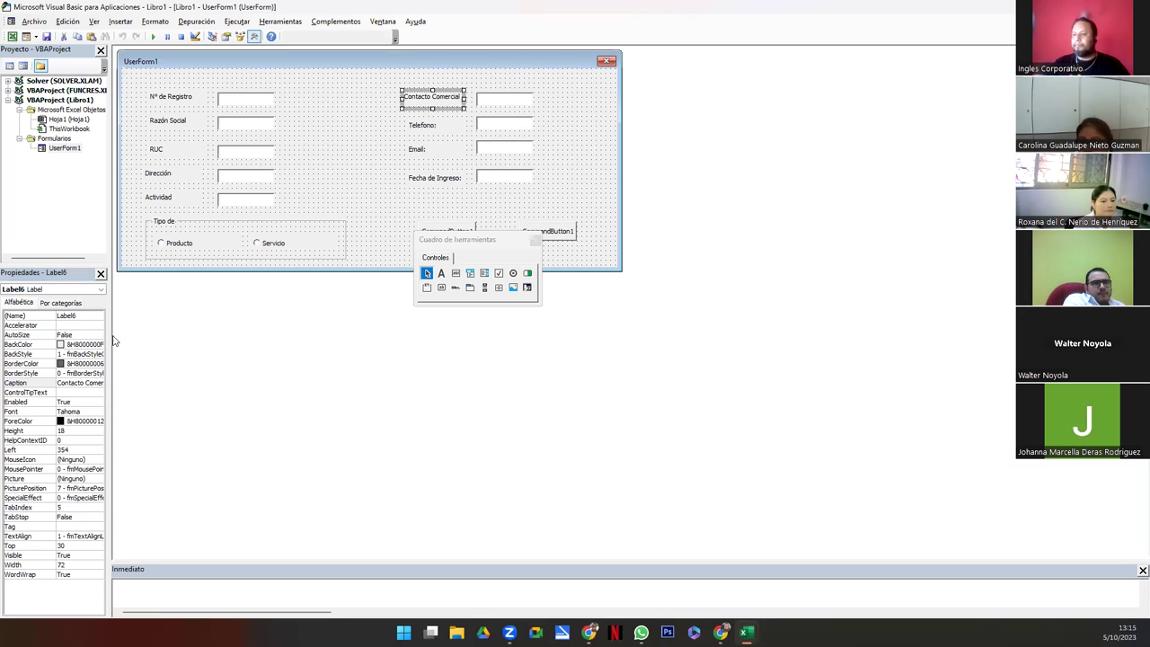
{"action": "left_click", "coordinate": [83, 384]}
{"action": "type", "text": ":"}
{"action": "key", "text": "Return"}
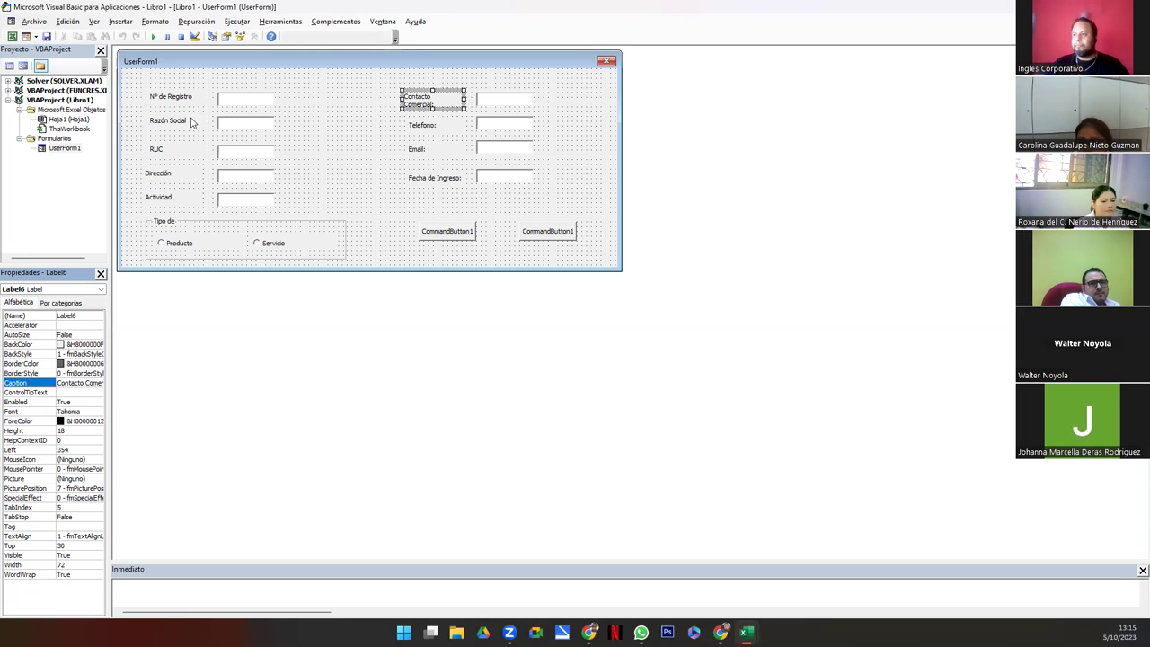
Step: Add colons to the Nº de Registro and Razón Social label captions
{"action": "left_click", "coordinate": [179, 102]}
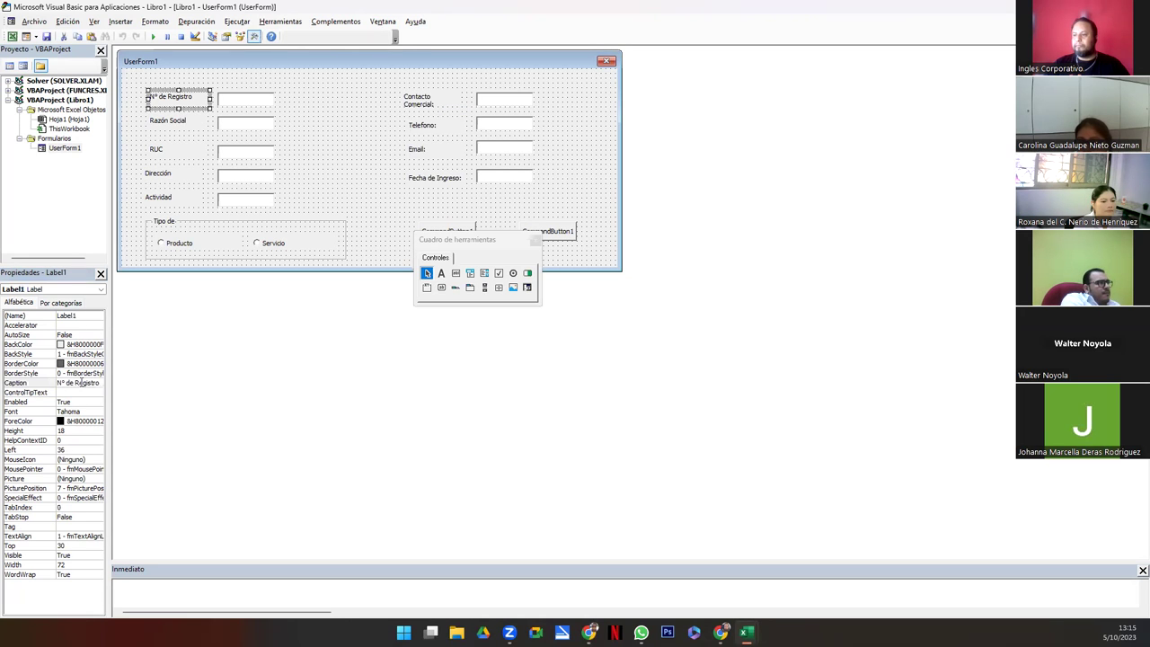
{"action": "left_click", "coordinate": [99, 383]}
{"action": "type", "text": ":"}
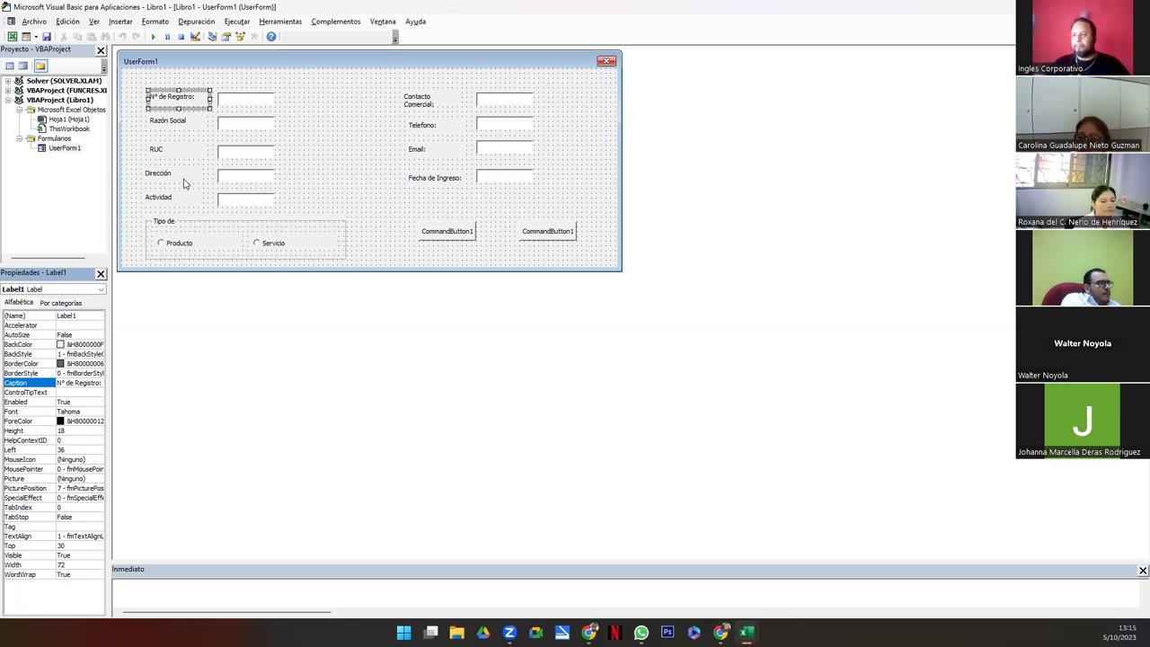
{"action": "left_click", "coordinate": [170, 122]}
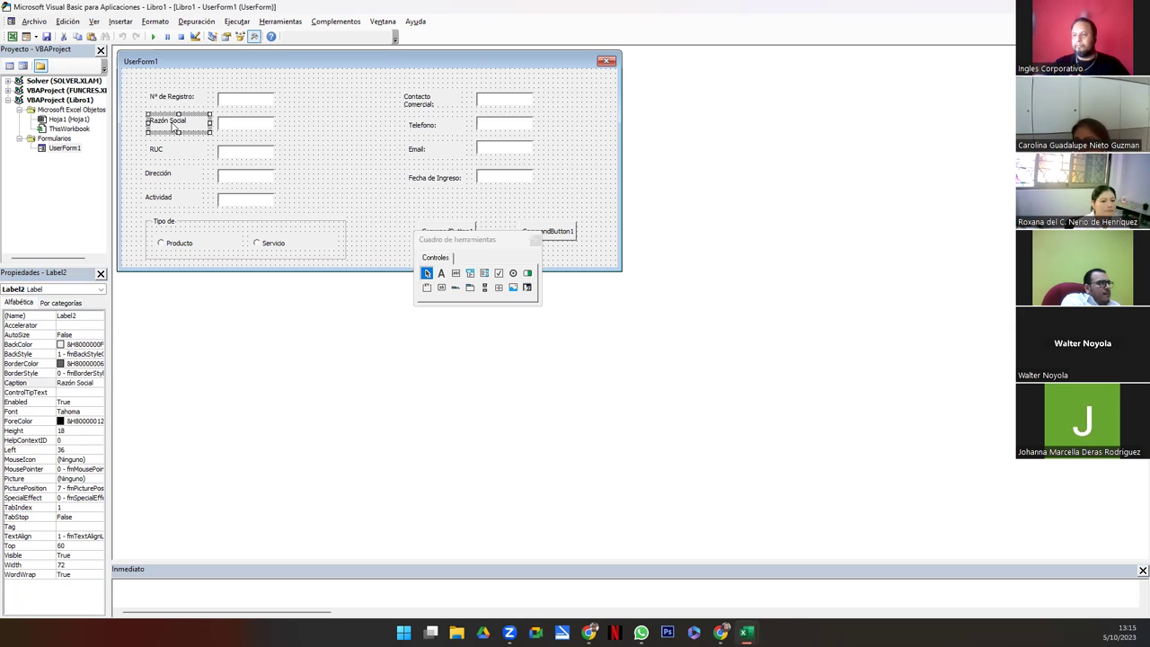
{"action": "left_click", "coordinate": [99, 384]}
{"action": "type", "text": ":"}
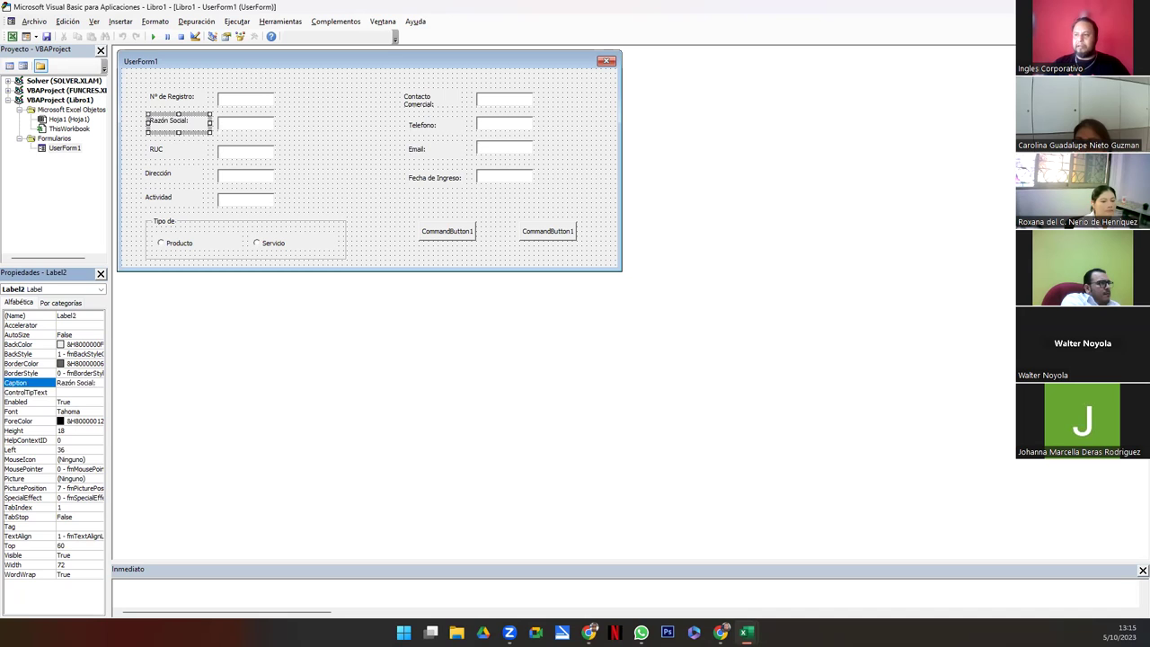
Step: Change the RUC label caption to 'RUC/NIT:'
{"action": "left_click", "coordinate": [156, 149]}
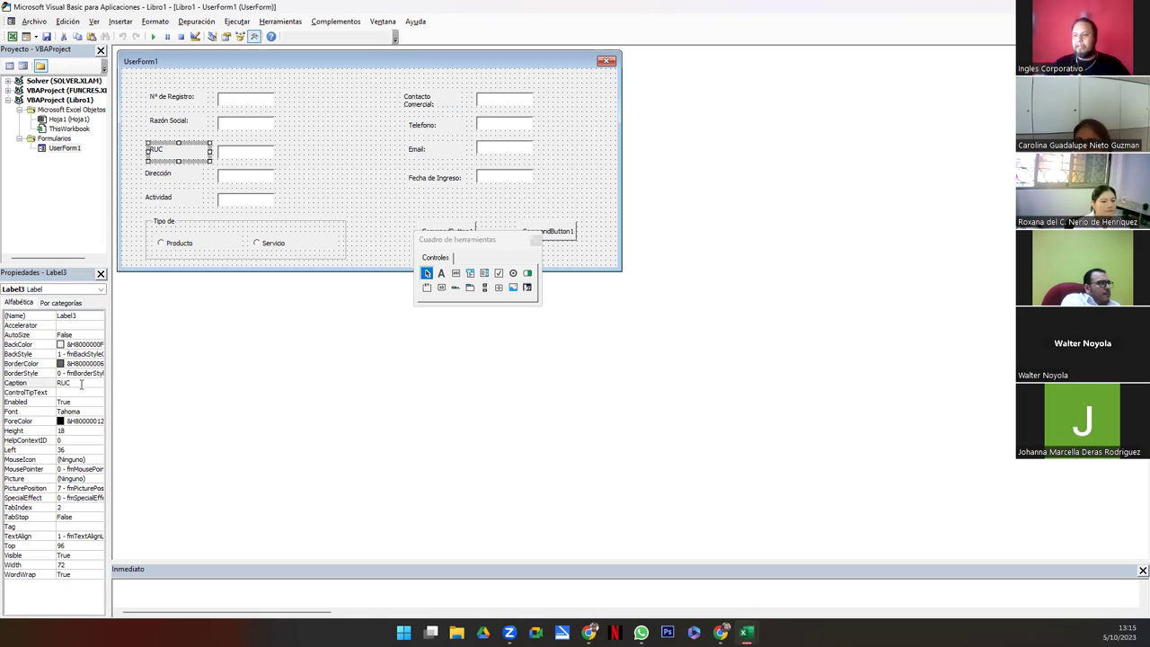
{"action": "left_click", "coordinate": [81, 385]}
{"action": "type", "text": "/NIT"}
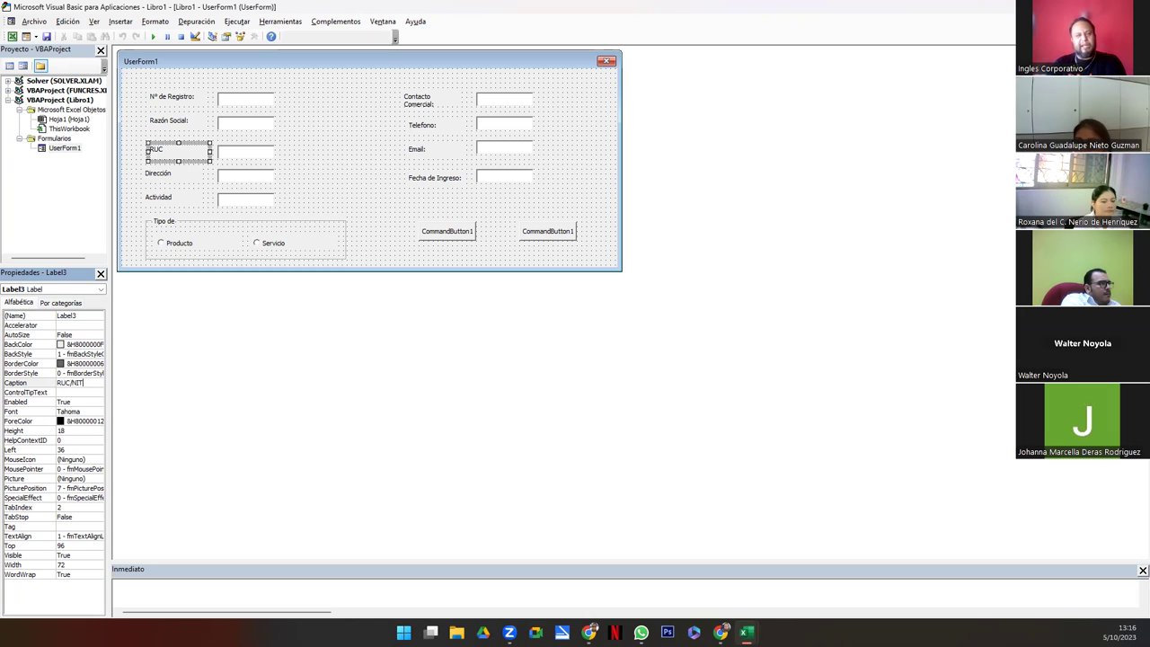
{"action": "key", "text": "Return"}
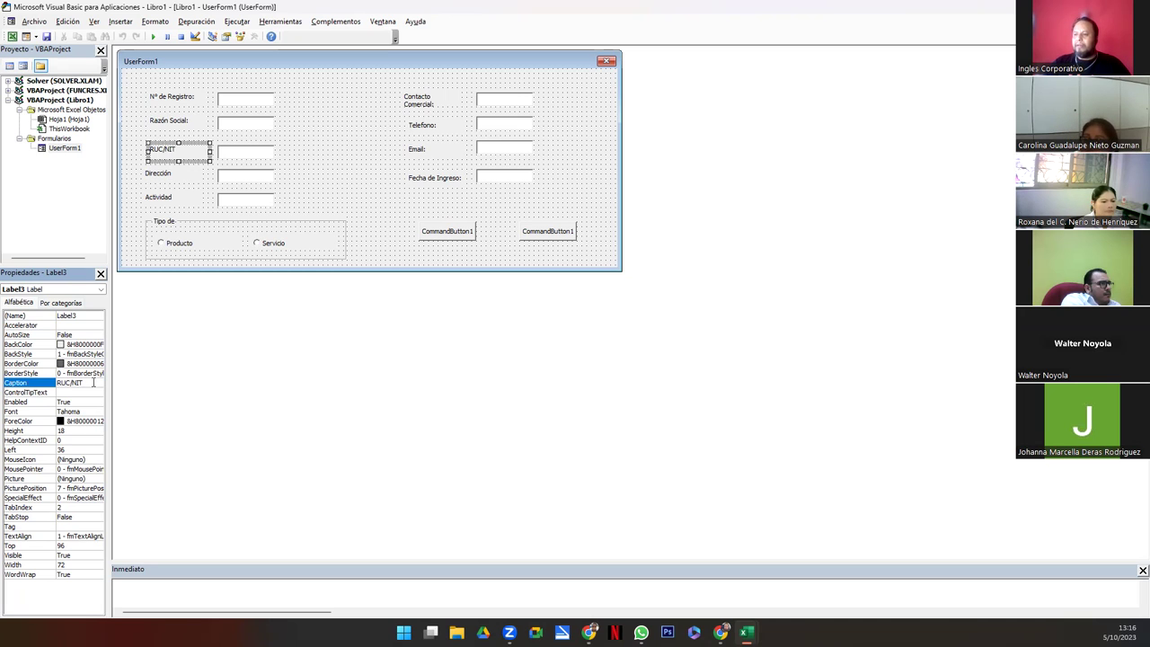
{"action": "left_click", "coordinate": [92, 383]}
{"action": "type", "text": ":"}
{"action": "key", "text": "Return"}
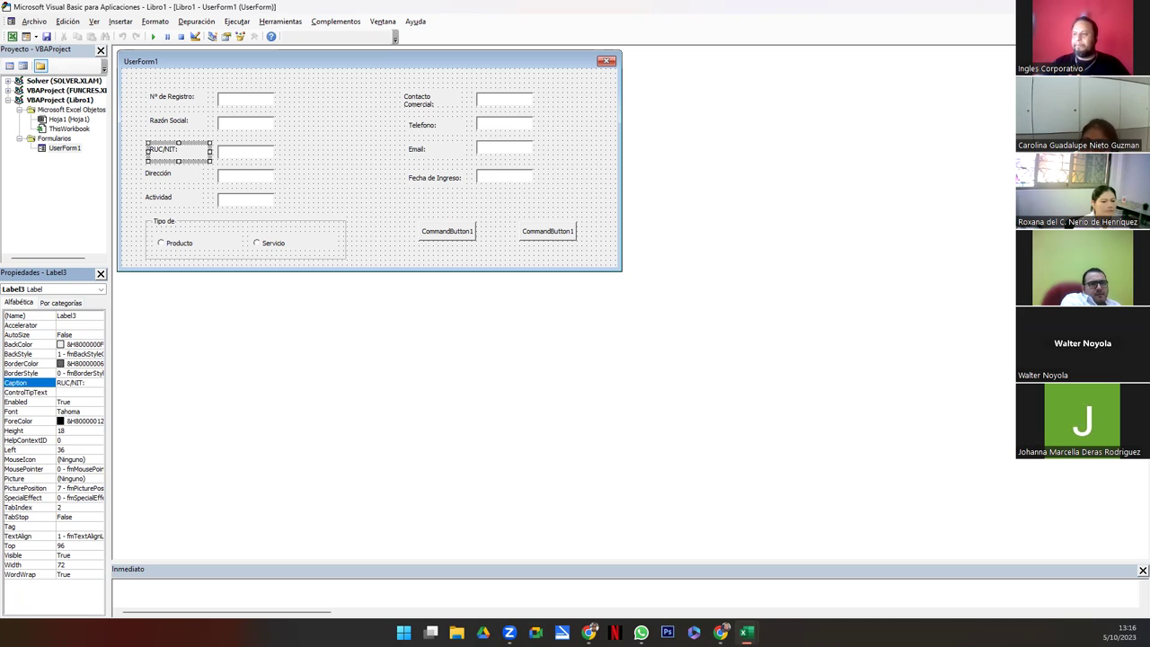
Step: Change the Dirección caption to 'Dirección:' and begin editing the Actividad caption
{"action": "left_click", "coordinate": [176, 174]}
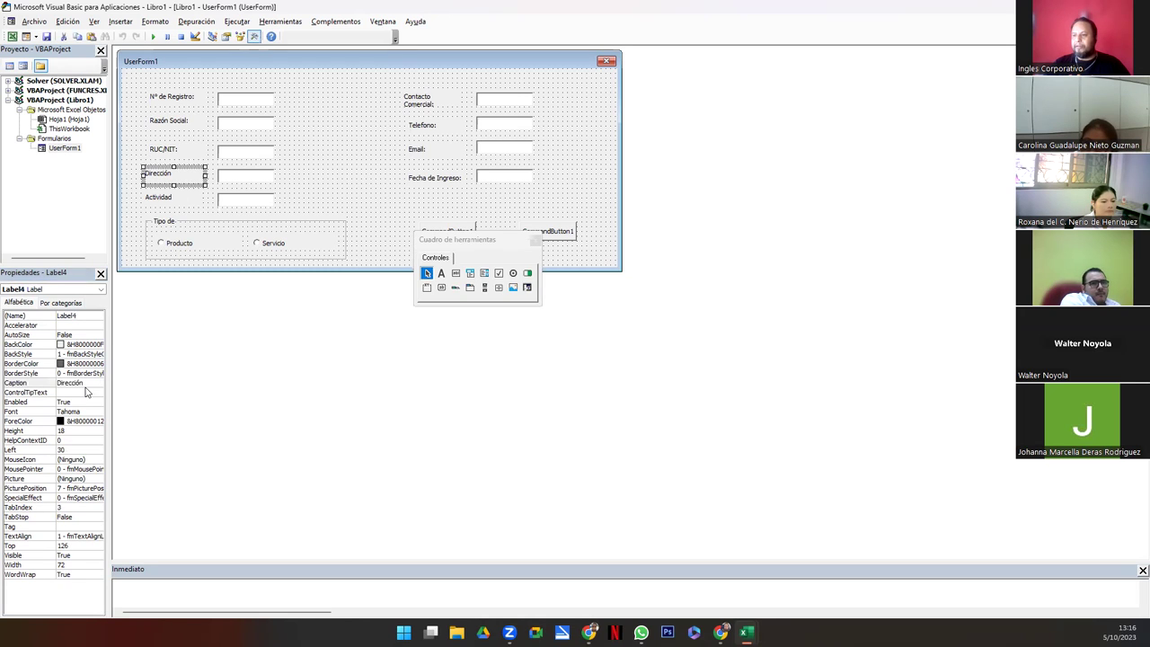
{"action": "left_click", "coordinate": [86, 384]}
{"action": "type", "text": ":"}
{"action": "key", "text": "Return"}
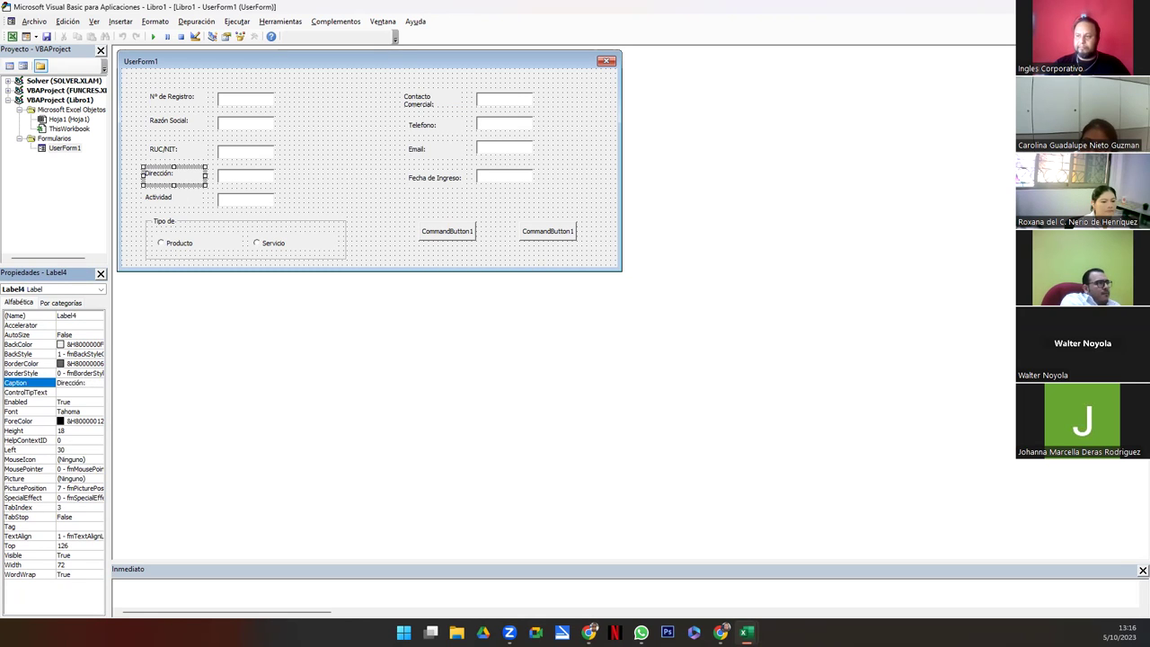
{"action": "left_click", "coordinate": [175, 200]}
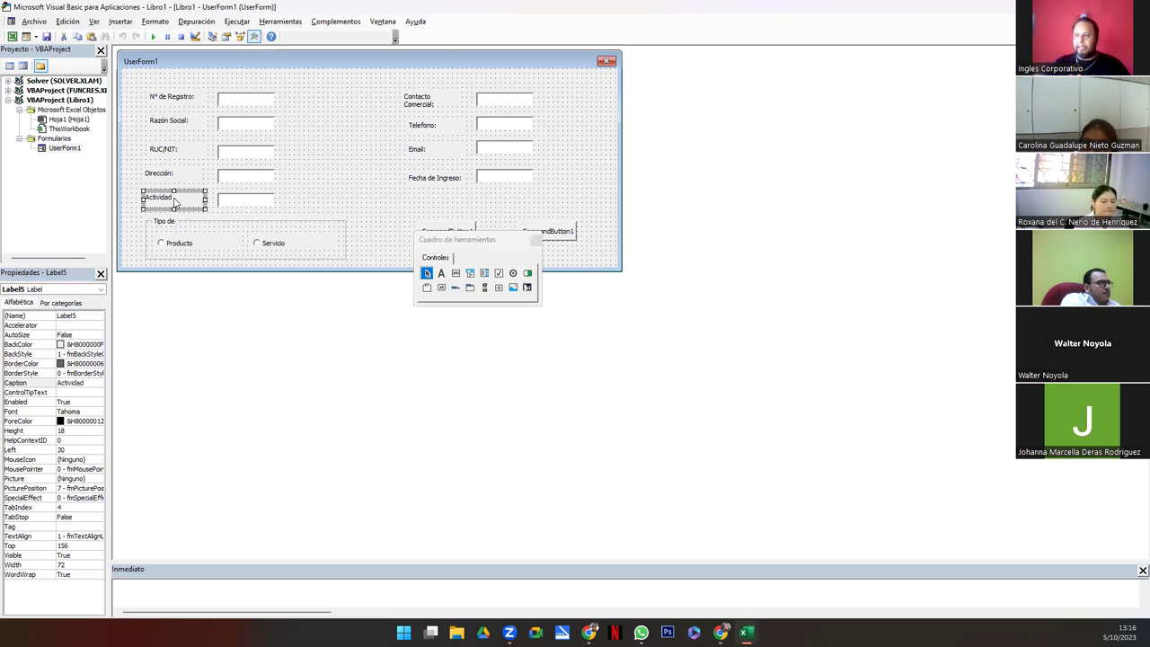
{"action": "left_click", "coordinate": [89, 385]}
{"action": "type", "text": ":"}
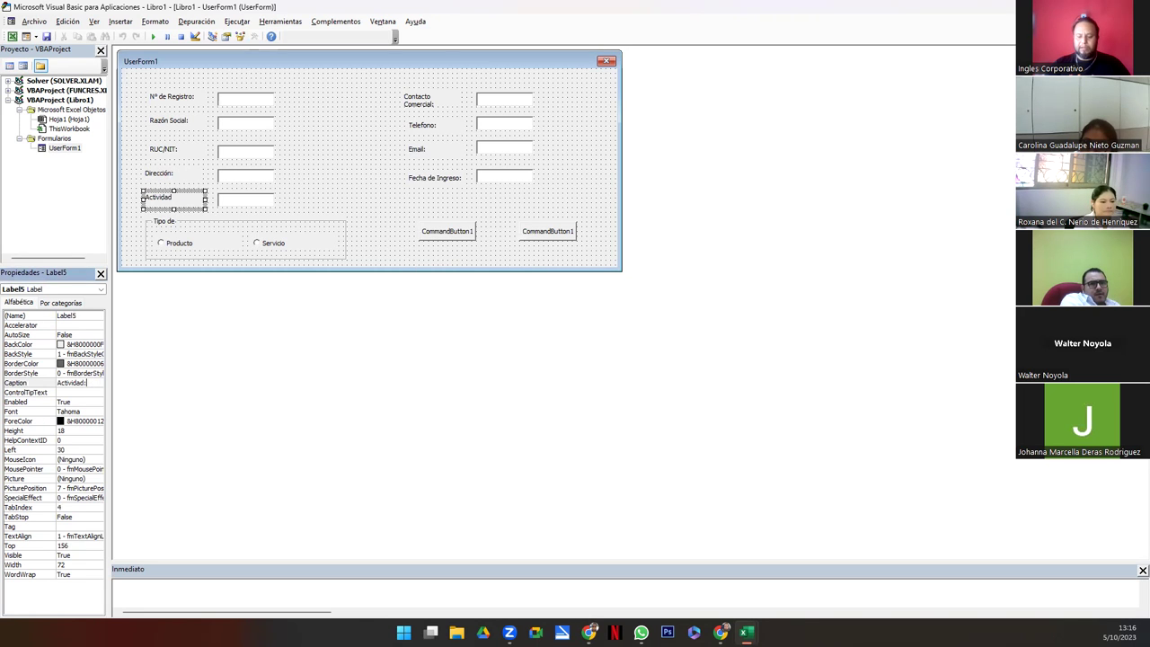
Step: Change the option frame's caption to 'Tipo de:'
{"action": "left_click", "coordinate": [194, 225]}
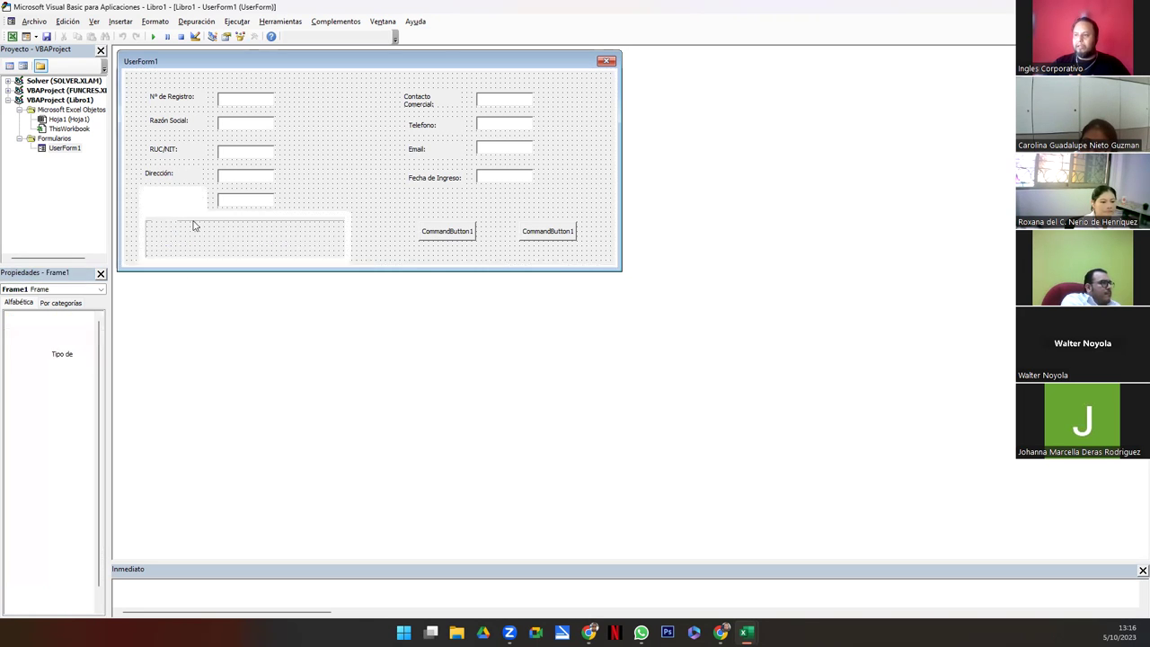
{"action": "left_click", "coordinate": [72, 356]}
{"action": "type", "text": ":"}
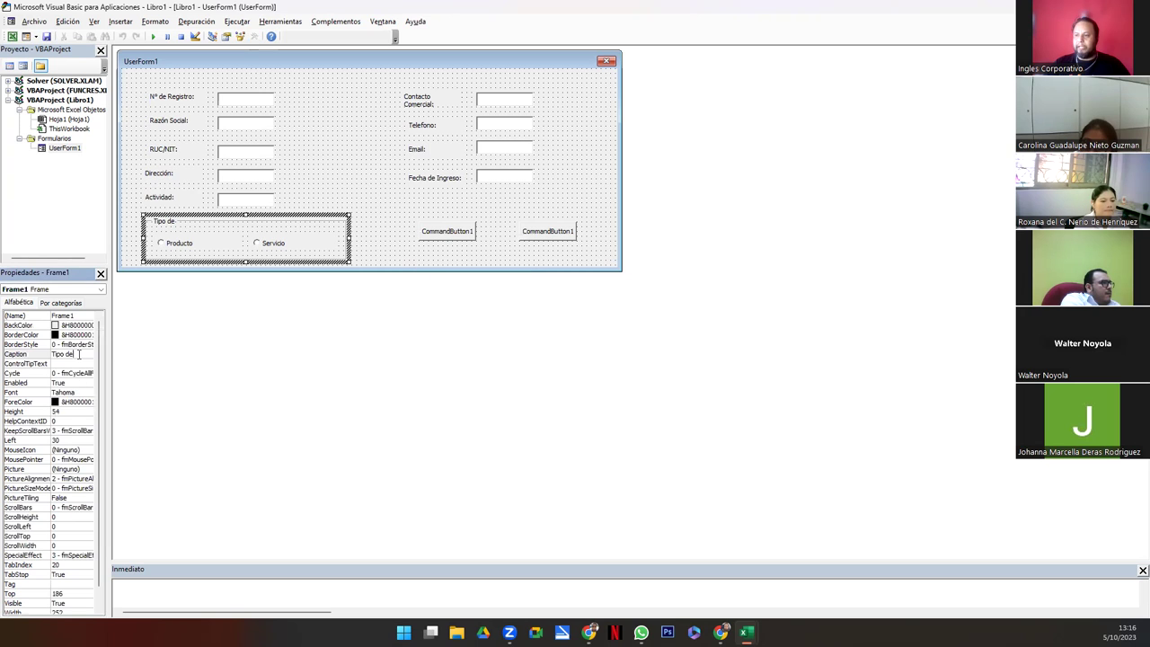
{"action": "key", "text": "Return"}
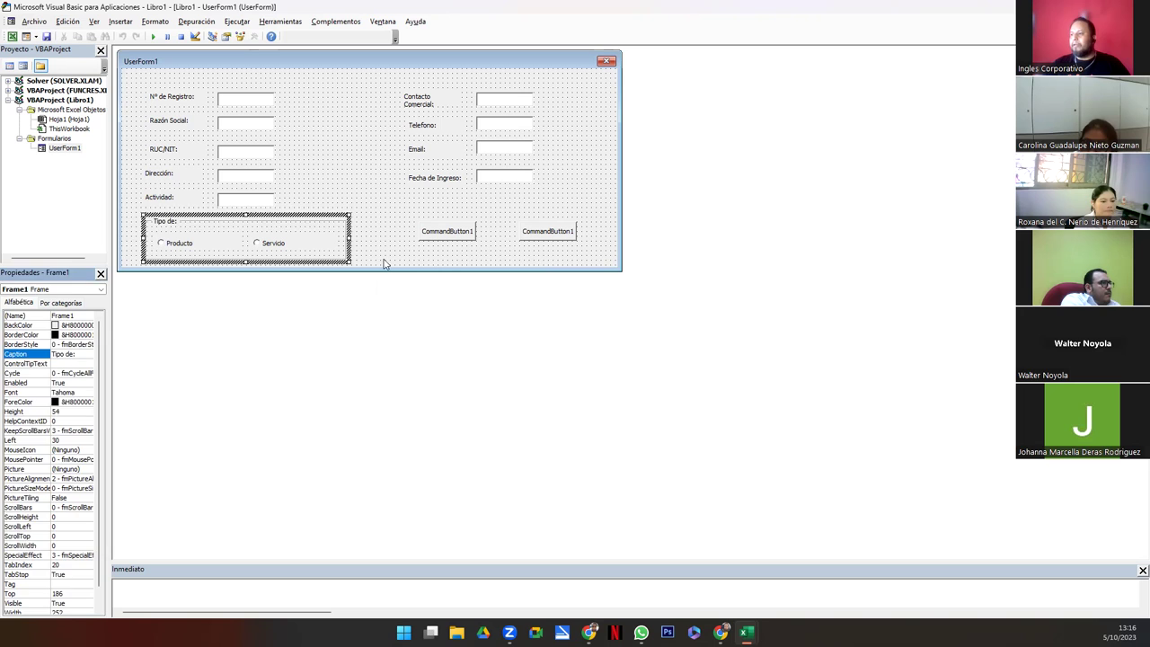
Step: Make the form taller and move the Tipo de: frame lower
{"action": "left_click", "coordinate": [383, 264]}
{"action": "left_click_drag", "start_coordinate": [369, 274], "coordinate": [368, 288]}
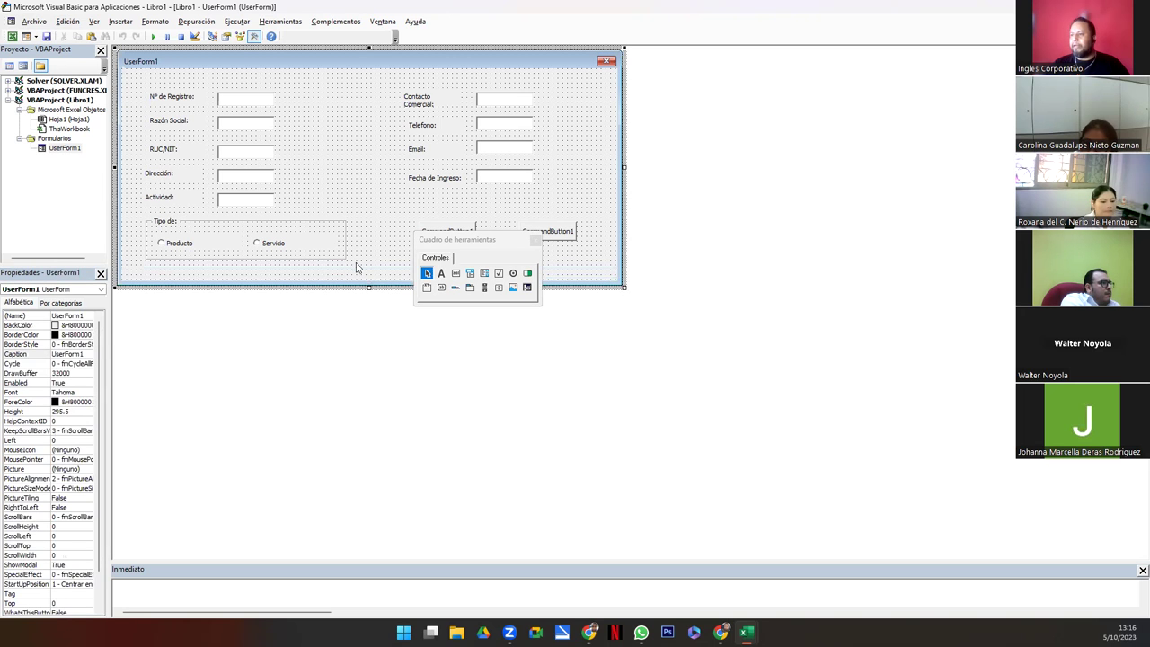
{"action": "left_click", "coordinate": [342, 243]}
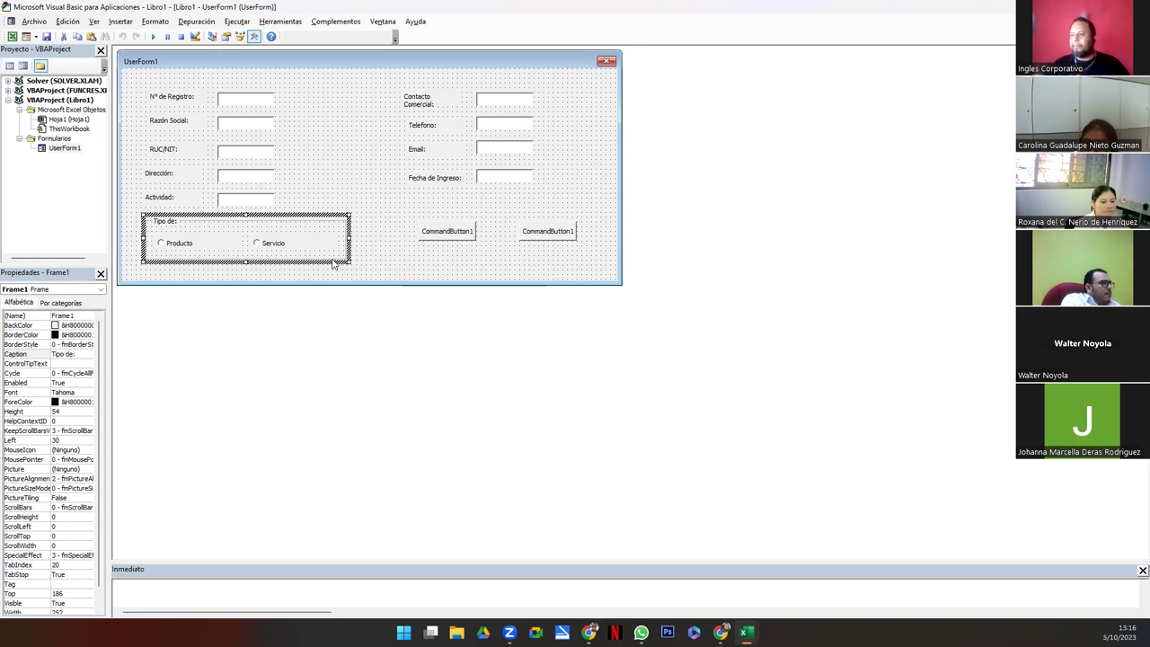
{"action": "left_click_drag", "start_coordinate": [335, 271], "coordinate": [334, 281]}
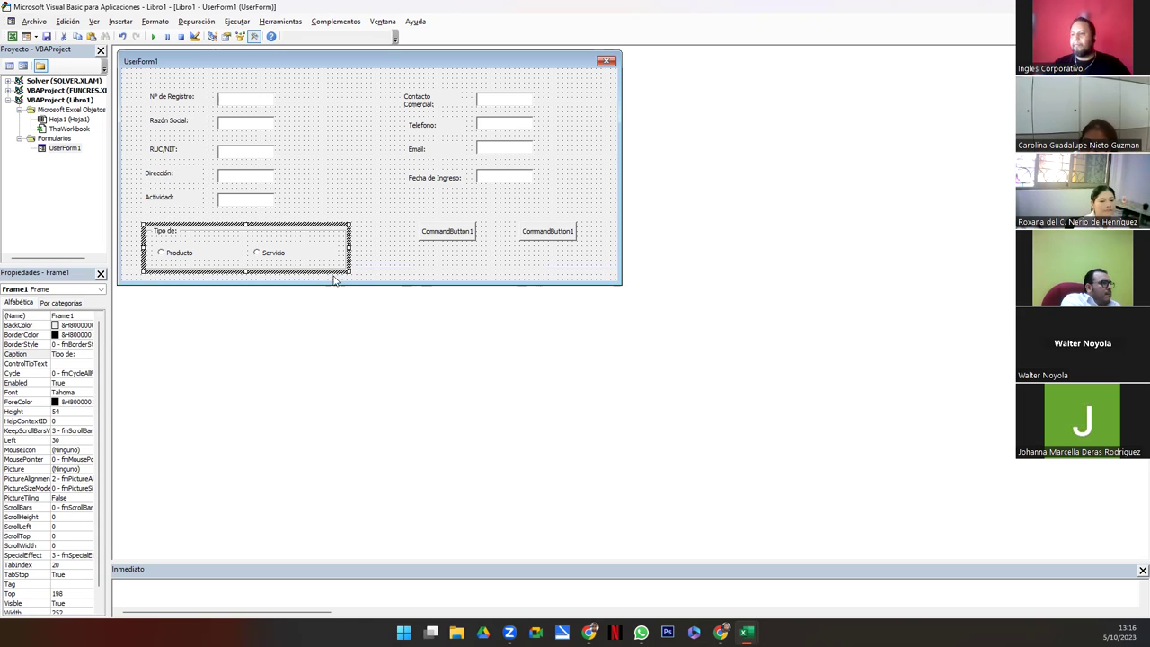
Step: Shift the Telefono and Fecha de Ingreso labels into line with the other right-column labels
{"action": "left_click", "coordinate": [440, 105]}
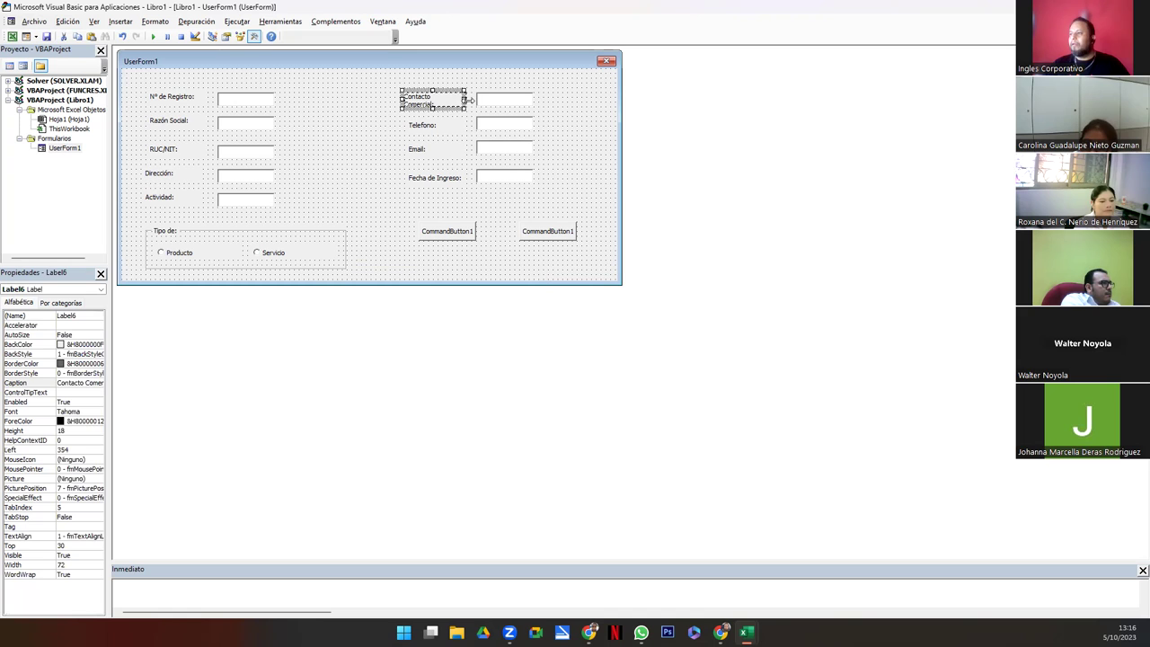
{"action": "left_click", "coordinate": [429, 133]}
{"action": "left_click_drag", "start_coordinate": [429, 131], "coordinate": [427, 156]}
{"action": "left_click", "coordinate": [431, 157]}
{"action": "left_click", "coordinate": [427, 182]}
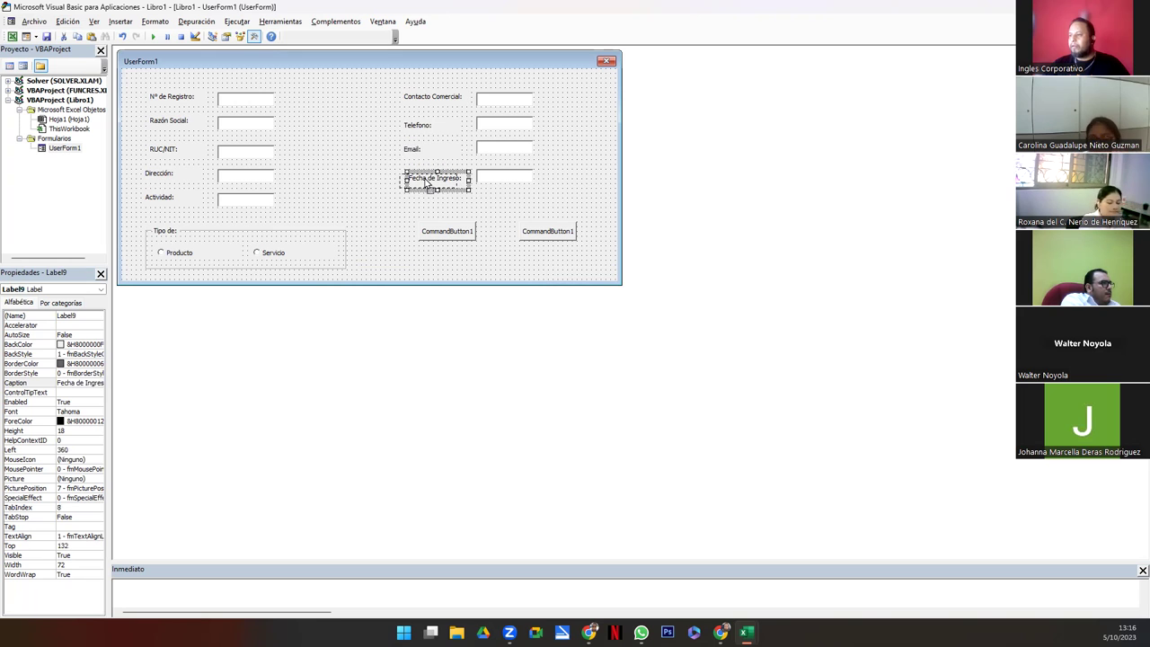
{"action": "left_click_drag", "start_coordinate": [428, 183], "coordinate": [419, 178]}
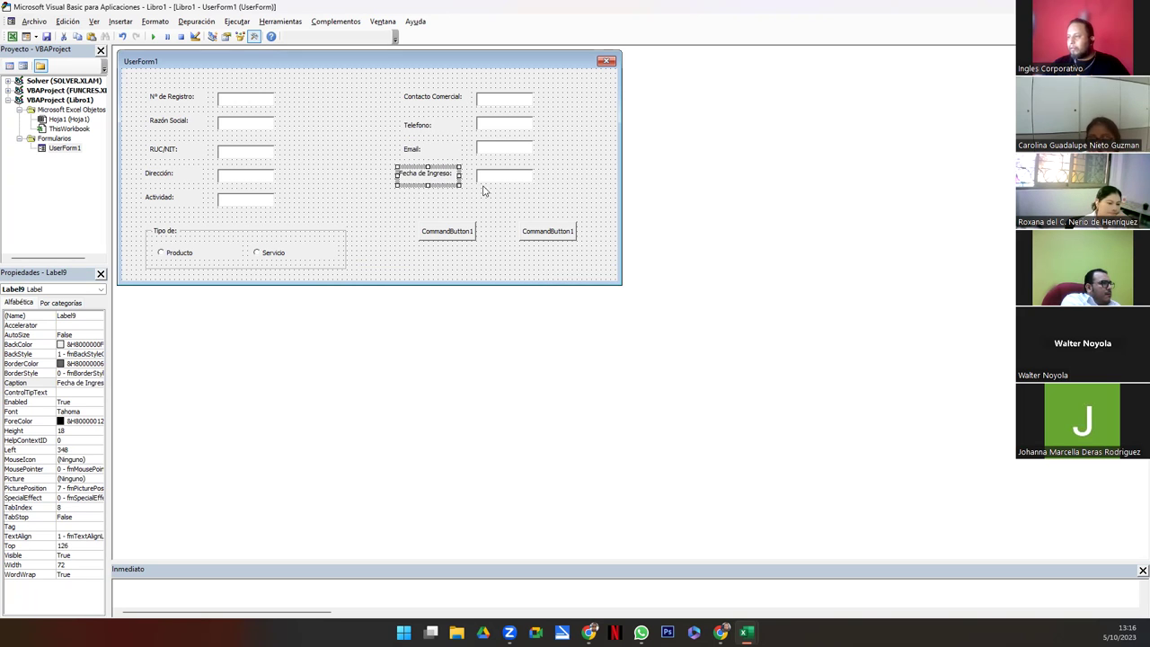
{"action": "left_click", "coordinate": [485, 193]}
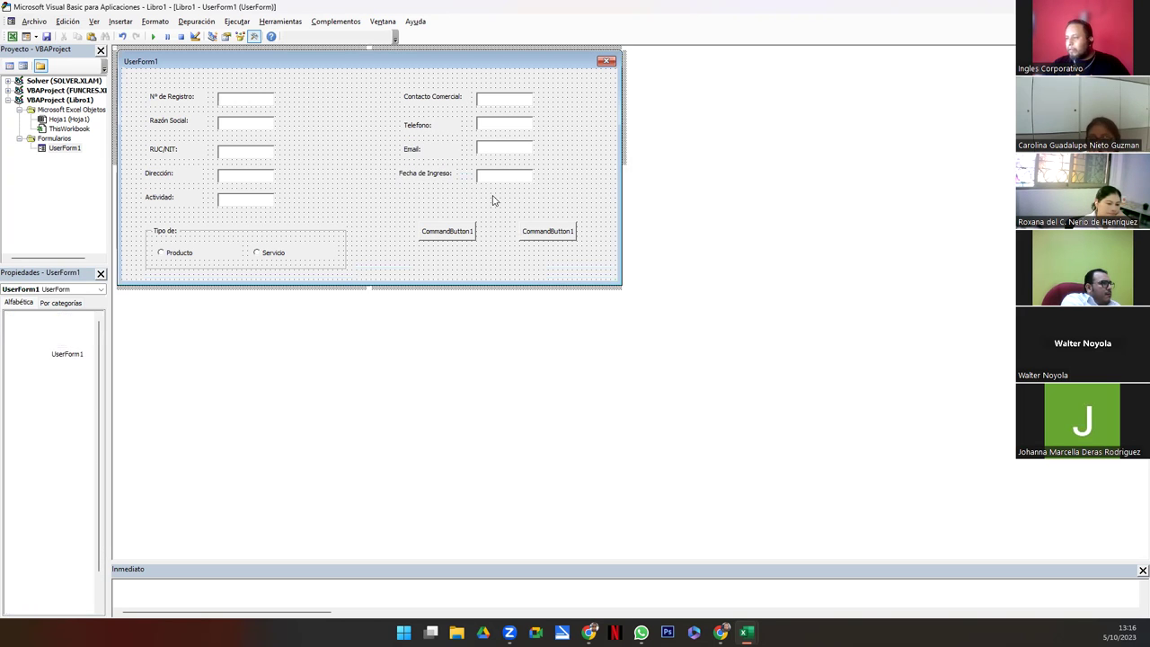
{"action": "left_click", "coordinate": [418, 182]}
{"action": "left_click_drag", "start_coordinate": [420, 184], "coordinate": [425, 183]}
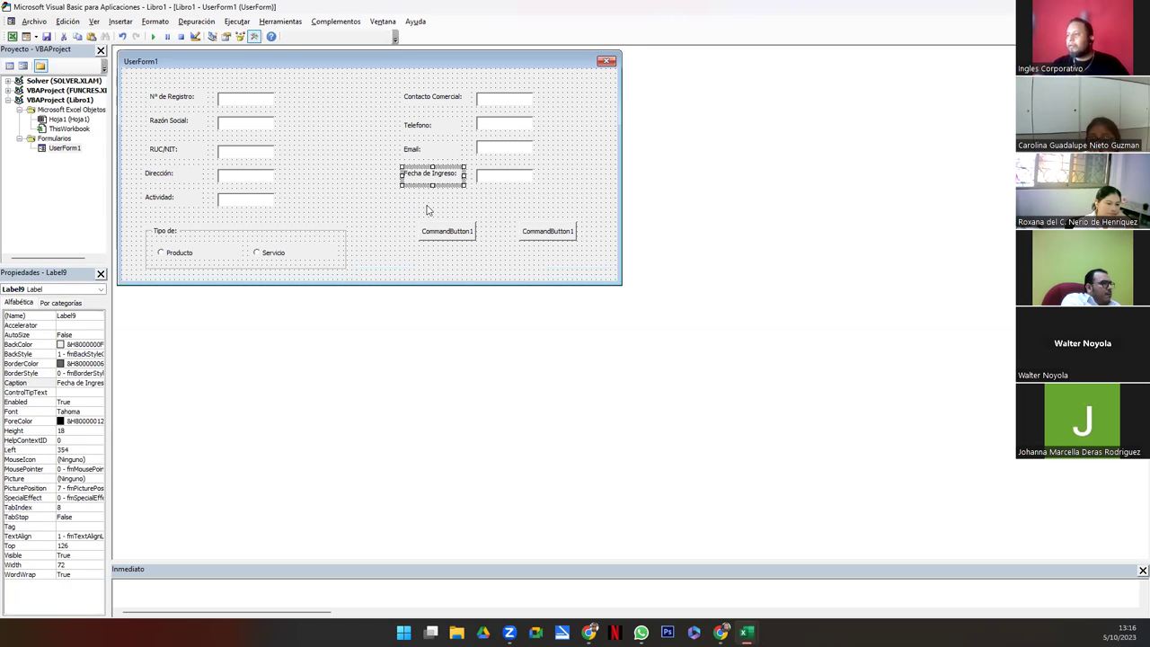
{"action": "left_click", "coordinate": [483, 200]}
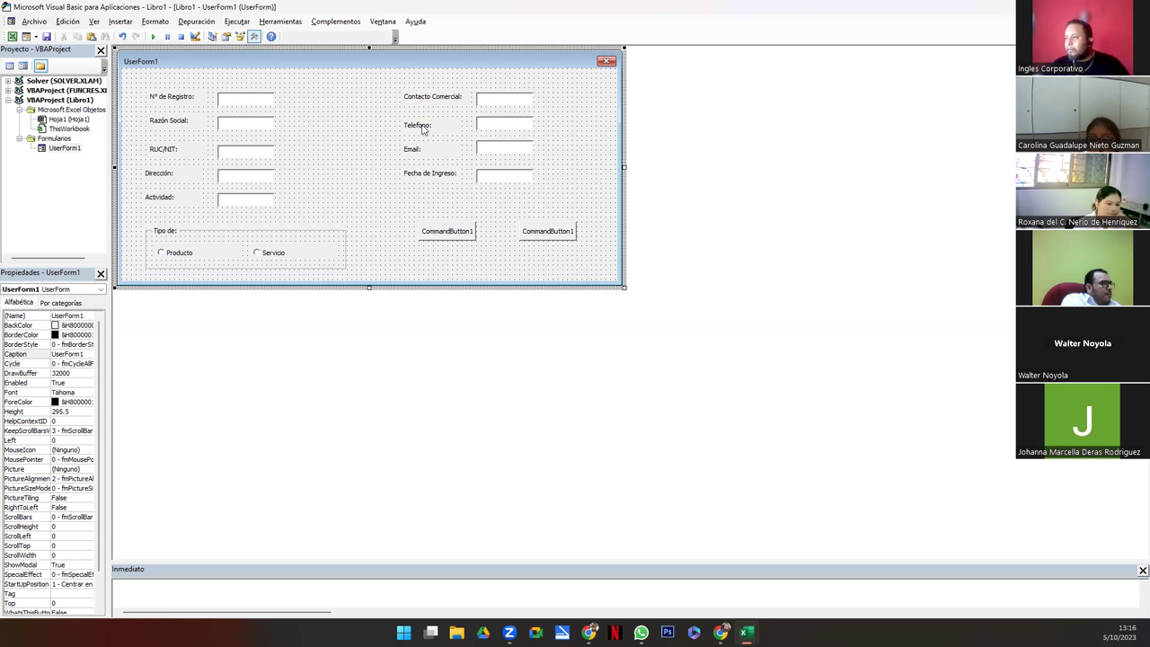
Step: Check the right-column alignment and move the Fecha de Ingreso: label up slightly
{"action": "left_click", "coordinate": [423, 129]}
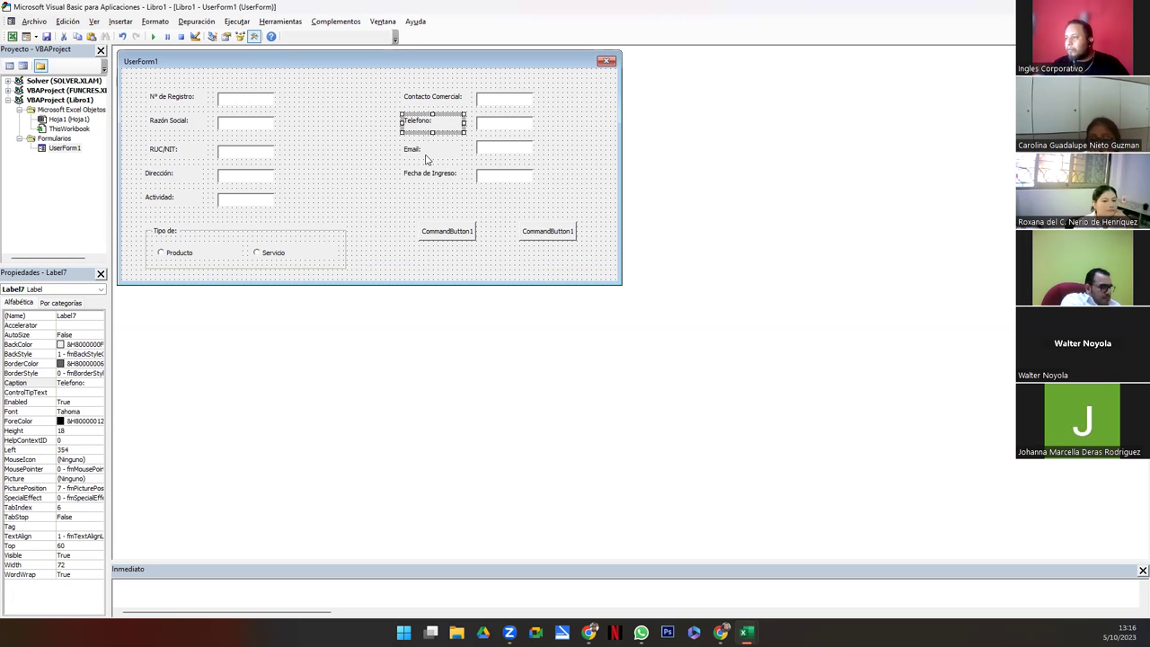
{"action": "left_click", "coordinate": [428, 155]}
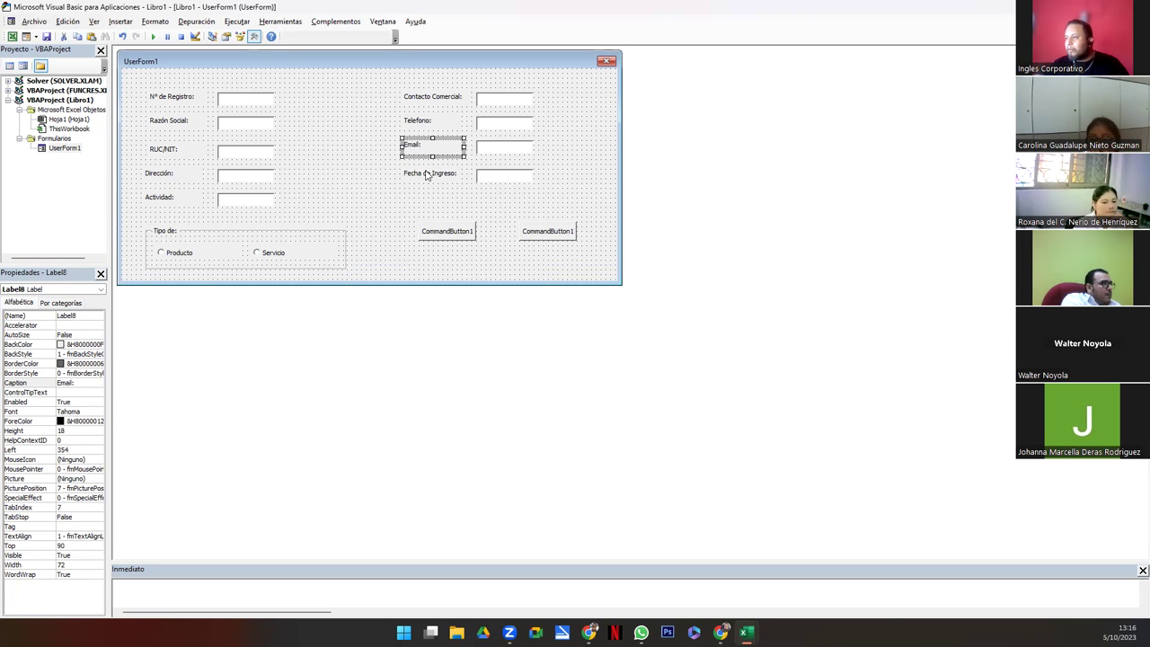
{"action": "left_click", "coordinate": [430, 207]}
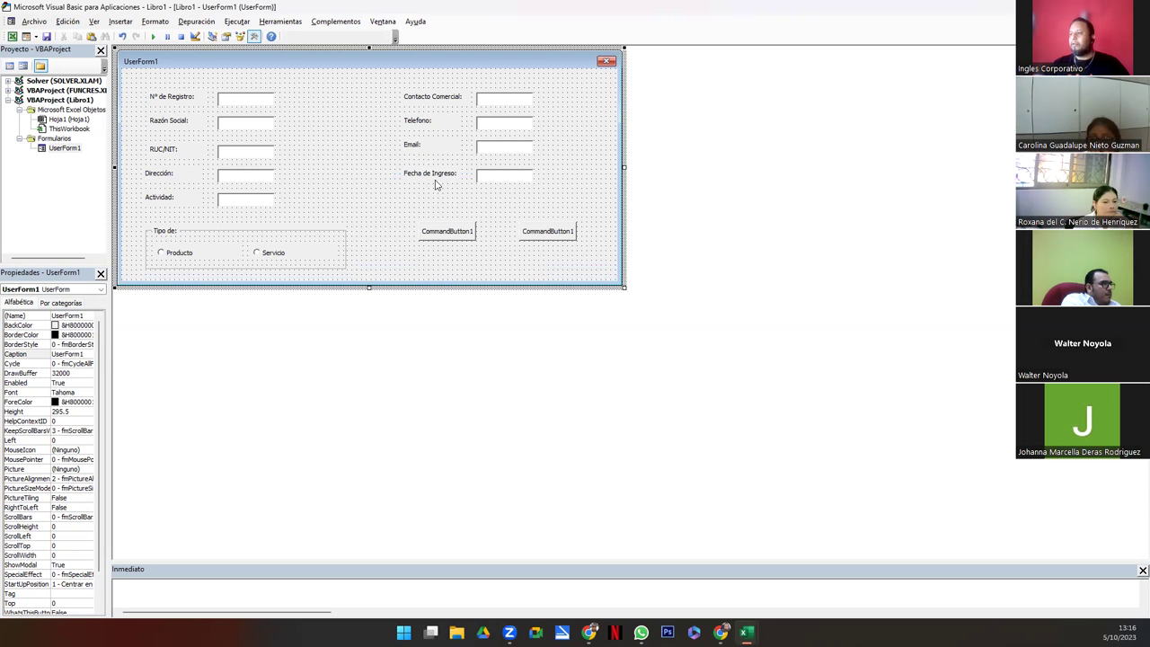
{"action": "left_click", "coordinate": [423, 178]}
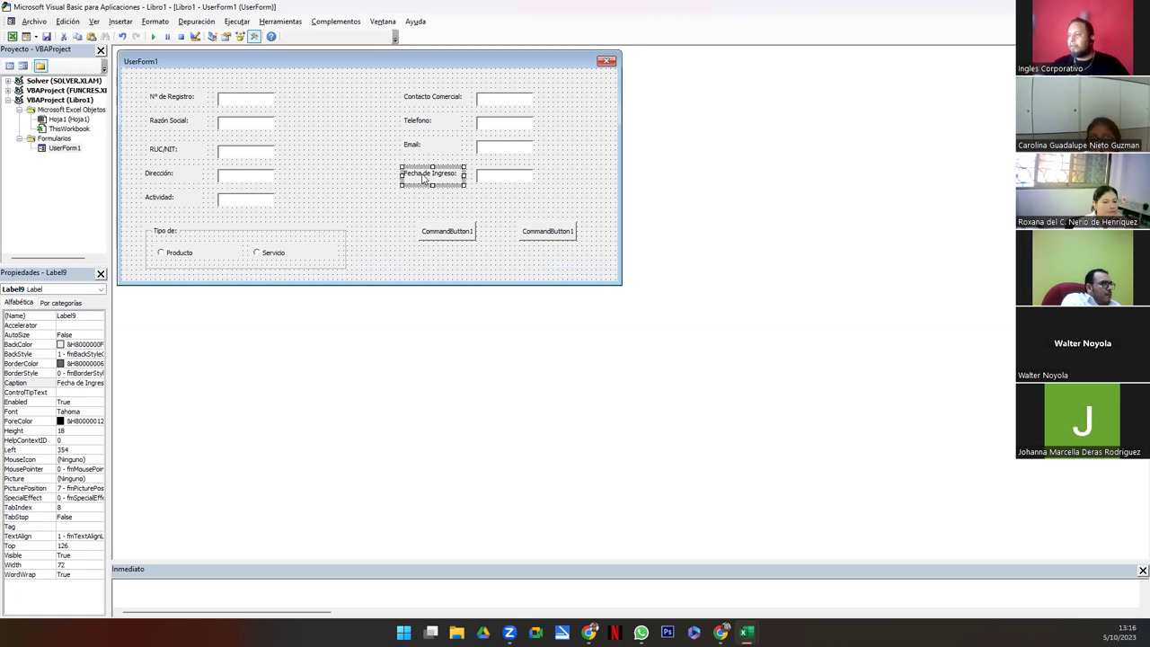
{"action": "left_click", "coordinate": [507, 175]}
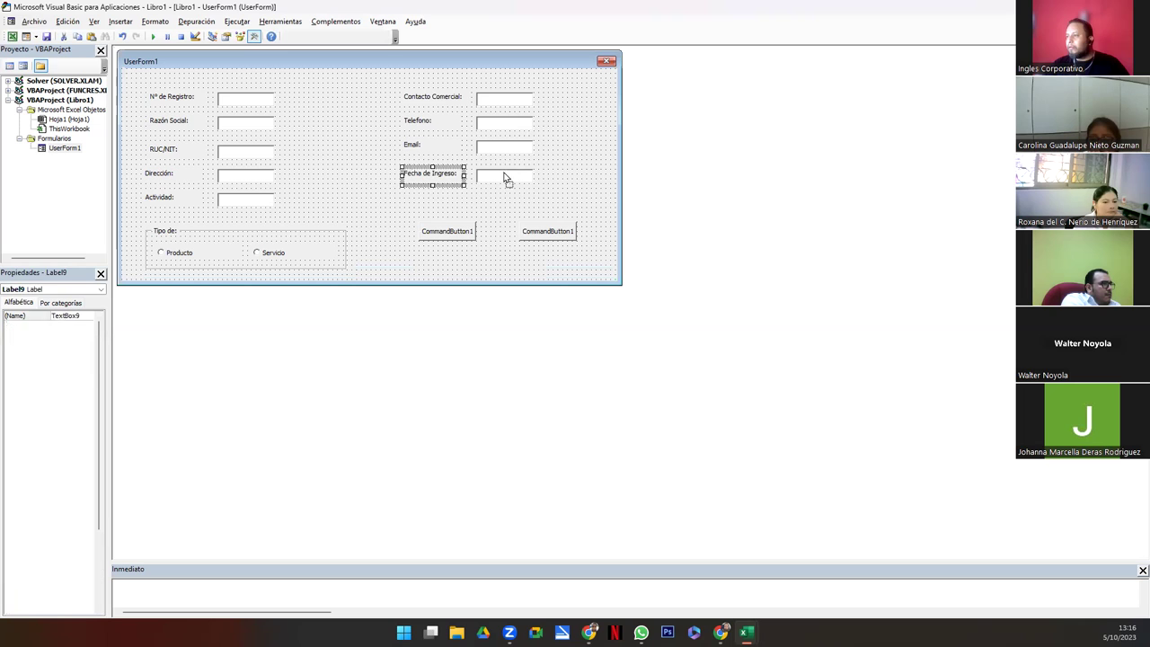
{"action": "left_click_drag", "start_coordinate": [428, 178], "coordinate": [428, 174]}
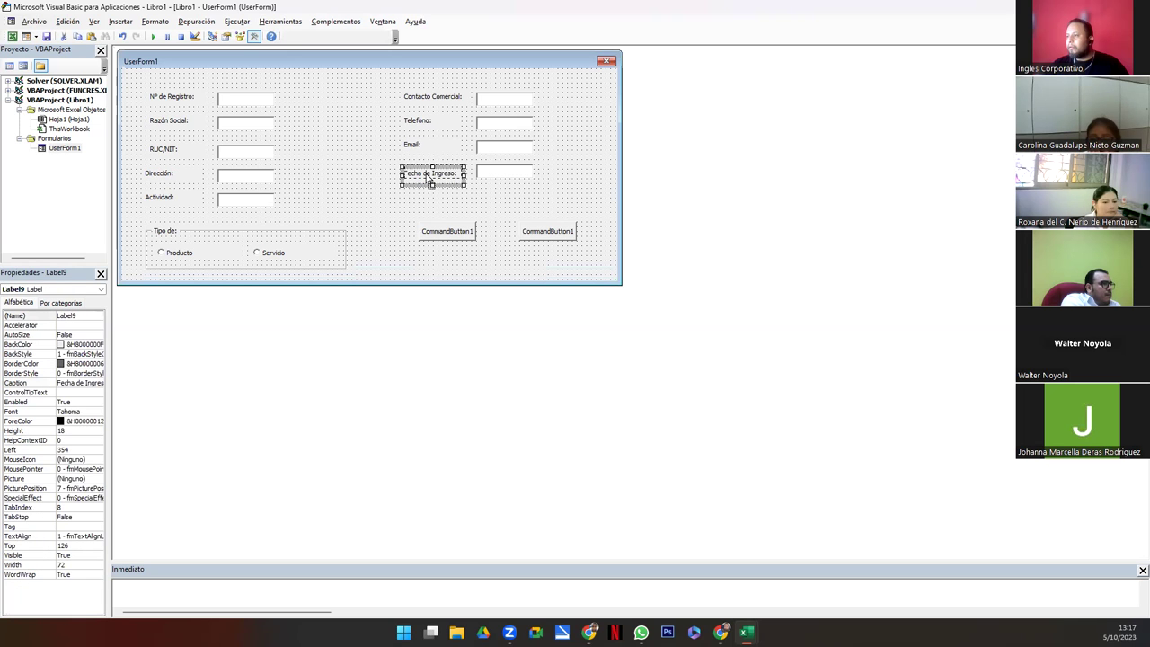
{"action": "left_click", "coordinate": [410, 200]}
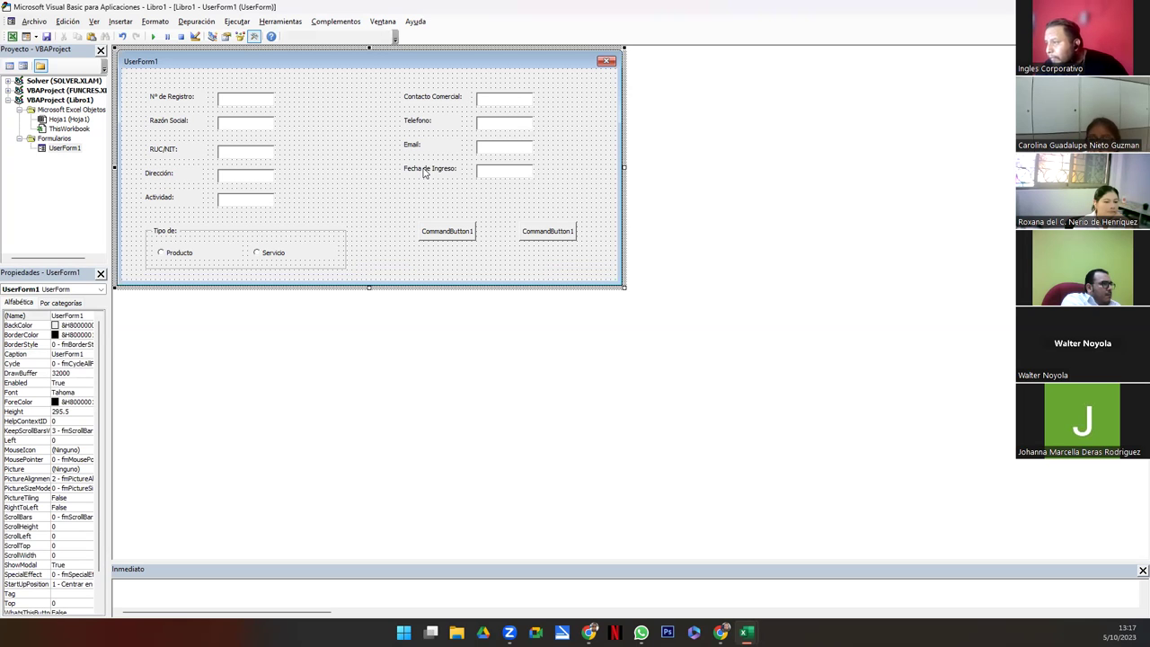
Step: Make the Nº de Registro text box narrower
{"action": "left_click", "coordinate": [169, 103]}
{"action": "left_click", "coordinate": [244, 101]}
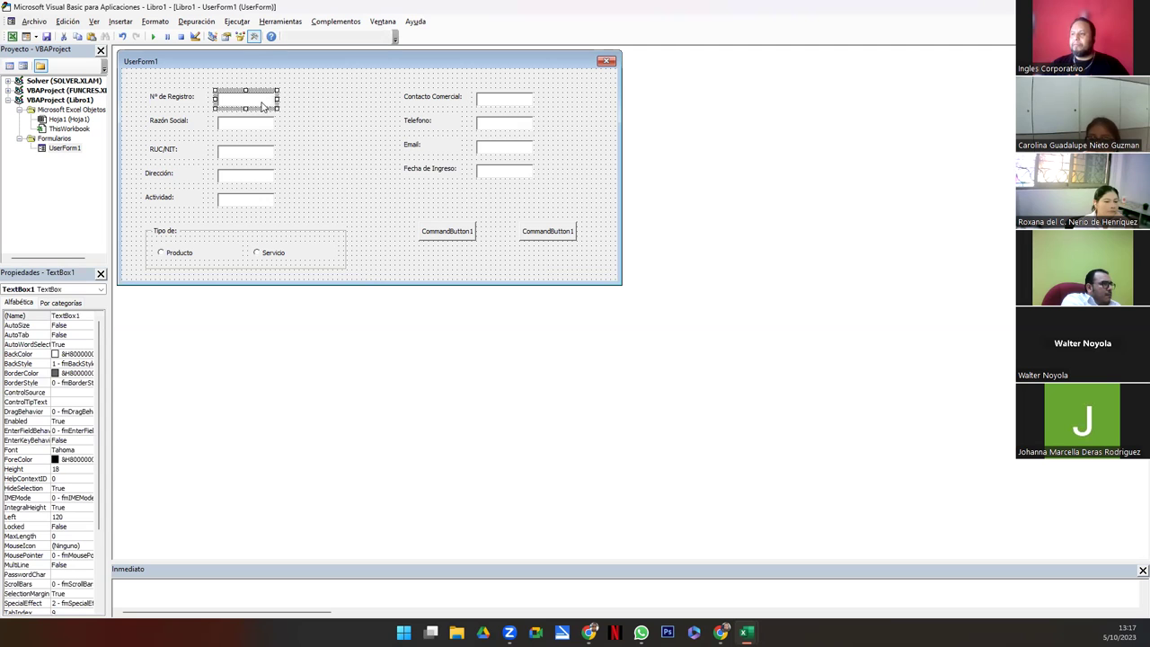
{"action": "left_click_drag", "start_coordinate": [276, 99], "coordinate": [259, 99]}
{"action": "key", "text": "alt+Tab"}
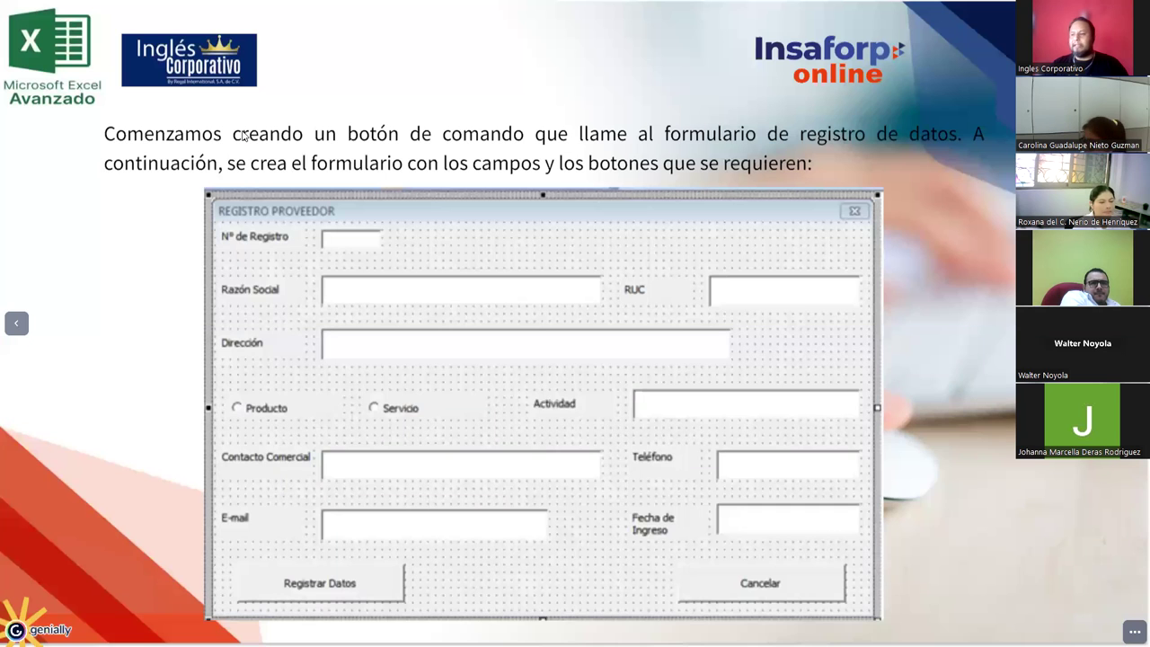
{"action": "key", "text": "alt+Tab"}
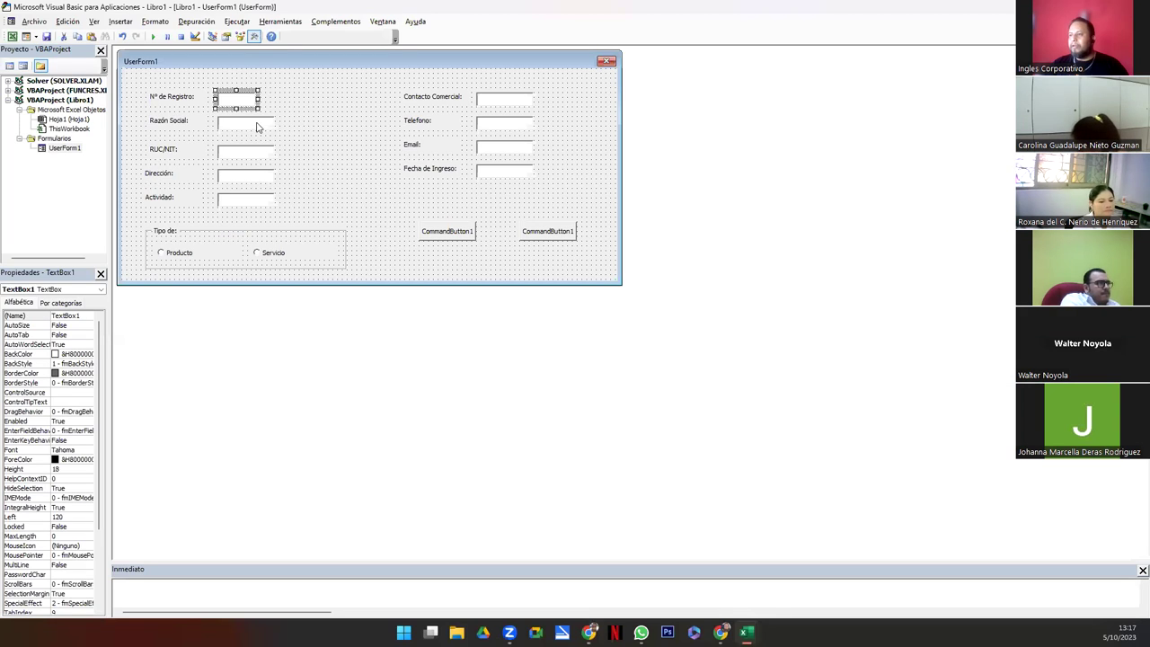
Step: Widen the Razón Social, RUC/NIT, Dirección and Actividad text boxes to a matching width
{"action": "left_click", "coordinate": [257, 126]}
{"action": "left_click", "coordinate": [253, 155], "text": "ctrl"}
{"action": "left_click_drag", "start_coordinate": [276, 152], "coordinate": [338, 152]}
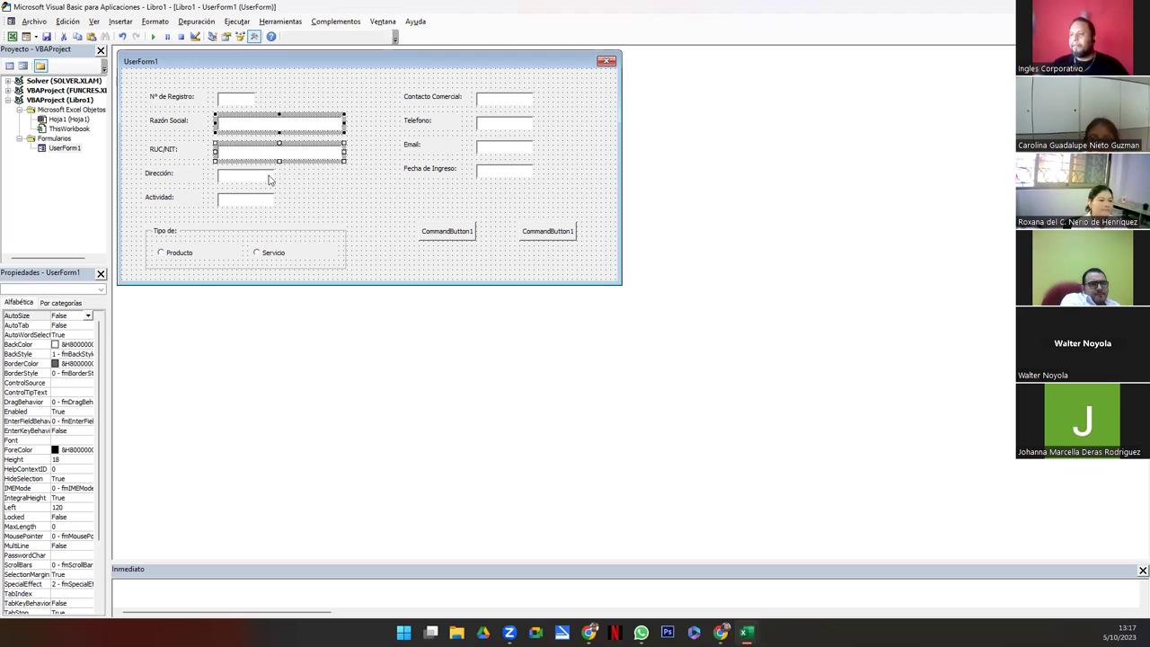
{"action": "left_click", "coordinate": [236, 182]}
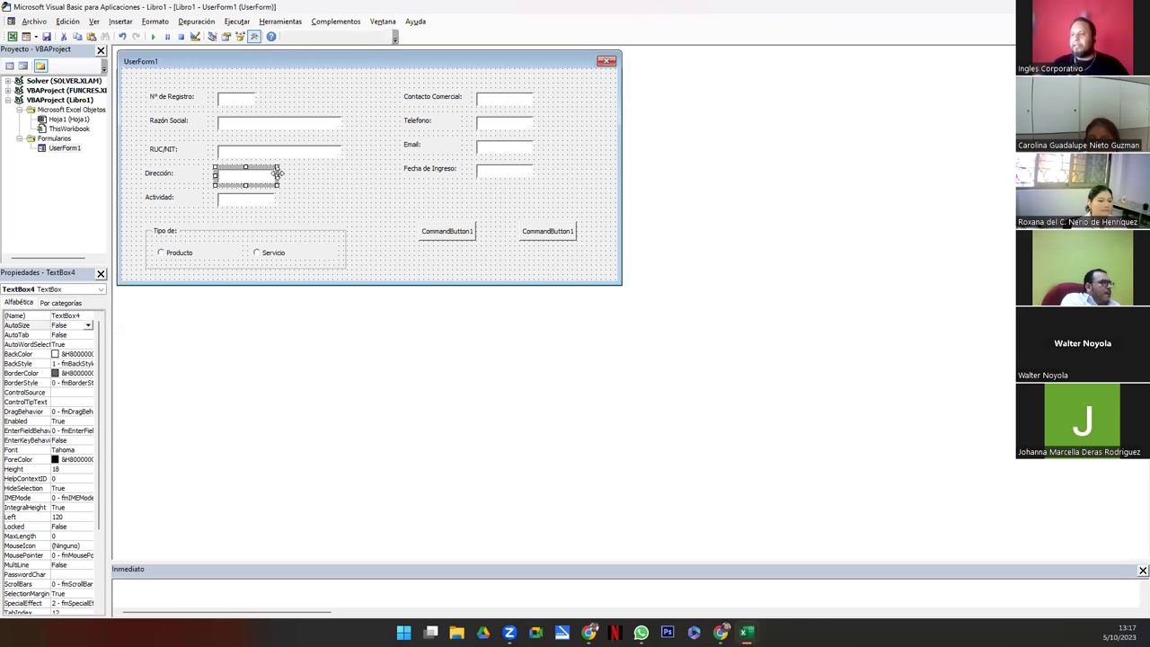
{"action": "left_click_drag", "start_coordinate": [277, 173], "coordinate": [346, 178]}
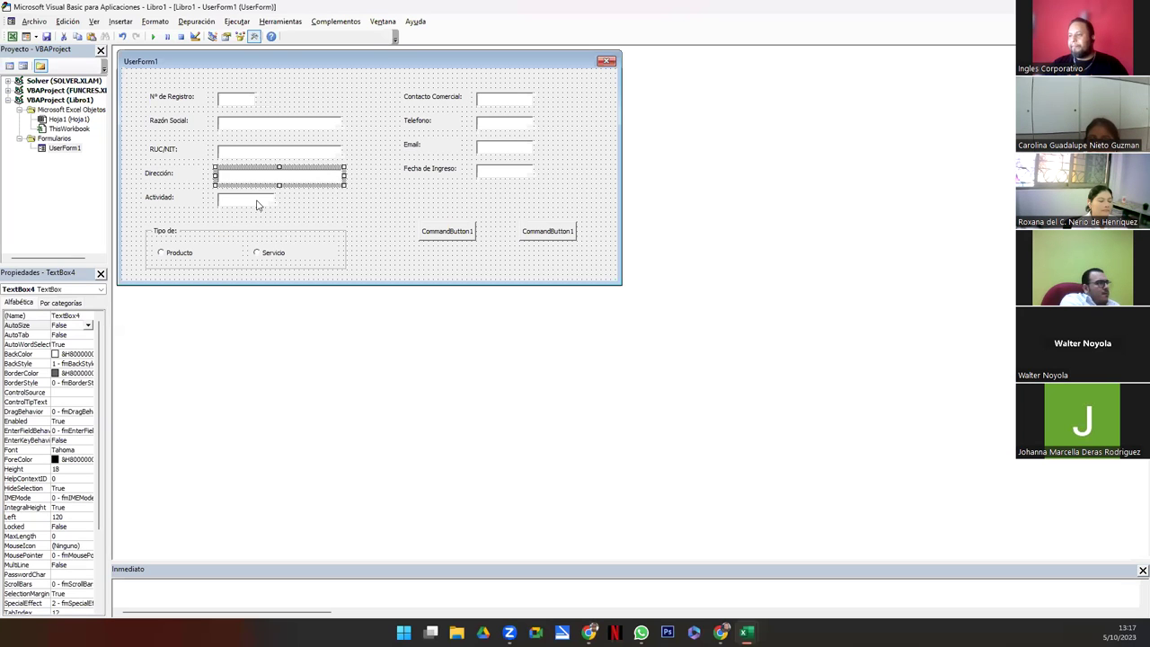
{"action": "left_click", "coordinate": [216, 192]}
{"action": "left_click_drag", "start_coordinate": [277, 199], "coordinate": [345, 205]}
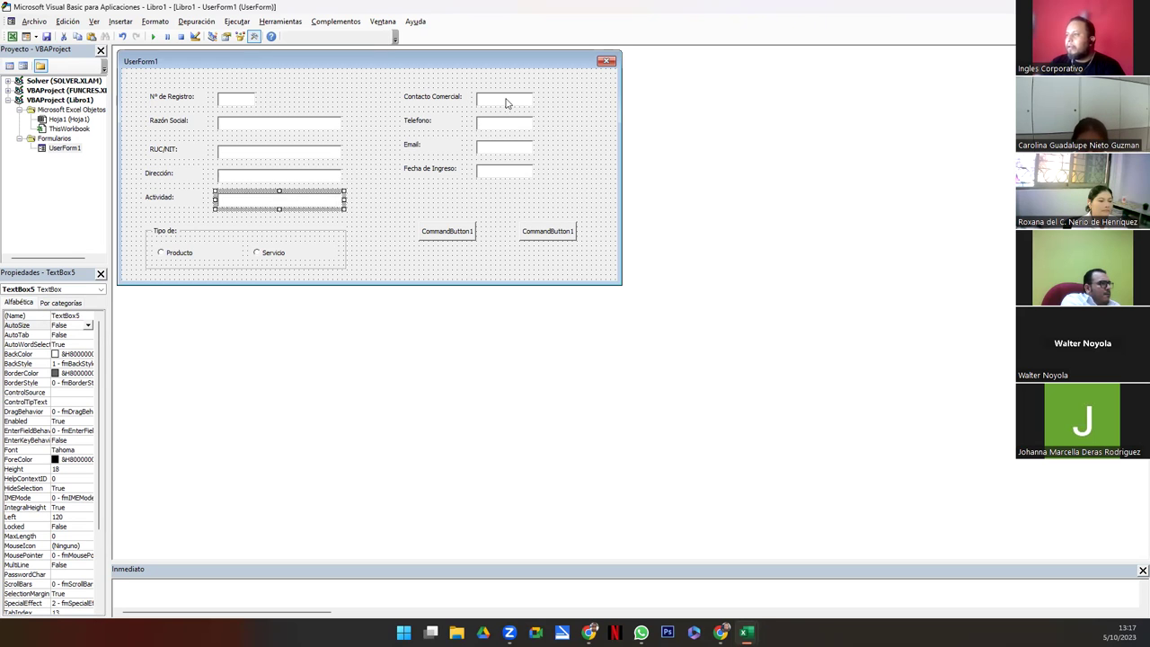
{"action": "key", "text": "alt+Tab"}
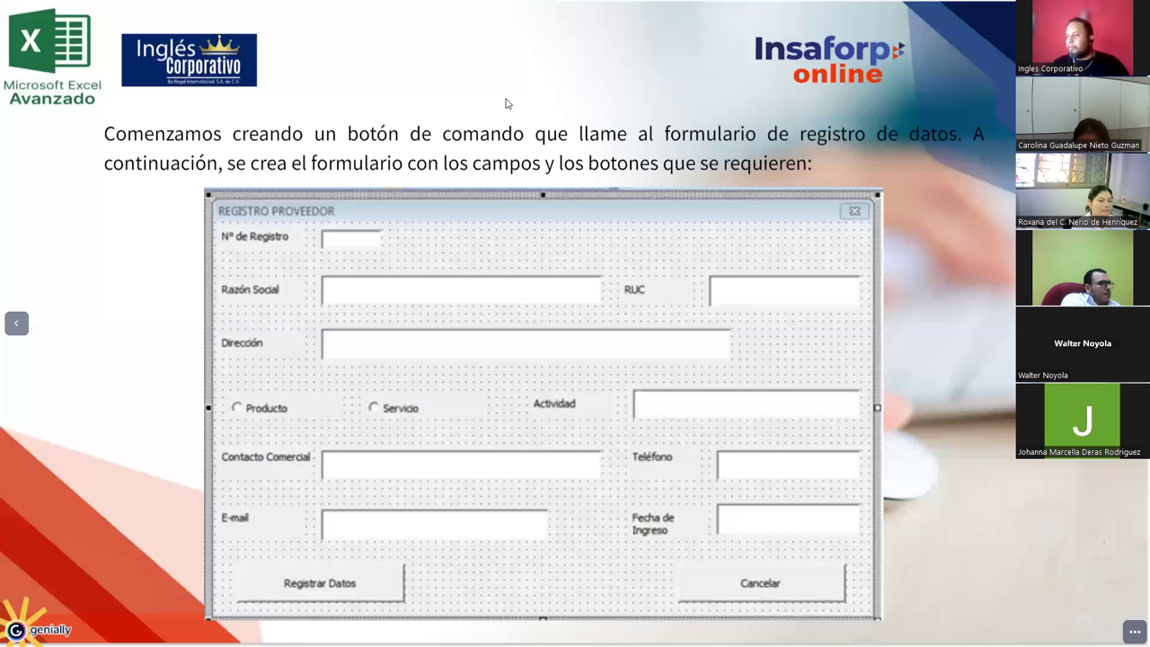
{"action": "key", "text": "alt+Tab"}
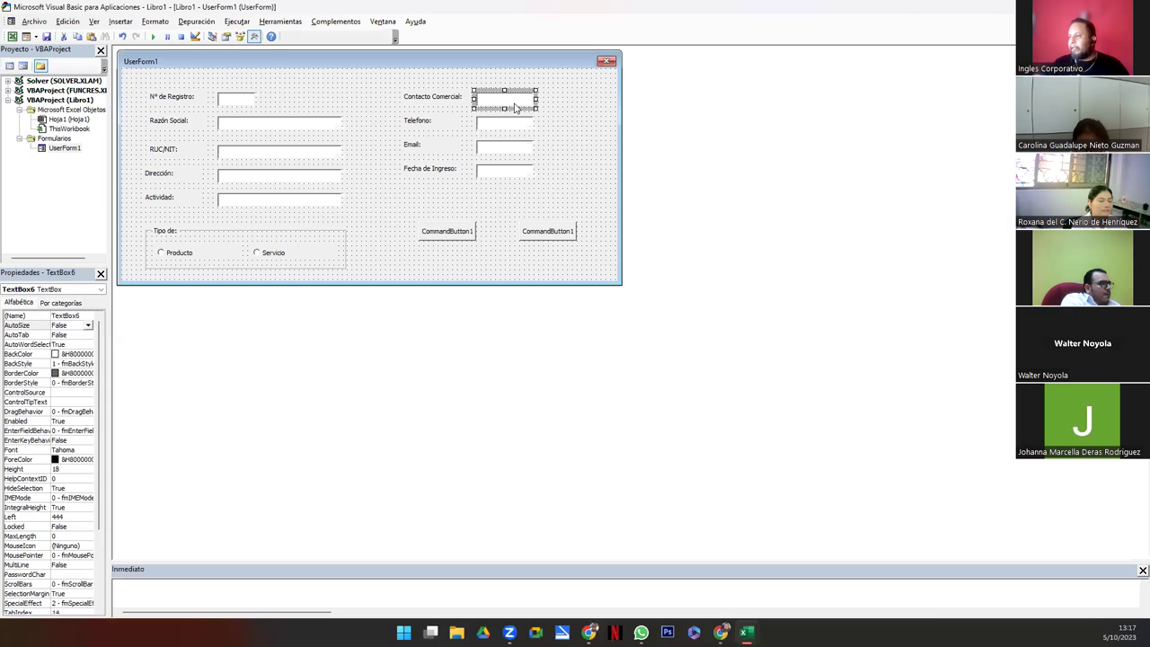
Step: Move the right-column labels and boxes further left and widen the Contacto Comercial box
{"action": "left_click_drag", "start_coordinate": [609, 108], "coordinate": [612, 108]}
{"action": "mouse_move", "coordinate": [398, 88]}
{"action": "left_mouse_down"}
{"action": "mouse_move", "coordinate": [536, 183]}
{"action": "mouse_move", "coordinate": [480, 179]}
{"action": "left_mouse_up"}
{"action": "left_click", "coordinate": [531, 144]}
{"action": "left_click", "coordinate": [557, 106]}
{"action": "left_click_drag", "start_coordinate": [579, 99], "coordinate": [609, 101]}
Step: Widen the Telefono, Email and Fecha de Ingreso text boxes to match
{"action": "left_click", "coordinate": [469, 123]}
{"action": "left_click", "coordinate": [470, 148], "text": "ctrl"}
{"action": "left_click_drag", "start_coordinate": [503, 145], "coordinate": [569, 155]}
{"action": "left_click", "coordinate": [467, 176]}
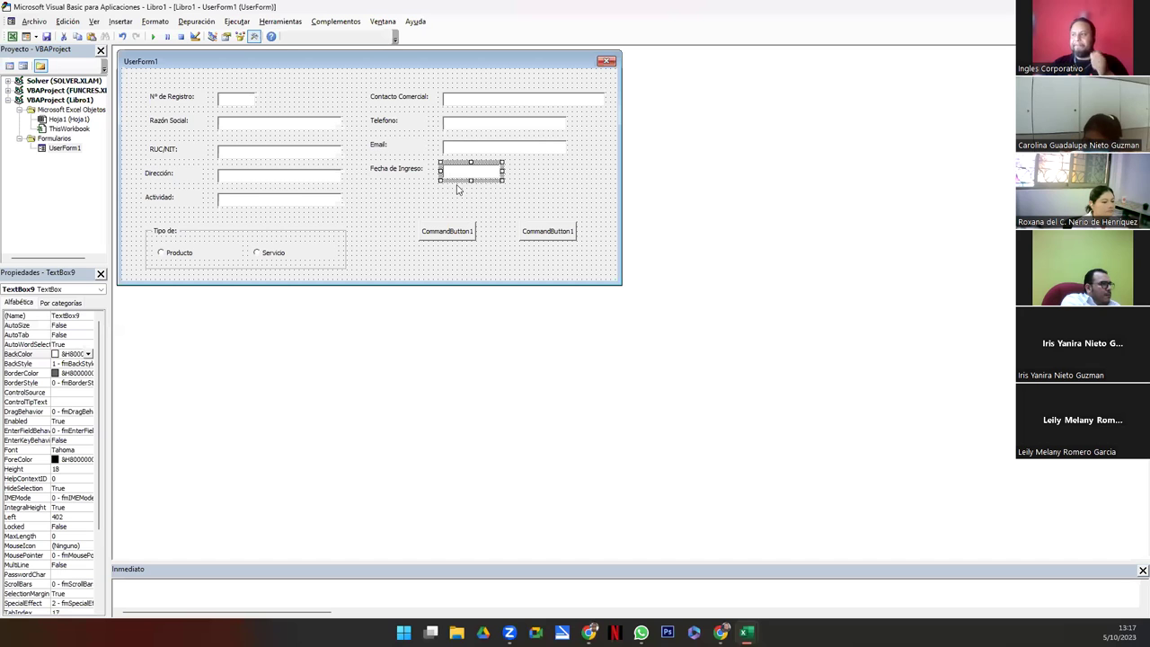
{"action": "left_click_drag", "start_coordinate": [502, 170], "coordinate": [564, 174]}
{"action": "left_click", "coordinate": [428, 205]}
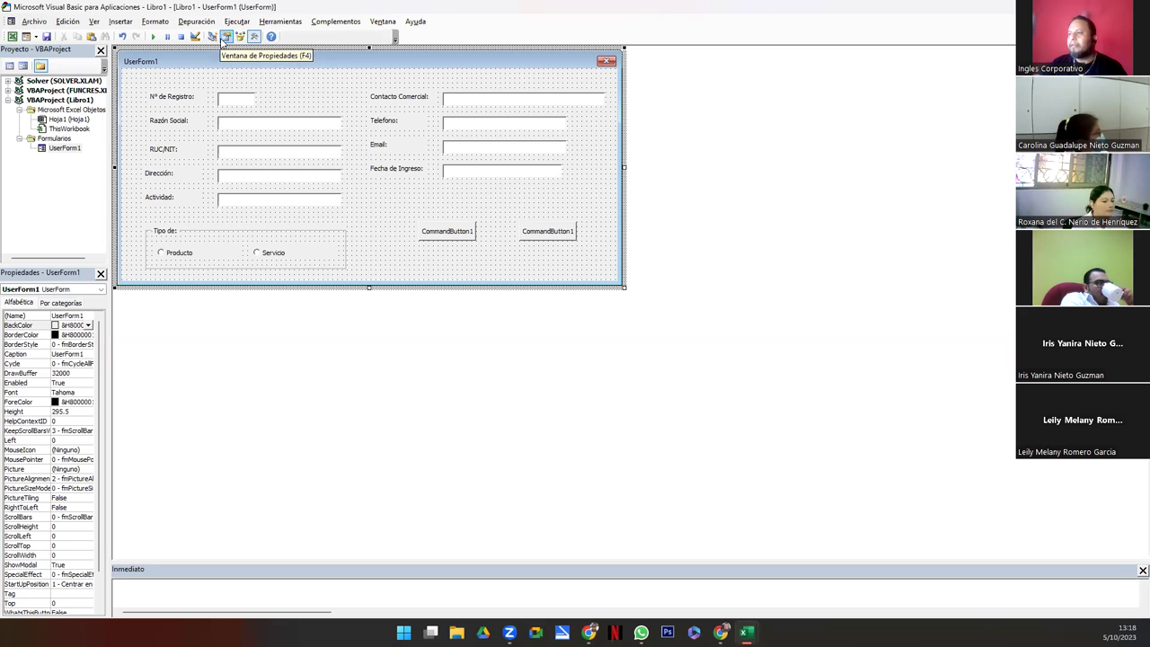
{"action": "left_click", "coordinate": [222, 40]}
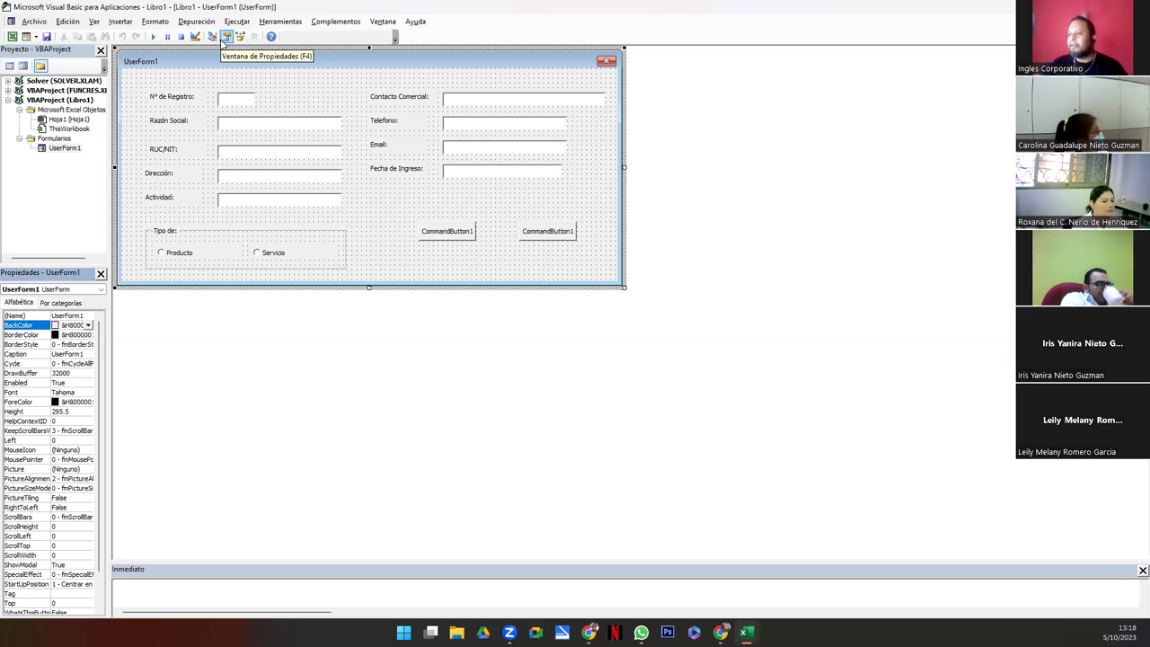
{"action": "left_click", "coordinate": [94, 20]}
{"action": "left_click", "coordinate": [377, 240]}
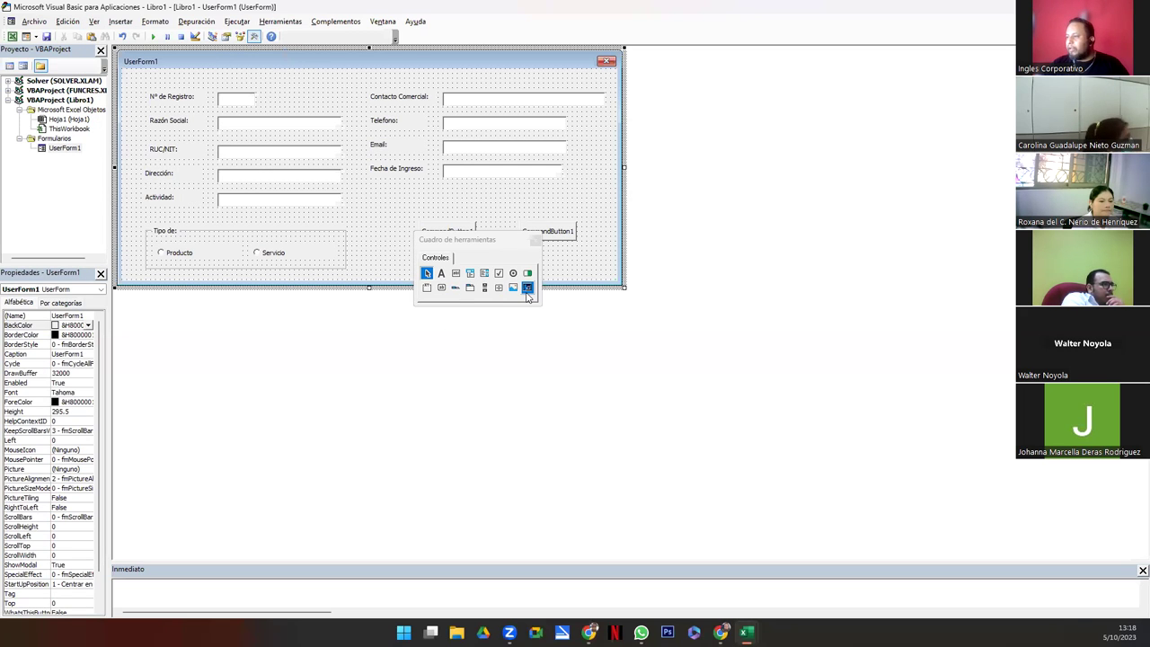
{"action": "left_click", "coordinate": [528, 293]}
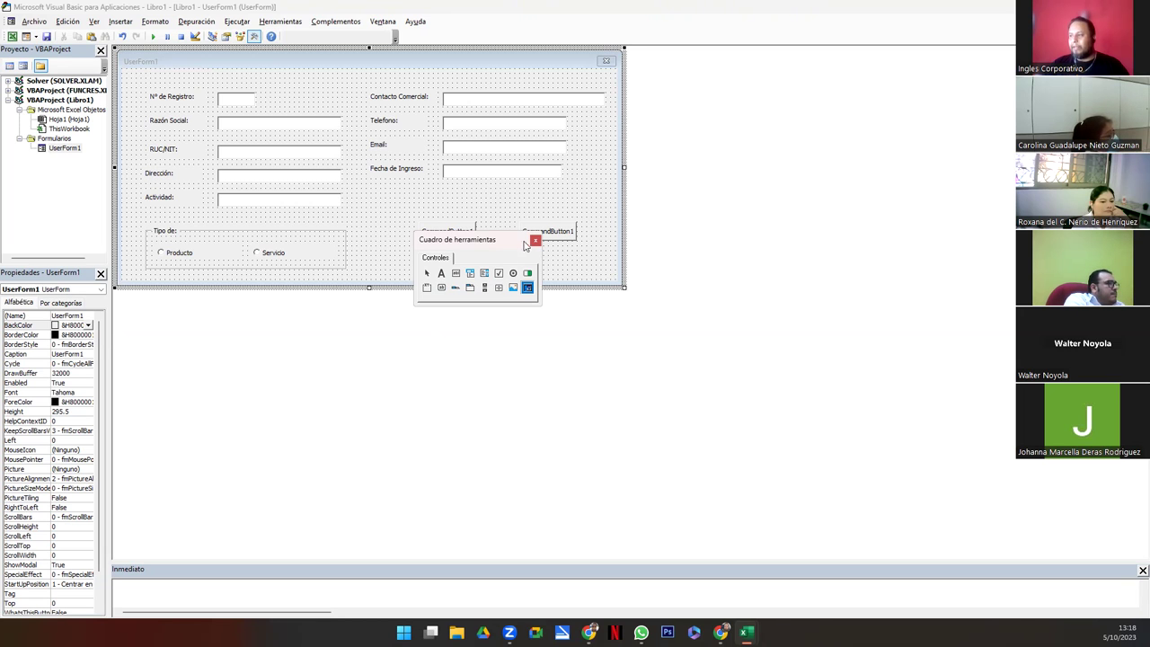
{"action": "left_click", "coordinate": [662, 288]}
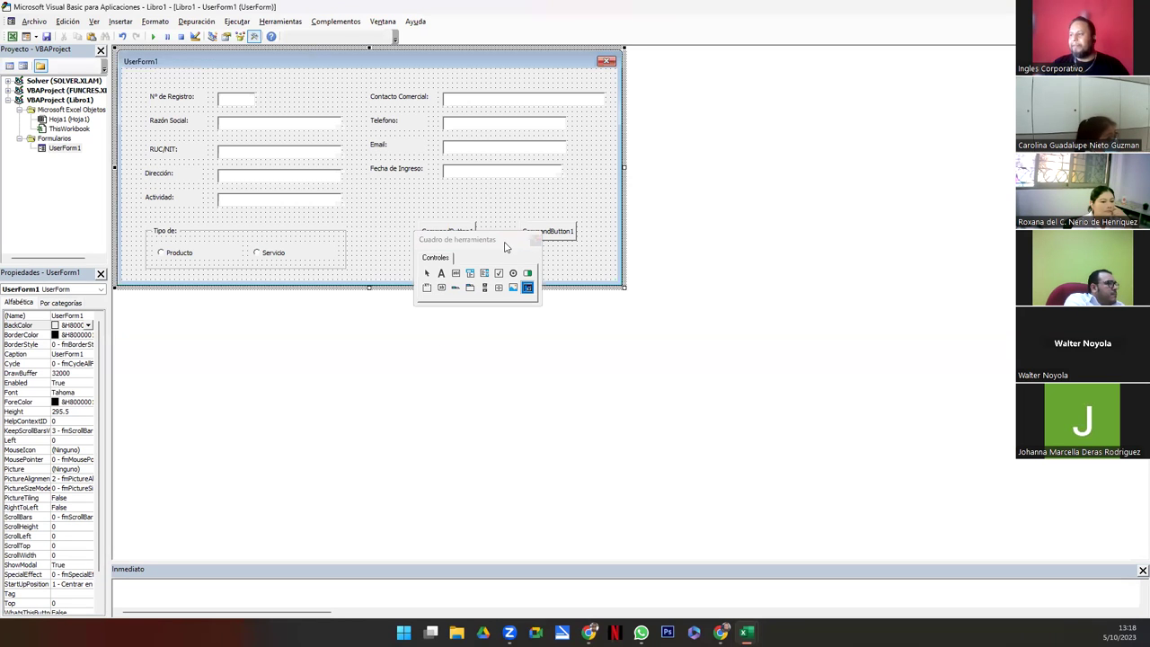
{"action": "left_click_drag", "start_coordinate": [505, 247], "coordinate": [693, 317]}
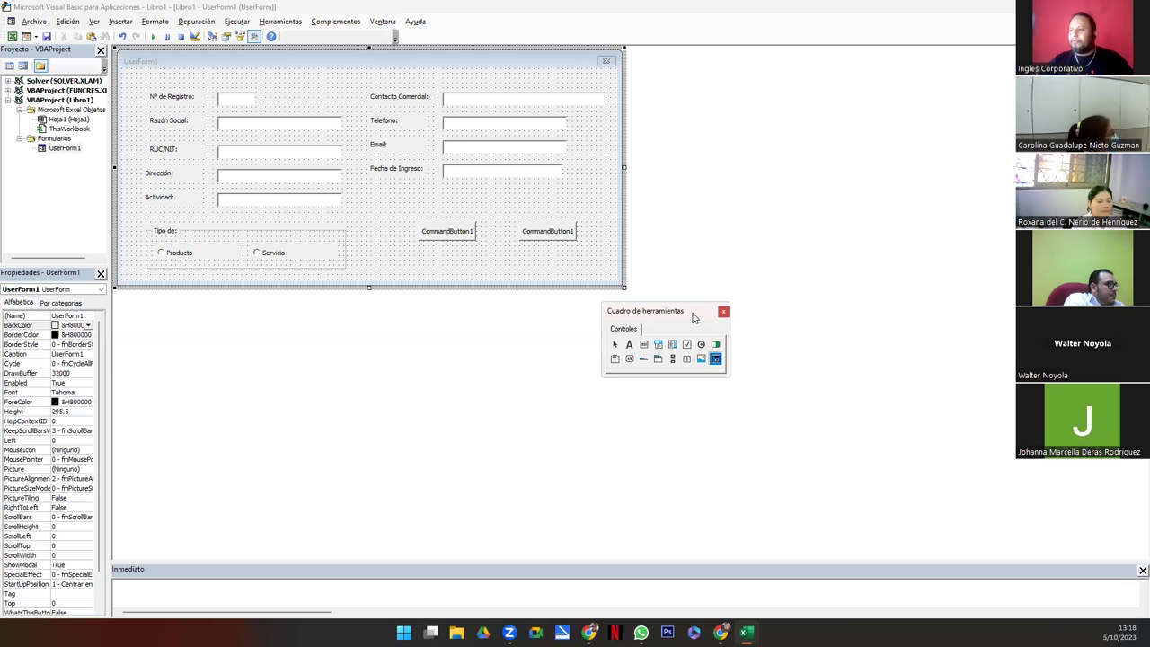
{"action": "left_click", "coordinate": [209, 214]}
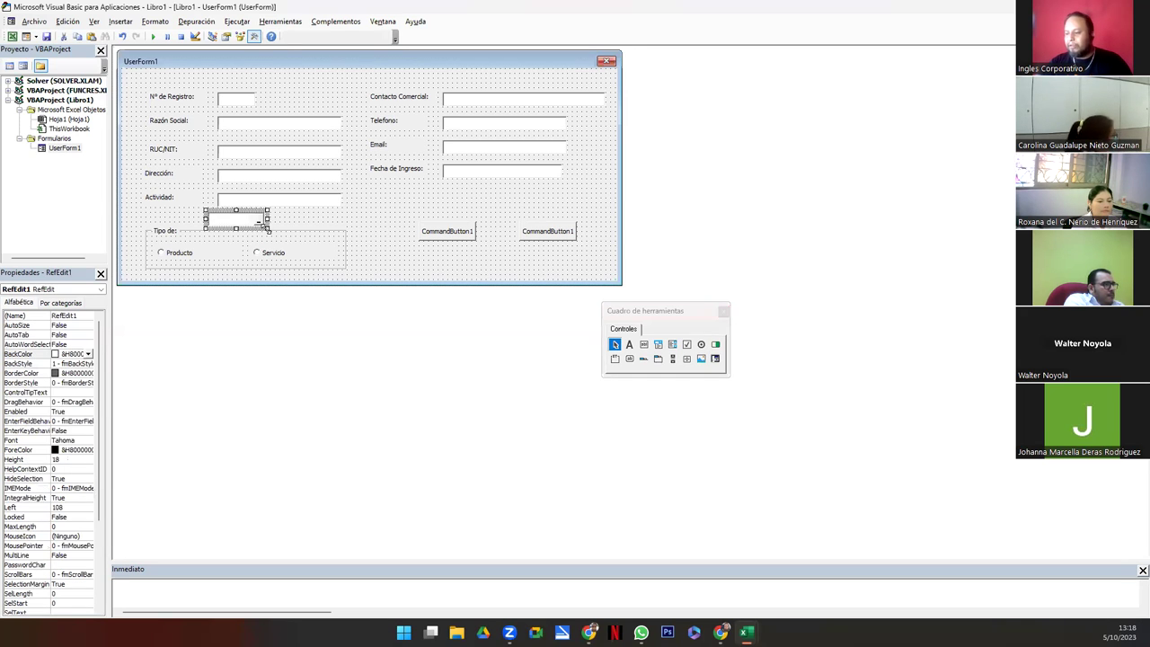
{"action": "key", "text": "Delete"}
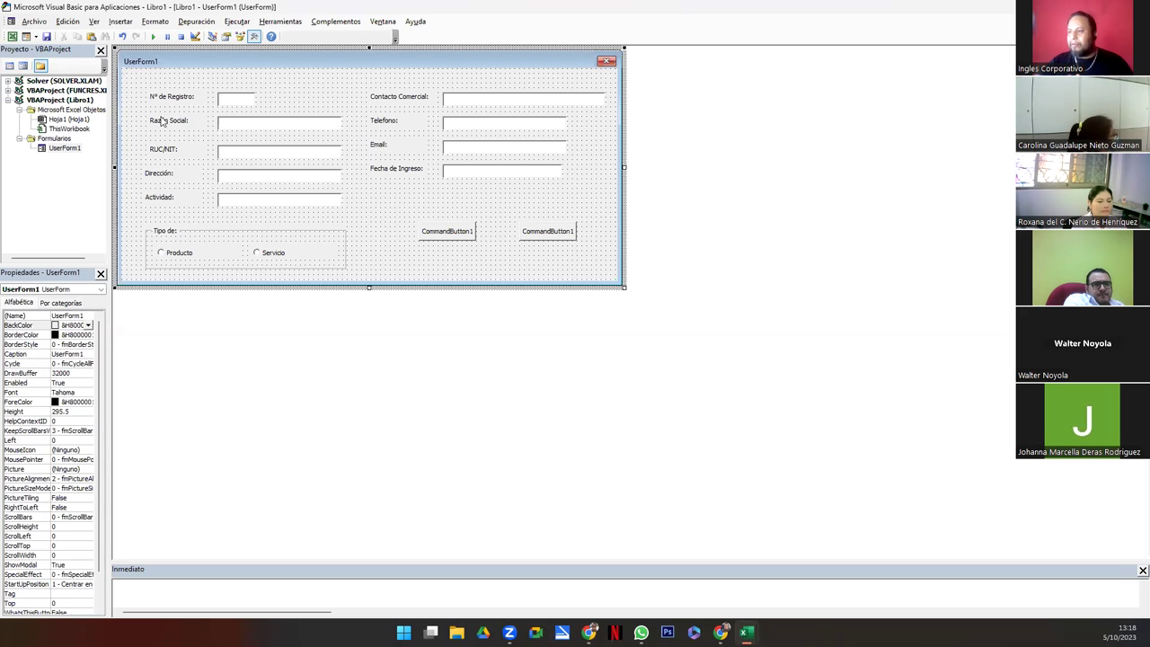
Step: Nudge the Actividad label slightly to the right
{"action": "left_click", "coordinate": [171, 154]}
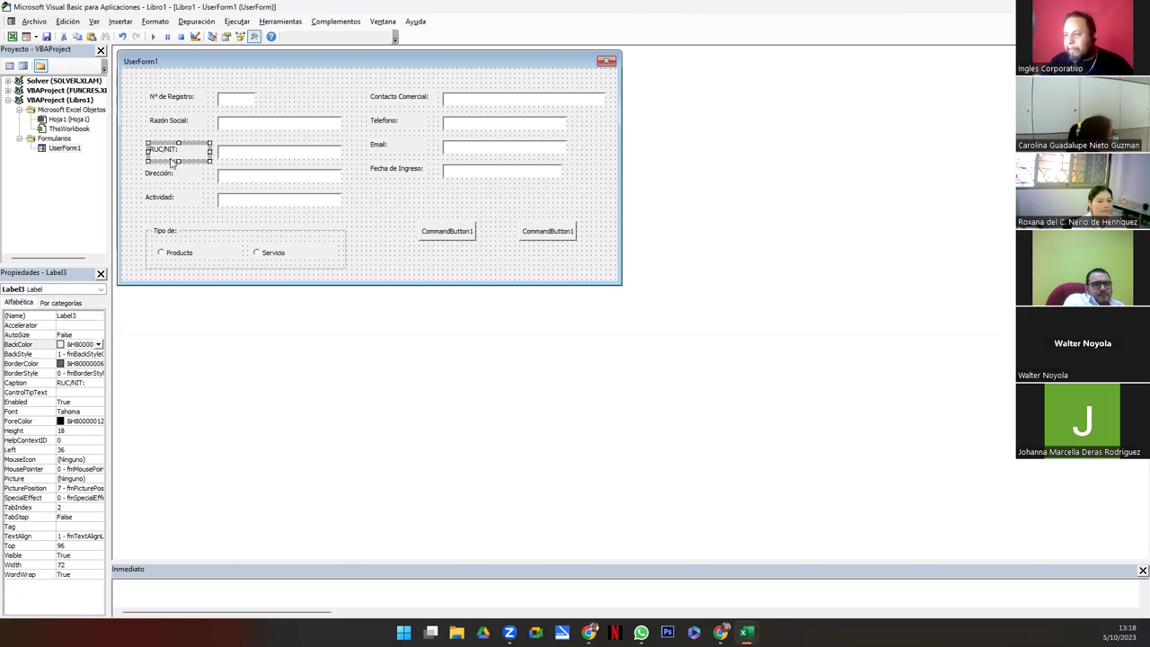
{"action": "left_click", "coordinate": [170, 177]}
{"action": "left_click", "coordinate": [164, 204]}
{"action": "left_click_drag", "start_coordinate": [166, 202], "coordinate": [184, 212]}
{"action": "left_click", "coordinate": [378, 257]}
Step: Set all field labels to Times New Roman bold size 10 and shift them slightly left
{"action": "left_click_drag", "start_coordinate": [372, 84], "coordinate": [399, 181]}
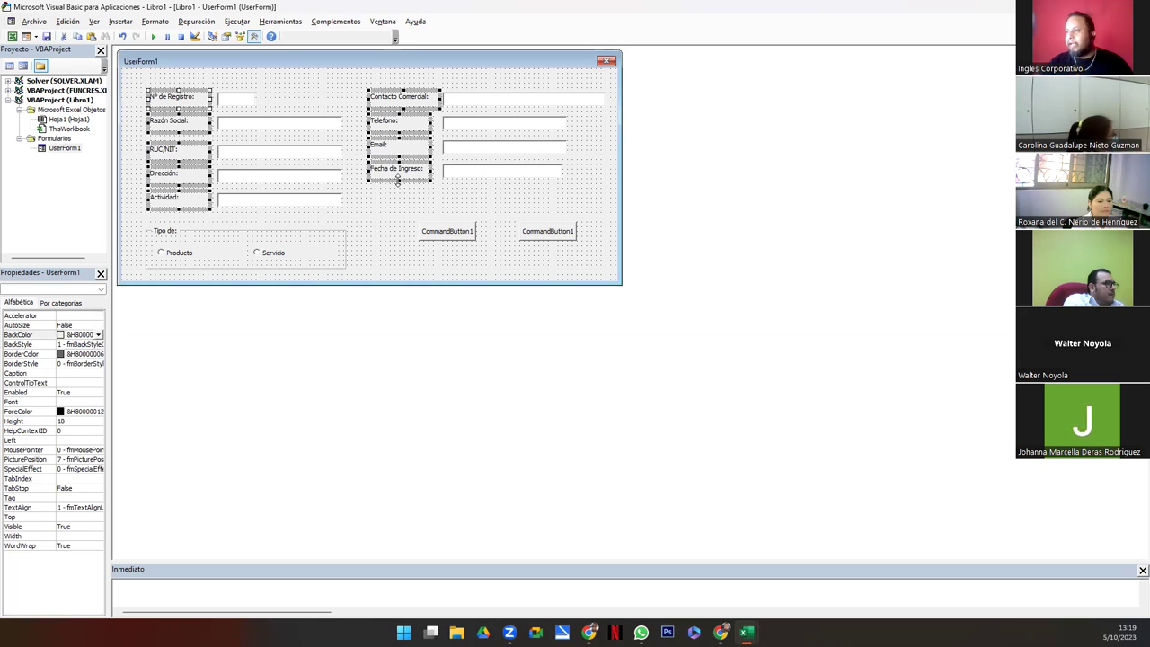
{"action": "left_click", "coordinate": [68, 402]}
{"action": "left_click", "coordinate": [99, 402]}
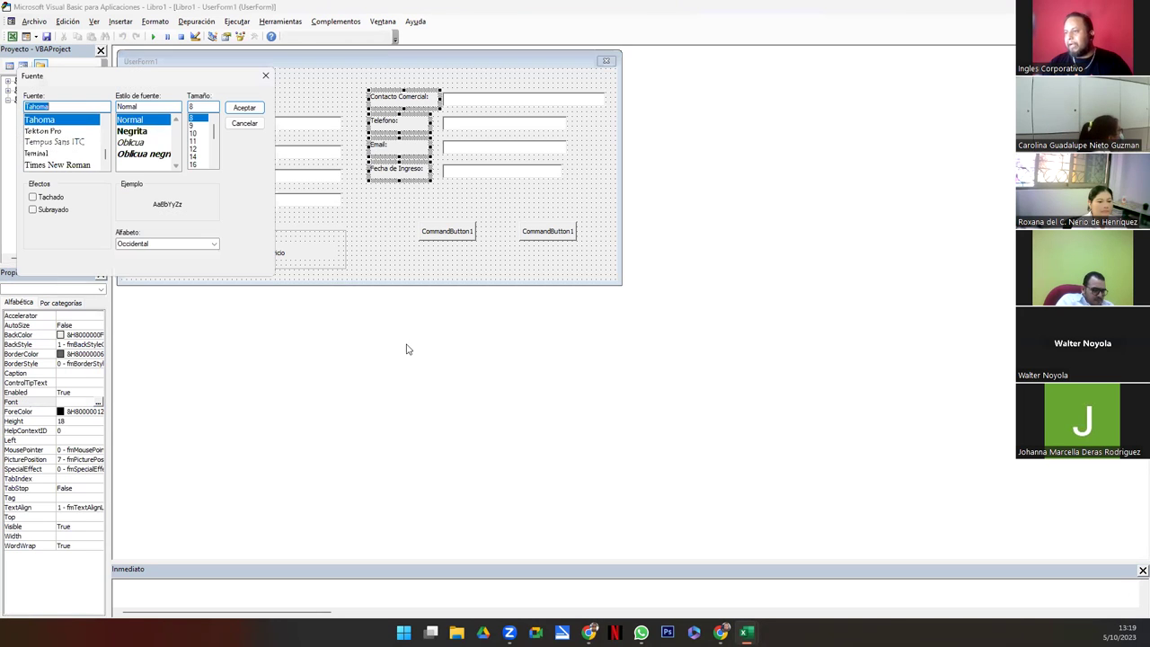
{"action": "left_click", "coordinate": [195, 141]}
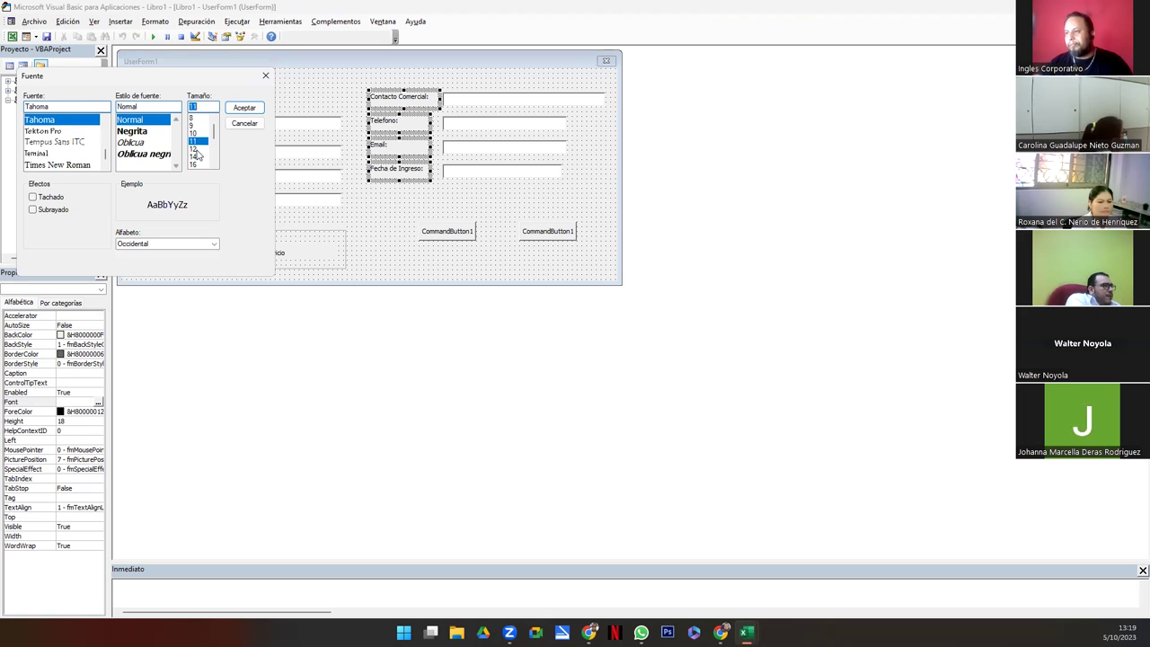
{"action": "left_click", "coordinate": [193, 133]}
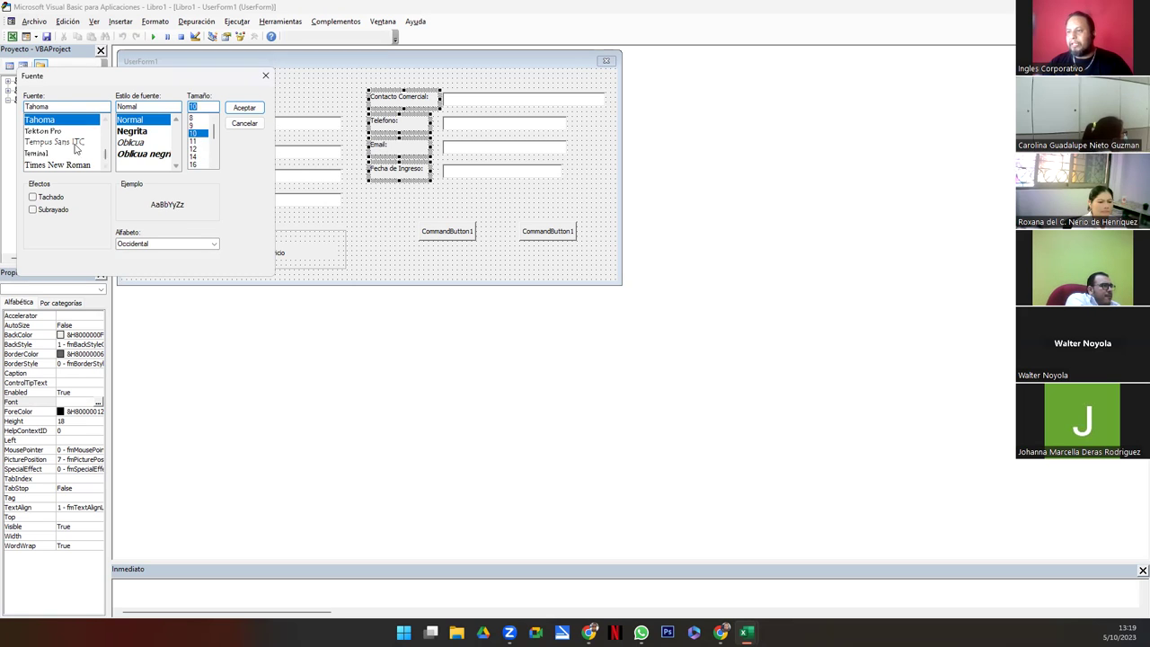
{"action": "left_click", "coordinate": [49, 165]}
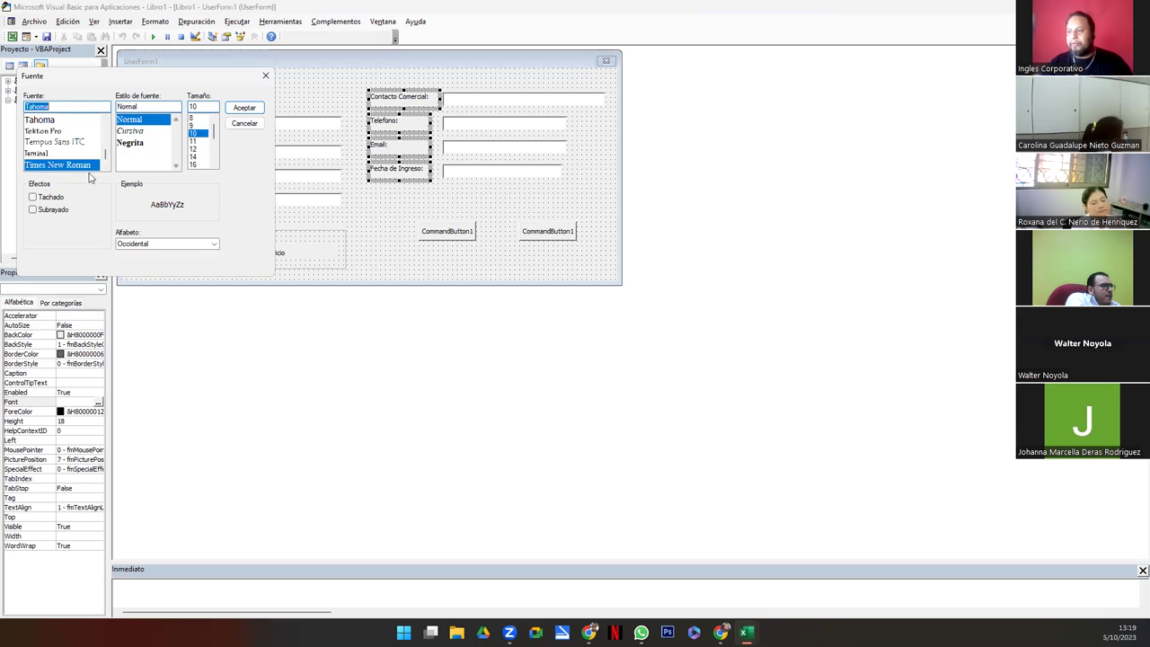
{"action": "left_click", "coordinate": [130, 142]}
{"action": "left_click", "coordinate": [242, 109]}
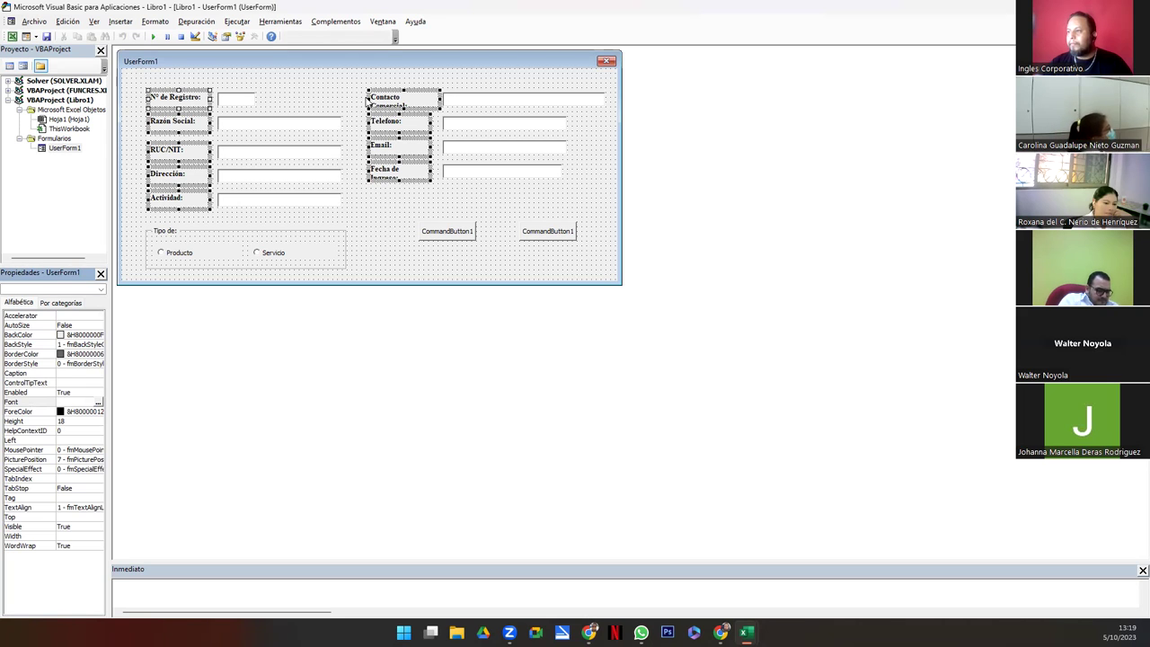
{"action": "left_click_drag", "start_coordinate": [367, 101], "coordinate": [353, 101]}
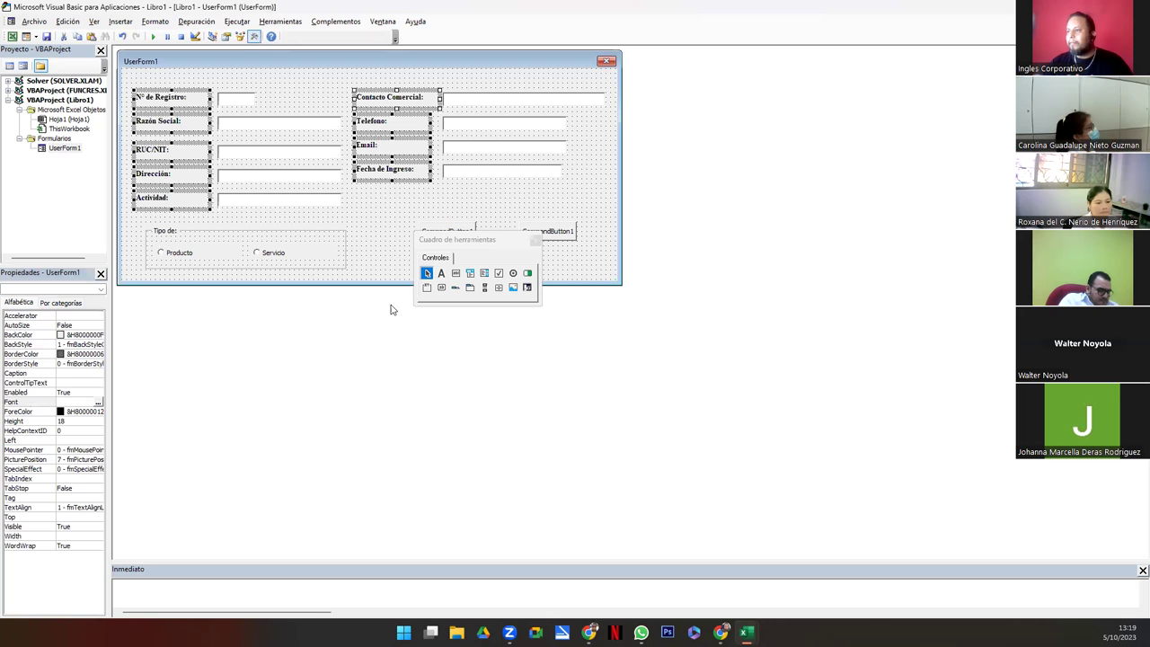
Step: Move the Tipo de frame slightly to the left
{"action": "left_click", "coordinate": [365, 264]}
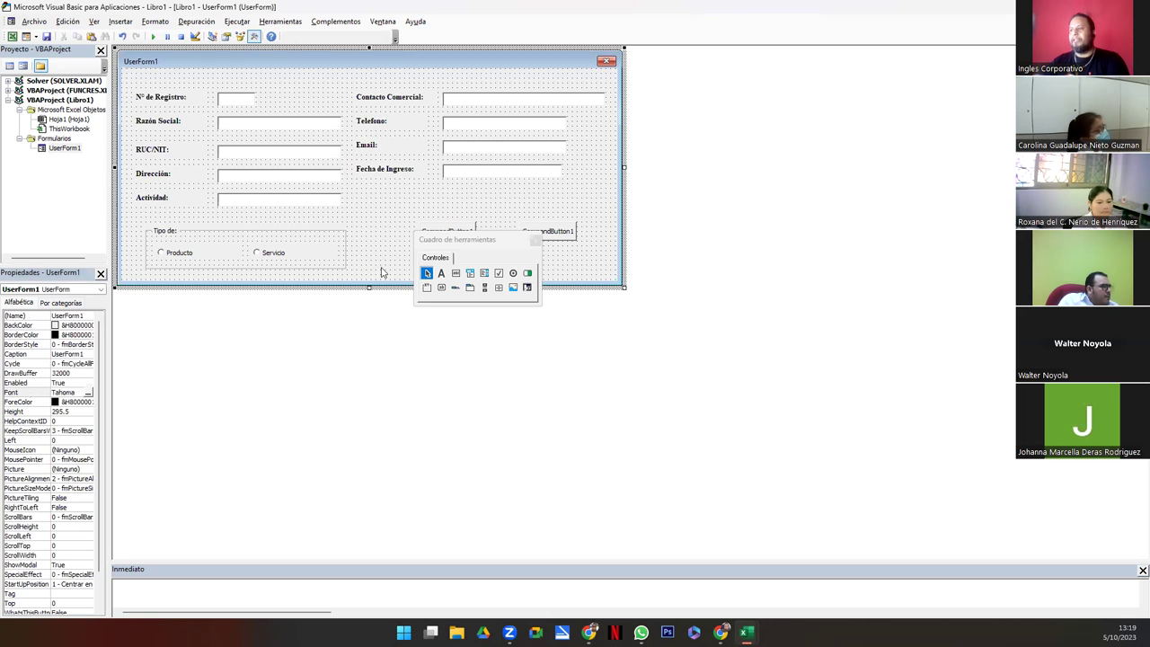
{"action": "left_click_drag", "start_coordinate": [497, 240], "coordinate": [409, 333]}
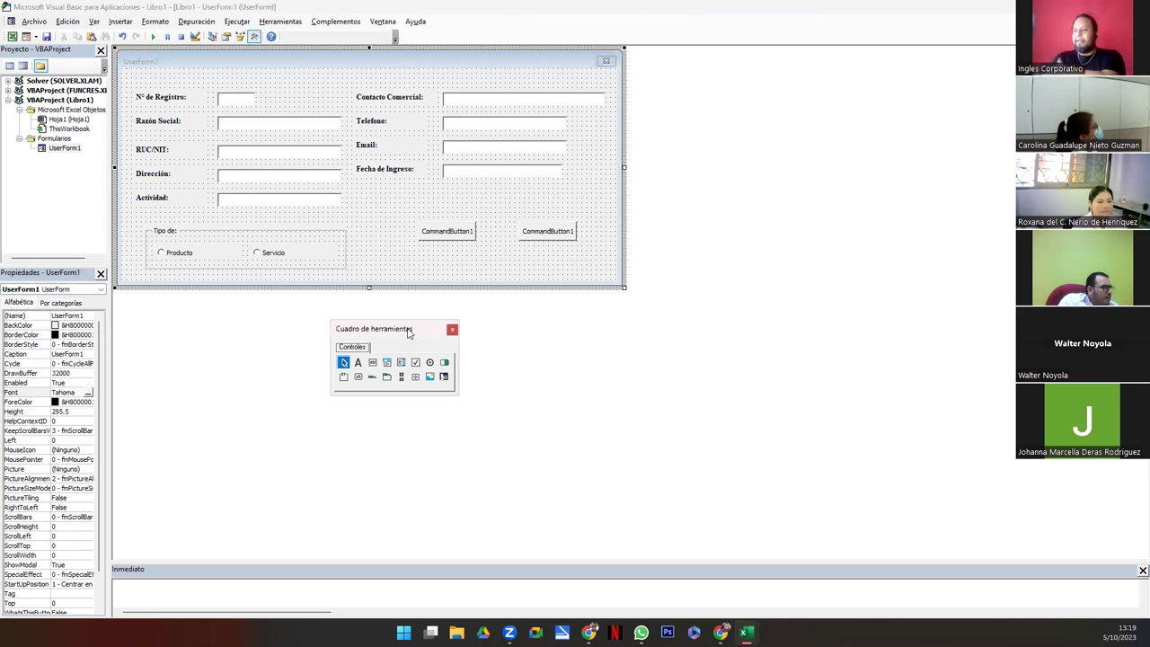
{"action": "left_click", "coordinate": [183, 235]}
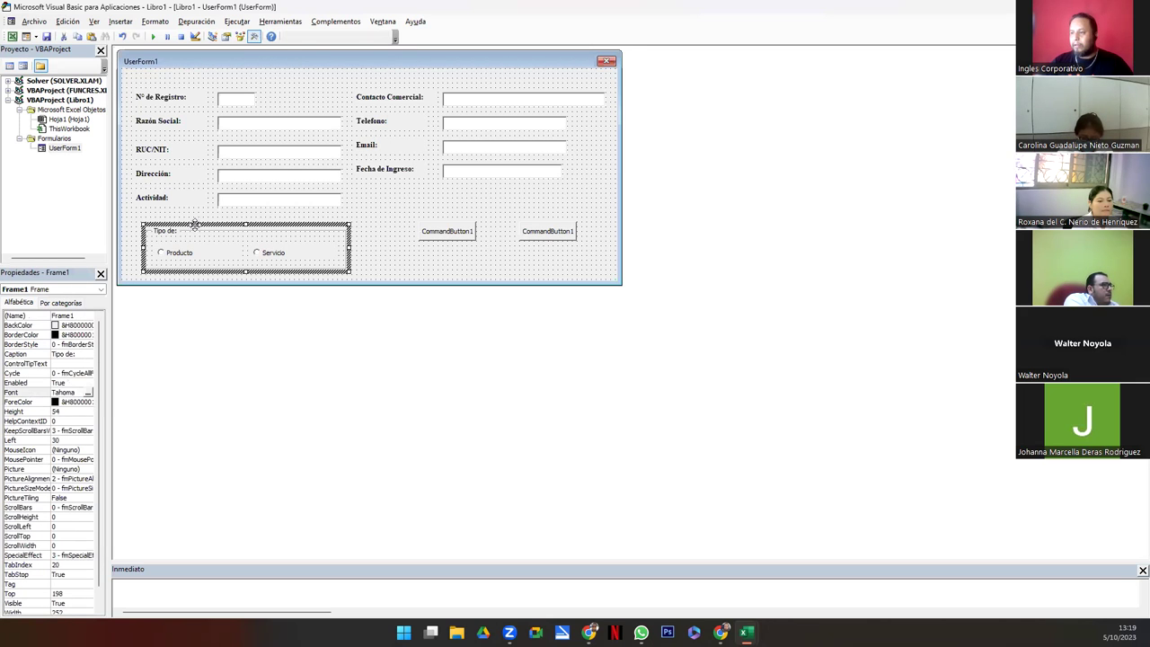
{"action": "left_click_drag", "start_coordinate": [199, 231], "coordinate": [190, 231]}
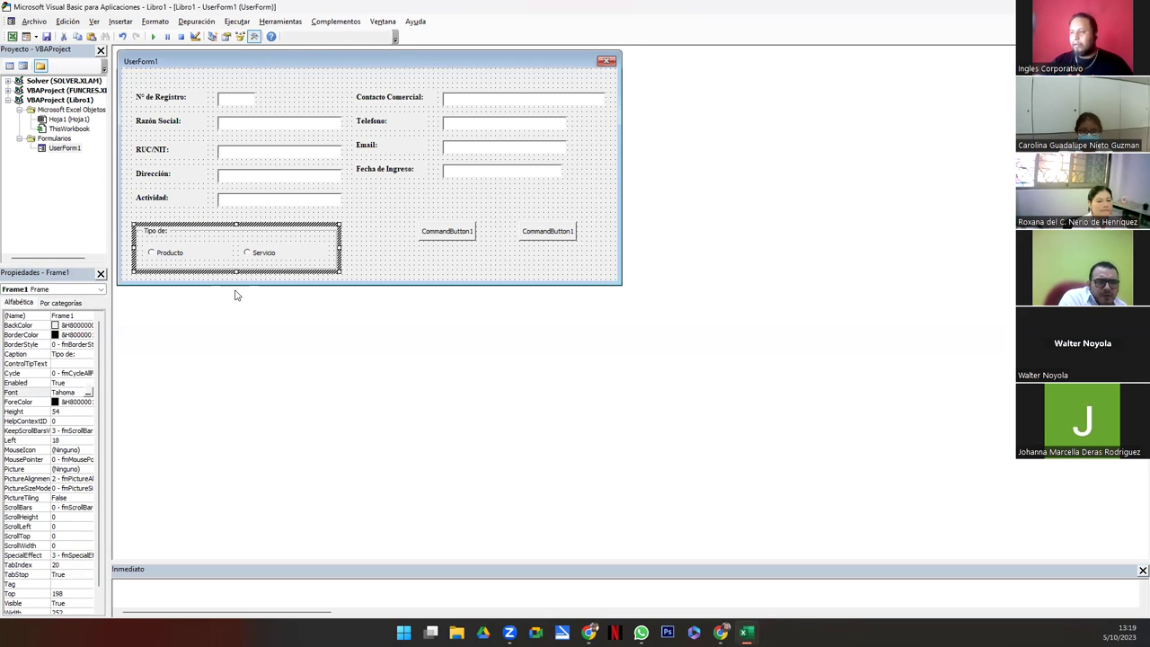
{"action": "left_click", "coordinate": [363, 260]}
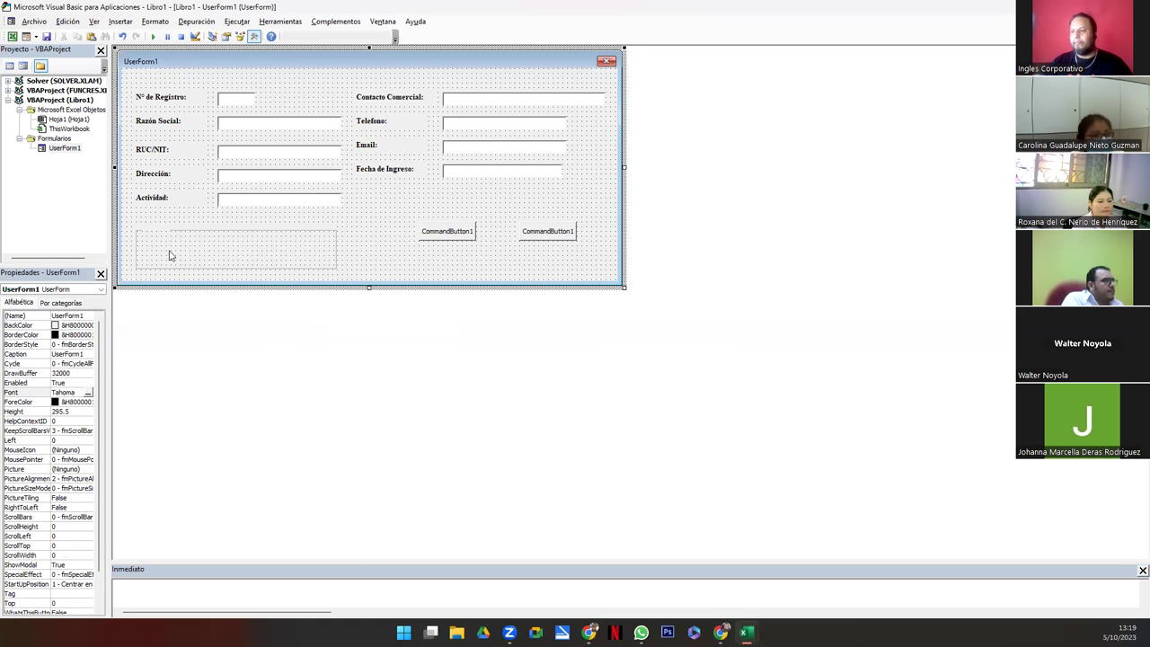
Step: Set the Producto and Servicio options to Times New Roman bold size 10
{"action": "left_click_drag", "start_coordinate": [146, 241], "coordinate": [283, 255]}
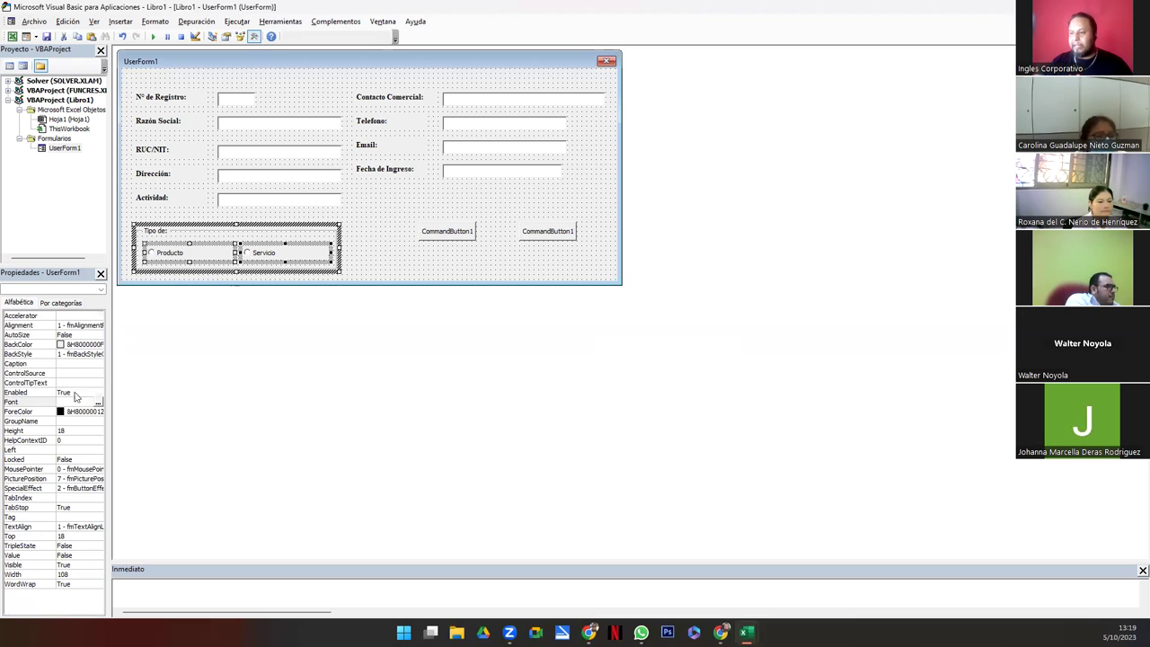
{"action": "left_click", "coordinate": [98, 403]}
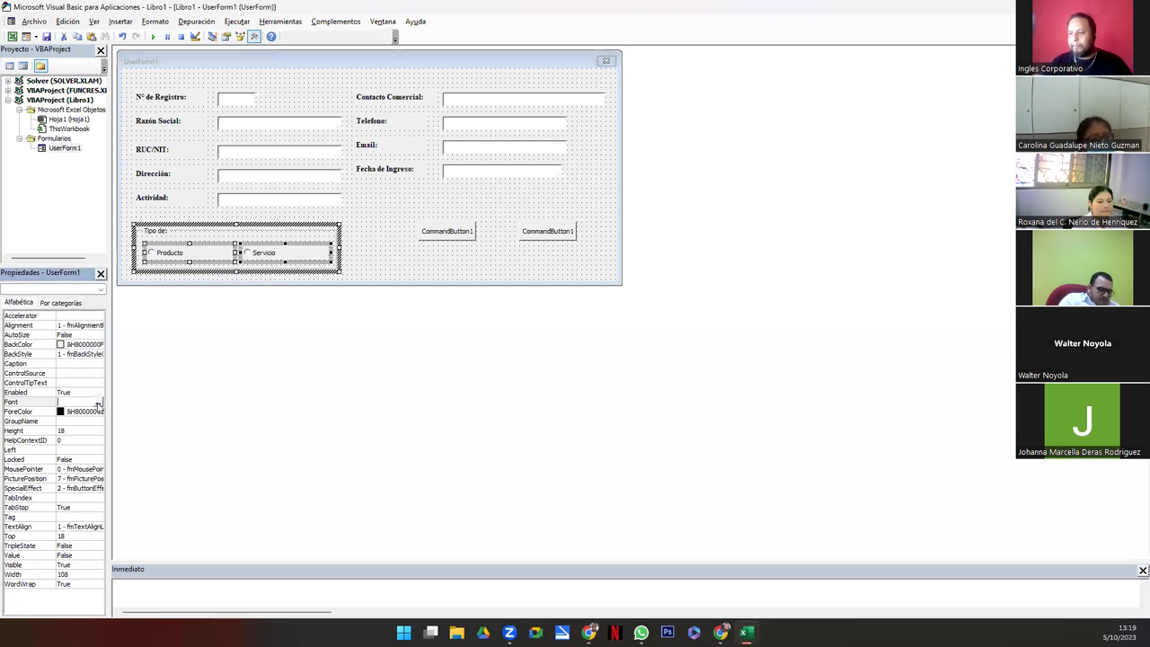
{"action": "left_click", "coordinate": [59, 164]}
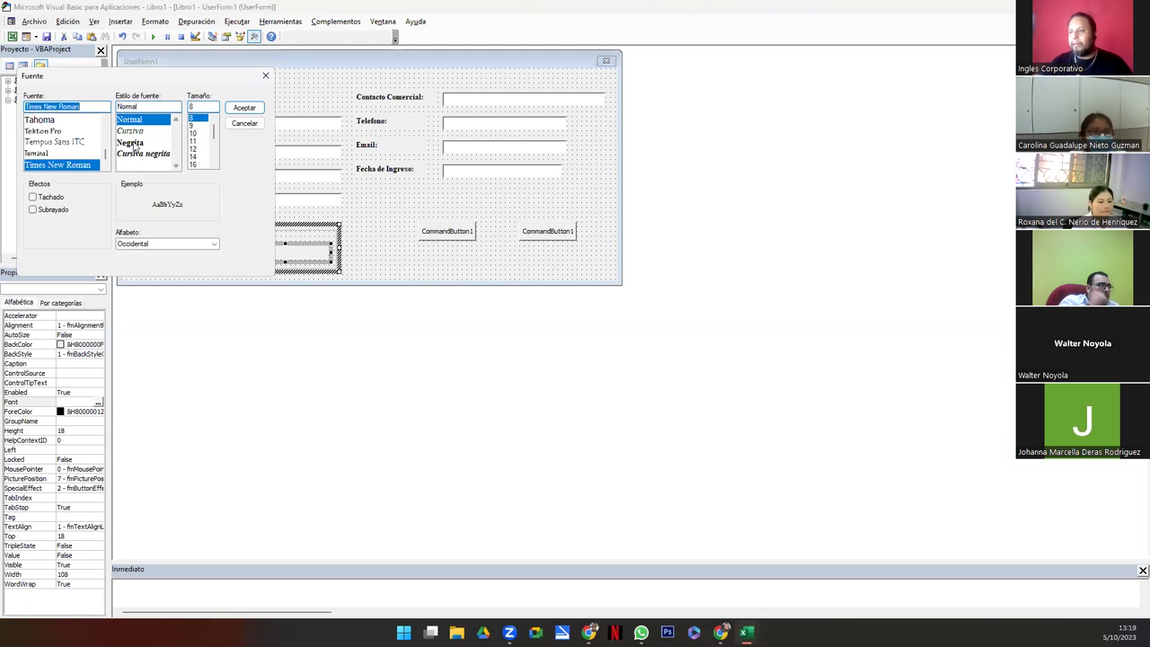
{"action": "left_click", "coordinate": [130, 142]}
{"action": "left_click", "coordinate": [192, 133]}
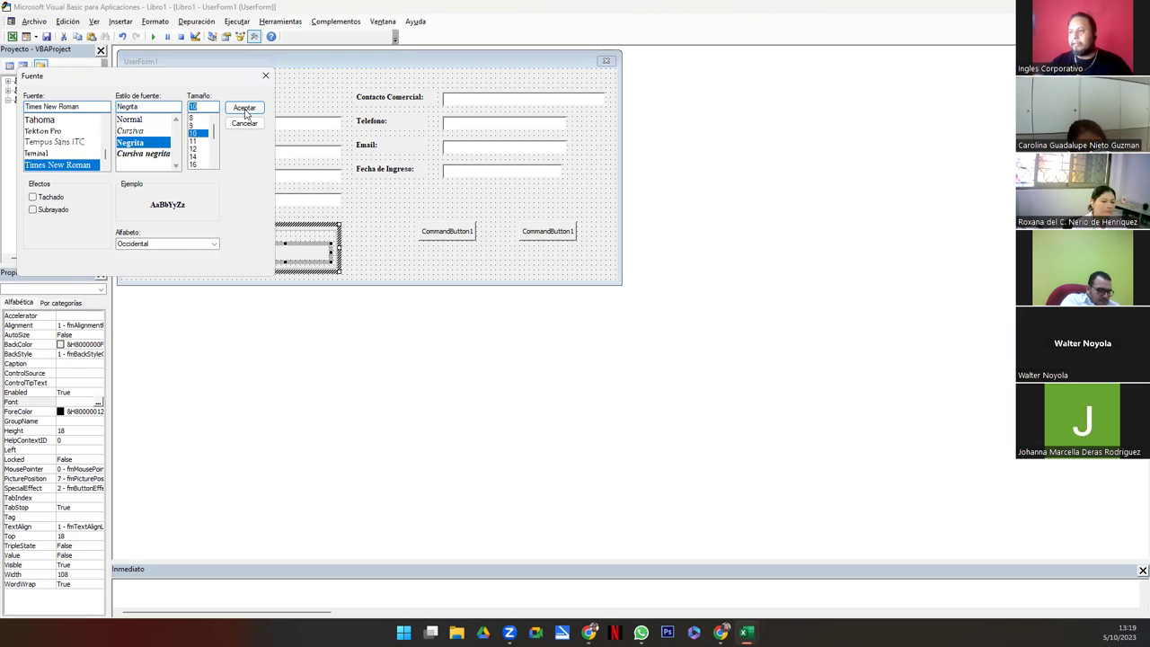
{"action": "left_click", "coordinate": [244, 107]}
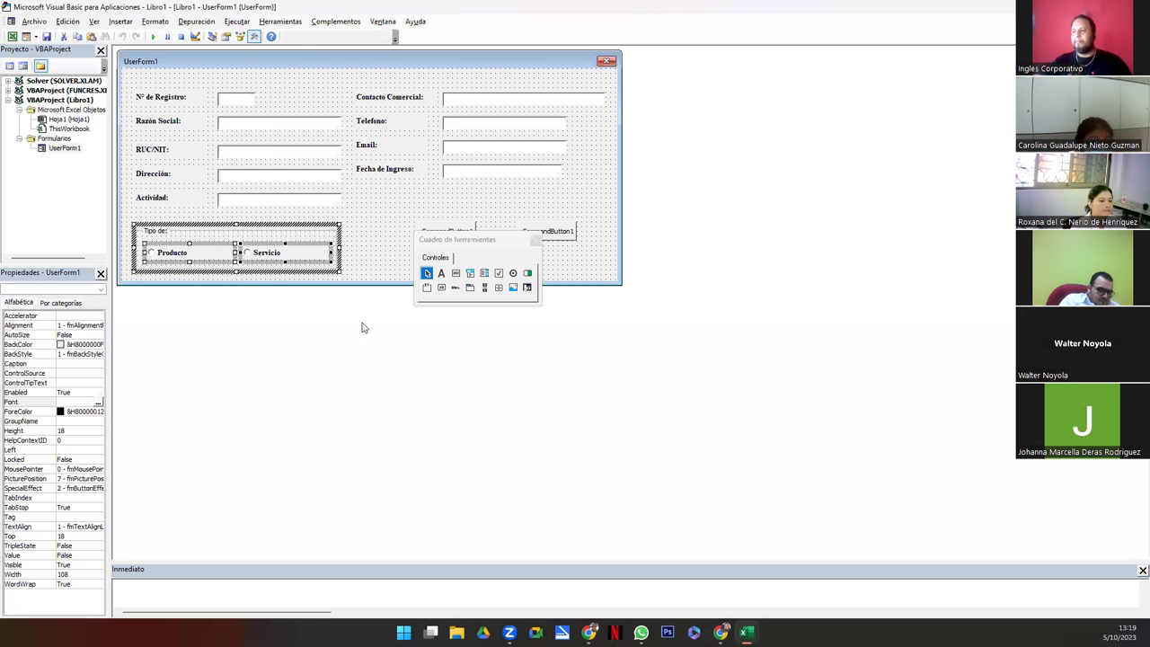
{"action": "left_click", "coordinate": [384, 239]}
{"action": "left_click", "coordinate": [461, 227]}
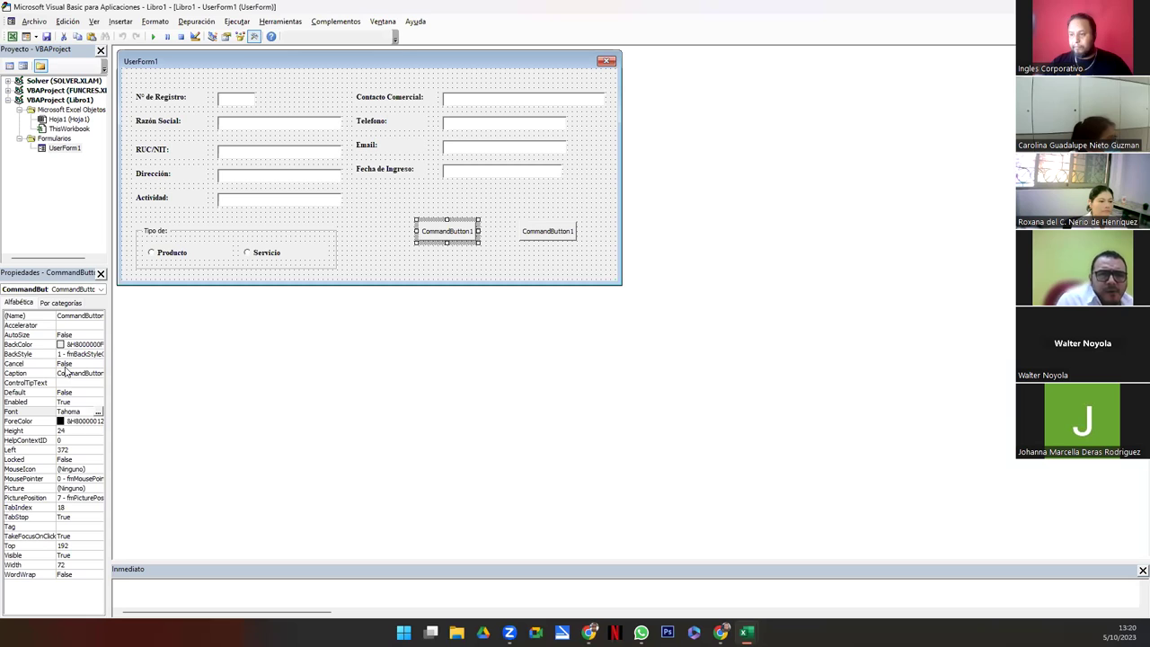
Step: Caption the two command buttons 'Registrar Datos' and 'Cancelar'
{"action": "left_click", "coordinate": [66, 372]}
{"action": "double_click", "coordinate": [69, 374]}
{"action": "type", "text": "Registrar"}
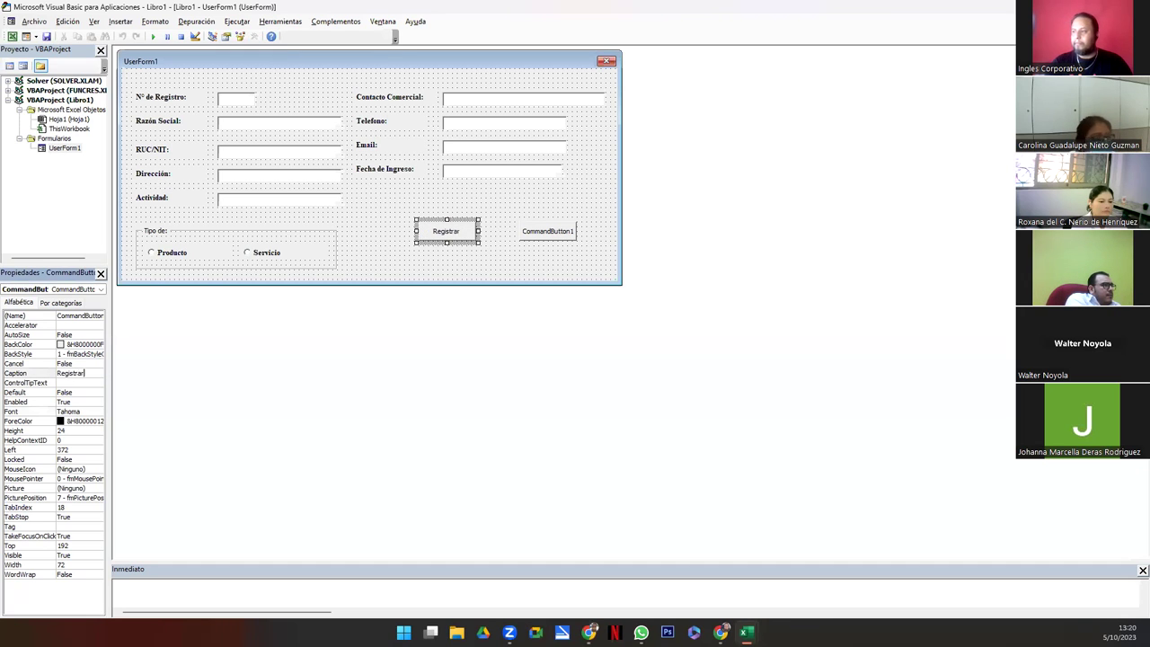
{"action": "type", "text": "tos"}
{"action": "key", "text": "Return"}
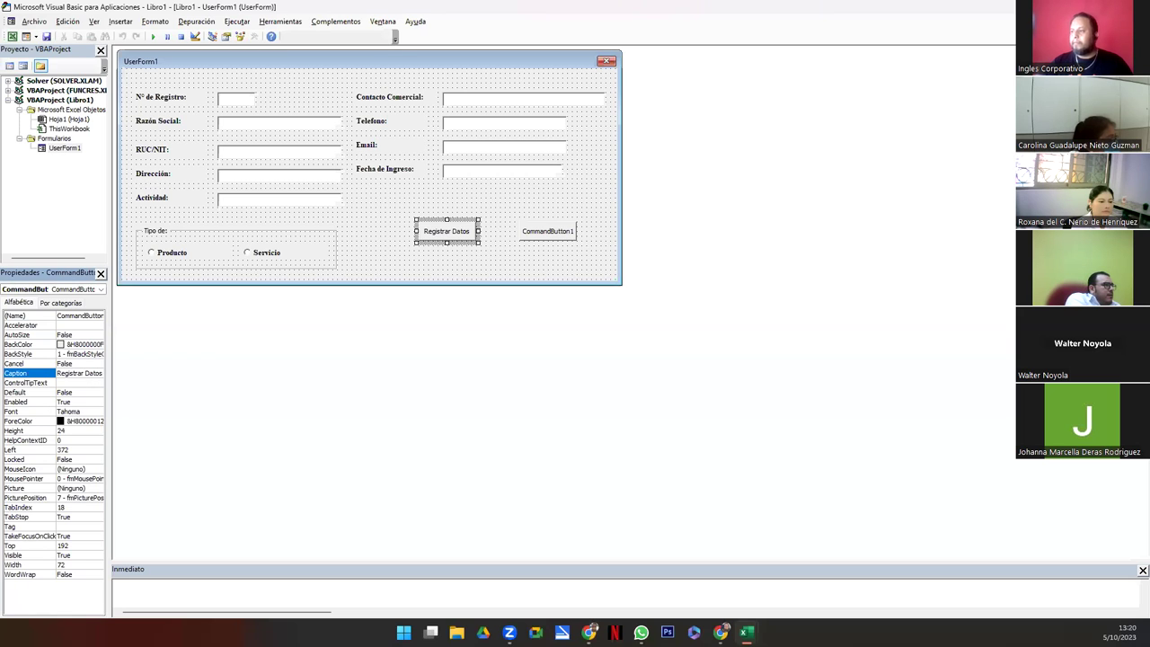
{"action": "left_click", "coordinate": [549, 232]}
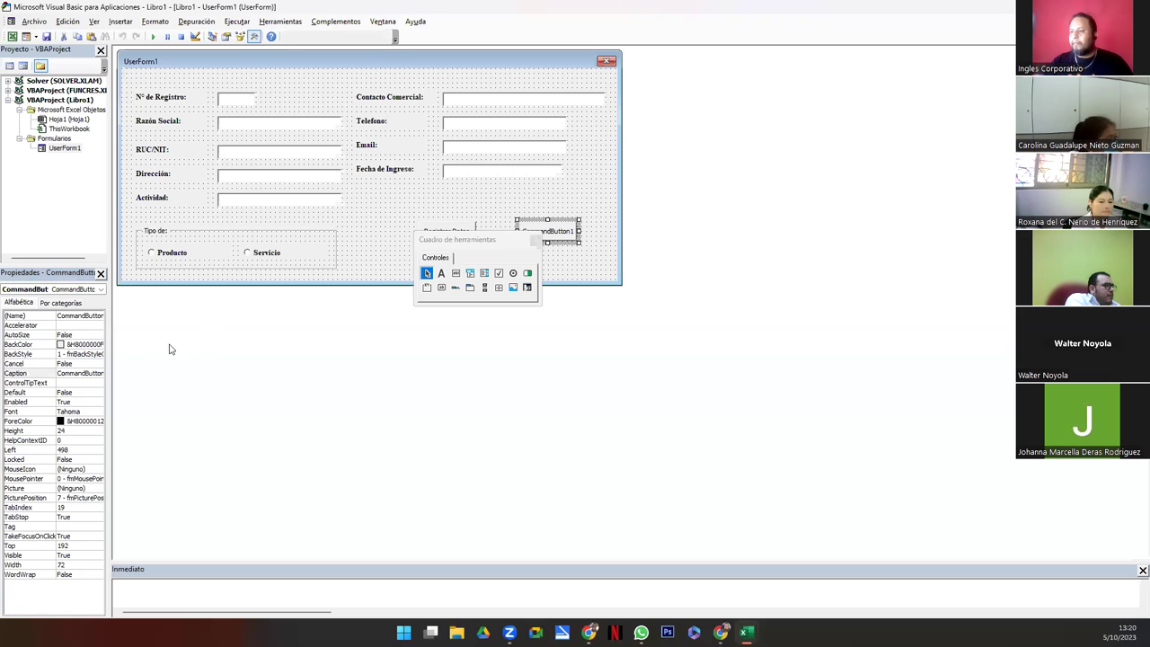
{"action": "left_click", "coordinate": [79, 372]}
{"action": "type", "text": "C"}
{"action": "type", "text": "r"}
{"action": "key", "text": "Return"}
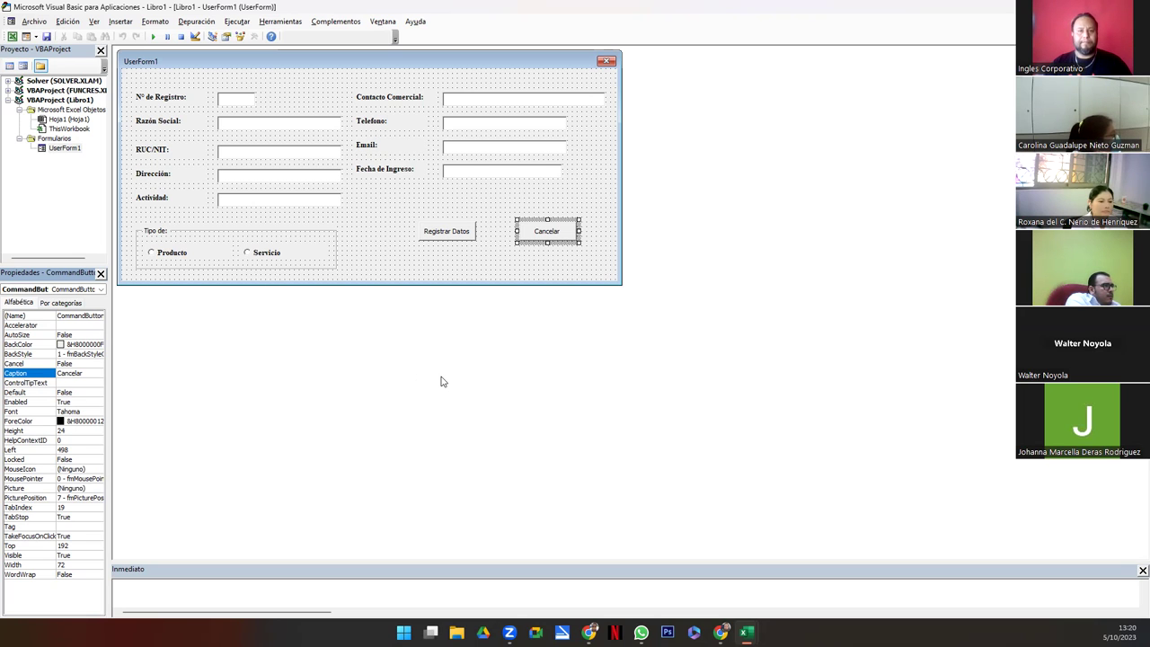
Step: Widen both buttons leftward and make them taller, to 102 by 54
{"action": "left_click", "coordinate": [450, 232], "text": "ctrl"}
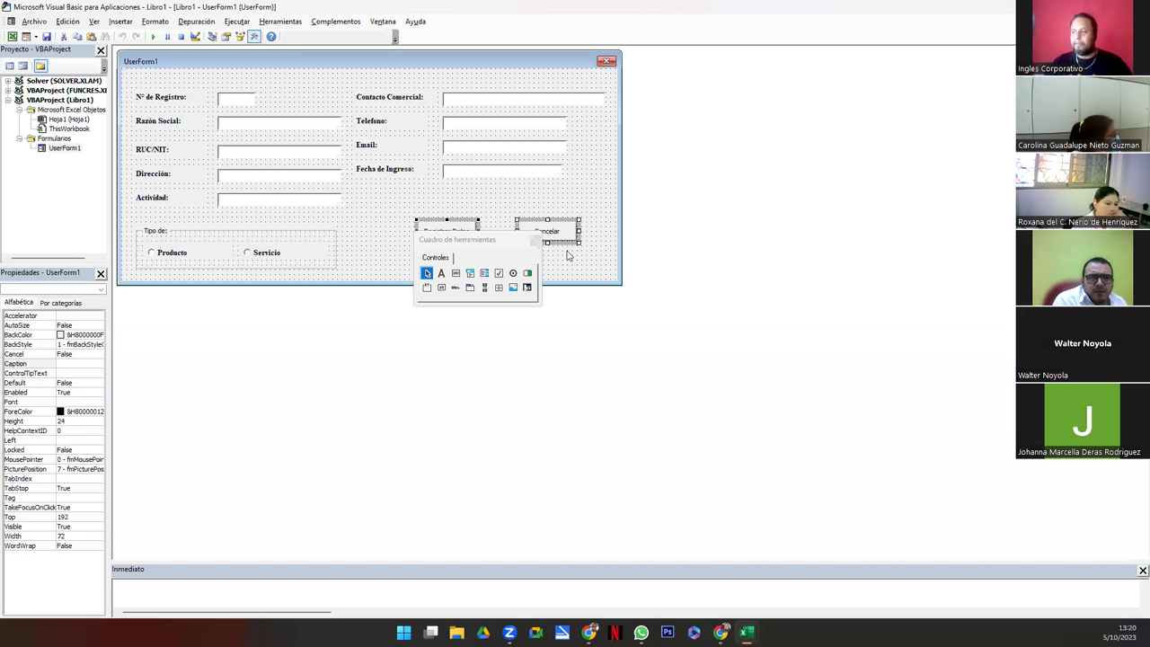
{"action": "left_click_drag", "start_coordinate": [517, 239], "coordinate": [543, 379]}
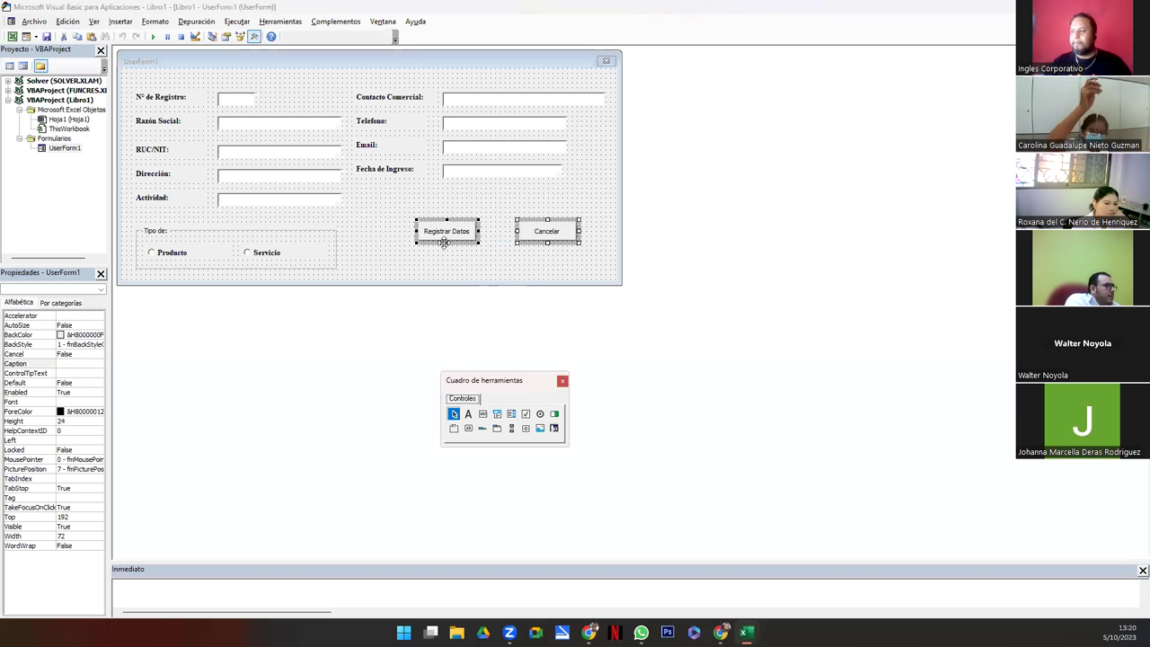
{"action": "left_click", "coordinate": [401, 232]}
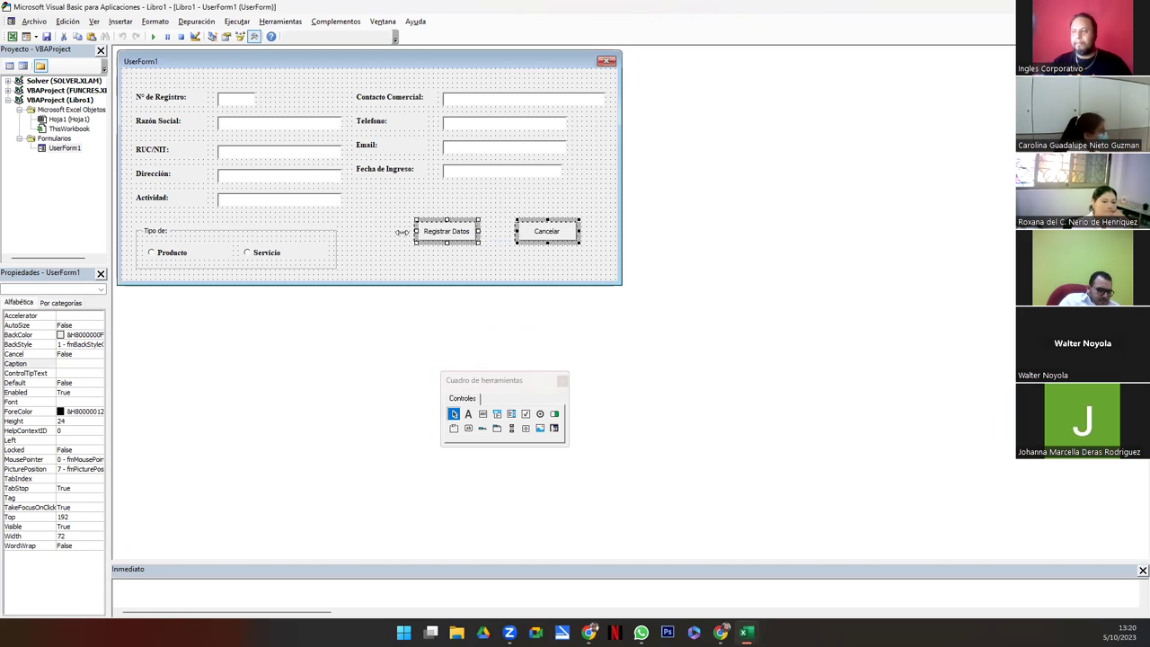
{"action": "left_click_drag", "start_coordinate": [402, 232], "coordinate": [382, 231]}
{"action": "left_click", "coordinate": [438, 250]}
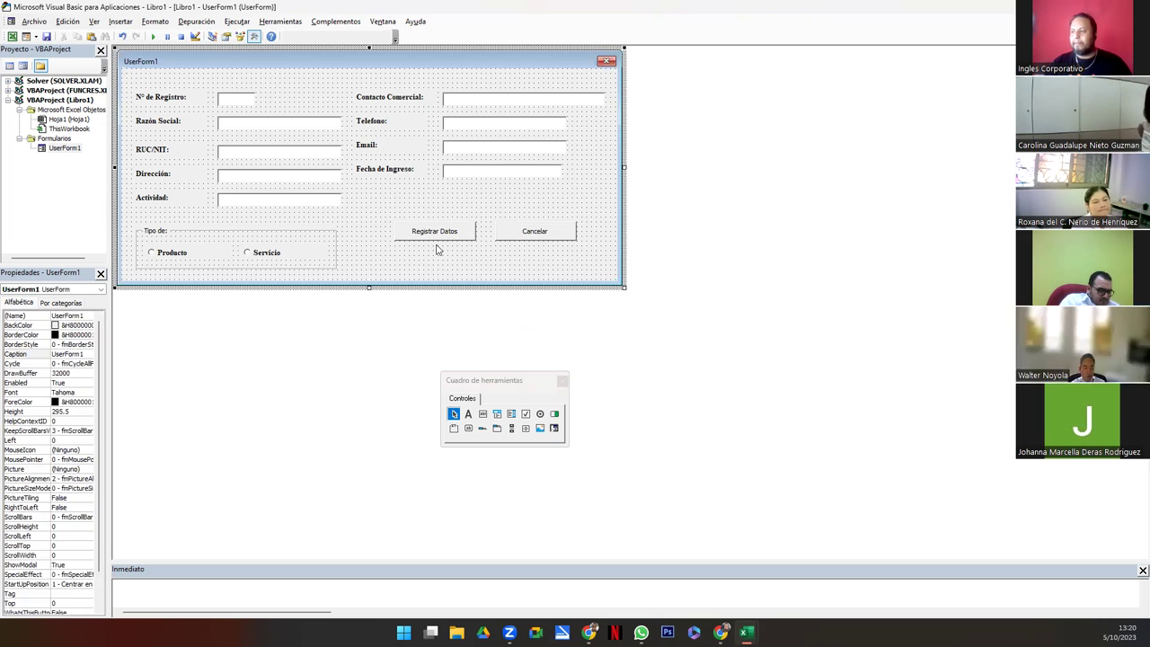
{"action": "left_click", "coordinate": [436, 233]}
{"action": "left_click", "coordinate": [535, 237], "text": "ctrl"}
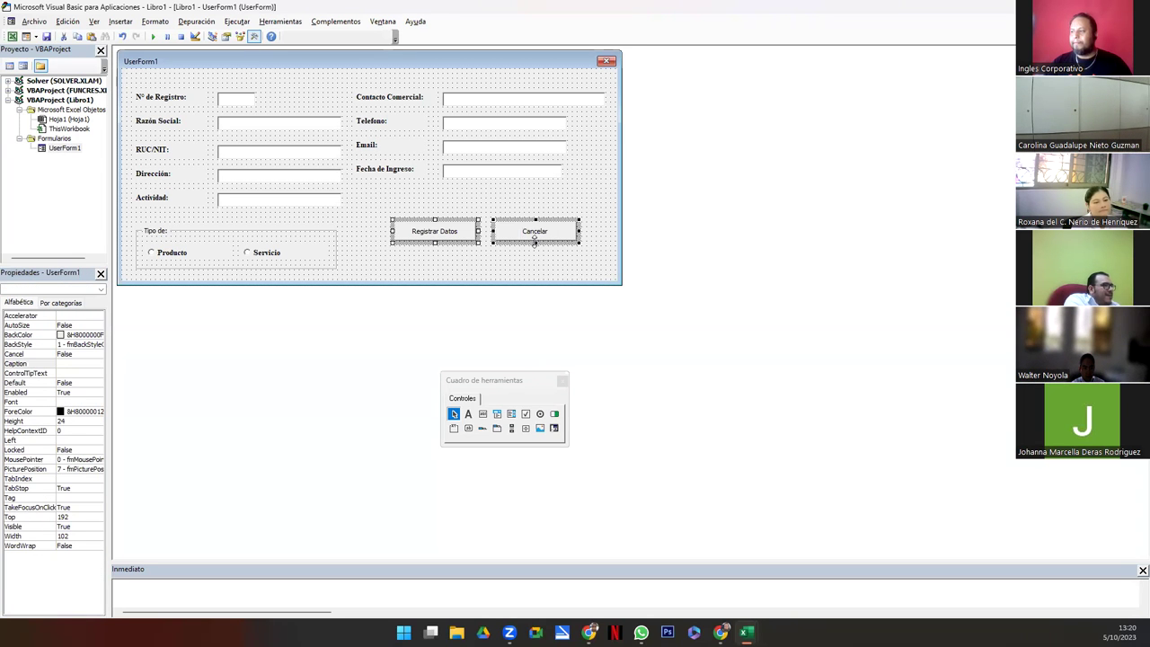
{"action": "left_click_drag", "start_coordinate": [537, 243], "coordinate": [536, 267]}
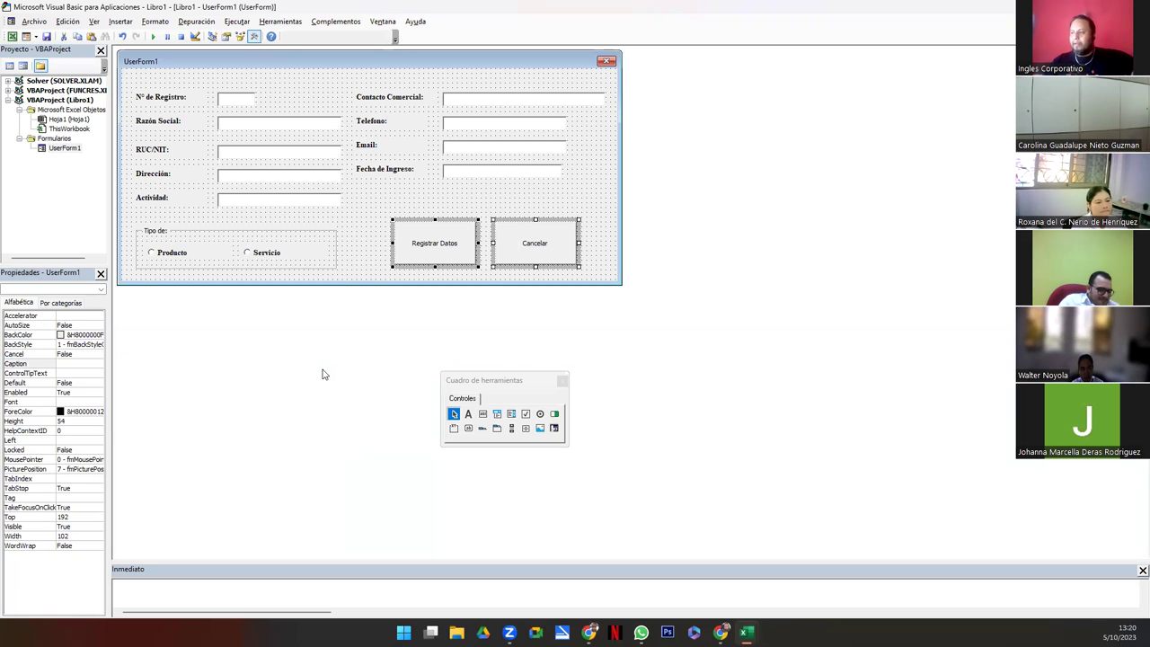
Step: Set the Registrar Datos and Cancelar captions to bold Times New Roman, size 12
{"action": "left_click", "coordinate": [99, 404]}
{"action": "left_click", "coordinate": [97, 402]}
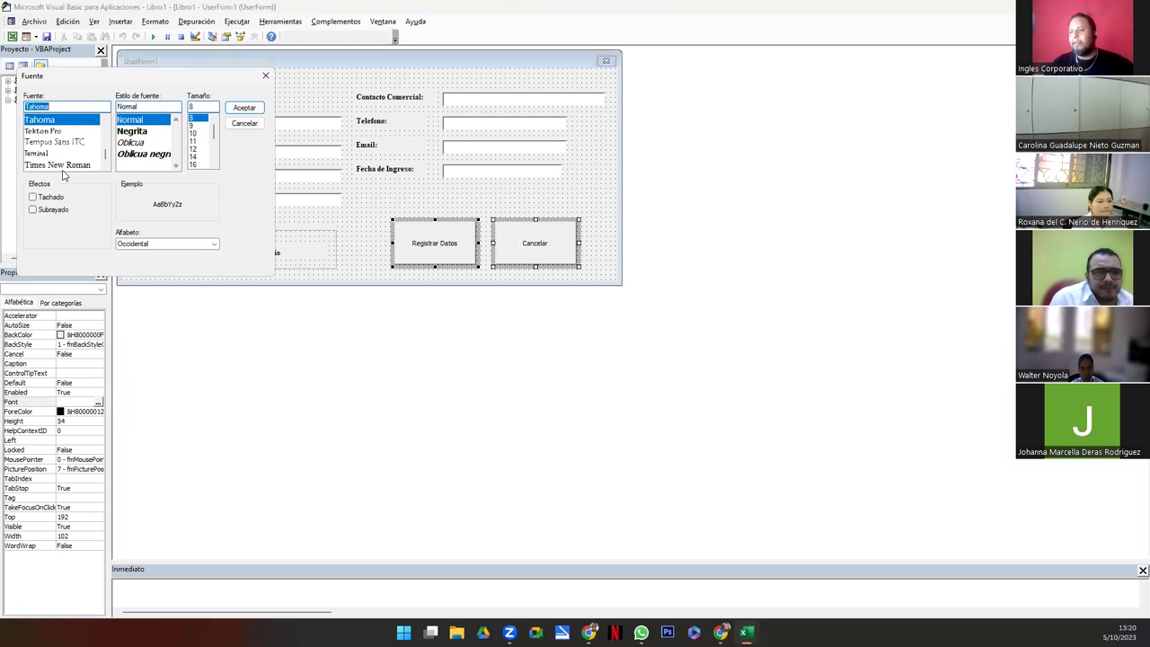
{"action": "left_click", "coordinate": [57, 165]}
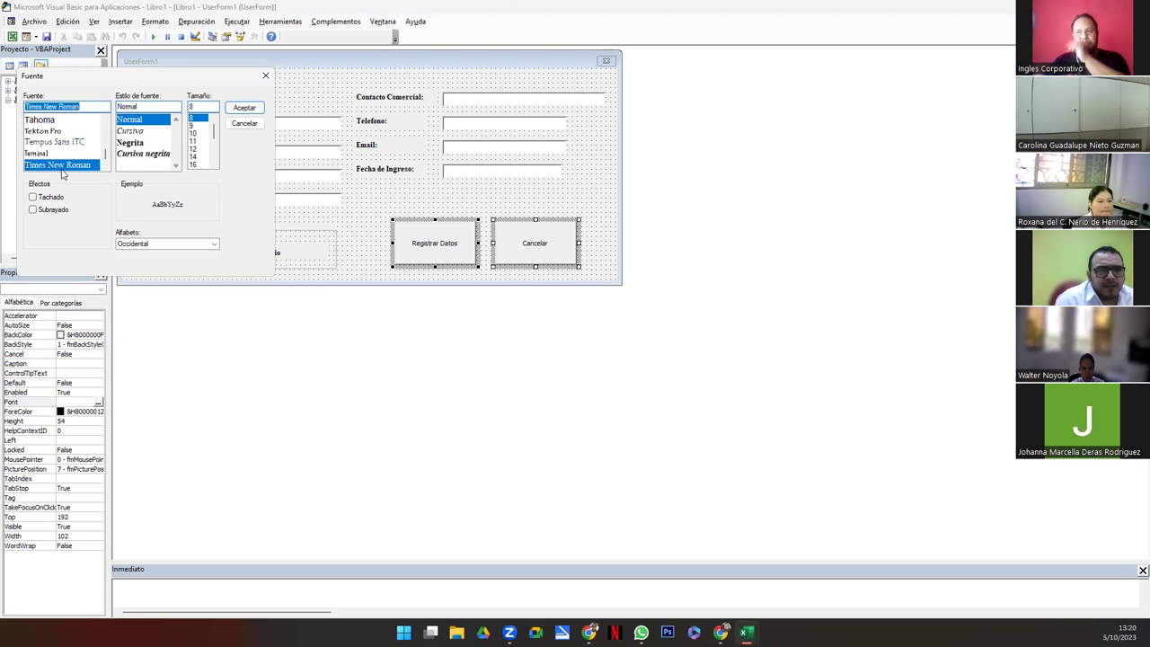
{"action": "left_click", "coordinate": [129, 142]}
{"action": "left_click", "coordinate": [193, 148]}
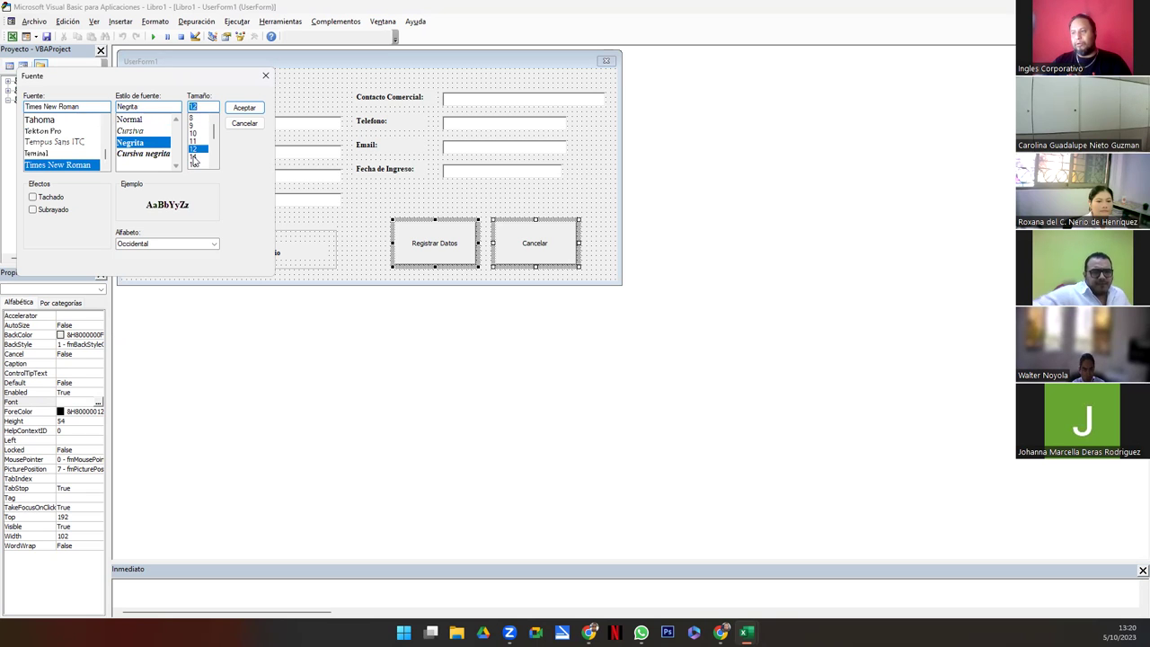
{"action": "left_click", "coordinate": [259, 108]}
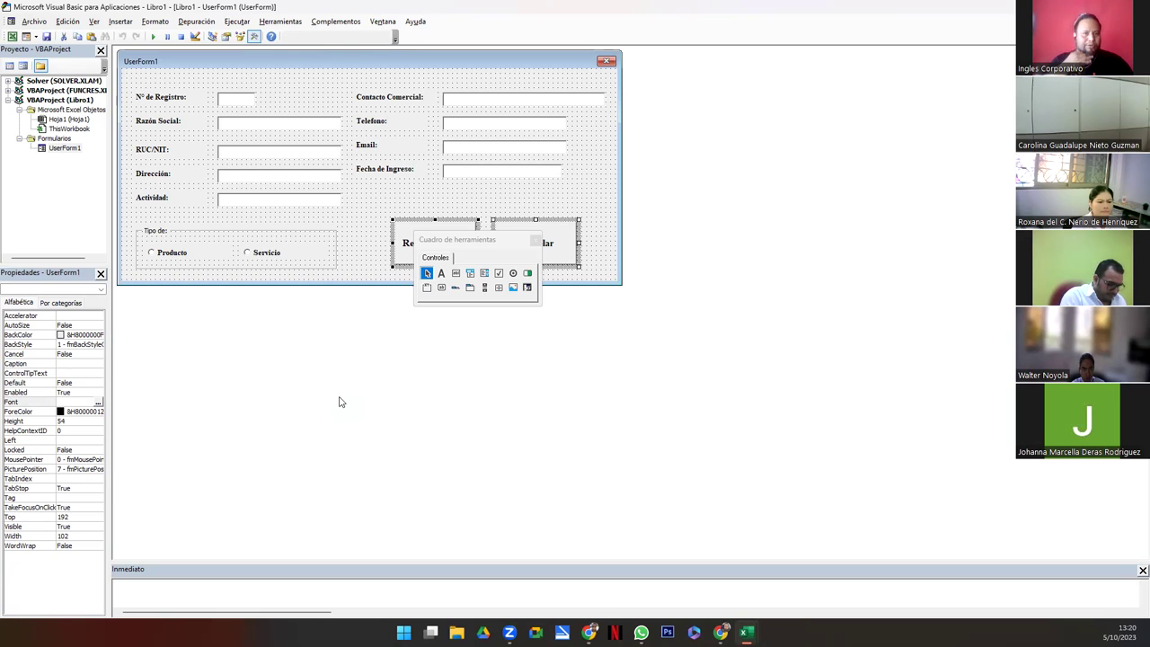
{"action": "left_click", "coordinate": [93, 412]}
{"action": "left_click", "coordinate": [98, 412]}
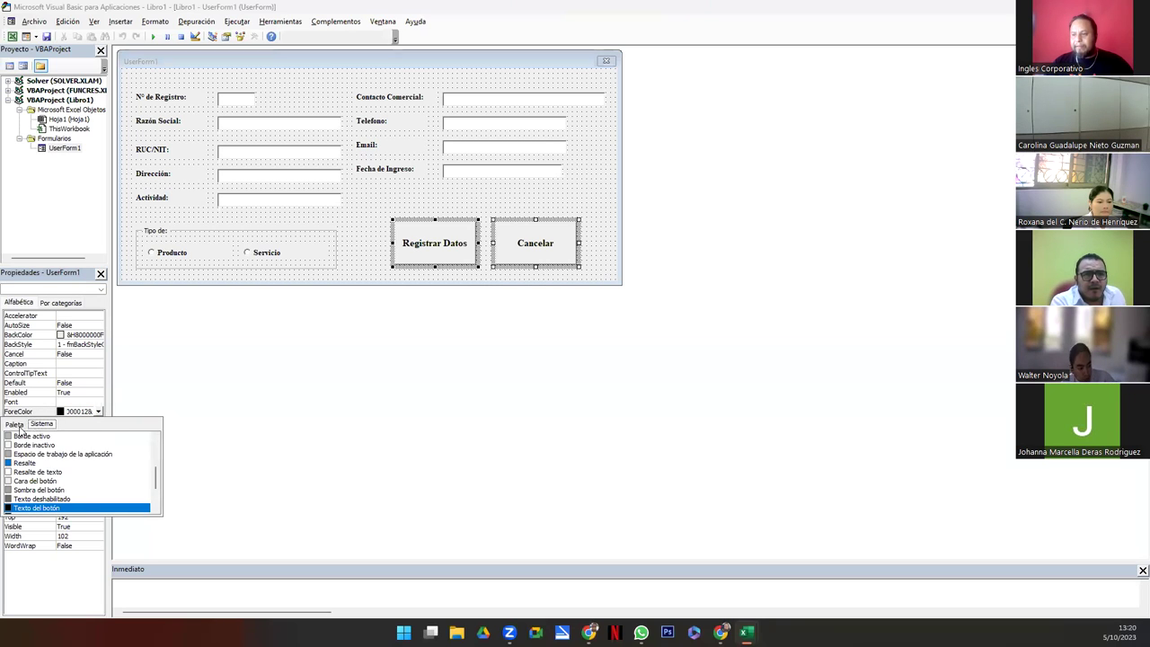
Step: Try cyan and then dark blue from the palette as the button caption colour
{"action": "left_click", "coordinate": [14, 424]}
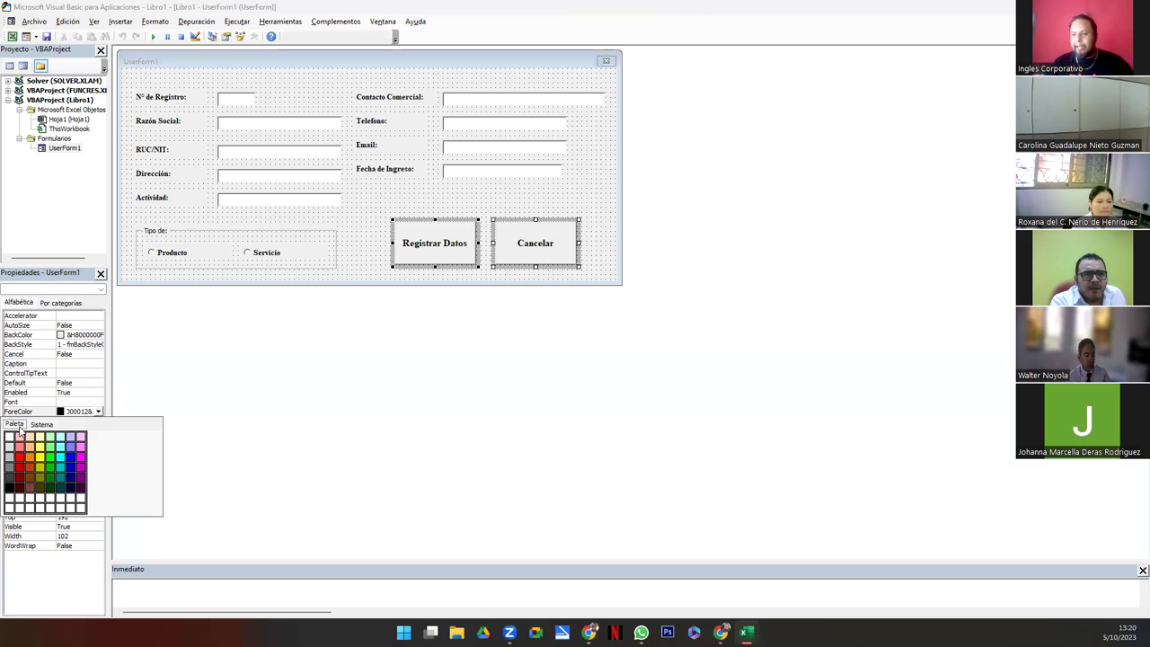
{"action": "left_click", "coordinate": [60, 458]}
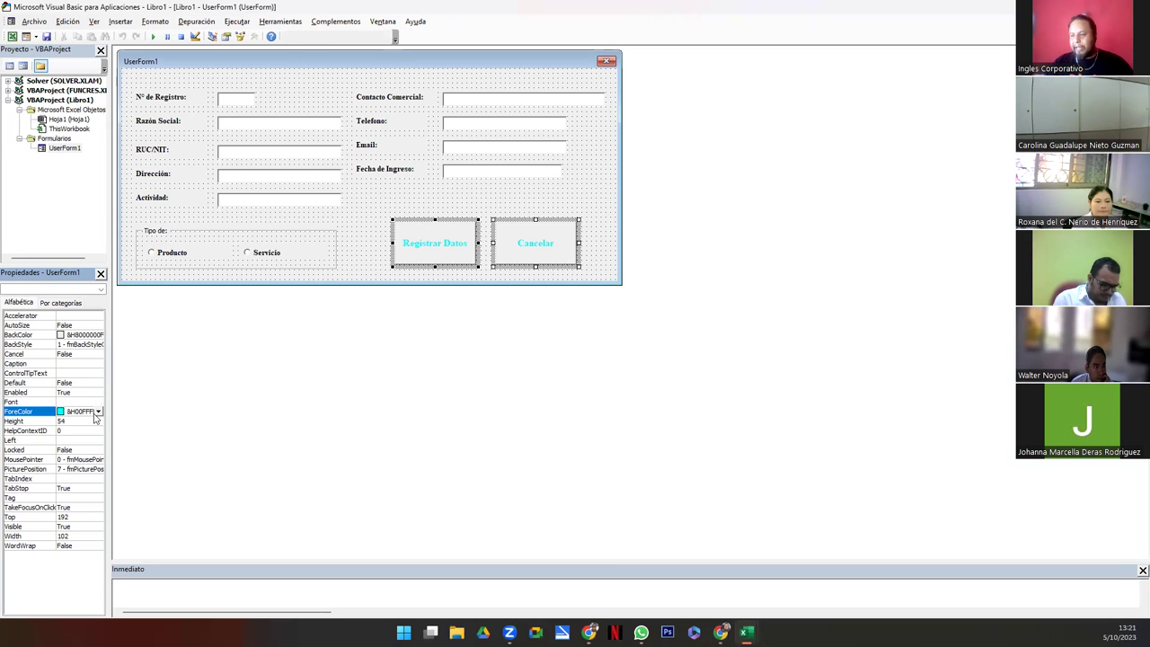
{"action": "left_click", "coordinate": [100, 412]}
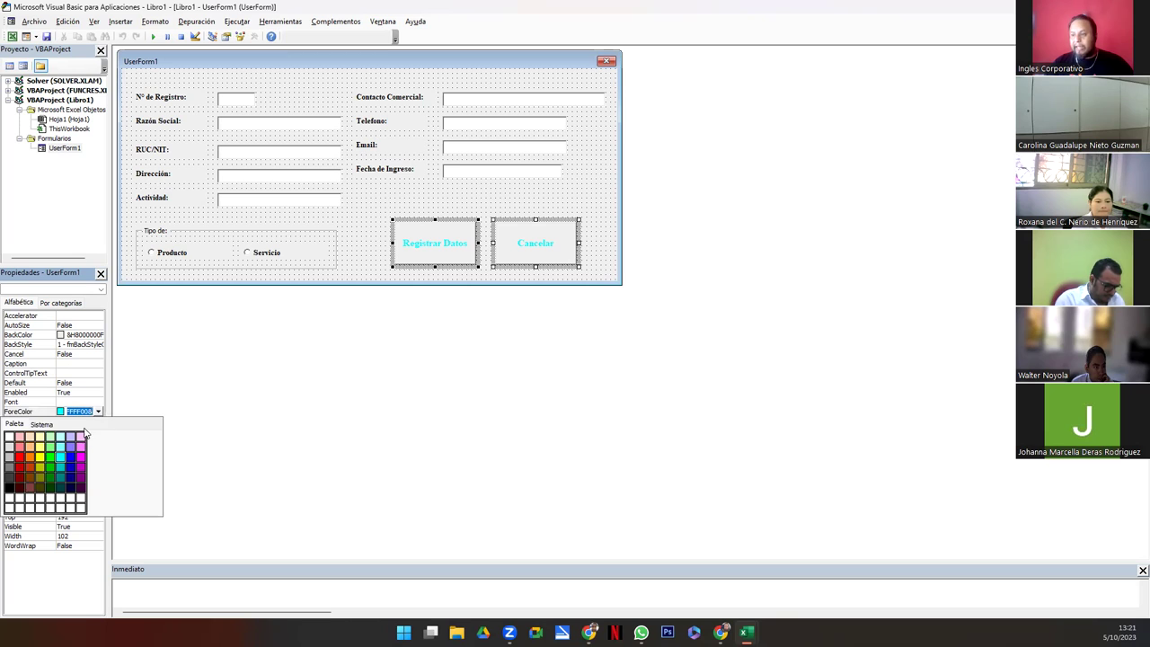
{"action": "left_click", "coordinate": [75, 458]}
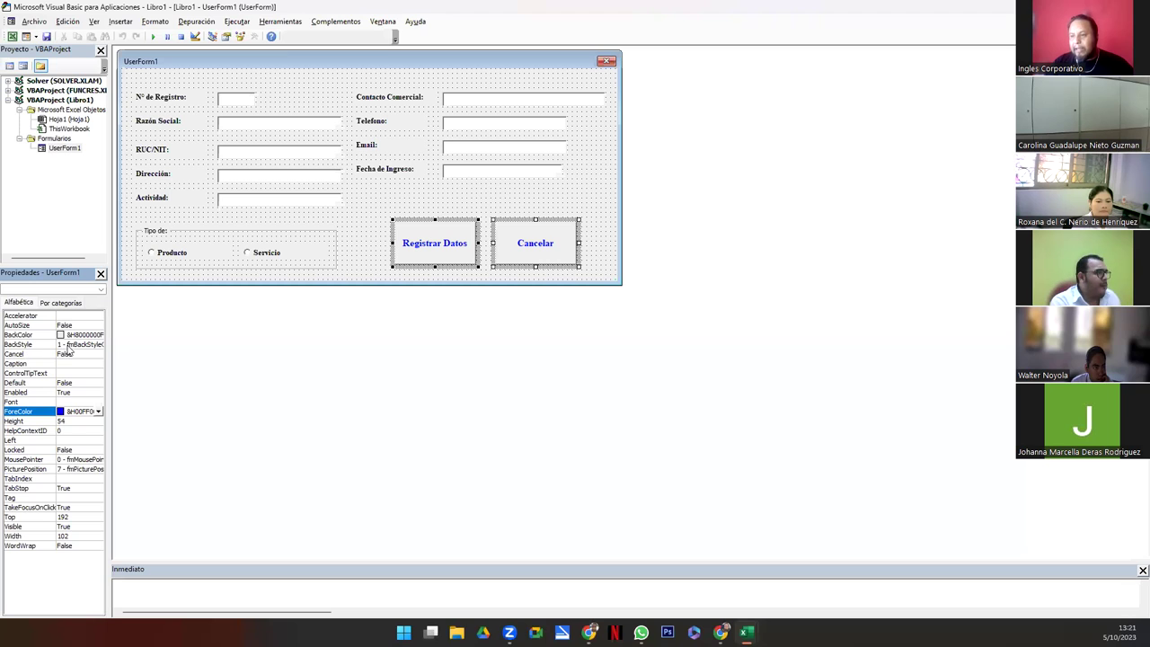
Step: Give both buttons a dark red background, after trying yellow from the palette
{"action": "left_click", "coordinate": [80, 334]}
{"action": "left_click", "coordinate": [81, 334]}
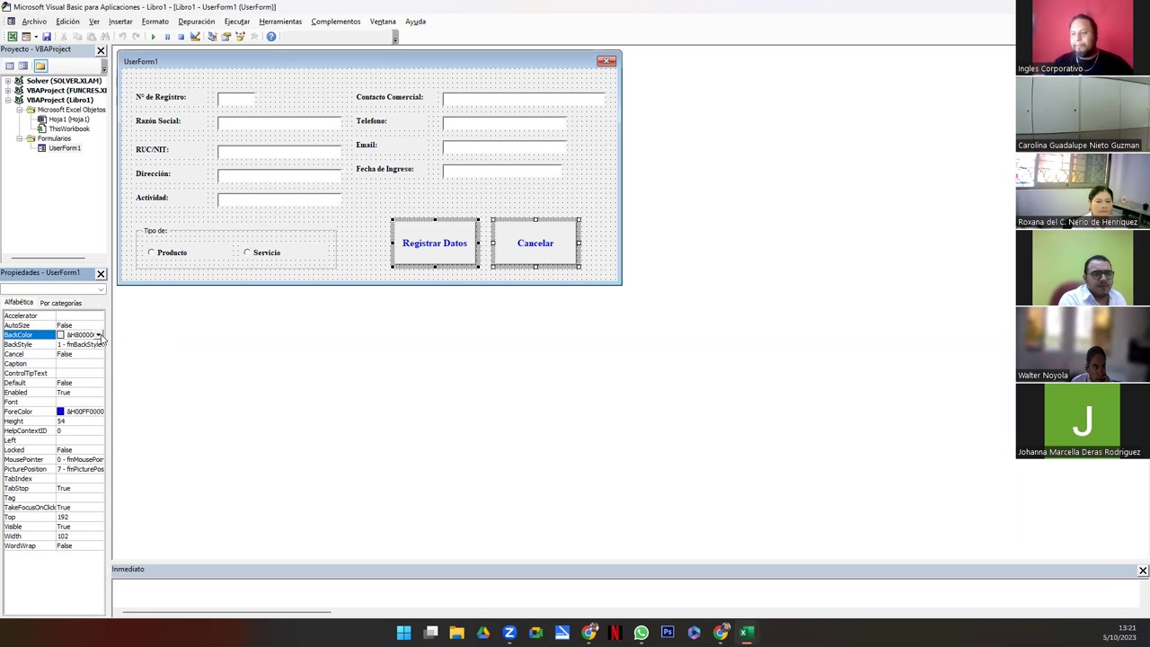
{"action": "left_click", "coordinate": [101, 337]}
{"action": "left_click", "coordinate": [105, 355]}
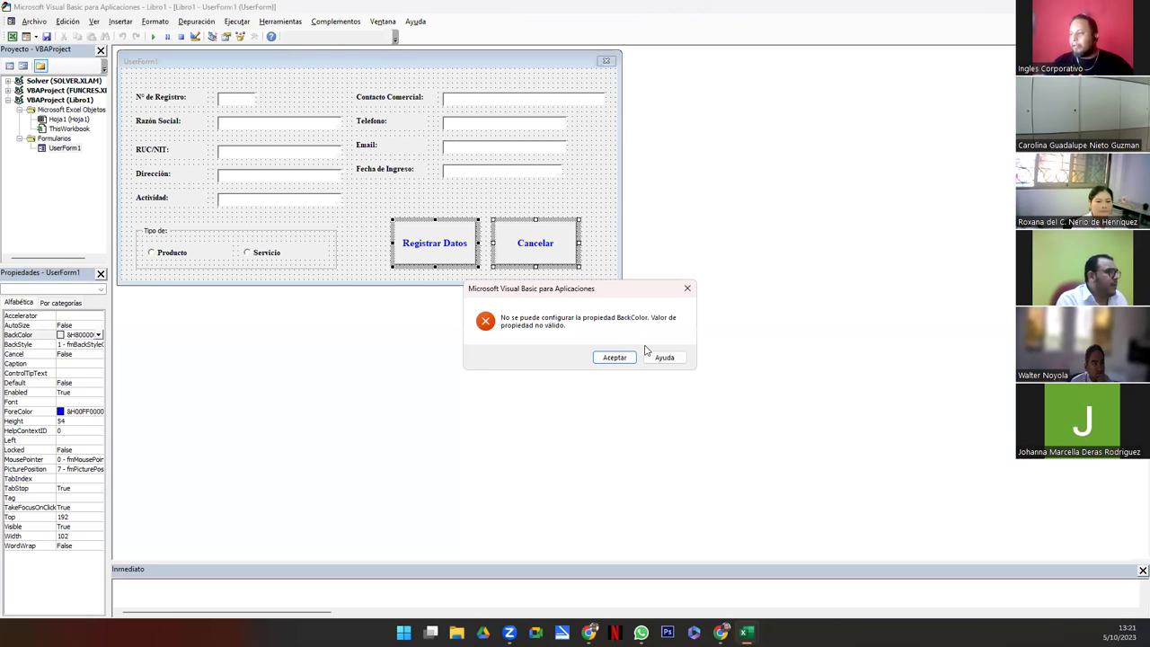
{"action": "left_click", "coordinate": [620, 357]}
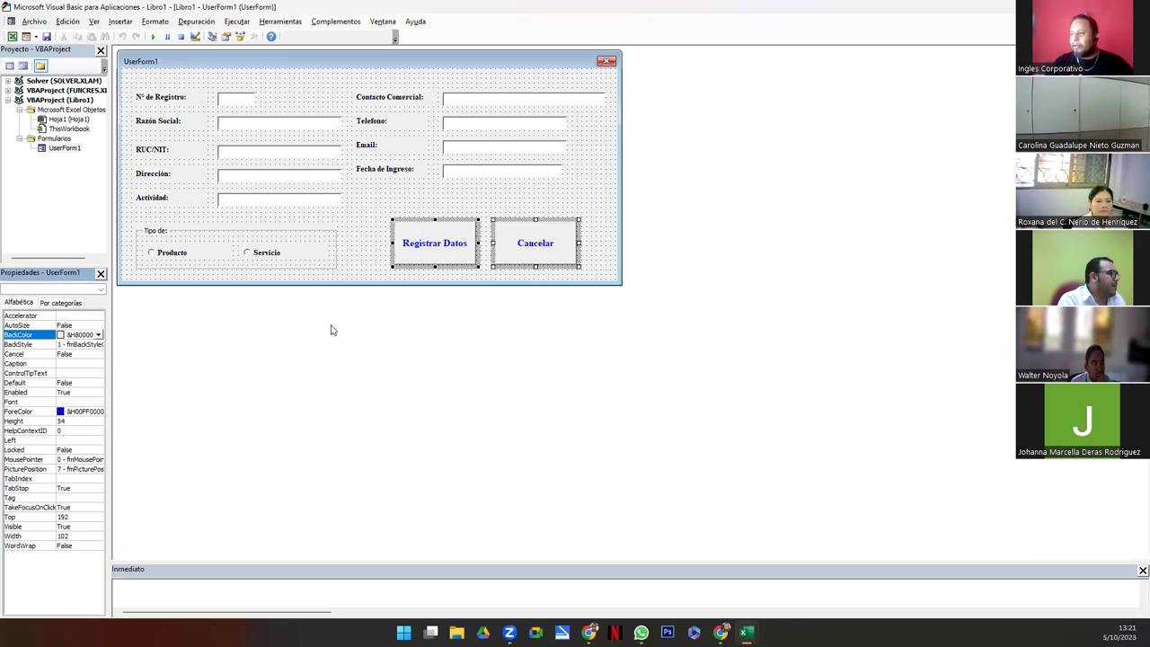
{"action": "left_click", "coordinate": [100, 336]}
{"action": "left_click", "coordinate": [13, 347]}
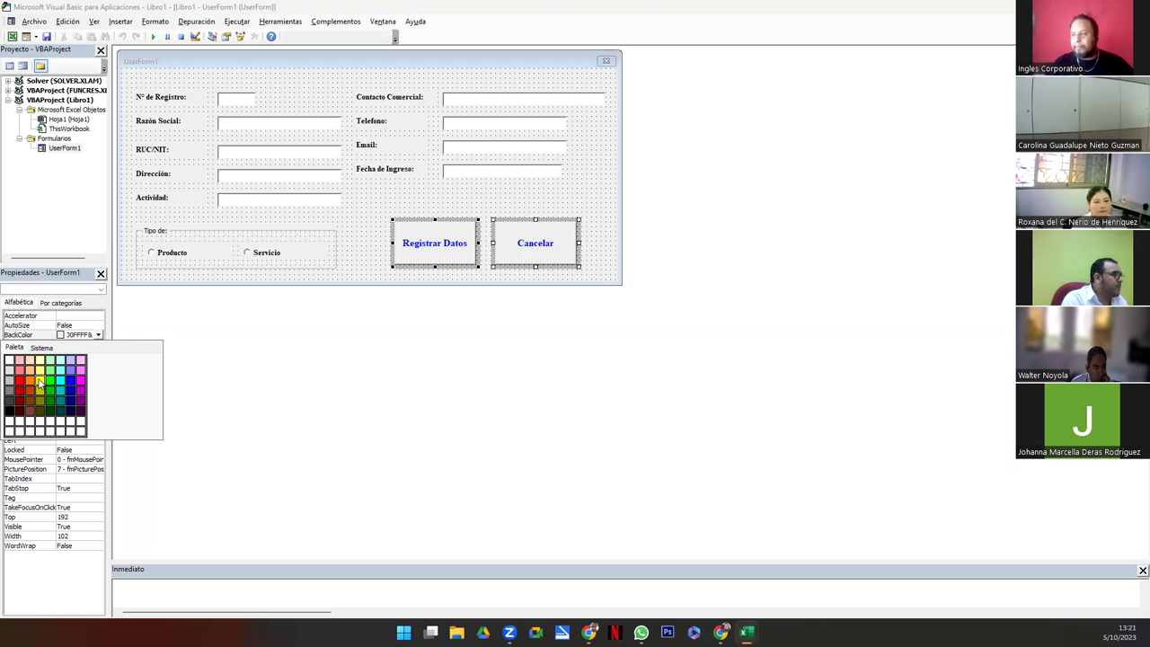
{"action": "left_click", "coordinate": [40, 381]}
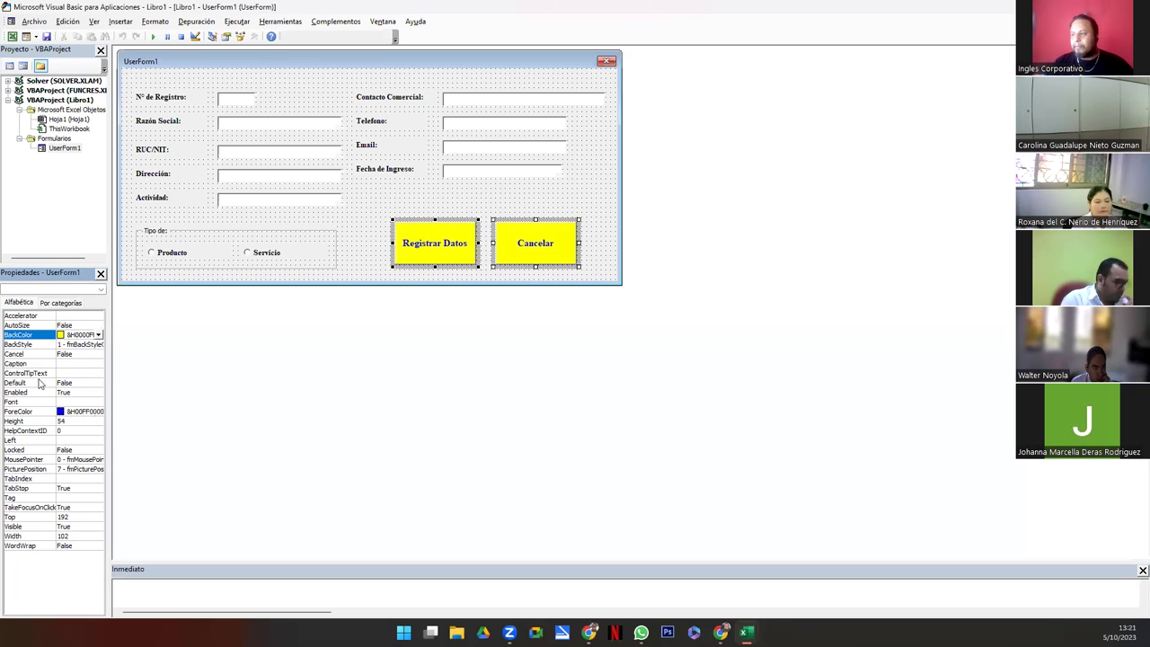
{"action": "left_click", "coordinate": [99, 335]}
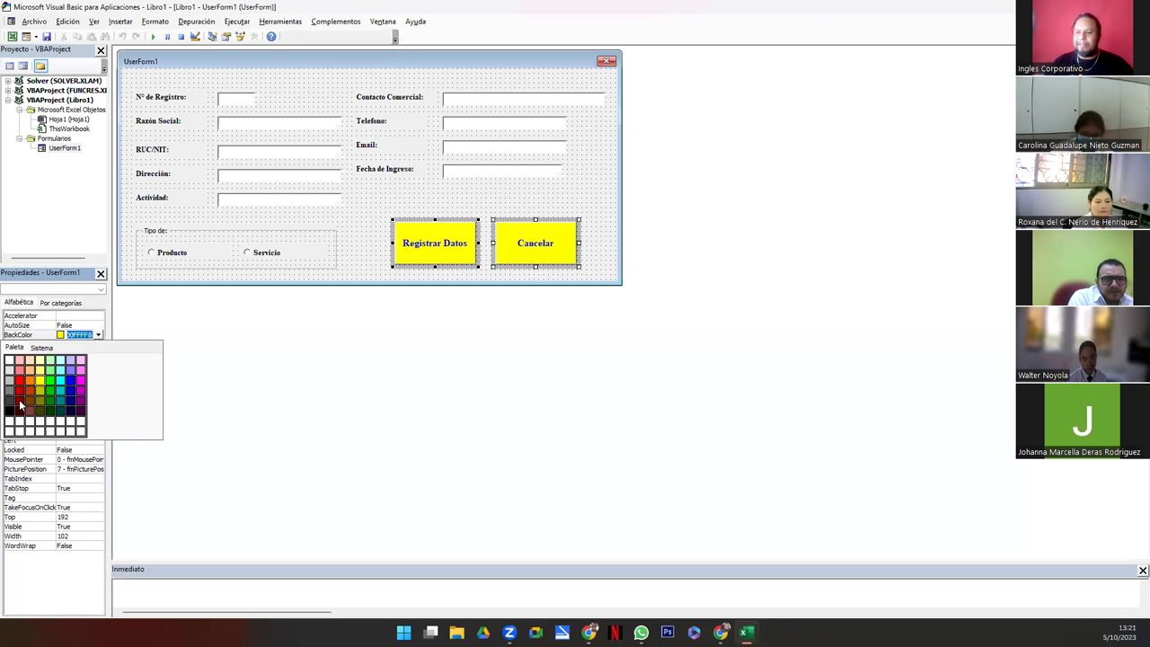
{"action": "left_click", "coordinate": [20, 404]}
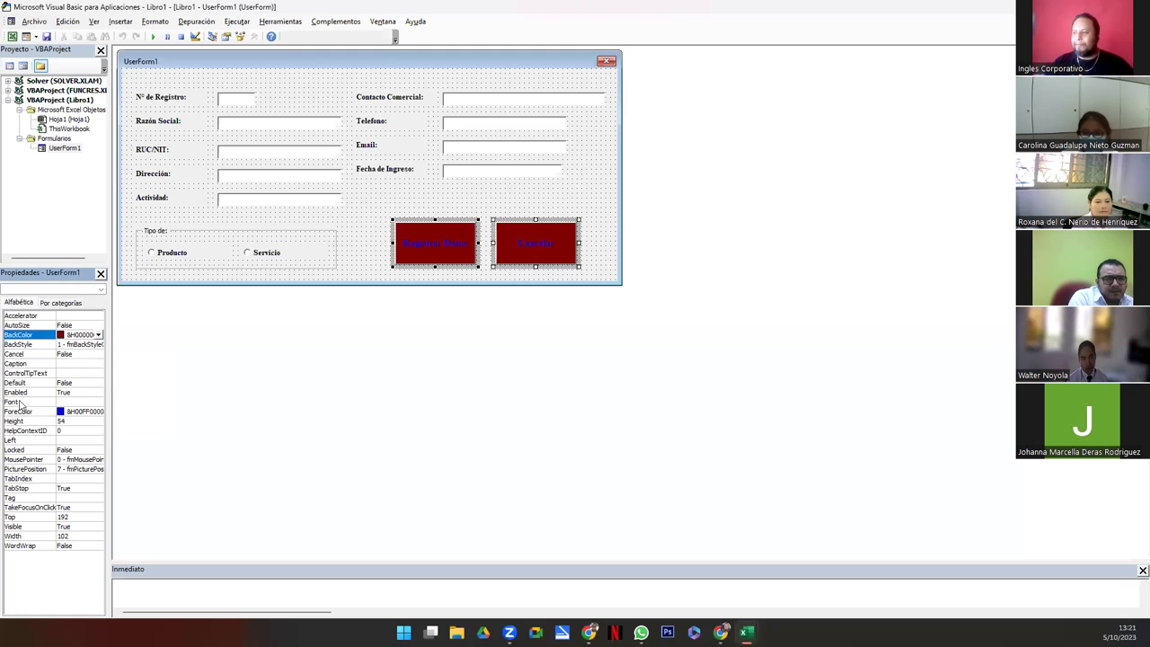
Step: Make the Registrar Datos and Cancelar captions white, then select the form
{"action": "left_click", "coordinate": [92, 413]}
{"action": "left_click", "coordinate": [99, 411]}
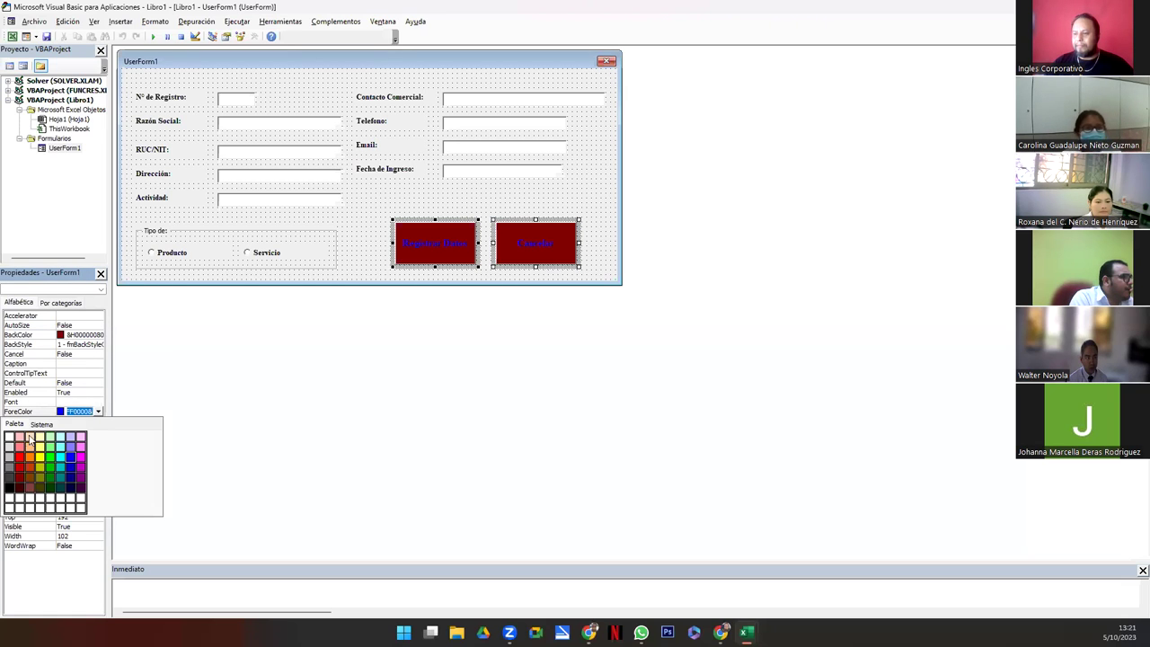
{"action": "left_click", "coordinate": [9, 437]}
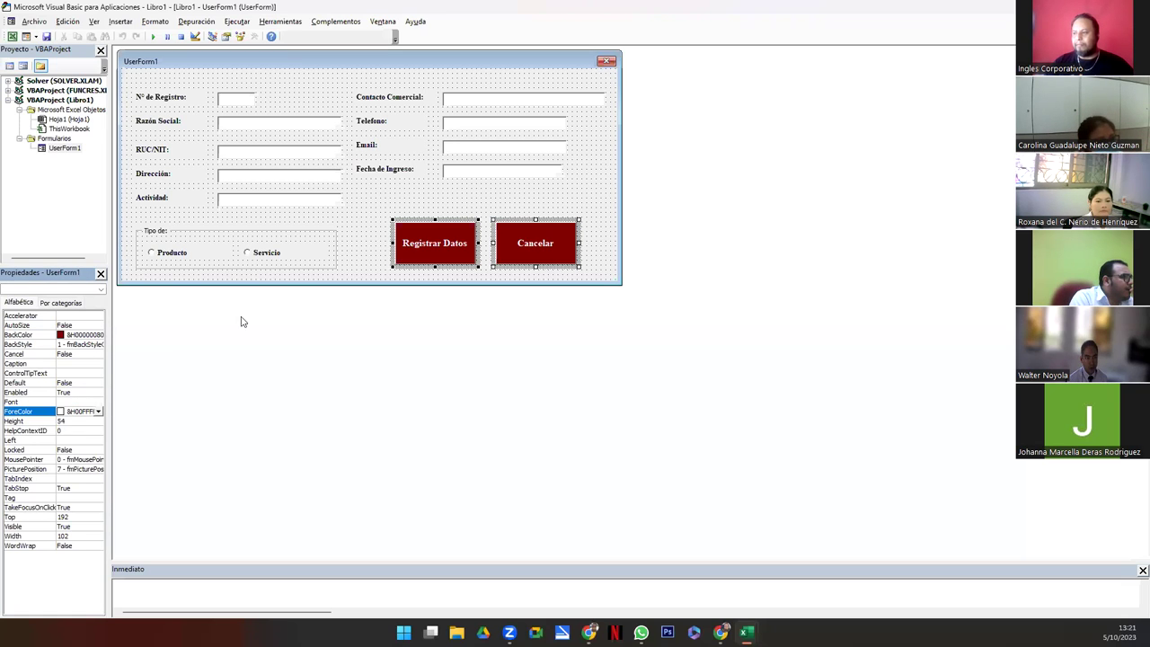
{"action": "left_click", "coordinate": [371, 251]}
Step: Move the Toolbox below the form and lower both buttons so they line up
{"action": "left_click", "coordinate": [481, 242]}
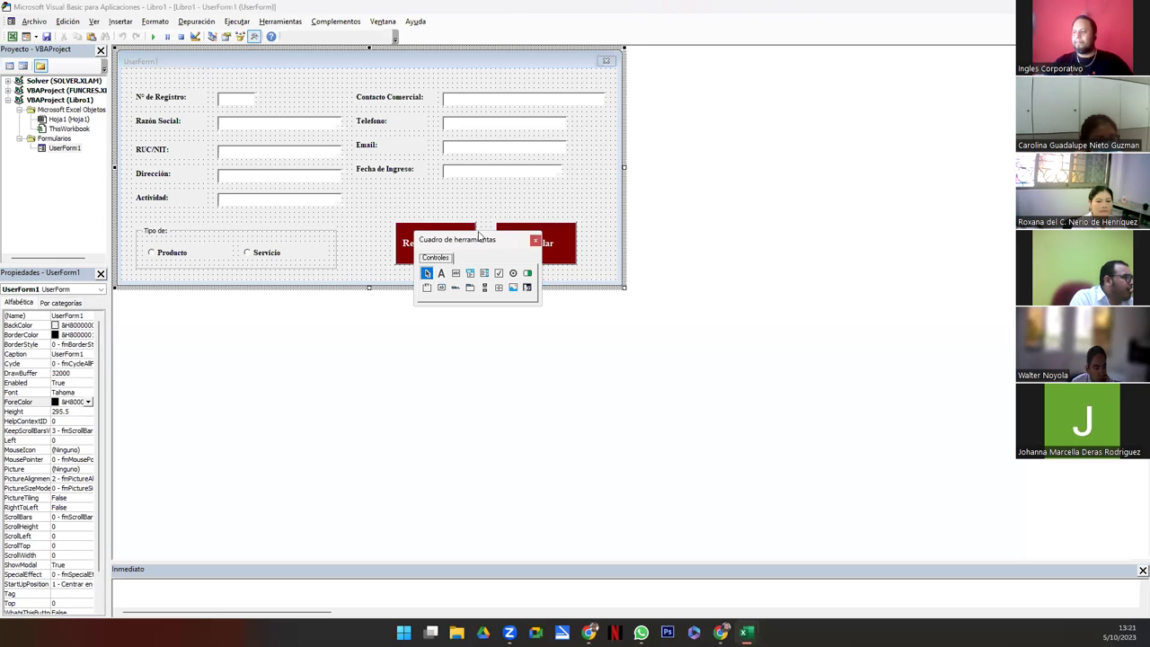
{"action": "left_click_drag", "start_coordinate": [480, 243], "coordinate": [364, 349]}
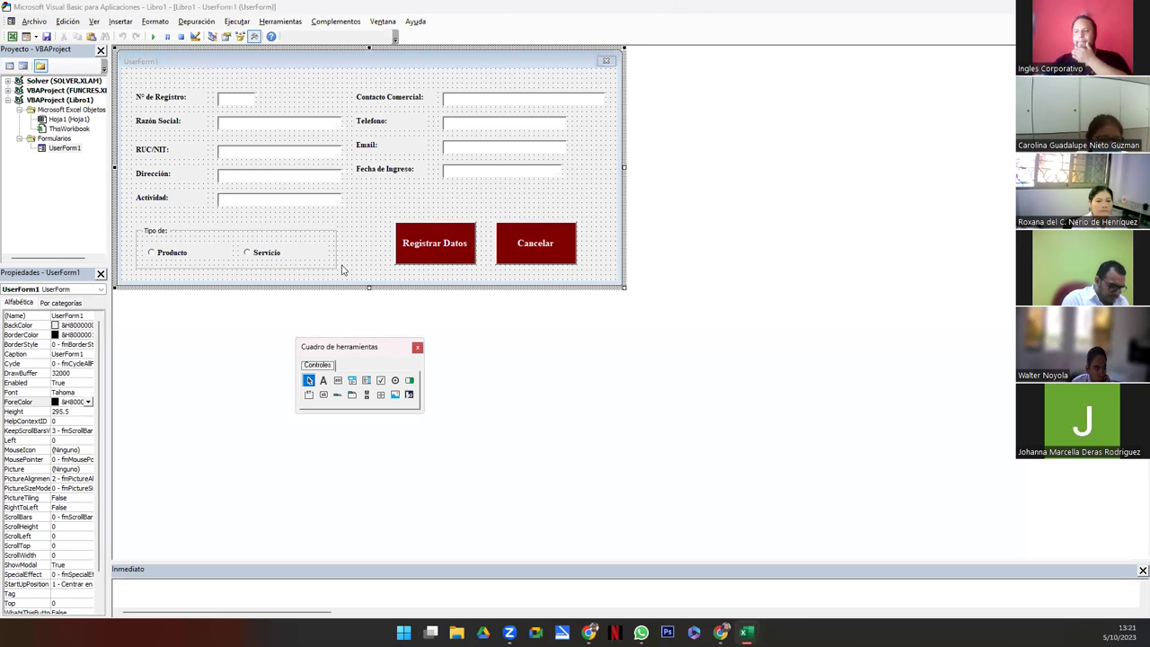
{"action": "left_click", "coordinate": [424, 253]}
{"action": "left_click_drag", "start_coordinate": [426, 257], "coordinate": [426, 267]}
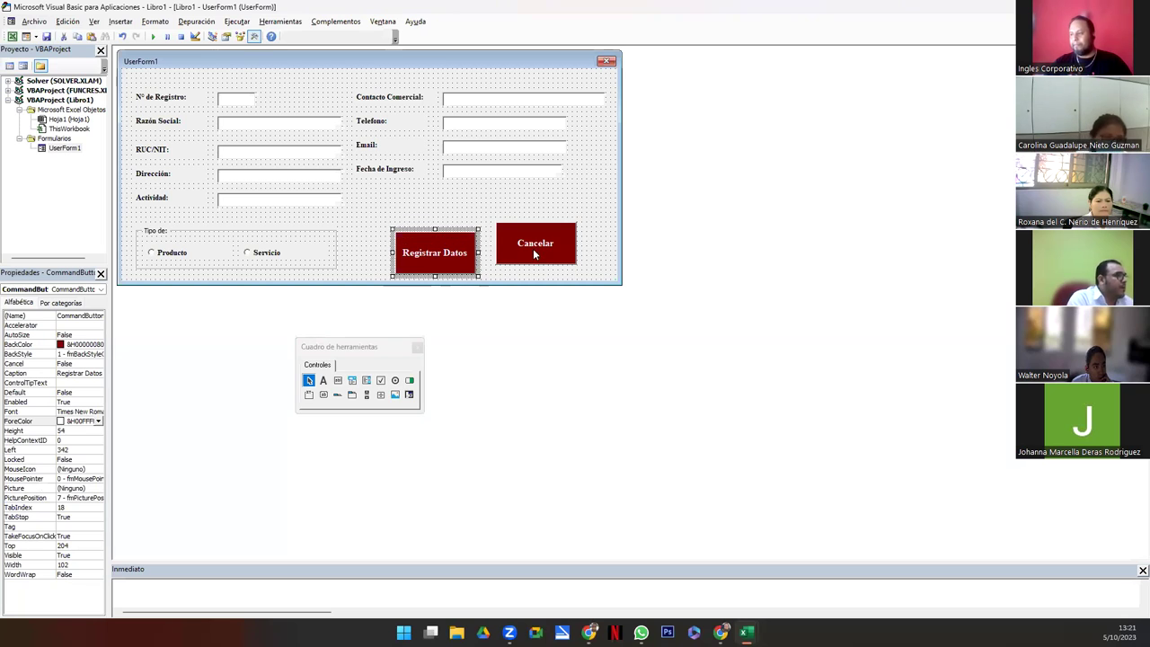
{"action": "left_click", "coordinate": [536, 261]}
{"action": "left_click_drag", "start_coordinate": [536, 267], "coordinate": [537, 268]}
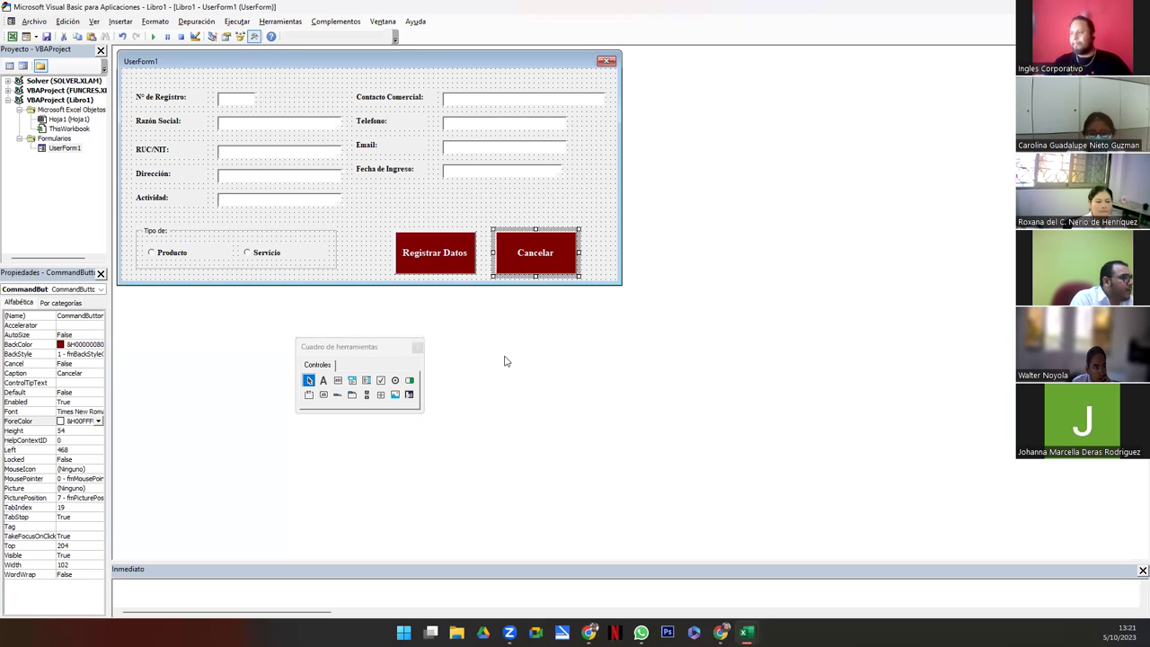
{"action": "left_click", "coordinate": [493, 218]}
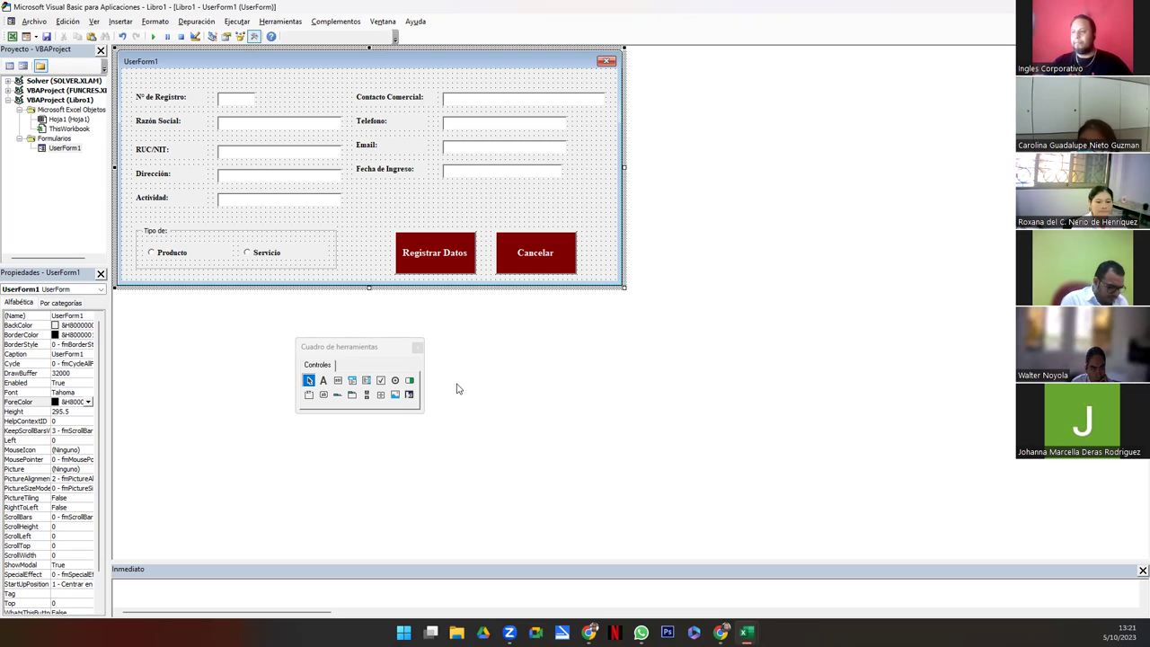
Step: Widen the Nº de Registro text box slightly
{"action": "left_click", "coordinate": [239, 106]}
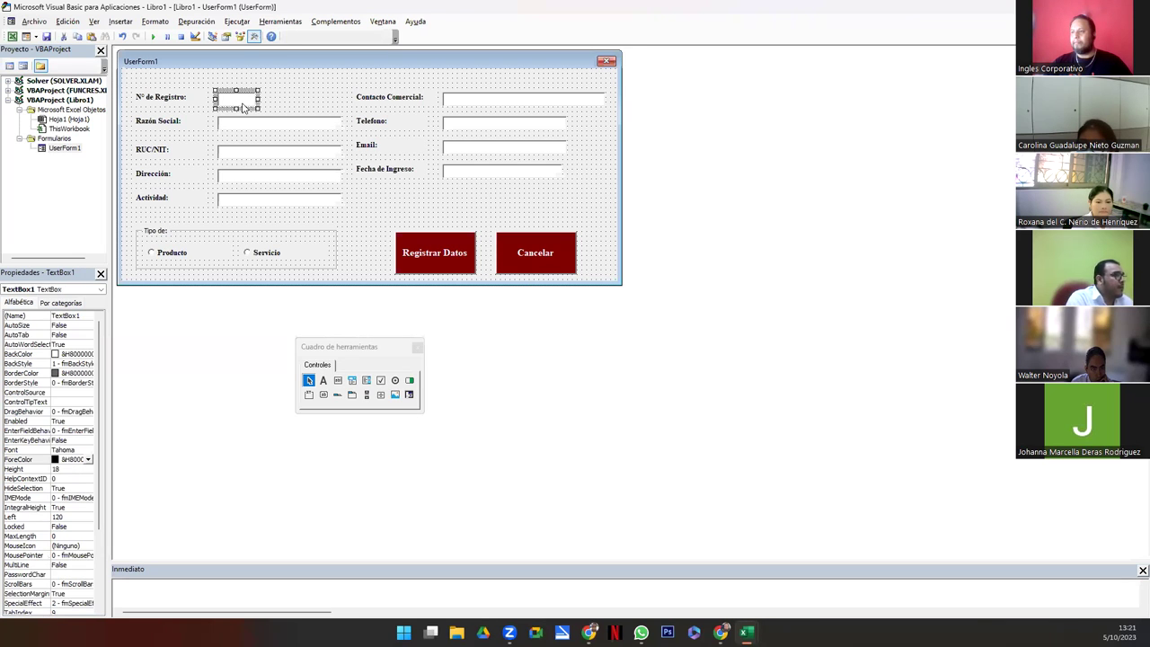
{"action": "left_click_drag", "start_coordinate": [286, 107], "coordinate": [287, 106]}
{"action": "left_click", "coordinate": [370, 206]}
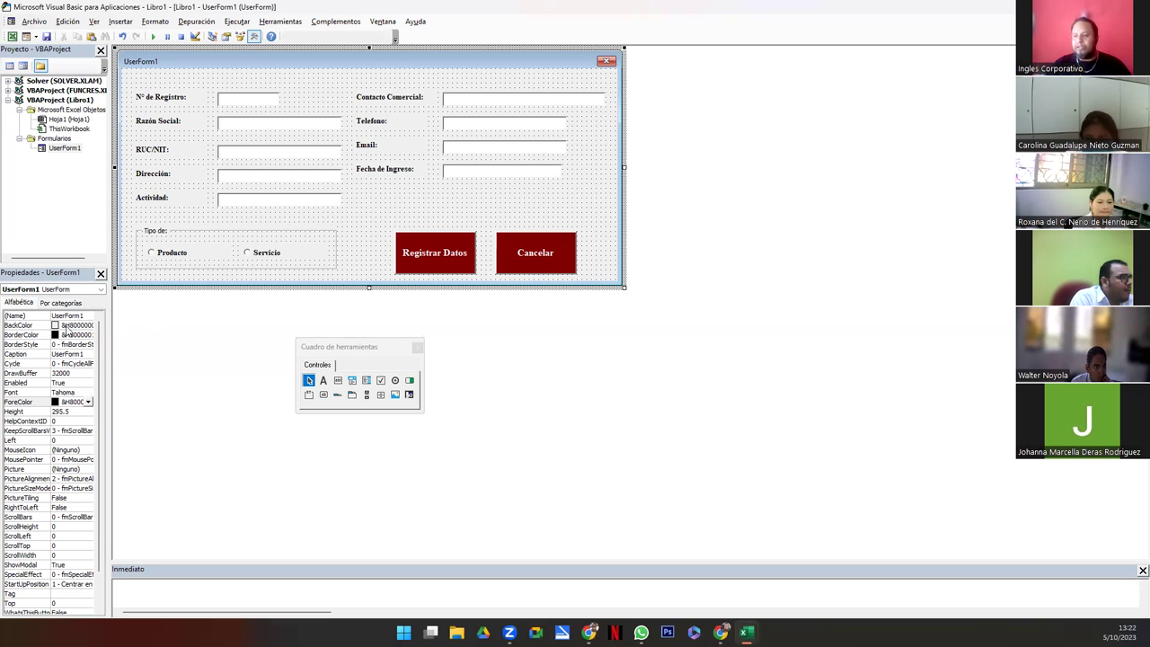
Step: Change the UserForm's Caption to 'Registro de Datos'
{"action": "double_click", "coordinate": [67, 354]}
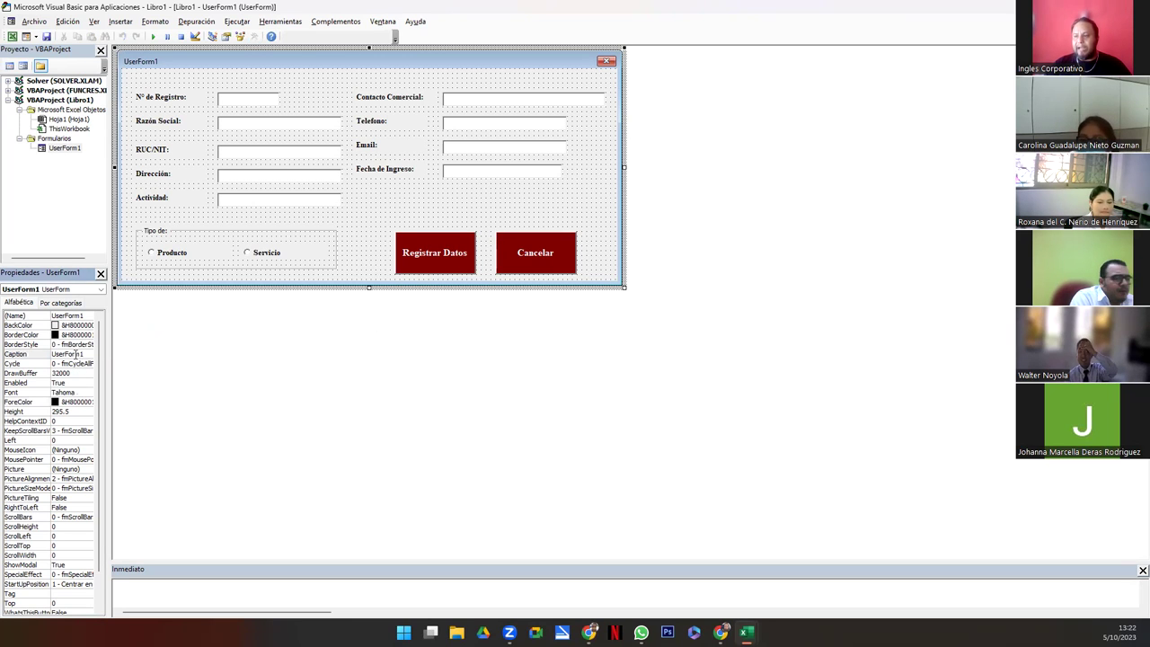
{"action": "type", "text": "Regi"}
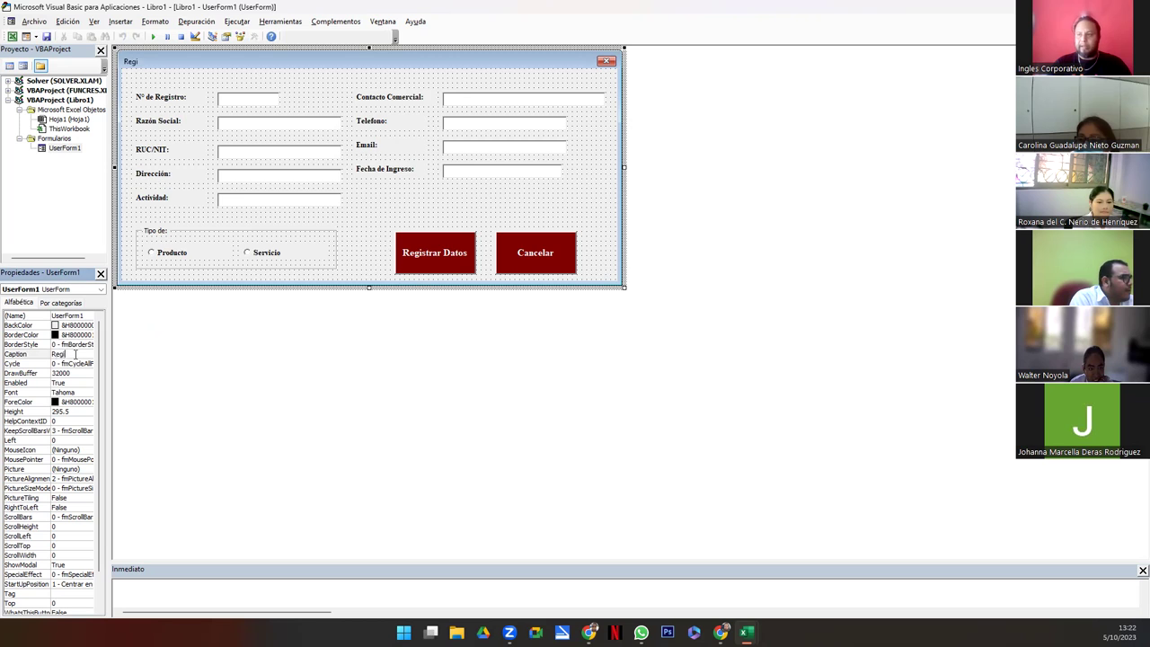
{"action": "type", "text": " Datos"}
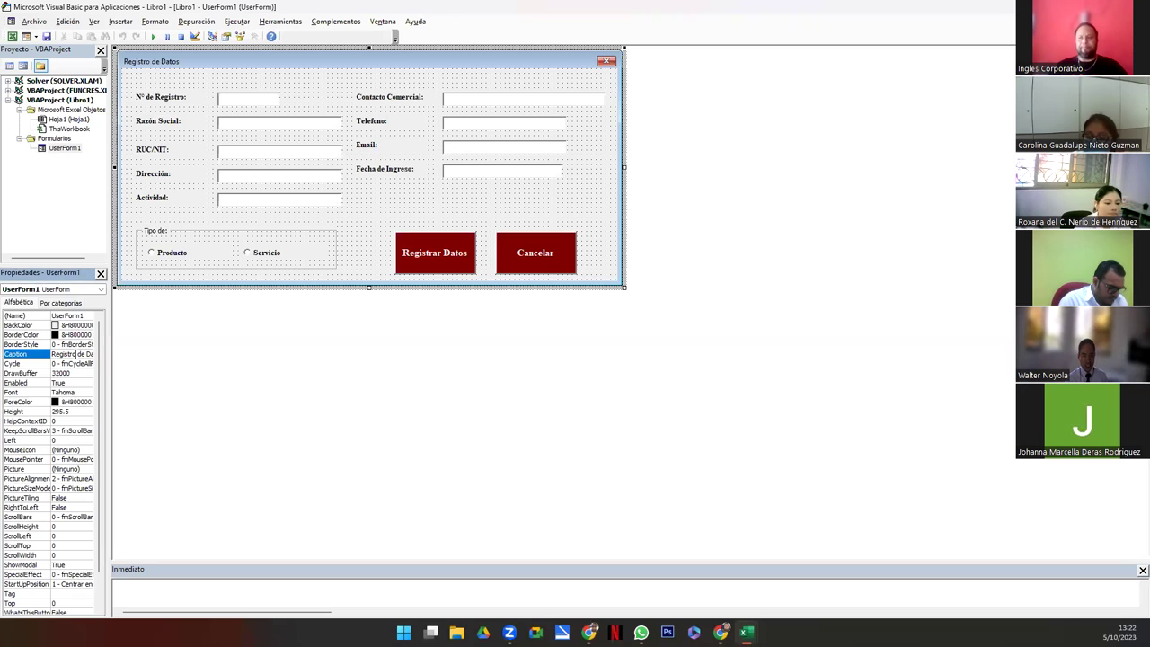
{"action": "left_click", "coordinate": [151, 237]}
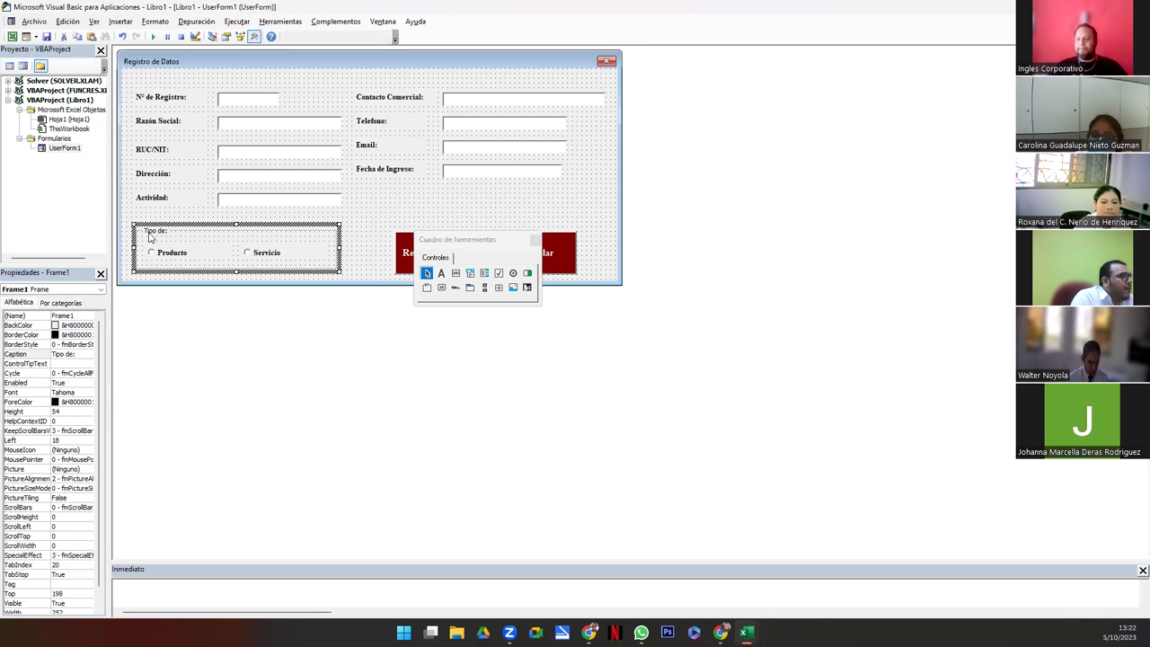
Step: Give the Tipo de frame bold Times New Roman at size 10
{"action": "left_click", "coordinate": [86, 396]}
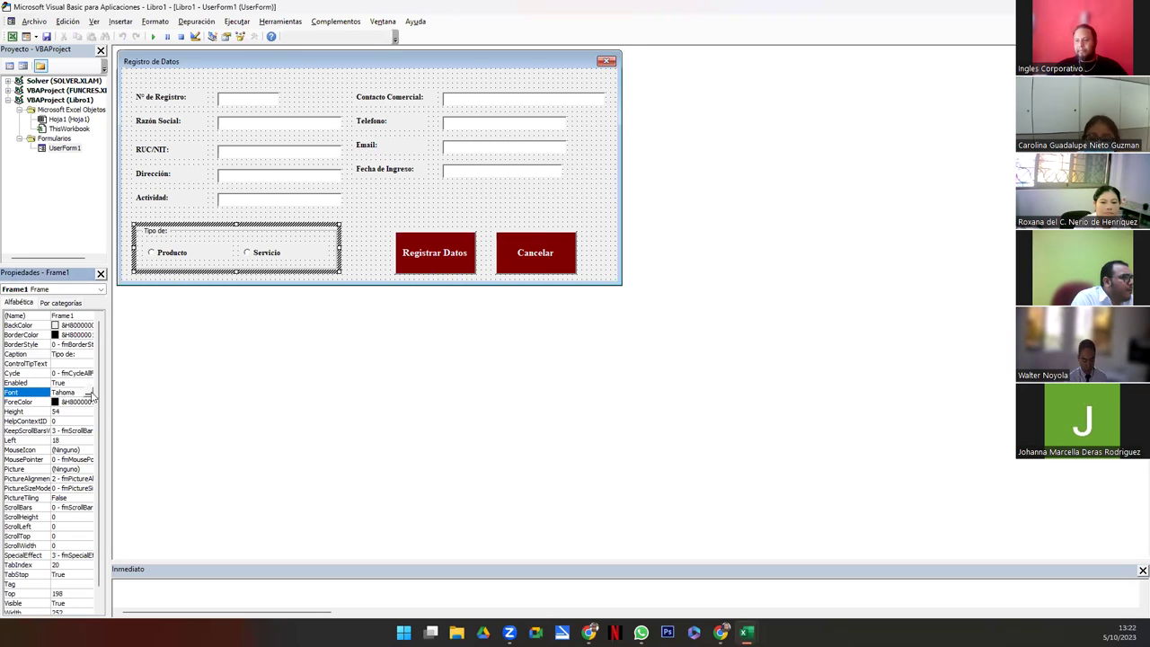
{"action": "left_click", "coordinate": [88, 393]}
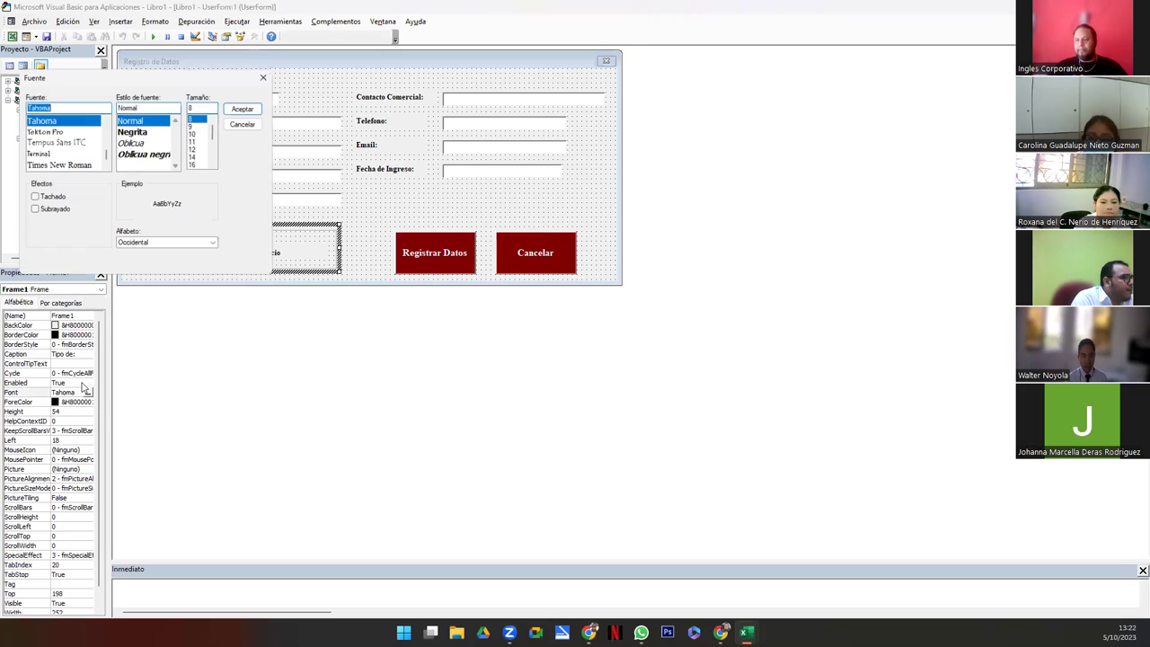
{"action": "left_click", "coordinate": [41, 165]}
{"action": "left_click", "coordinate": [149, 142]}
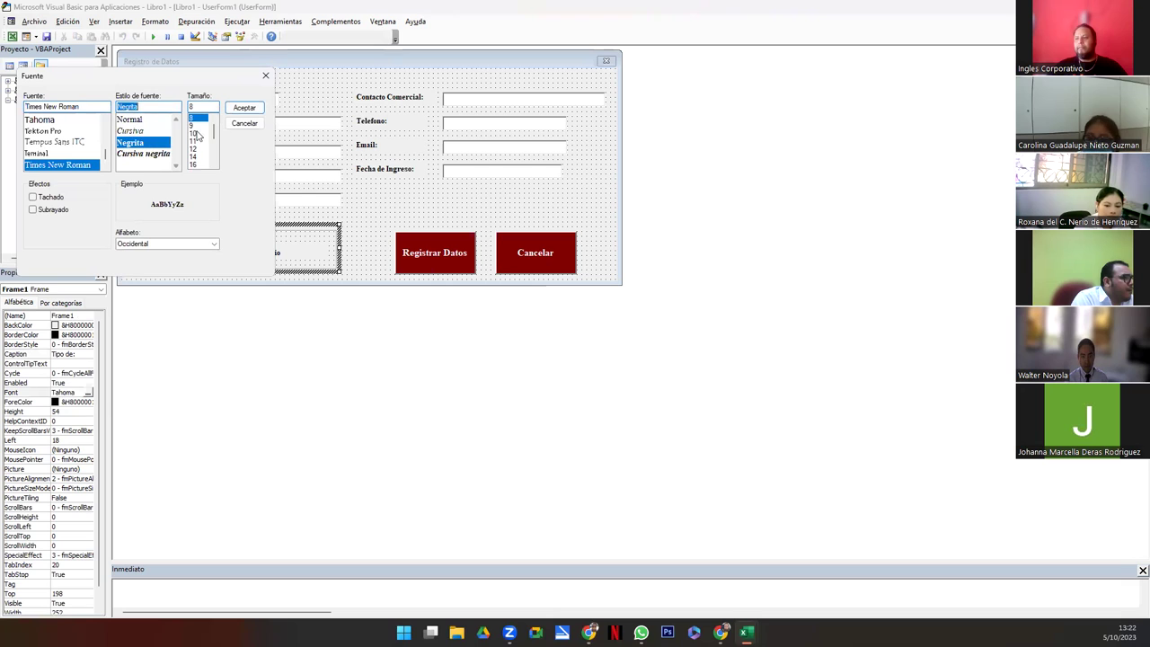
{"action": "left_click", "coordinate": [195, 134]}
{"action": "left_click", "coordinate": [243, 108]}
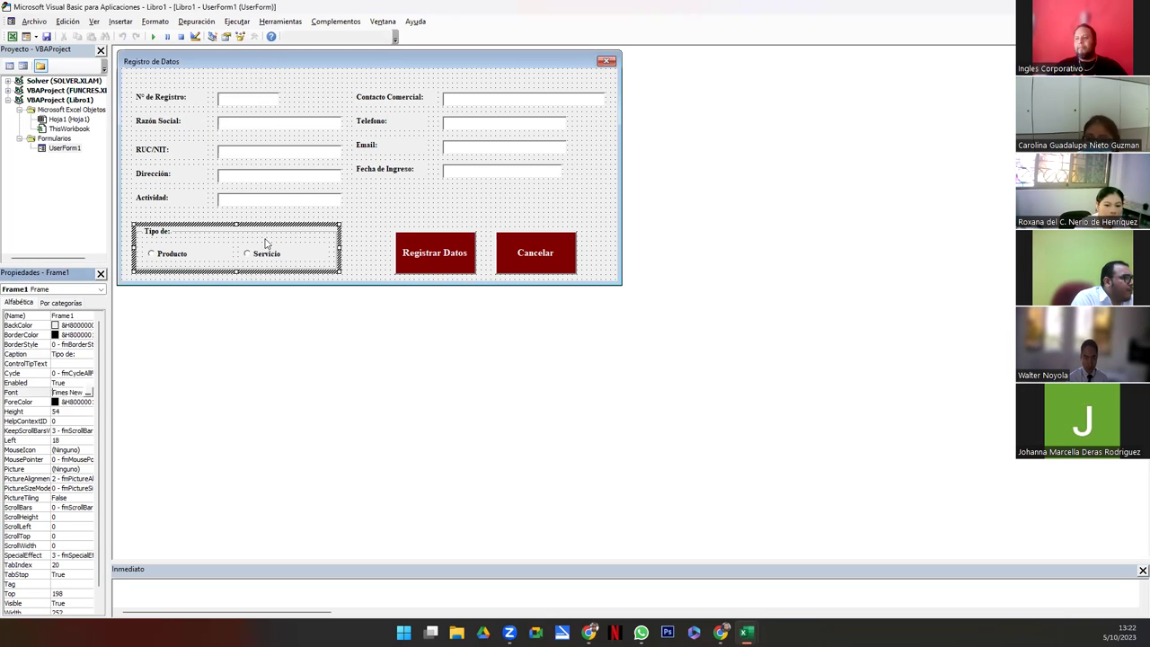
{"action": "left_click", "coordinate": [208, 246]}
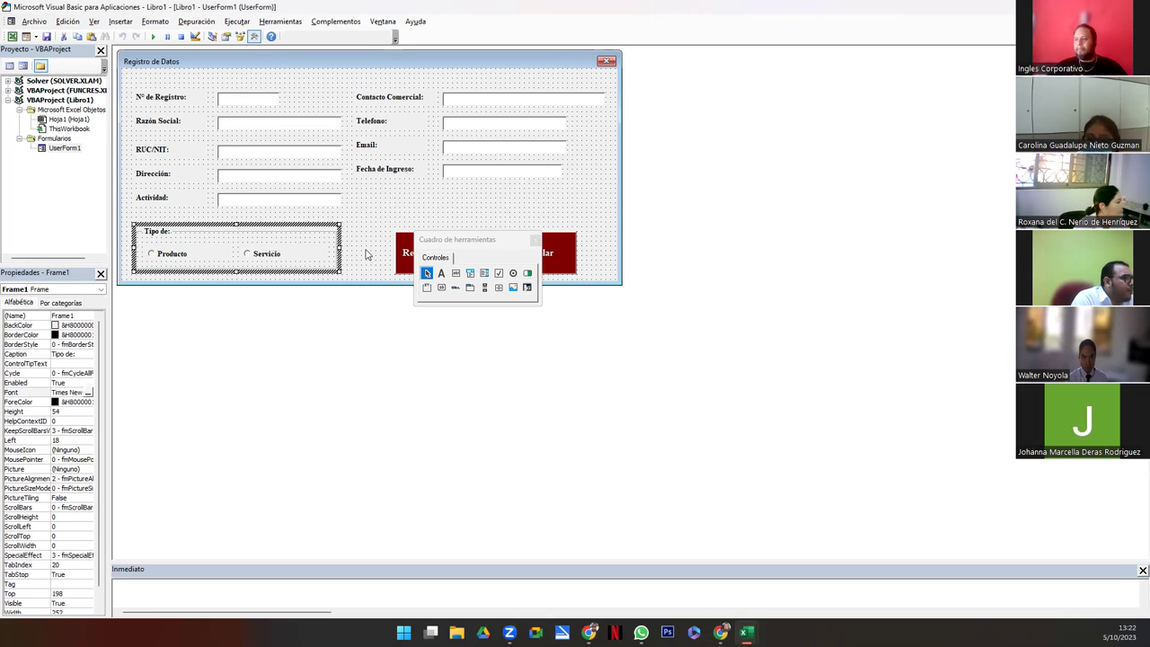
{"action": "left_click", "coordinate": [356, 304]}
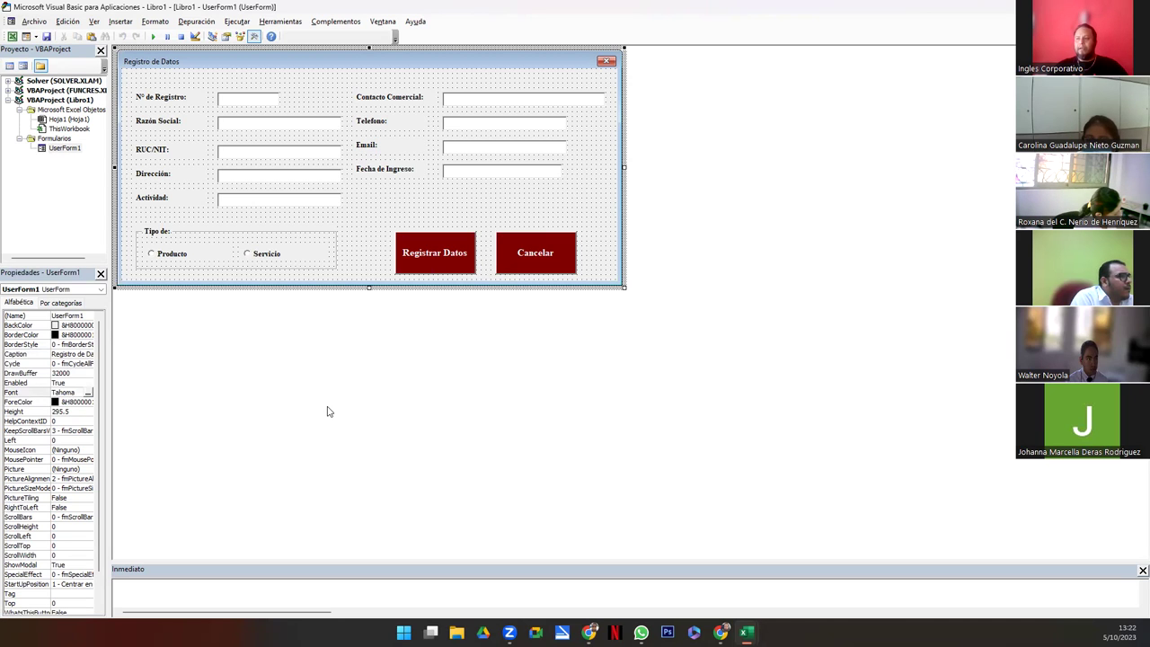
Step: Nudge Registrar Datos and Cancelar slightly up and left, then select both buttons
{"action": "left_click", "coordinate": [429, 254]}
{"action": "left_click_drag", "start_coordinate": [441, 257], "coordinate": [437, 251]}
{"action": "left_click", "coordinate": [519, 257]}
{"action": "left_click_drag", "start_coordinate": [520, 257], "coordinate": [513, 251]}
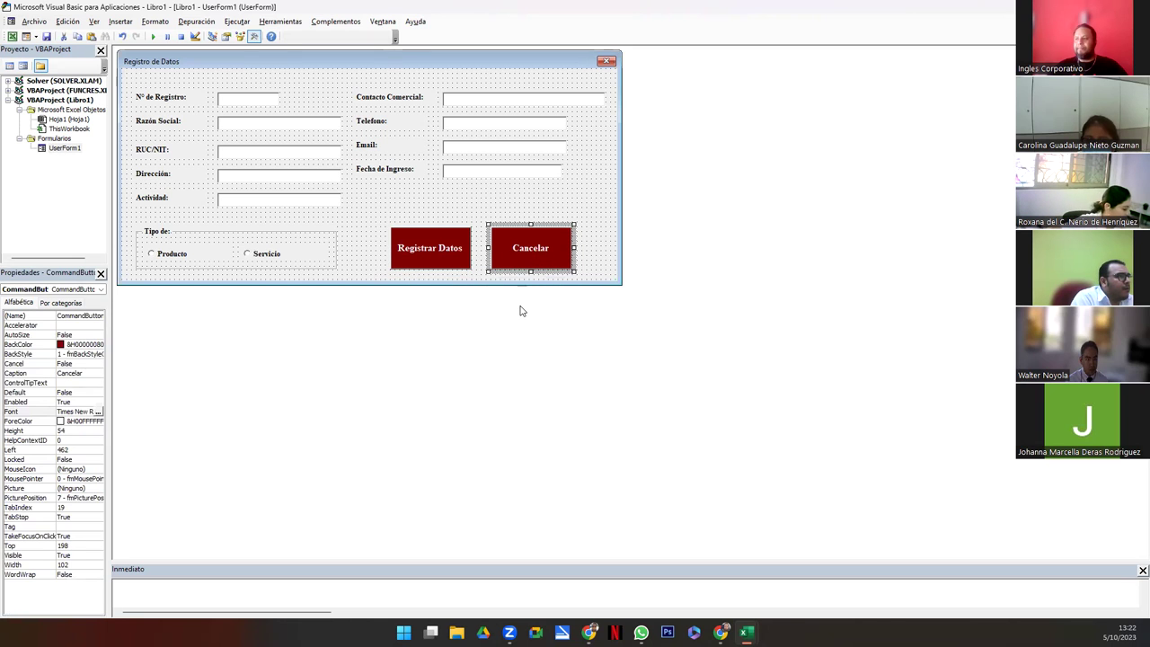
{"action": "left_click", "coordinate": [484, 204]}
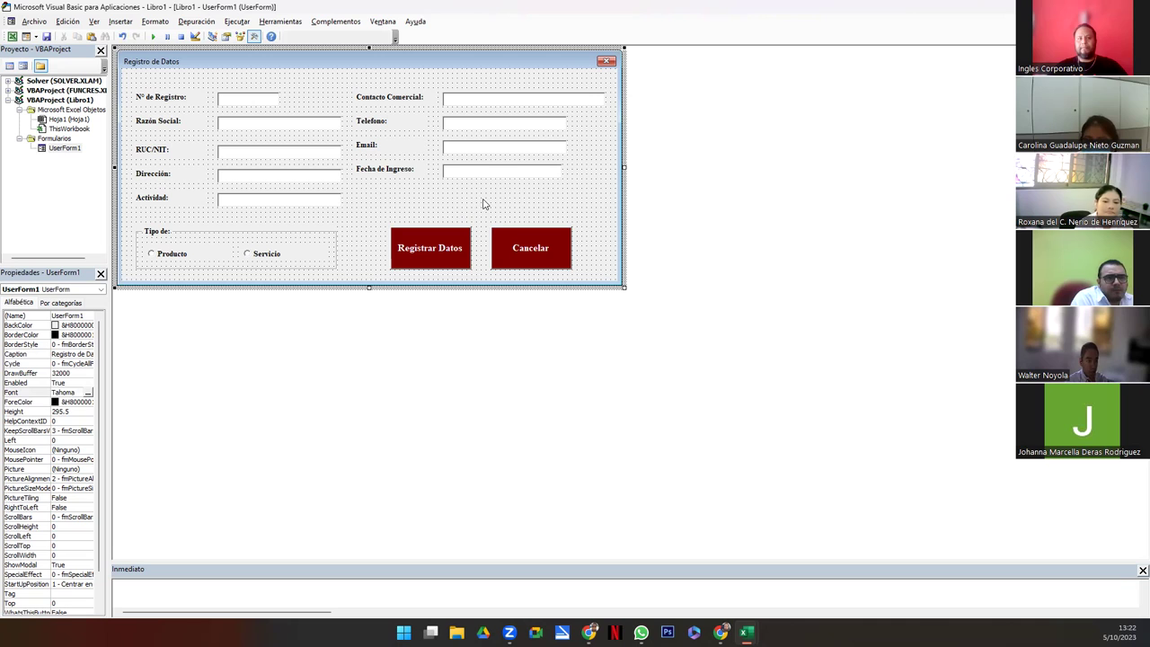
{"action": "left_click", "coordinate": [420, 251]}
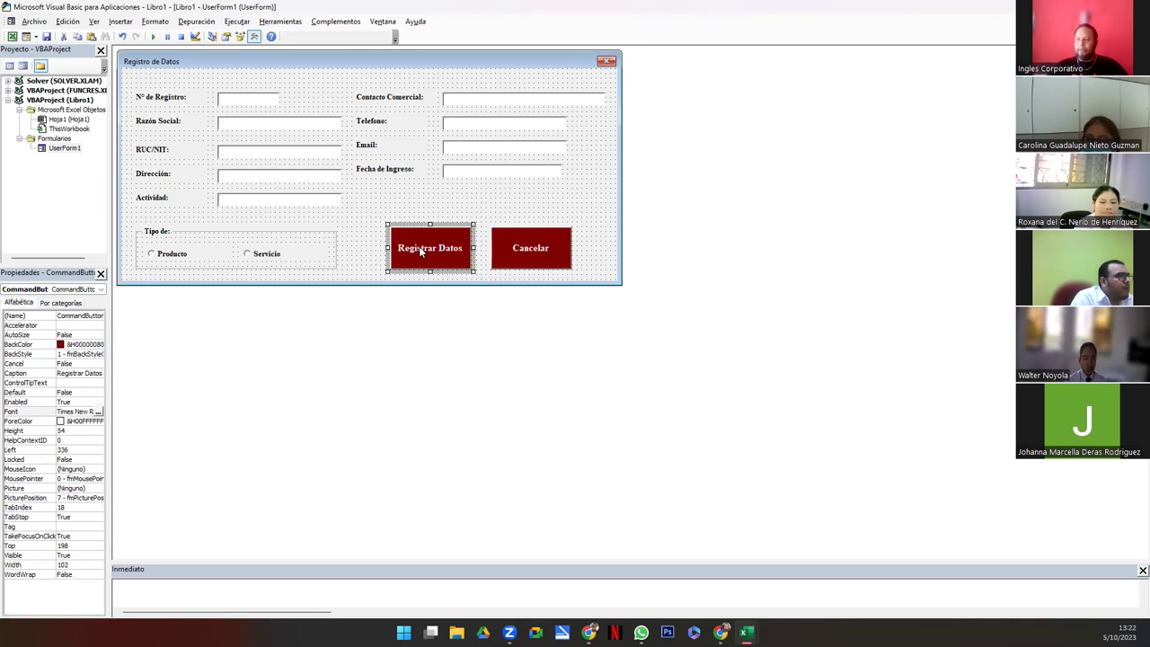
{"action": "left_click", "coordinate": [519, 234], "text": "ctrl"}
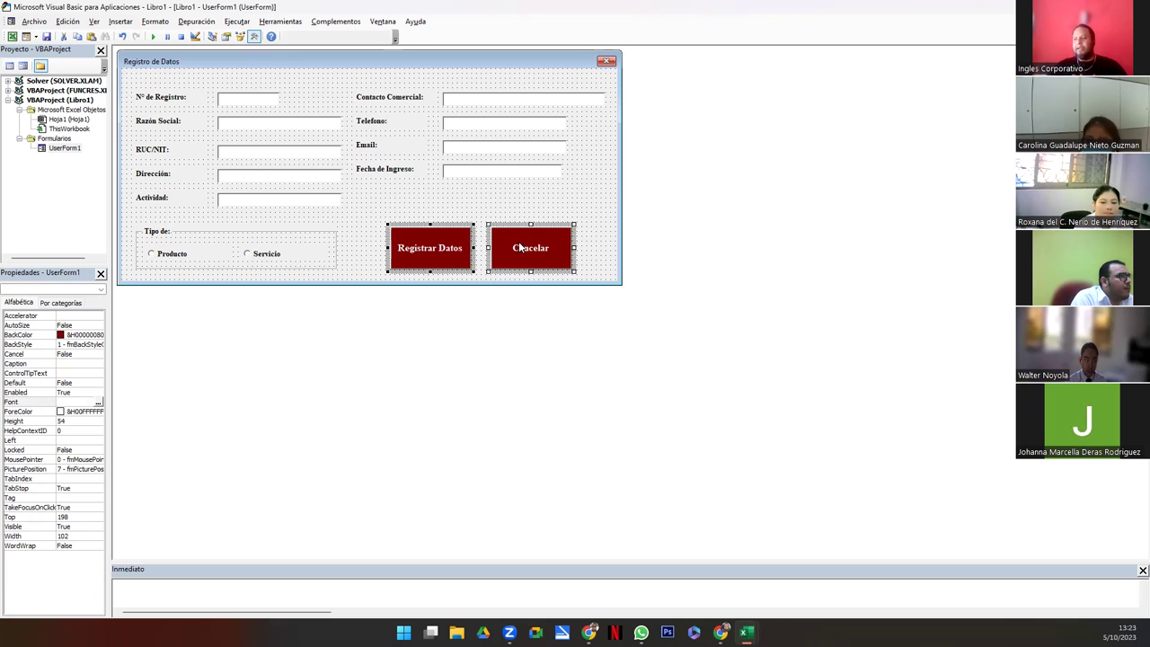
Step: Try a blue background and red captions on both buttons
{"action": "left_click", "coordinate": [100, 334]}
{"action": "left_click", "coordinate": [99, 334]}
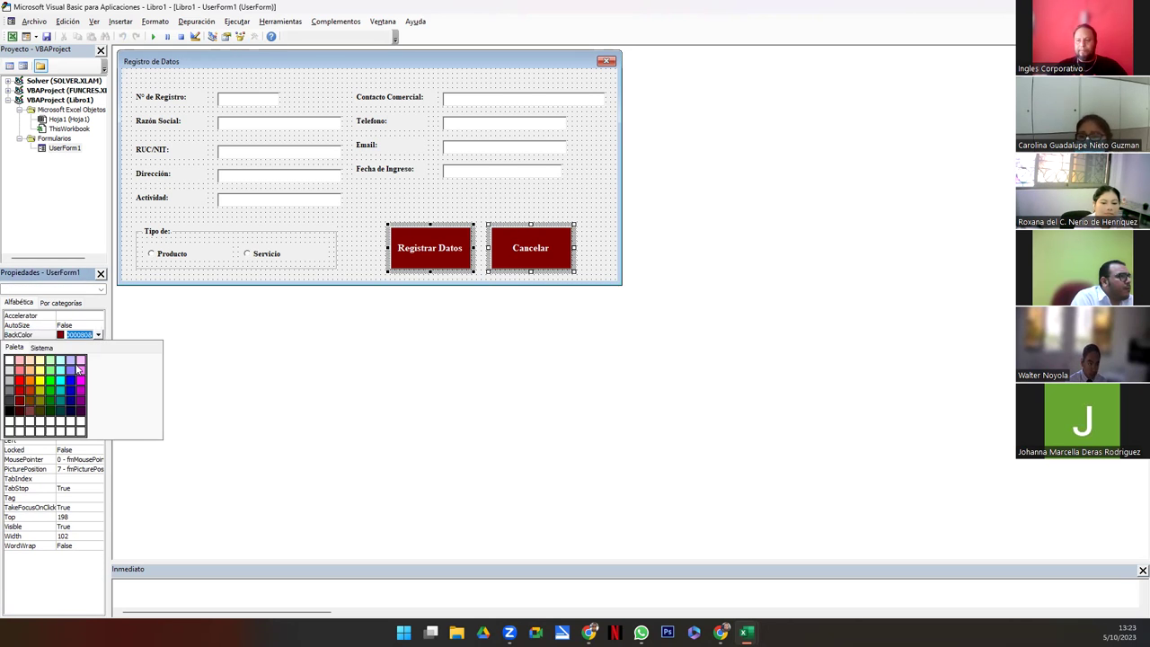
{"action": "left_click", "coordinate": [72, 384]}
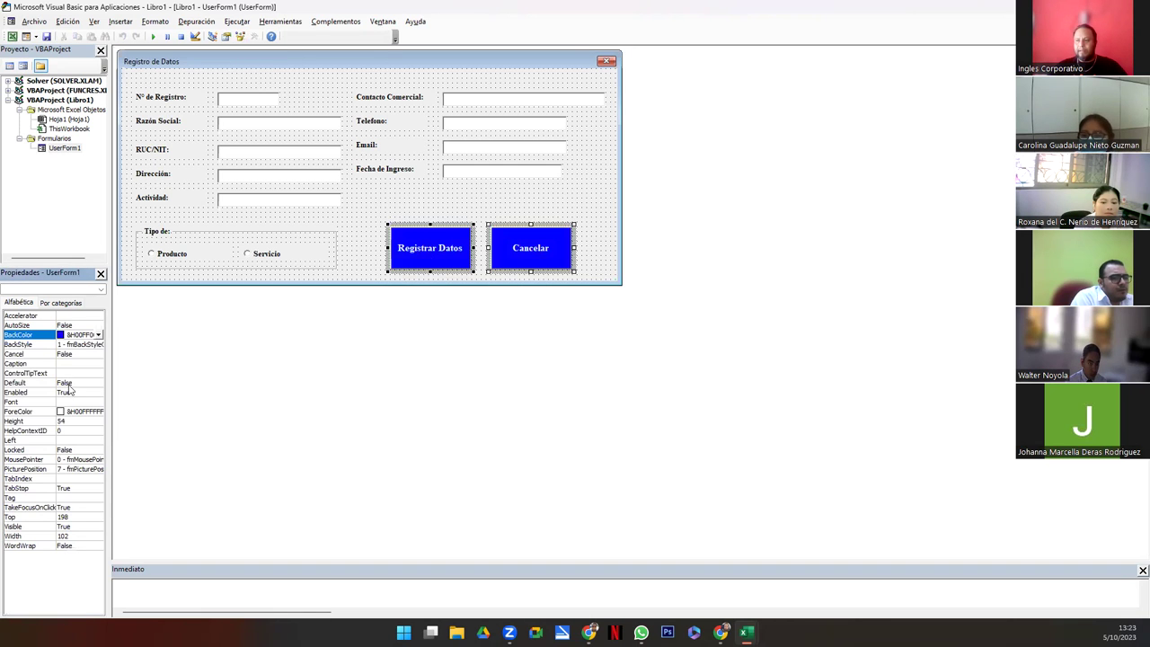
{"action": "left_click", "coordinate": [81, 411]}
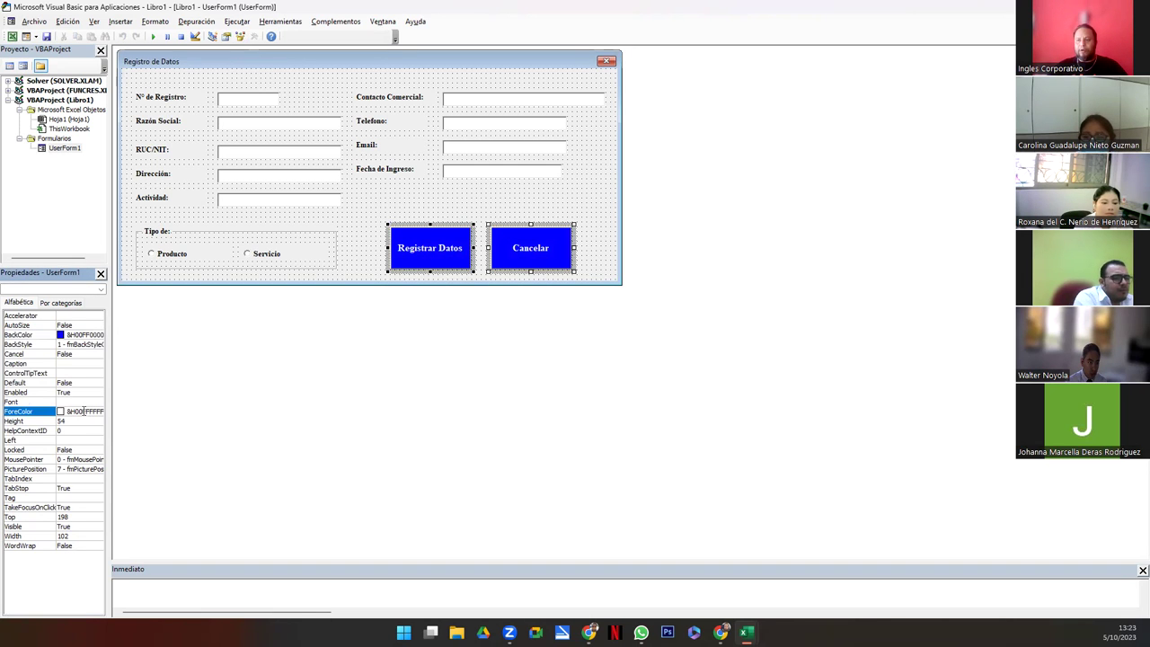
{"action": "left_click", "coordinate": [99, 412]}
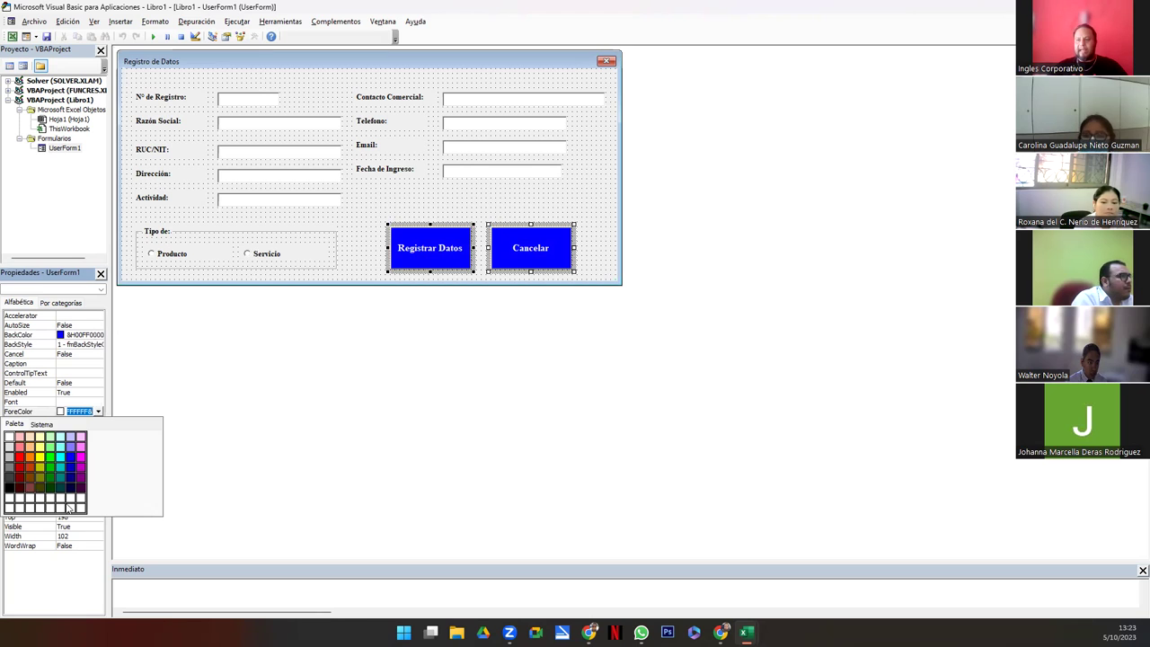
{"action": "left_click", "coordinate": [20, 467]}
{"action": "left_click", "coordinate": [243, 430]}
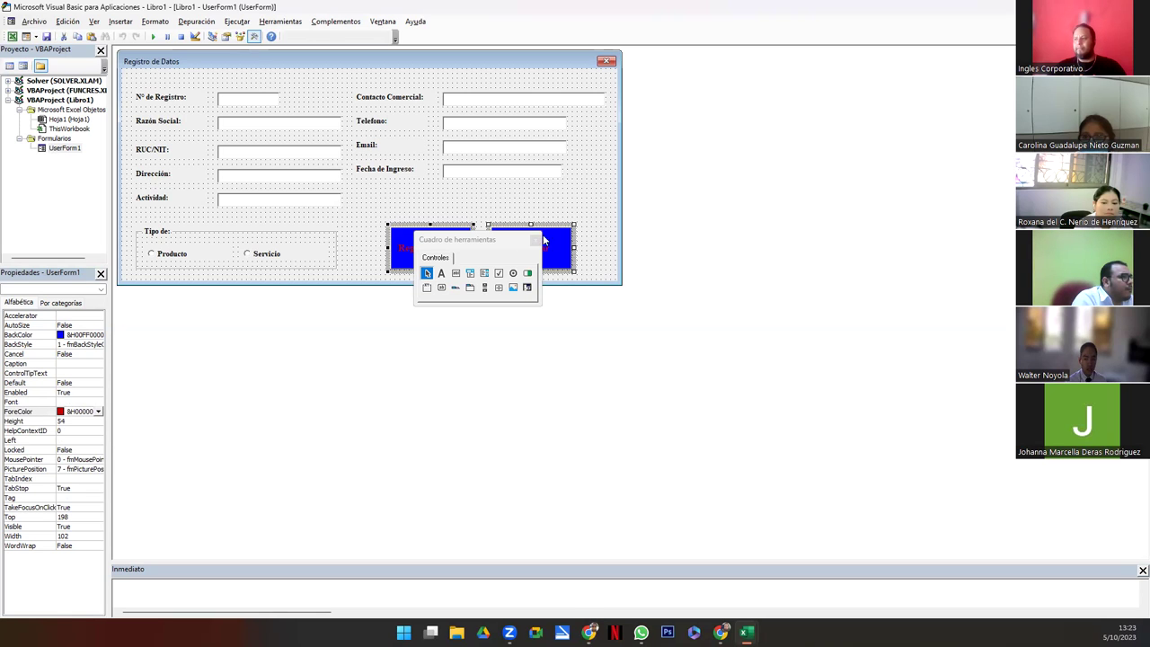
{"action": "left_click", "coordinate": [476, 203]}
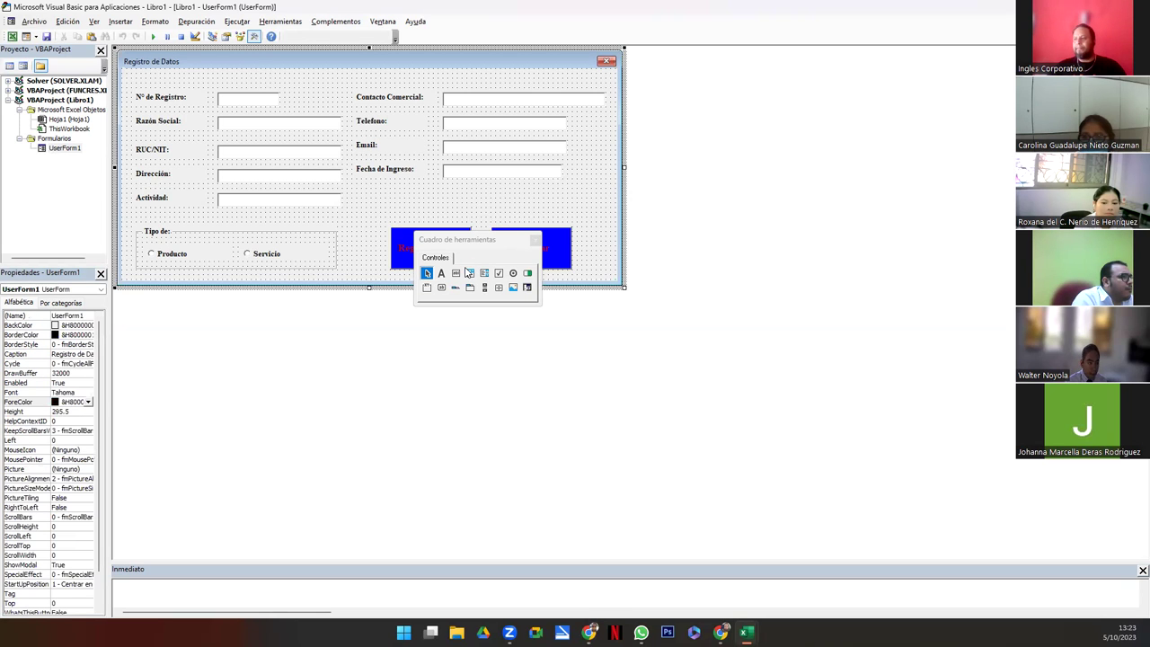
Step: Move the Toolbox off the buttons and make them dark grey with white captions
{"action": "left_click_drag", "start_coordinate": [449, 241], "coordinate": [440, 335]}
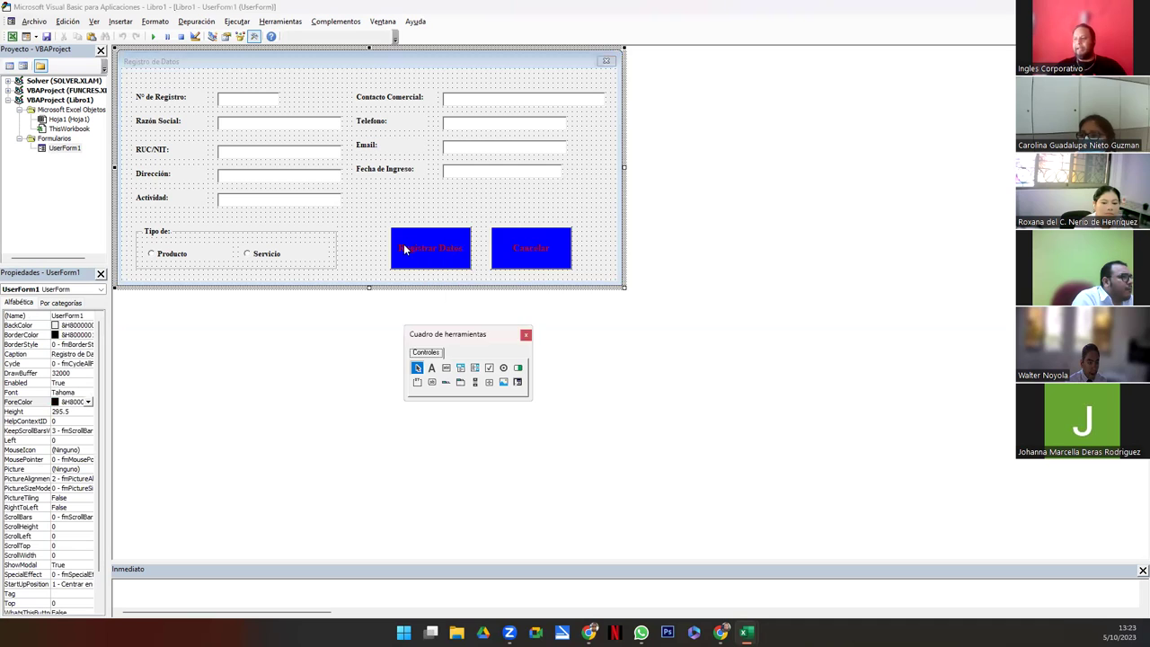
{"action": "left_click", "coordinate": [446, 249]}
{"action": "left_click", "coordinate": [526, 254], "text": "ctrl"}
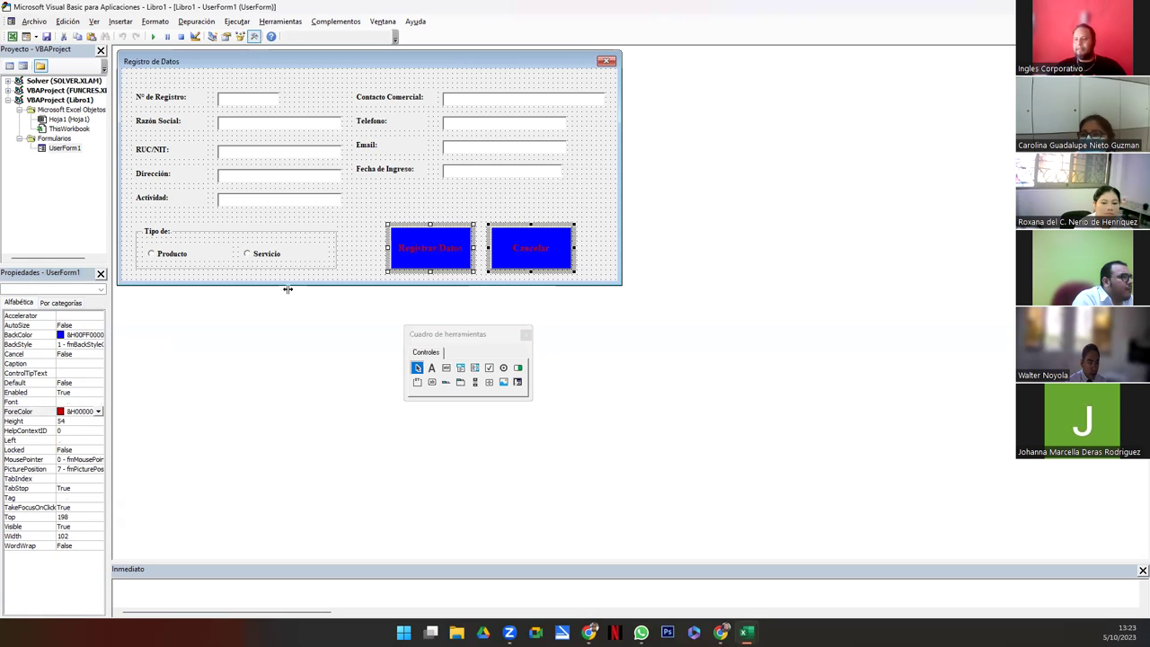
{"action": "left_click", "coordinate": [97, 335]}
{"action": "left_click", "coordinate": [98, 336]}
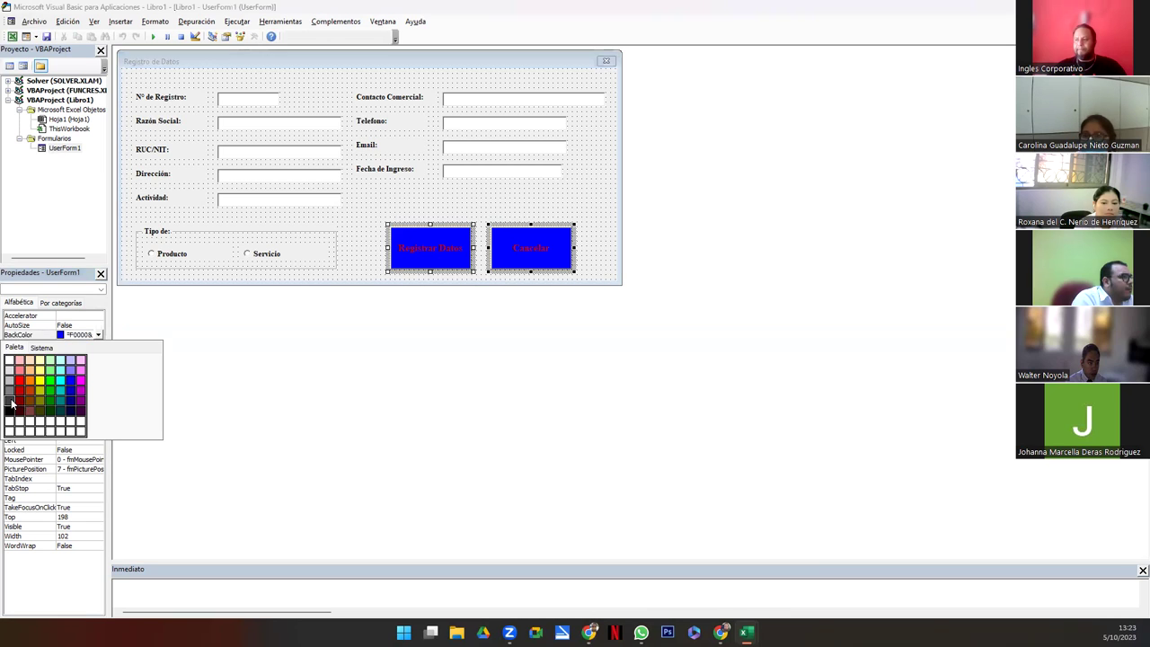
{"action": "left_click", "coordinate": [11, 404]}
{"action": "left_click", "coordinate": [78, 413]}
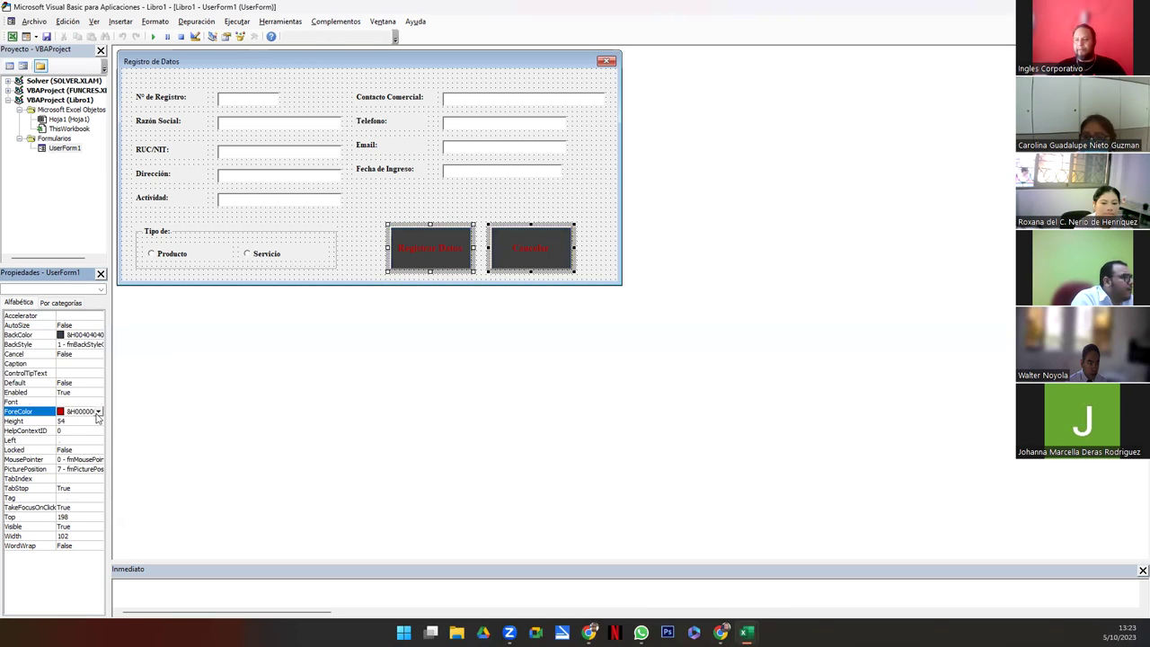
{"action": "left_click", "coordinate": [98, 412]}
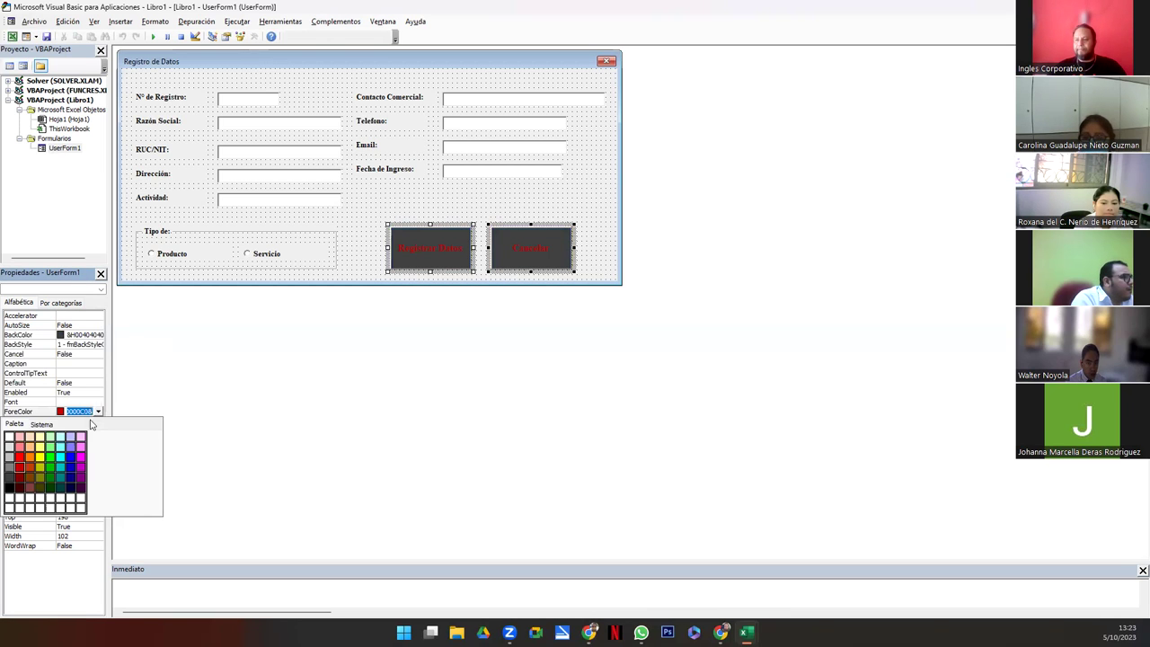
{"action": "left_click", "coordinate": [9, 438]}
{"action": "left_click", "coordinate": [361, 255]}
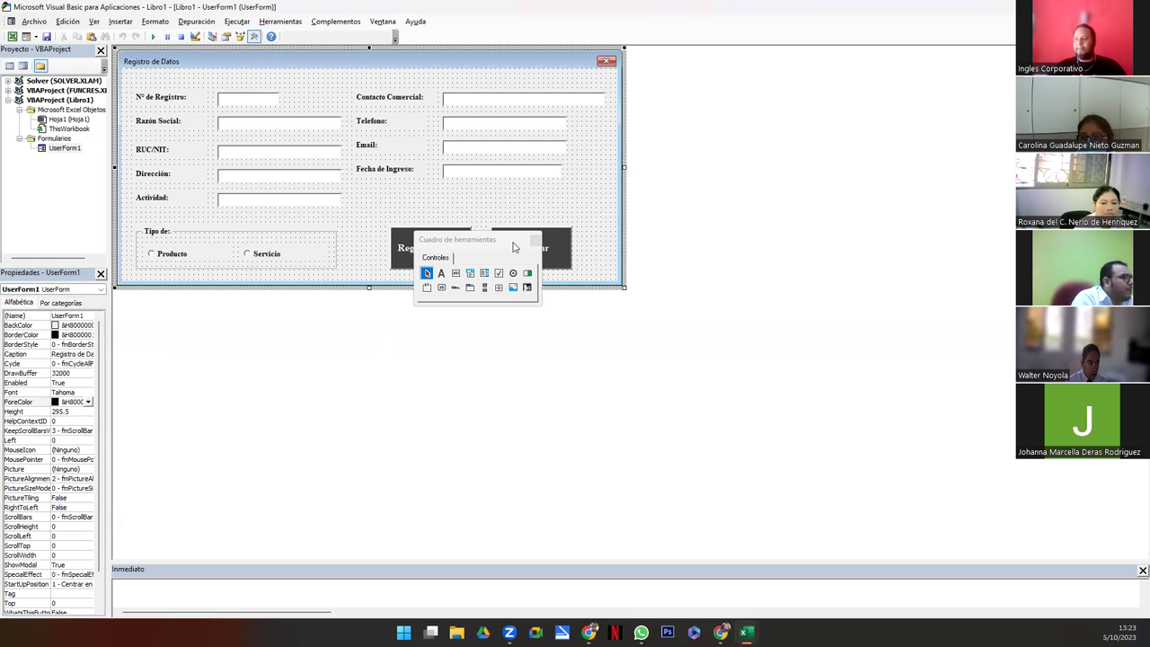
{"action": "left_click_drag", "start_coordinate": [515, 241], "coordinate": [526, 346]}
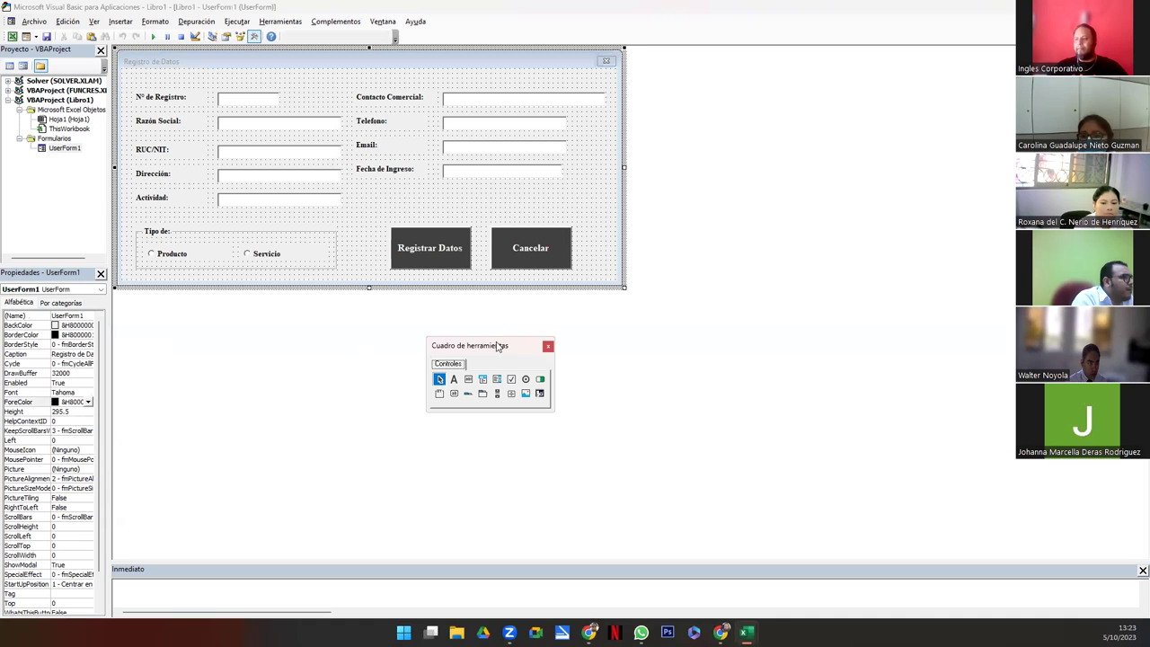
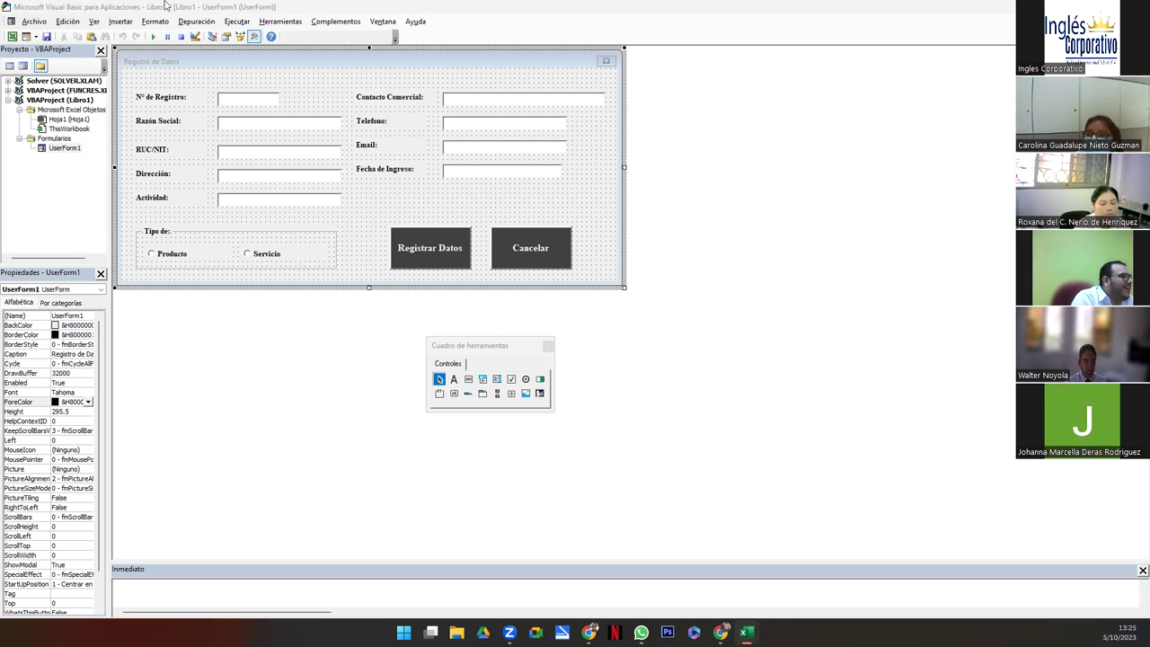
Step: Run the Registro de Datos form and test the Producto/Servicio options and the Tab order
{"action": "left_click", "coordinate": [154, 37]}
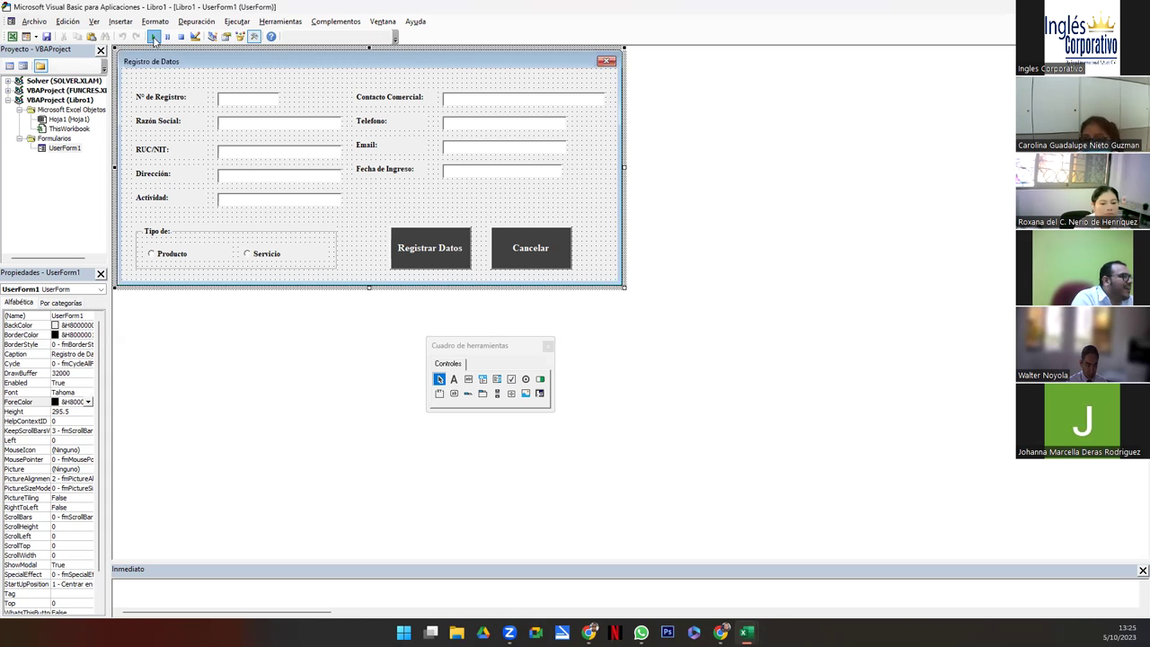
{"action": "left_click", "coordinate": [154, 37]}
{"action": "left_click", "coordinate": [61, 401]}
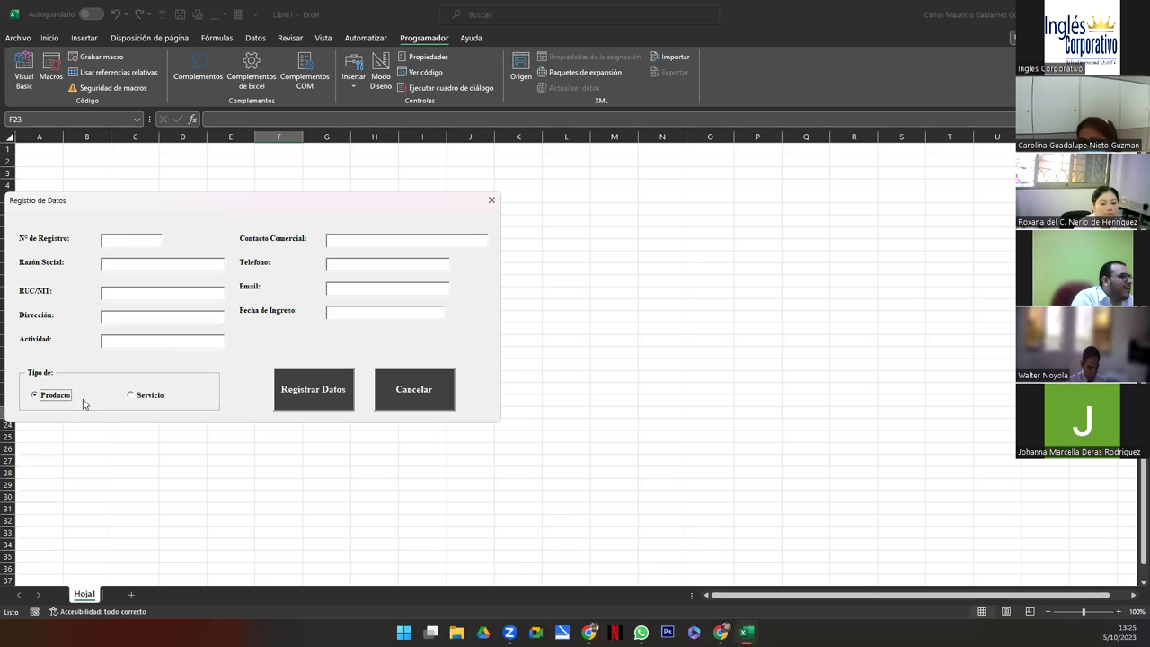
{"action": "left_click", "coordinate": [144, 399]}
{"action": "left_click", "coordinate": [59, 400]}
{"action": "left_click", "coordinate": [135, 396]}
{"action": "left_click", "coordinate": [398, 392]}
{"action": "left_click", "coordinate": [131, 396]}
{"action": "left_click", "coordinate": [137, 237]}
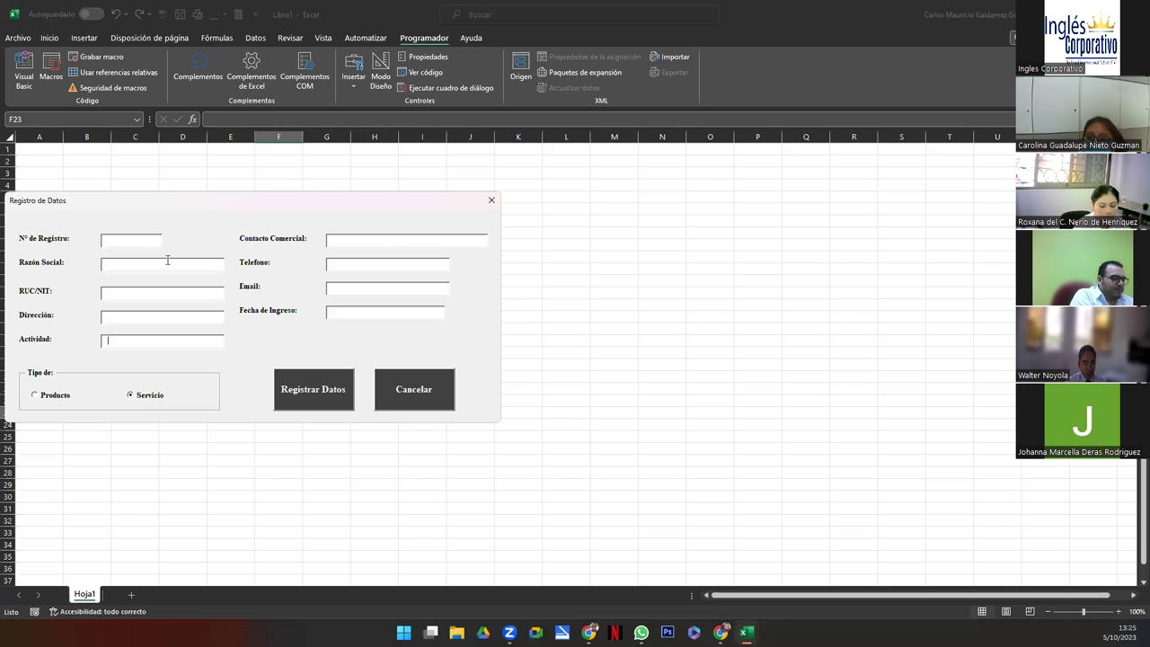
{"action": "key", "text": "Tab"}
{"action": "key", "text": "Tab"}
{"action": "key", "text": "Tab"}
{"action": "key", "text": "Tab"}
{"action": "key", "text": "Tab"}
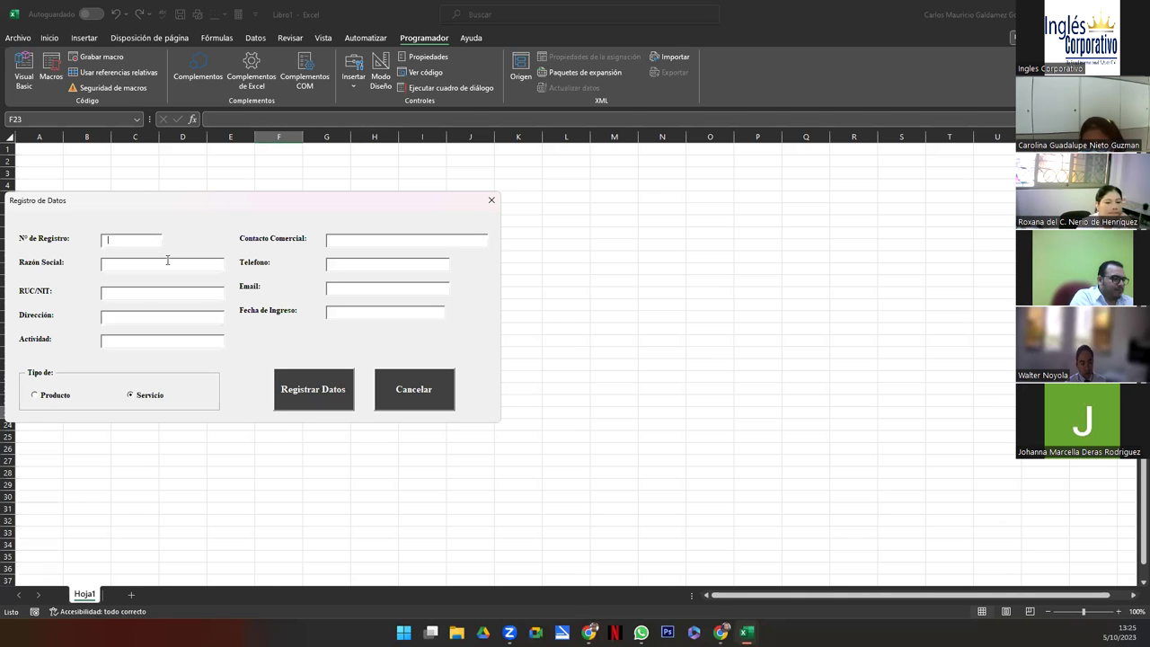
Step: Close the running form, move the toolbox aside, and inspect the Nº de Registro and Razón Social boxes
{"action": "left_click", "coordinate": [492, 201]}
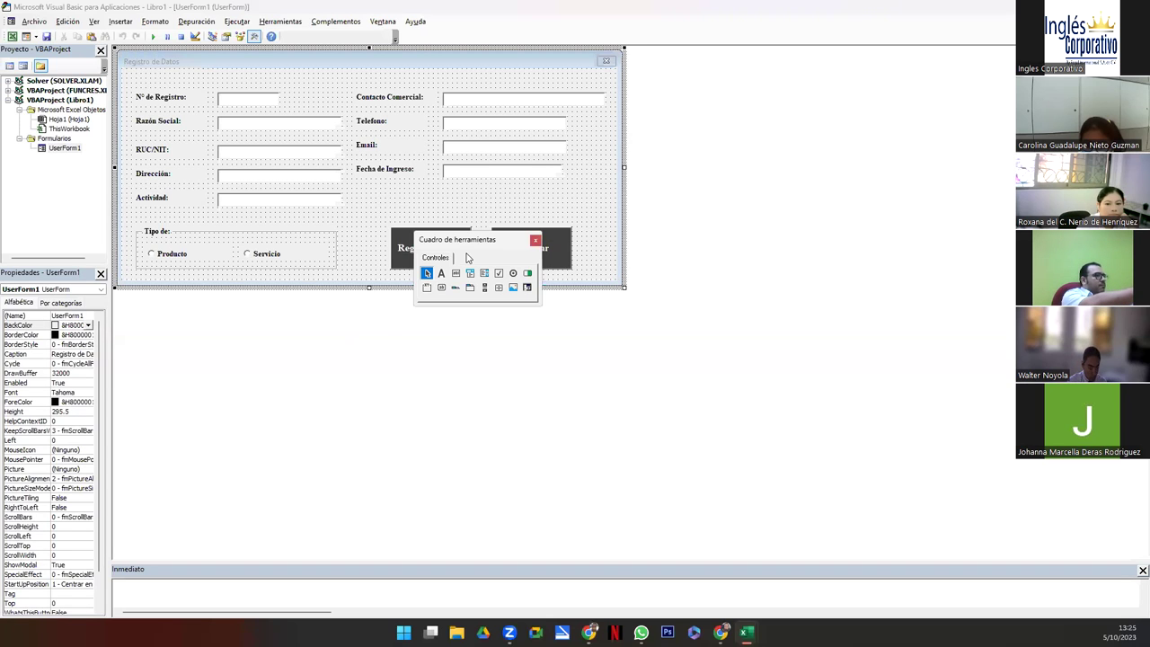
{"action": "left_click_drag", "start_coordinate": [468, 239], "coordinate": [381, 324]}
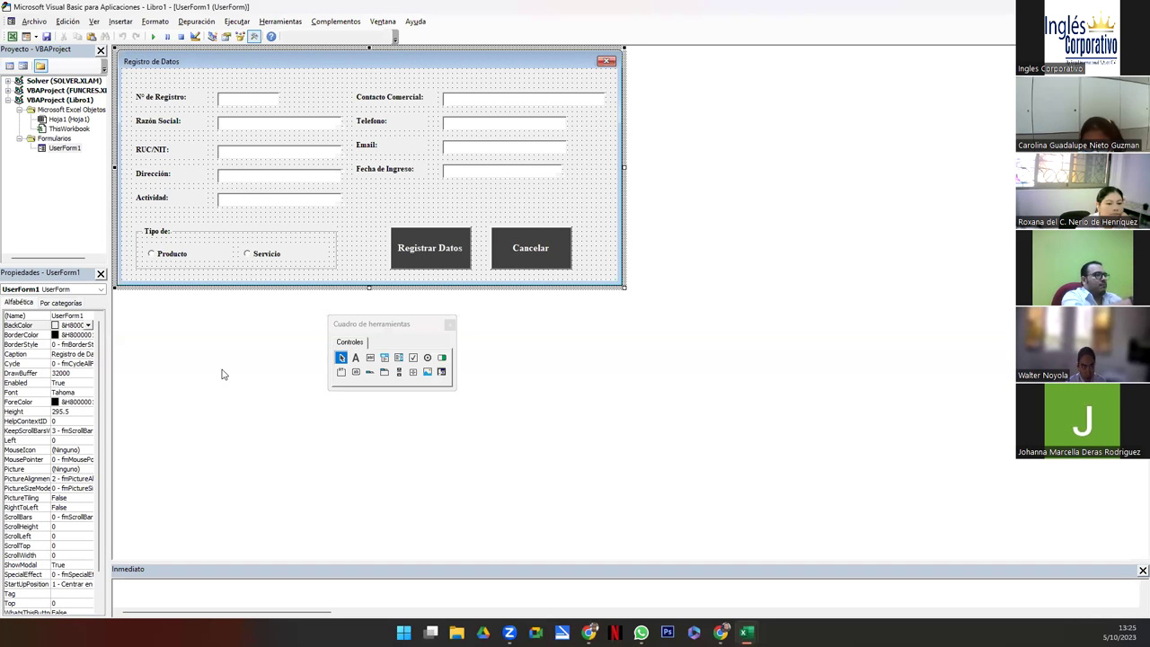
{"action": "left_click", "coordinate": [232, 100]}
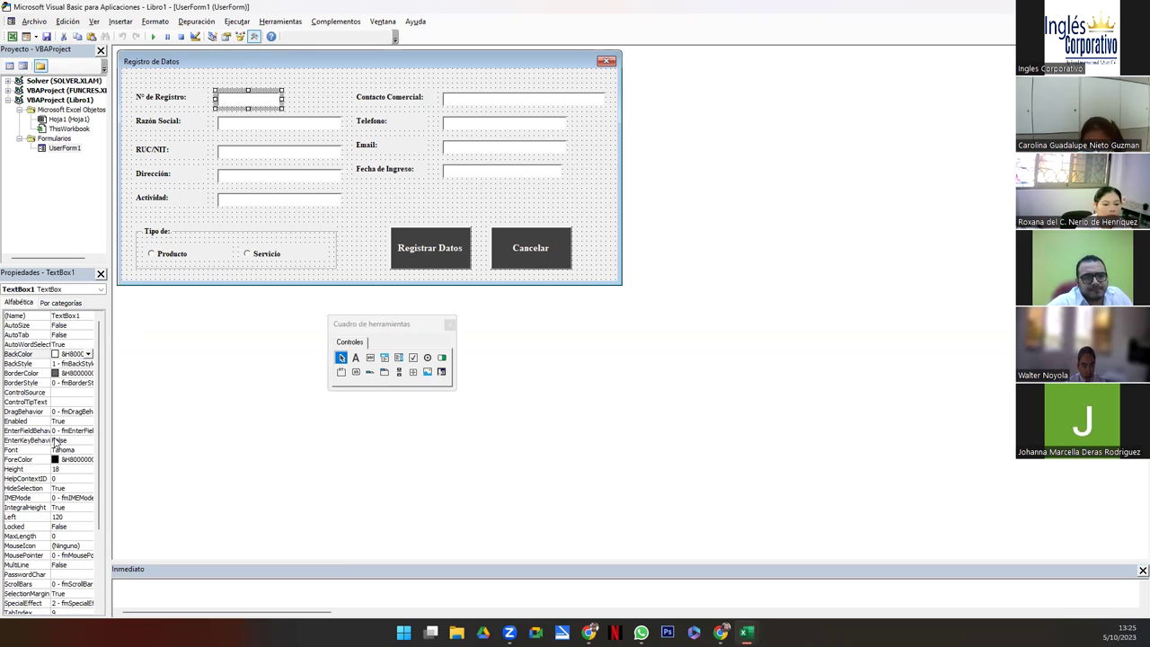
{"action": "scroll", "coordinate": [50, 546], "scroll_direction": "down", "scroll_amount": 4}
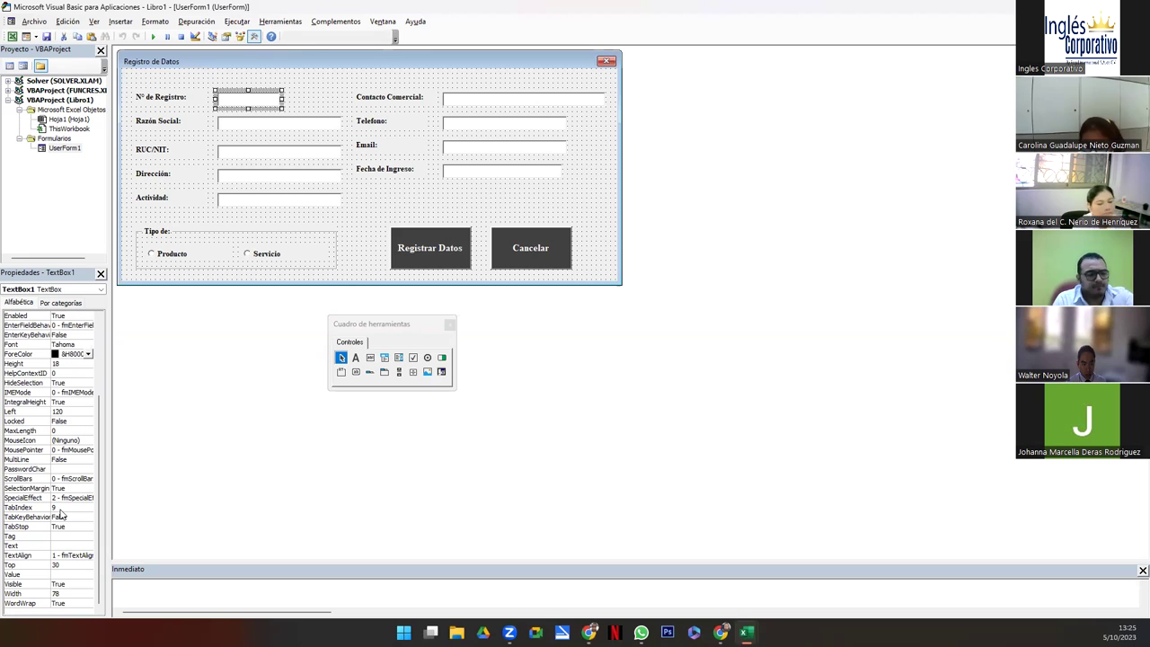
{"action": "left_click", "coordinate": [249, 126]}
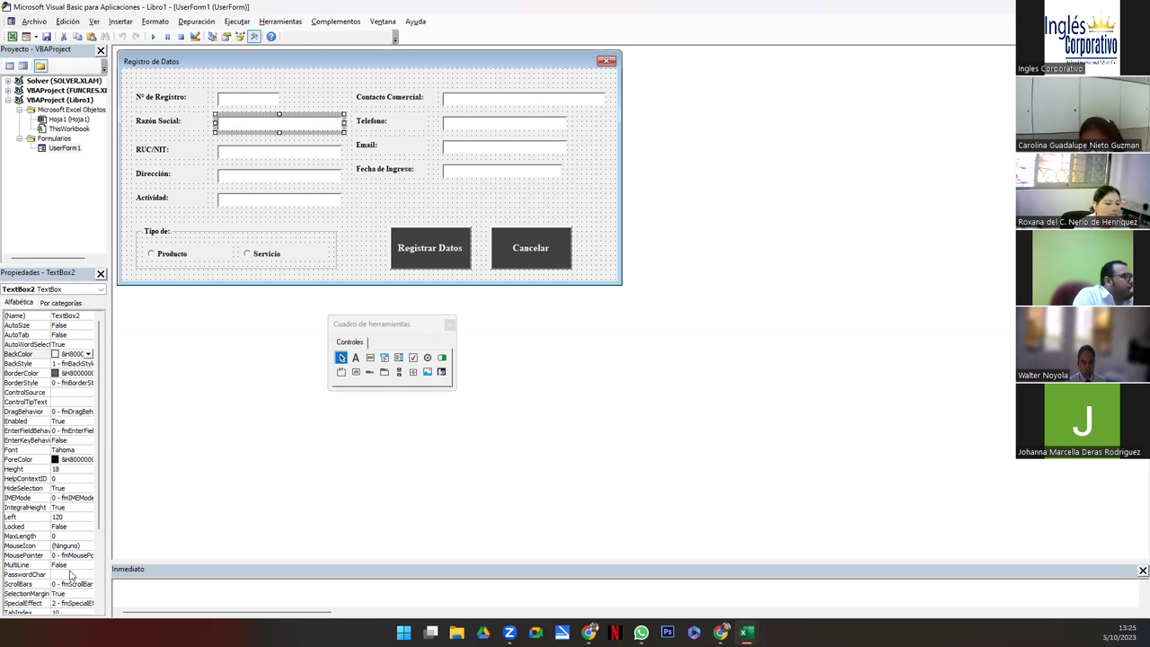
{"action": "scroll", "coordinate": [56, 562], "scroll_direction": "down", "scroll_amount": 4}
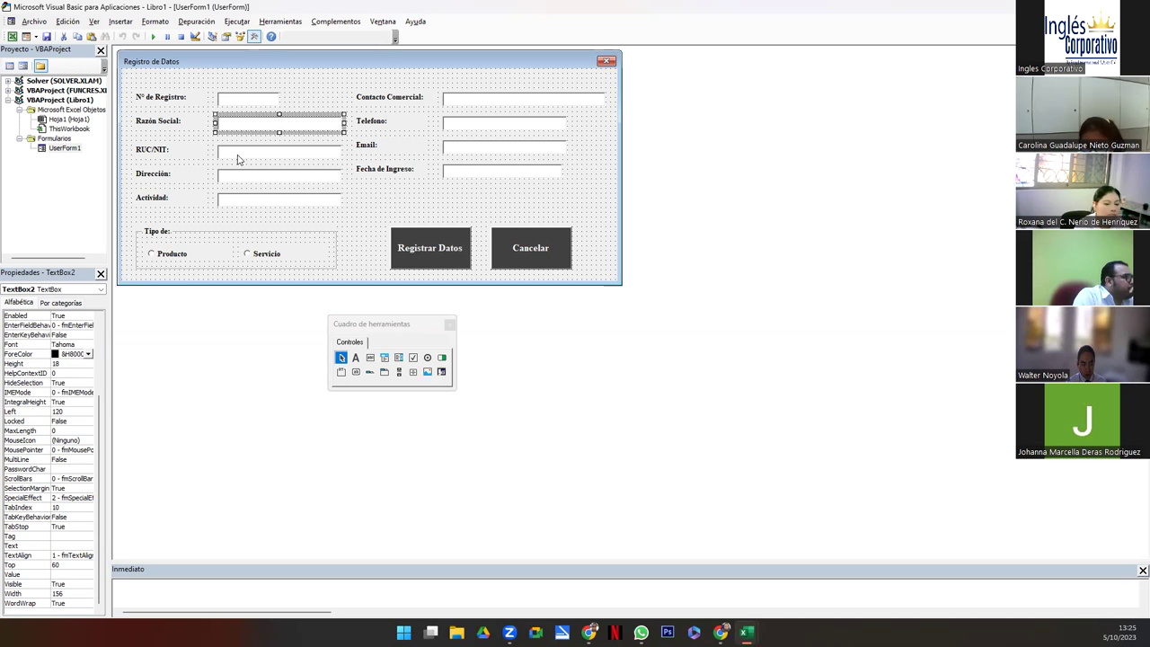
{"action": "left_click", "coordinate": [350, 251]}
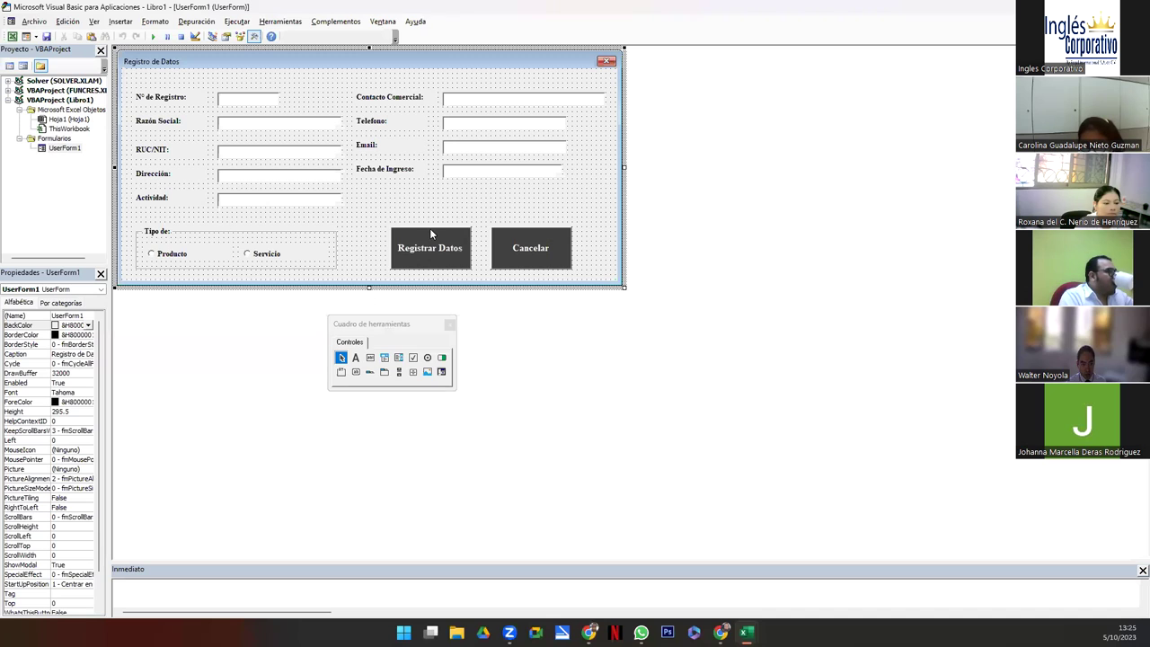
Step: Check each text box in turn, from Nº de Registro through Fecha de Ingreso
{"action": "left_click", "coordinate": [236, 102]}
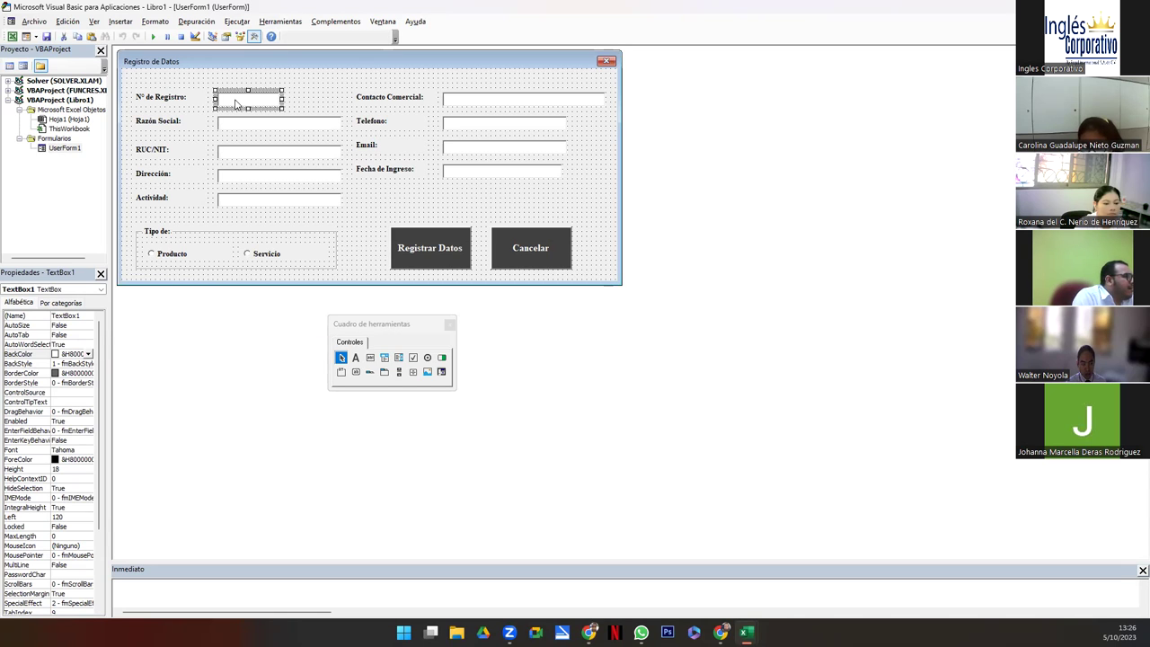
{"action": "left_click", "coordinate": [267, 124]}
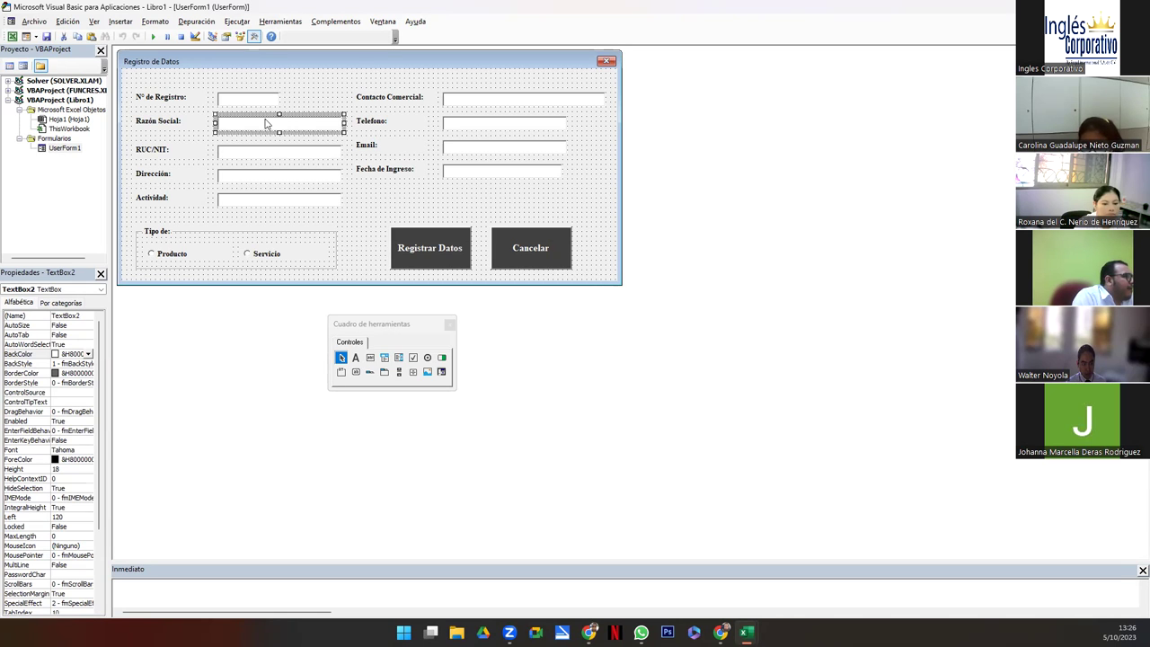
{"action": "left_click", "coordinate": [268, 154]}
{"action": "left_click", "coordinate": [277, 180]}
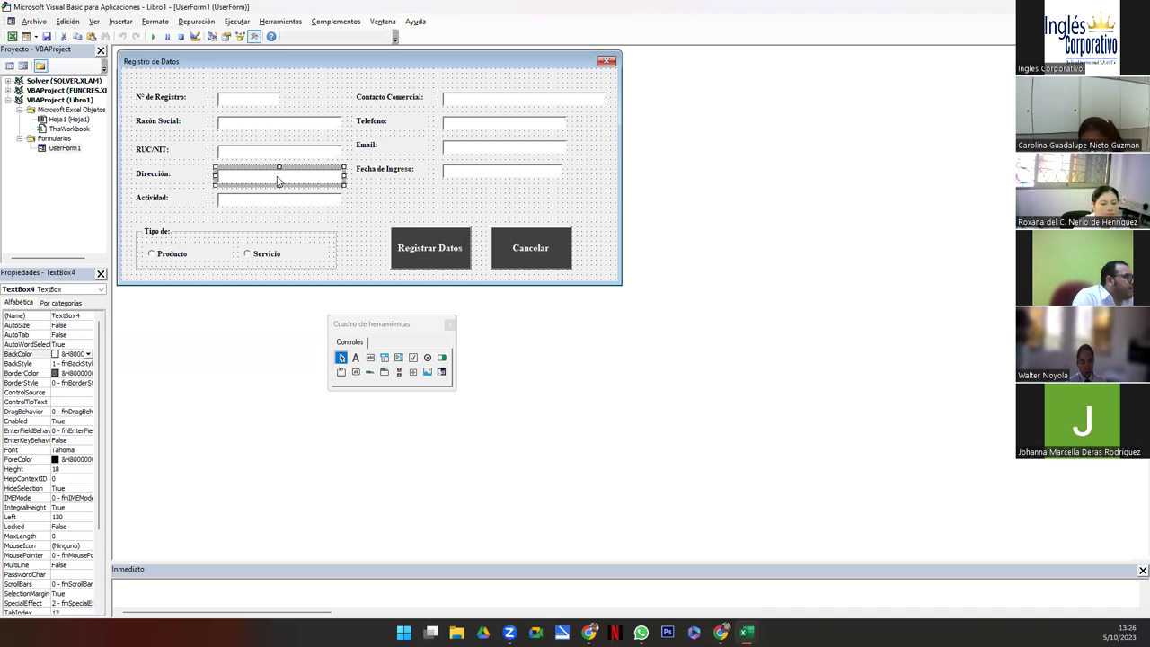
{"action": "left_click", "coordinate": [280, 204]}
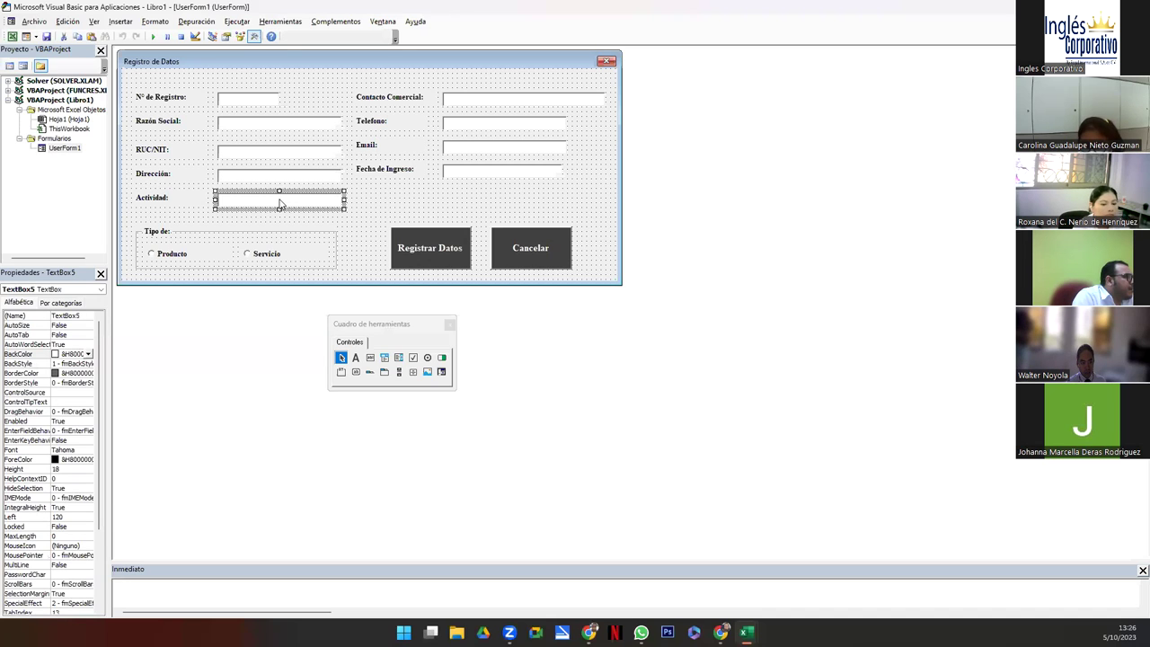
{"action": "left_click", "coordinate": [482, 102]}
{"action": "left_click", "coordinate": [479, 126]}
{"action": "left_click", "coordinate": [476, 149]}
{"action": "left_click", "coordinate": [475, 171]}
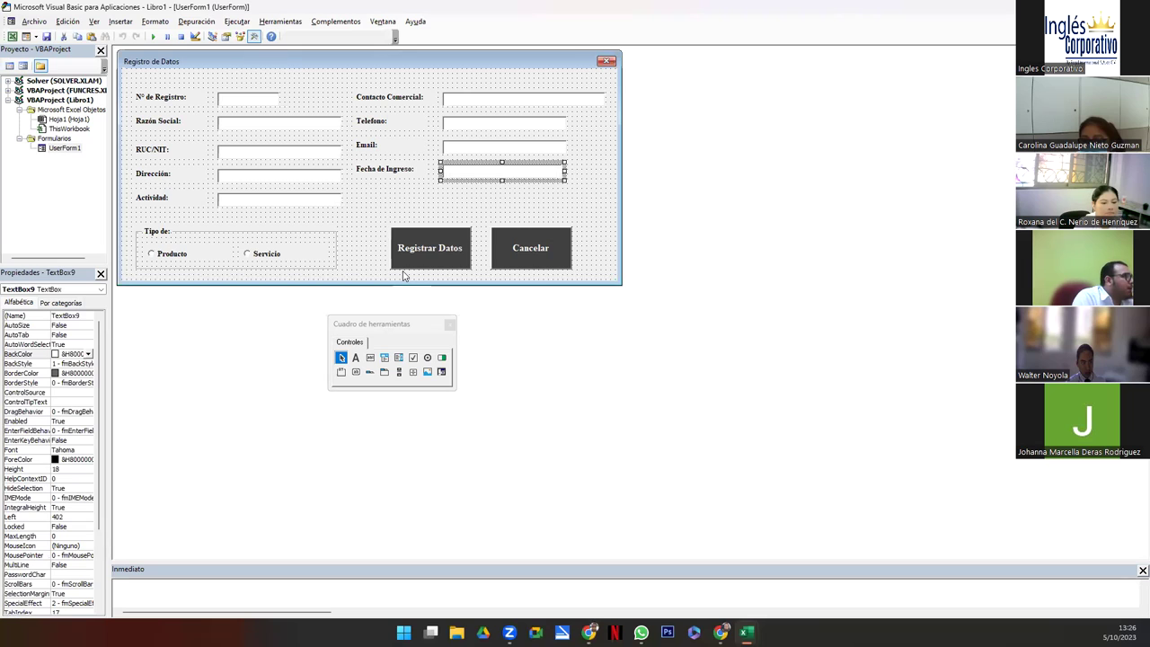
Step: Inspect the Tipo frame and its Producto and Servicio option buttons
{"action": "left_click", "coordinate": [206, 253]}
{"action": "left_click", "coordinate": [293, 255]}
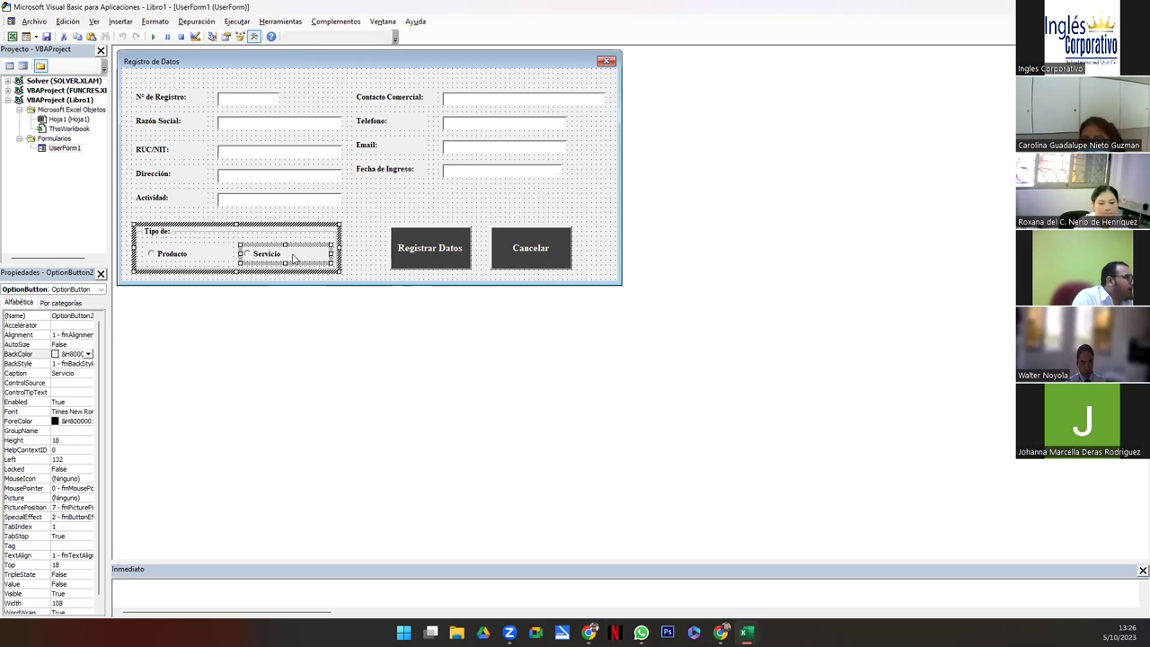
{"action": "left_click", "coordinate": [205, 260]}
{"action": "left_click", "coordinate": [300, 258]}
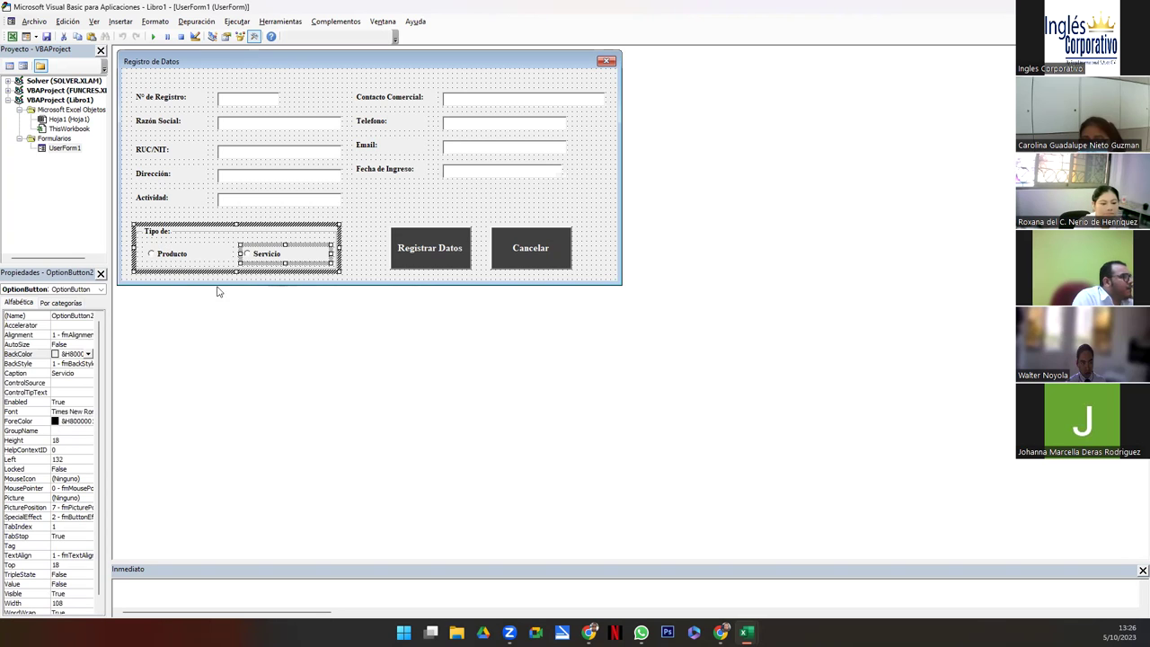
{"action": "left_click", "coordinate": [231, 270]}
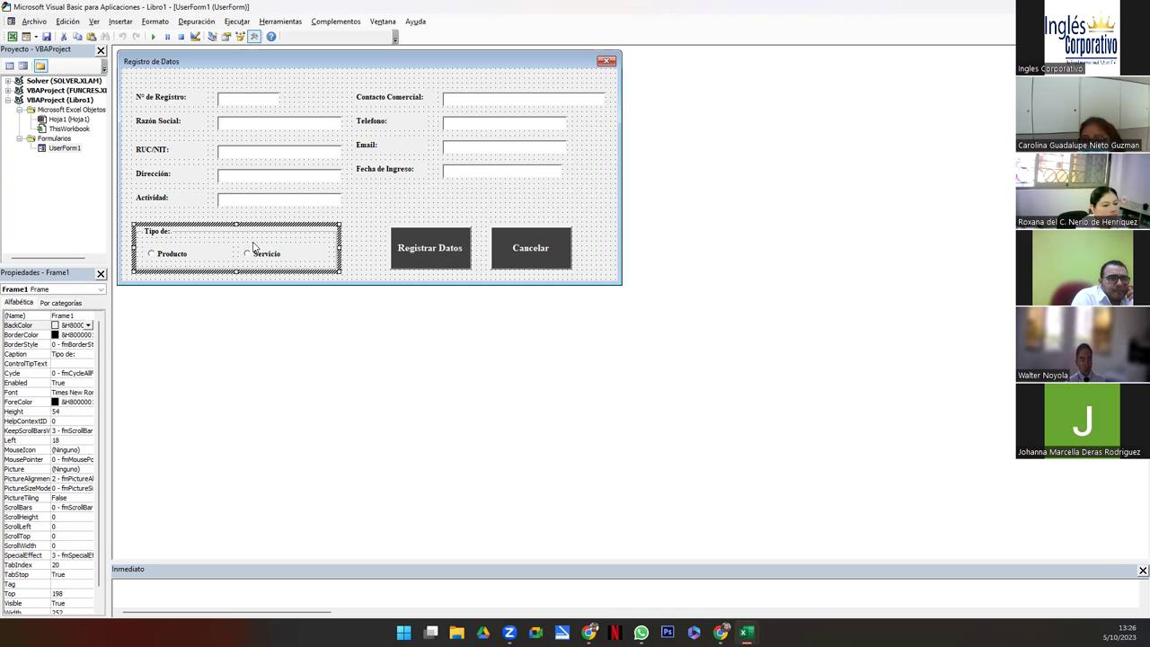
Step: Recheck the first text boxes, then close the UserForm3 reference screenshot
{"action": "left_click", "coordinate": [231, 102]}
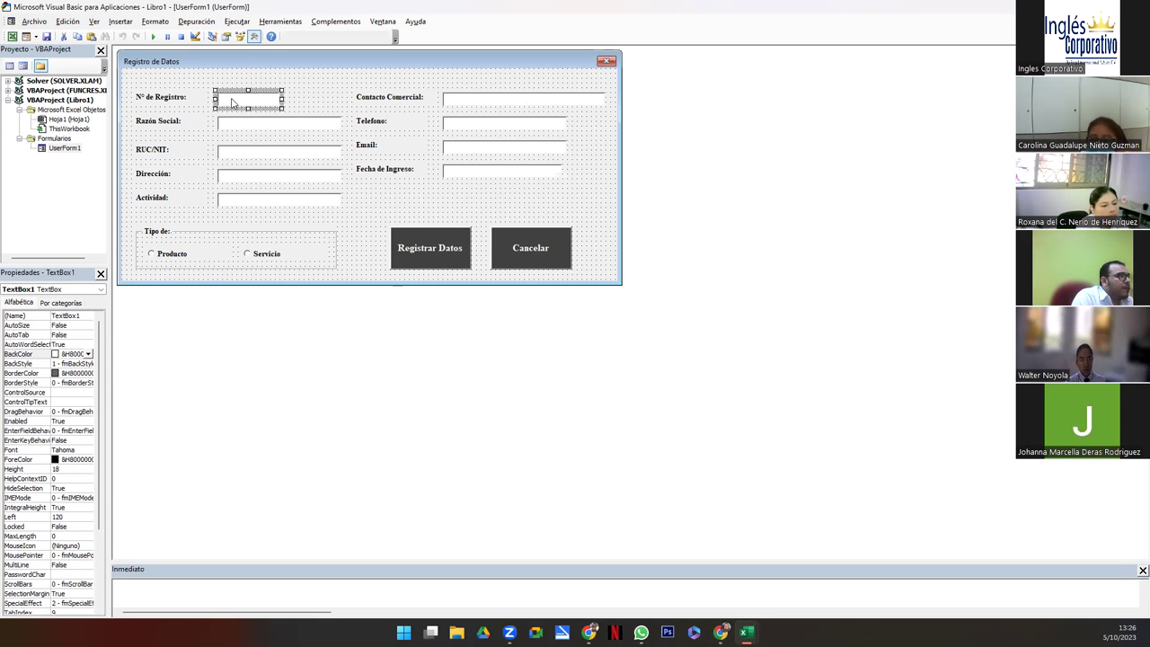
{"action": "left_click", "coordinate": [296, 95]}
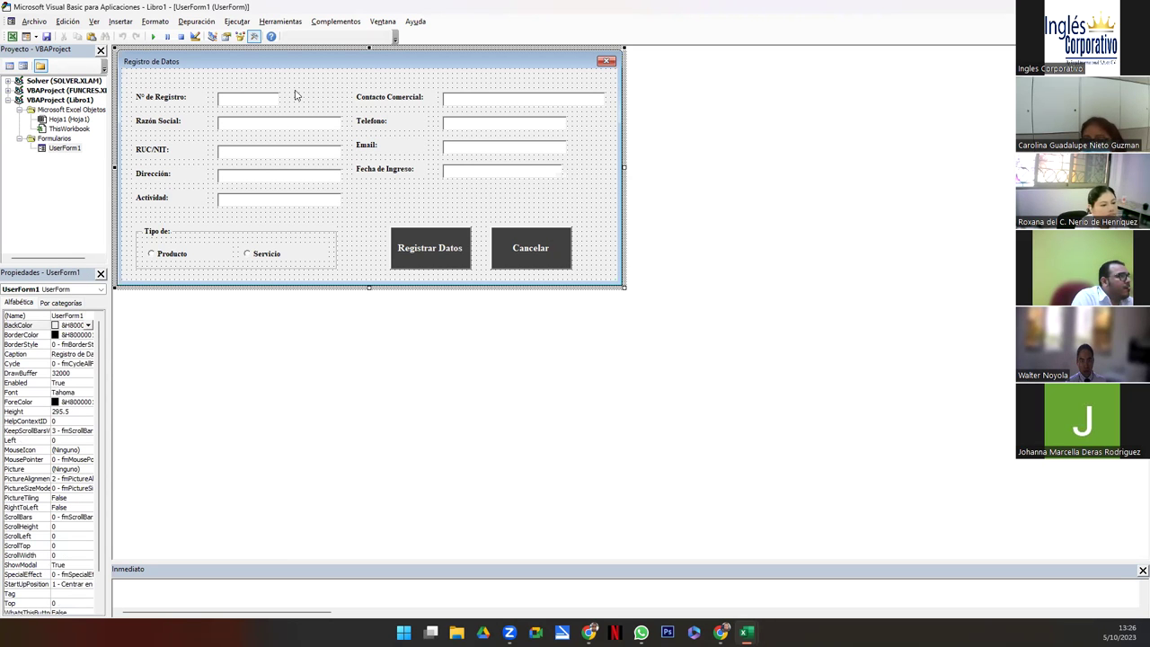
{"action": "left_click", "coordinate": [231, 102]}
{"action": "left_click", "coordinate": [248, 124]}
{"action": "left_click", "coordinate": [259, 153]}
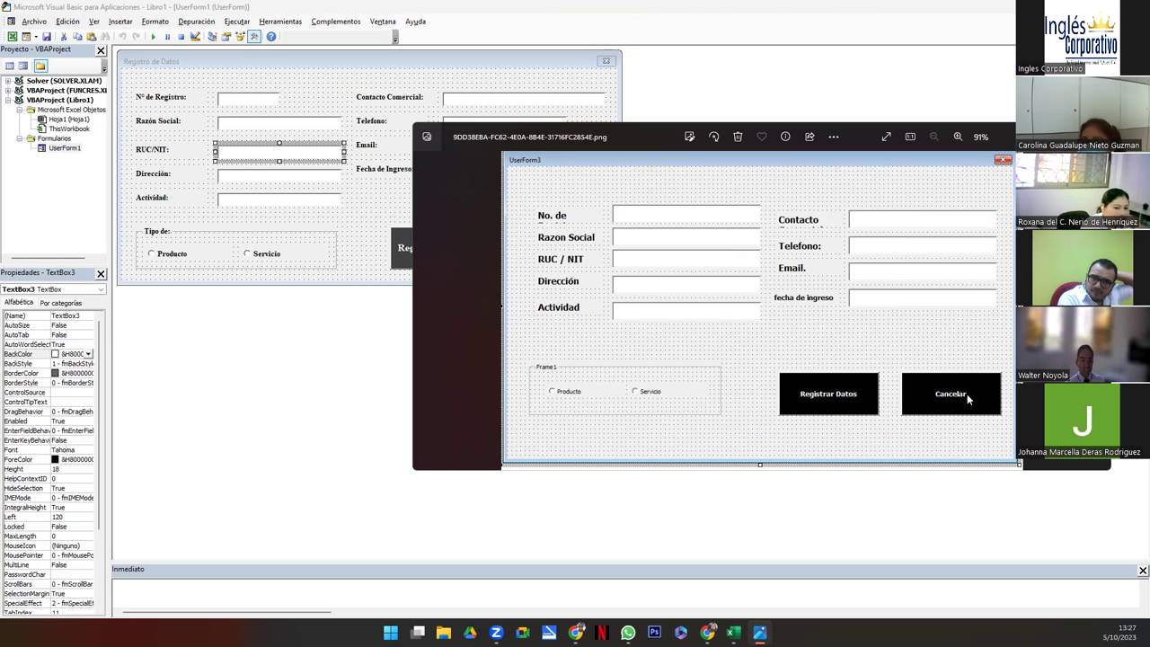
{"action": "key", "text": "alt+F4"}
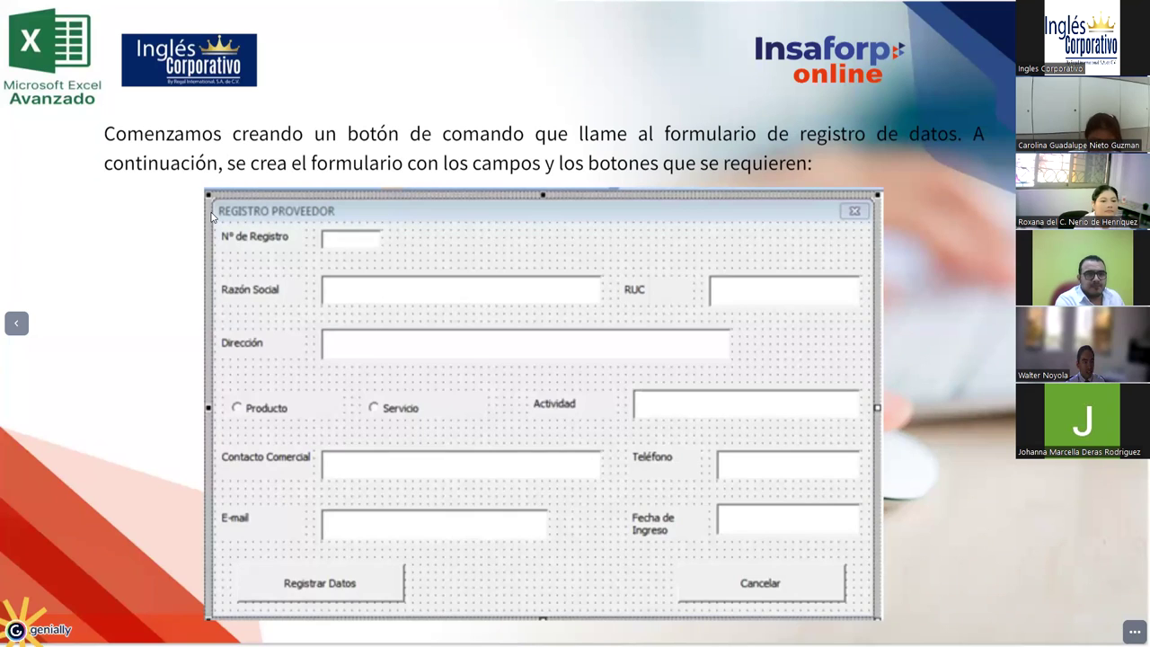
Step: Alt+Tab from the REGISTRO PROVEEDOR slide back to the Registro de Datos form in the VBA editor
{"action": "key", "text": "alt+Tab"}
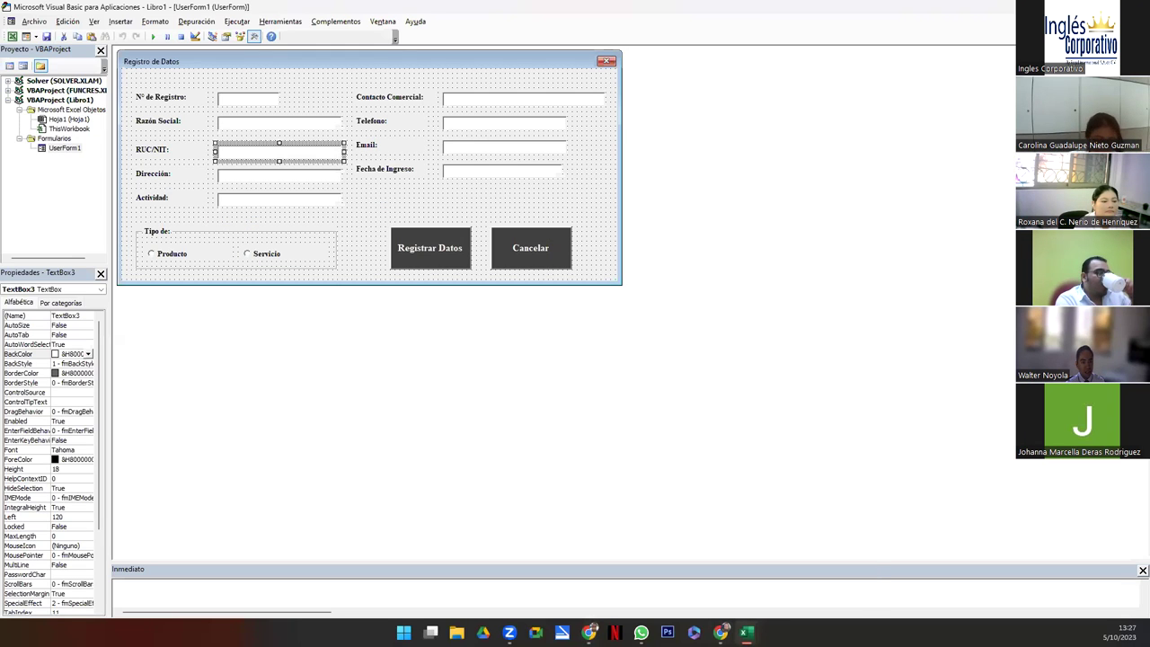
Step: Draw an ActiveX command button over cells K8 to L10 on the sheet
{"action": "mouse_move", "coordinate": [746, 633]}
{"action": "left_click", "coordinate": [665, 585]}
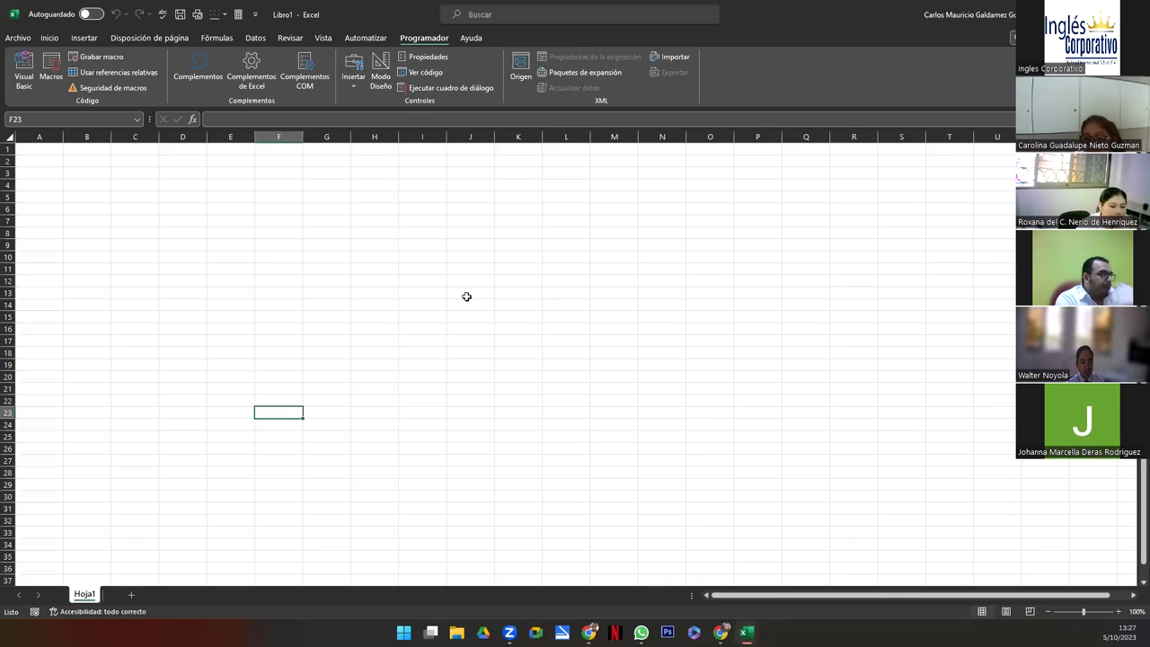
{"action": "left_click", "coordinate": [354, 86]}
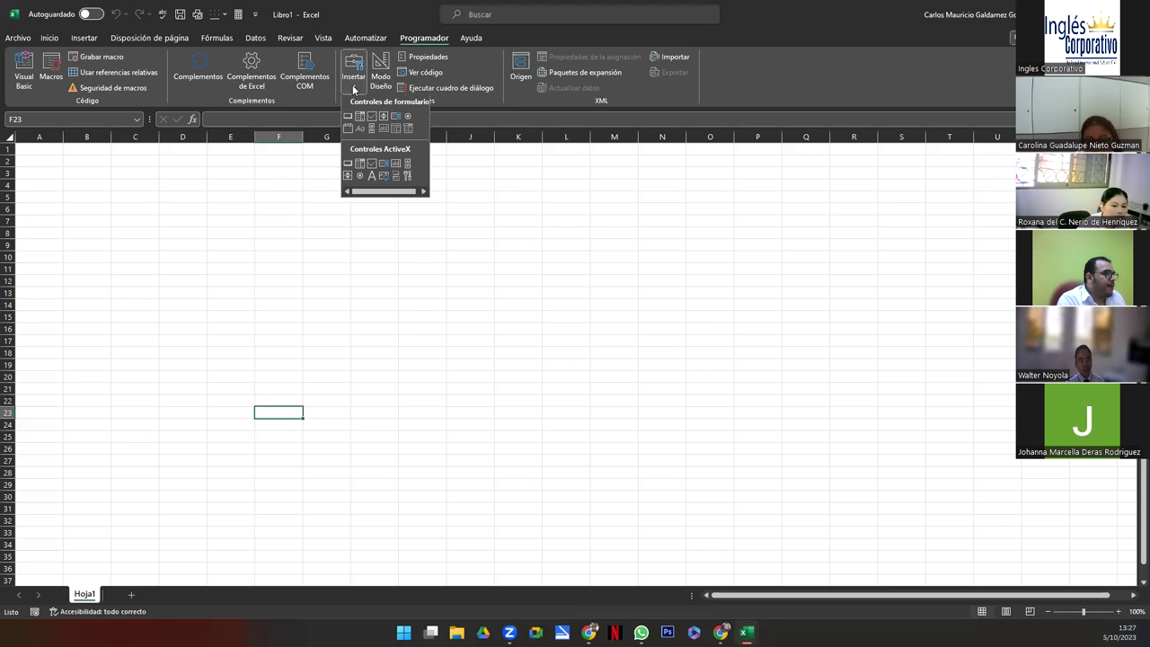
{"action": "left_click", "coordinate": [346, 173]}
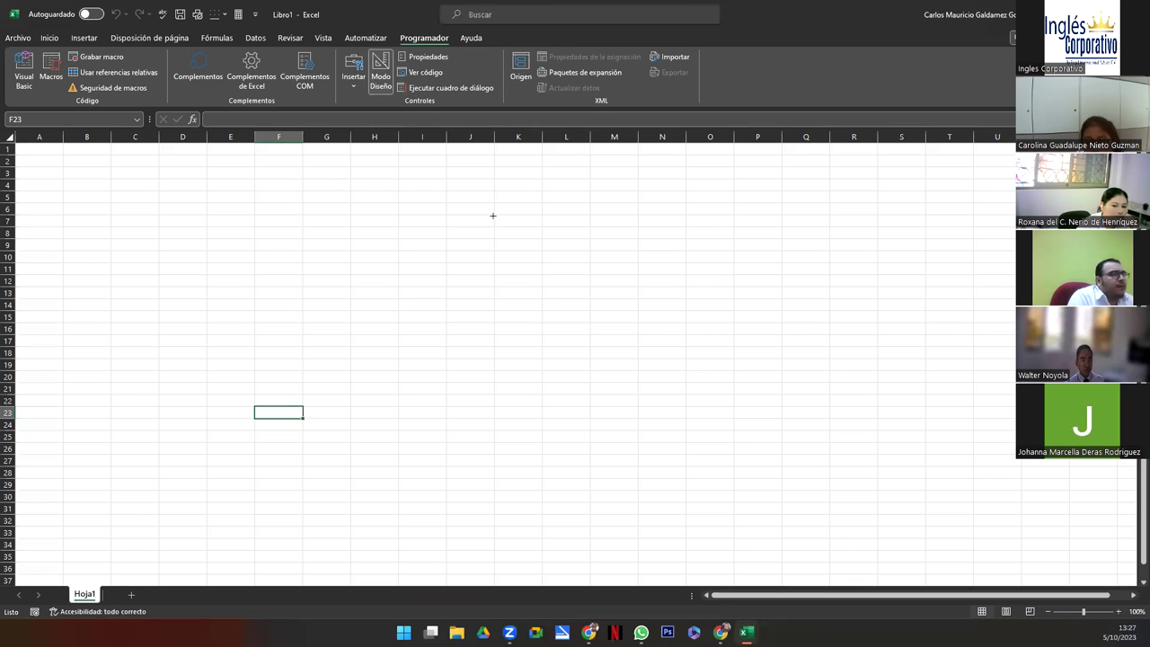
{"action": "left_click_drag", "start_coordinate": [492, 215], "coordinate": [591, 268]}
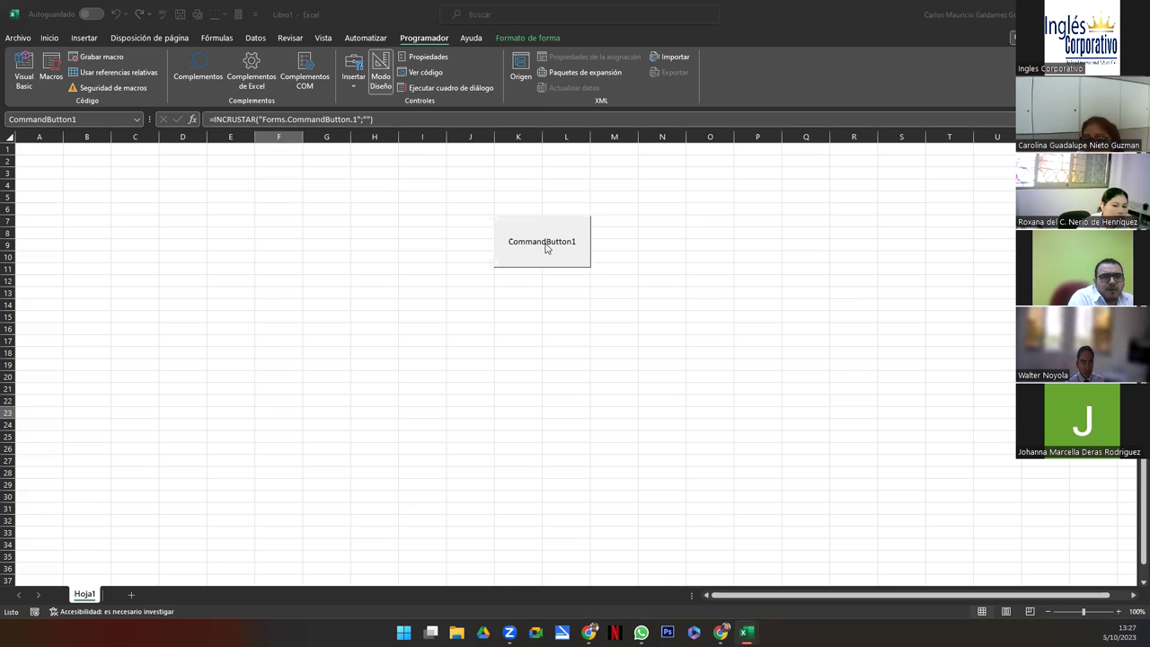
{"action": "key", "text": "alt+F11"}
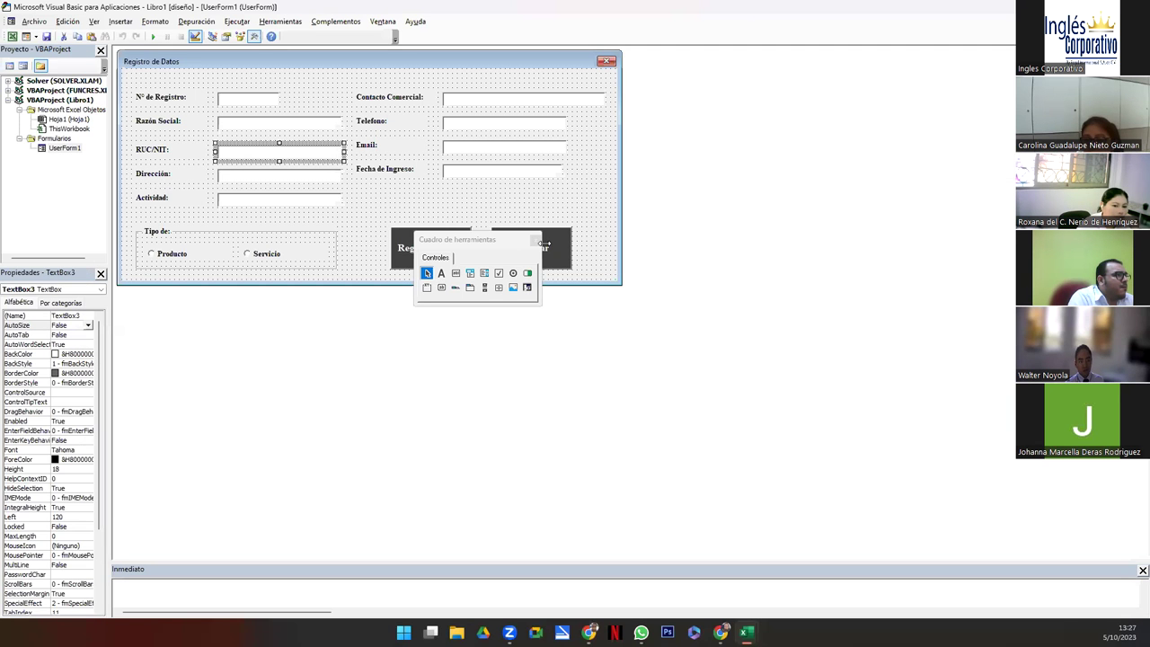
{"action": "key", "text": "alt+F11"}
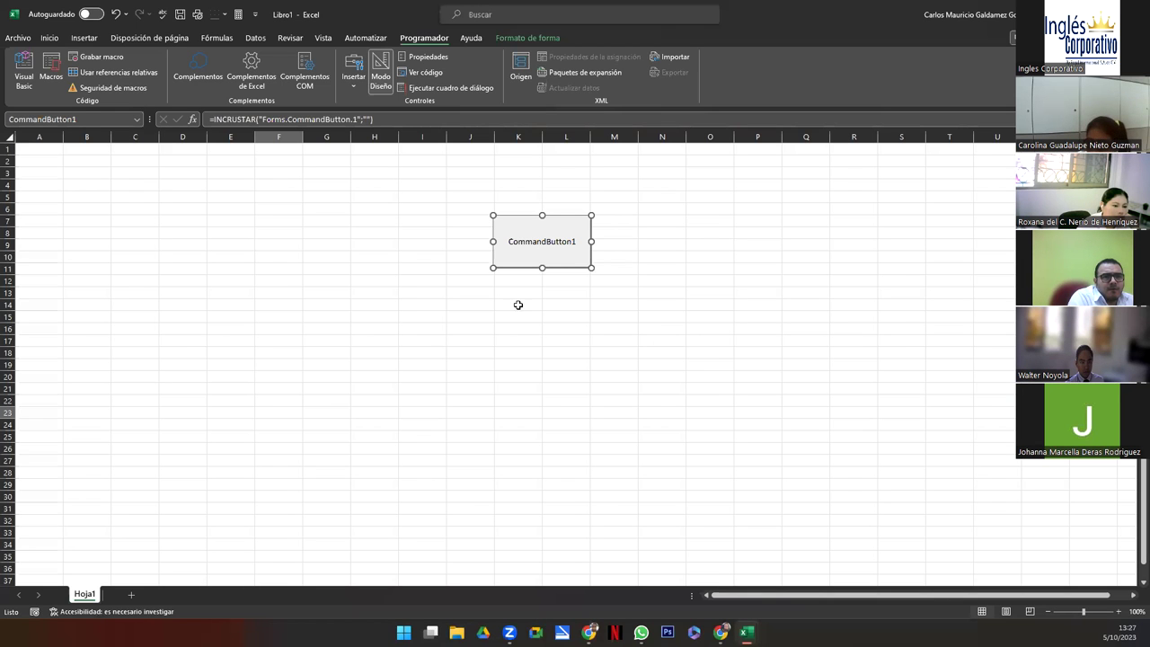
Step: Set the new button's Caption to 'Abrir Registro'
{"action": "left_click", "coordinate": [426, 57]}
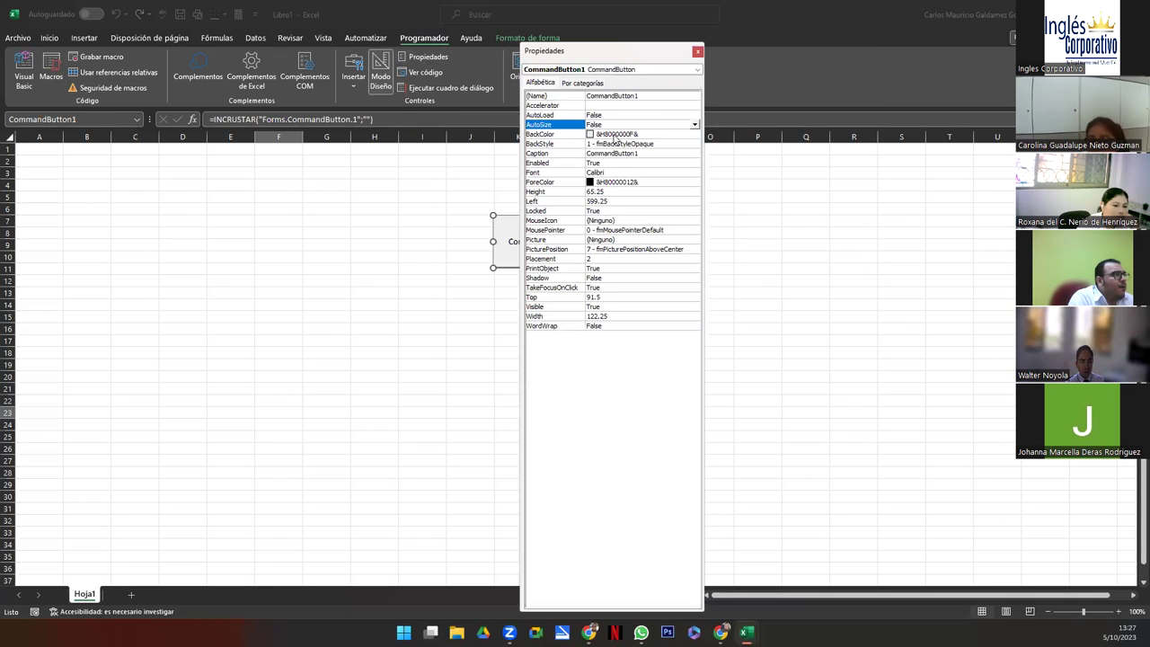
{"action": "left_click_drag", "start_coordinate": [586, 51], "coordinate": [740, 75]}
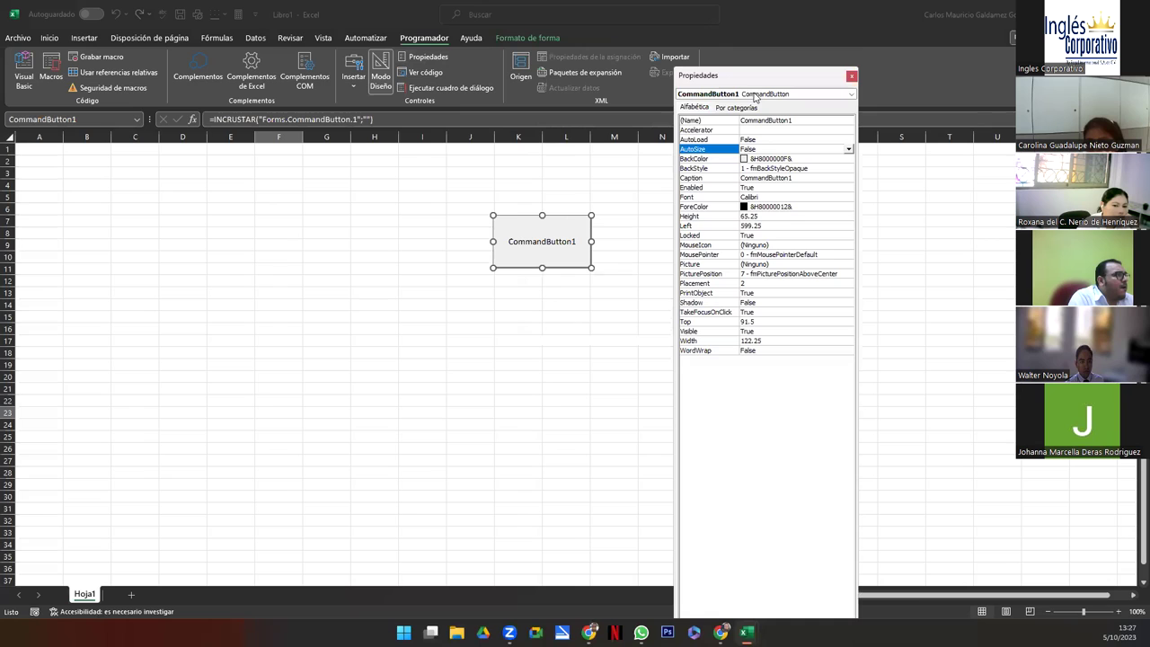
{"action": "double_click", "coordinate": [764, 179]}
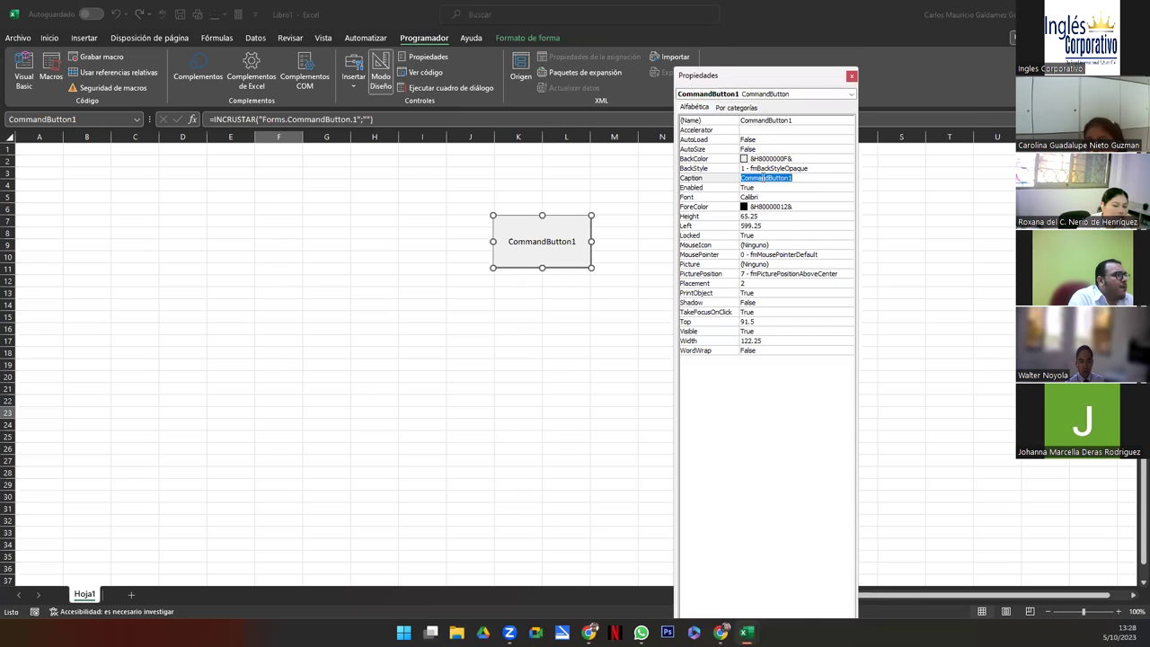
{"action": "type", "text": "Abrir R"}
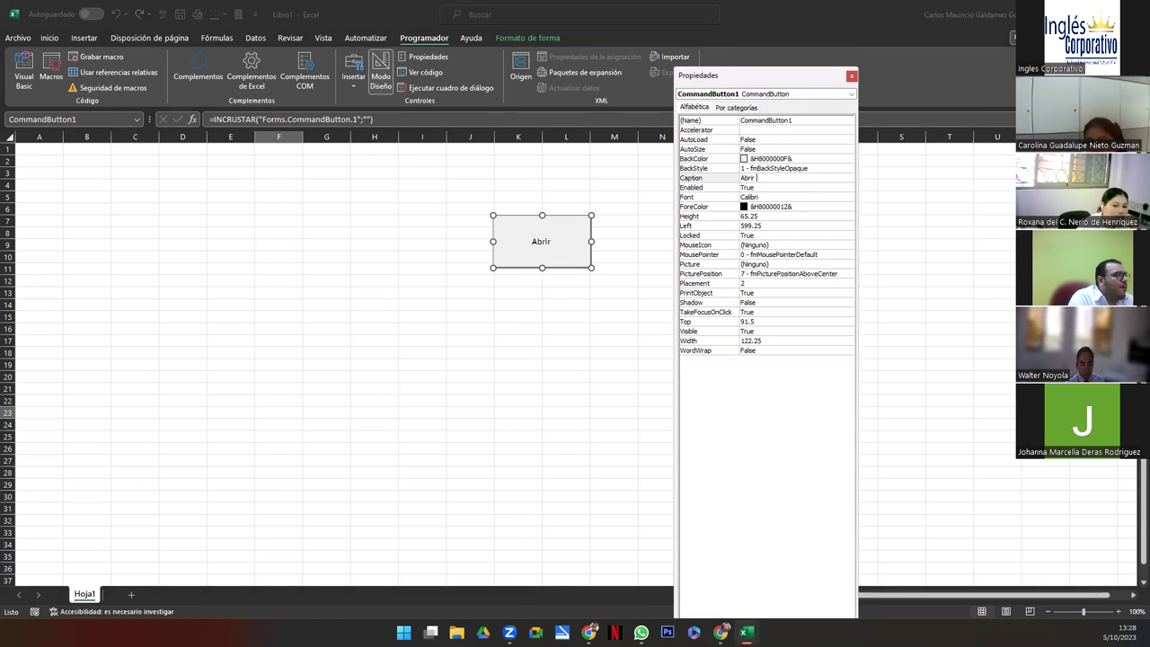
{"action": "type", "text": "egistro"}
{"action": "key", "text": "Return"}
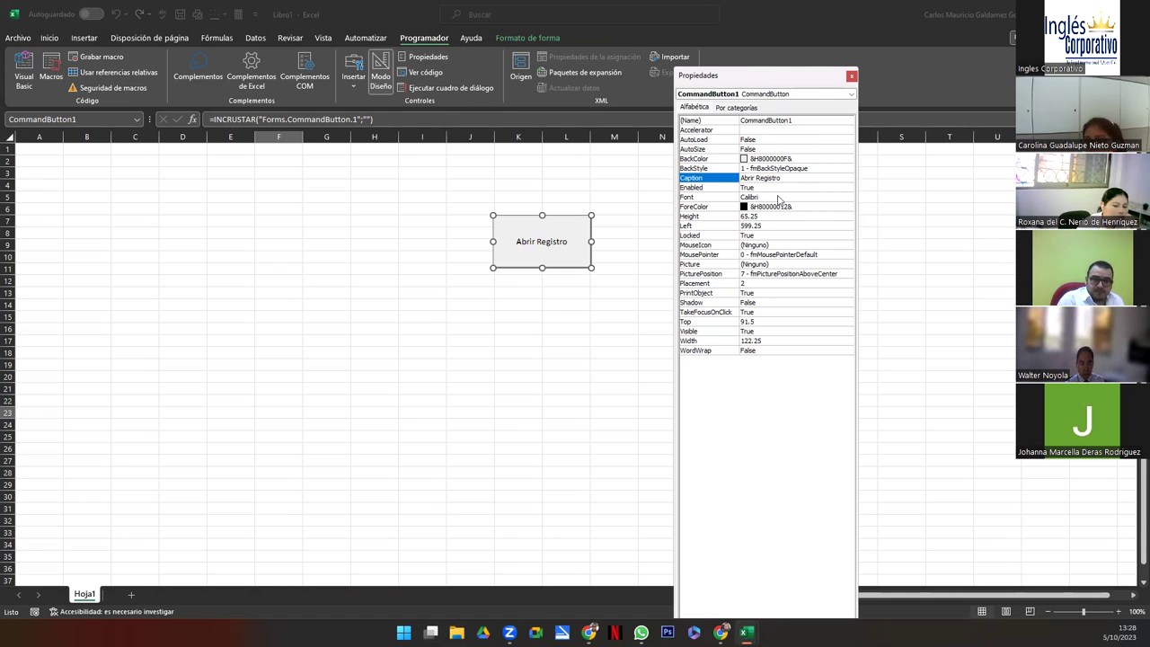
Step: Give the button a Times New Roman bold 12-pt font and close the properties
{"action": "left_click", "coordinate": [782, 197]}
{"action": "left_click", "coordinate": [849, 196]}
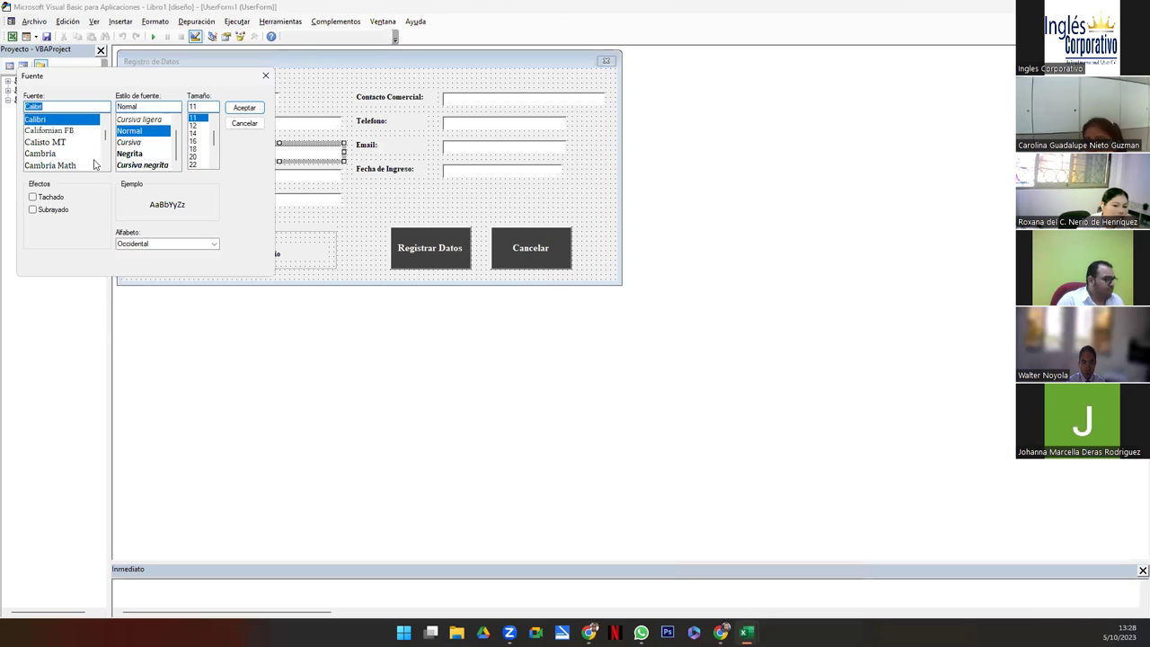
{"action": "left_click", "coordinate": [106, 167]}
{"action": "left_click", "coordinate": [106, 167]}
{"action": "left_click", "coordinate": [54, 165]}
{"action": "type", "text": "tim"}
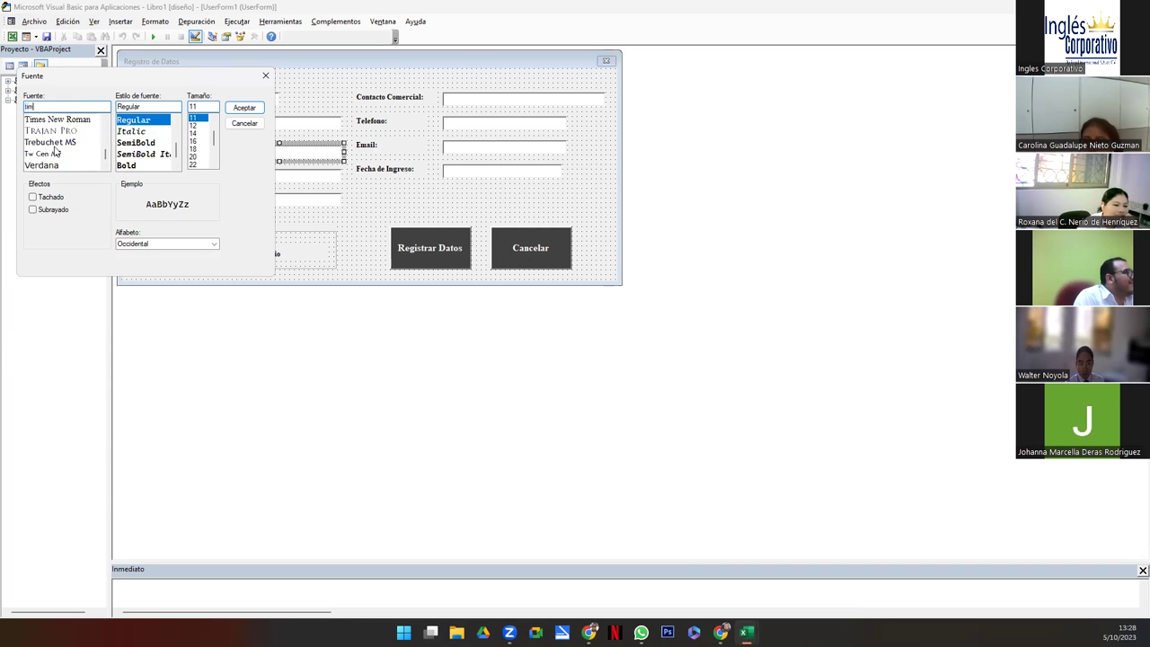
{"action": "left_click", "coordinate": [47, 121]}
{"action": "left_click", "coordinate": [128, 143]}
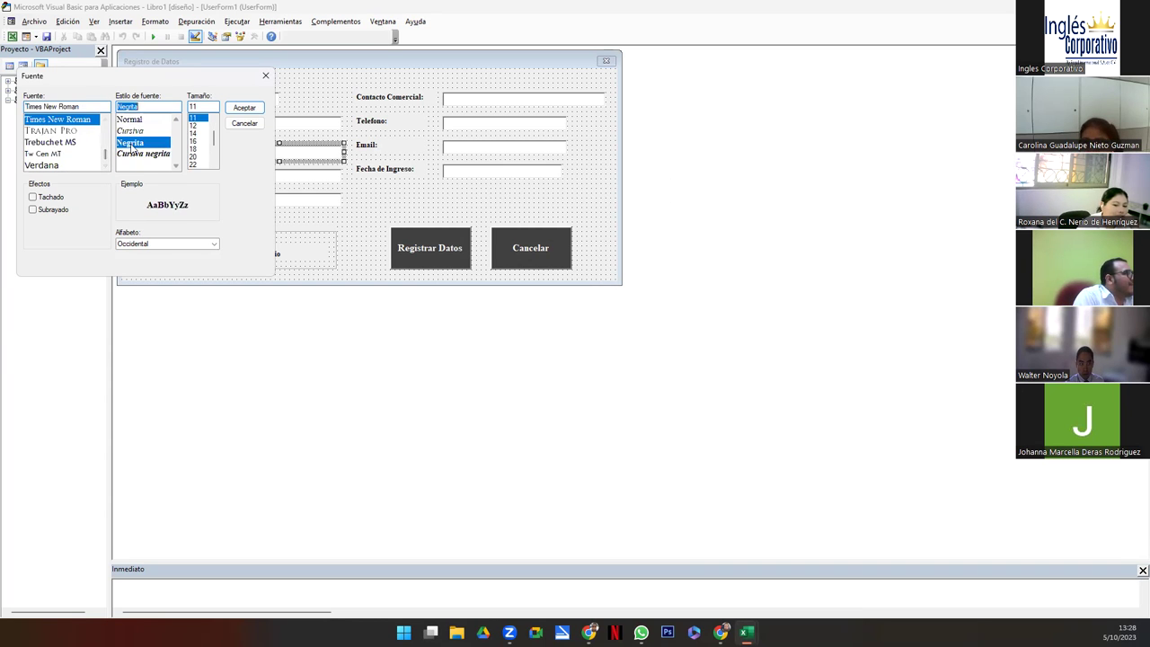
{"action": "left_click", "coordinate": [194, 126]}
{"action": "left_click", "coordinate": [244, 107]}
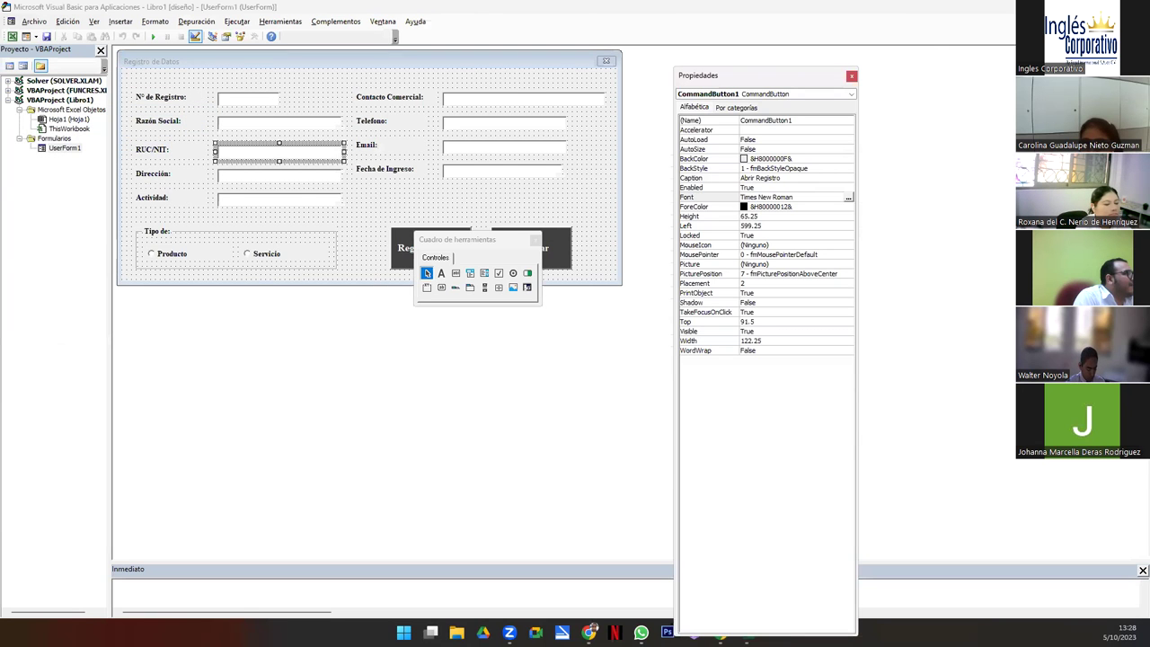
{"action": "key", "text": "alt+F11"}
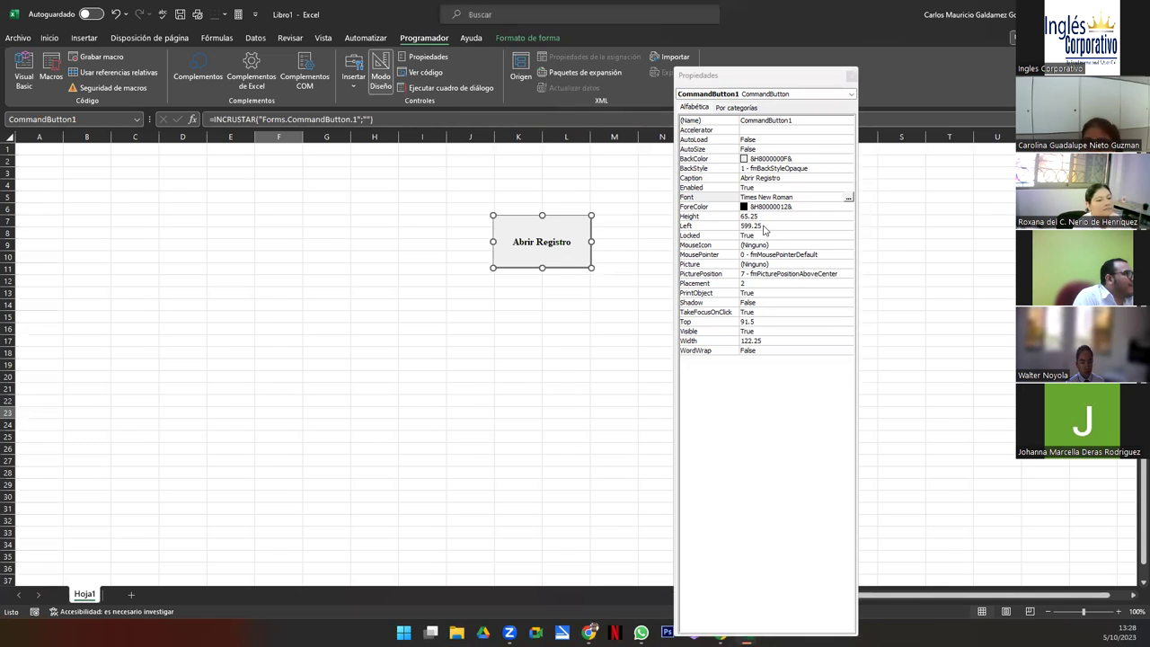
{"action": "left_click", "coordinate": [851, 75]}
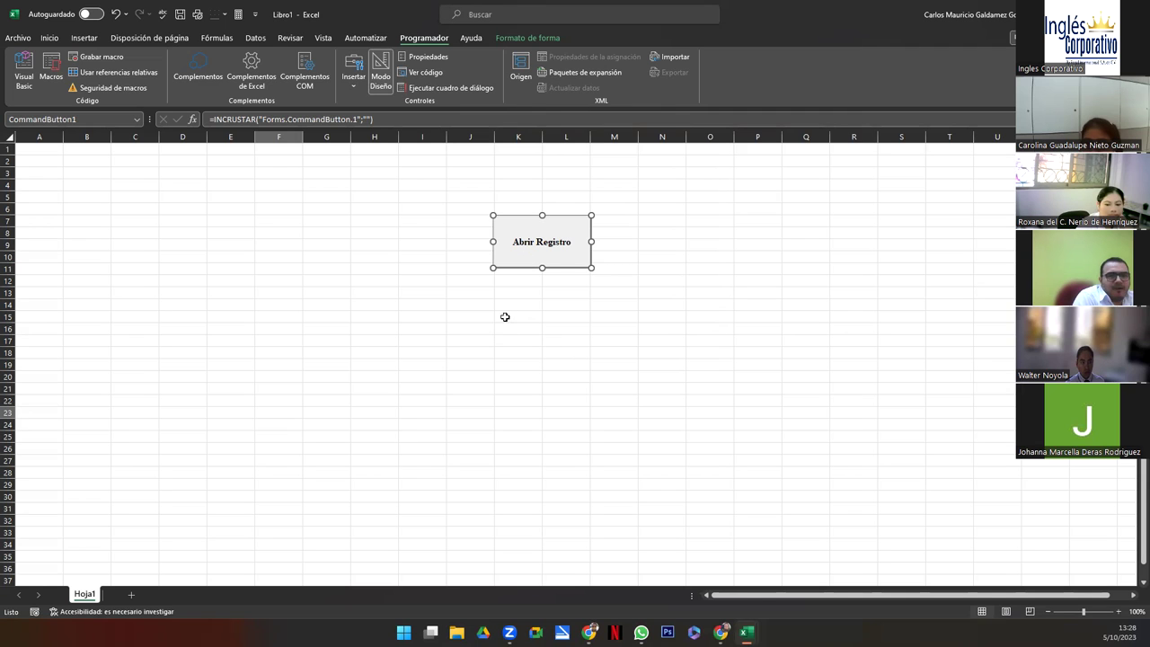
Step: Change UserForm1's (Name) property to frmRegistro, then return to the Excel sheet
{"action": "key", "text": "alt+F11"}
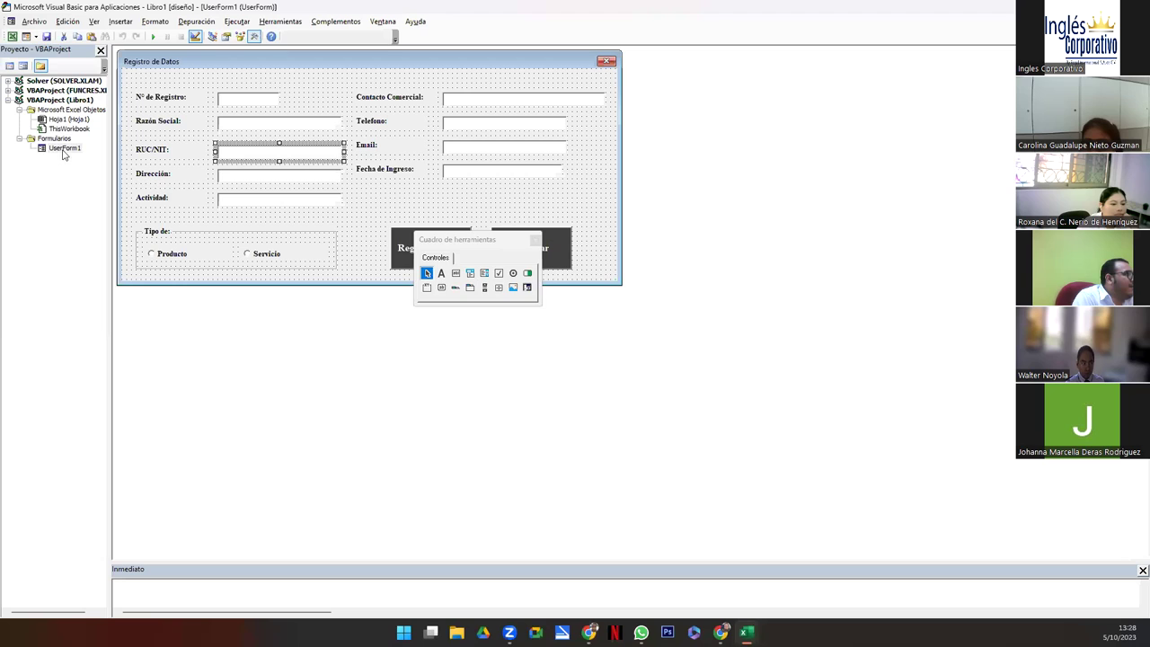
{"action": "left_click", "coordinate": [63, 151]}
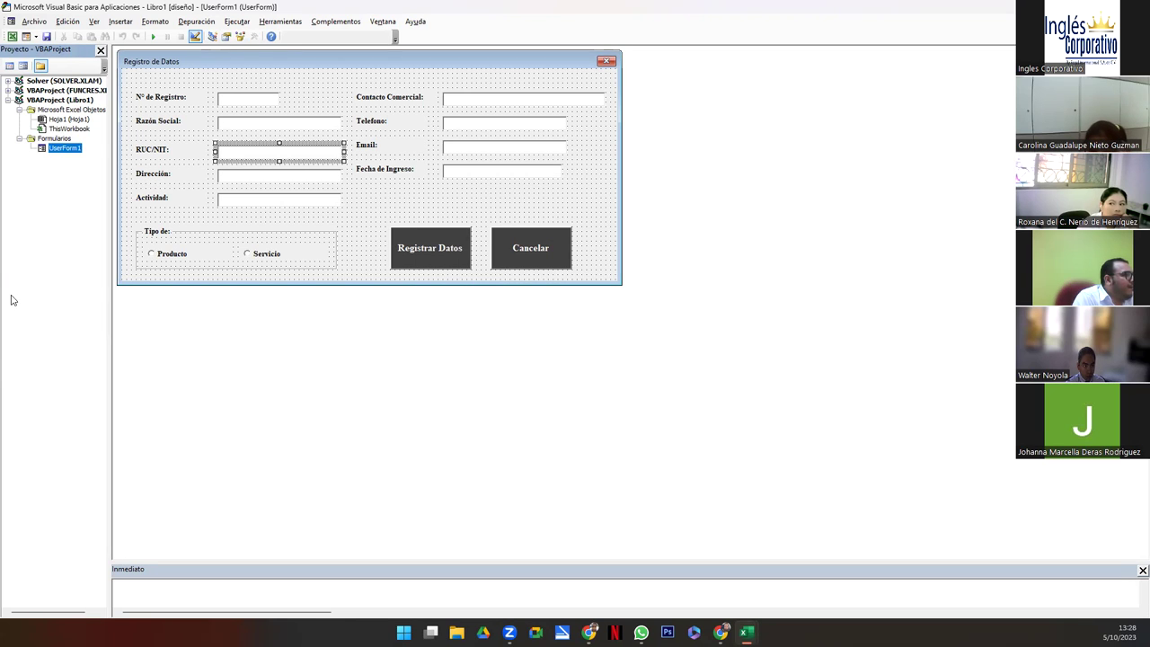
{"action": "left_click", "coordinate": [226, 36]}
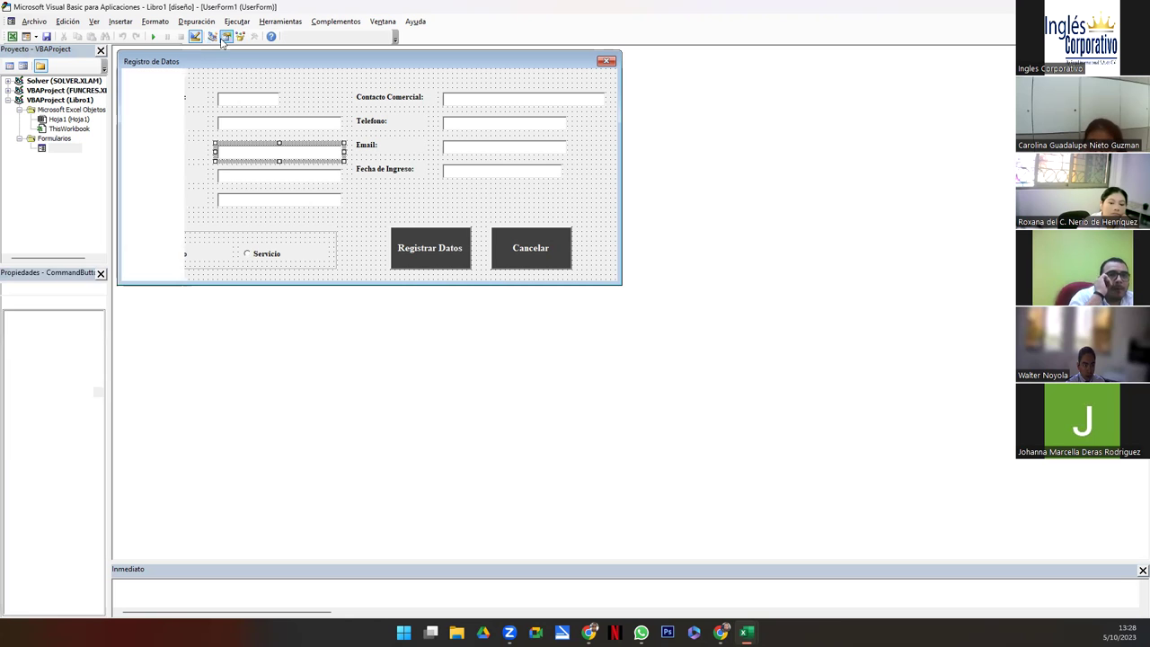
{"action": "left_click", "coordinate": [318, 88]}
{"action": "left_click", "coordinate": [65, 316]}
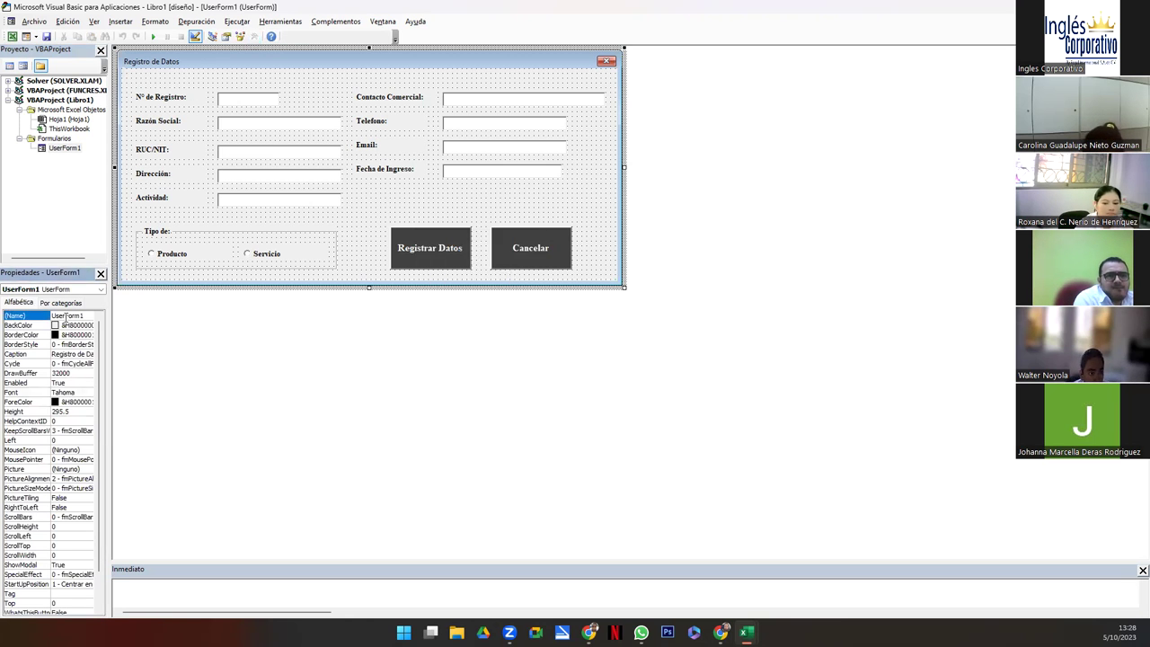
{"action": "double_click", "coordinate": [64, 317]}
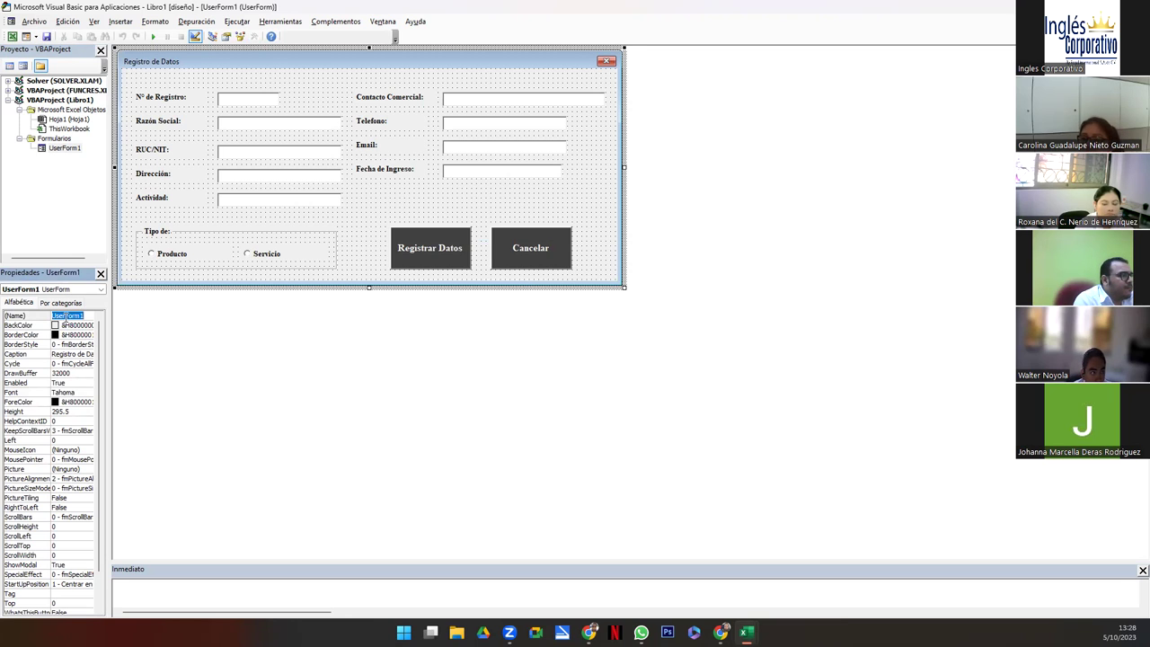
{"action": "type", "text": "u"}
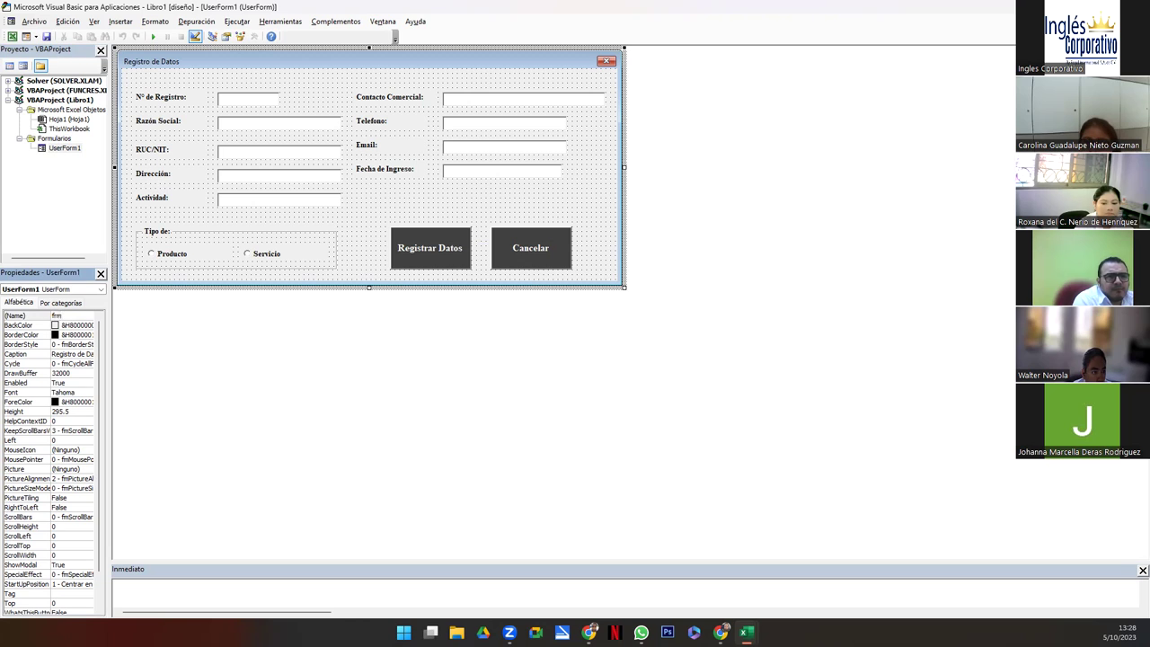
{"action": "type", "text": "gistro"}
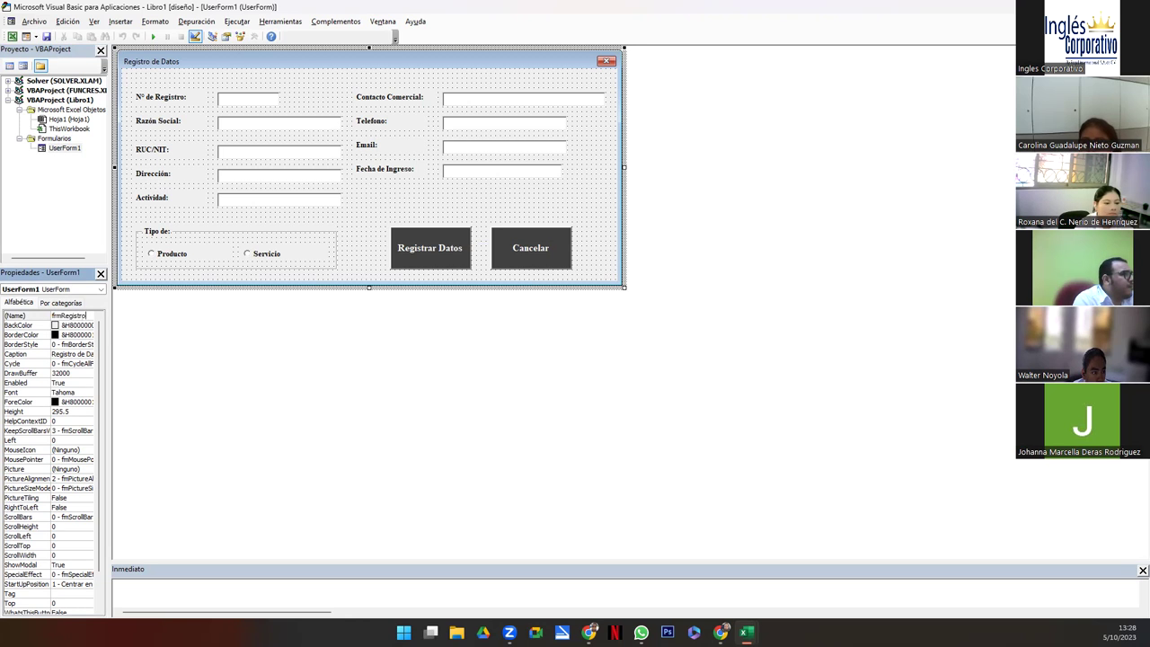
{"action": "key", "text": "Return"}
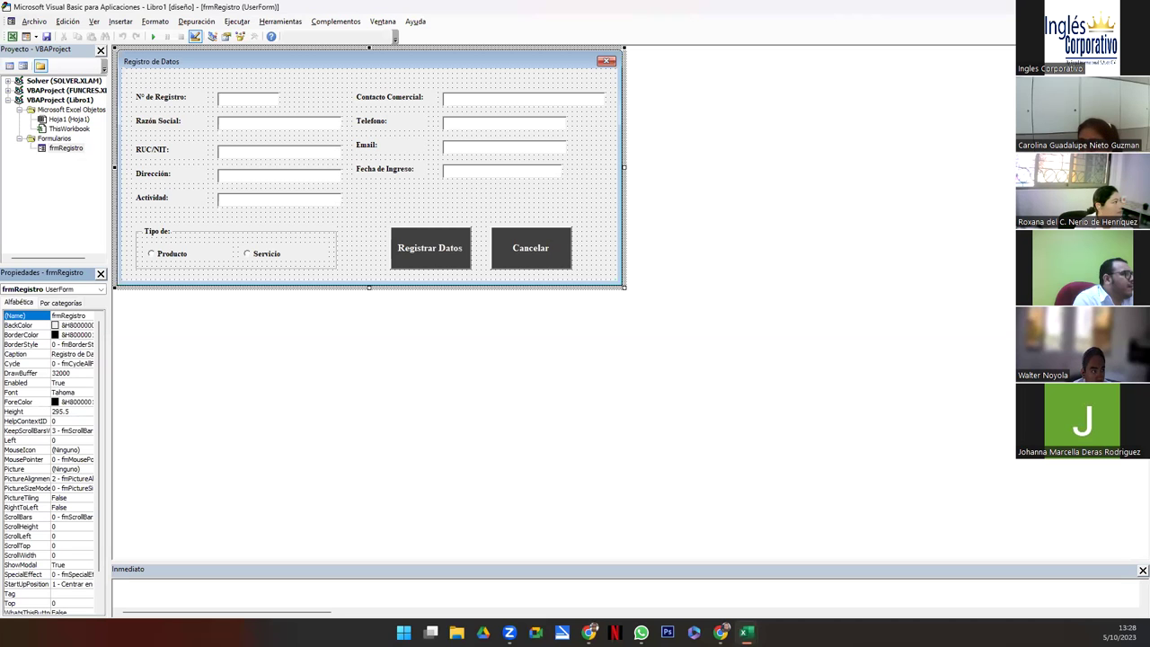
{"action": "key", "text": "alt+F11"}
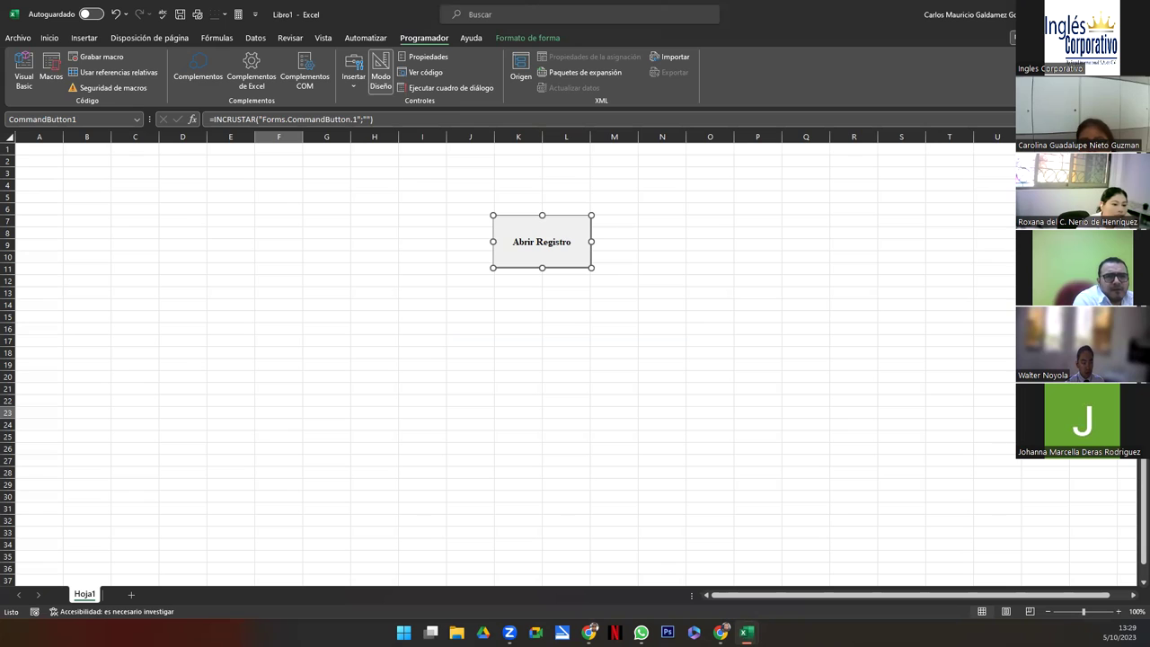
Step: Write frmRegistro.Show in the Abrir Registro button's click procedure, then deselect the button in Excel
{"action": "left_click", "coordinate": [521, 243]}
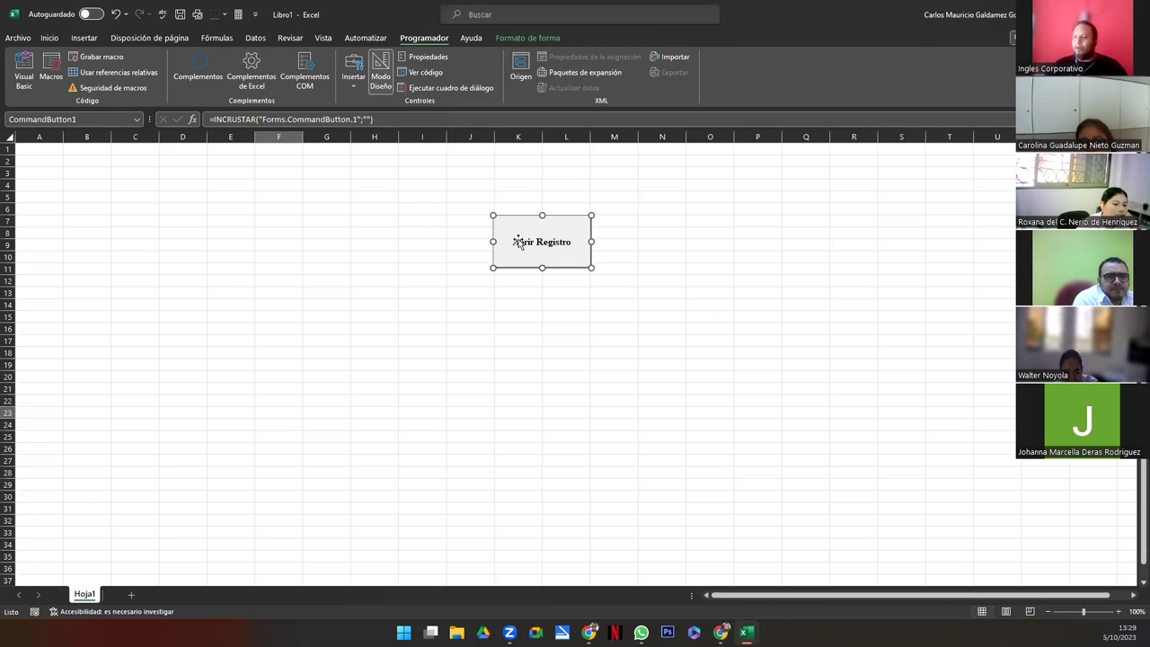
{"action": "right_click", "coordinate": [514, 243]}
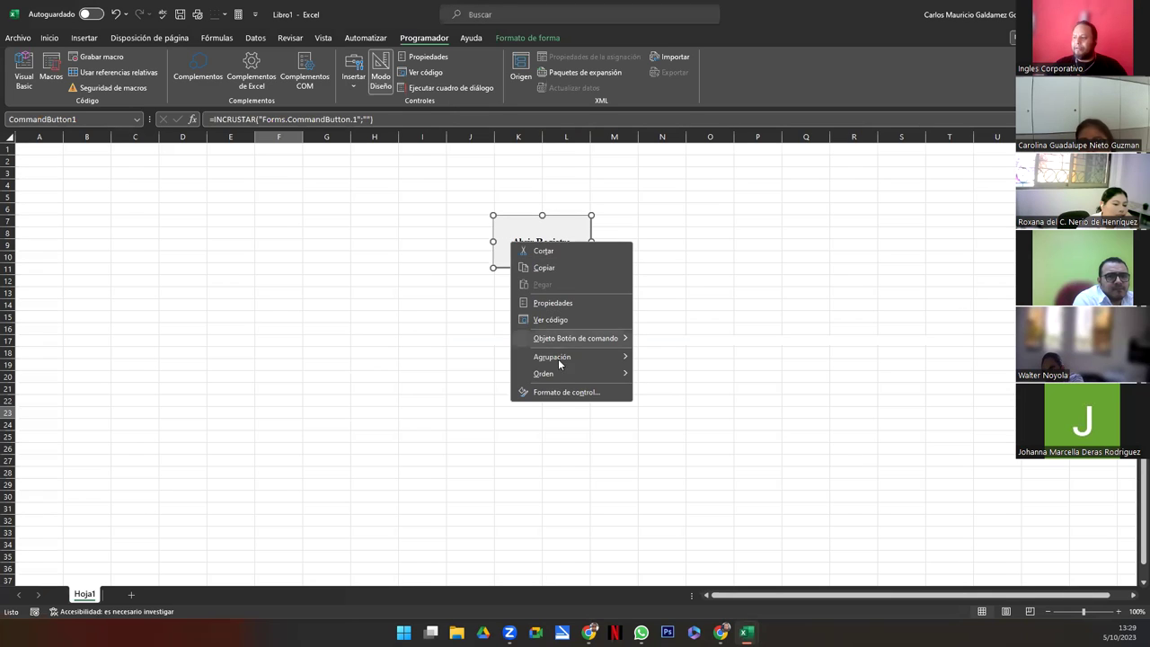
{"action": "left_click", "coordinate": [561, 319]}
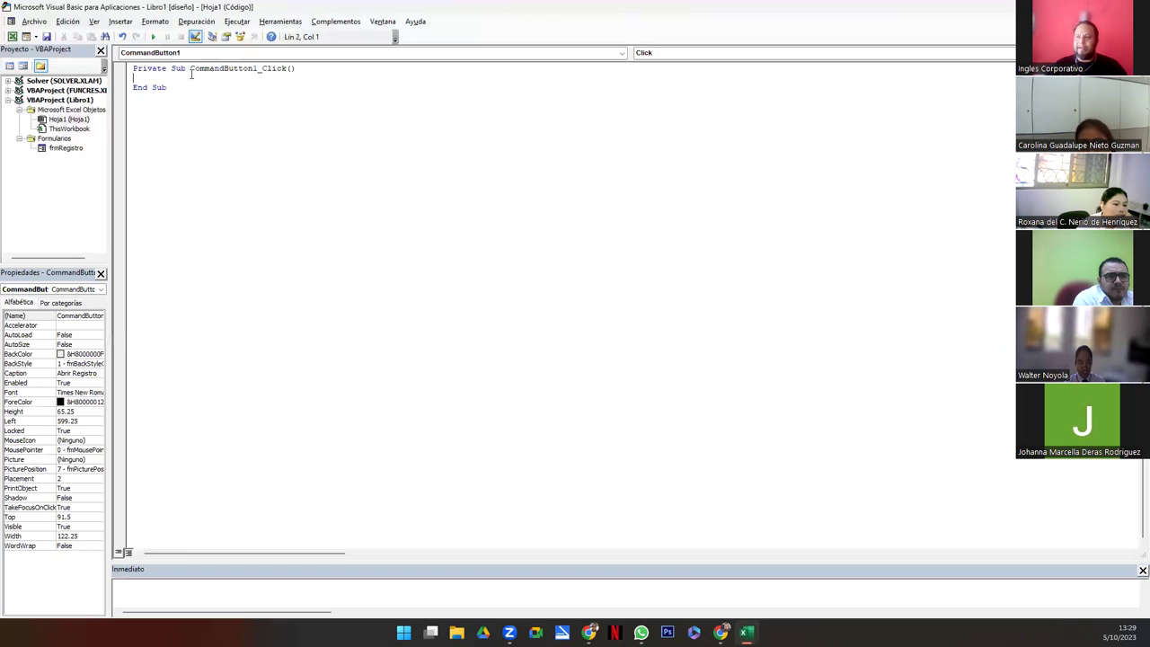
{"action": "left_click_drag", "start_coordinate": [190, 70], "coordinate": [296, 69]}
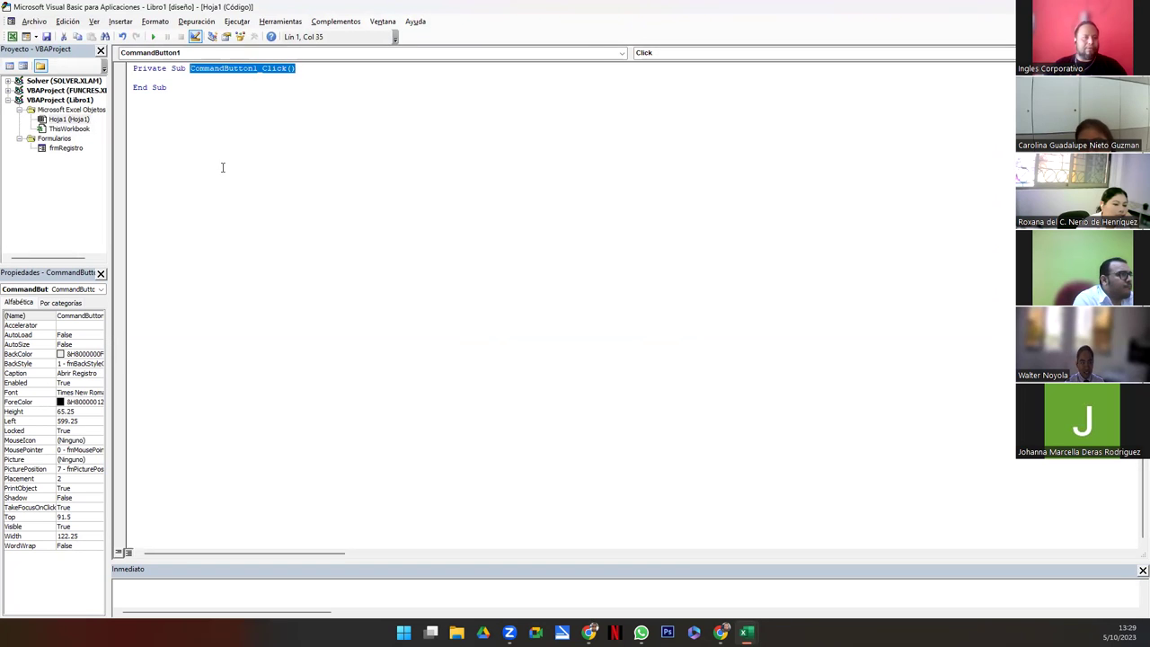
{"action": "left_click", "coordinate": [184, 82]}
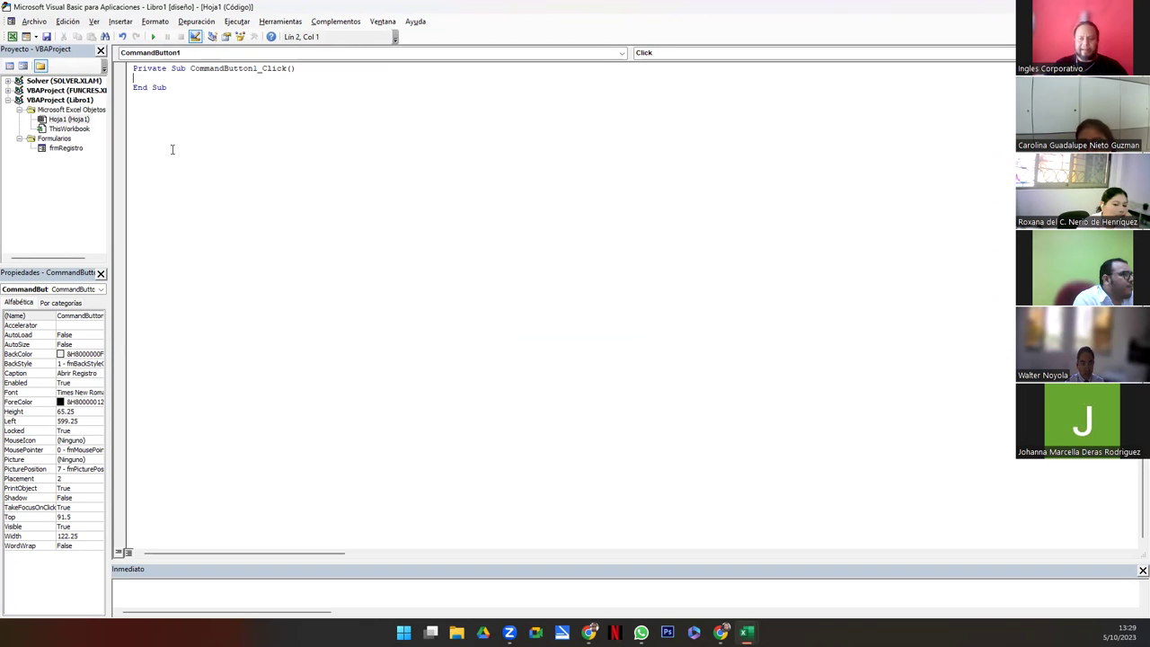
{"action": "type", "text": "fr"}
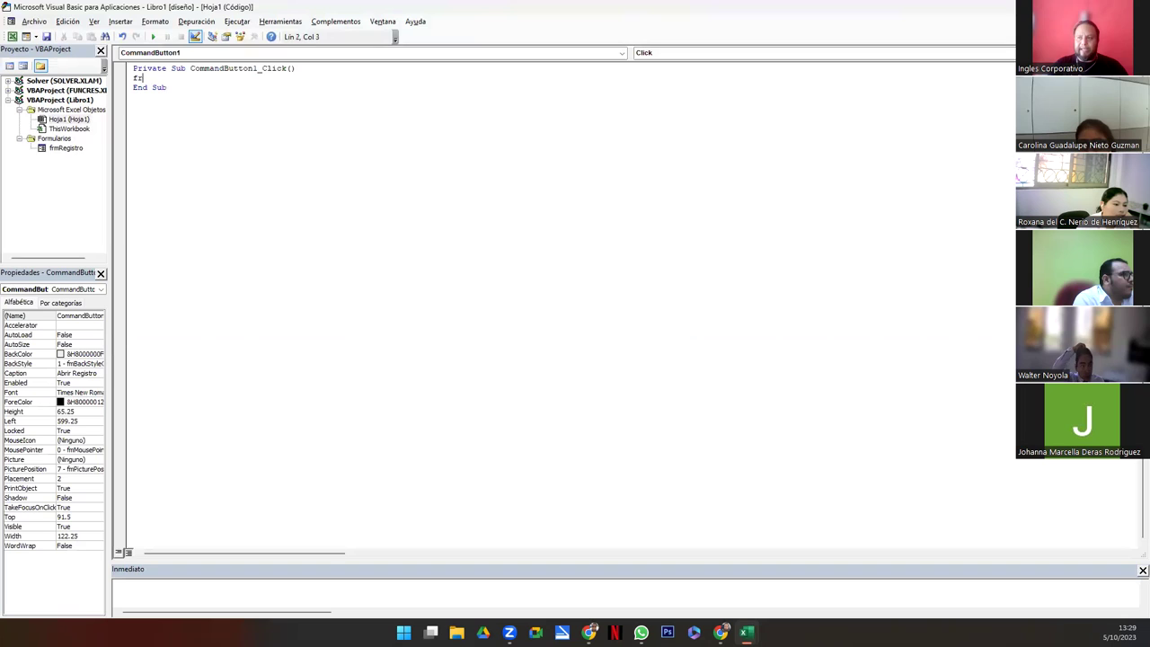
{"action": "type", "text": "Registro."}
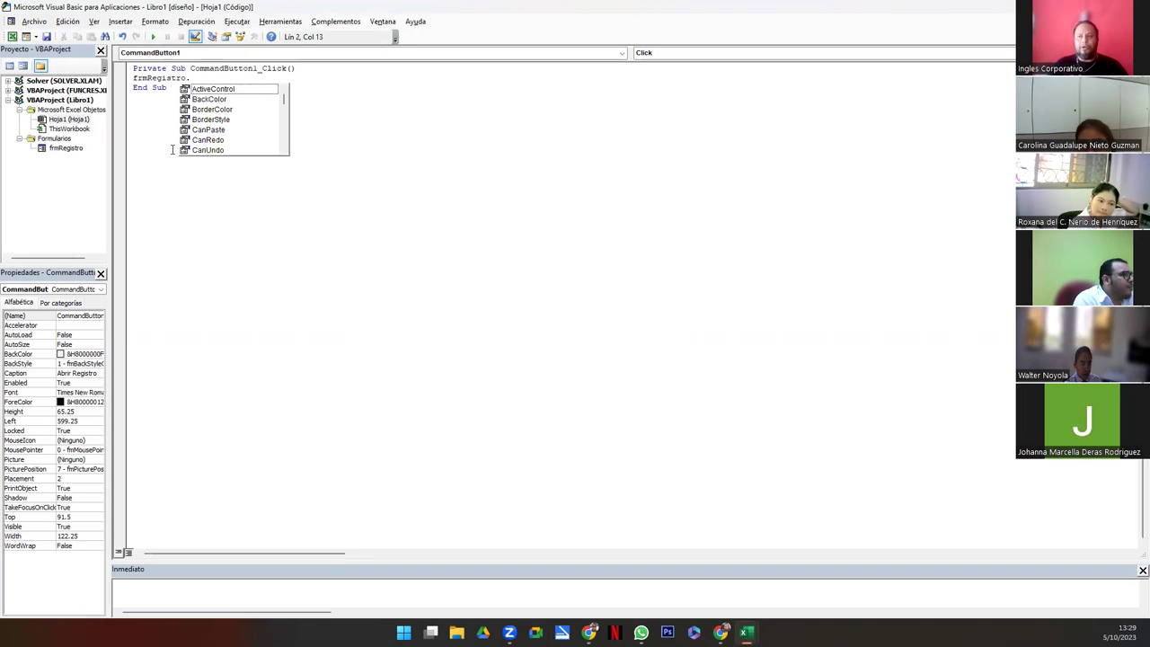
{"action": "type", "text": "show"}
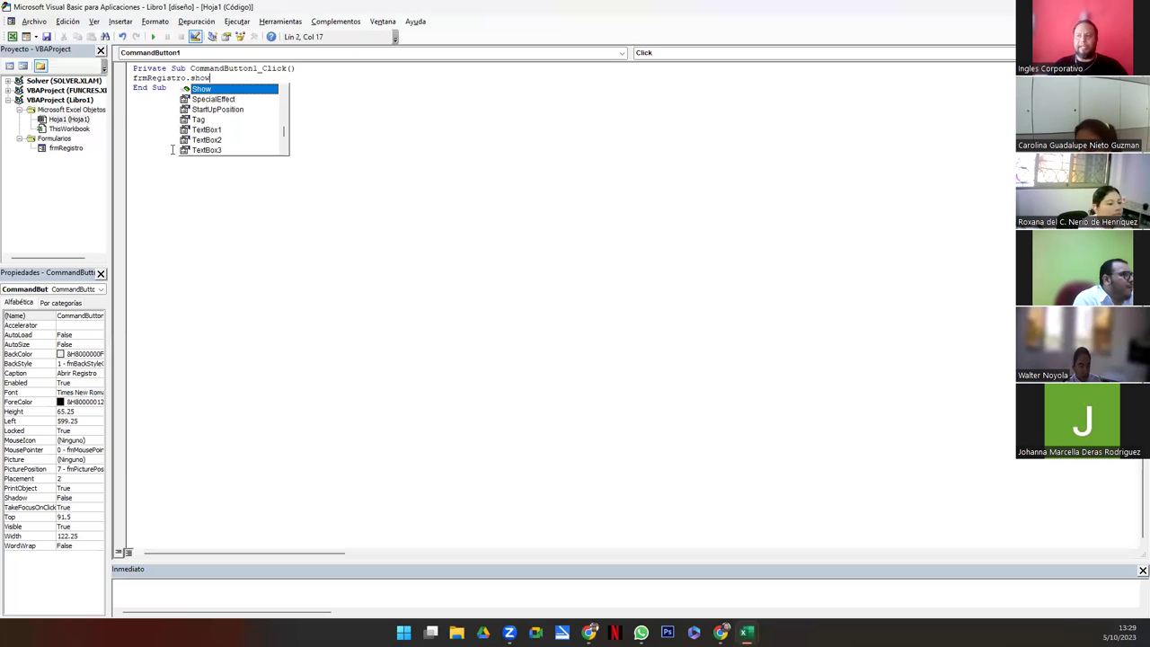
{"action": "key", "text": "Tab"}
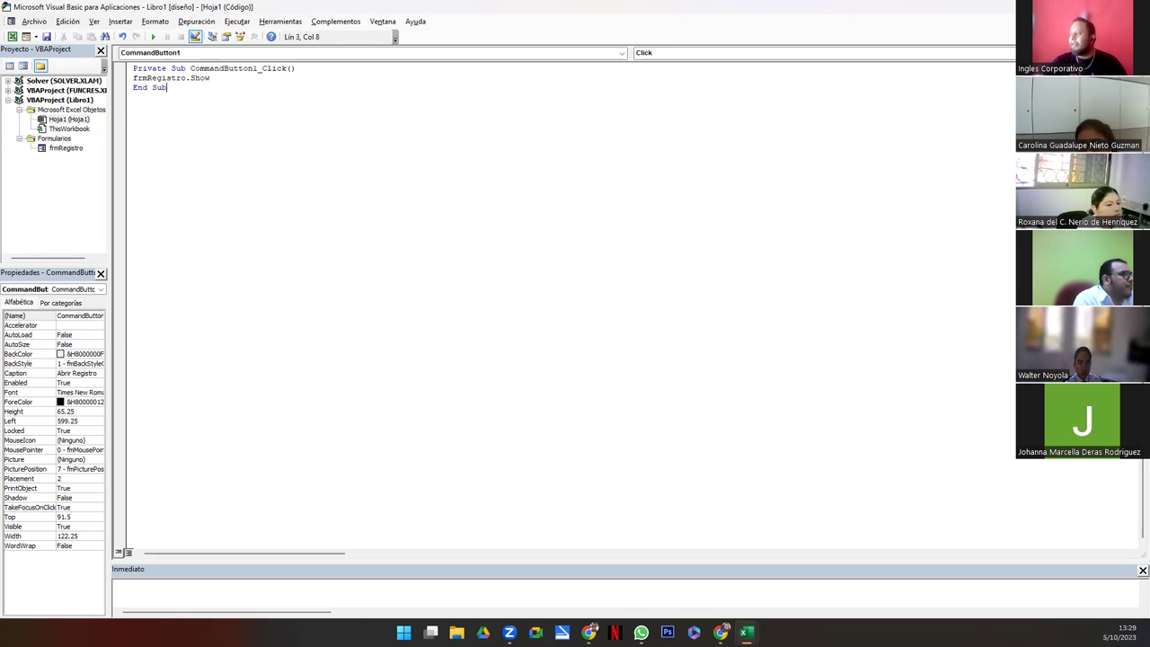
{"action": "key", "text": "alt+F11"}
{"action": "left_click", "coordinate": [319, 292]}
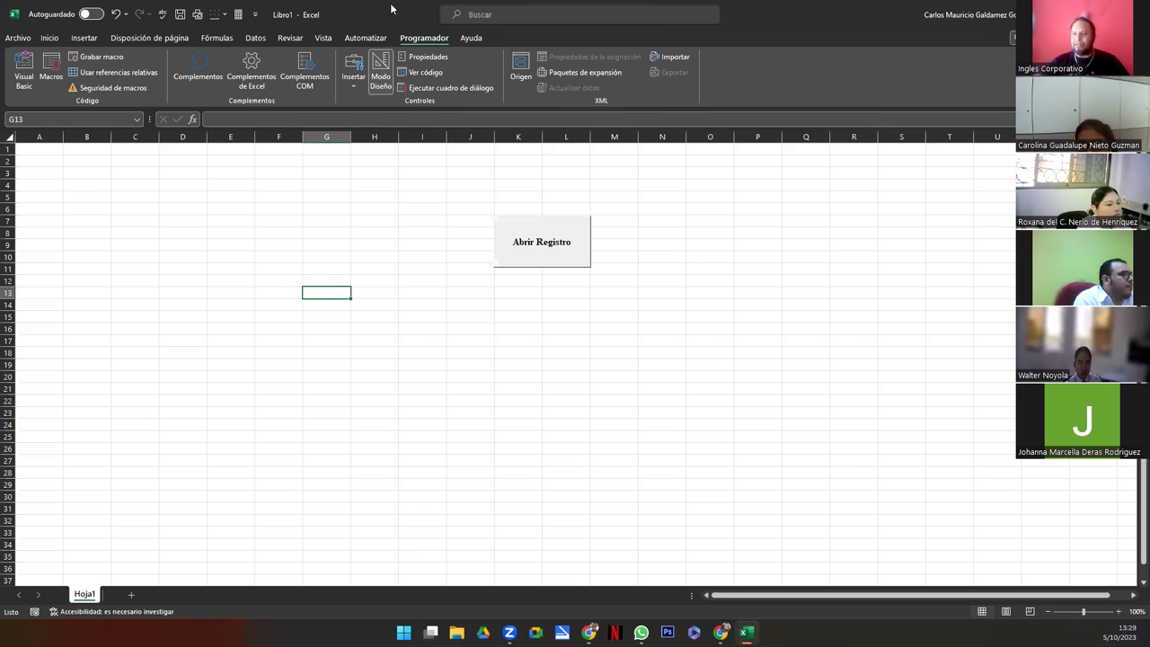
{"action": "left_click", "coordinate": [376, 62]}
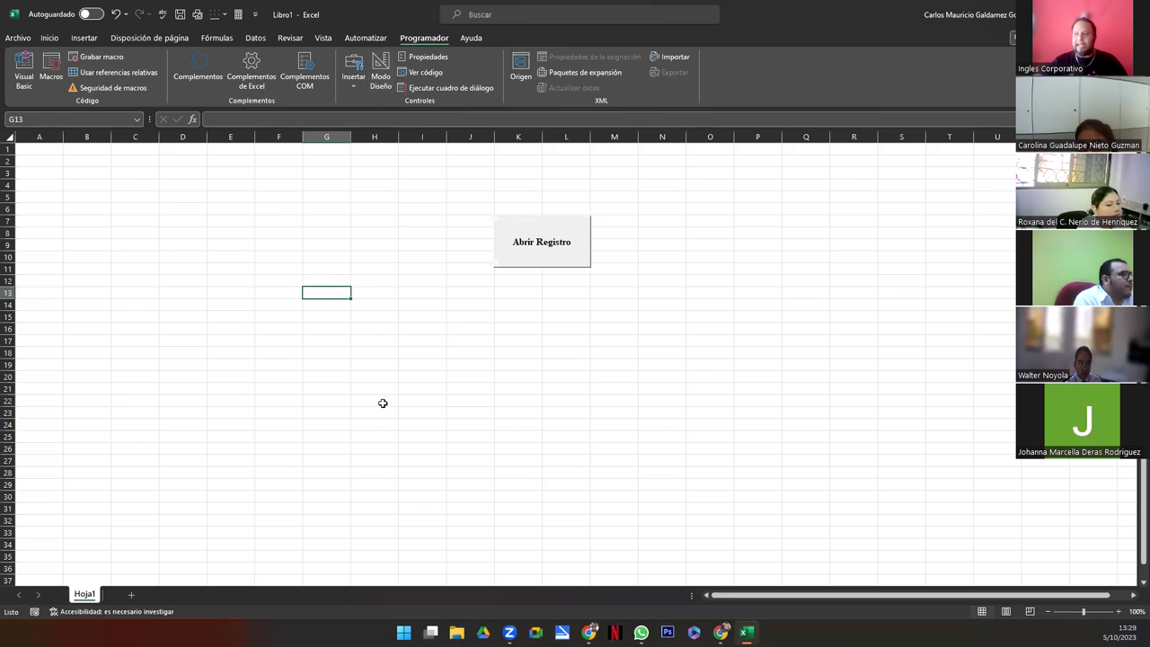
{"action": "left_click", "coordinate": [528, 249]}
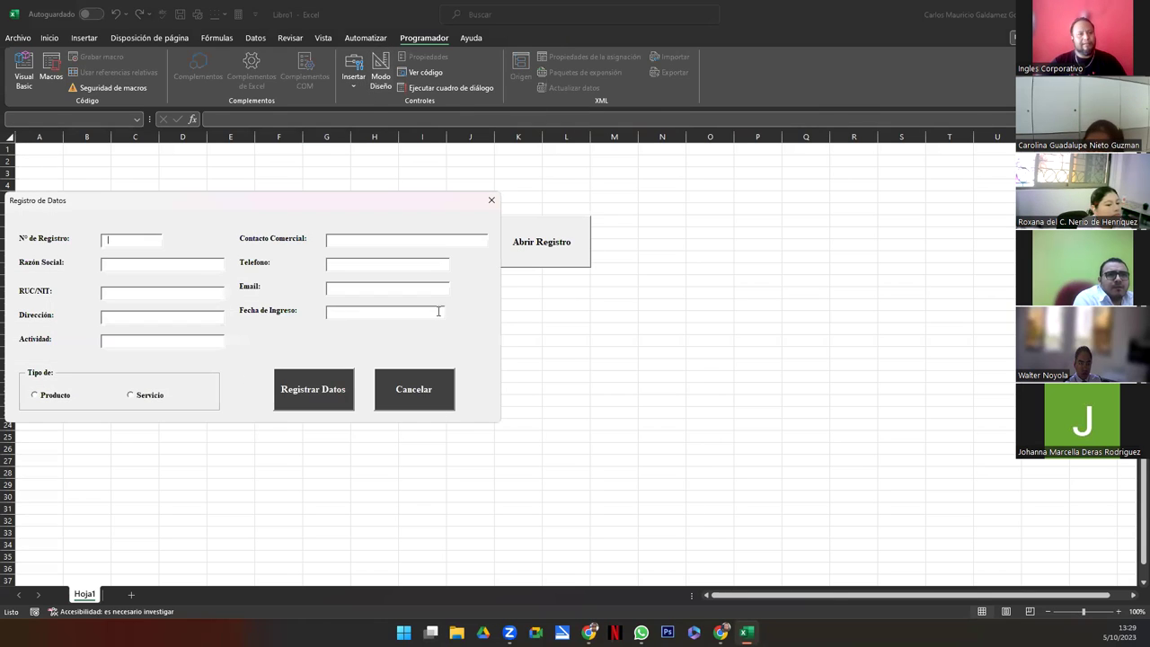
{"action": "left_click", "coordinate": [419, 397]}
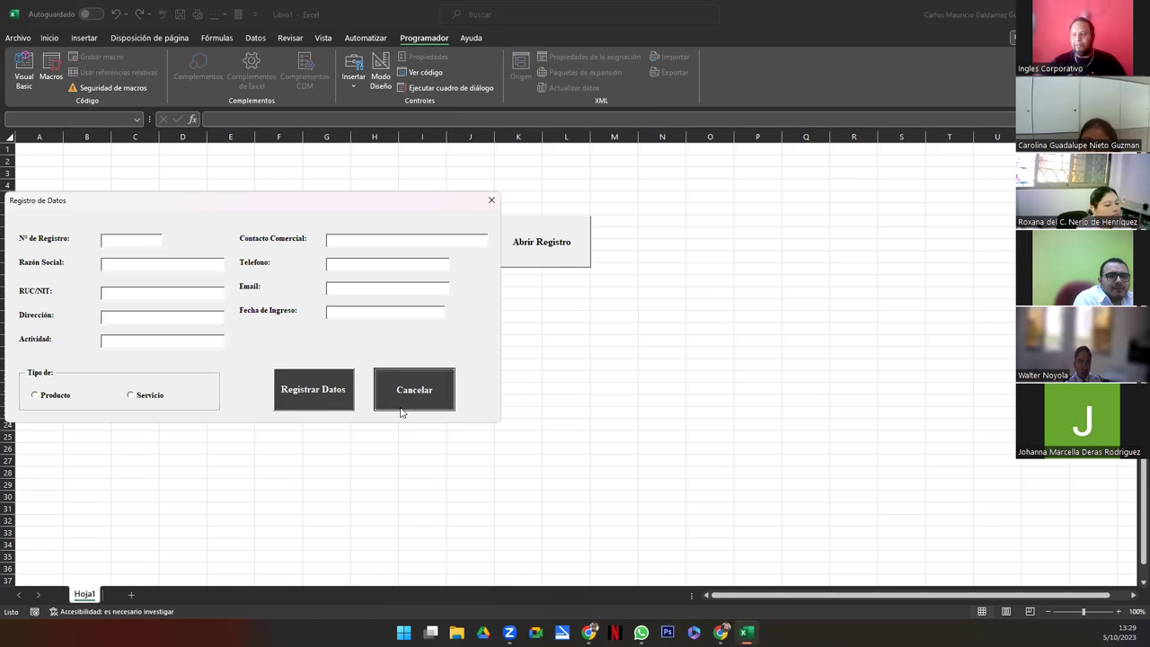
{"action": "left_click", "coordinate": [491, 201]}
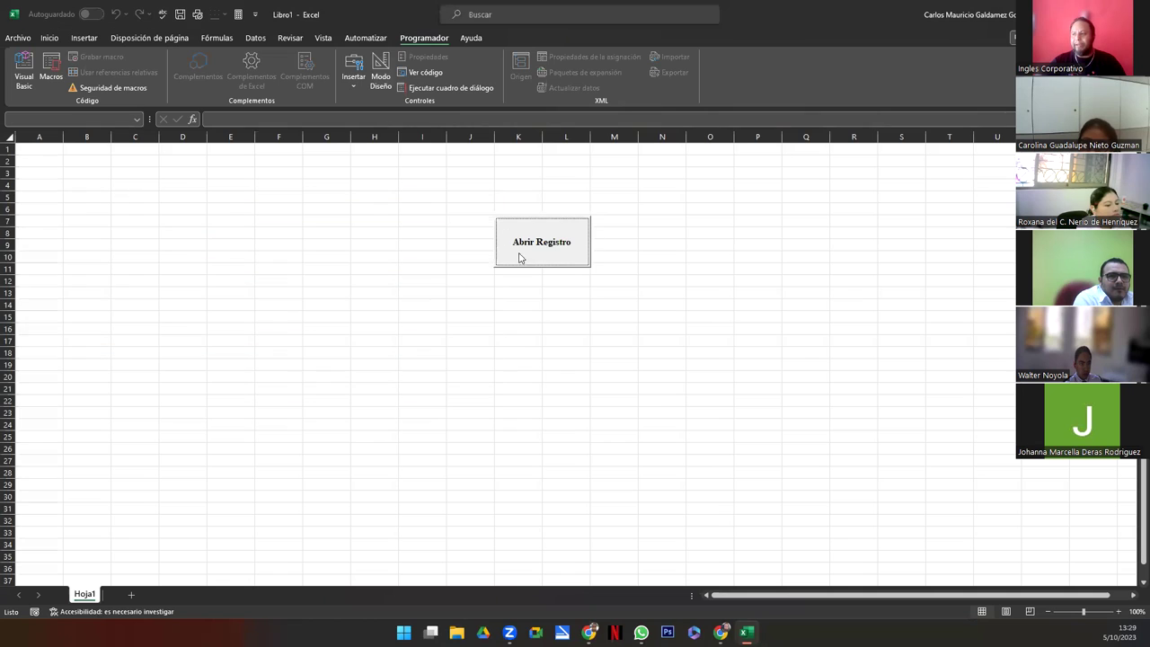
{"action": "left_click", "coordinate": [542, 258]}
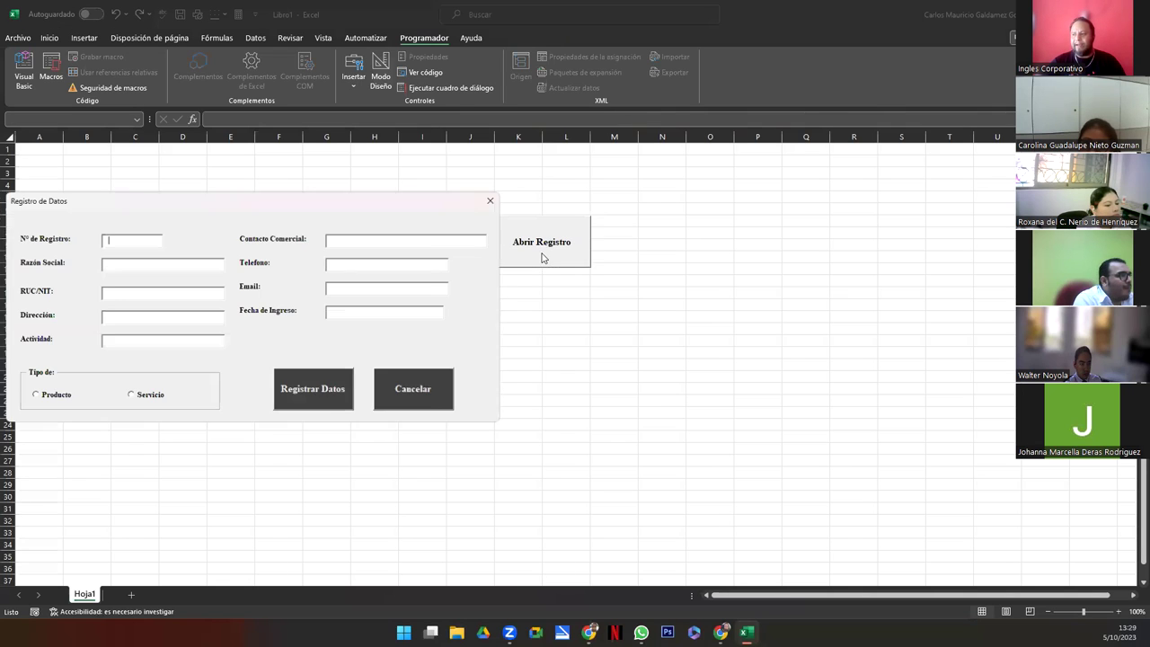
{"action": "left_click", "coordinate": [491, 201]}
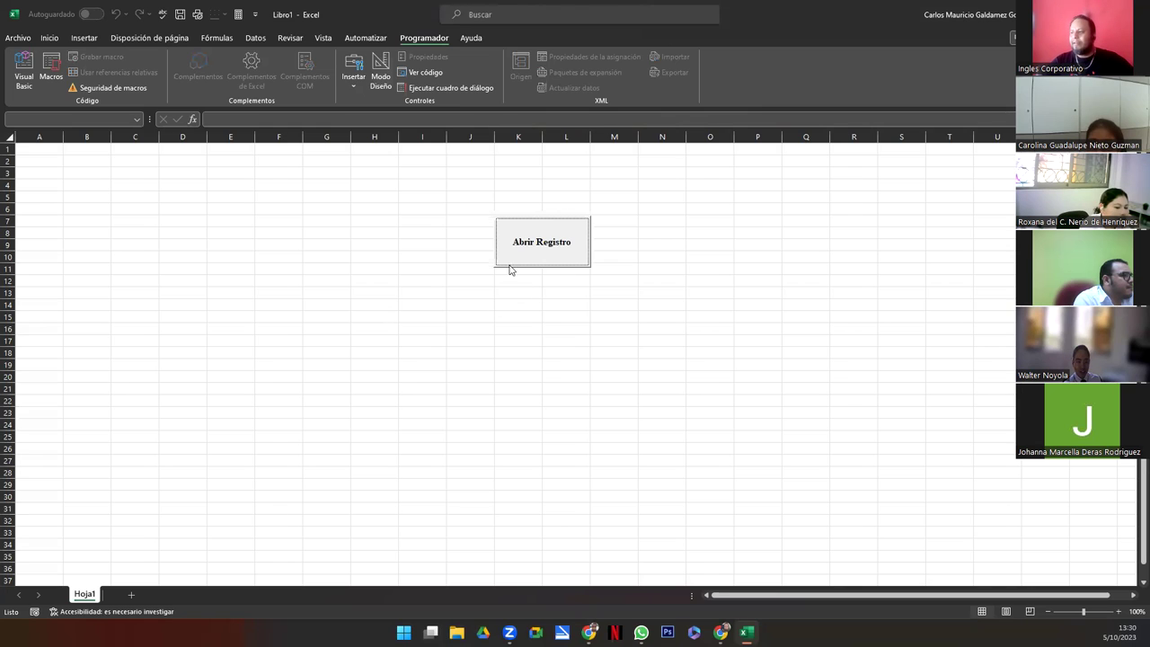
Step: Turn design mode on and review the Abrir Registro button's Caption property
{"action": "left_click", "coordinate": [381, 79]}
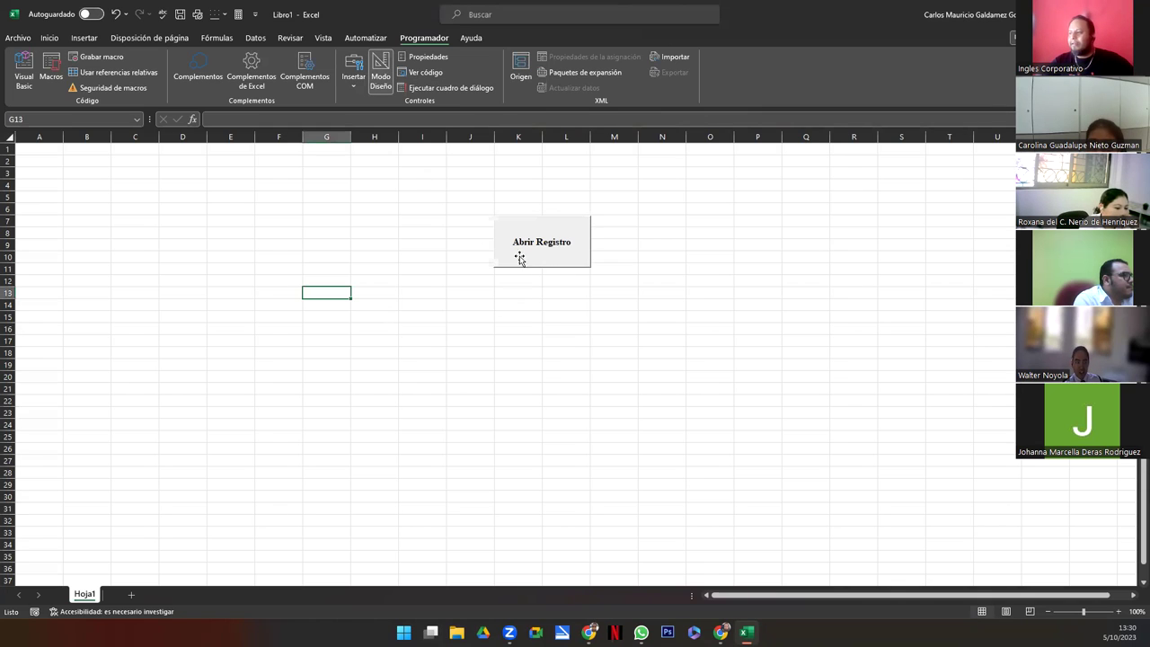
{"action": "right_click", "coordinate": [521, 257]}
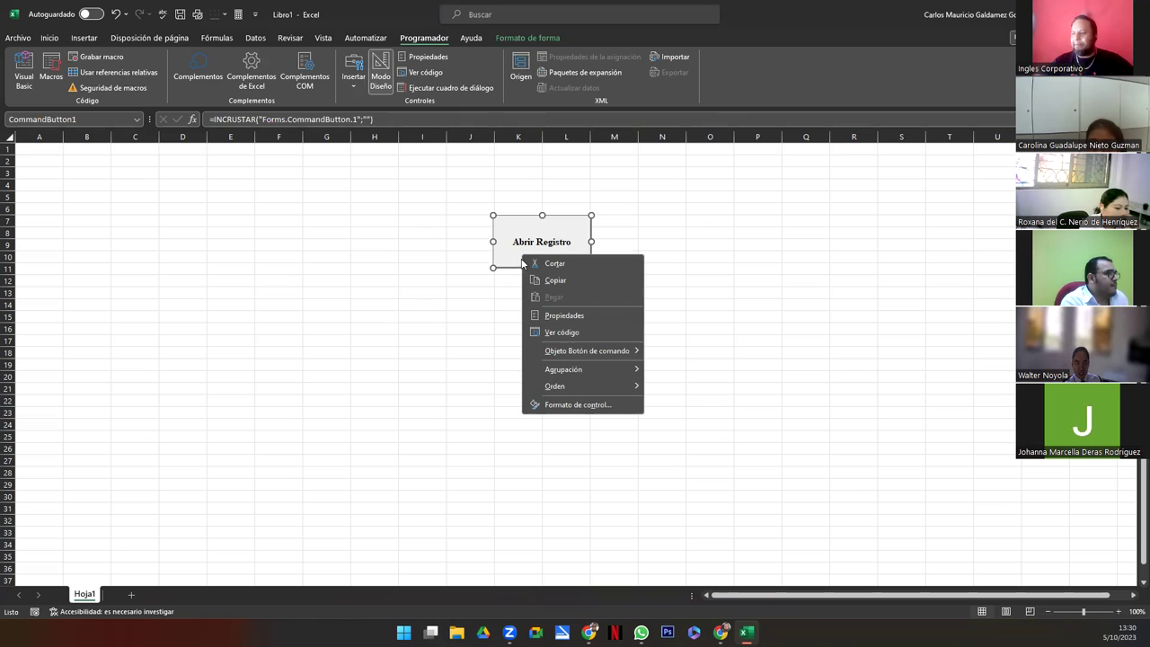
{"action": "left_click", "coordinate": [565, 316]}
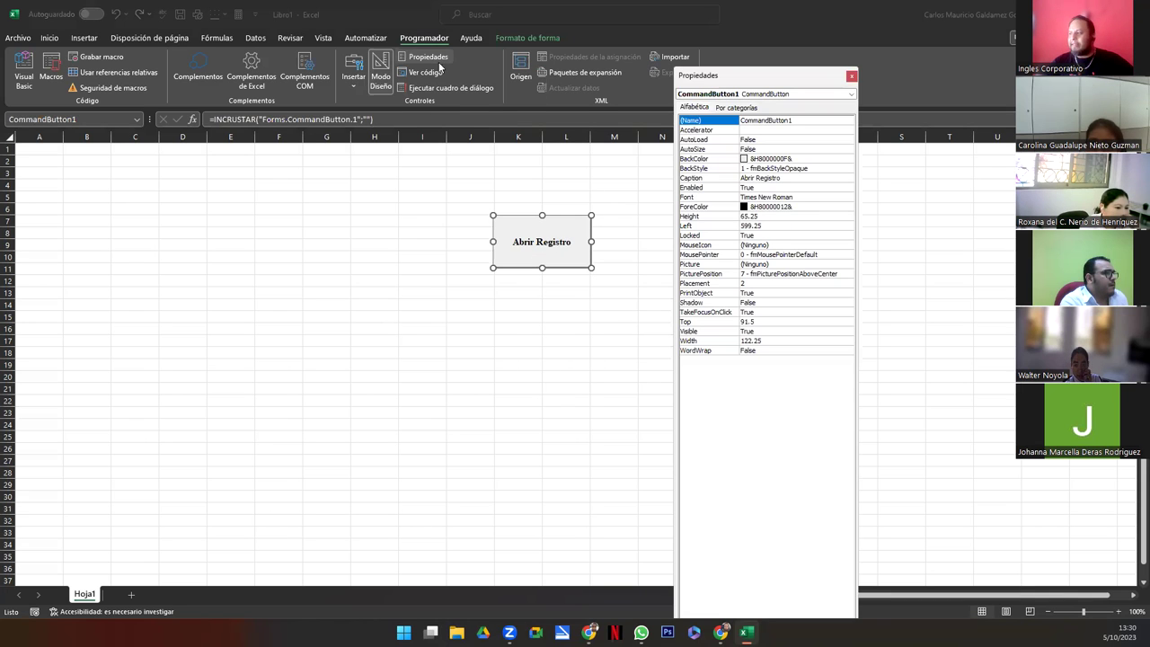
{"action": "left_click", "coordinate": [767, 180]}
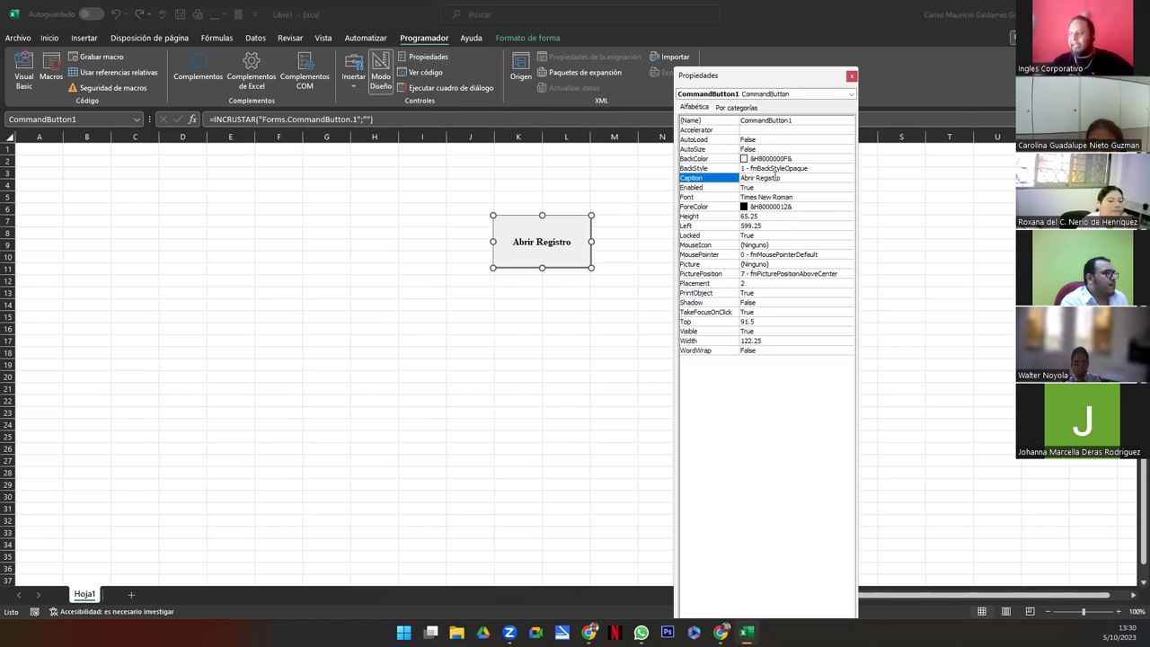
{"action": "left_click", "coordinate": [779, 180]}
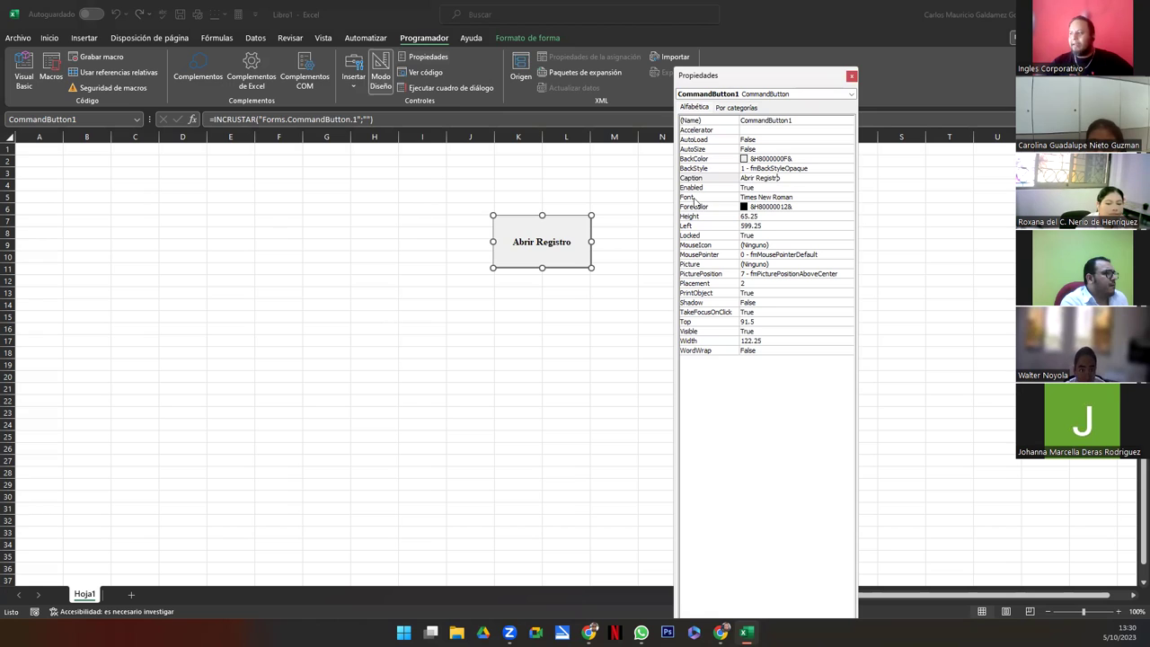
{"action": "left_click", "coordinate": [699, 180]}
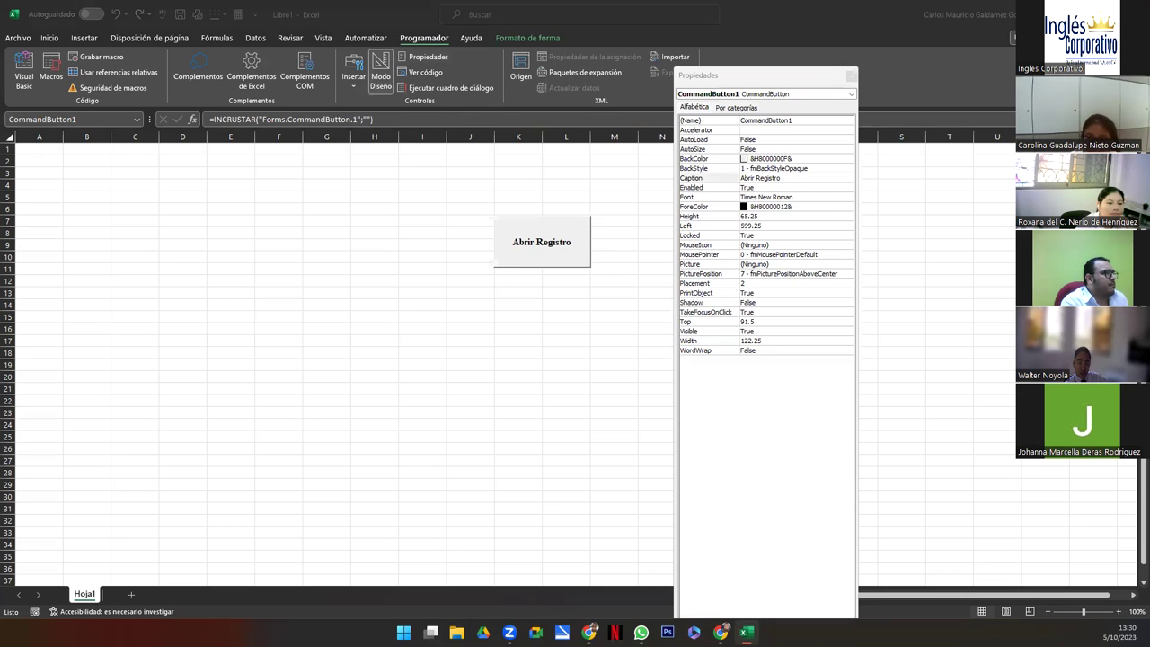
Step: Confirm the Times New Roman bold 12 font, close the properties, and leave design mode
{"action": "left_click", "coordinate": [697, 198]}
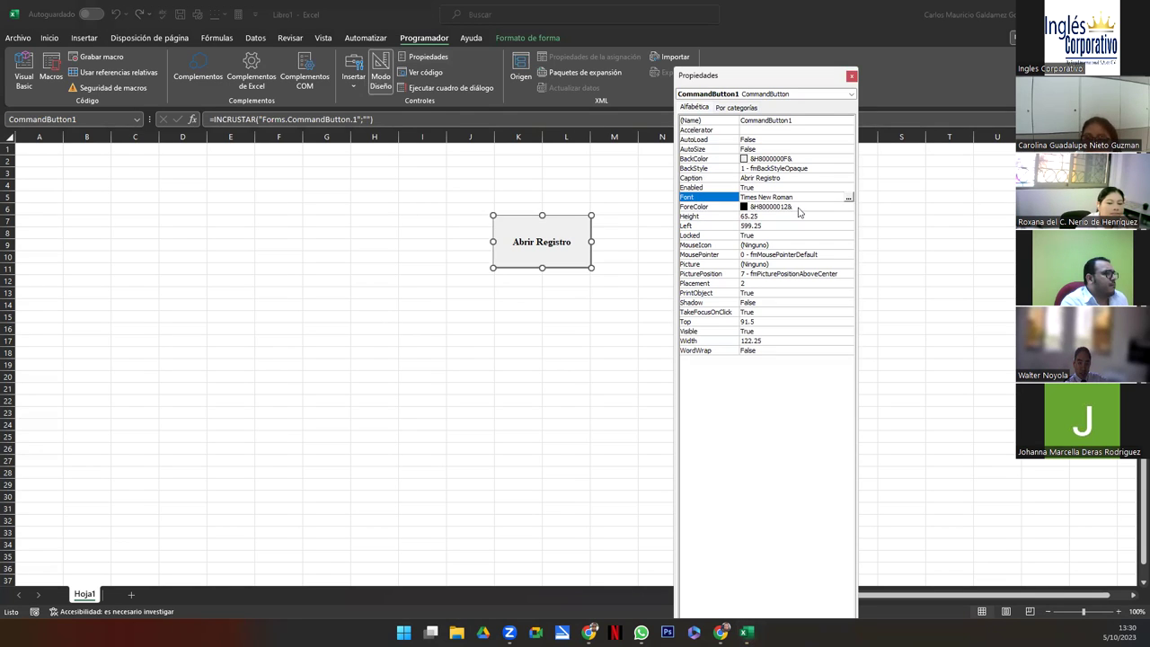
{"action": "left_click", "coordinate": [849, 197]}
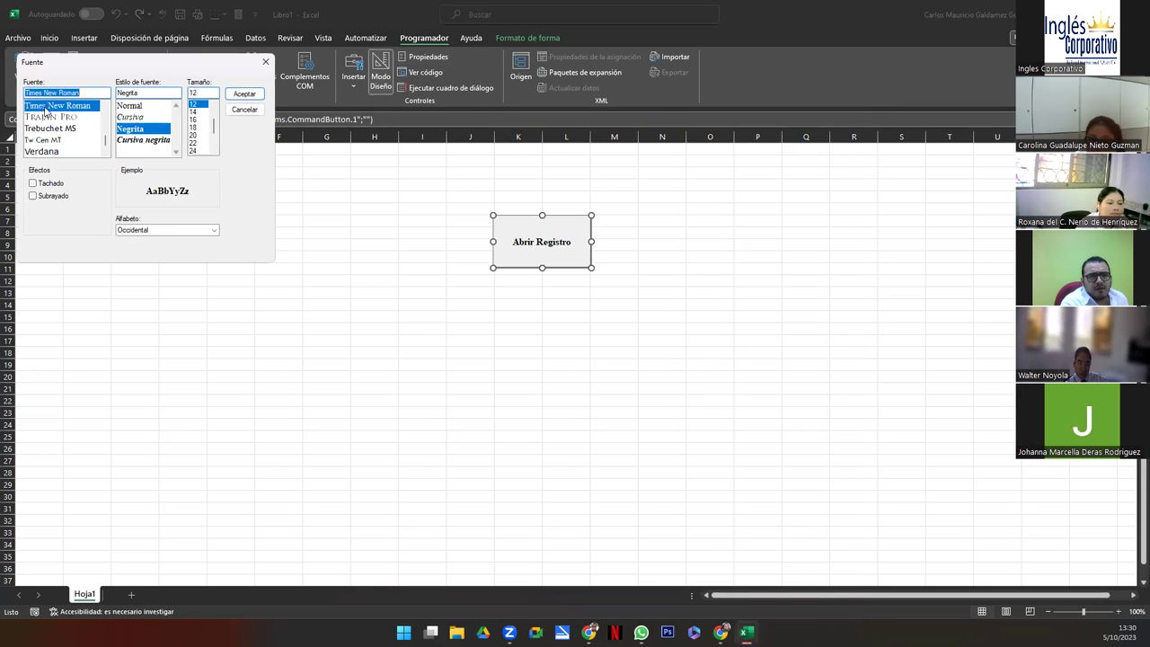
{"action": "left_click", "coordinate": [131, 129]}
{"action": "left_click", "coordinate": [194, 105]}
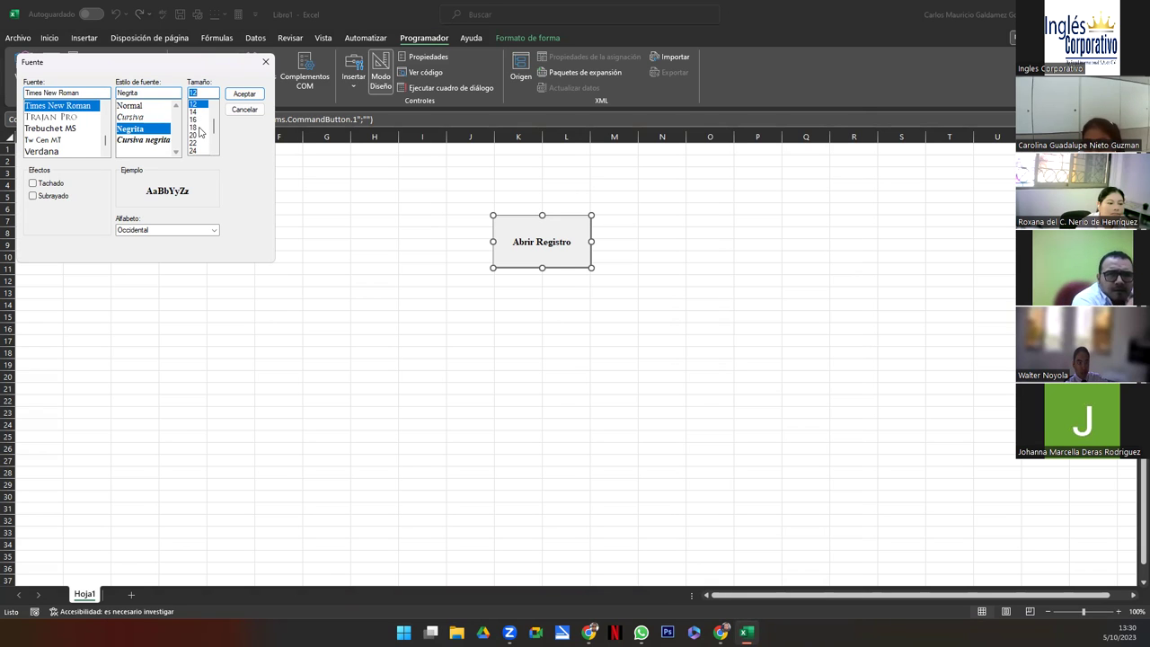
{"action": "left_click", "coordinate": [244, 94]}
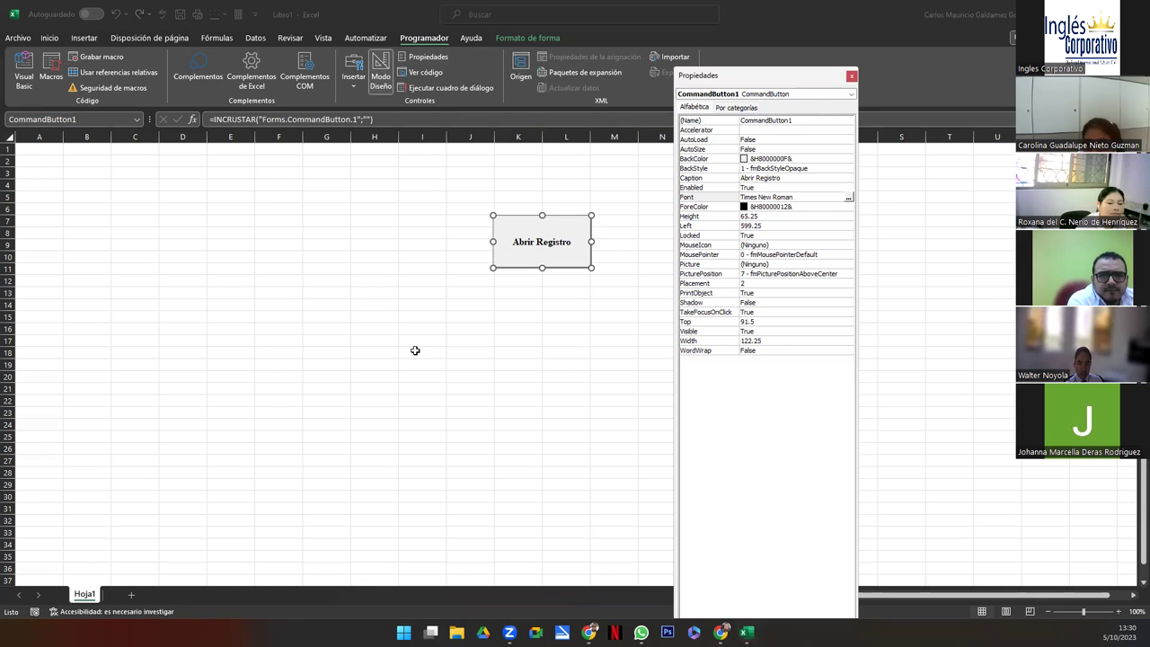
{"action": "left_click", "coordinate": [851, 76]}
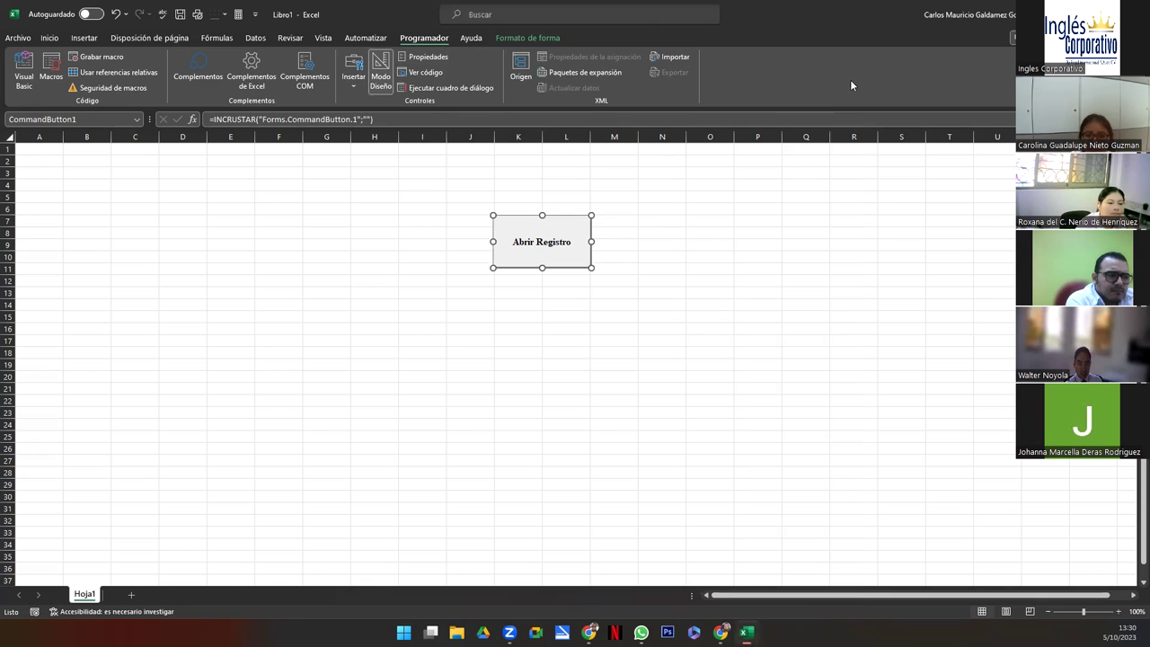
{"action": "left_click", "coordinate": [377, 82]}
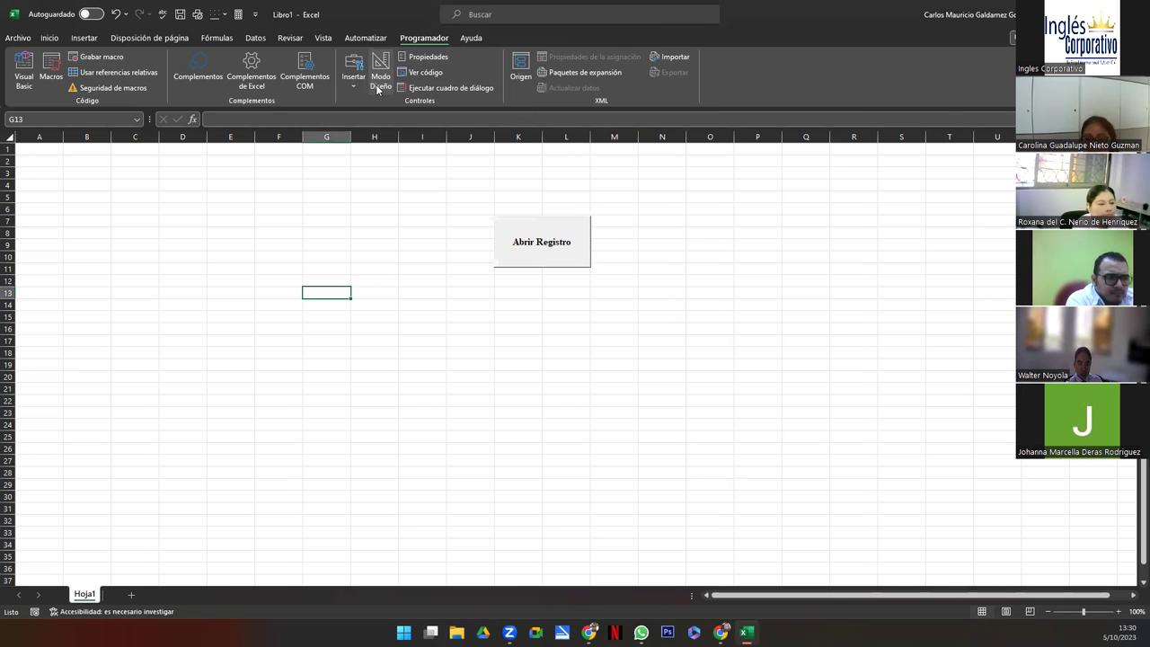
Step: Re-enter design mode and view the button's code, selecting the frmRegistro.Show line
{"action": "left_click", "coordinate": [378, 83]}
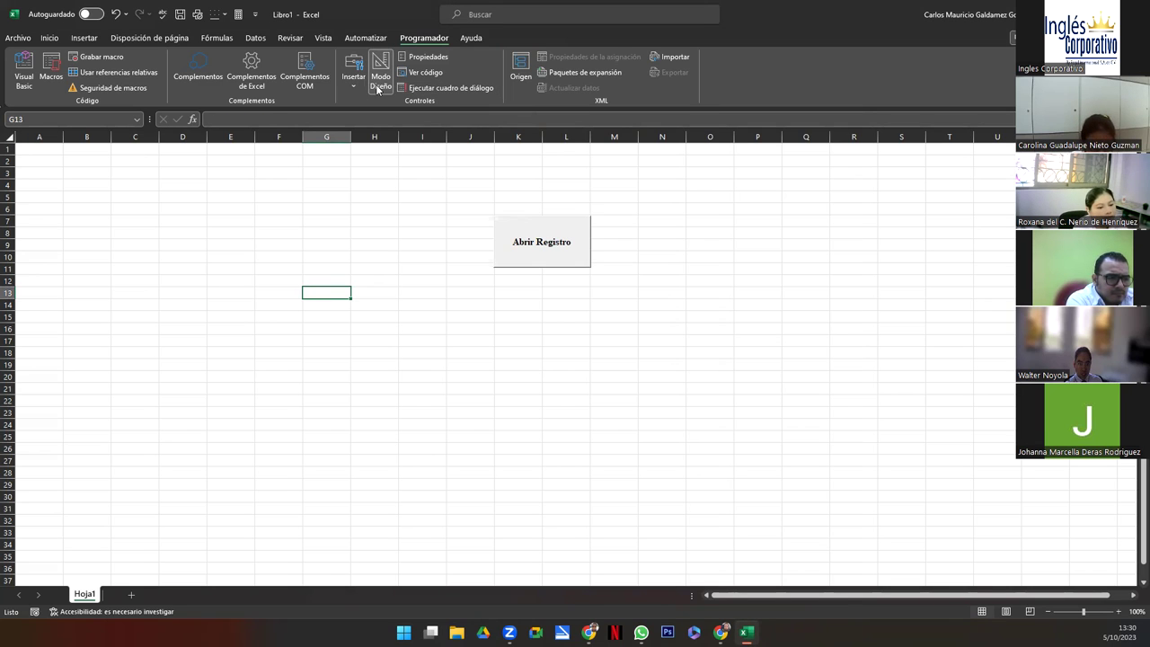
{"action": "left_click", "coordinate": [545, 246]}
{"action": "right_click", "coordinate": [545, 244]}
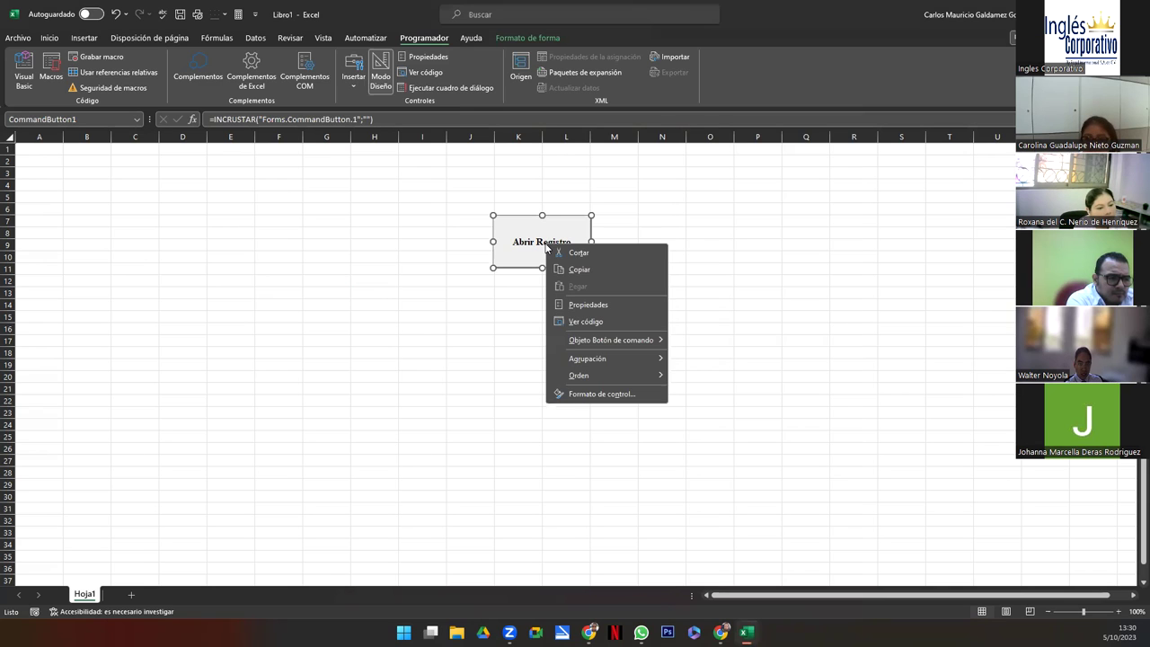
{"action": "left_click", "coordinate": [603, 329]}
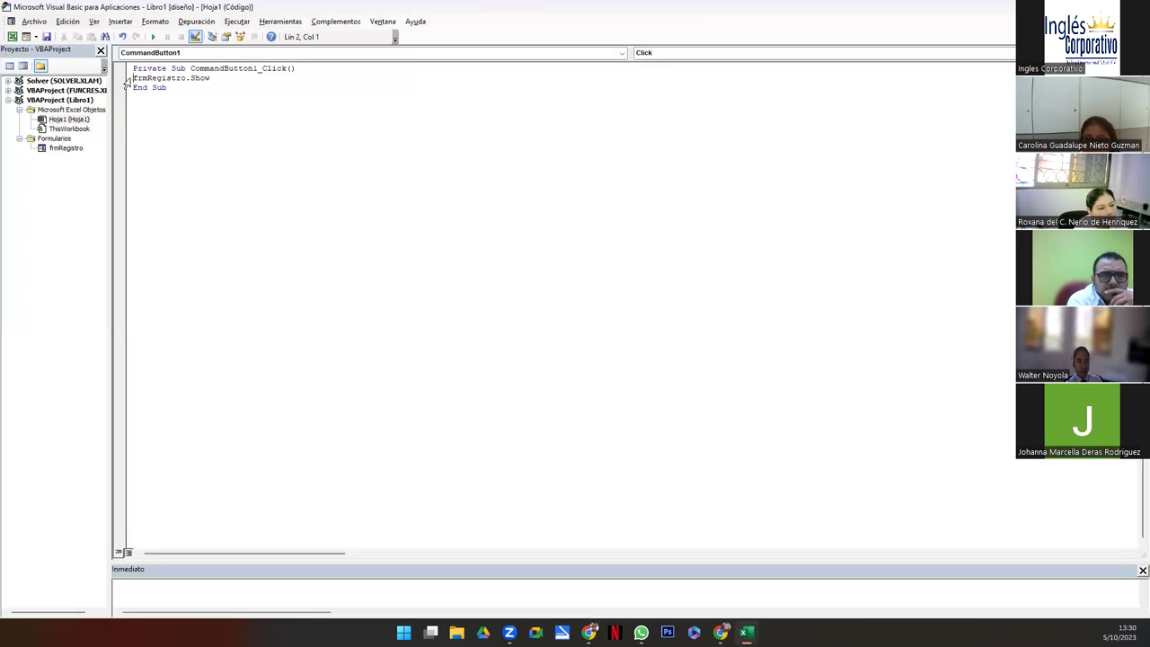
{"action": "left_click_drag", "start_coordinate": [132, 78], "coordinate": [213, 79]}
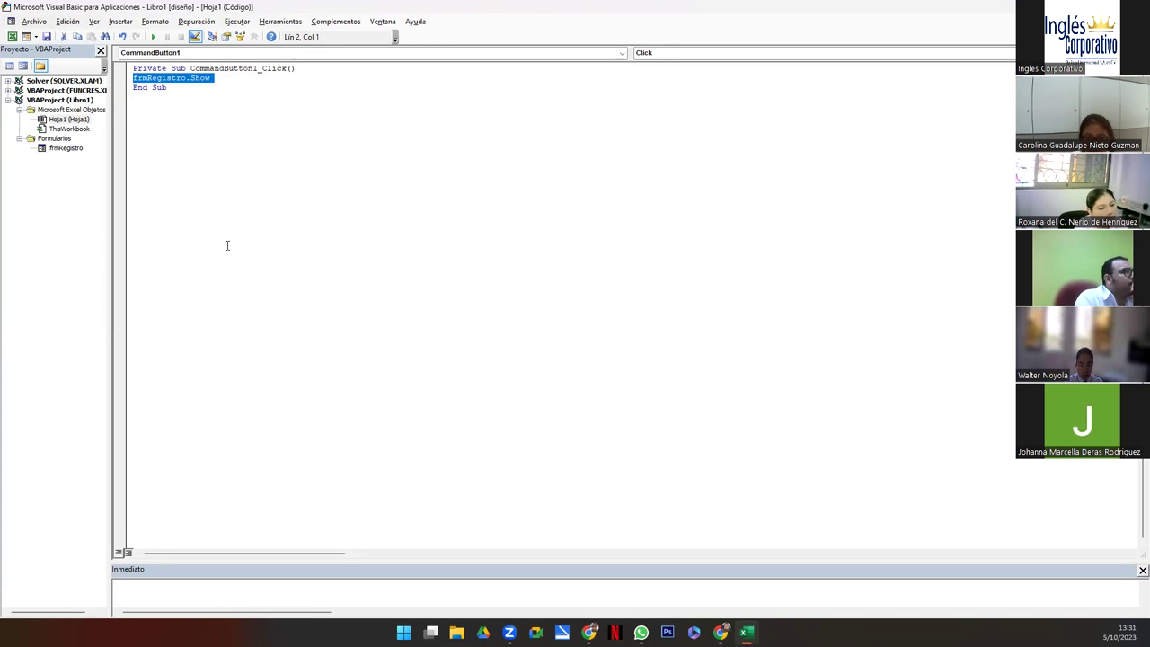
Step: Confirm the form's (Name) is frmRegistro, finish the click procedure, and return to Excel
{"action": "double_click", "coordinate": [65, 148]}
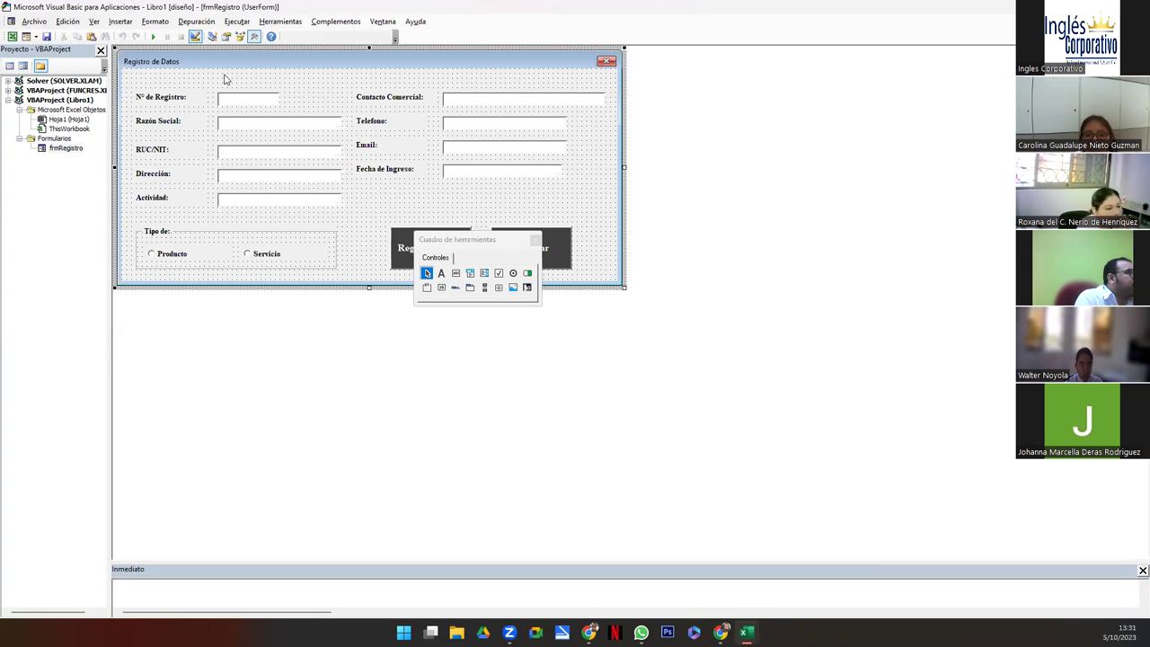
{"action": "left_click", "coordinate": [305, 249]}
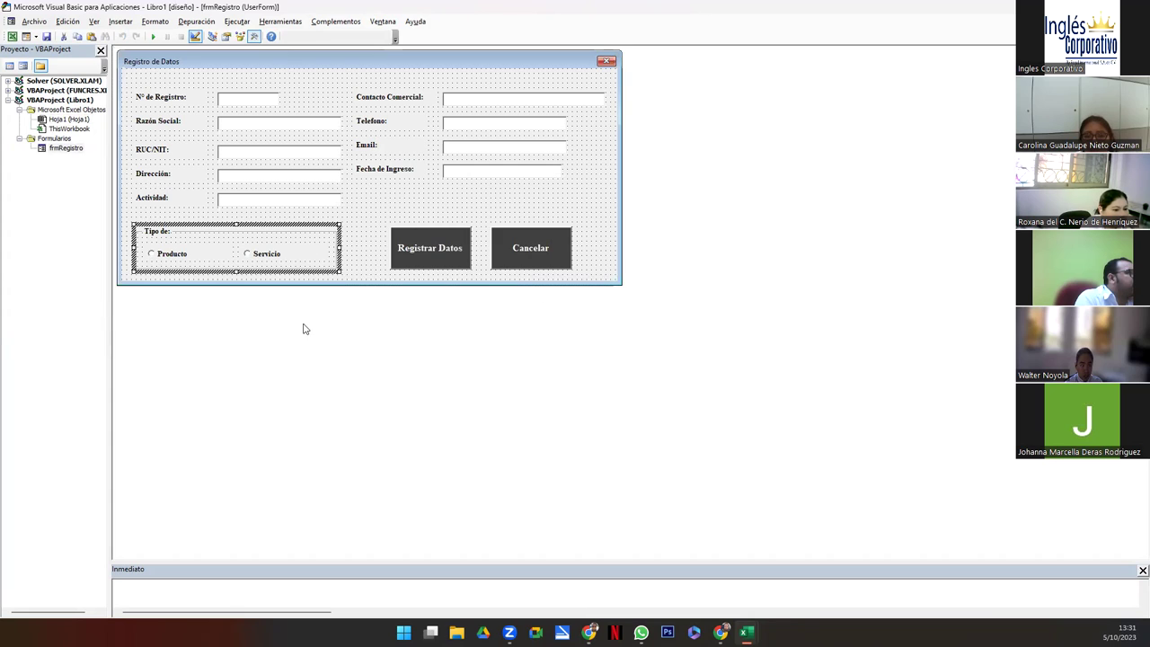
{"action": "left_click", "coordinate": [356, 229]}
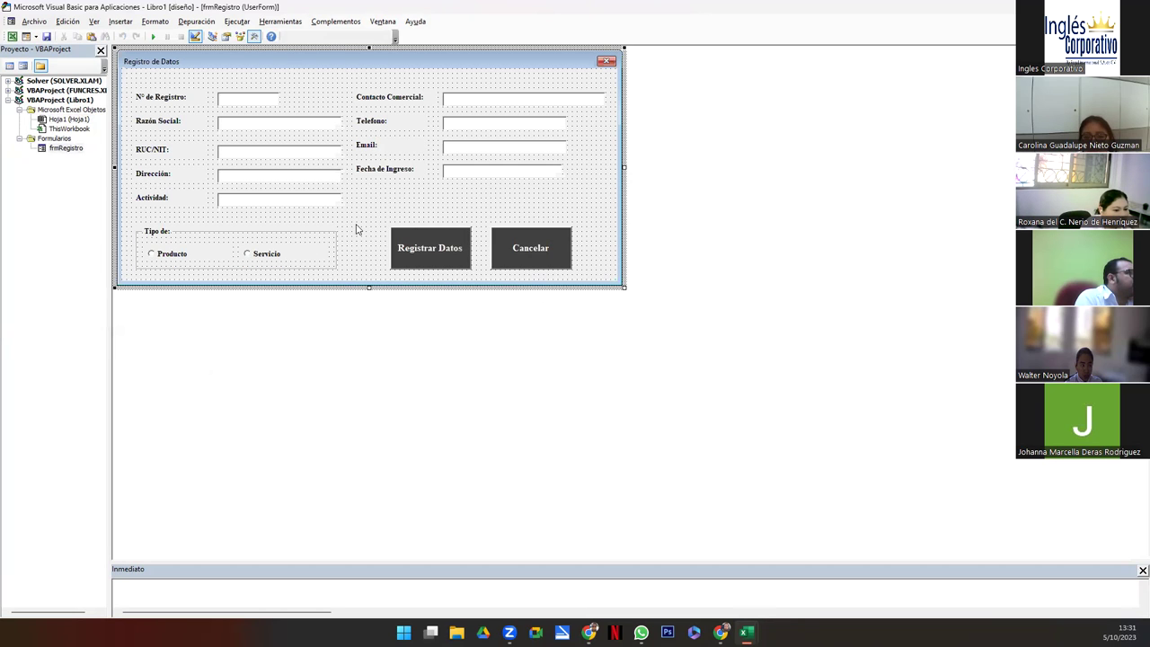
{"action": "left_click", "coordinate": [229, 37]}
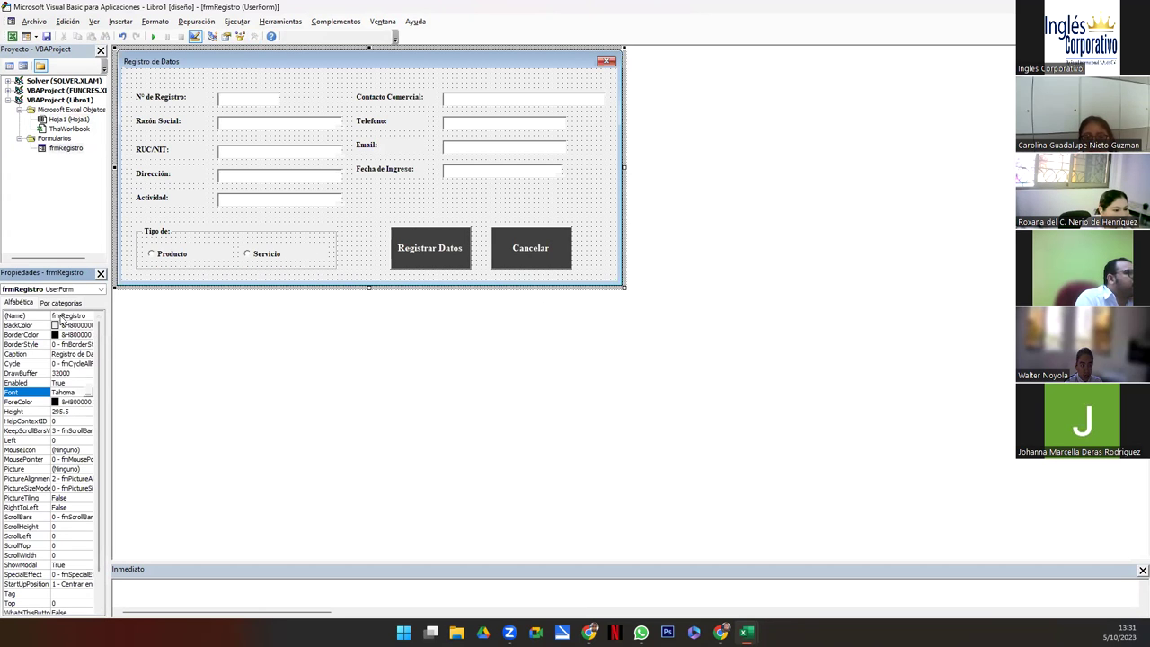
{"action": "left_click", "coordinate": [20, 318]}
{"action": "left_click", "coordinate": [80, 316]}
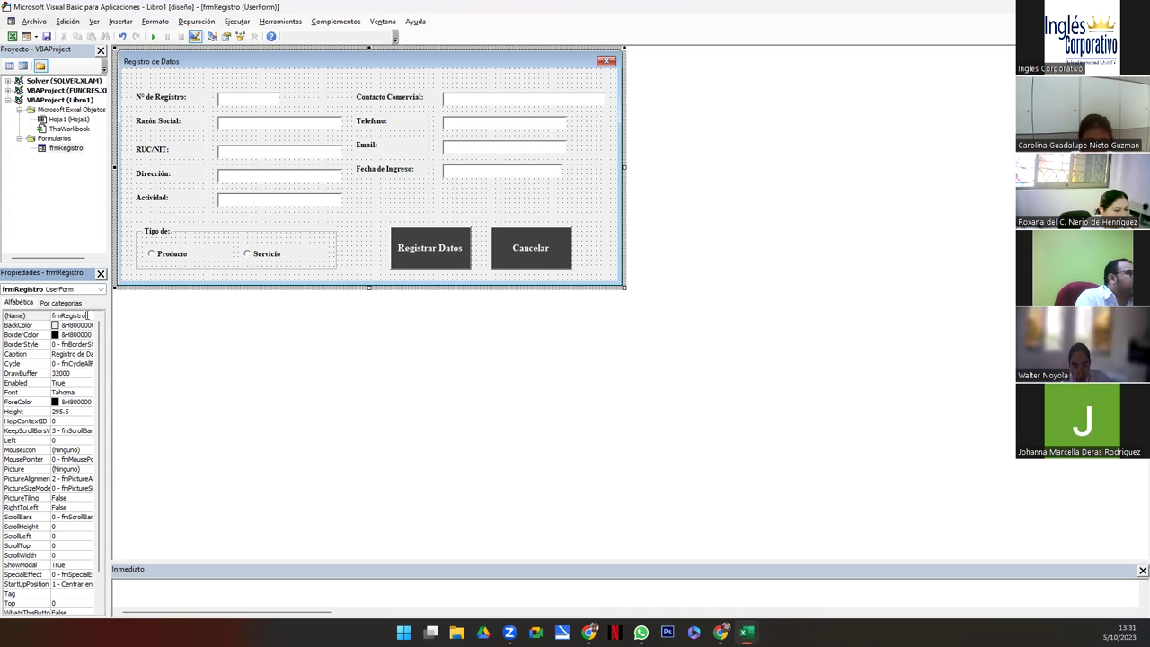
{"action": "key", "text": "Return"}
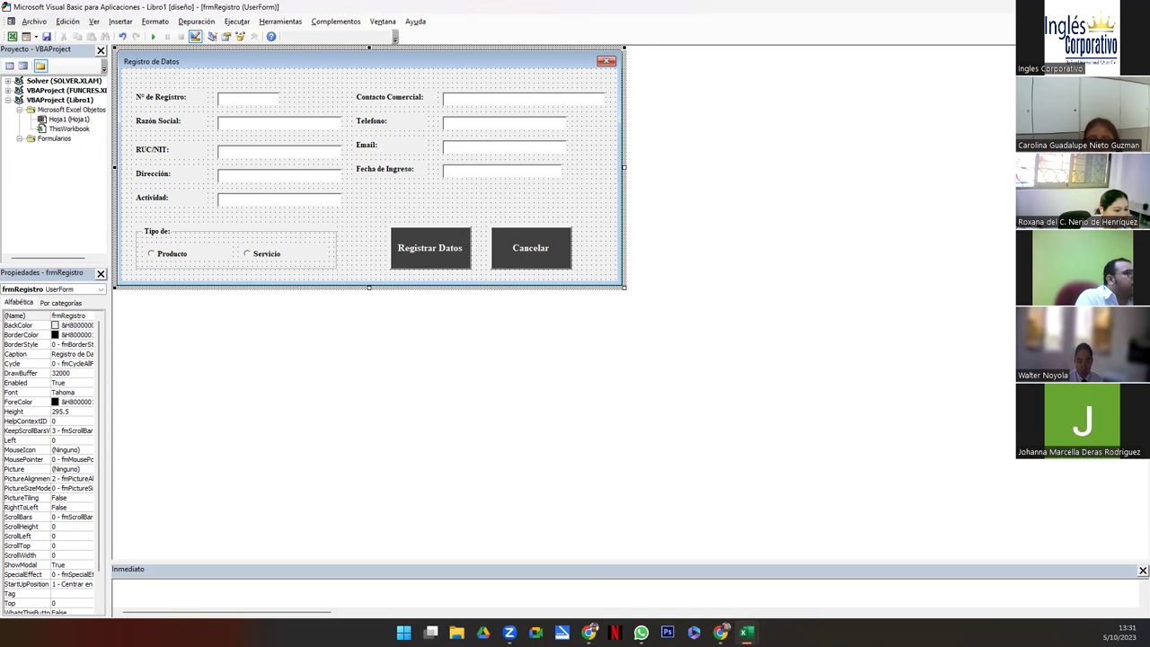
{"action": "left_click", "coordinate": [185, 85]}
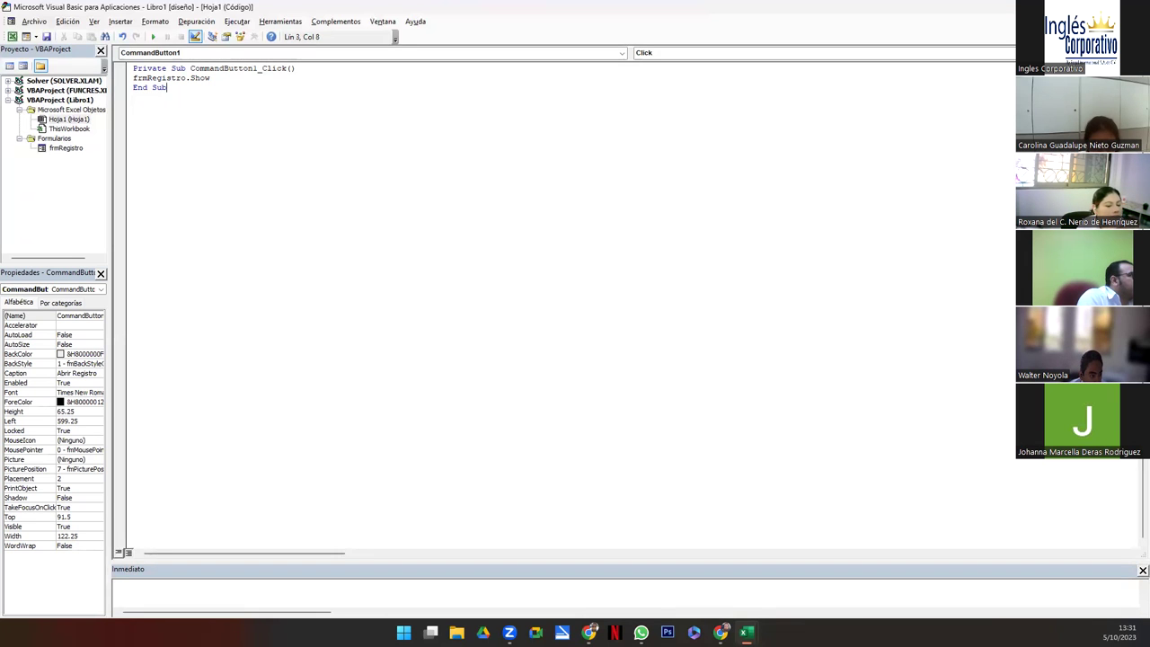
{"action": "key", "text": "alt+F11"}
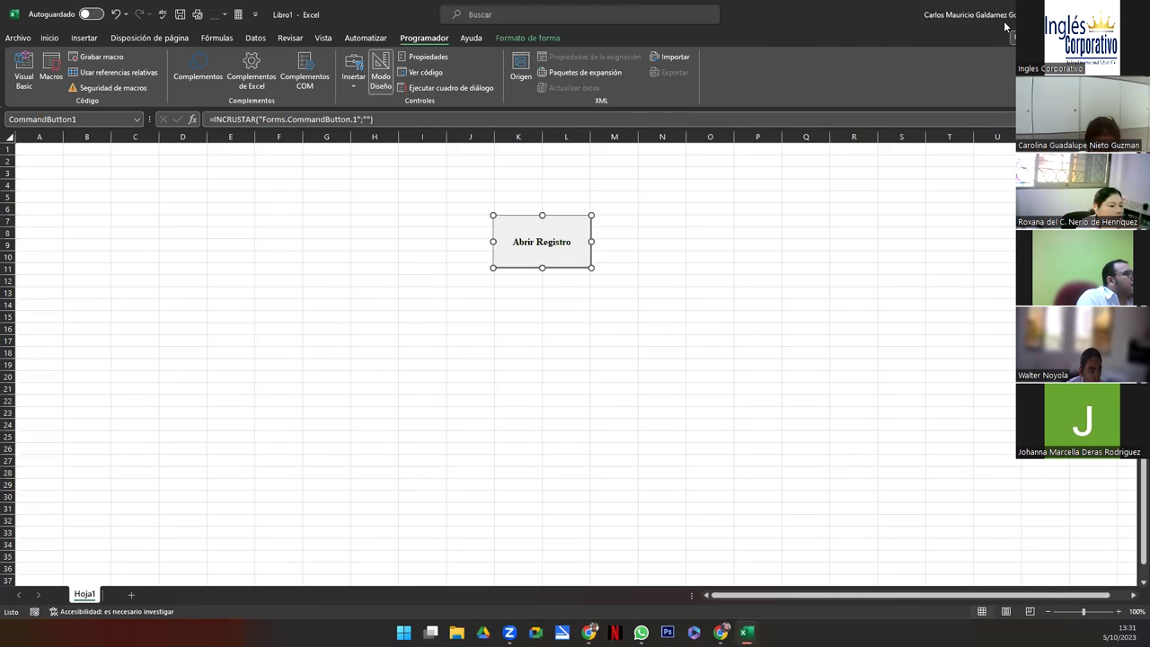
Step: Bring up the Genially slide, exit its full-screen view, and open a new Chrome tab
{"action": "key", "text": "alt+Tab"}
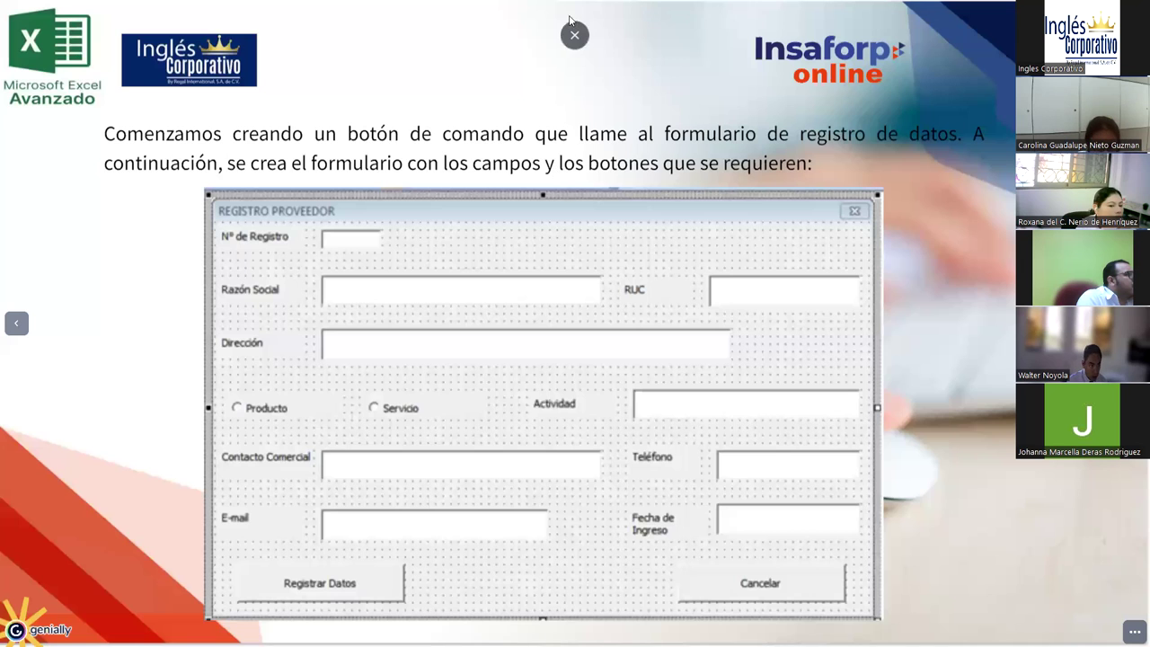
{"action": "key", "text": "F11"}
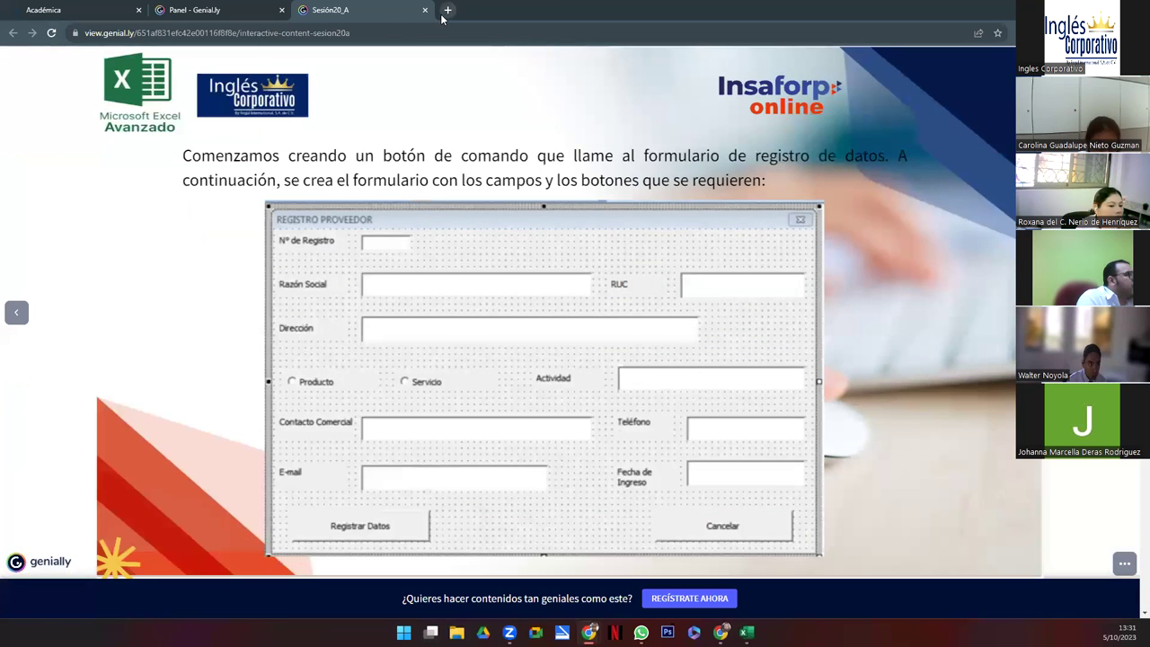
{"action": "left_click", "coordinate": [448, 10]}
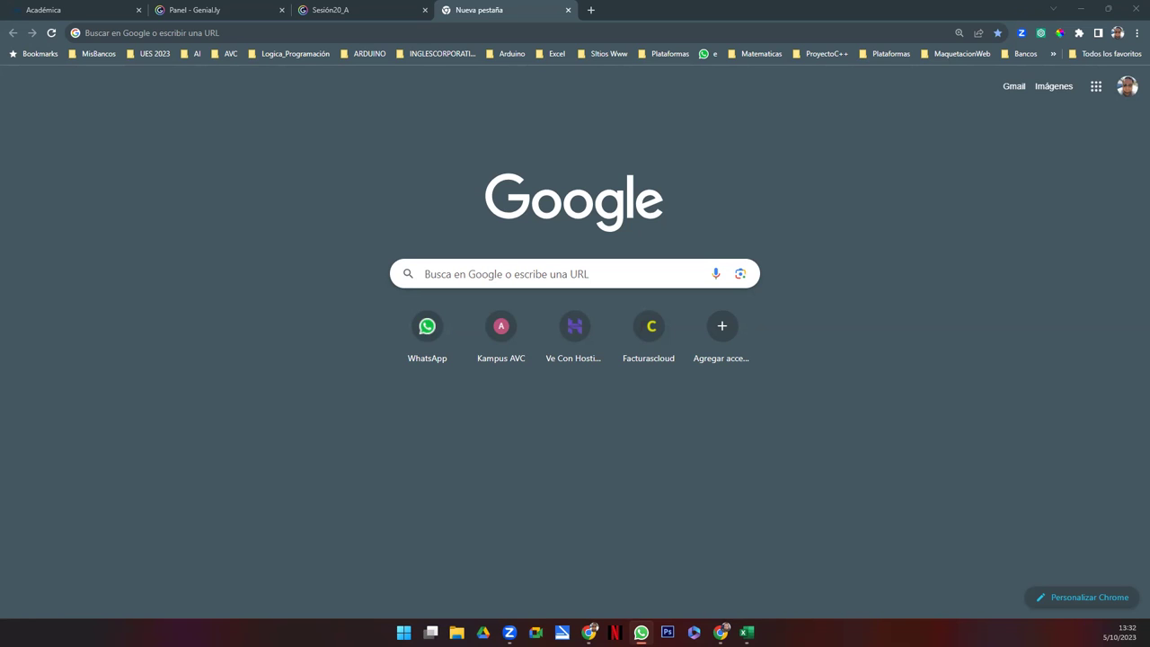
Step: Paste the forms.office.com link to open the ENCUESTA DE SATISFACCIÓN - OFIMÁTICA survey in a new tab
{"action": "key", "text": "ctrl+v"}
{"action": "key", "text": "alt+Return"}
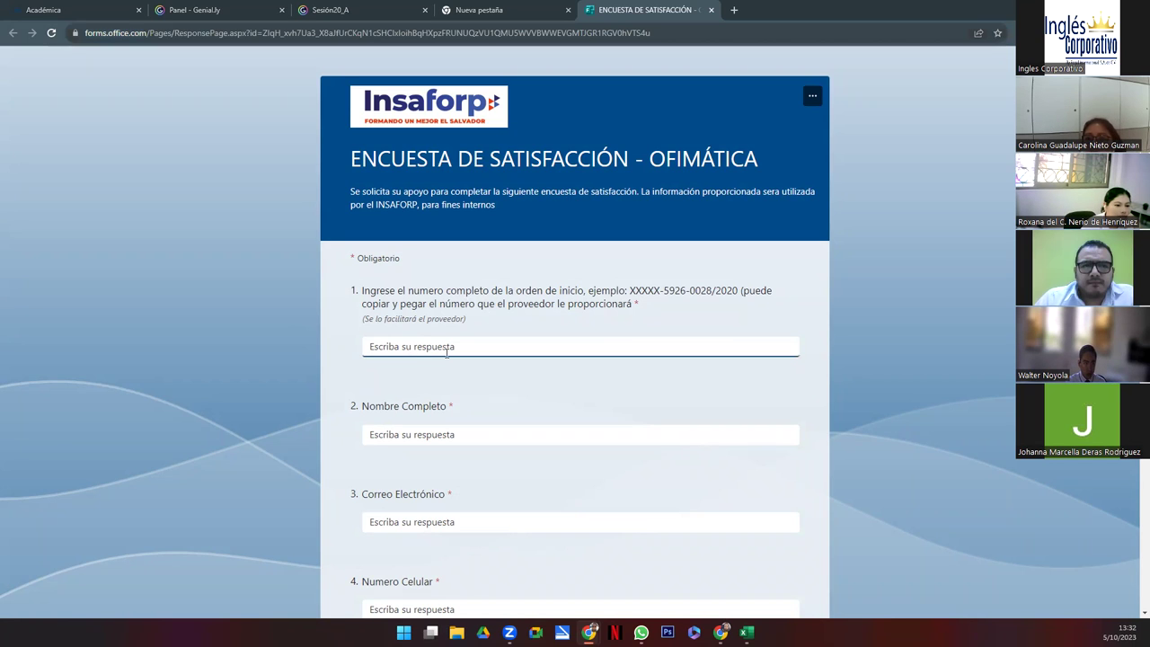
Step: Paste the start-order number into question 1 and move to the full-name field
{"action": "key", "text": "ctrl+v"}
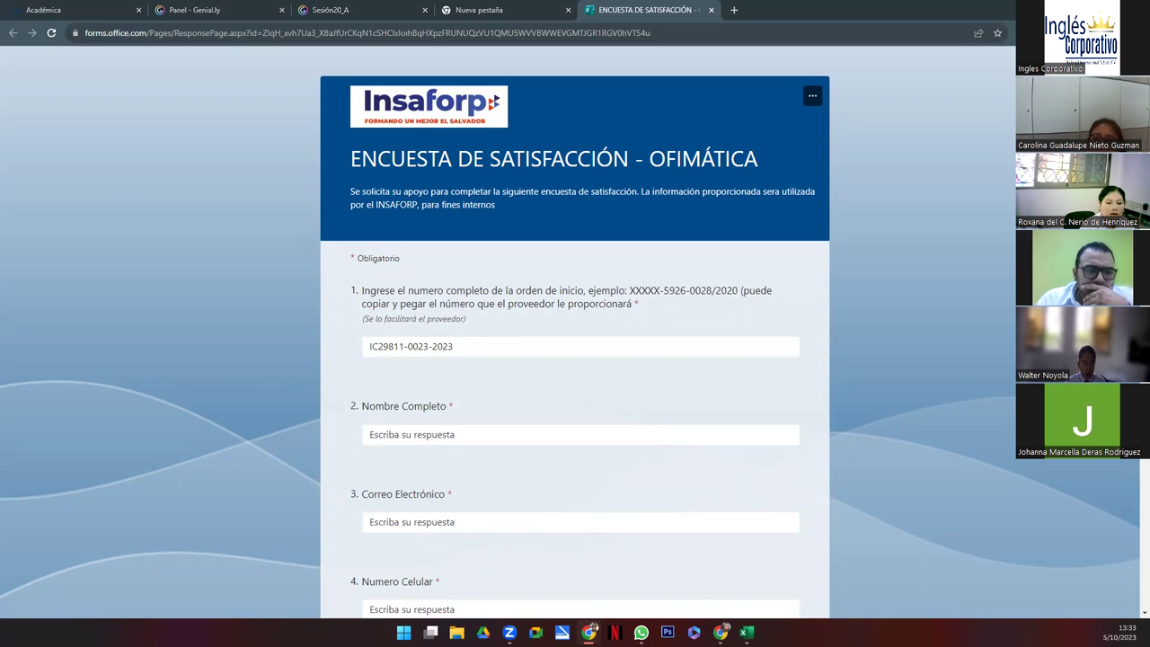
{"action": "left_click", "coordinate": [382, 434]}
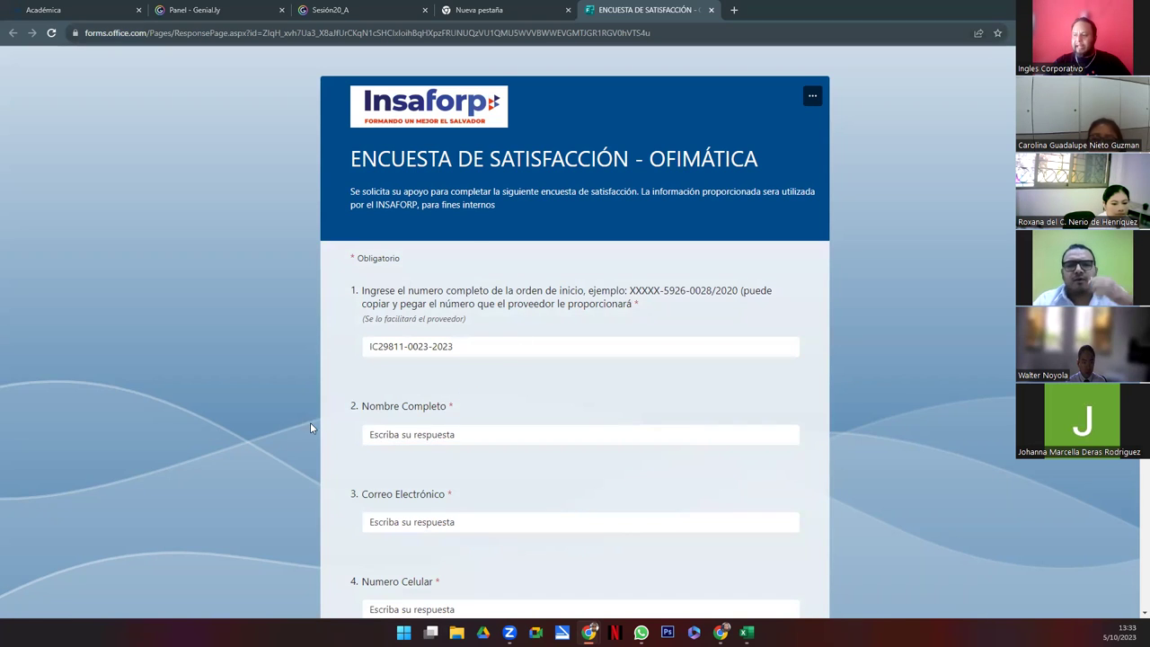
{"action": "left_click", "coordinate": [288, 463]}
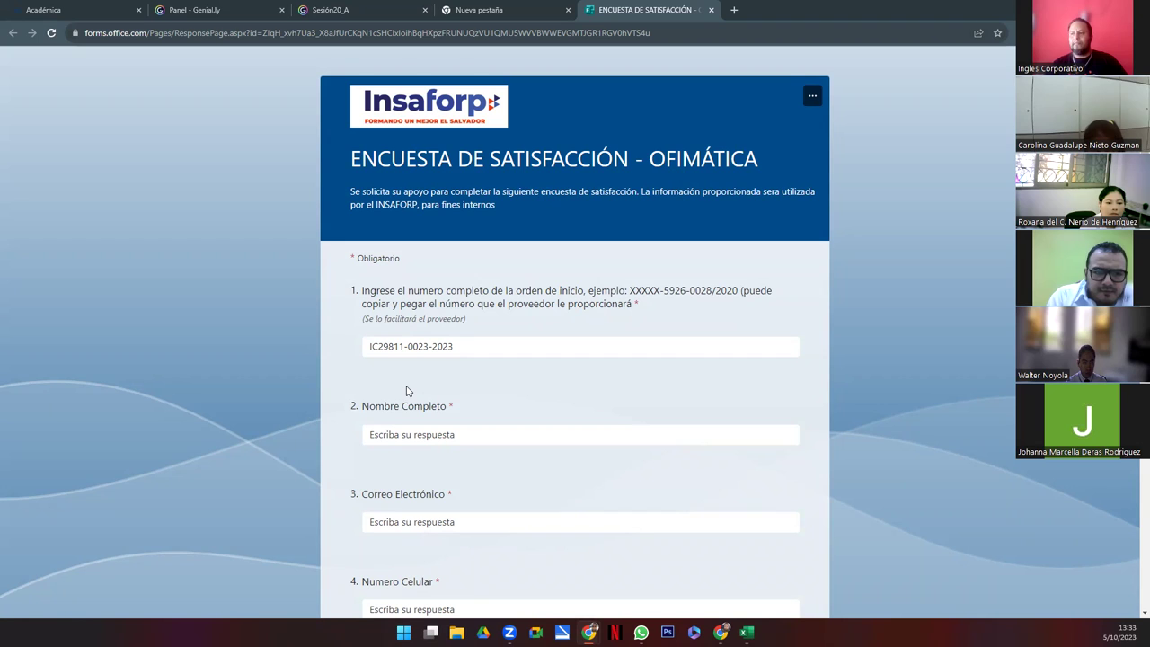
{"action": "left_click", "coordinate": [452, 439]}
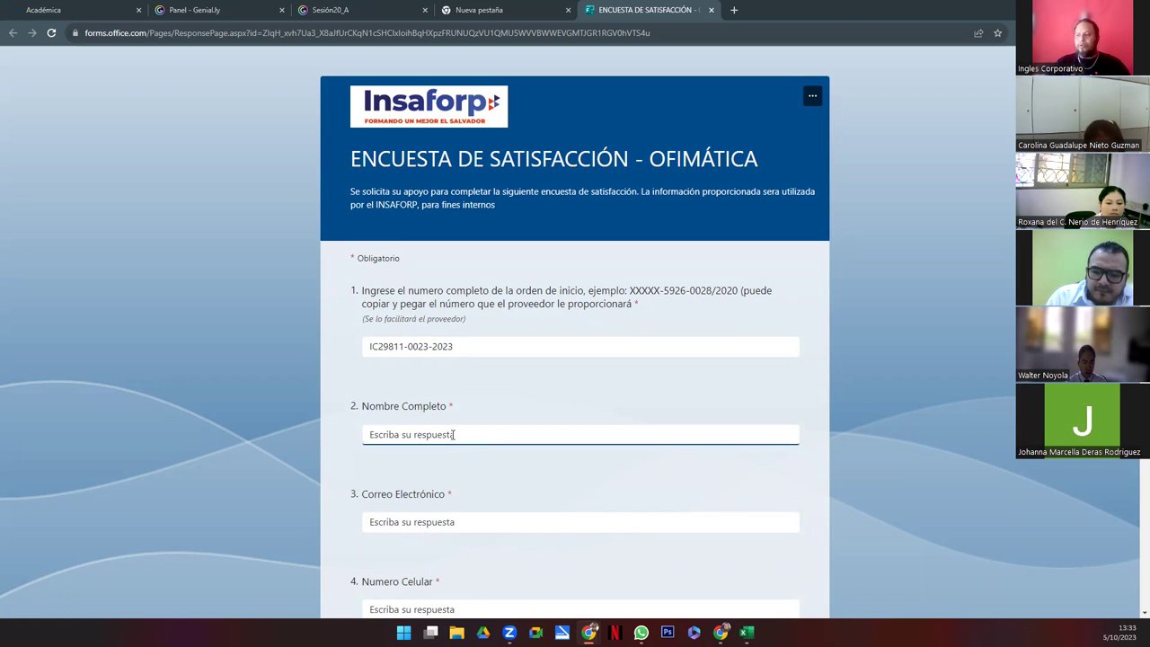
{"action": "key", "text": "Tab"}
{"action": "key", "text": "Tab"}
{"action": "scroll", "coordinate": [178, 505], "scroll_direction": "down", "scroll_amount": 1}
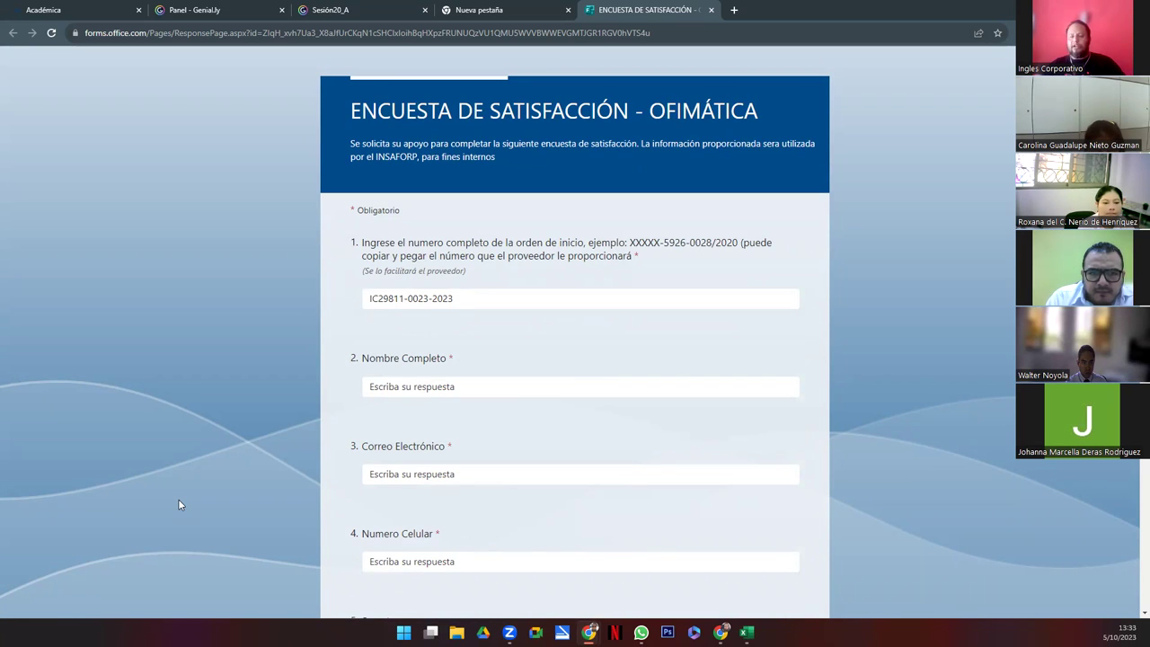
Step: Enter the respondent's full name, e-mail address and mobile number in questions 2–4
{"action": "left_click", "coordinate": [497, 393]}
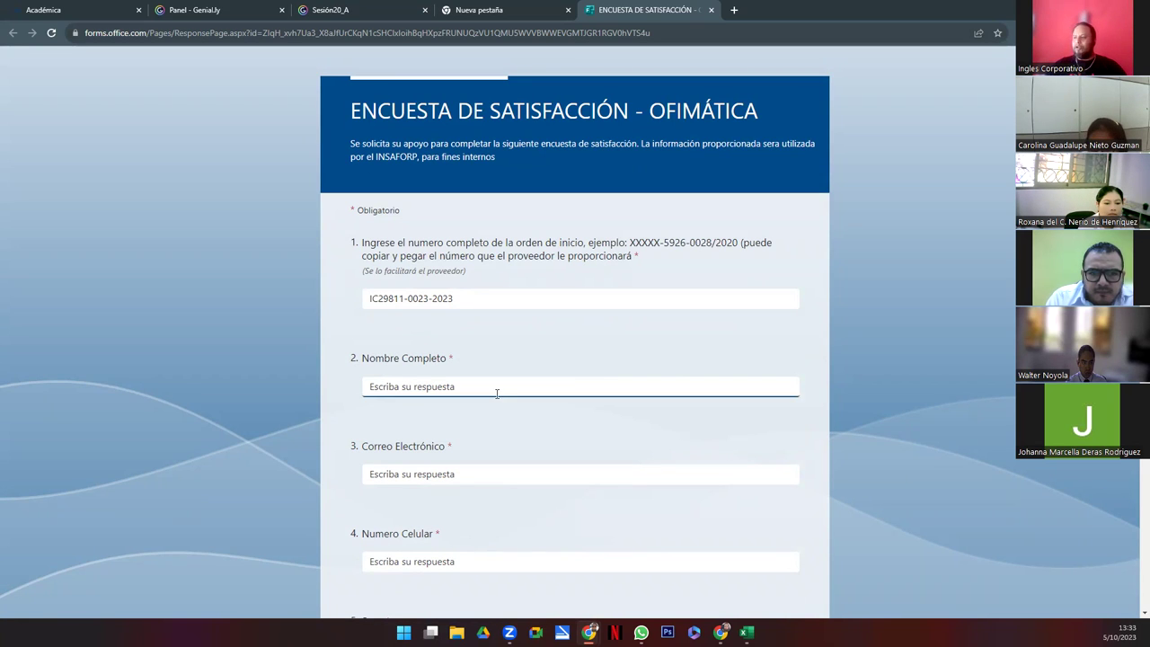
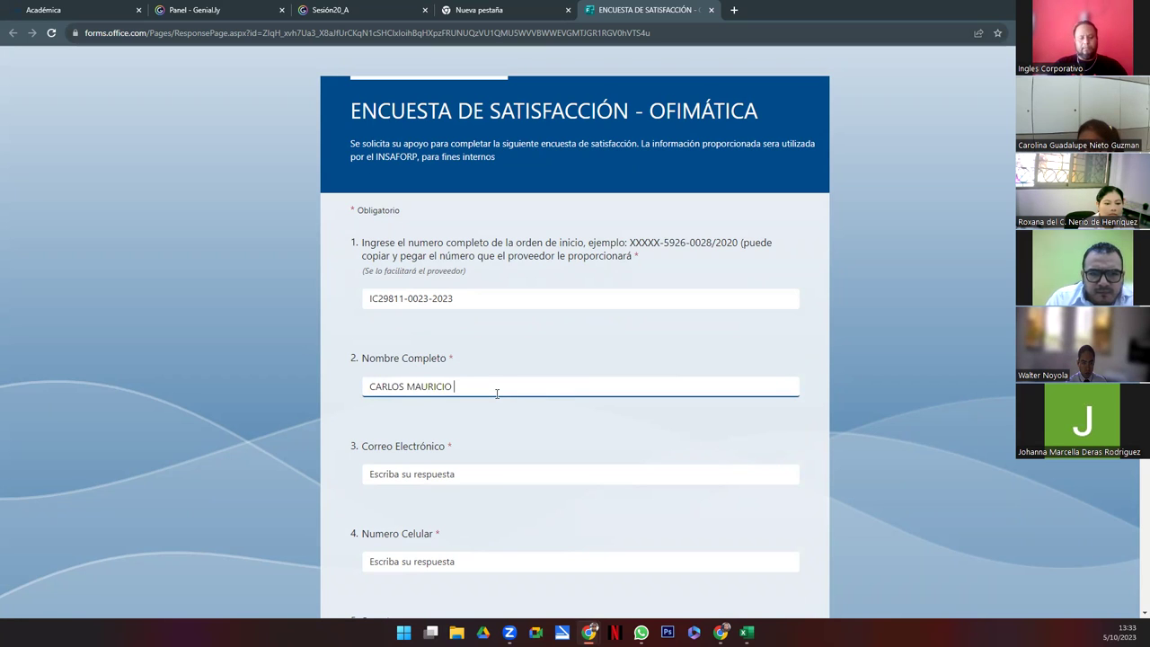
{"action": "key", "text": "Tab"}
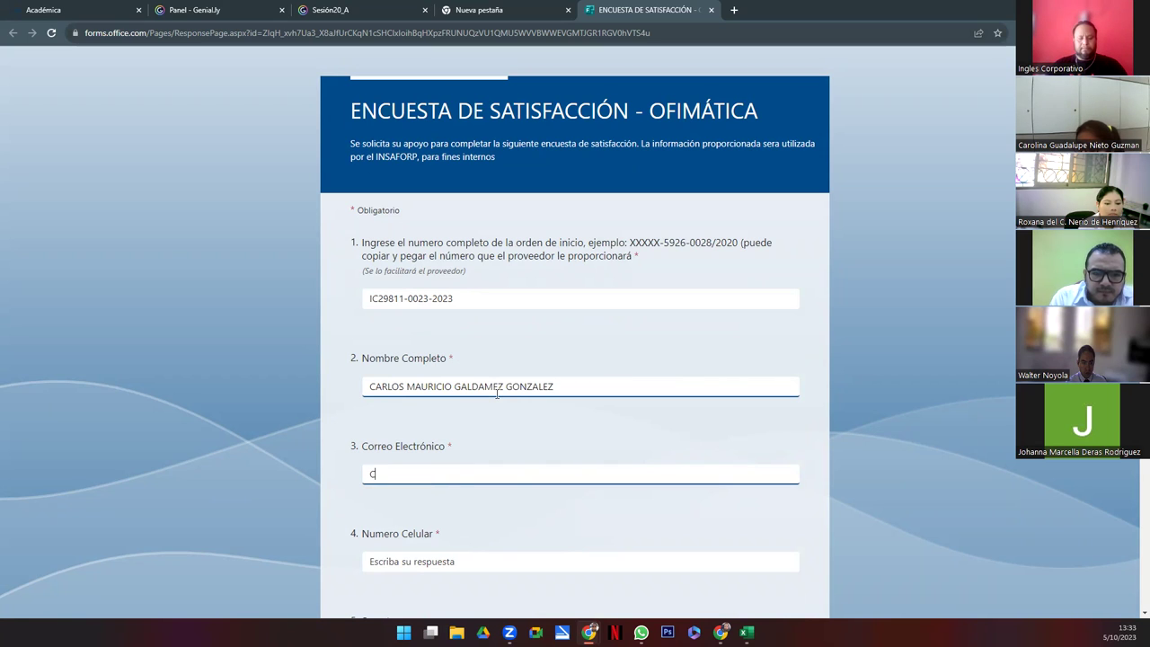
{"action": "key", "text": "Tab"}
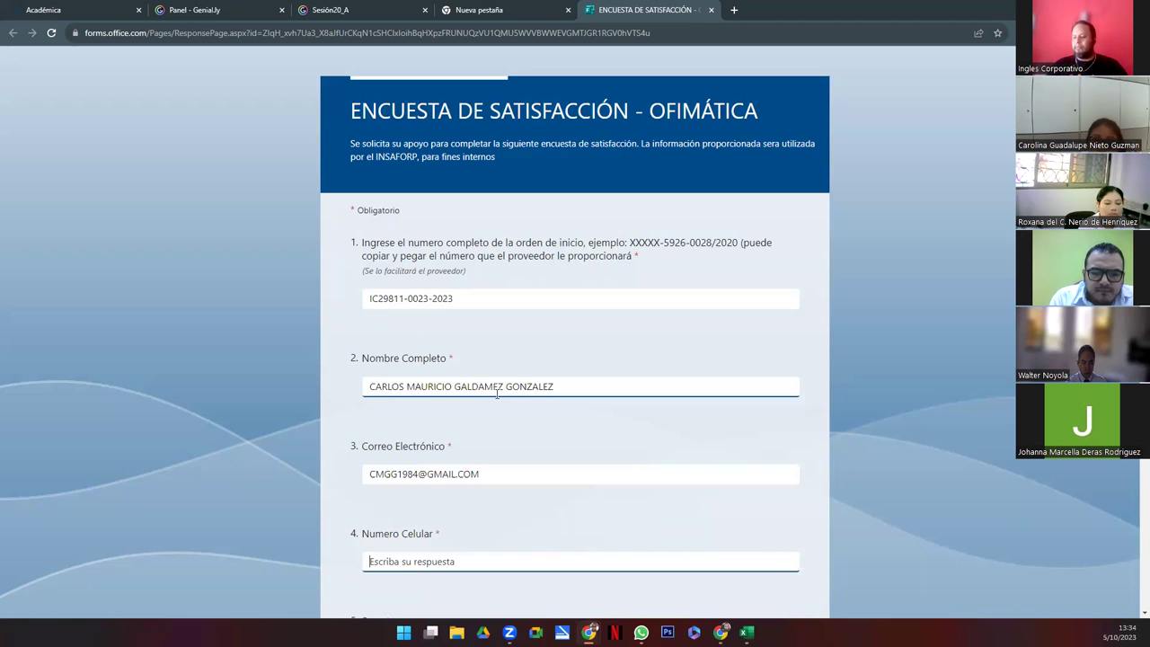
{"action": "type", "text": "78080725"}
{"action": "left_click", "coordinate": [275, 403]}
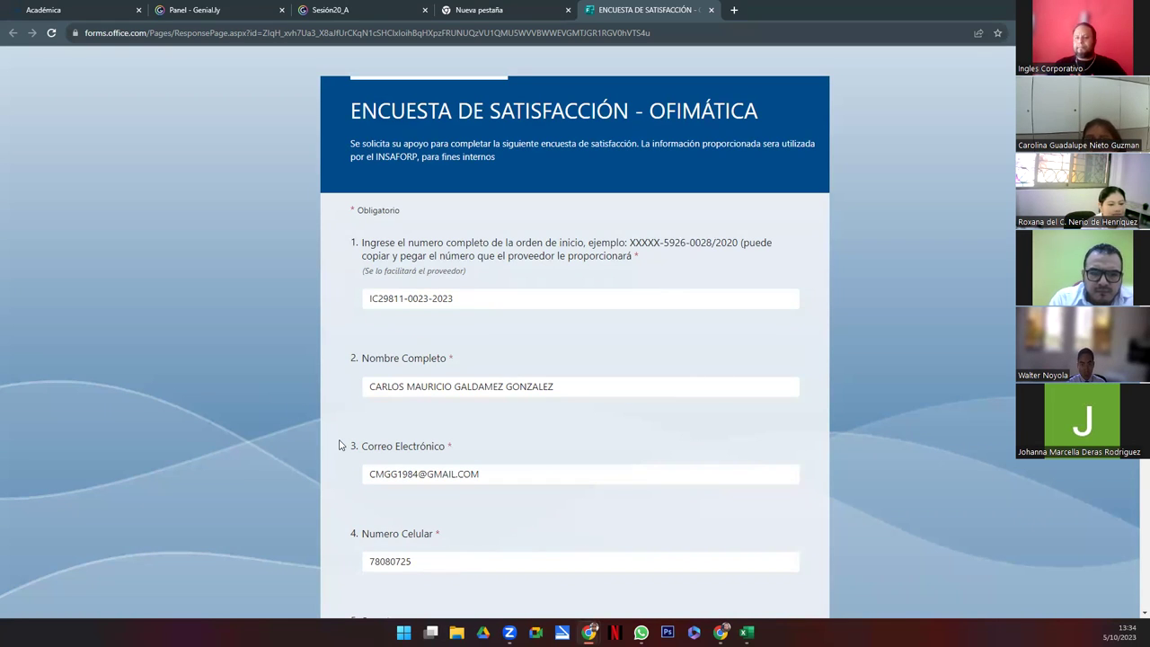
Step: Answer the Sexo question with Masculino
{"action": "scroll", "coordinate": [340, 445], "scroll_direction": "down", "scroll_amount": 3}
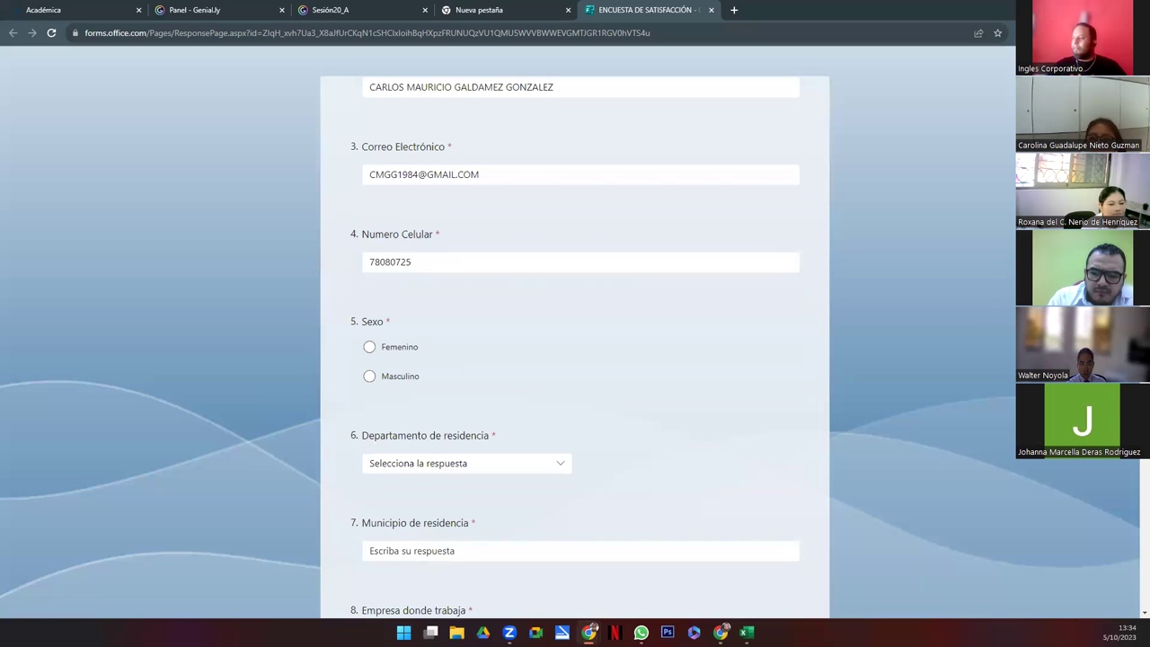
{"action": "scroll", "coordinate": [575, 346], "scroll_direction": "down", "scroll_amount": 2}
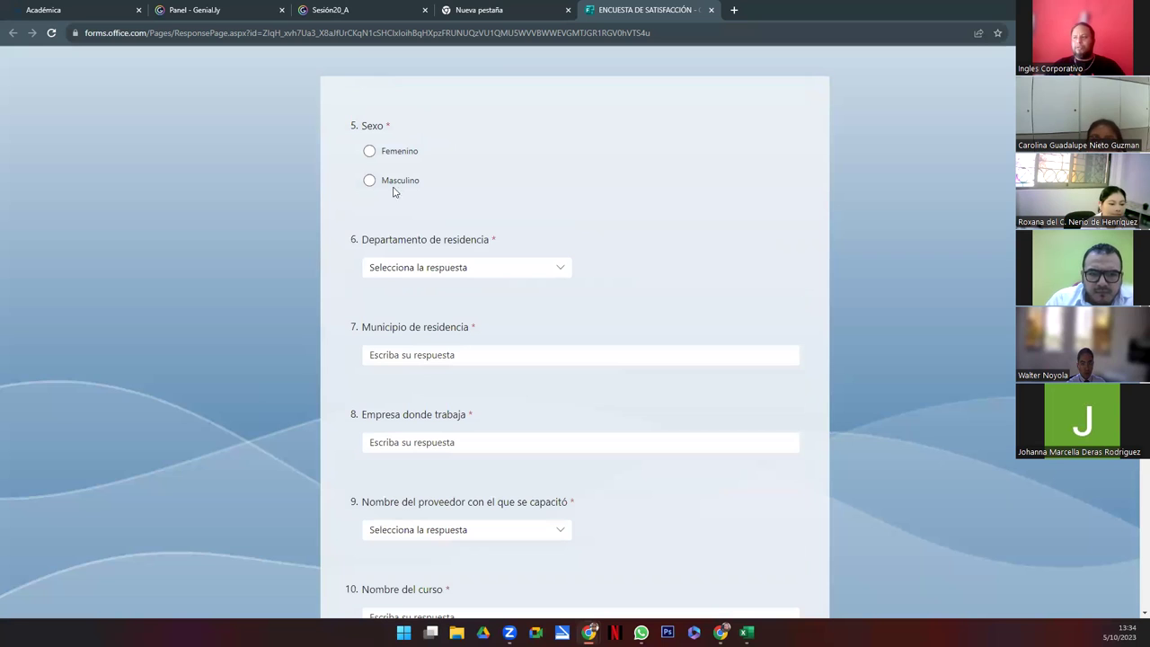
{"action": "left_click", "coordinate": [370, 182]}
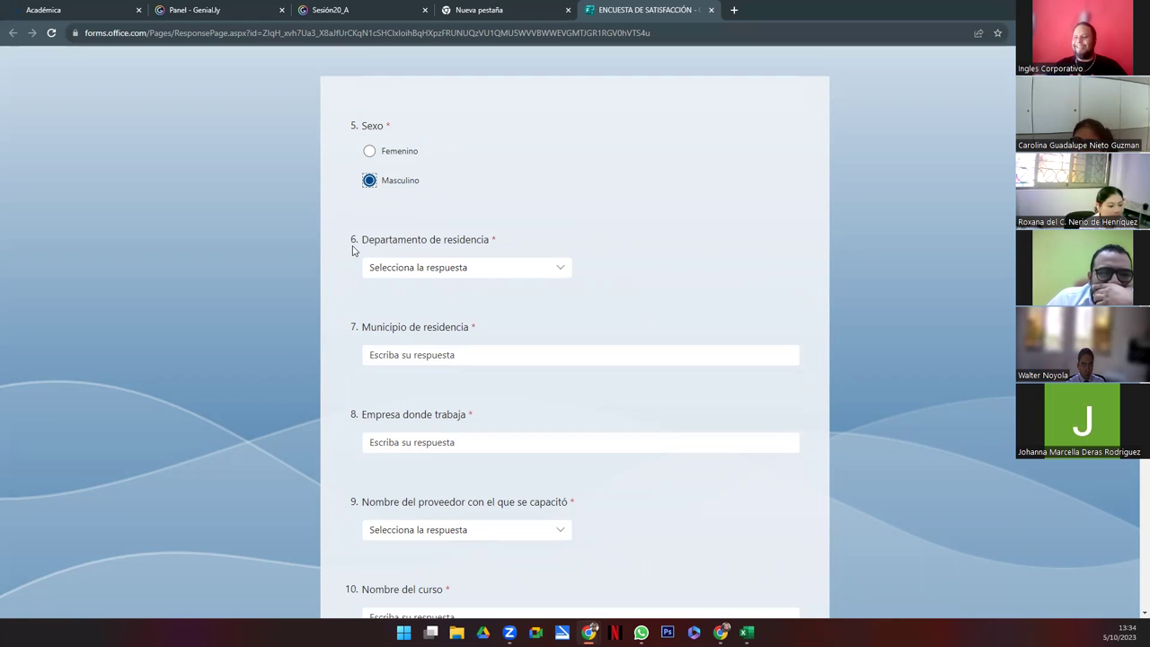
Step: Choose San Vicente as department of residence and enter VERAPAZ as the municipality
{"action": "left_click_drag", "start_coordinate": [363, 239], "coordinate": [525, 244]}
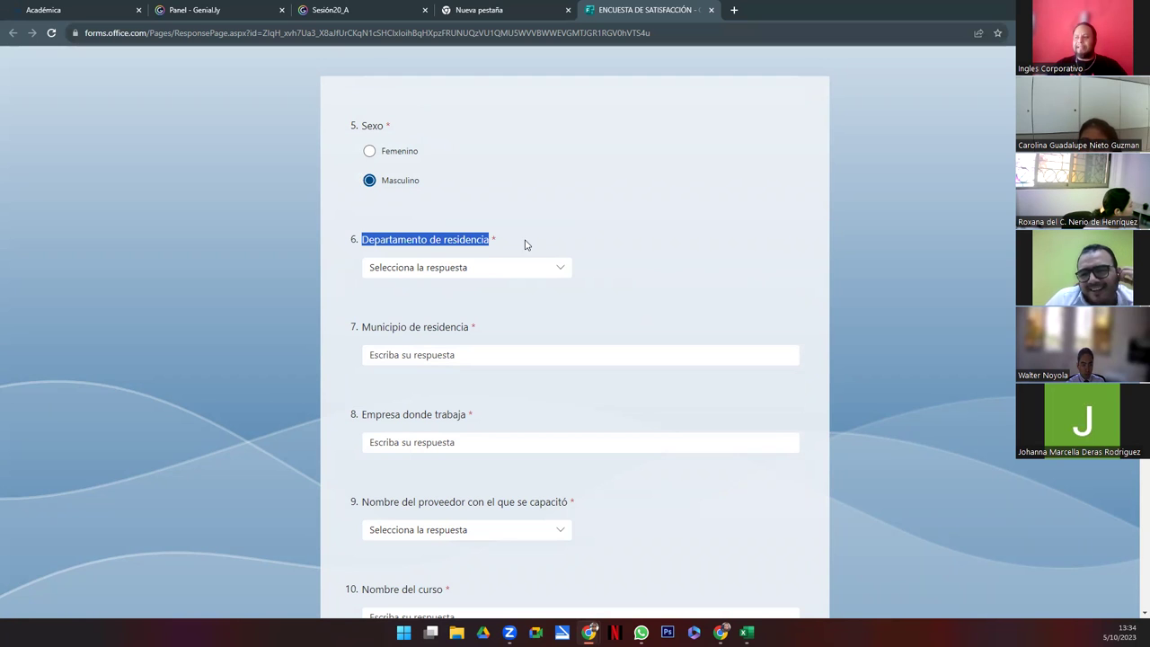
{"action": "left_click", "coordinate": [563, 273]}
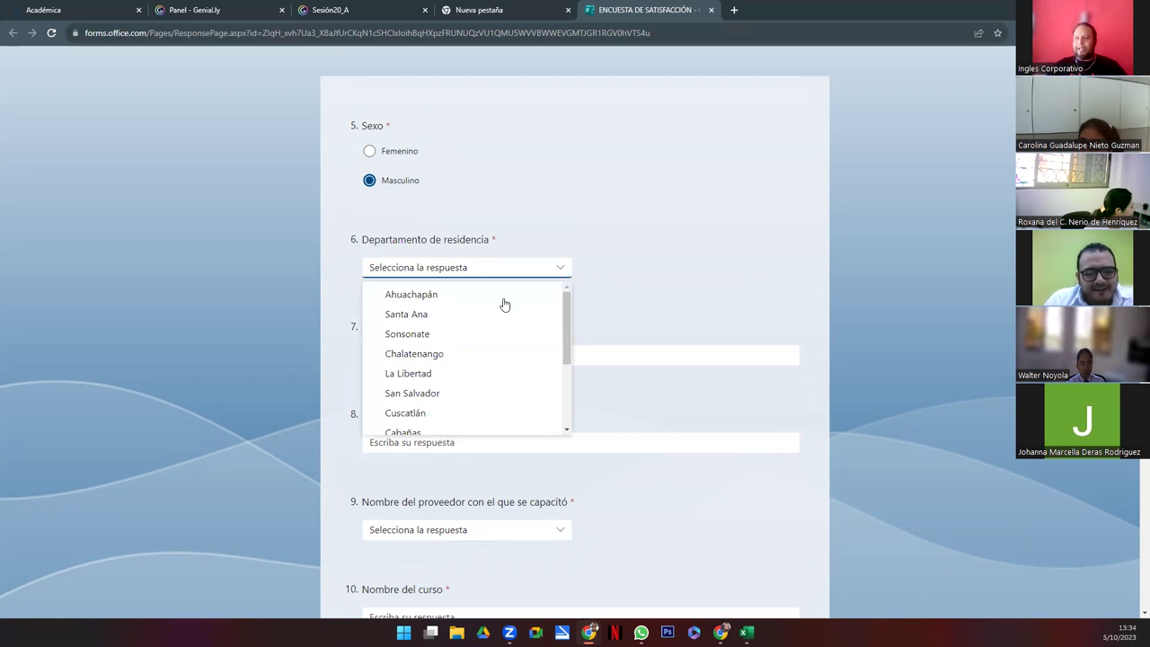
{"action": "scroll", "coordinate": [566, 375], "scroll_direction": "down", "scroll_amount": 3}
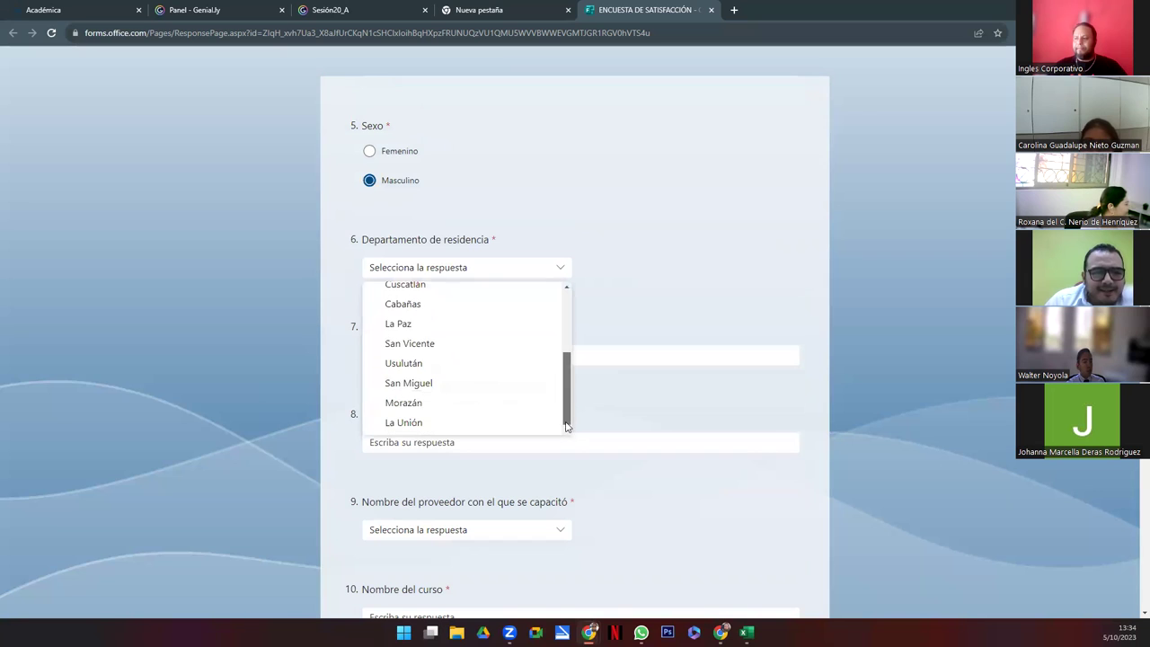
{"action": "left_click", "coordinate": [425, 345]}
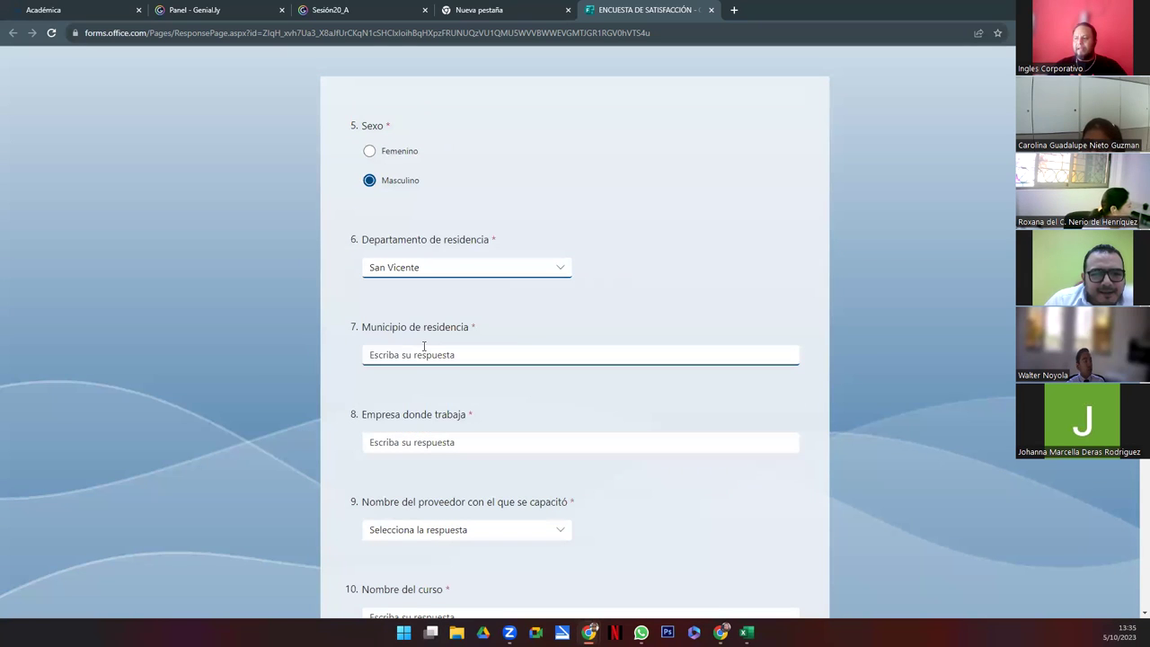
{"action": "left_click", "coordinate": [450, 361]}
{"action": "type", "text": "VERAPAZ"}
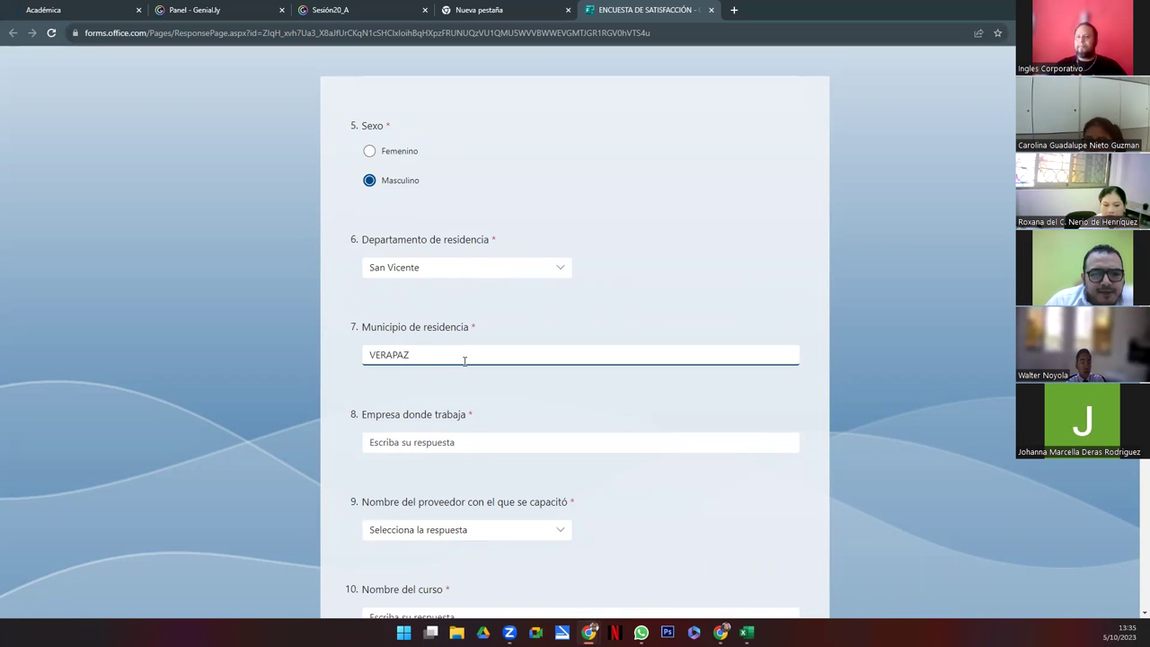
{"action": "left_click", "coordinate": [435, 393]}
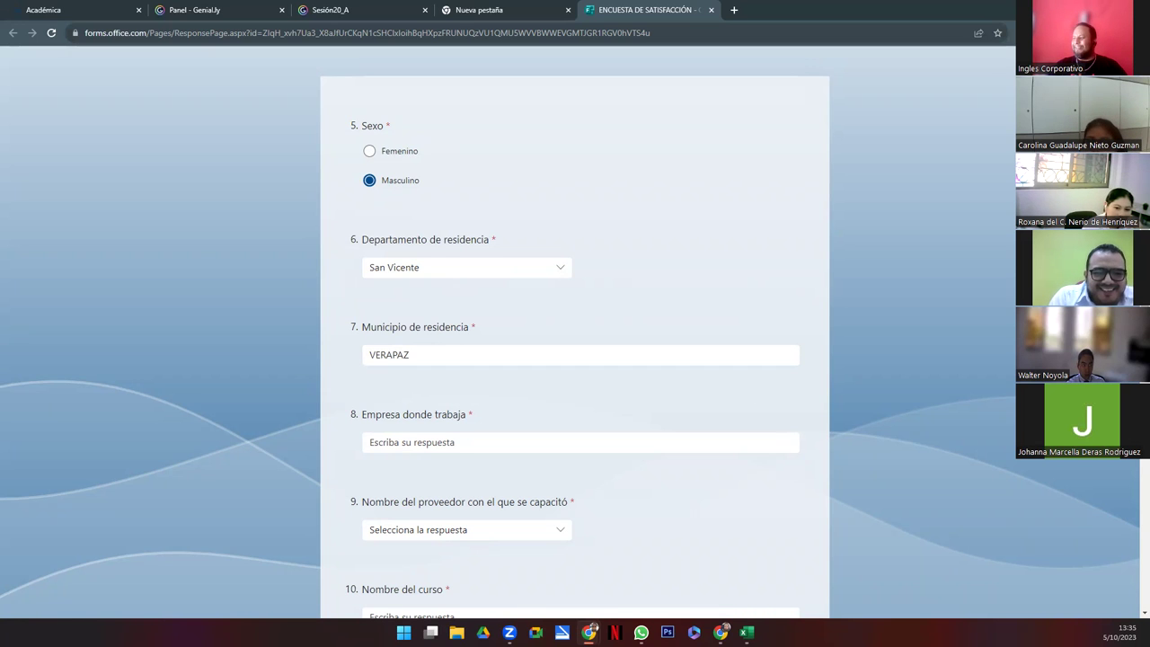
{"action": "scroll", "coordinate": [576, 360], "scroll_direction": "down", "scroll_amount": 2}
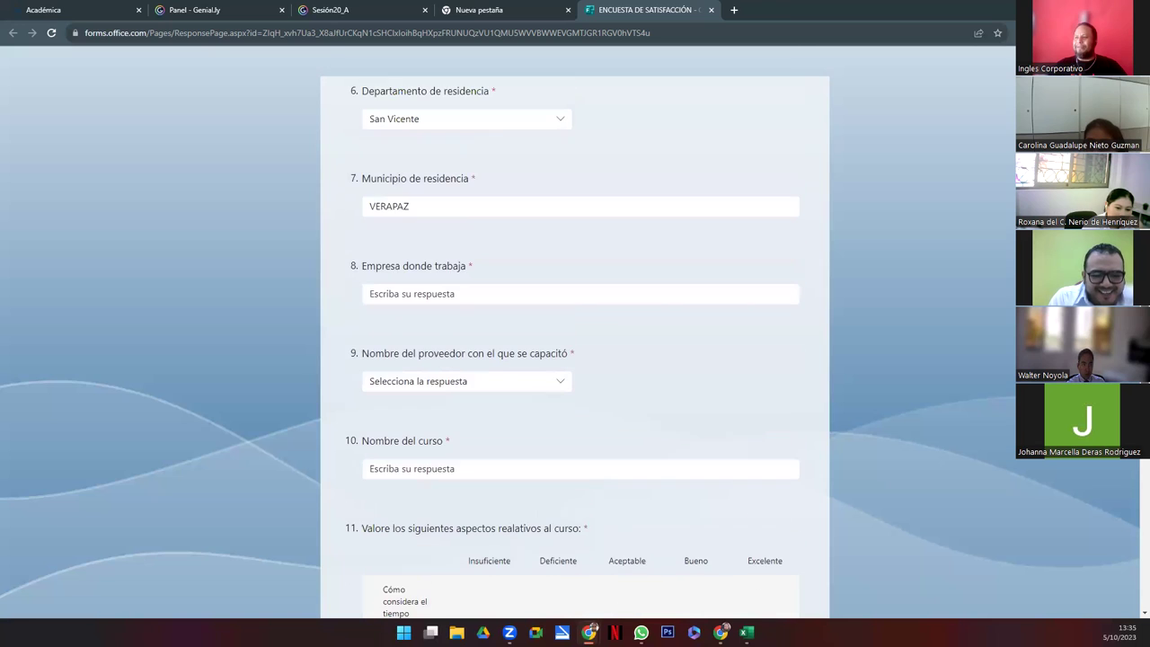
Step: Pick REGAL PRODUCTS as training provider and type REGAL PRODUCTS INC. EL SALVADOR INTERNATIONAL DE C.V. as employer
{"action": "left_click", "coordinate": [369, 302]}
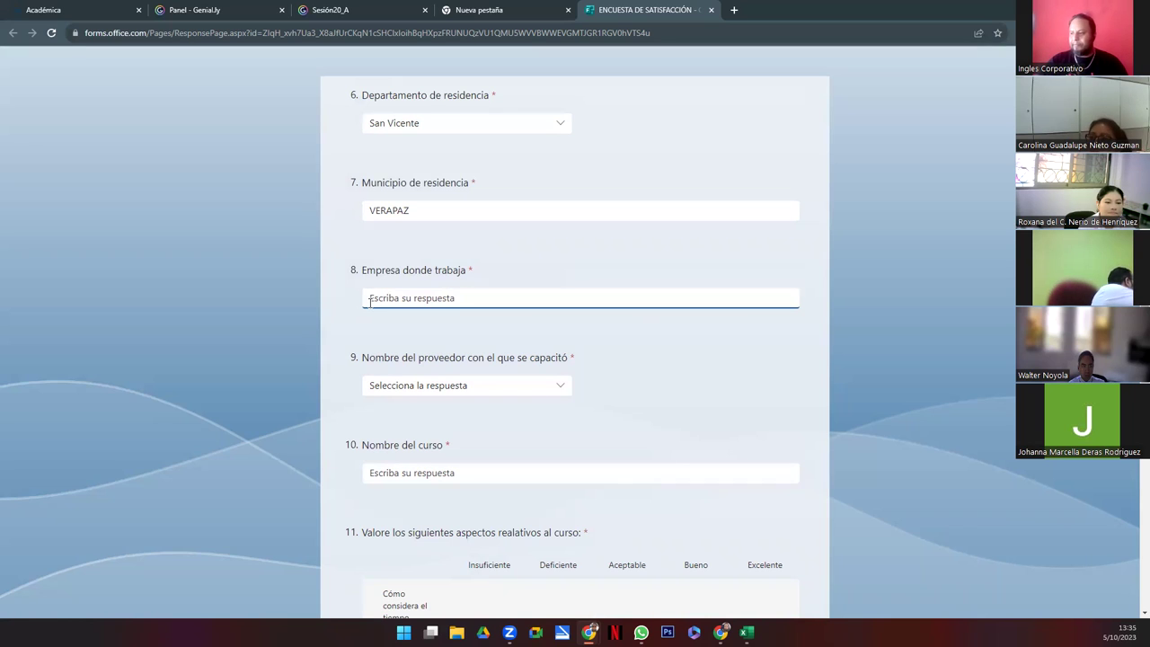
{"action": "left_click", "coordinate": [416, 386]}
{"action": "scroll", "coordinate": [509, 460], "scroll_direction": "down", "scroll_amount": 5}
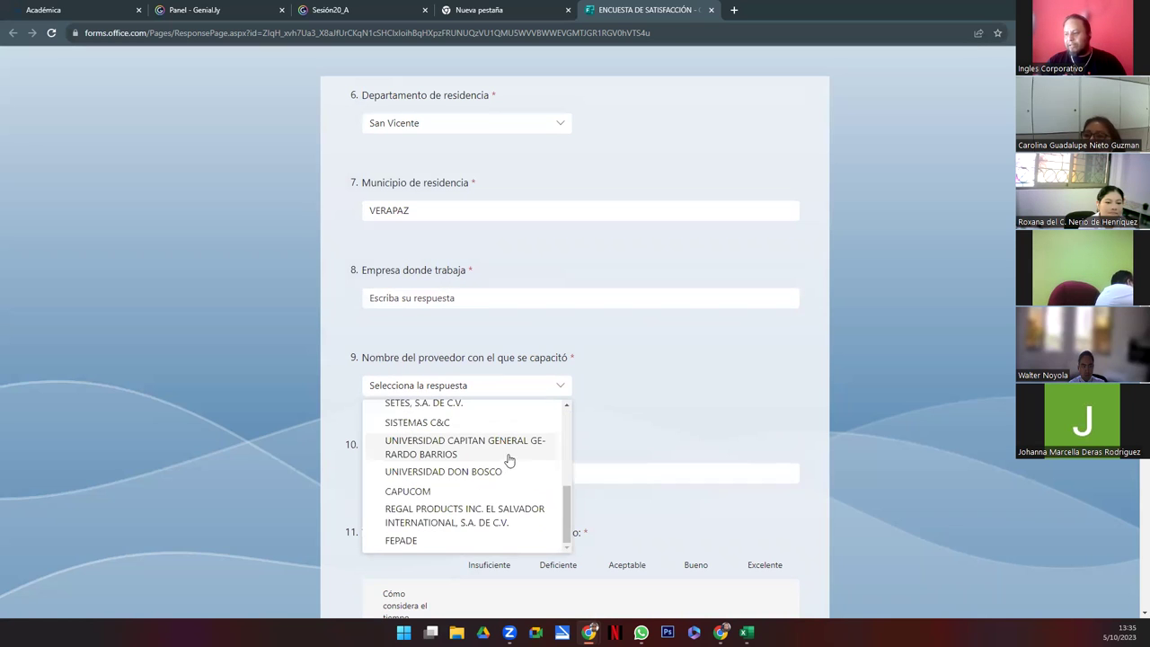
{"action": "left_click", "coordinate": [423, 516]}
{"action": "left_click", "coordinate": [402, 306]}
{"action": "type", "text": "REGAL PRODUCTS"}
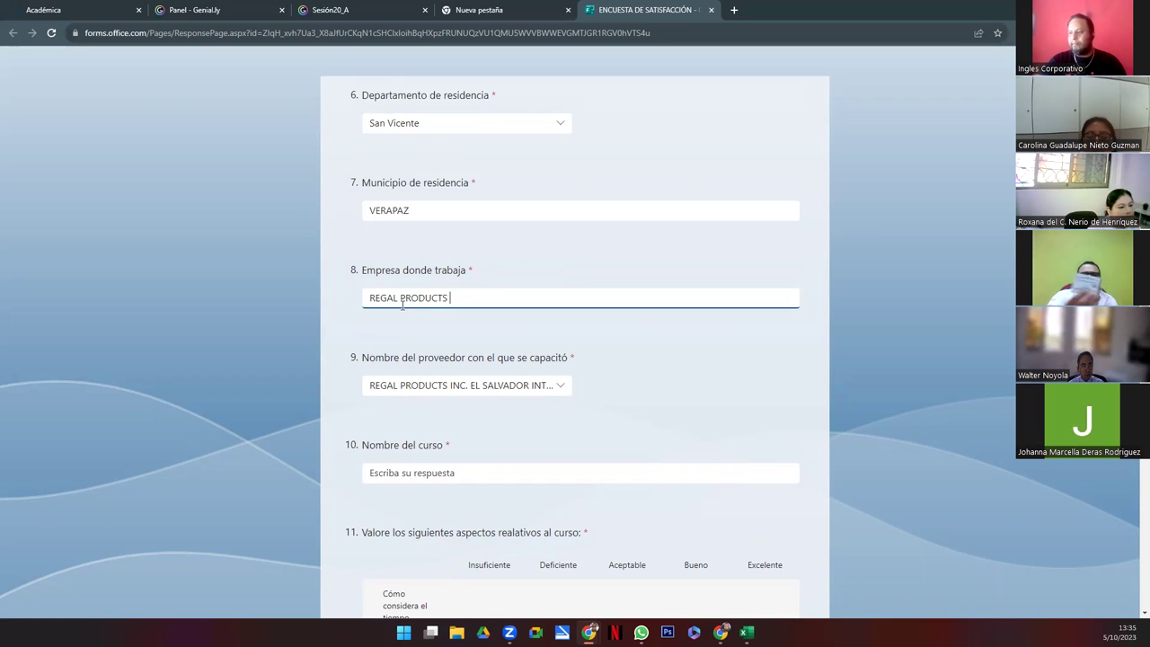
{"action": "type", "text": " INC. EL SALVADOR INTERNATIONAL"}
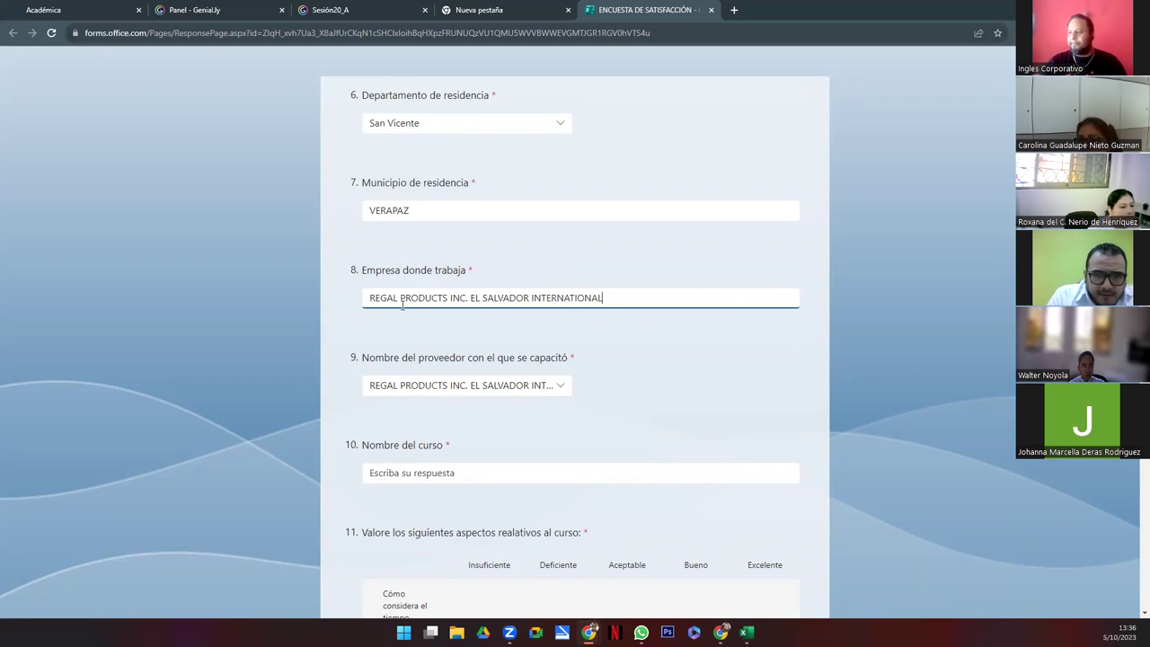
{"action": "left_click", "coordinate": [515, 394]}
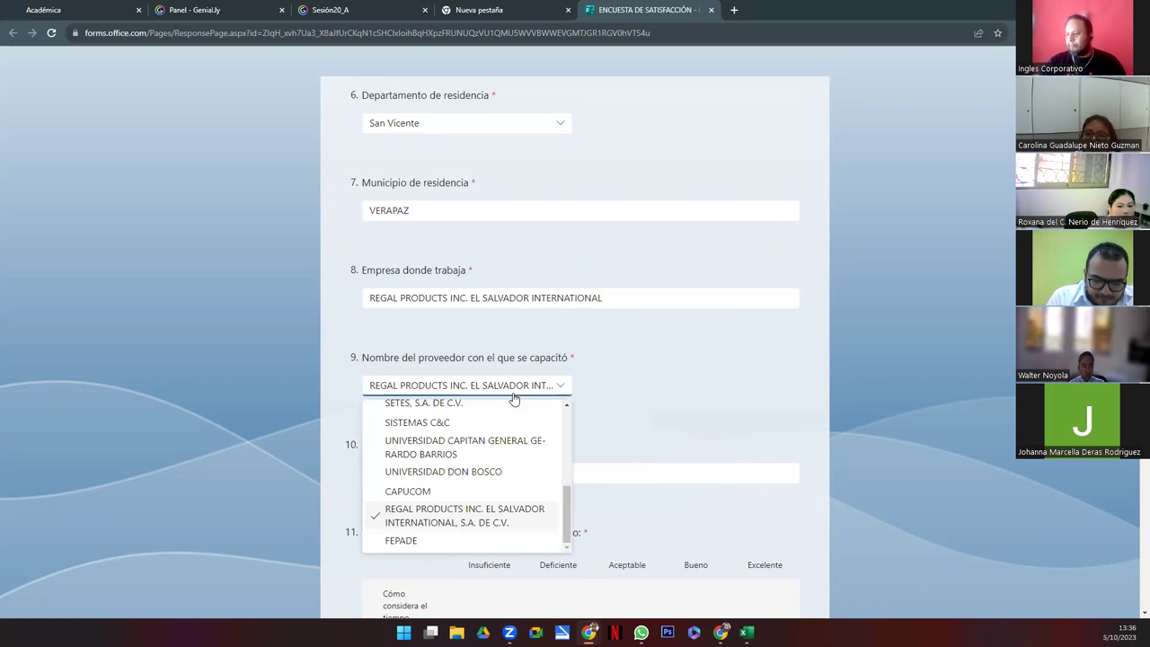
{"action": "left_click", "coordinate": [514, 399]}
{"action": "left_click", "coordinate": [514, 399]}
{"action": "left_click", "coordinate": [637, 300]}
{"action": "type", "text": ", S.A."}
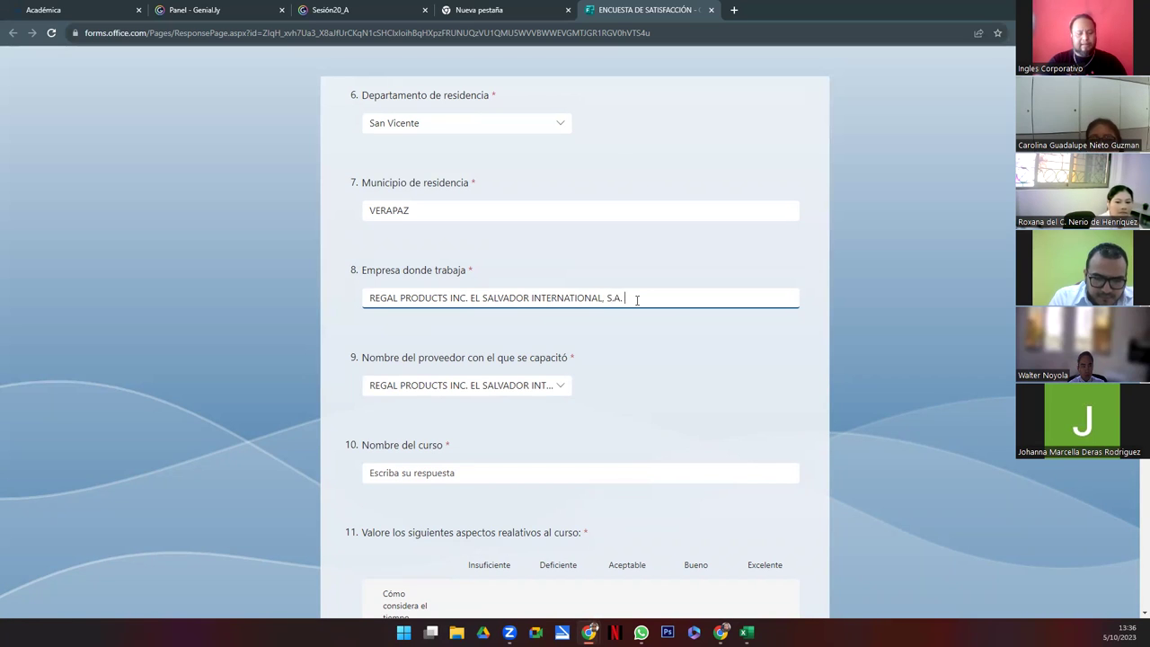
{"action": "type", "text": "DE C.V"}
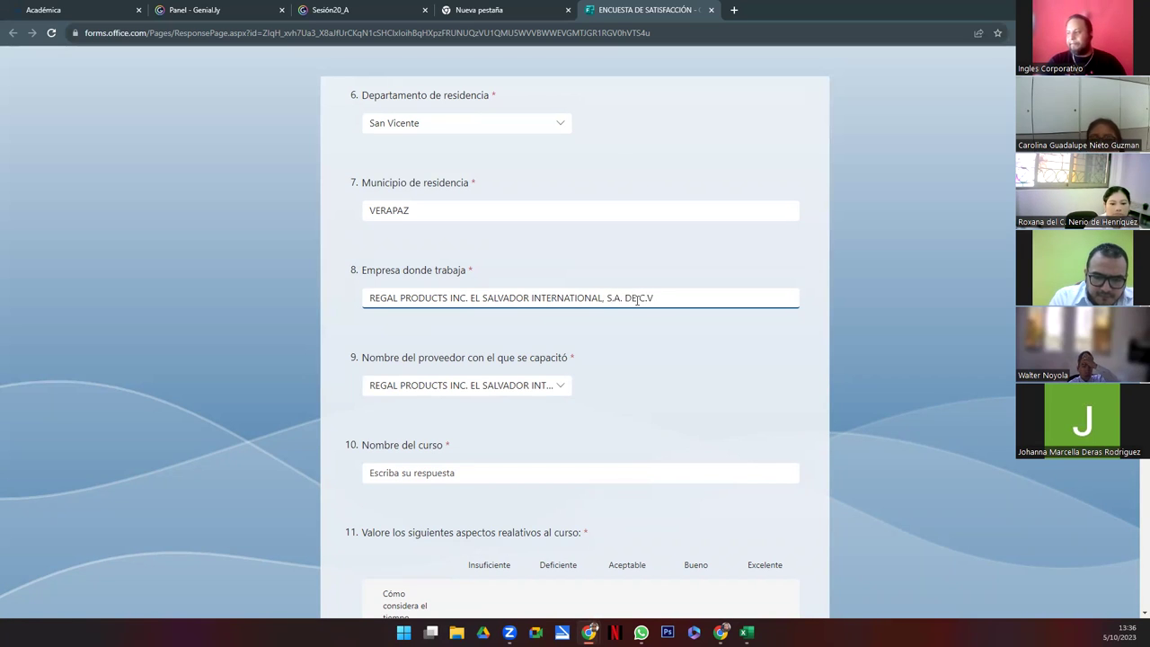
{"action": "type", "text": "."}
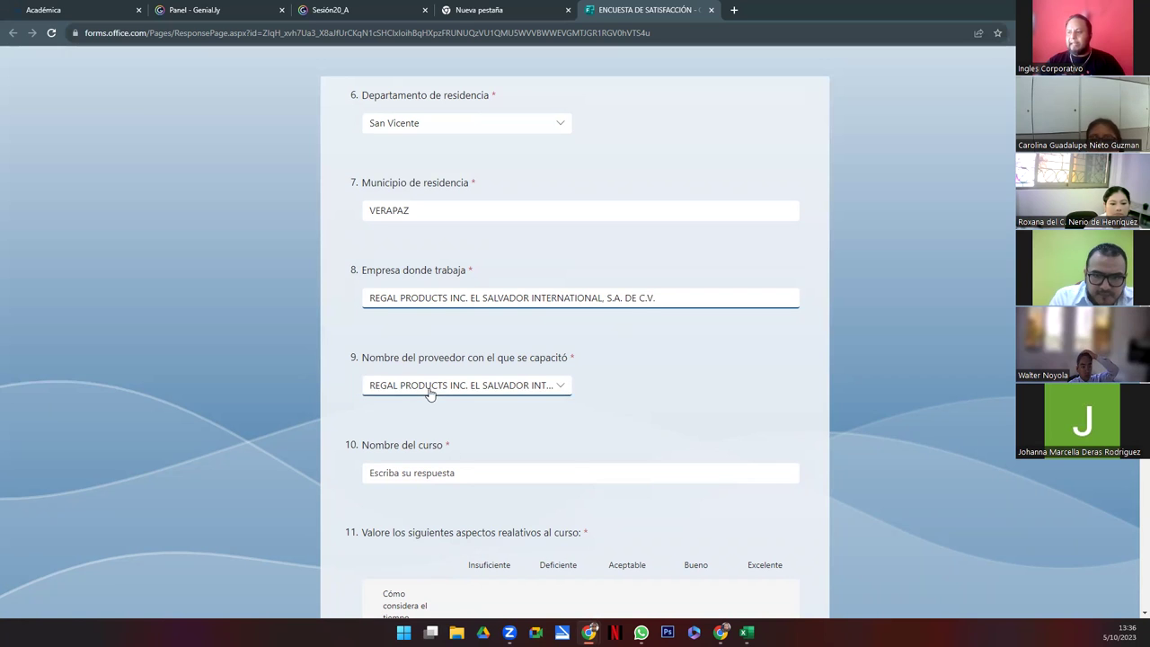
{"action": "left_click", "coordinate": [434, 393]}
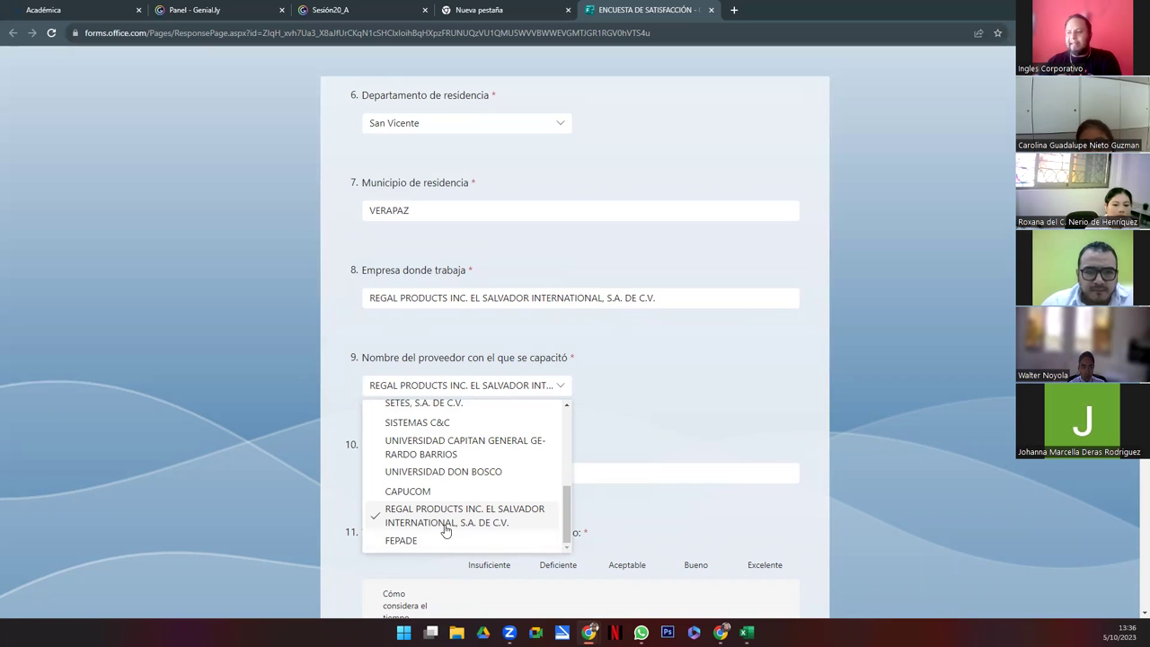
{"action": "left_click", "coordinate": [451, 522]}
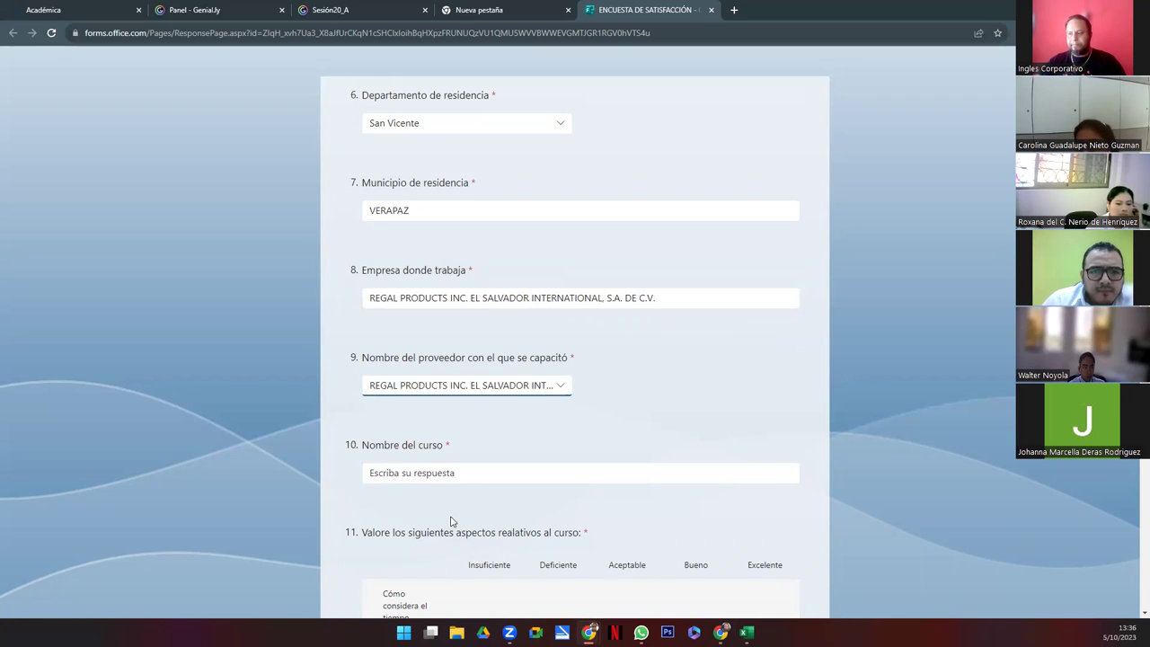
Step: Enter EXCEL AVANZADO as the course name
{"action": "left_click", "coordinate": [372, 475]}
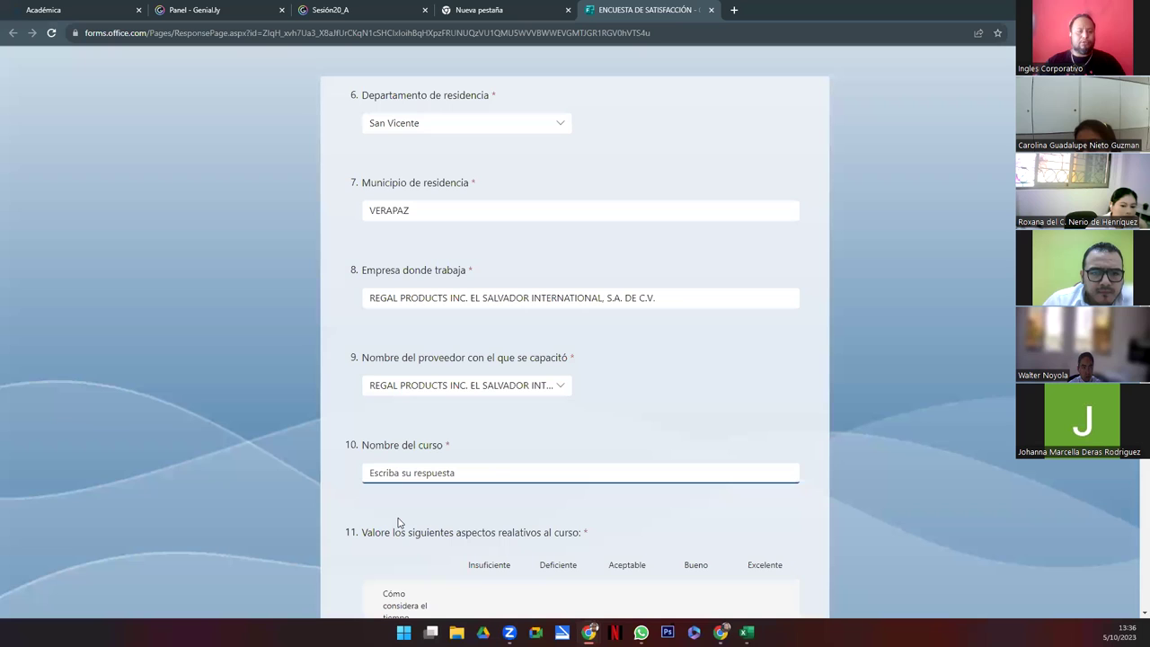
{"action": "type", "text": "c"}
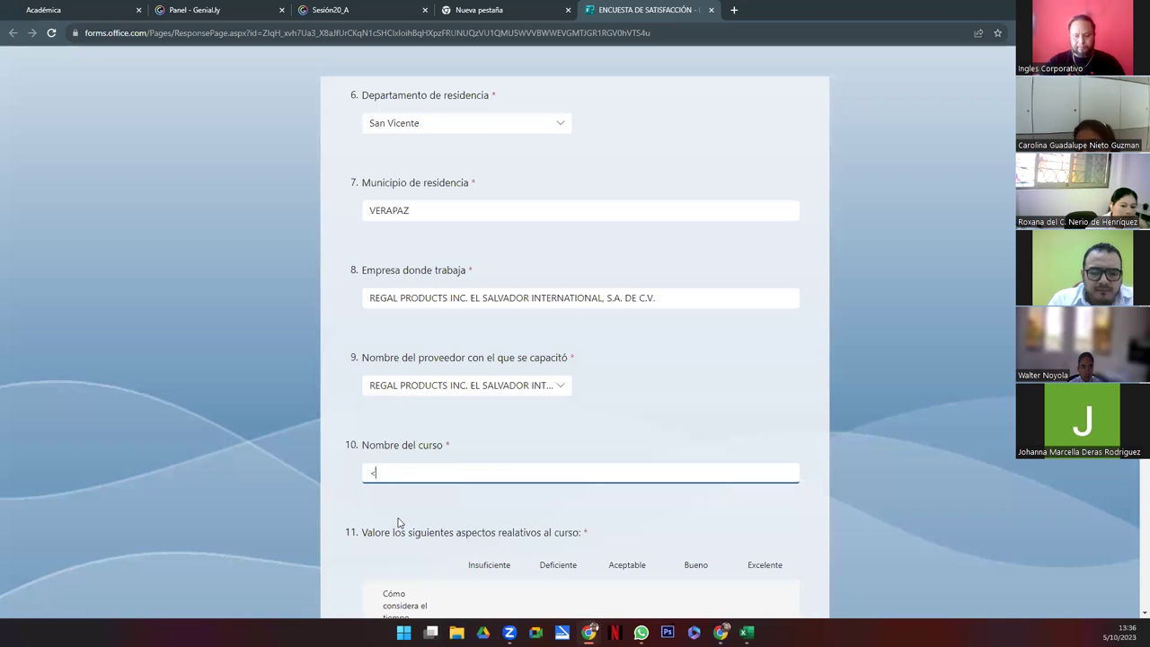
{"action": "key", "text": "BackSpace"}
{"action": "type", "text": "EXCEL AVANZADO"}
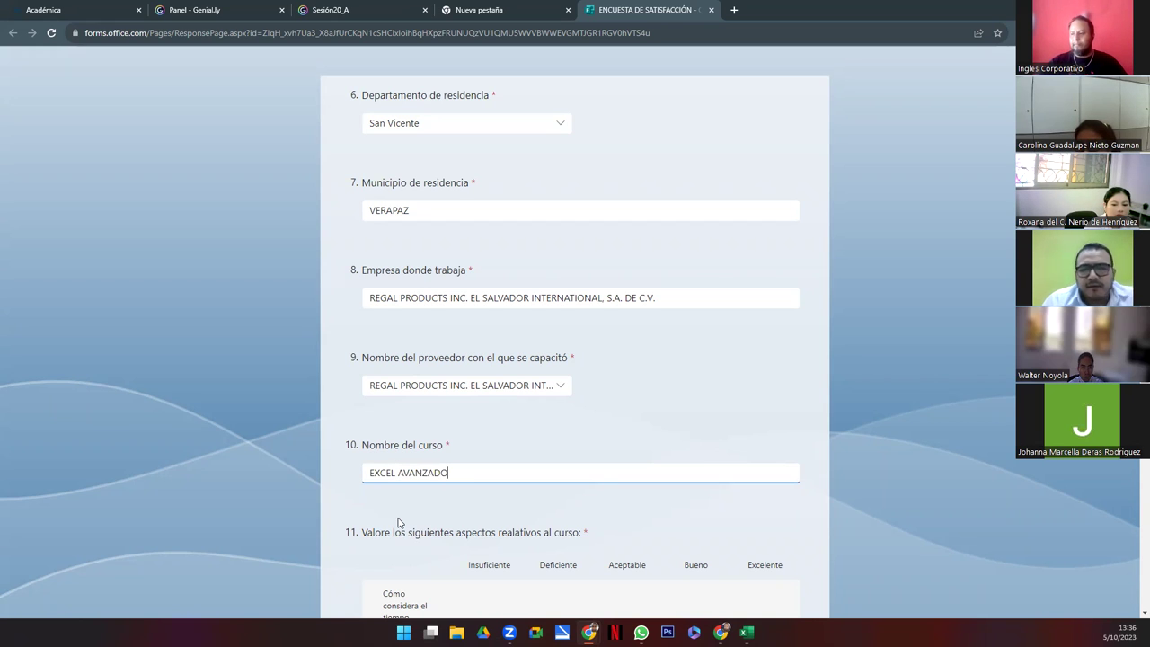
{"action": "left_click", "coordinate": [351, 502]}
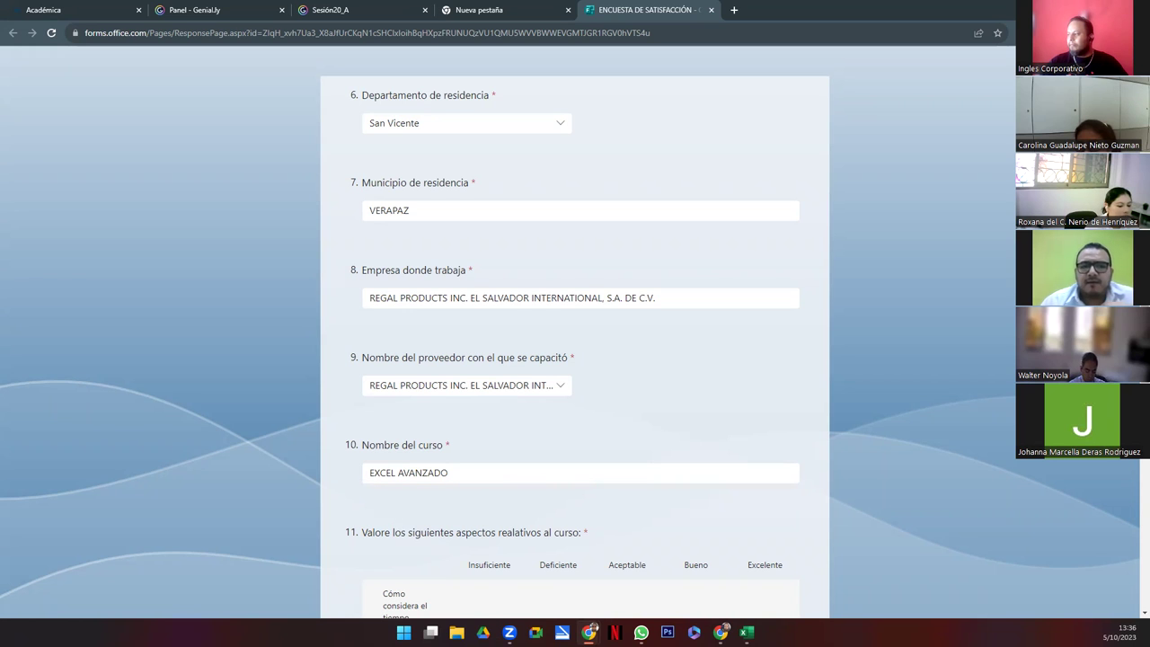
Step: Rate the course time and the content and structure both Excelente
{"action": "scroll", "coordinate": [575, 360], "scroll_direction": "down", "scroll_amount": 4}
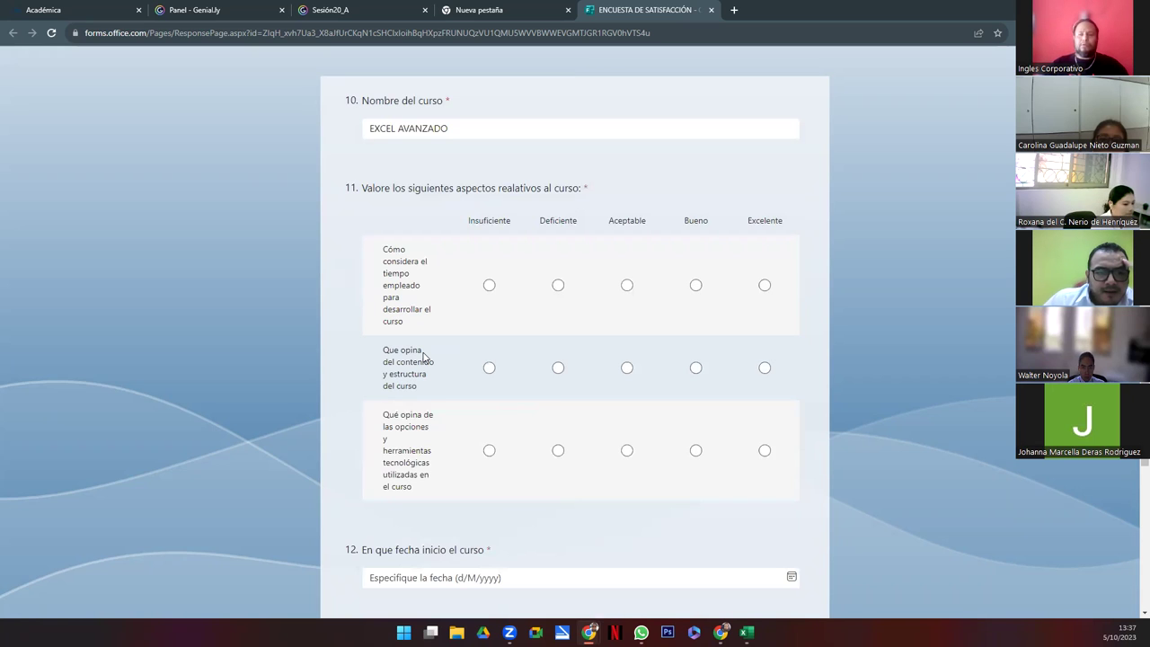
{"action": "left_click", "coordinate": [490, 285]}
{"action": "left_click", "coordinate": [558, 286]}
{"action": "left_click", "coordinate": [628, 289]}
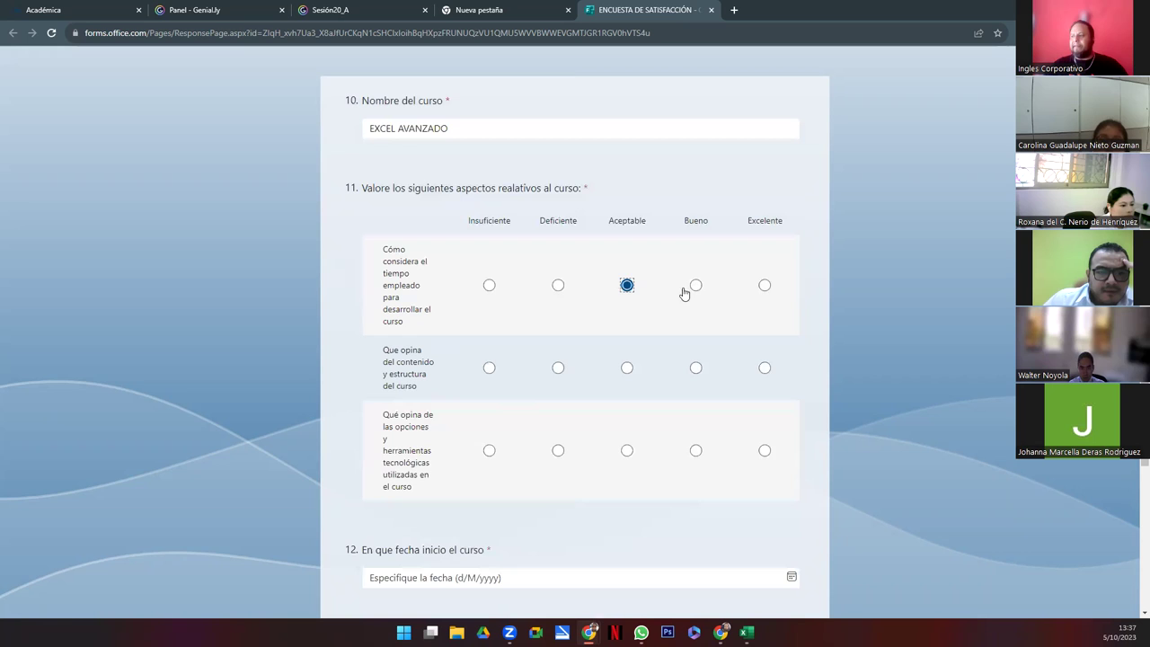
{"action": "left_click", "coordinate": [695, 288]}
{"action": "left_click", "coordinate": [763, 287]}
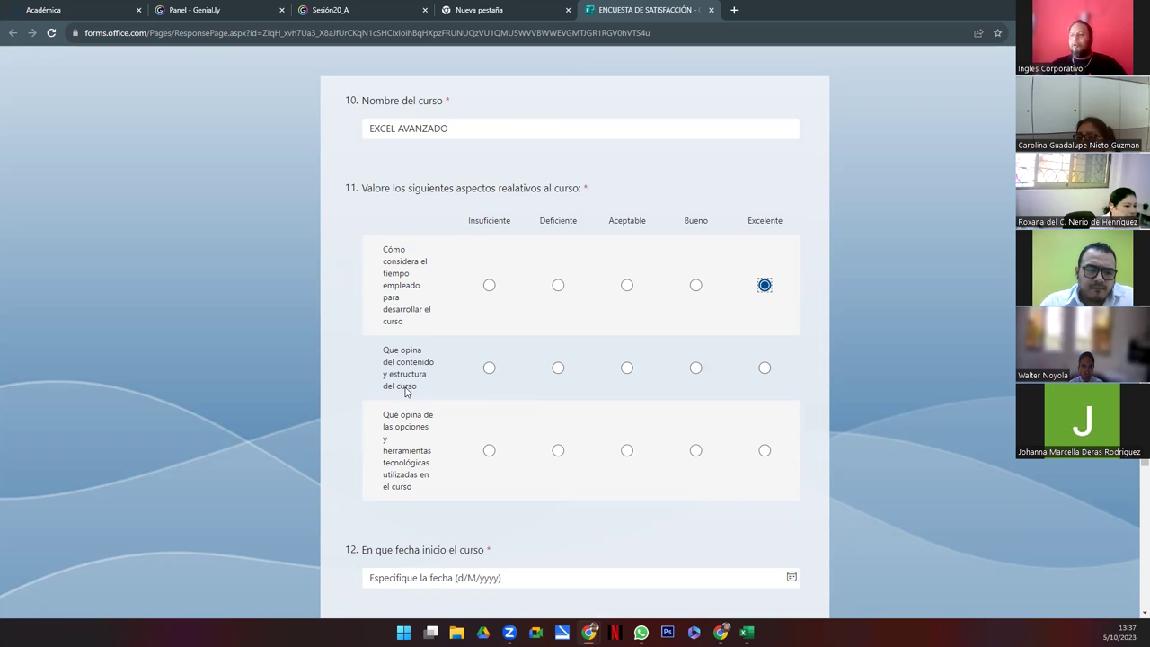
{"action": "left_click", "coordinate": [487, 368]}
{"action": "left_click", "coordinate": [558, 369]}
{"action": "left_click", "coordinate": [627, 369]}
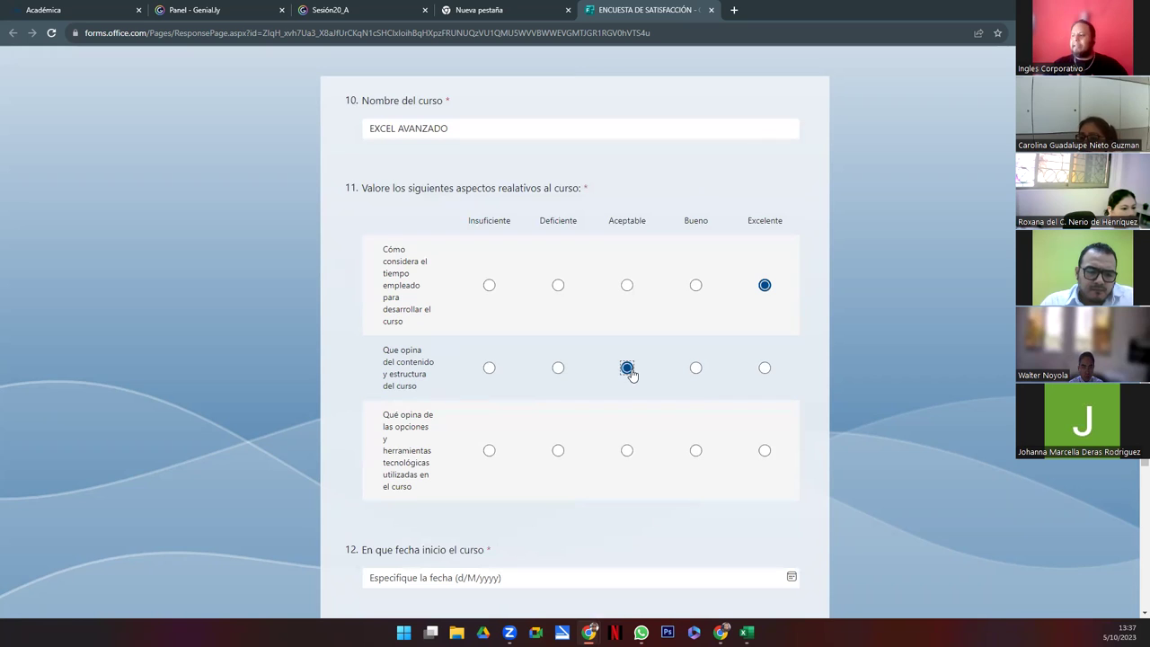
{"action": "left_click", "coordinate": [696, 370]}
{"action": "left_click", "coordinate": [764, 369]}
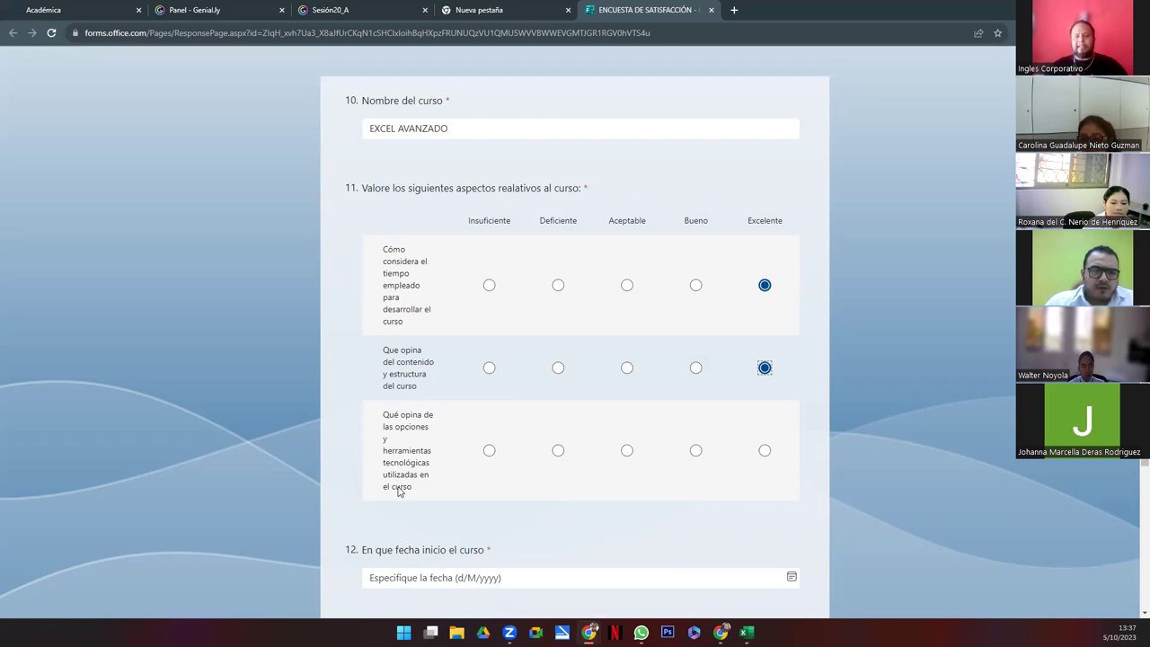
Step: Rate the technological tools Excelente and move on to the next questions
{"action": "left_click", "coordinate": [490, 452]}
{"action": "left_click", "coordinate": [558, 454]}
{"action": "left_click", "coordinate": [628, 454]}
{"action": "left_click", "coordinate": [696, 453]}
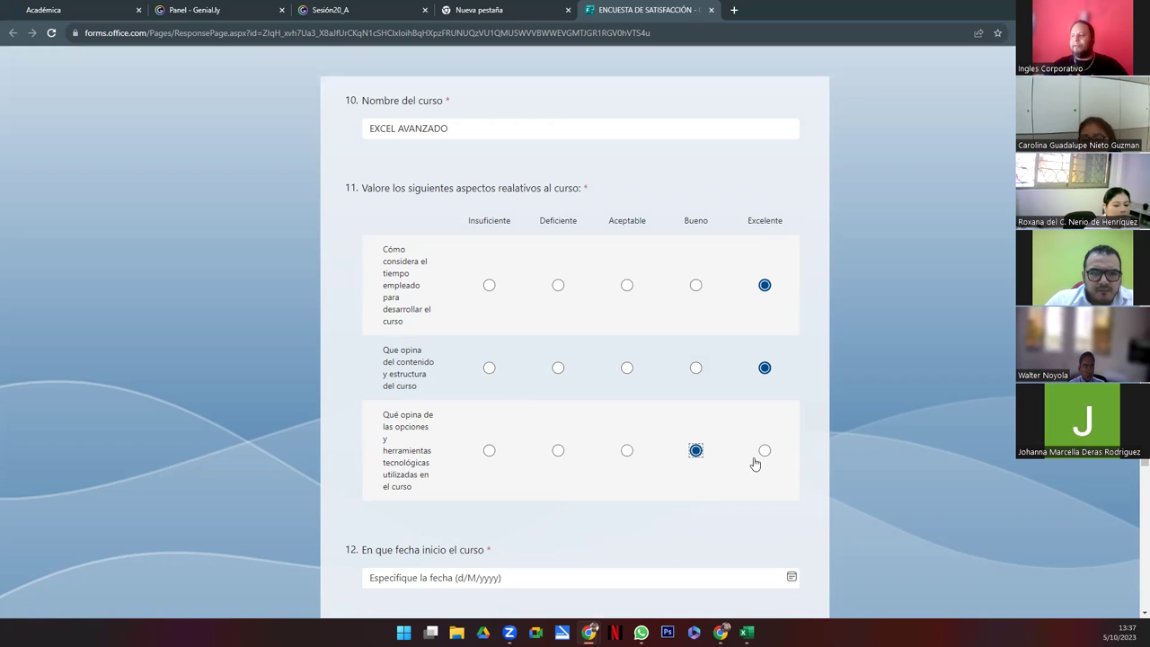
{"action": "left_click", "coordinate": [765, 452]}
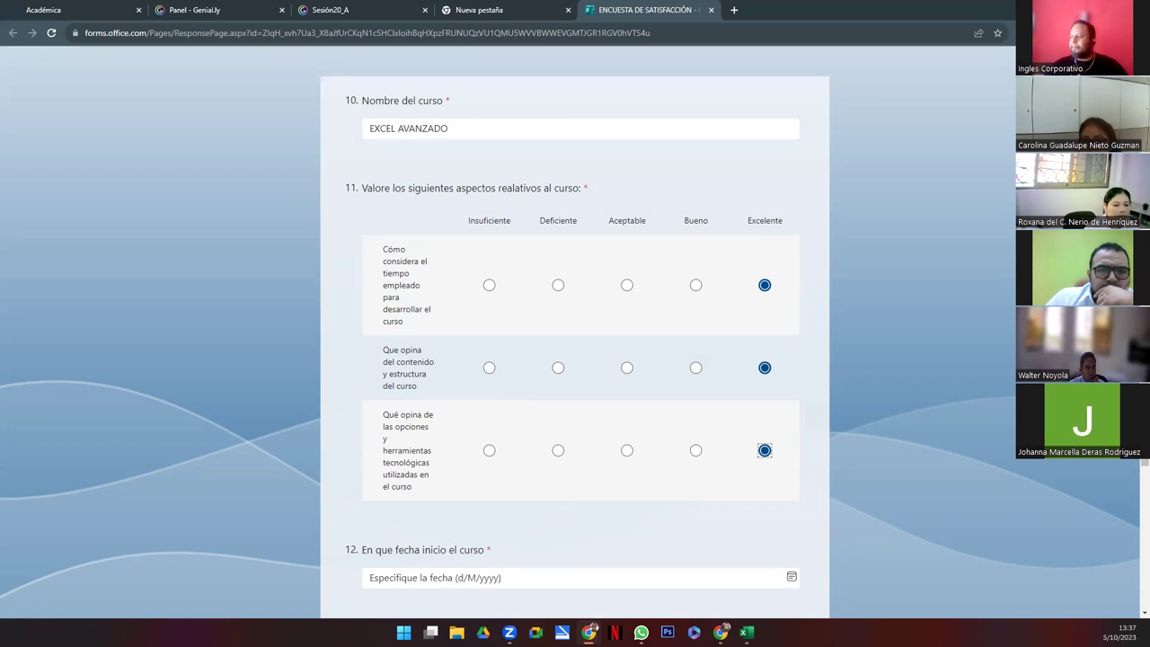
{"action": "scroll", "coordinate": [1133, 526], "scroll_direction": "down", "scroll_amount": 1}
{"action": "scroll", "coordinate": [1133, 526], "scroll_direction": "down", "scroll_amount": 2}
{"action": "scroll", "coordinate": [1133, 525], "scroll_direction": "down", "scroll_amount": 2}
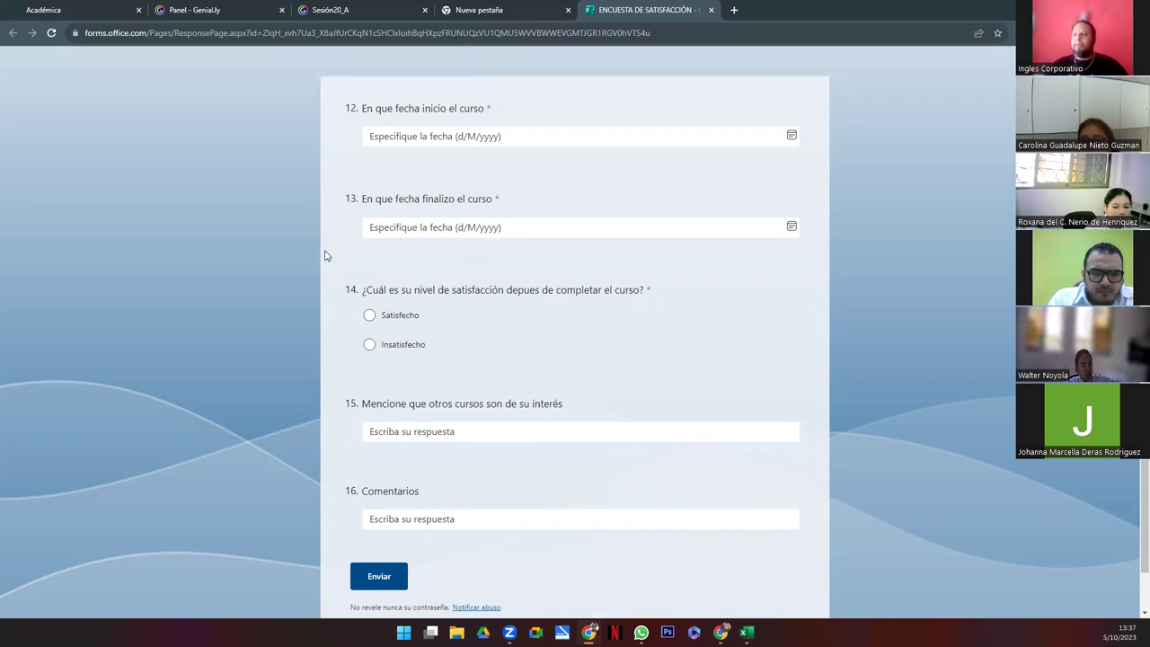
Step: Pick 7 September 2023 as course start date and 5 October 2023 as end date
{"action": "left_click", "coordinate": [385, 142]}
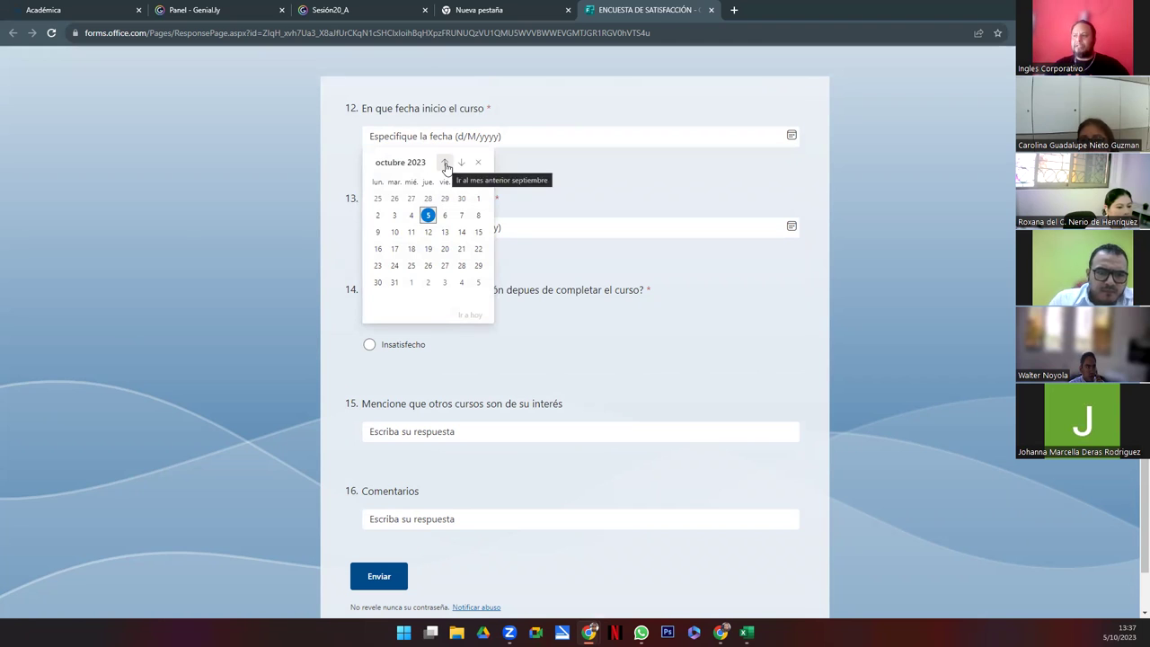
{"action": "left_click", "coordinate": [444, 162]}
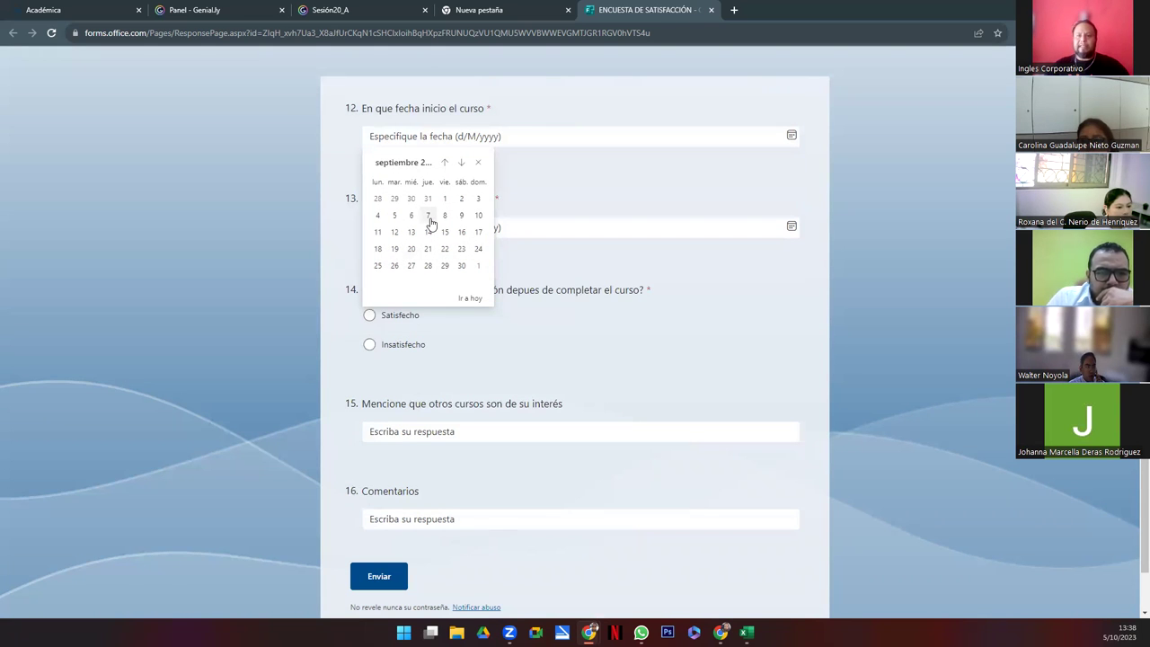
{"action": "left_click", "coordinate": [429, 218]}
{"action": "left_click", "coordinate": [381, 228]}
{"action": "left_click", "coordinate": [381, 228]}
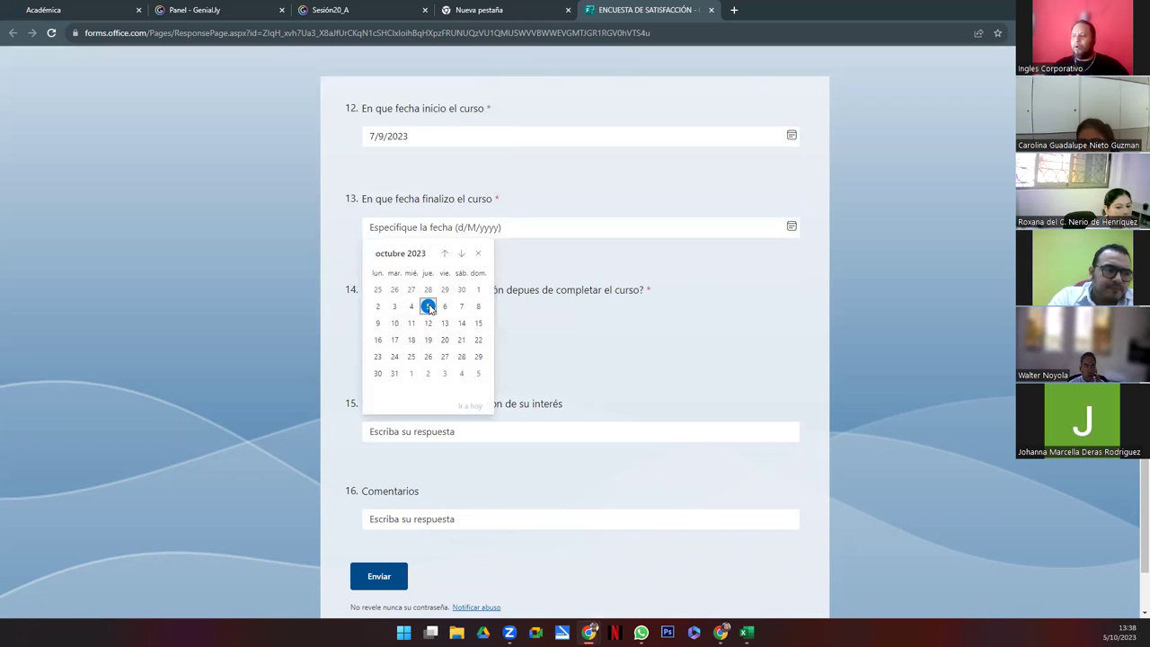
{"action": "left_click", "coordinate": [429, 307]}
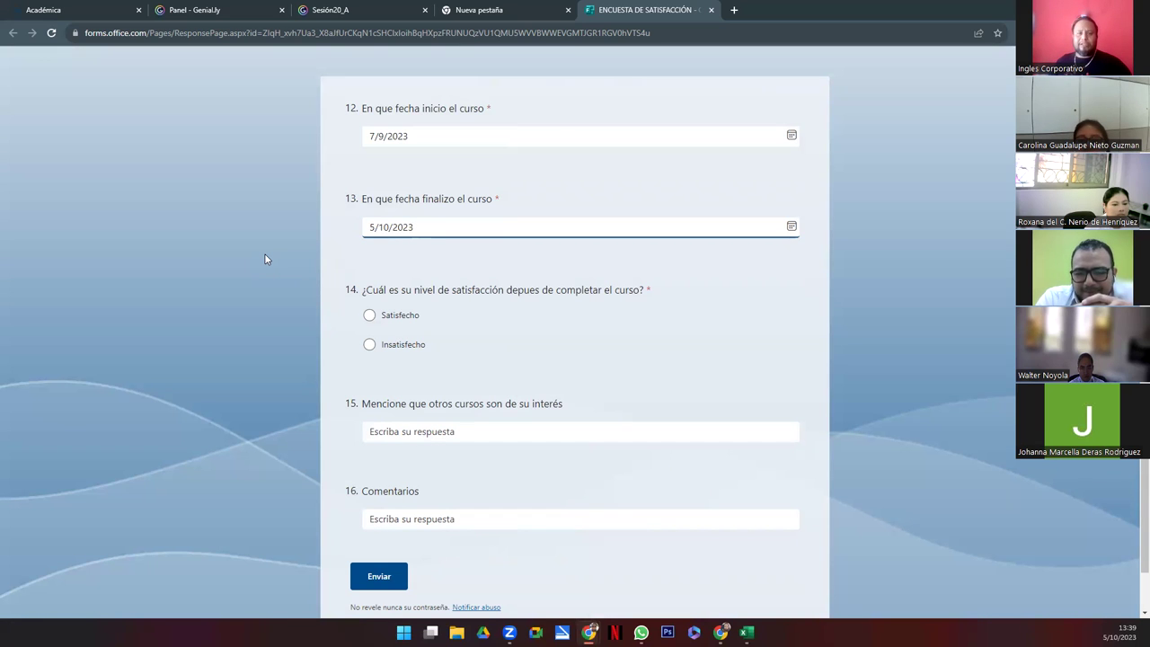
Step: Reopen the question 9 provider list, confirm REGAL PRODUCTS INC. EL SALVADOR INTERNATIONAL, S.A. DE C.V., and close it
{"action": "scroll", "coordinate": [266, 270], "scroll_direction": "up", "scroll_amount": 3}
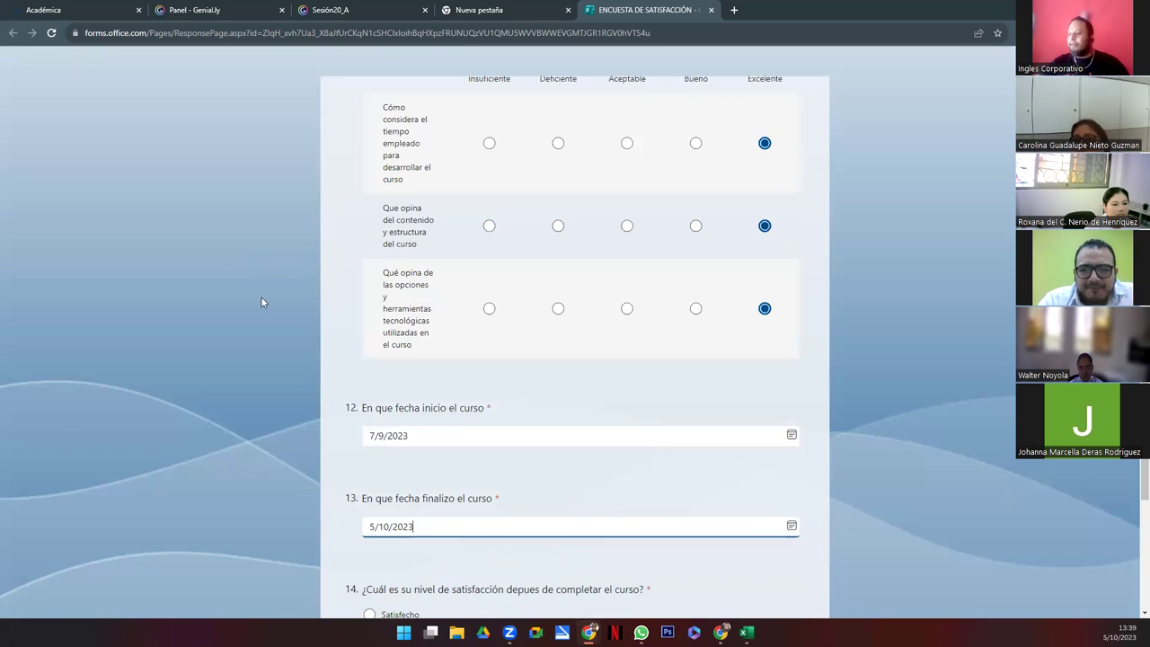
{"action": "scroll", "coordinate": [486, 432], "scroll_direction": "up", "scroll_amount": 3}
{"action": "scroll", "coordinate": [511, 436], "scroll_direction": "up", "scroll_amount": 1}
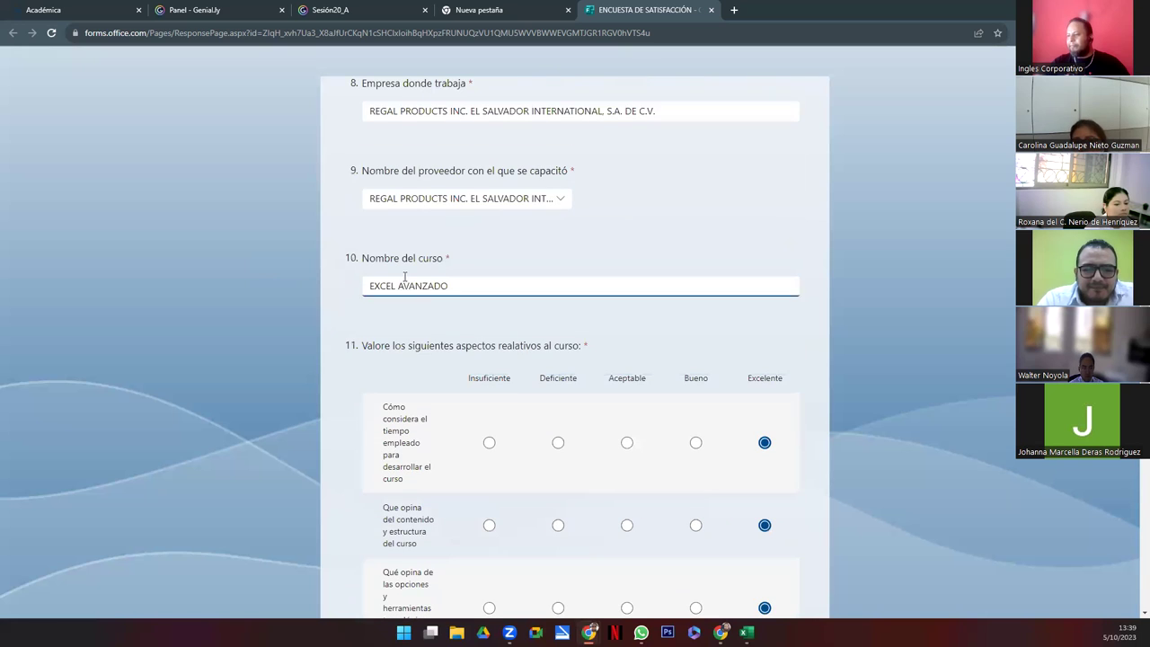
{"action": "left_click", "coordinate": [403, 198]}
{"action": "left_click_drag", "start_coordinate": [567, 319], "coordinate": [566, 241]}
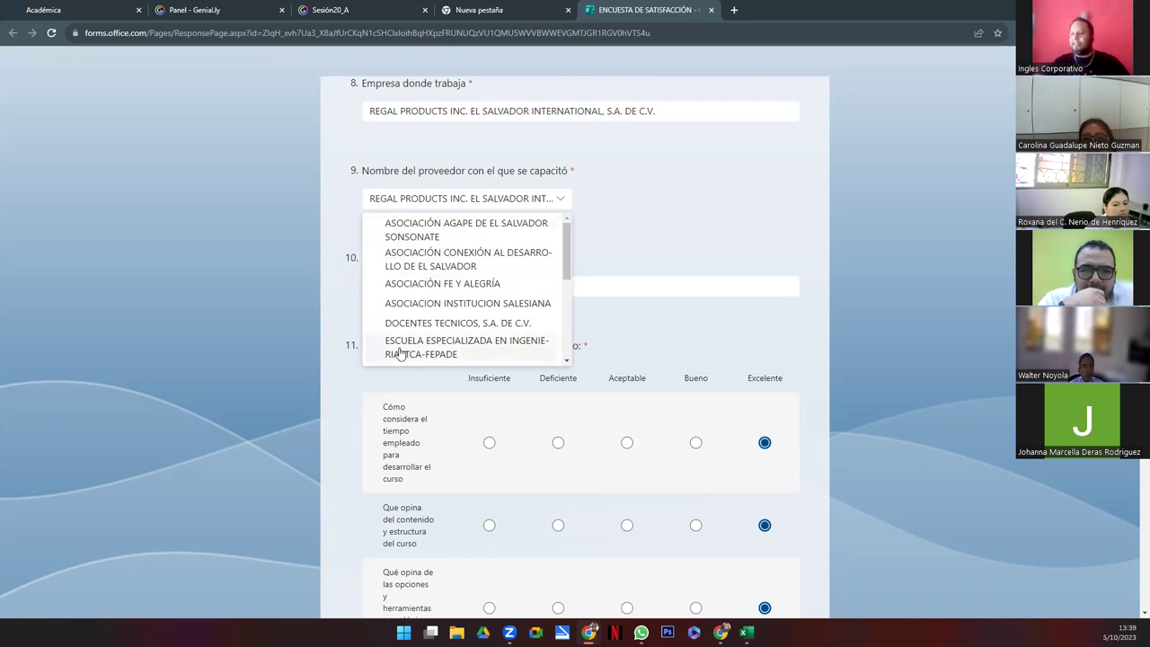
{"action": "scroll", "coordinate": [567, 267], "scroll_direction": "down", "scroll_amount": 3}
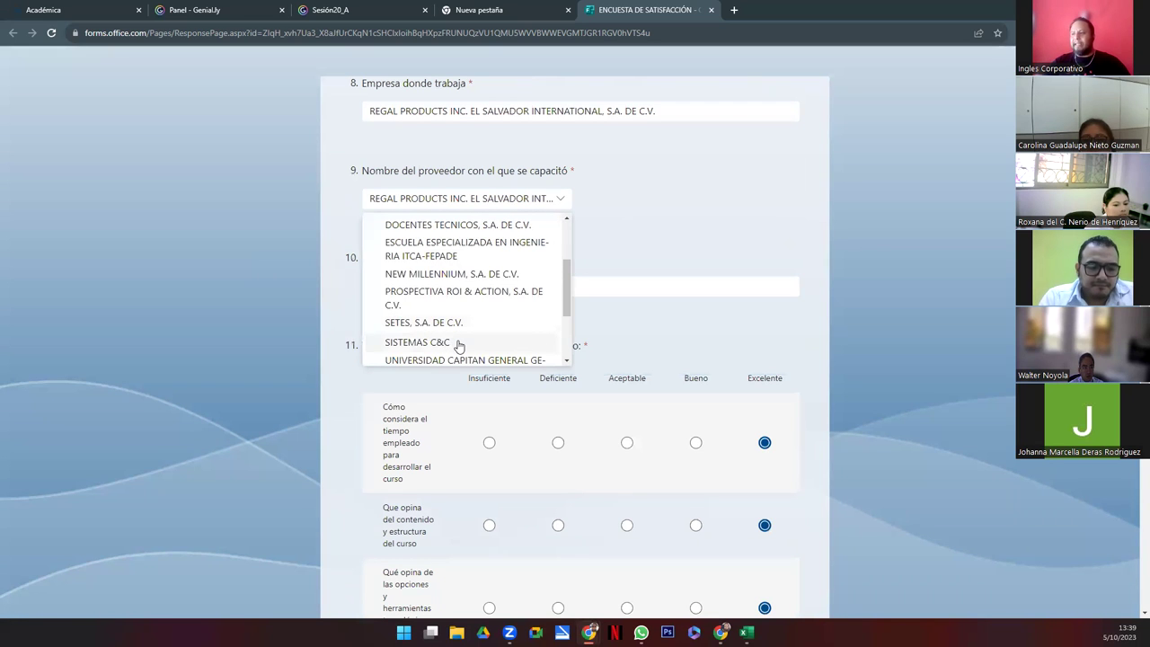
{"action": "left_click_drag", "start_coordinate": [569, 311], "coordinate": [567, 354]}
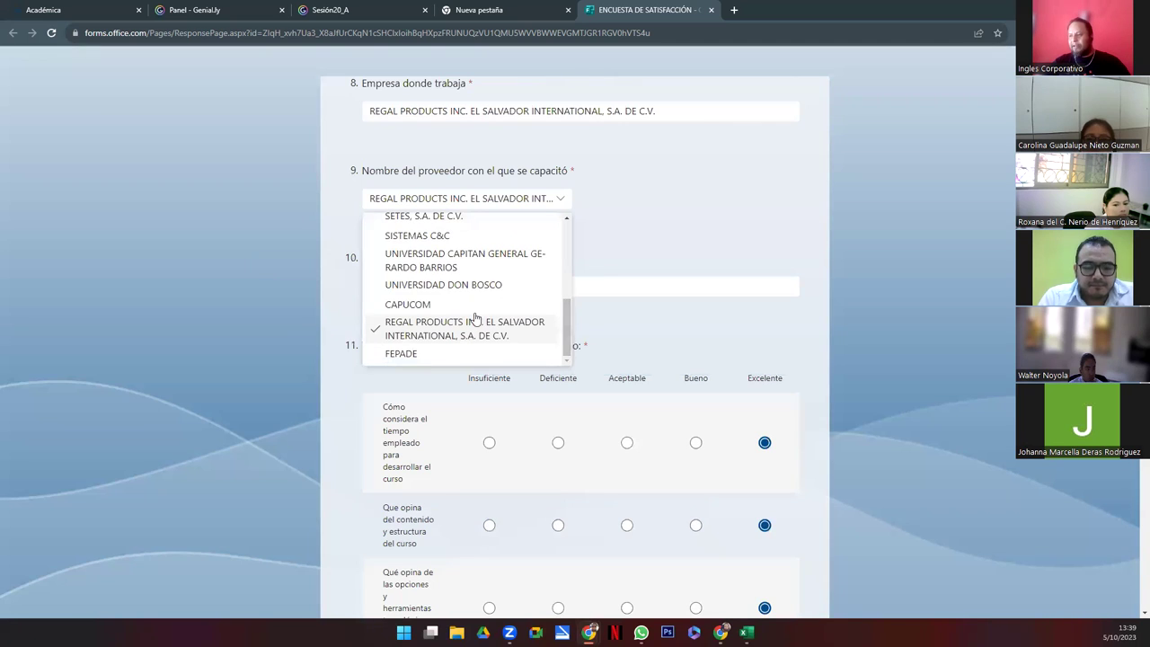
{"action": "left_click", "coordinate": [339, 376]}
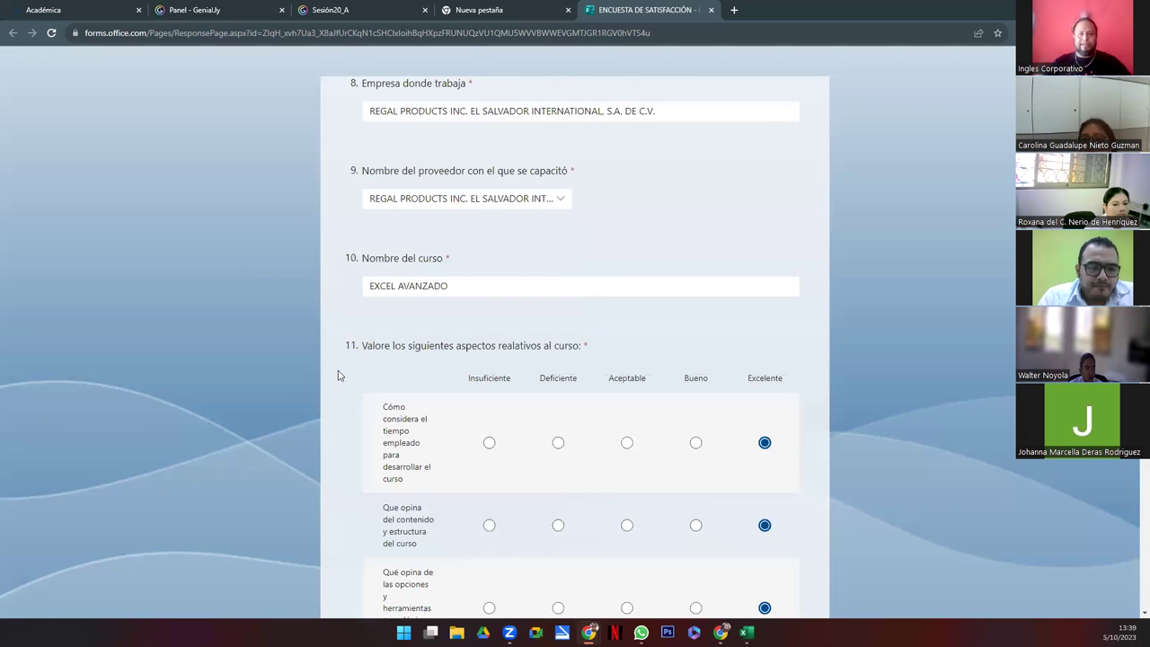
{"action": "scroll", "coordinate": [339, 375], "scroll_direction": "down", "scroll_amount": 3}
{"action": "scroll", "coordinate": [337, 384], "scroll_direction": "down", "scroll_amount": 3}
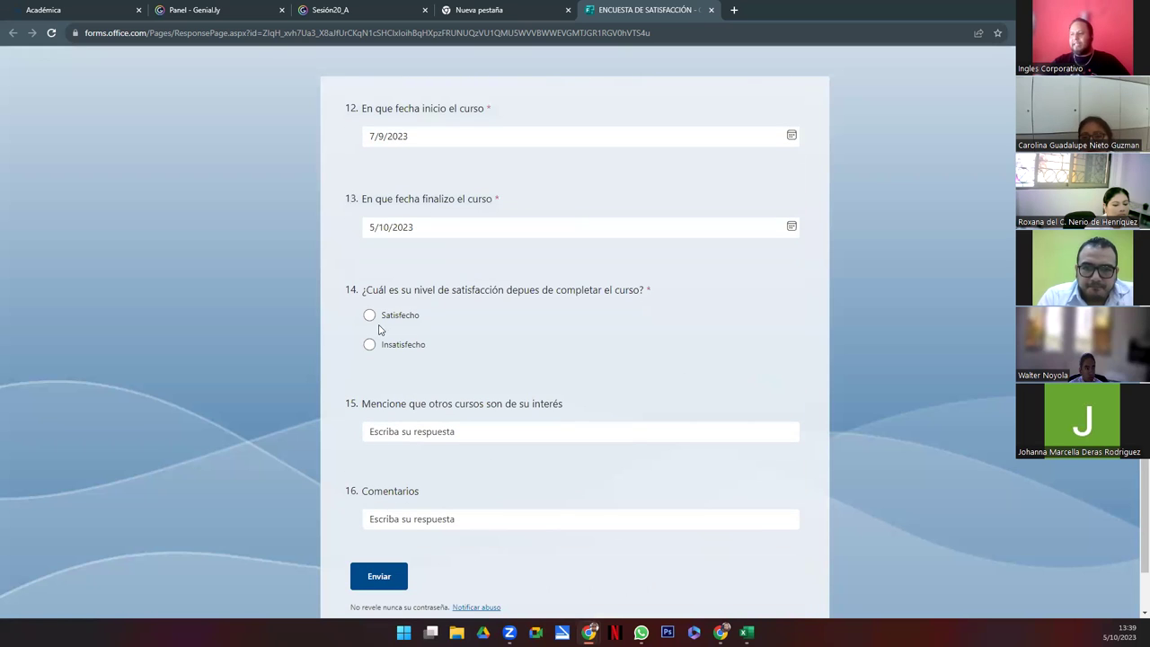
Step: TABLAS DINAMICAS Y GRAFICOS DINAMICOS / MACROS Y VBA EN EXCEL' as the courses of interest
{"action": "left_click", "coordinate": [428, 432]}
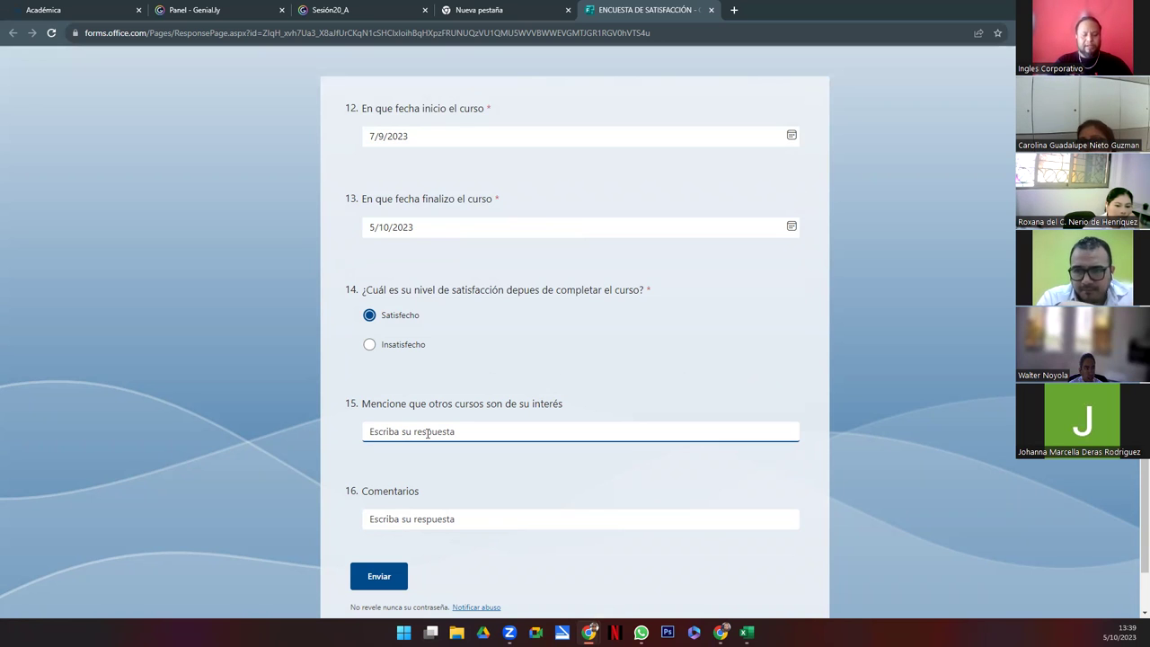
{"action": "type", "text": "TABLAS DINAMICAS Y GRAFICOS DINAMICOS"}
{"action": "type", "text": "/ MACROS Y VBA EN EXCEL"}
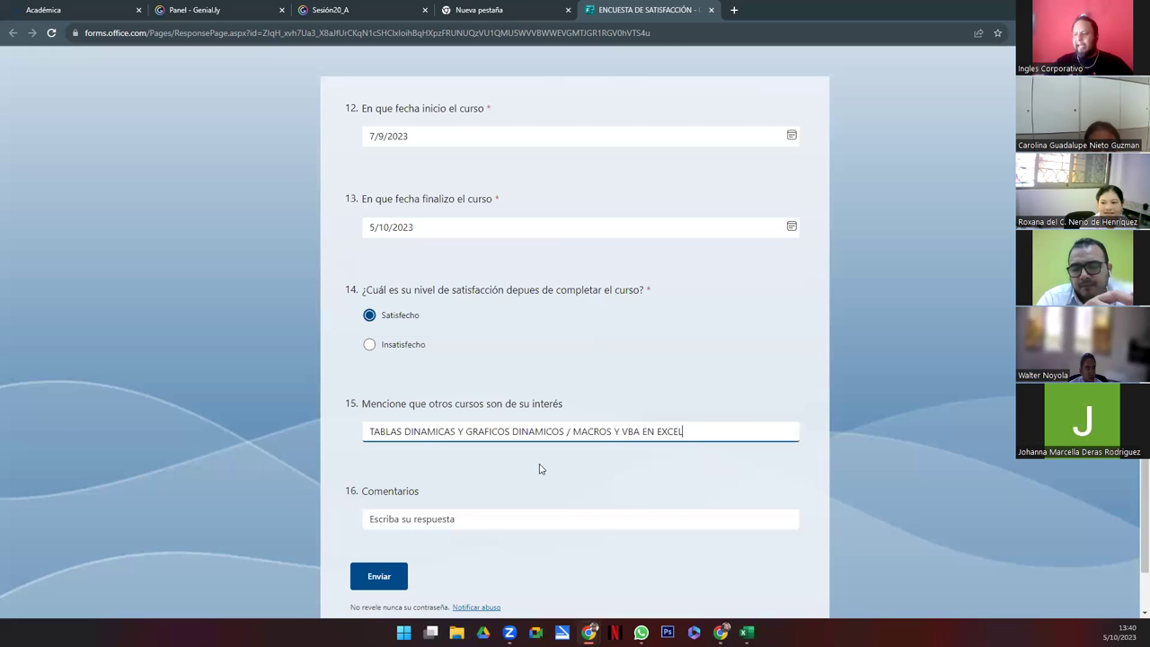
Step: Select and review parts of the question 15 courses-of-interest answer
{"action": "left_click_drag", "start_coordinate": [369, 432], "coordinate": [712, 432]}
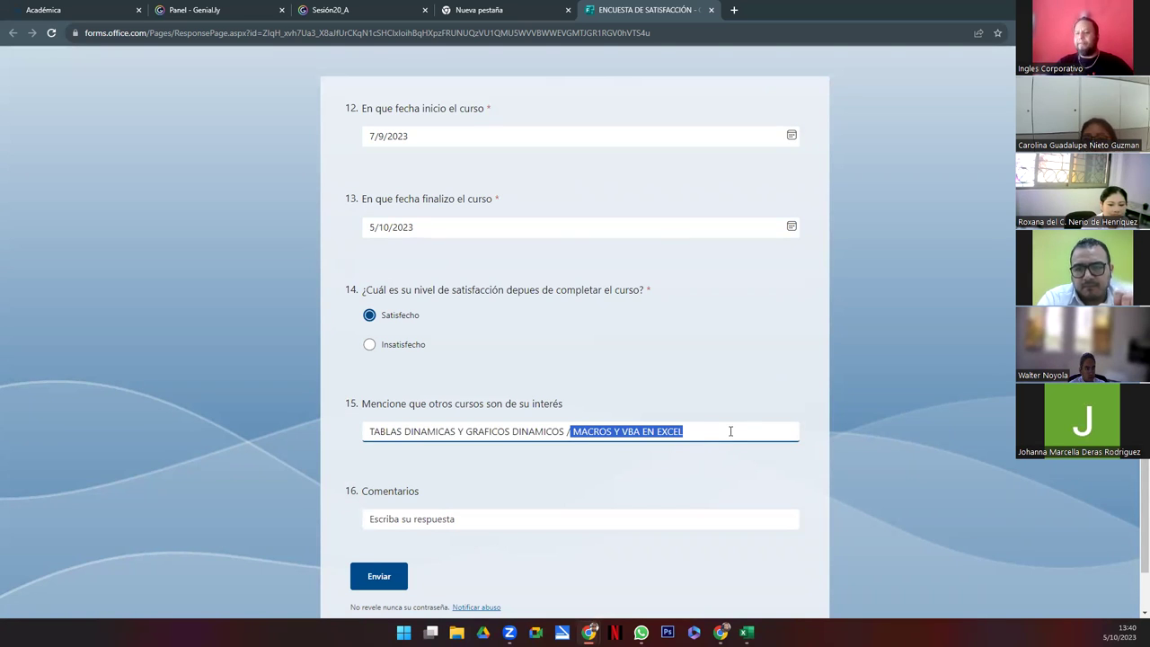
{"action": "left_click", "coordinate": [436, 519]}
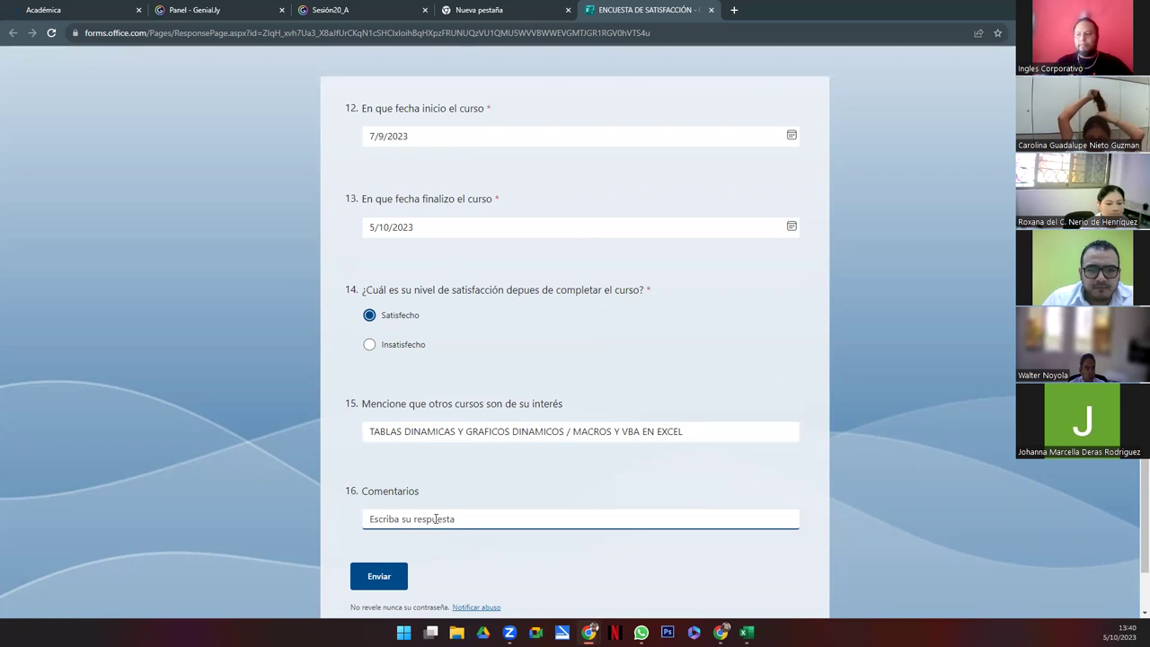
{"action": "left_click", "coordinate": [373, 432]}
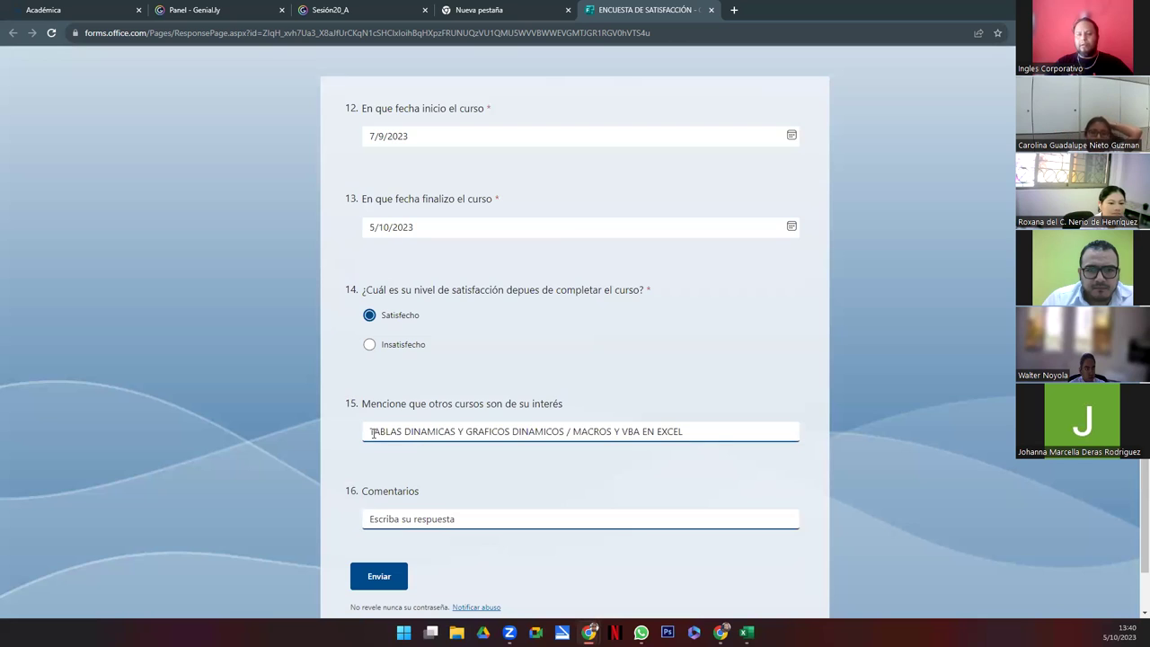
{"action": "left_click_drag", "start_coordinate": [368, 433], "coordinate": [689, 432]}
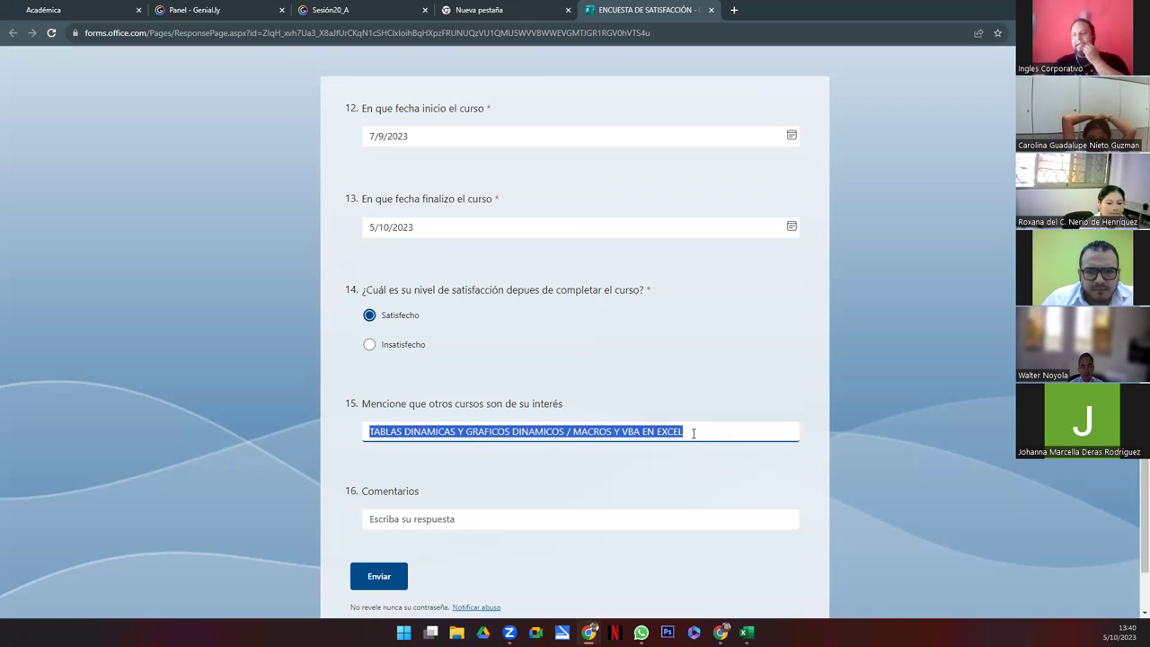
{"action": "left_click", "coordinate": [567, 432]}
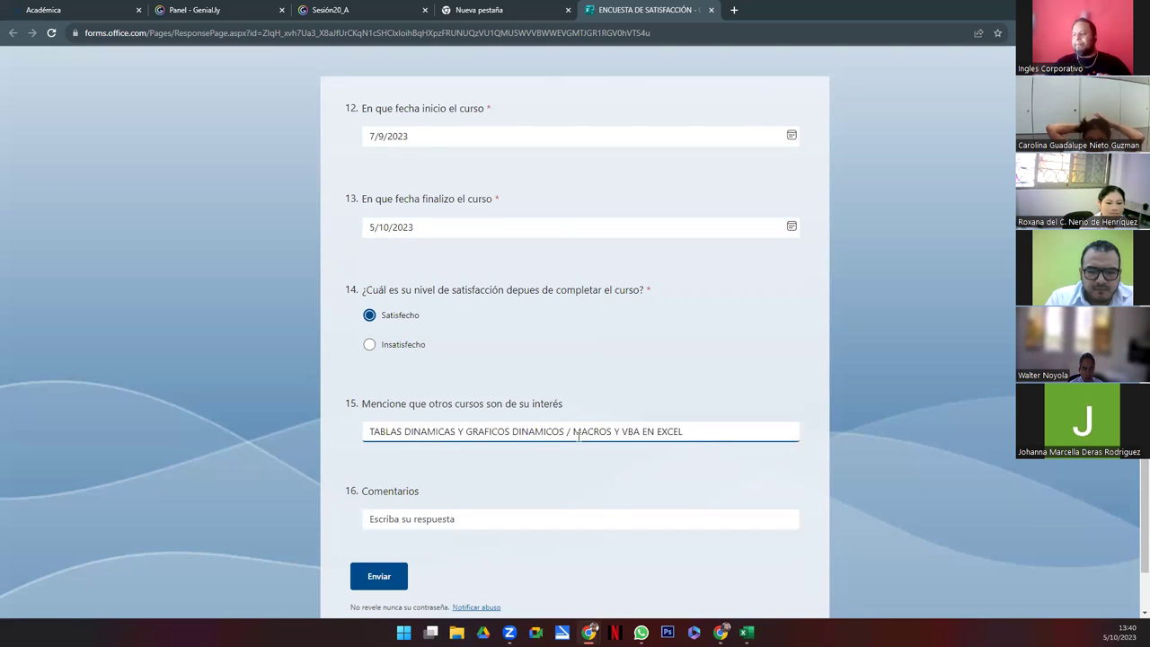
{"action": "left_click_drag", "start_coordinate": [573, 431], "coordinate": [706, 431]}
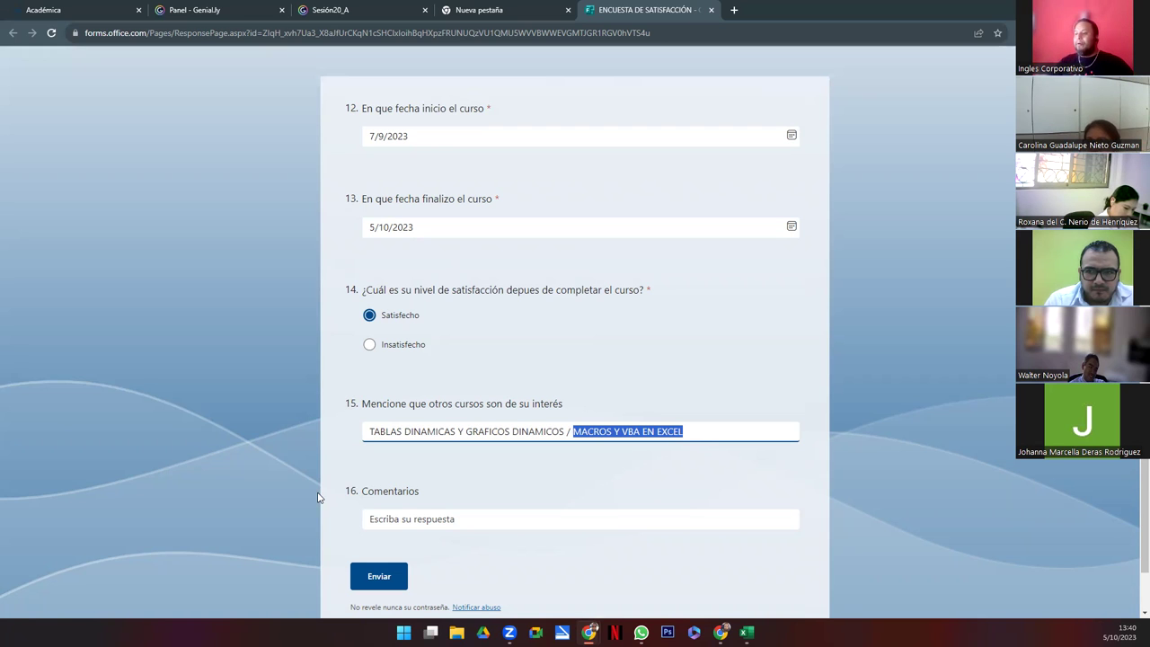
{"action": "left_click", "coordinate": [442, 522]}
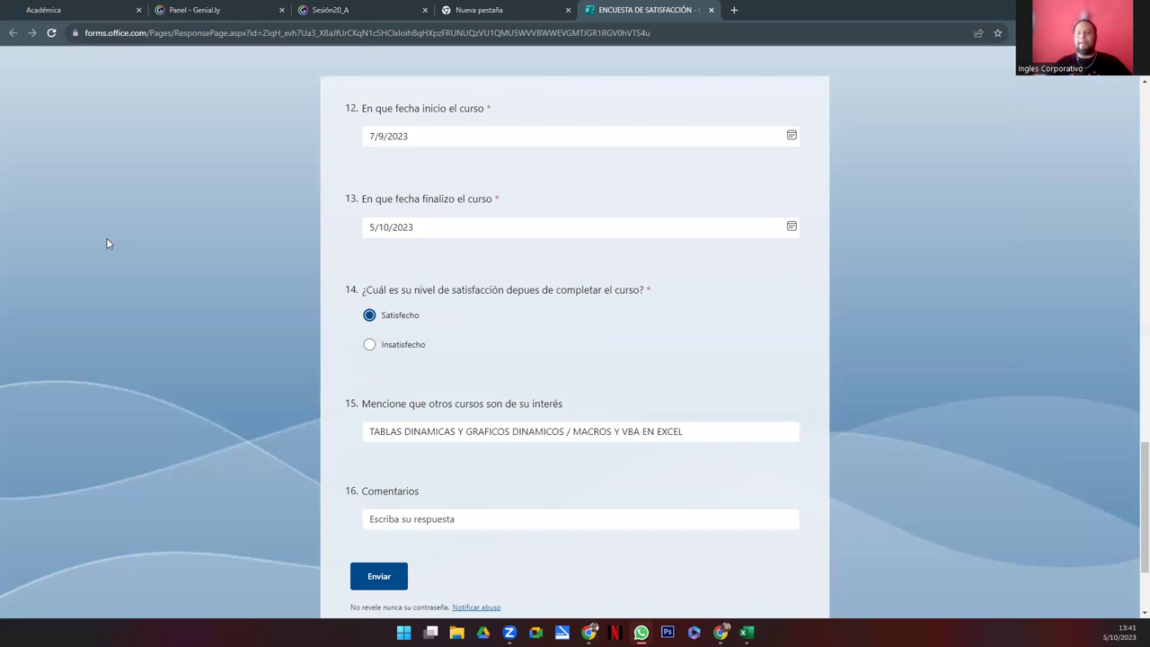
Step: Close the survey tabs and return the Genially presentation to fullscreen at the CommandButton1_Click code slide
{"action": "left_click", "coordinate": [711, 10]}
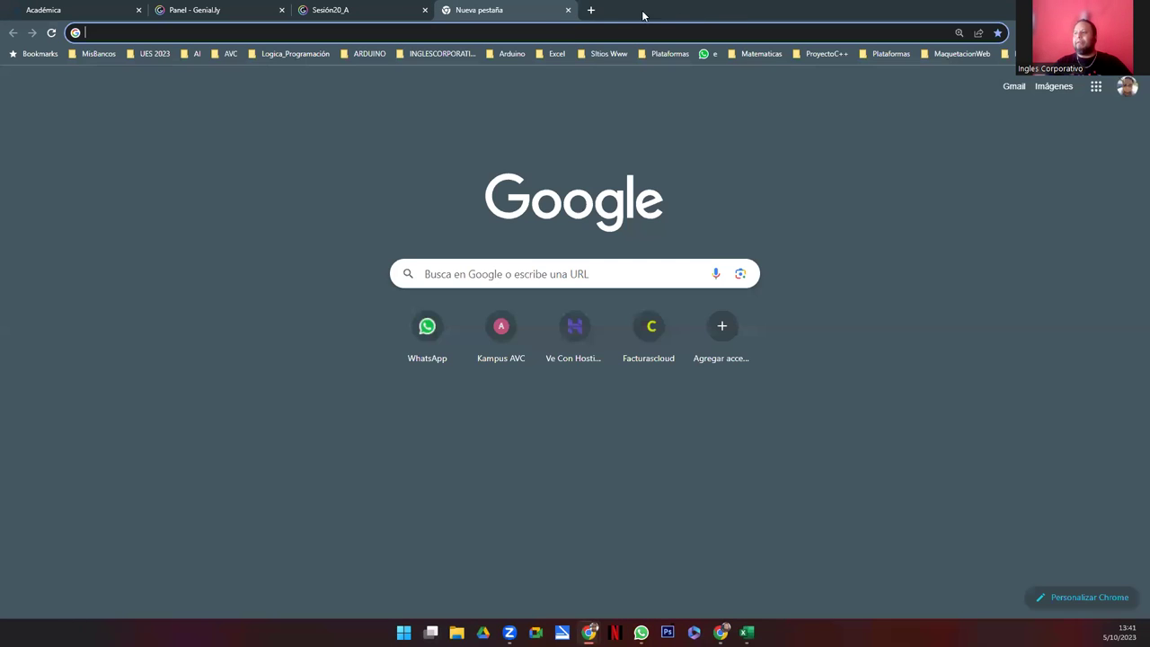
{"action": "left_click", "coordinate": [567, 10]}
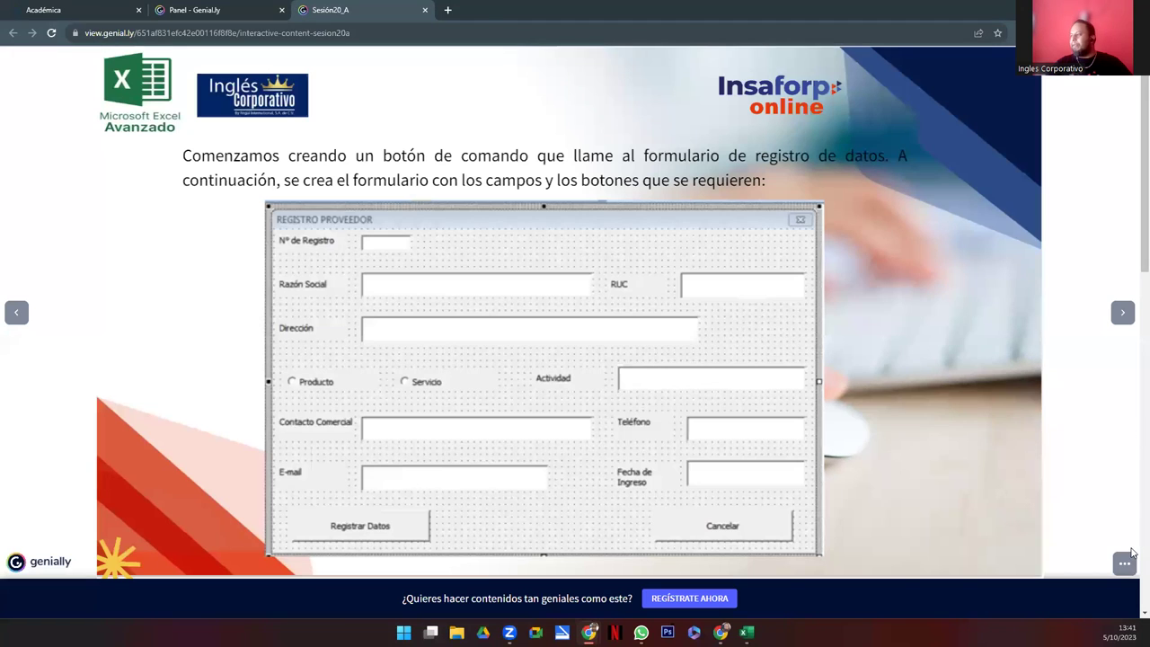
{"action": "left_click", "coordinate": [1125, 563]}
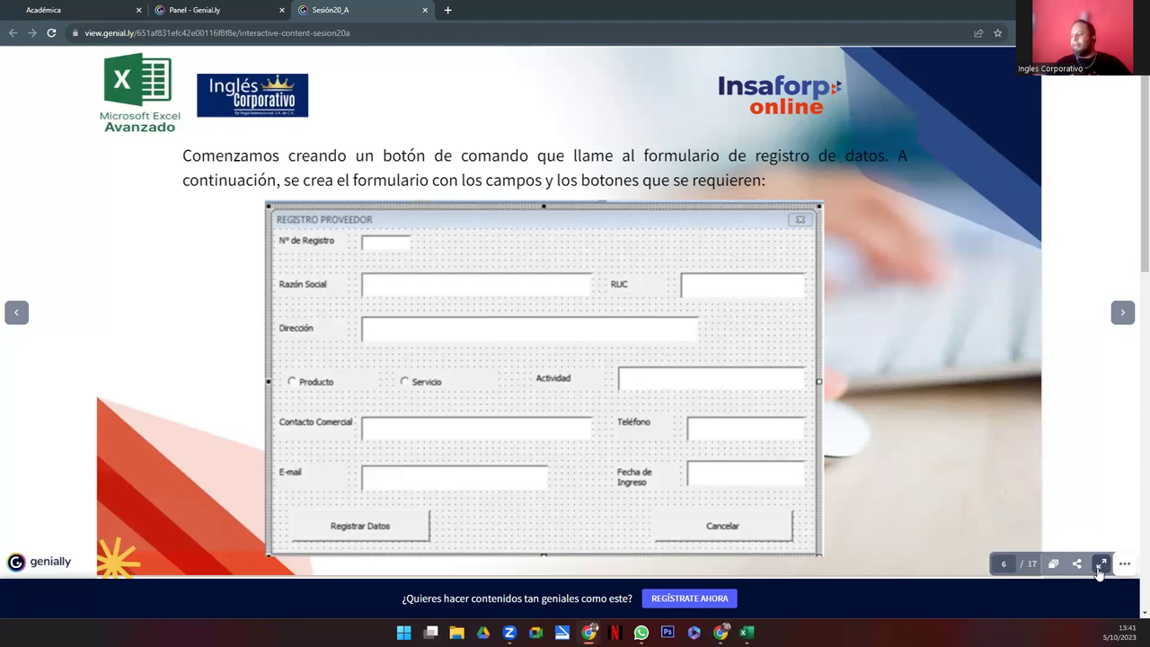
{"action": "left_click", "coordinate": [1101, 563]}
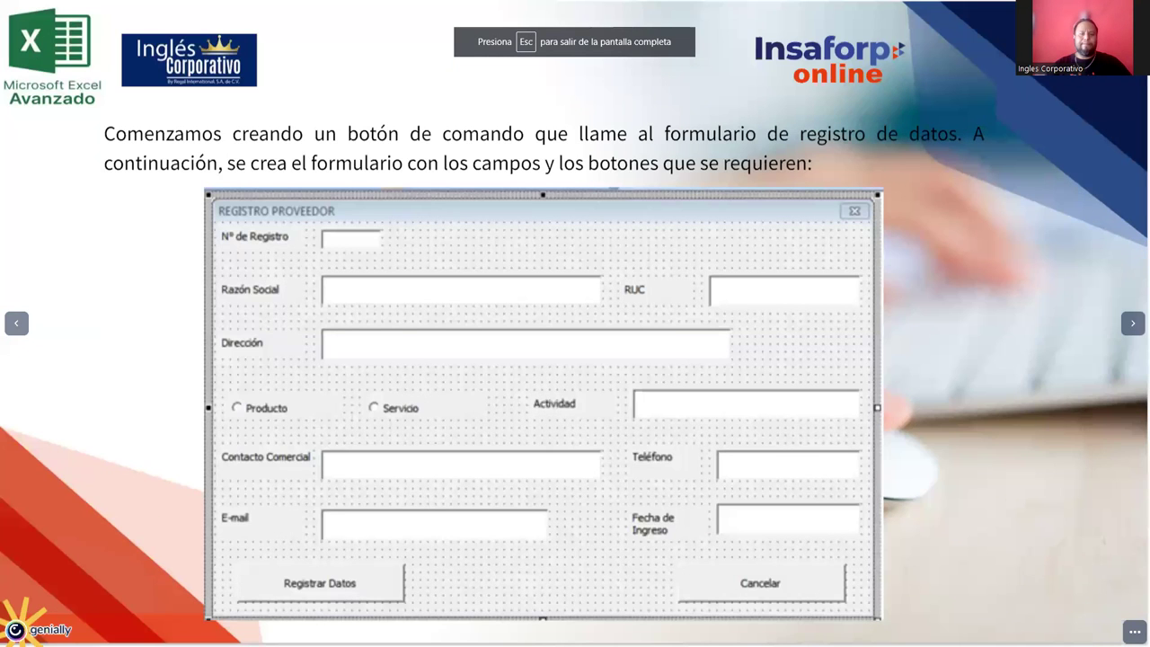
{"action": "key", "text": "Right"}
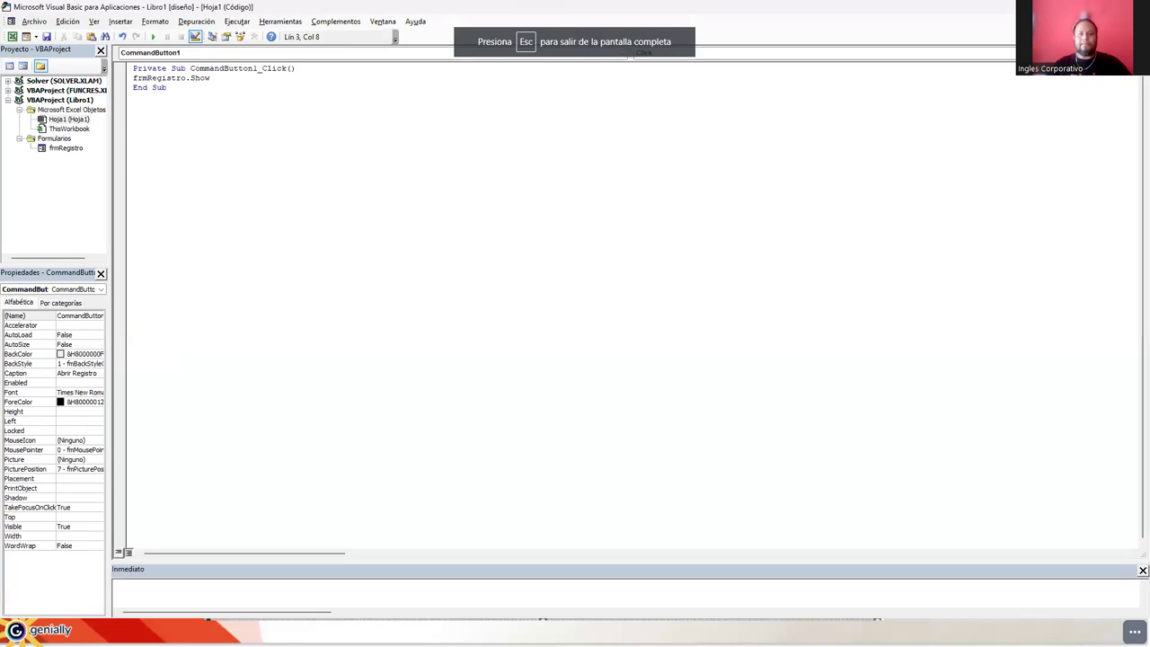
Step: Leave the VBA editor and bring the Libro1 workbook with the Abrir Registro button forward
{"action": "key", "text": "alt+Tab"}
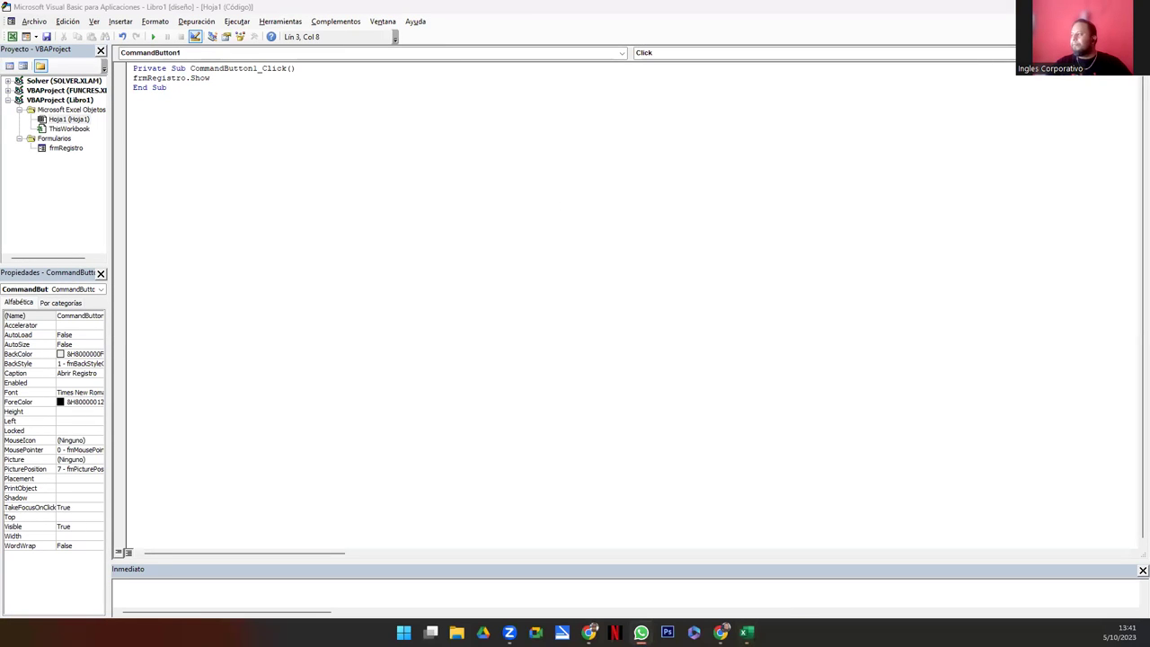
{"action": "left_click", "coordinate": [566, 206]}
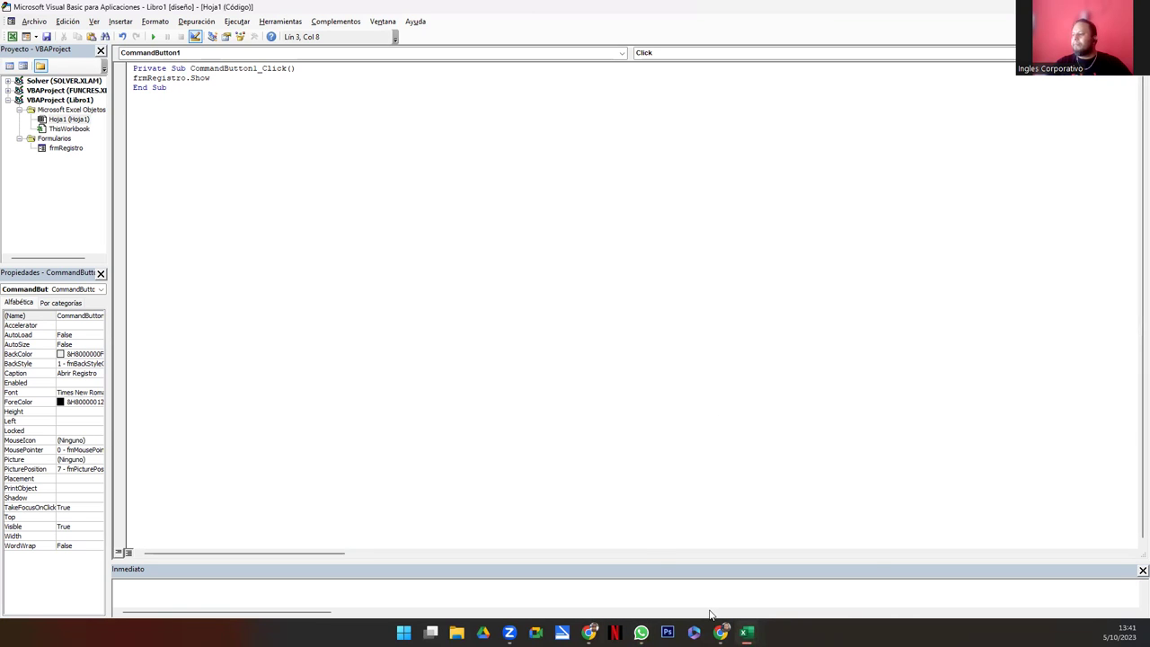
{"action": "mouse_move", "coordinate": [745, 632]}
{"action": "left_click", "coordinate": [680, 606]}
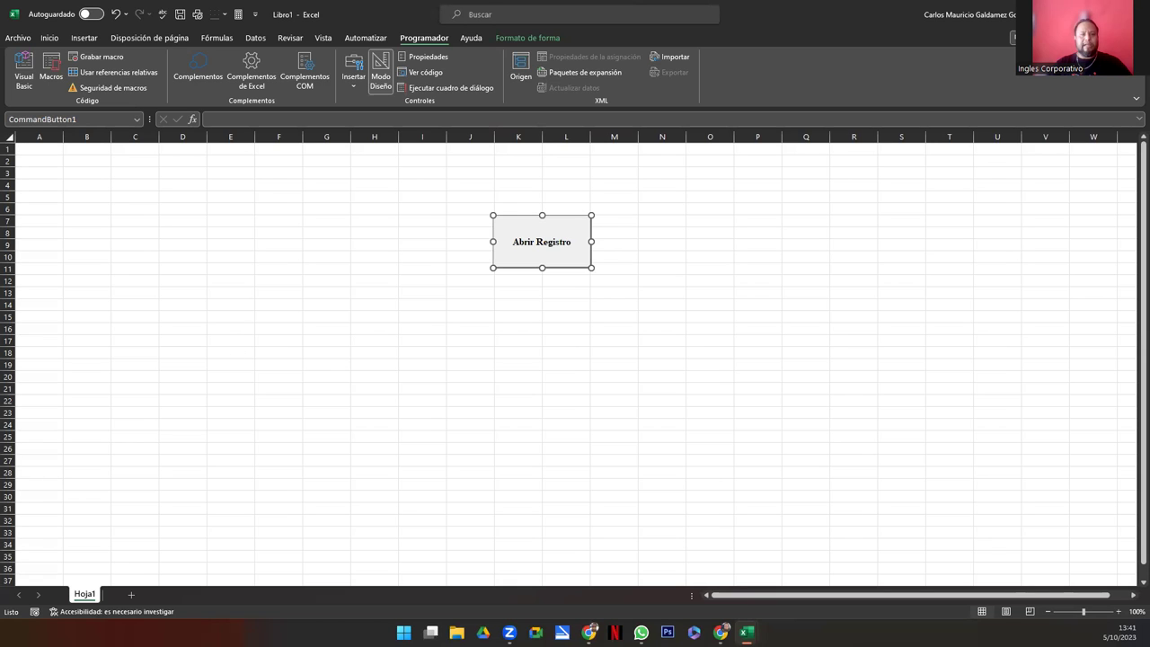
Step: Select the Abrir Registro button, then switch back to the fullscreen Genially presentation
{"action": "left_click", "coordinate": [641, 632]}
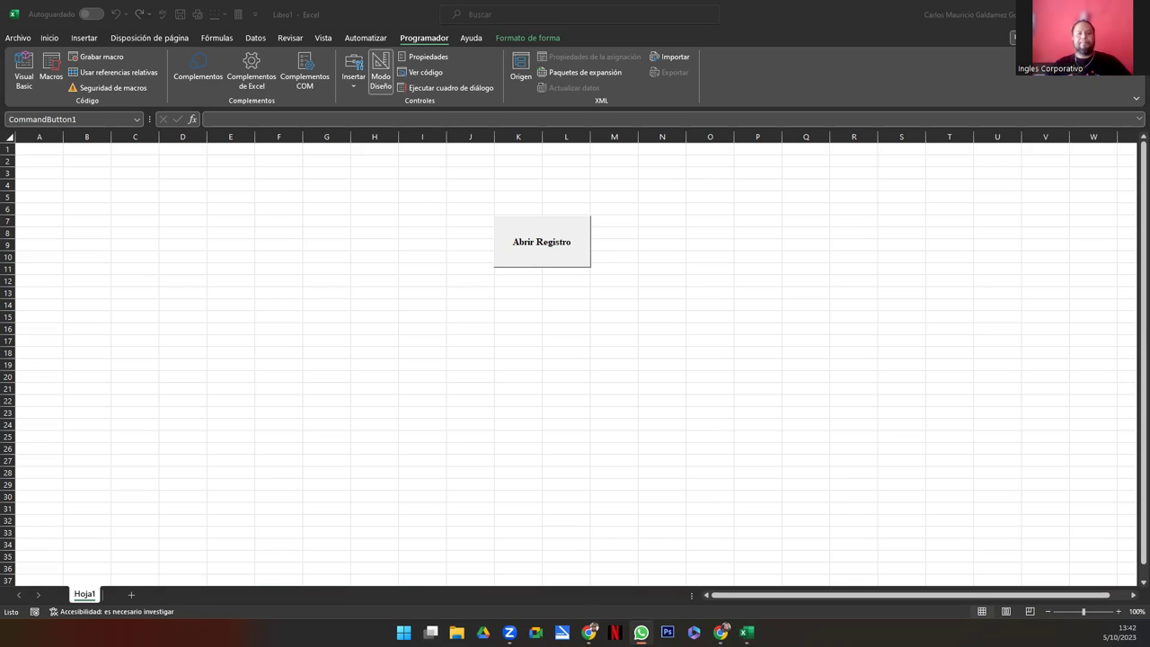
{"action": "left_click", "coordinate": [542, 242]}
{"action": "key", "text": "alt+Tab"}
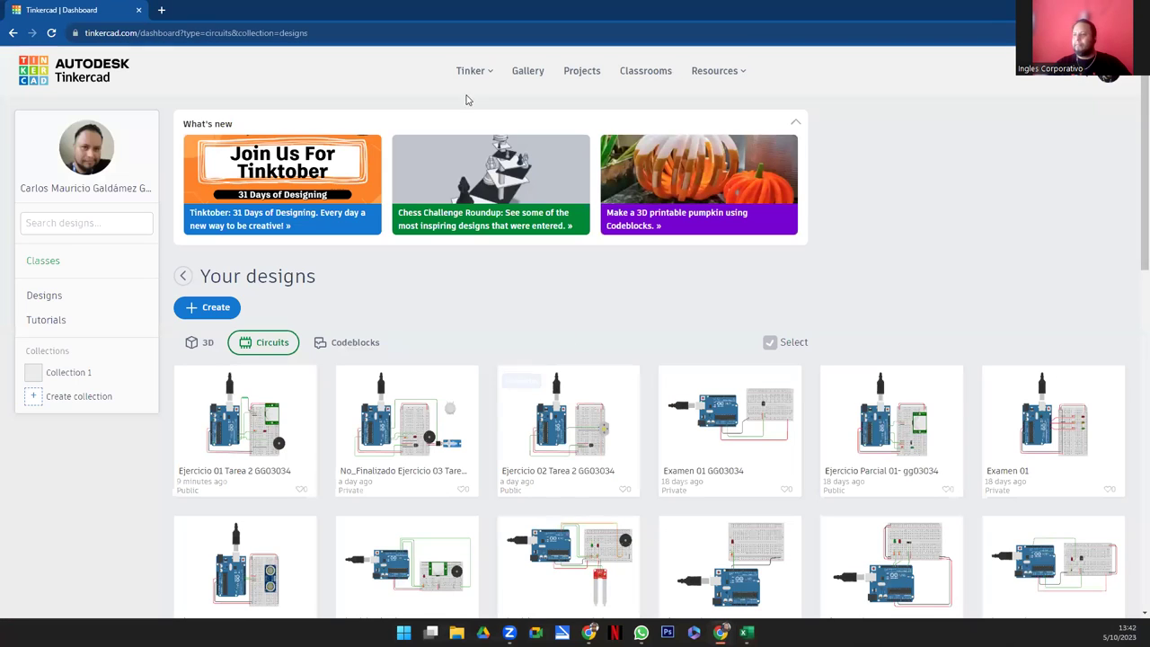
{"action": "key", "text": "alt+Tab"}
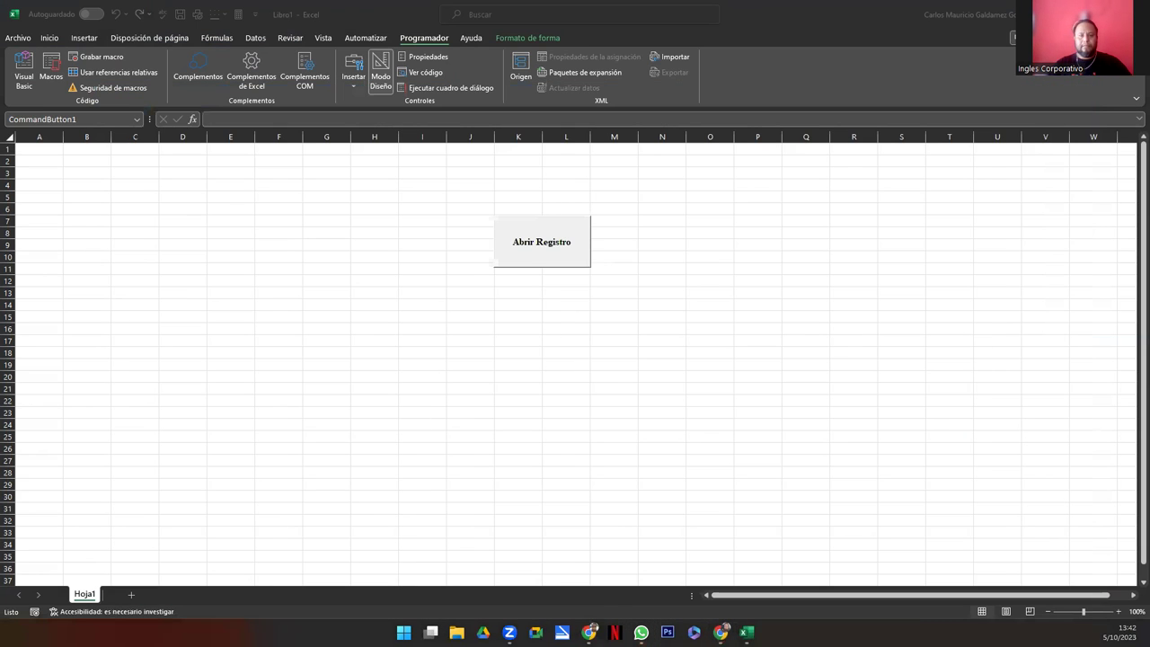
{"action": "key", "text": "alt+Tab"}
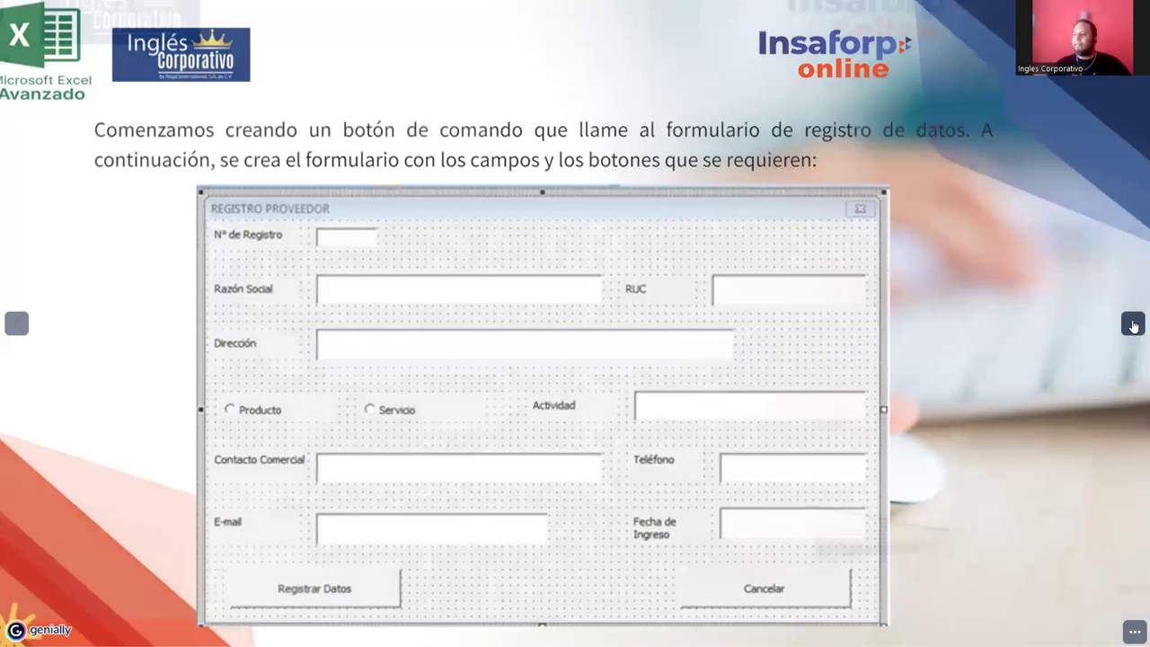
Step: Advance the Genially slides to the one on programming the register and cancel buttons
{"action": "left_click", "coordinate": [1134, 325]}
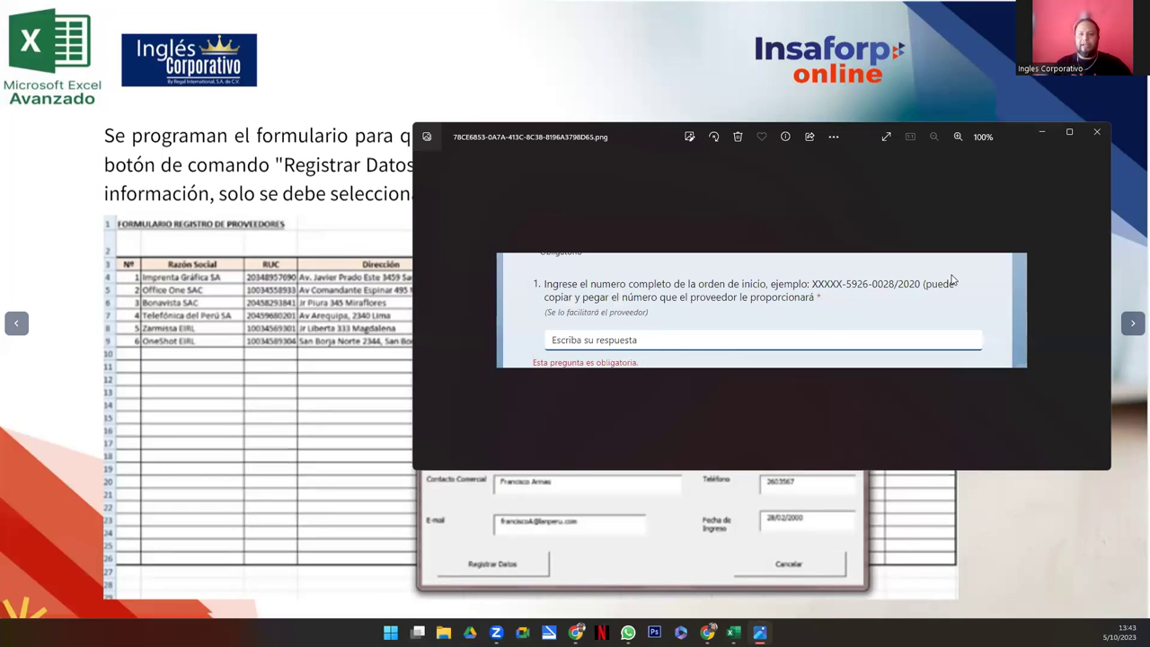
Step: Close the image viewer and return to the Excel workbook
{"action": "left_click", "coordinate": [1098, 134]}
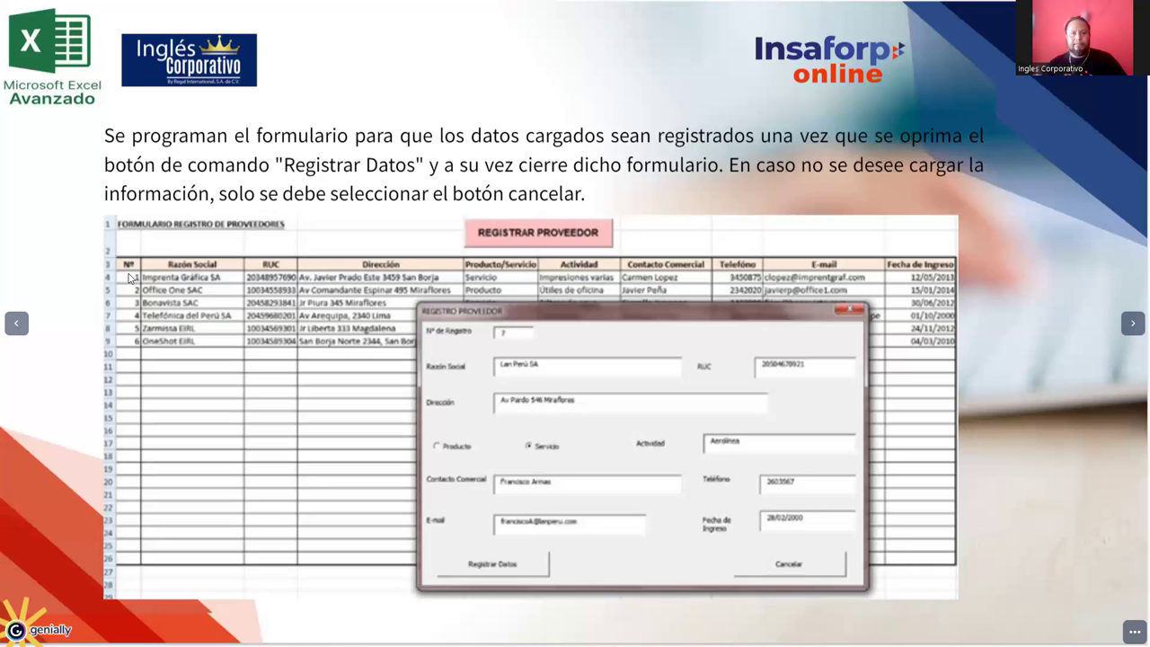
{"action": "key", "text": "alt+Tab"}
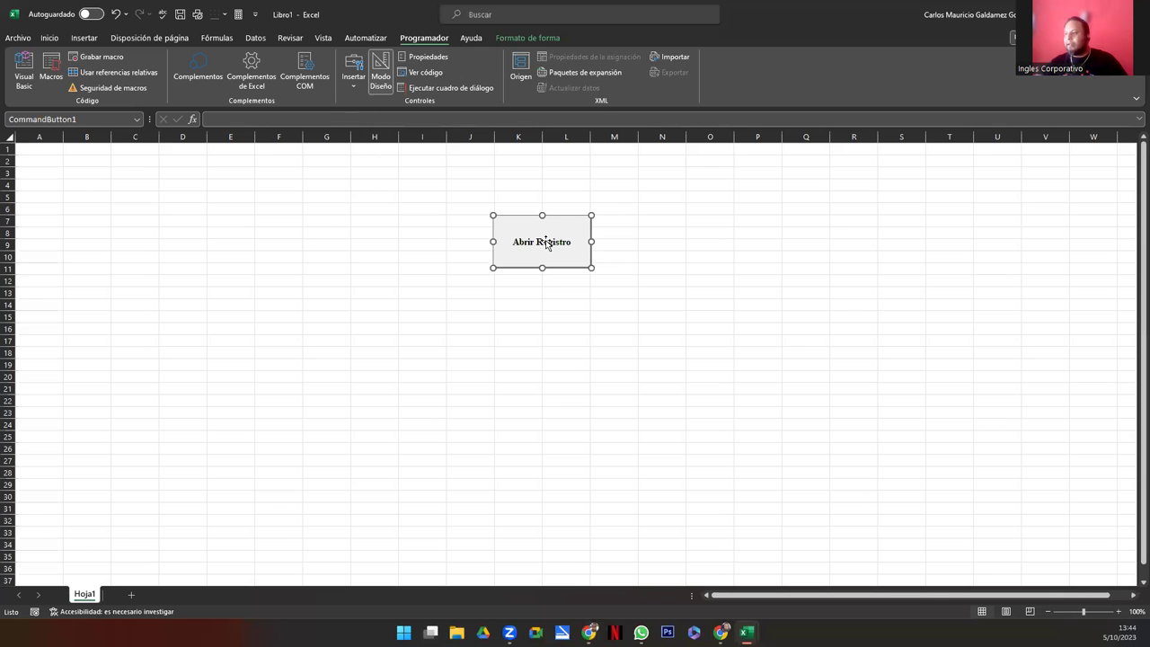
Step: Move the Abrir Registro button left, stretch it to column H and shorten its height
{"action": "double_click", "coordinate": [747, 19]}
{"action": "left_click_drag", "start_coordinate": [716, 589], "coordinate": [451, 527]}
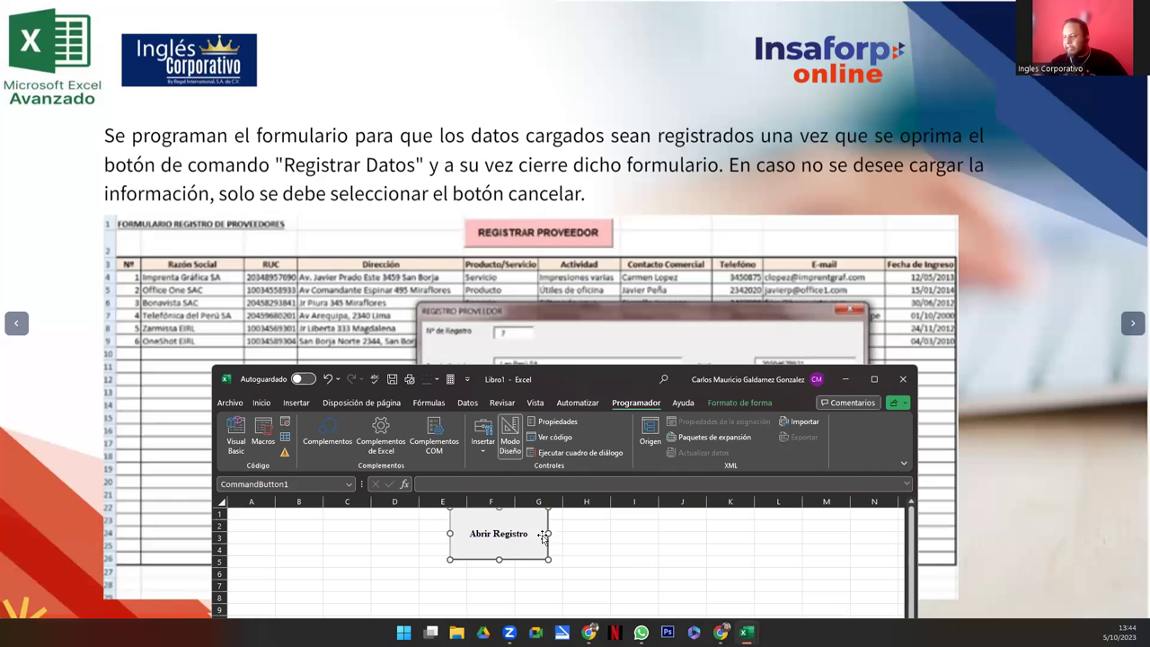
{"action": "left_click_drag", "start_coordinate": [549, 534], "coordinate": [635, 529]}
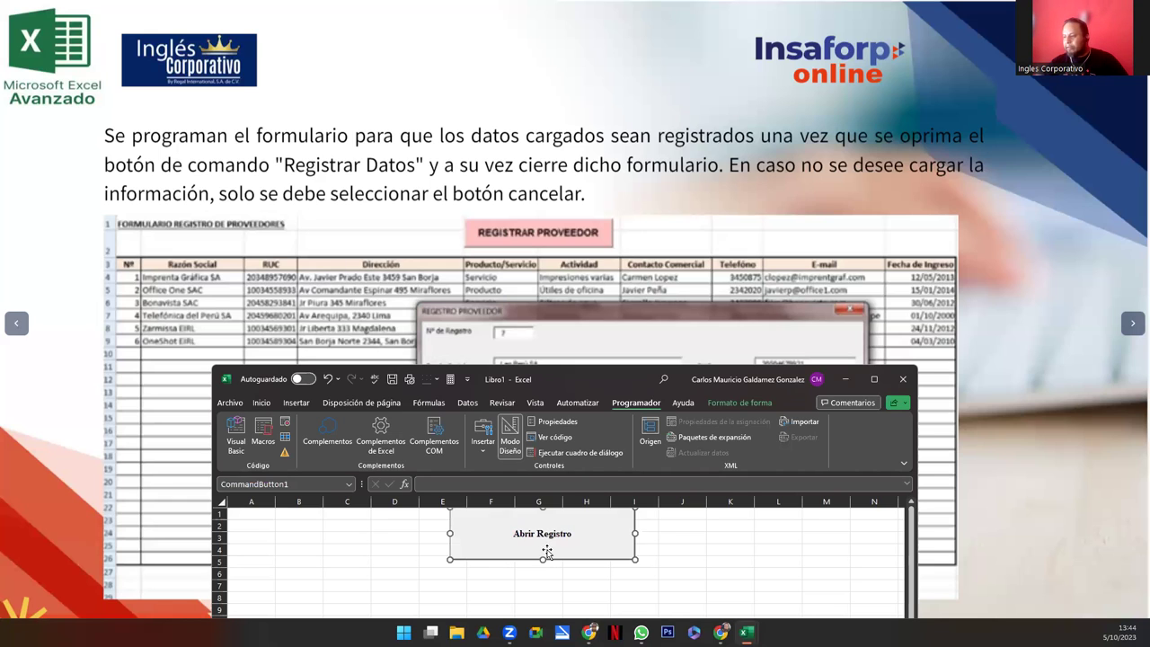
{"action": "left_click_drag", "start_coordinate": [543, 559], "coordinate": [548, 528]}
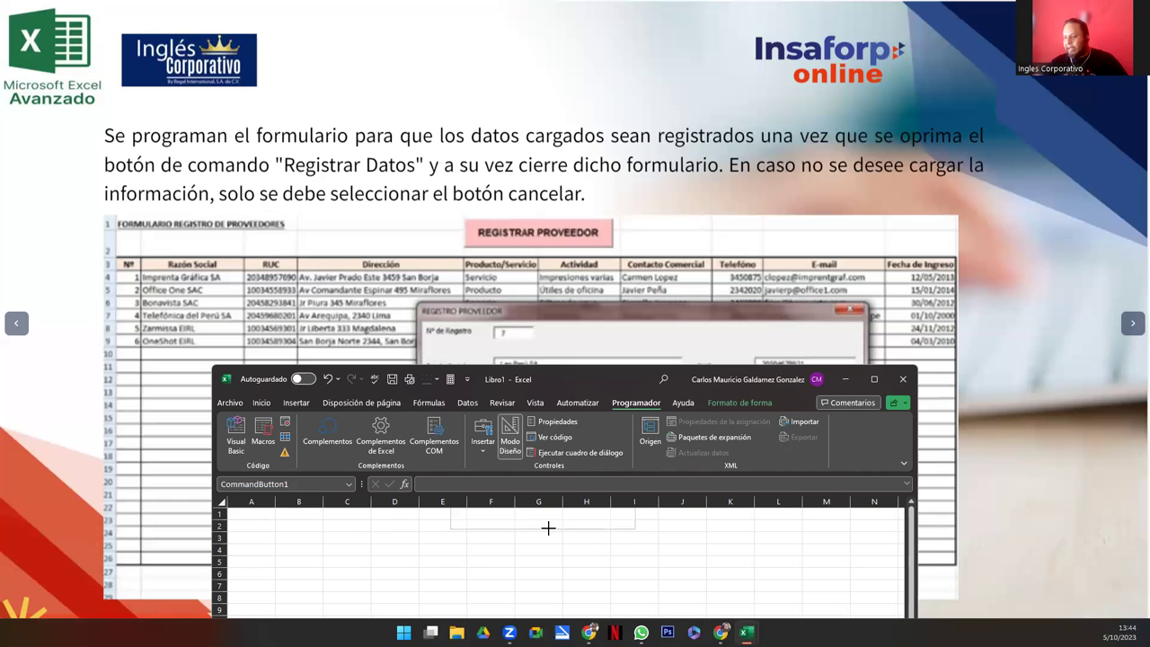
{"action": "left_click", "coordinate": [254, 539]}
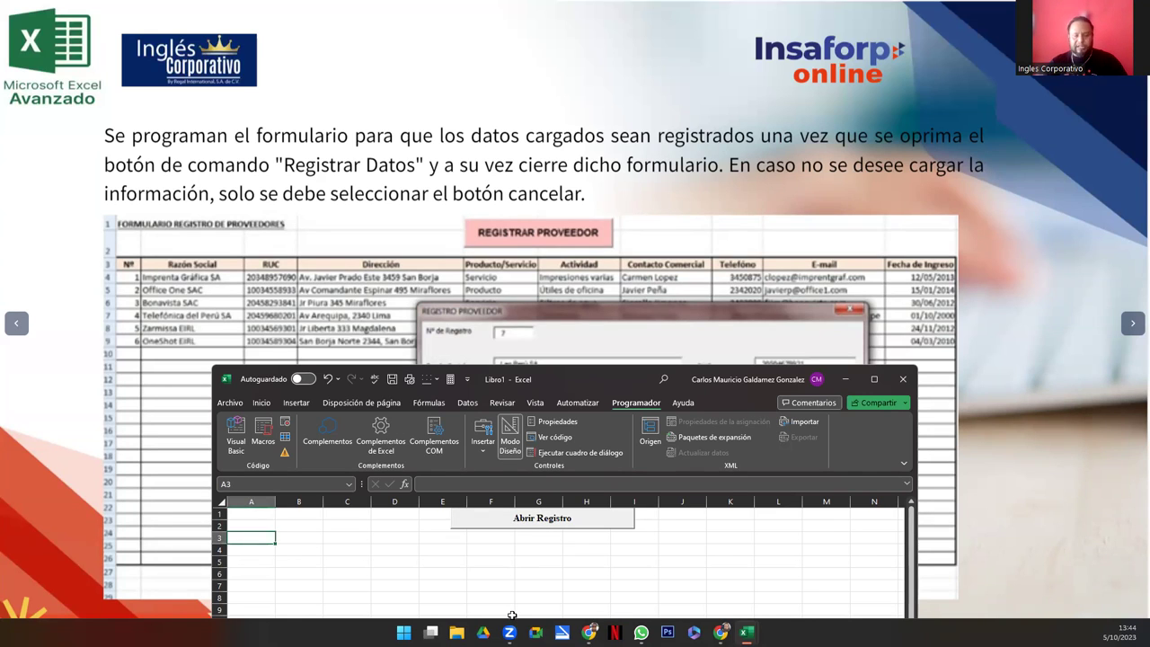
Step: Enter headers N°, RAZON SOCIAL, RUC/NIT and DIRECCIÓN in A3 through D3
{"action": "type", "text": "n°"}
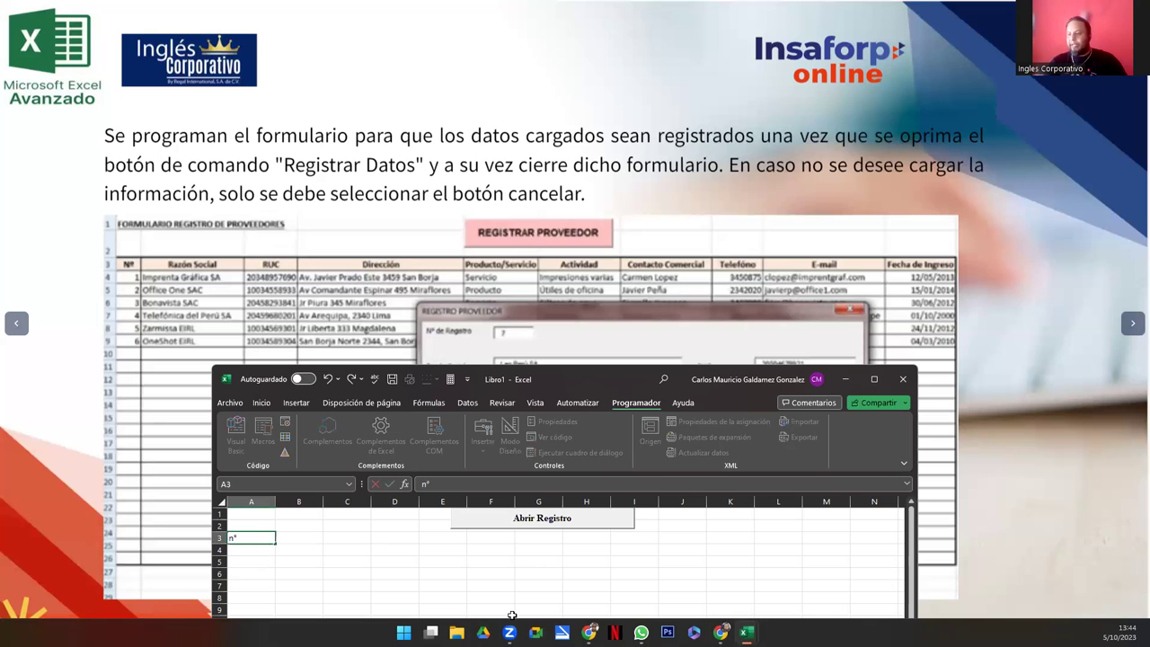
{"action": "type", "text": "N°"}
{"action": "key", "text": "Tab"}
{"action": "type", "text": "ra"}
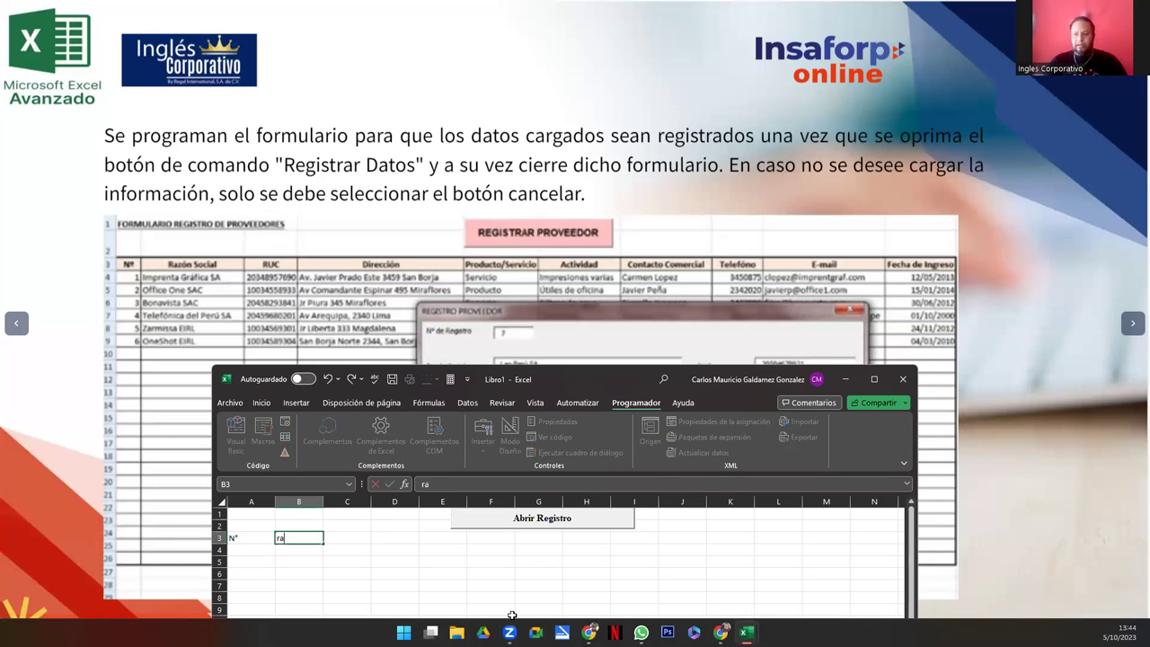
{"action": "key", "text": "BackSpace"}
{"action": "key", "text": "BackSpace"}
{"action": "key", "text": "BackSpace"}
{"action": "type", "text": "ZON SOCIAL"}
{"action": "key", "text": "Tab"}
{"action": "type", "text": "RUC/NIT"}
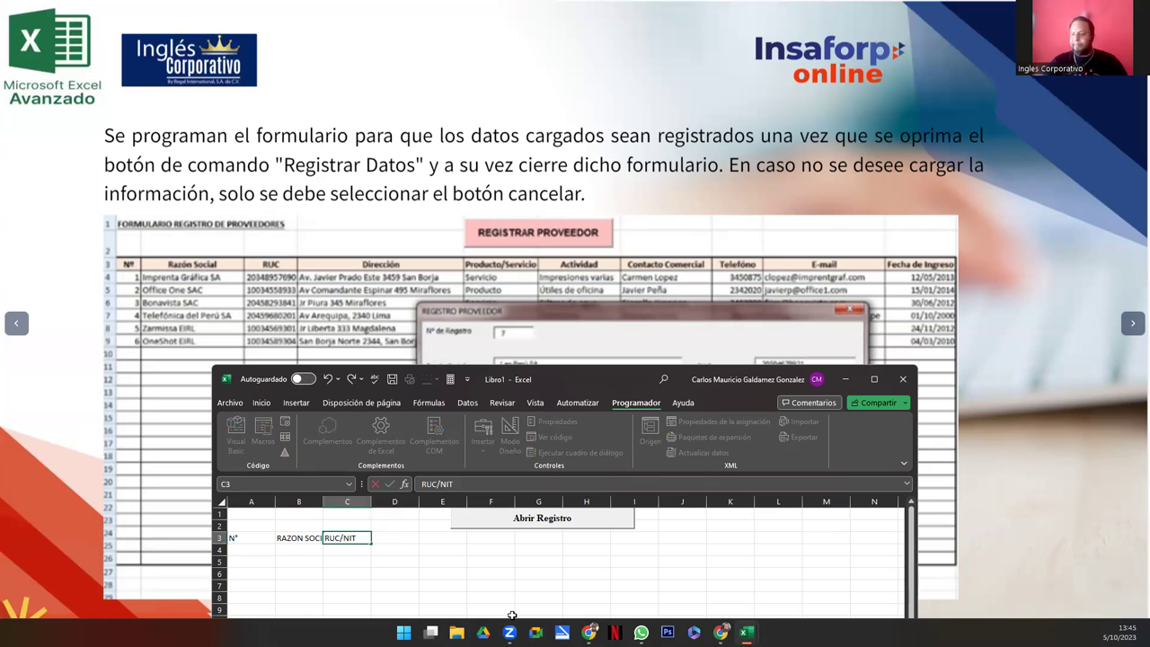
{"action": "key", "text": "Tab"}
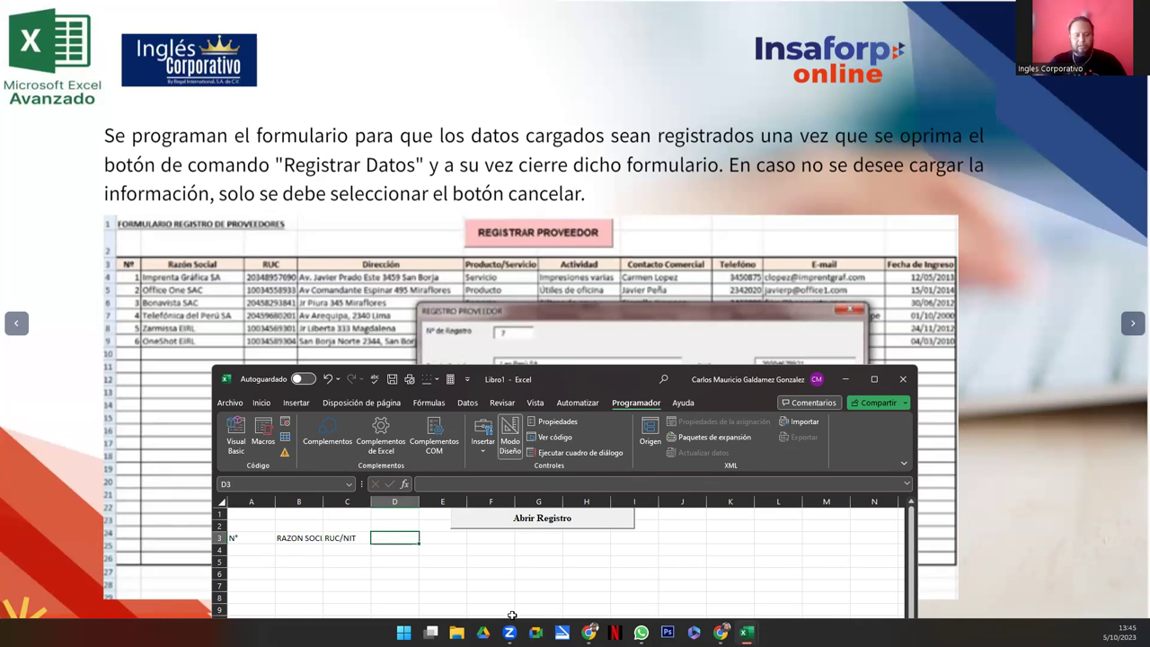
{"action": "type", "text": "DIRECCIÓN"}
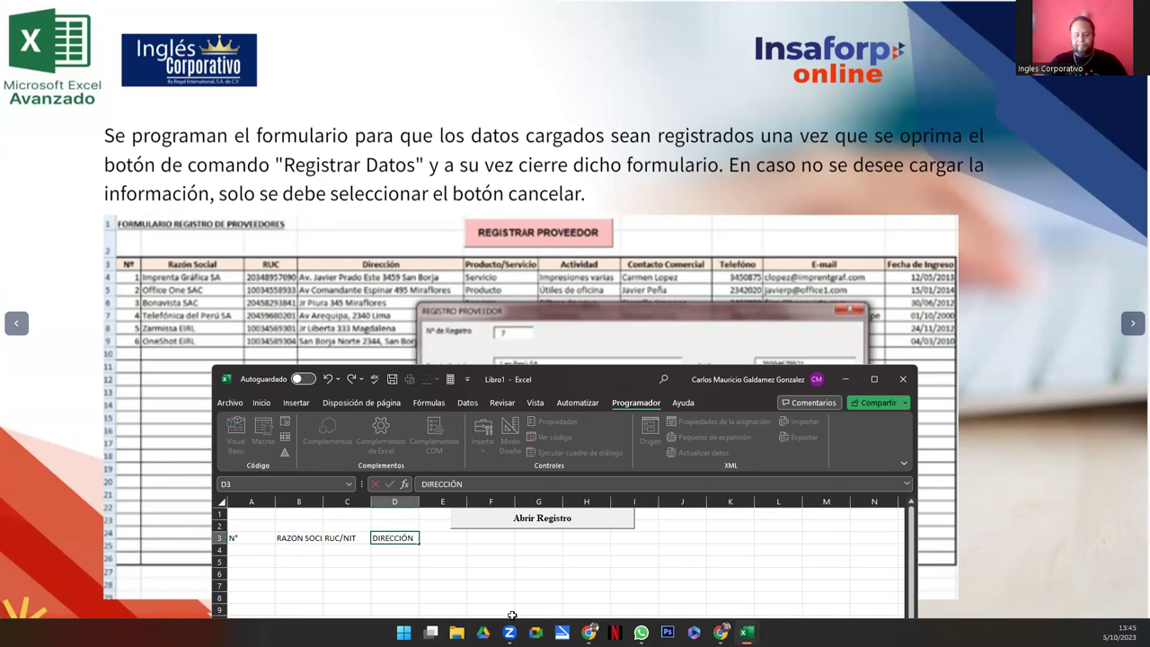
{"action": "key", "text": "Tab"}
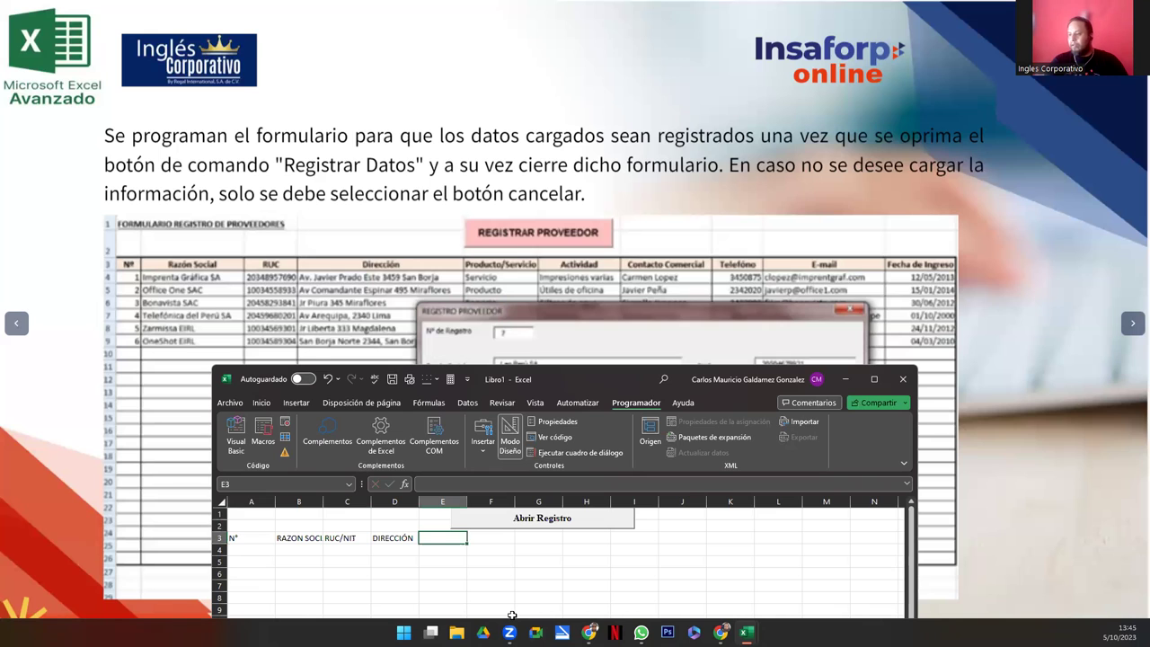
Step: Enter PRODUCTO/SERVICIO, ACTIVIDAD, CONTACTO COMERCIAL, TELEFONO, EMAIL and FECHA DE INGRESO in E3–J3
{"action": "type", "text": "P"}
{"action": "key", "text": "BackSpace"}
{"action": "type", "text": "DUCTO"}
{"action": "type", "text": "ERVICIO"}
{"action": "key", "text": "Tab"}
{"action": "type", "text": "ACTIVID"}
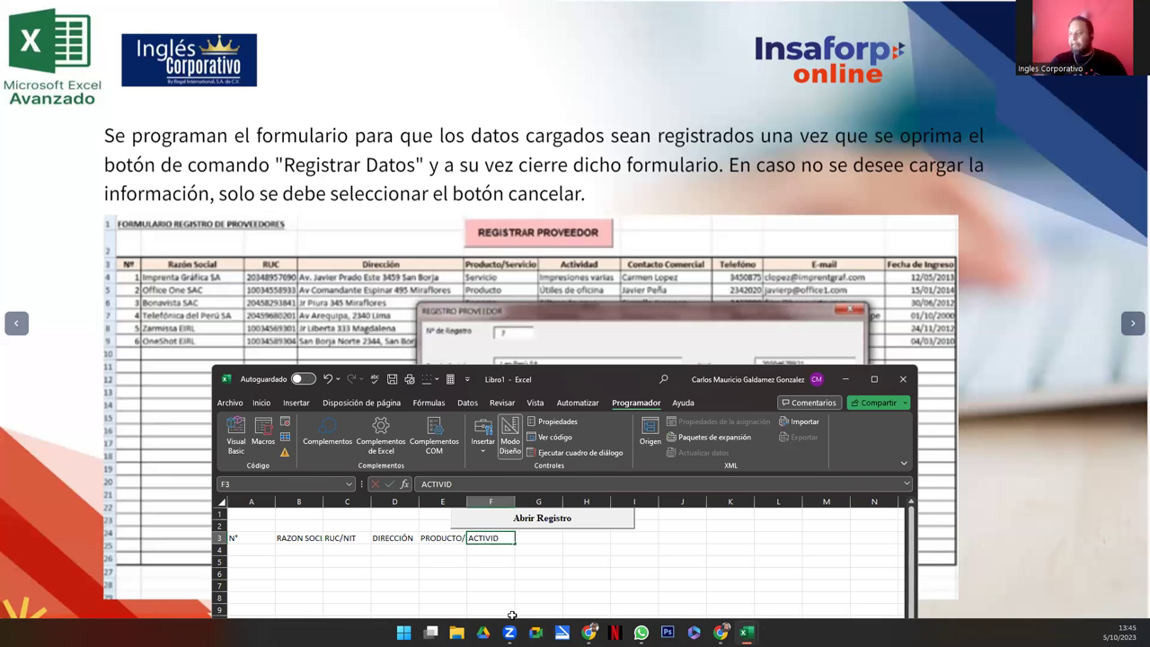
{"action": "type", "text": "AD"}
{"action": "key", "text": "Tab"}
{"action": "type", "text": "CONTACTO COMERCIAL"}
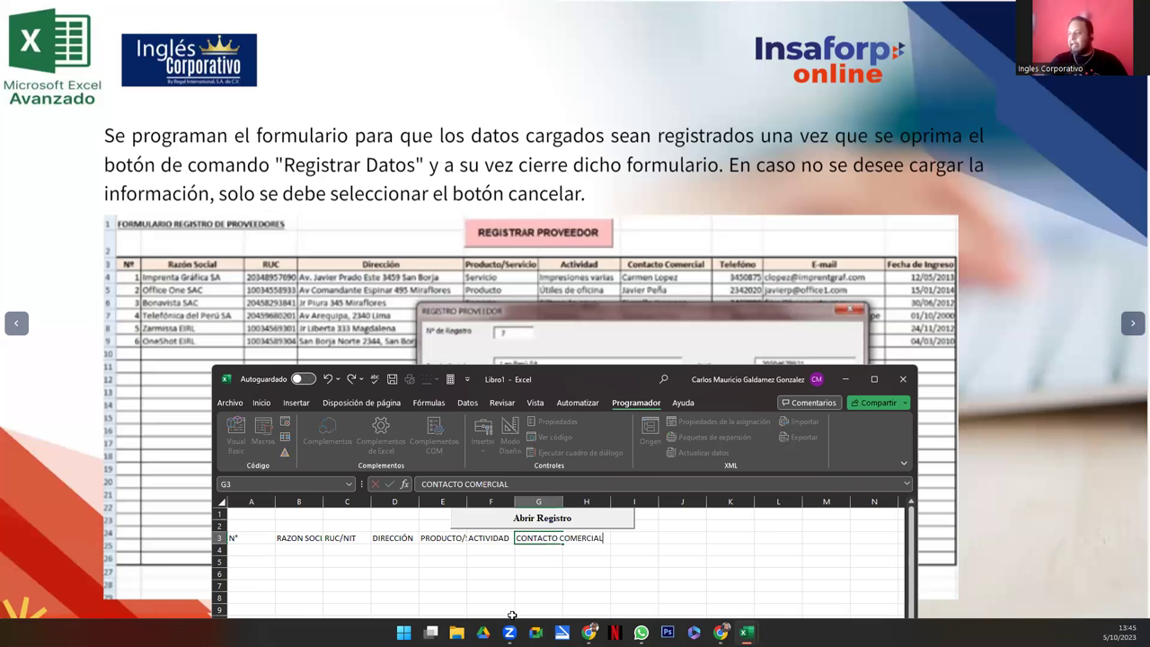
{"action": "key", "text": "Tab"}
{"action": "type", "text": "TELEFON"}
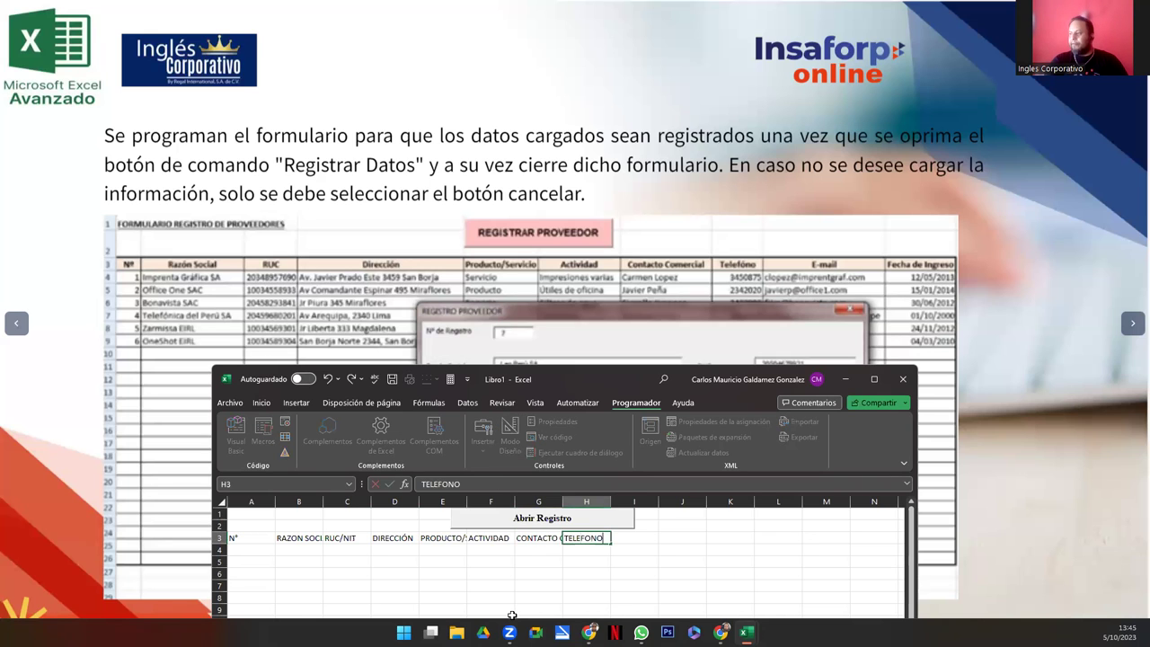
{"action": "key", "text": "Tab"}
{"action": "type", "text": "EMAIL"}
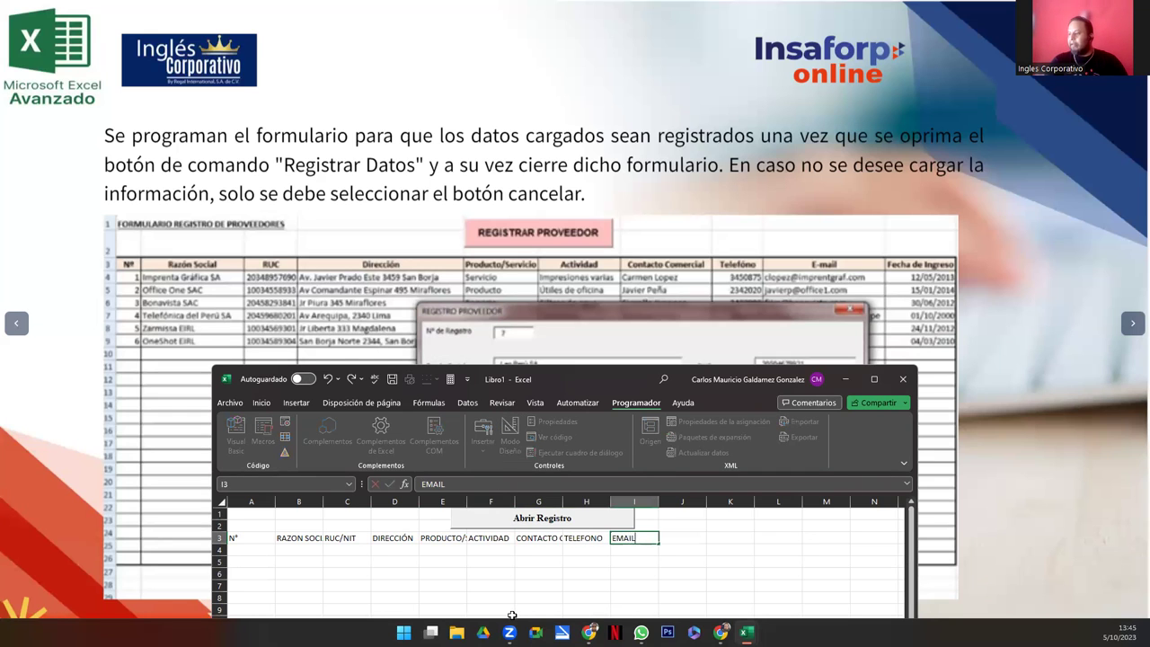
{"action": "key", "text": "Tab"}
{"action": "type", "text": "FECHA DE INGRESO"}
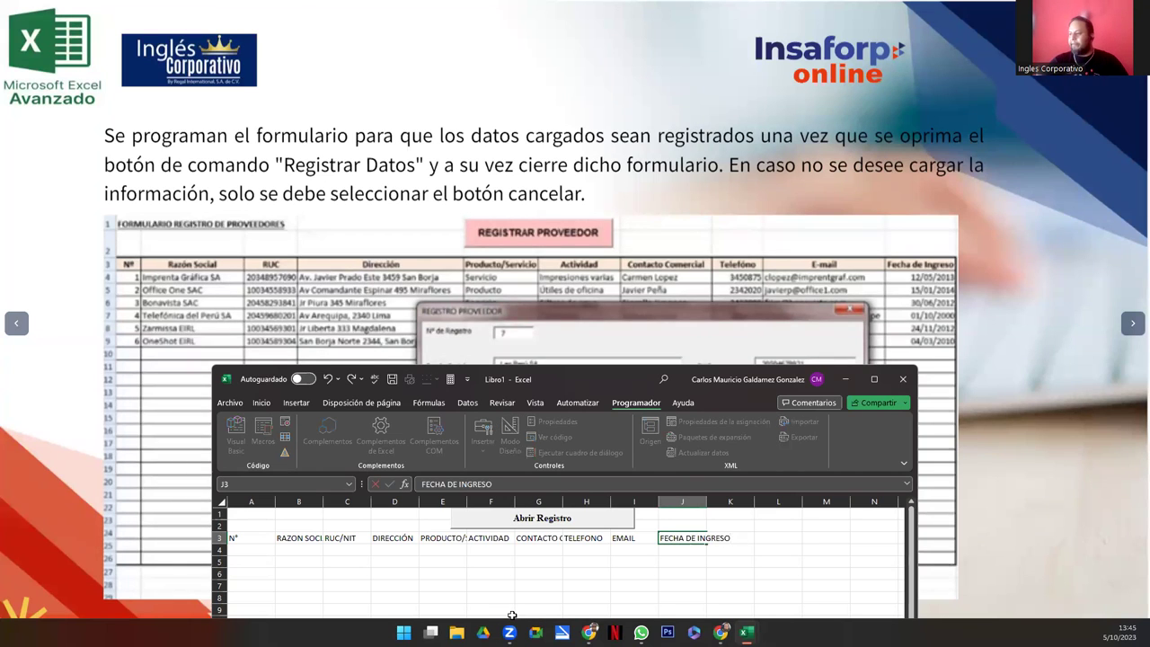
{"action": "key", "text": "Return"}
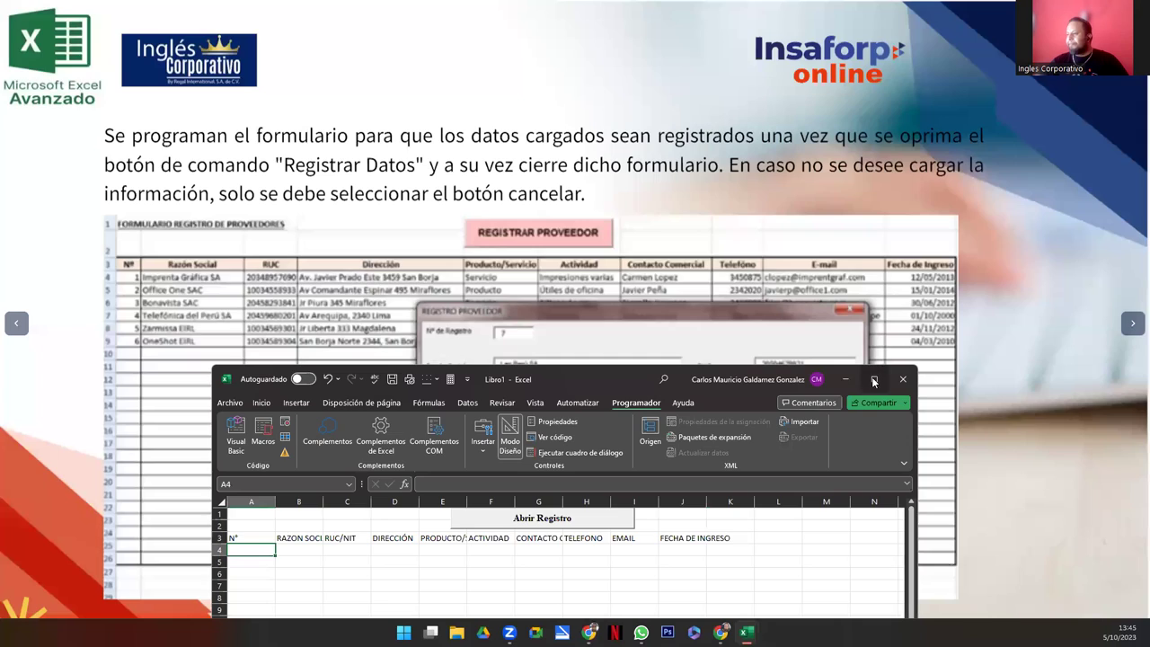
Step: Maximize the Excel window and deselect the Abrir Registro button
{"action": "left_click", "coordinate": [872, 376]}
{"action": "left_click", "coordinate": [309, 154]}
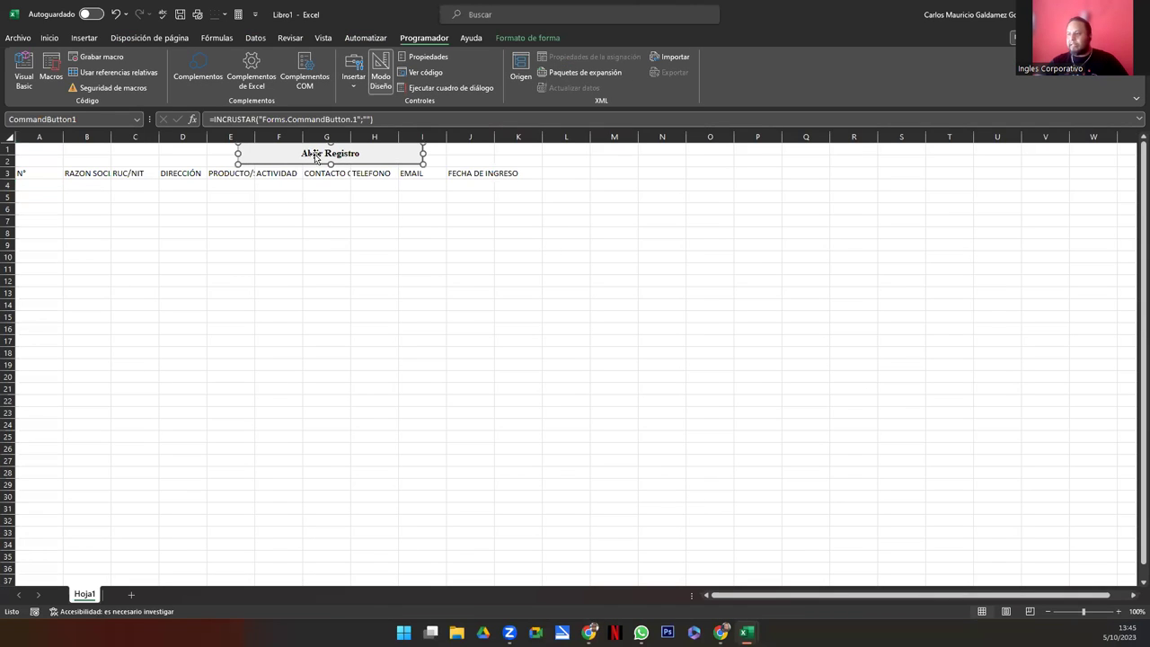
{"action": "left_click", "coordinate": [326, 207]}
Step: Exit design mode, then open and close the Registro de Datos form via Abrir Registro
{"action": "left_click", "coordinate": [381, 79]}
{"action": "left_click", "coordinate": [342, 151]}
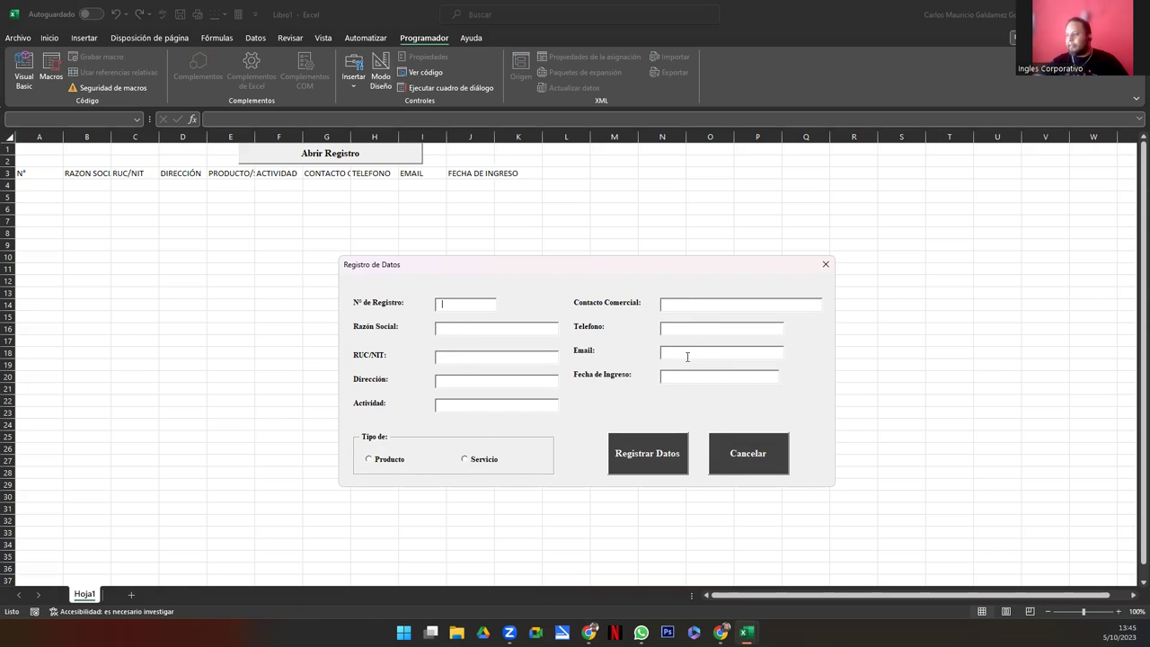
{"action": "left_click", "coordinate": [740, 455]}
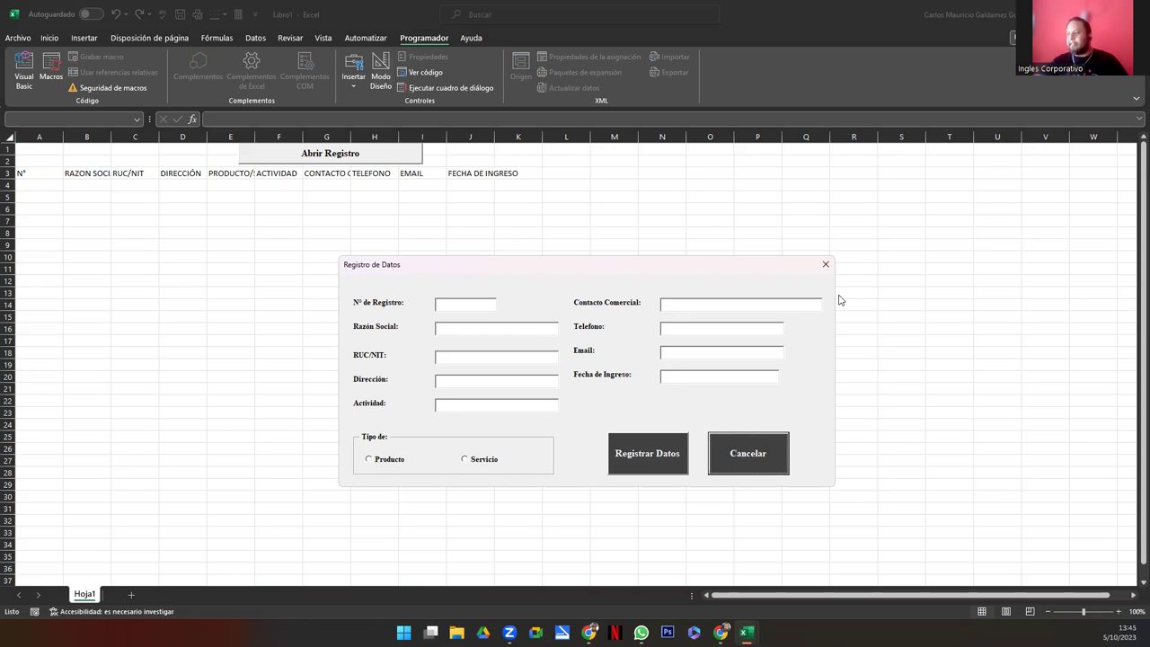
{"action": "left_click", "coordinate": [824, 263]}
Step: Narrow column A, autofit column B to RAZON SOCIAL, and widen columns C and D
{"action": "left_click_drag", "start_coordinate": [63, 137], "coordinate": [40, 142]}
{"action": "scroll", "coordinate": [108, 235], "scroll_direction": "up", "scroll_amount": 3, "text": "ctrl"}
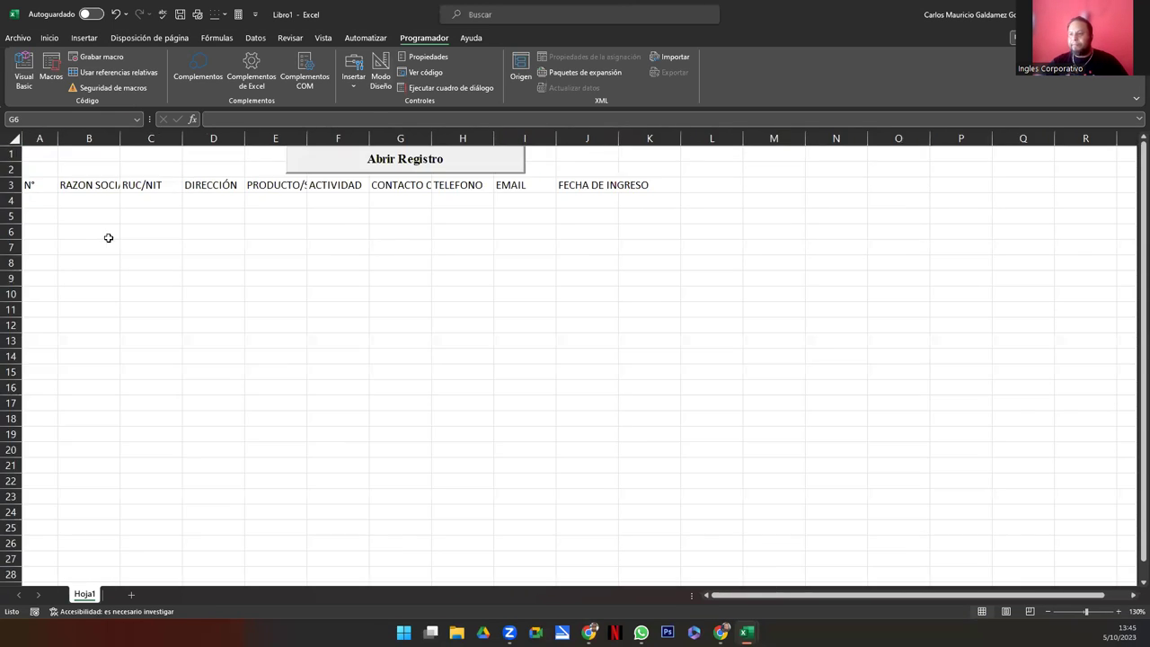
{"action": "double_click", "coordinate": [134, 141]}
{"action": "left_click_drag", "start_coordinate": [216, 137], "coordinate": [272, 137]}
{"action": "left_click_drag", "start_coordinate": [343, 136], "coordinate": [435, 162]}
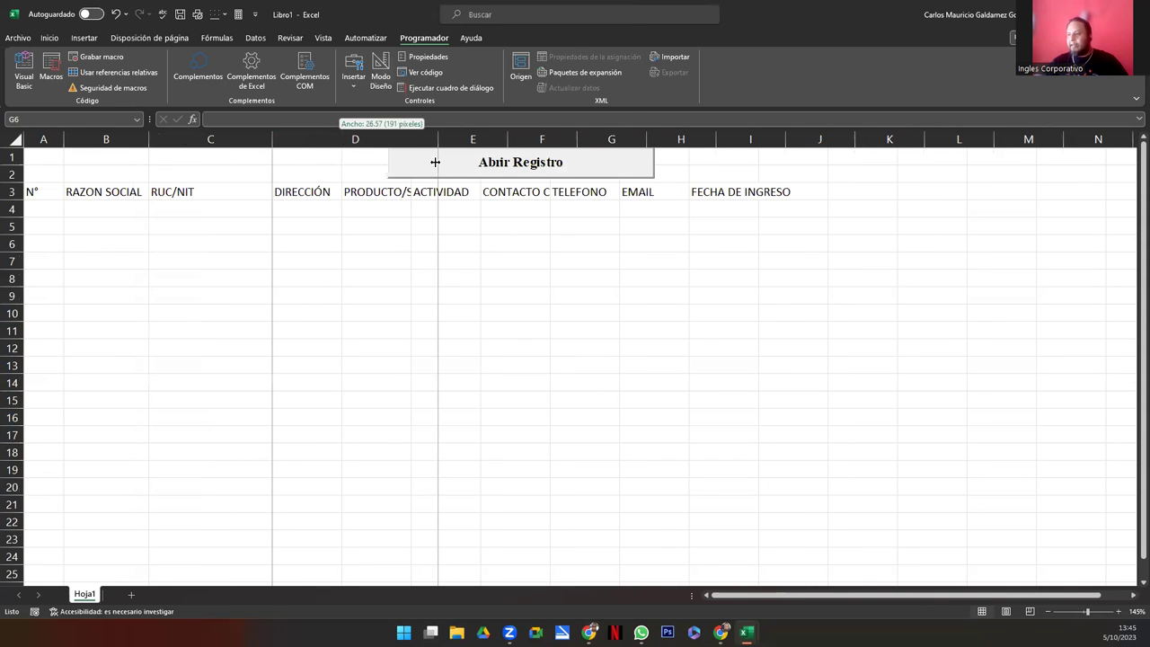
Step: Test the Abrir Registro form again, then in design mode move the button over columns C–E
{"action": "left_click", "coordinate": [523, 173]}
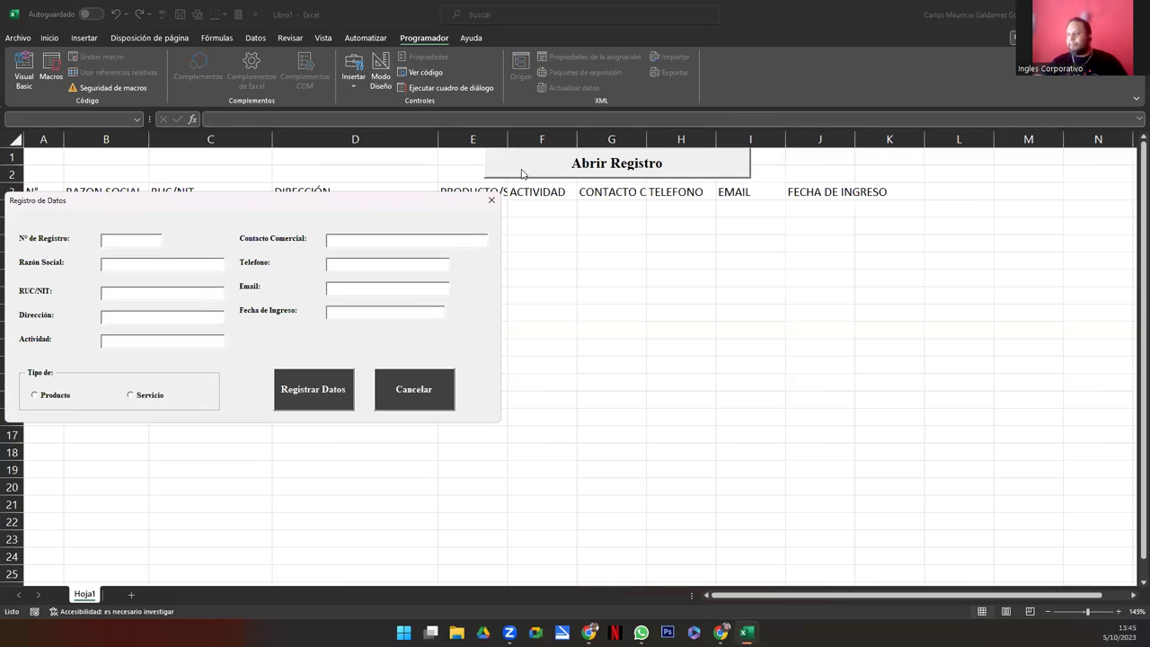
{"action": "left_click", "coordinate": [492, 200]}
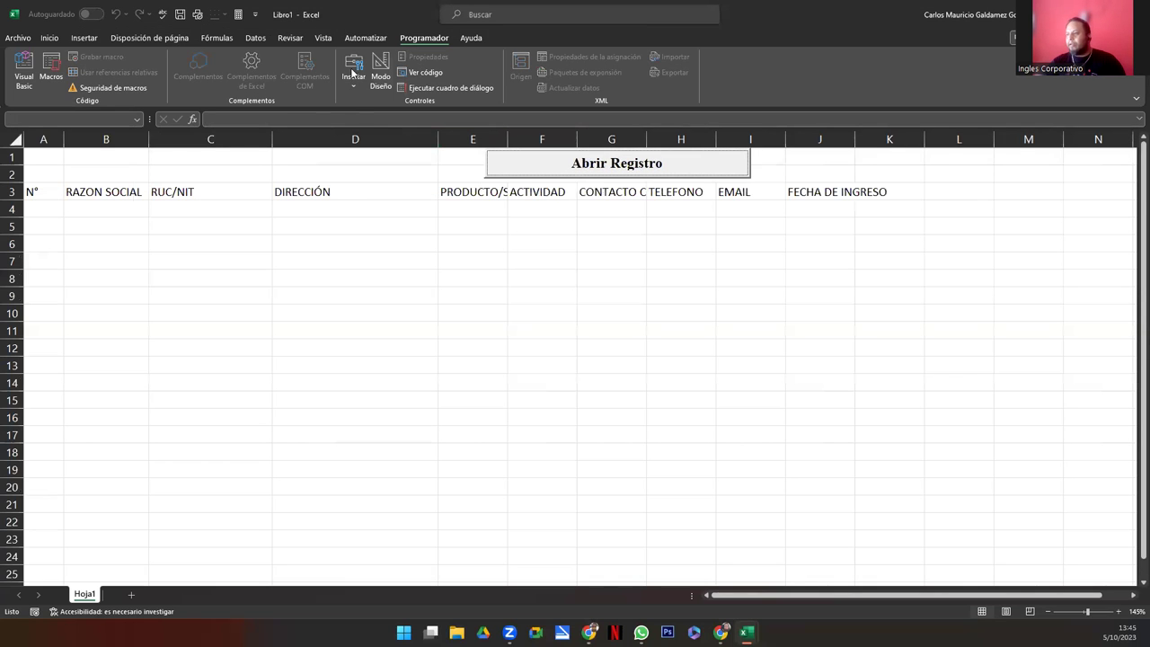
{"action": "left_click", "coordinate": [352, 73]}
{"action": "left_click", "coordinate": [381, 76]}
{"action": "left_click_drag", "start_coordinate": [527, 159], "coordinate": [326, 169]}
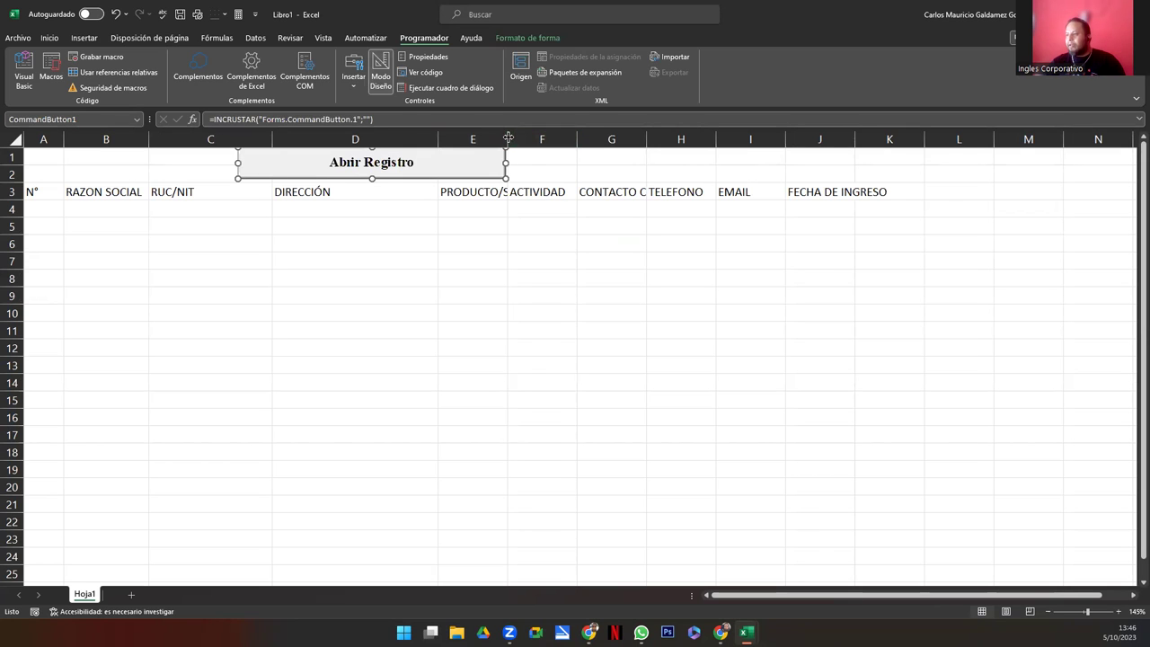
Step: Widen columns E, F, G, H and J so their headers show fully
{"action": "left_click_drag", "start_coordinate": [508, 138], "coordinate": [559, 138]}
{"action": "left_click_drag", "start_coordinate": [630, 139], "coordinate": [666, 144]}
{"action": "left_click_drag", "start_coordinate": [735, 140], "coordinate": [798, 142]}
{"action": "left_click_drag", "start_coordinate": [868, 140], "coordinate": [974, 144]}
{"action": "left_click_drag", "start_coordinate": [1044, 139], "coordinate": [1083, 139]}
{"action": "scroll", "coordinate": [359, 309], "scroll_direction": "down", "scroll_amount": 1, "text": "ctrl"}
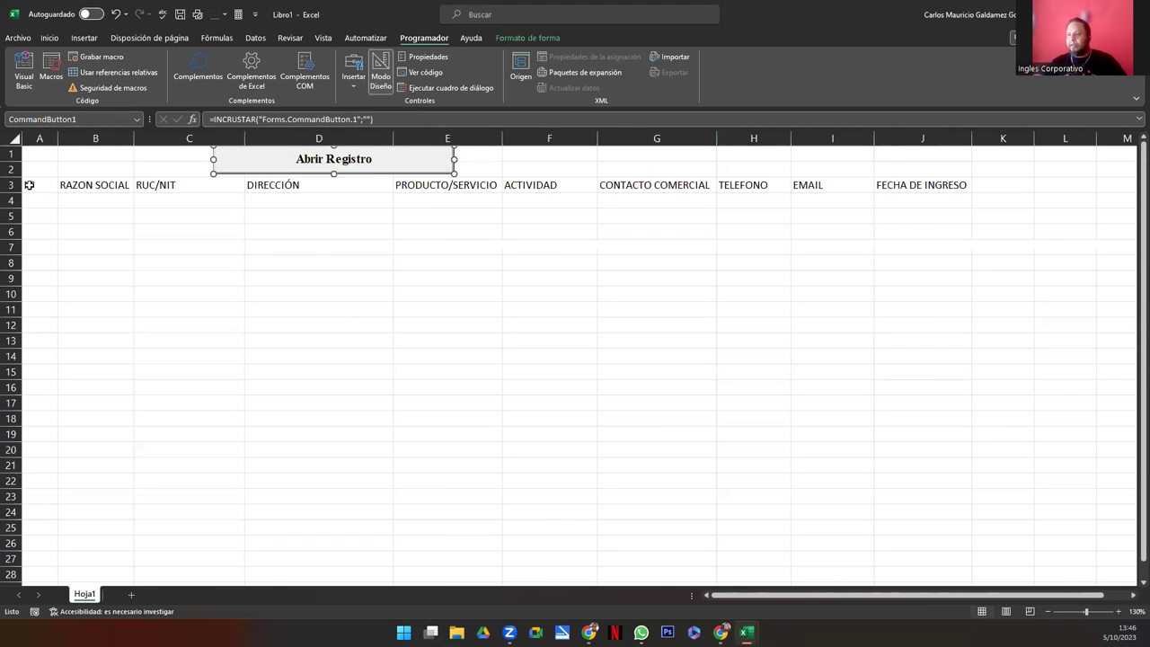
{"action": "left_click_drag", "start_coordinate": [29, 185], "coordinate": [888, 185]}
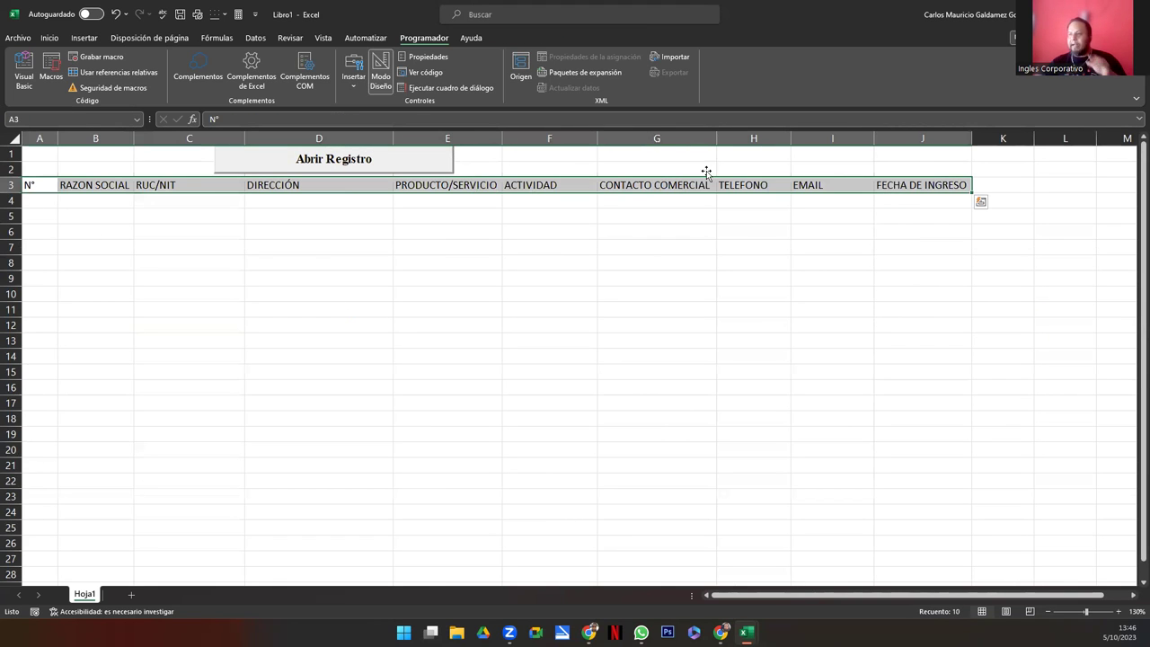
Step: Turn the headers A3:J3 into a table with headers and fine-tune columns A and B widths
{"action": "left_click", "coordinate": [49, 37]}
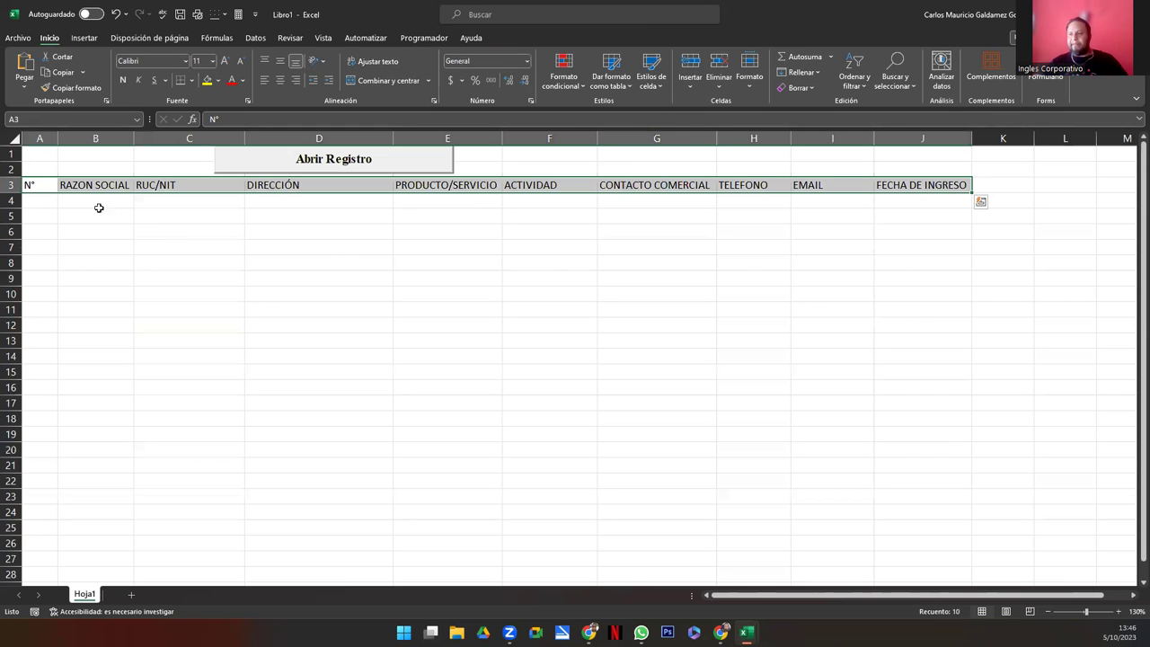
{"action": "left_click", "coordinate": [43, 191]}
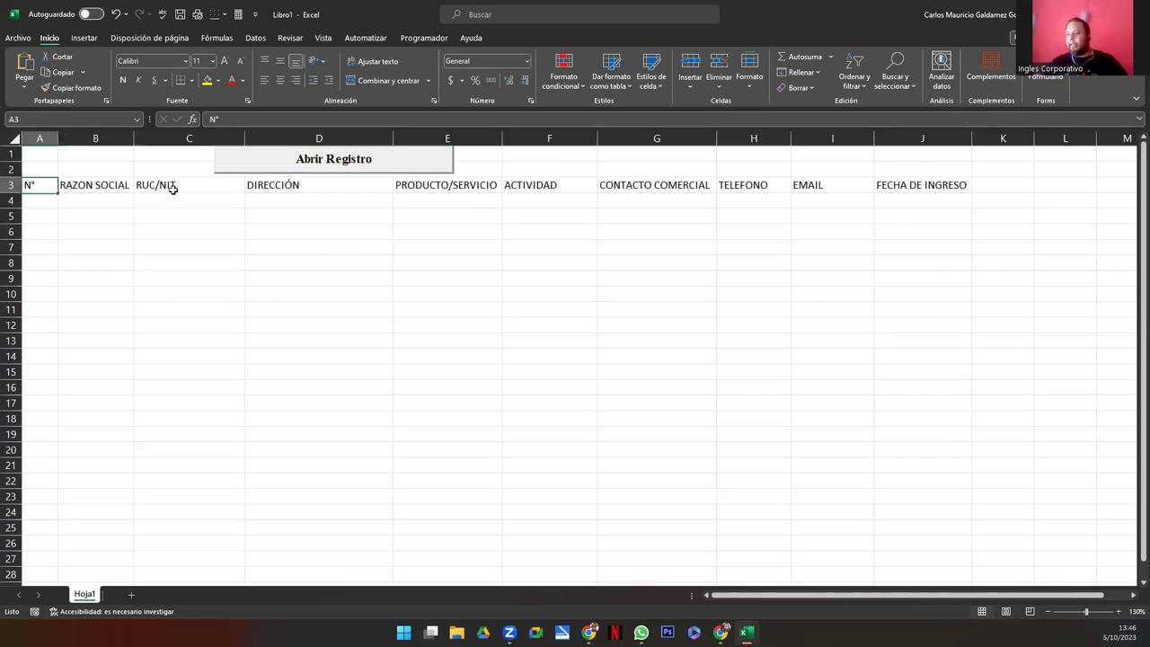
{"action": "left_click_drag", "start_coordinate": [173, 189], "coordinate": [904, 195]}
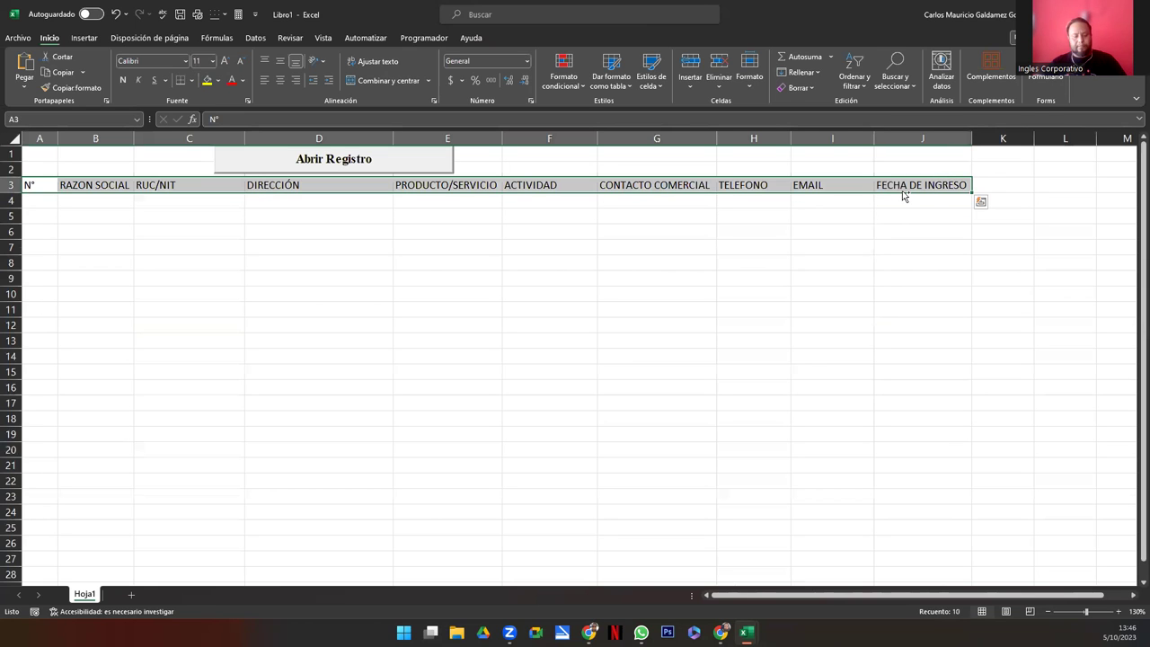
{"action": "key", "text": "ctrl+t"}
{"action": "left_click", "coordinate": [501, 387]}
{"action": "left_click", "coordinate": [534, 401]}
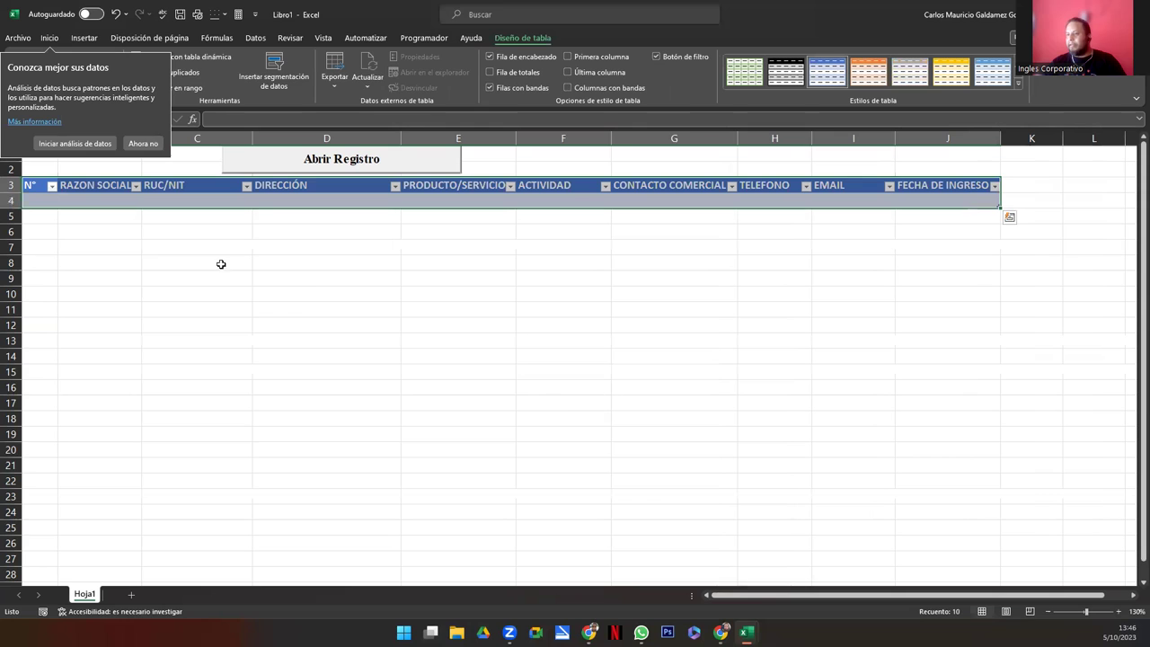
{"action": "left_click", "coordinate": [137, 146]}
{"action": "left_click", "coordinate": [188, 201]}
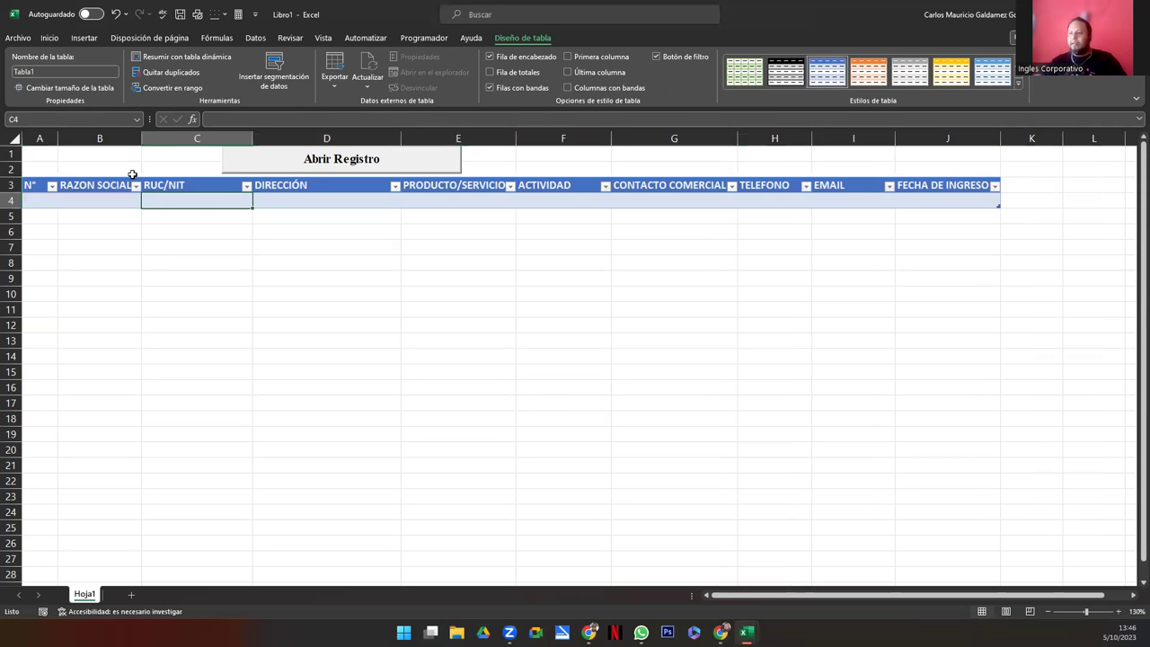
{"action": "left_click_drag", "start_coordinate": [141, 137], "coordinate": [146, 137]}
{"action": "left_click_drag", "start_coordinate": [56, 138], "coordinate": [50, 139]}
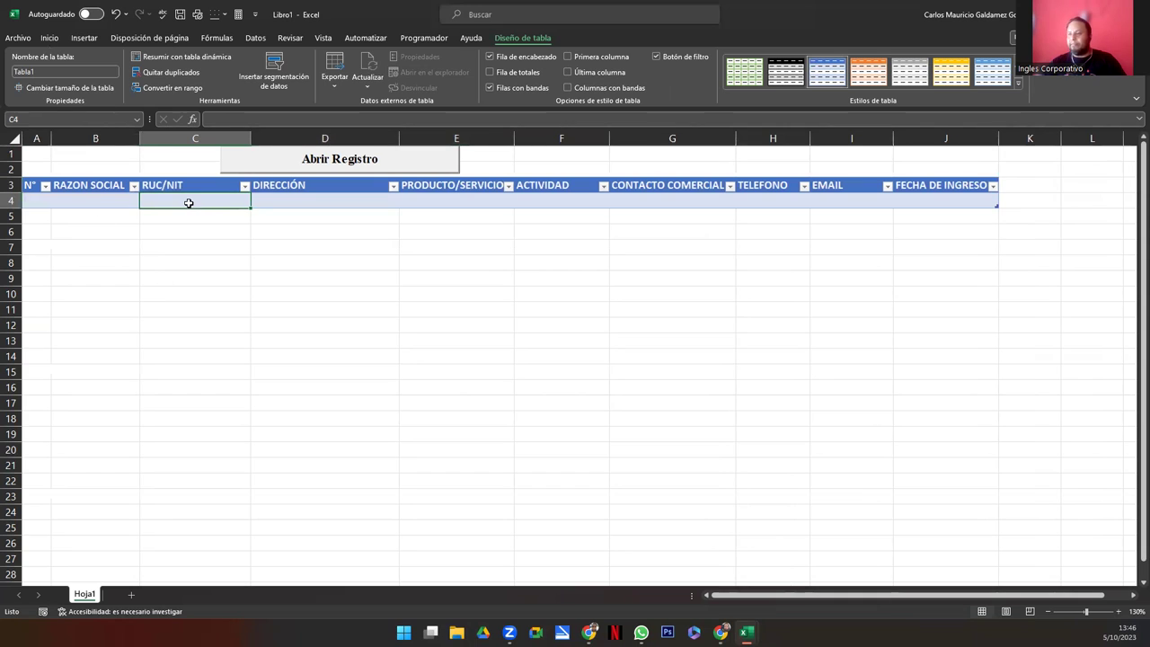
{"action": "left_click", "coordinate": [36, 201]}
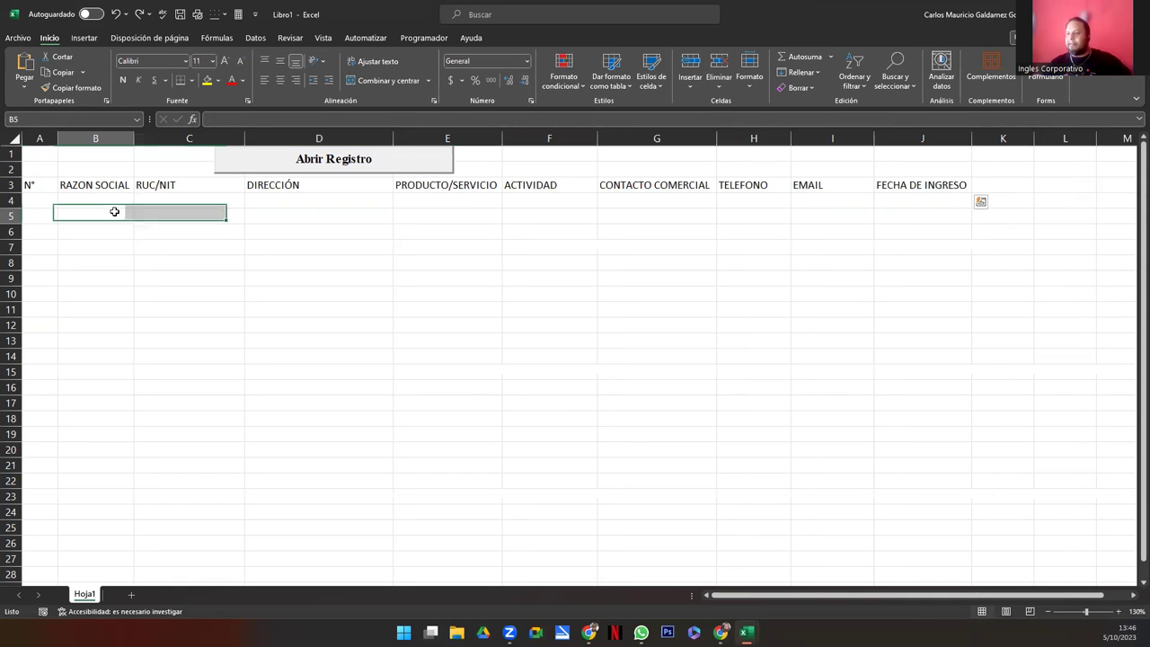
Step: Give A3:J3 a bold heading cell style, center it, and reduce the font to 11 pt
{"action": "left_click_drag", "start_coordinate": [41, 180], "coordinate": [922, 184]}
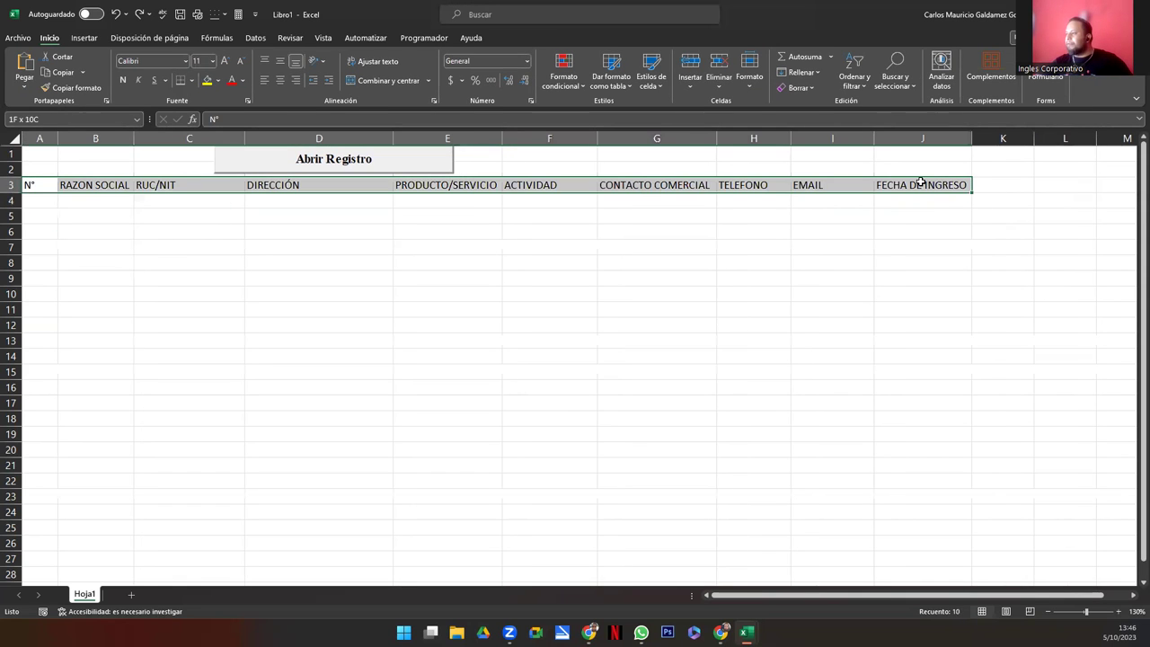
{"action": "left_click", "coordinate": [651, 77]}
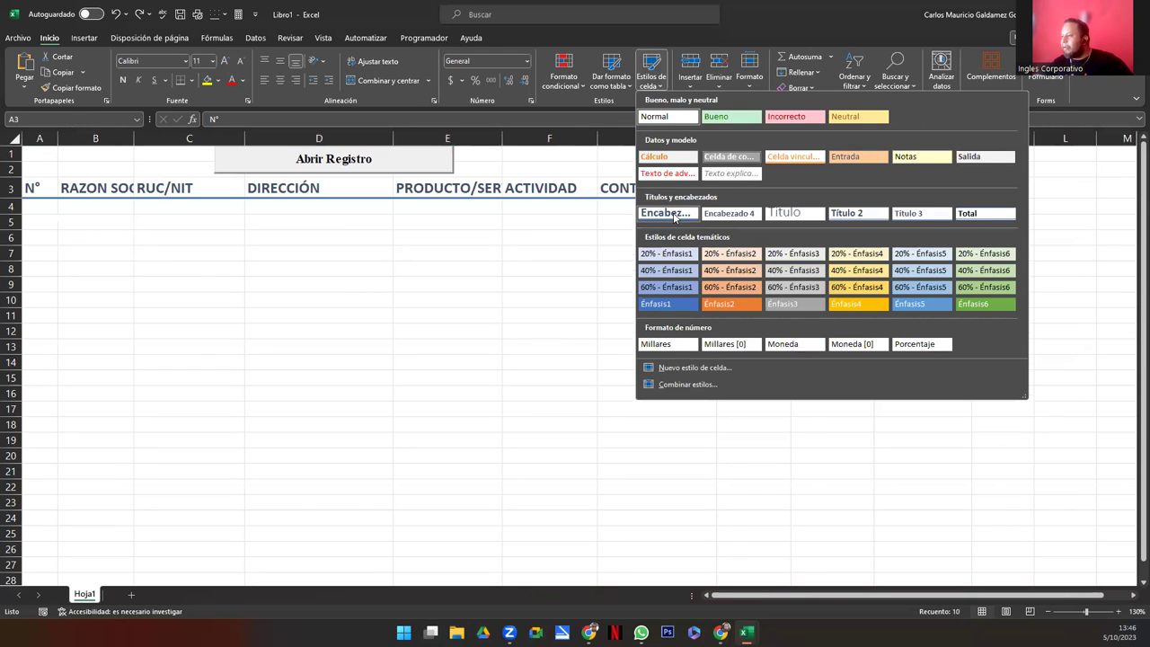
{"action": "left_click", "coordinate": [847, 213]}
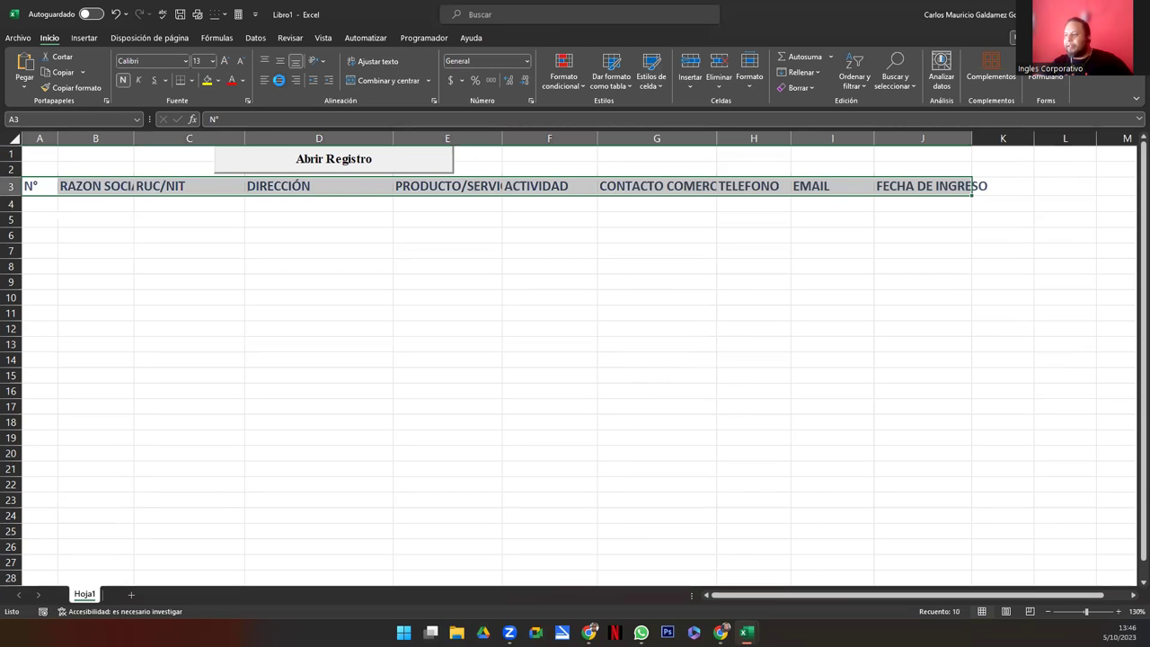
{"action": "left_click", "coordinate": [279, 80]}
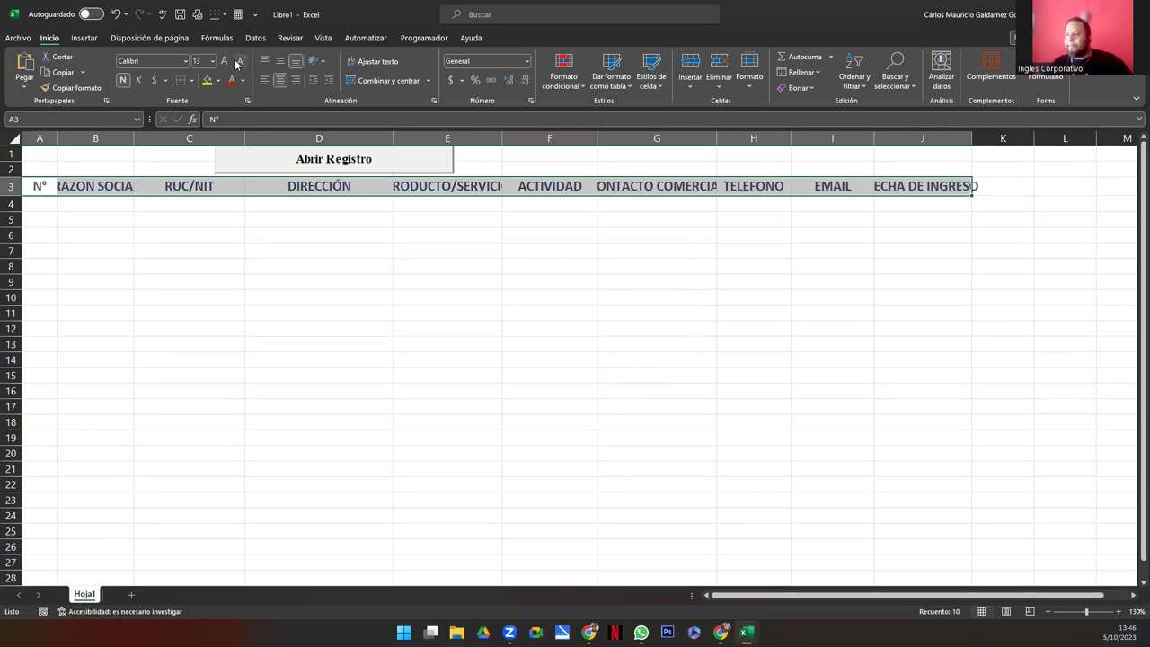
{"action": "left_click", "coordinate": [238, 63]}
{"action": "left_click", "coordinate": [238, 63]}
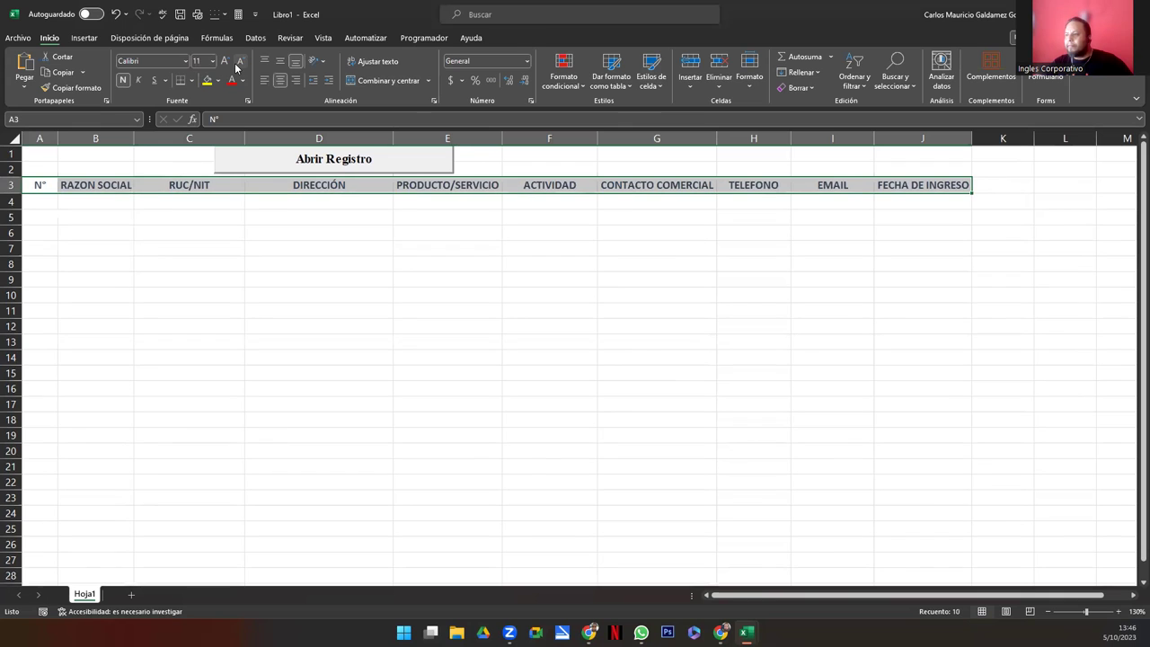
{"action": "left_click", "coordinate": [62, 202]}
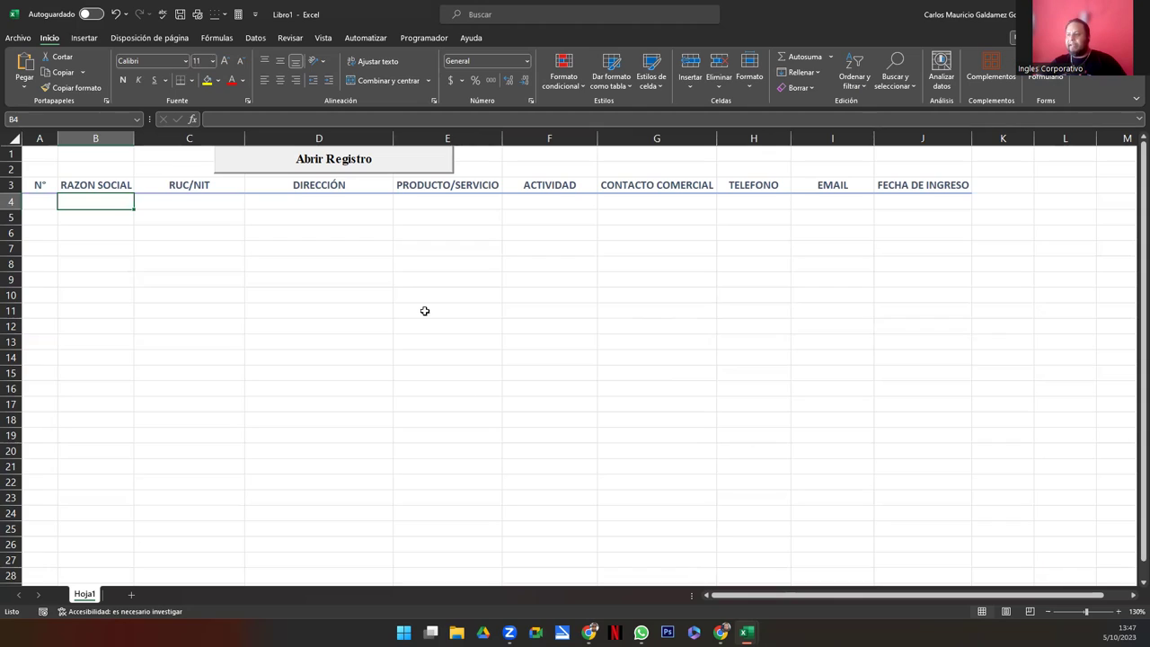
{"action": "left_click", "coordinate": [346, 167]}
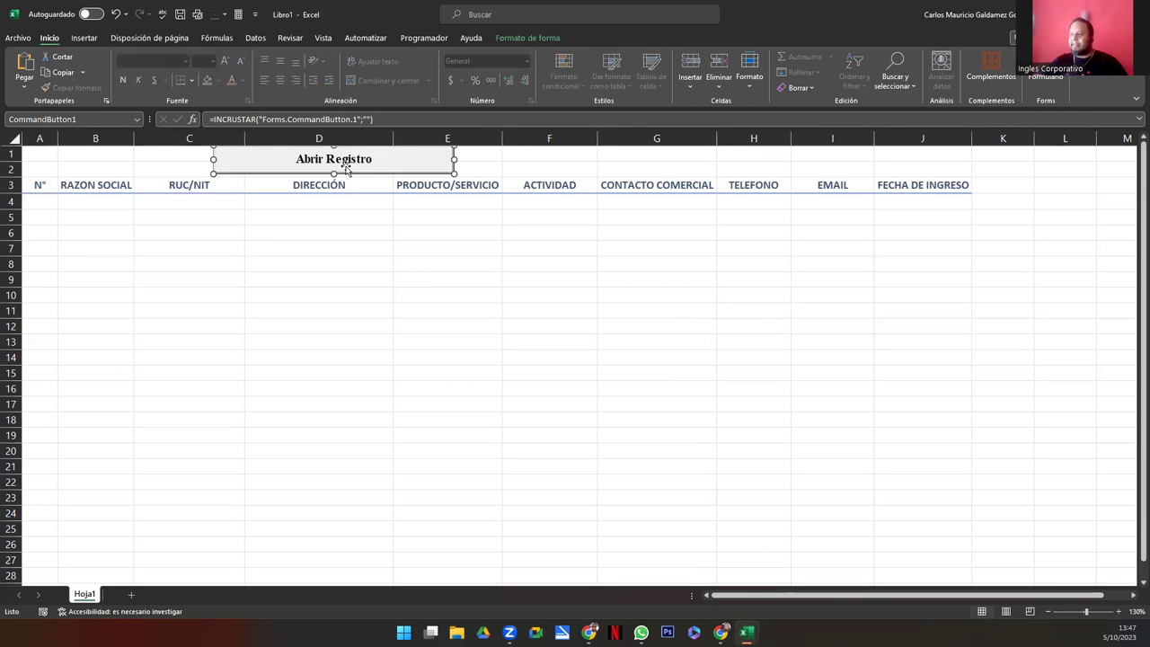
Step: Exit design mode from the Developer tab, then open, reposition and close the registration form
{"action": "left_click", "coordinate": [427, 38]}
{"action": "left_click", "coordinate": [470, 38]}
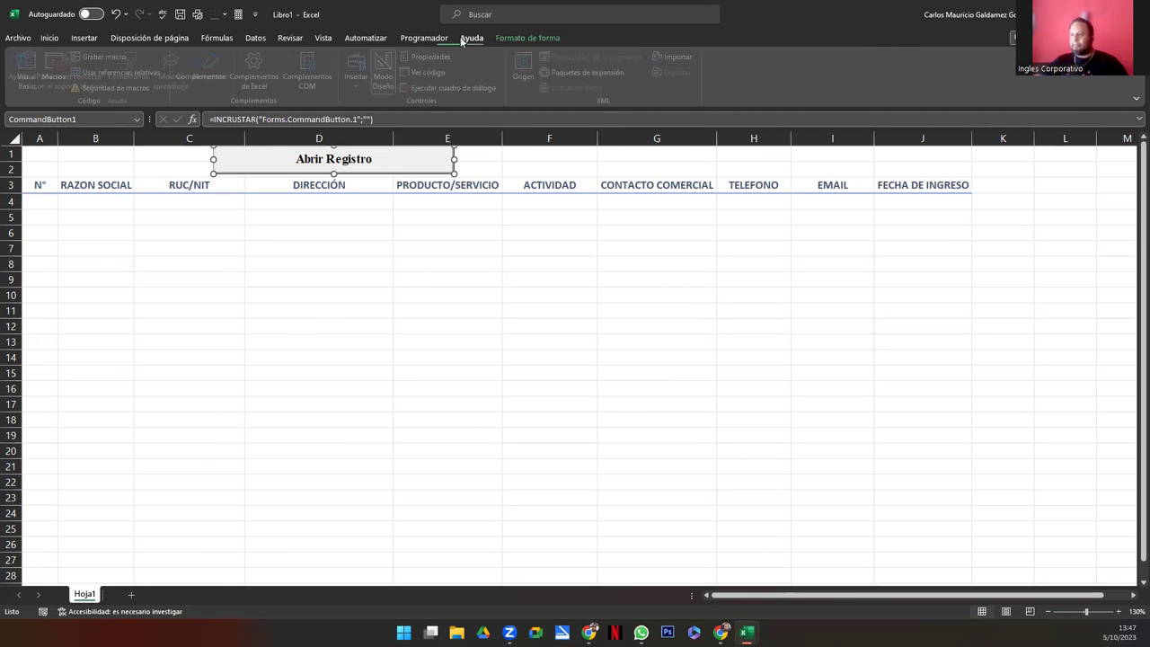
{"action": "left_click", "coordinate": [383, 319]}
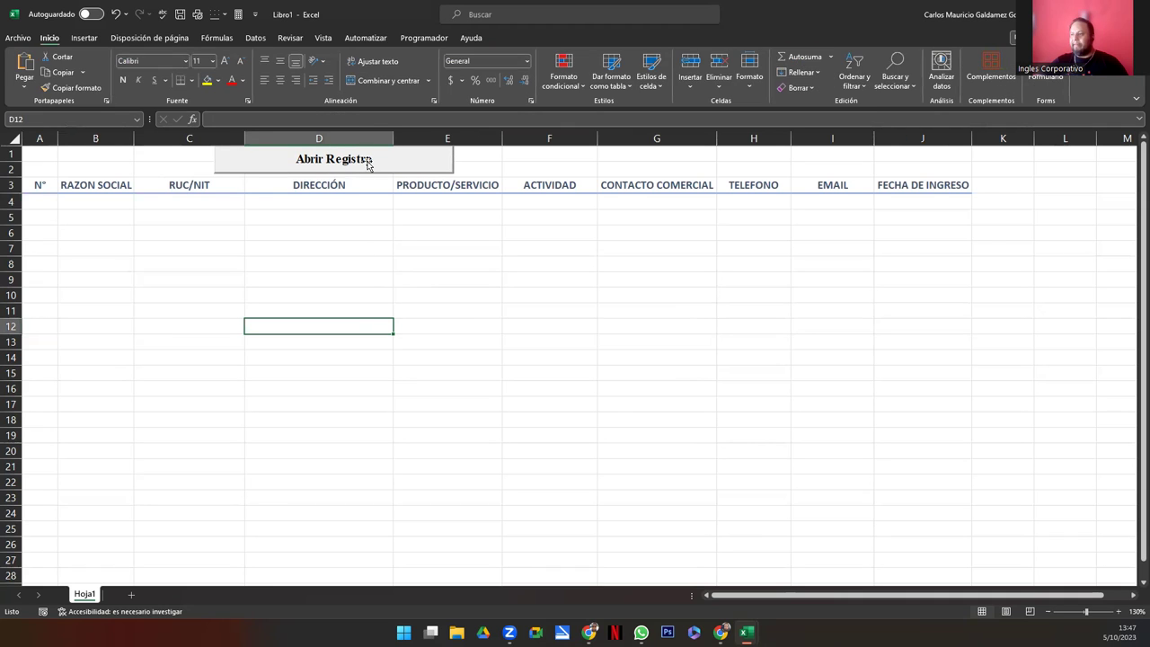
{"action": "left_click", "coordinate": [424, 40]}
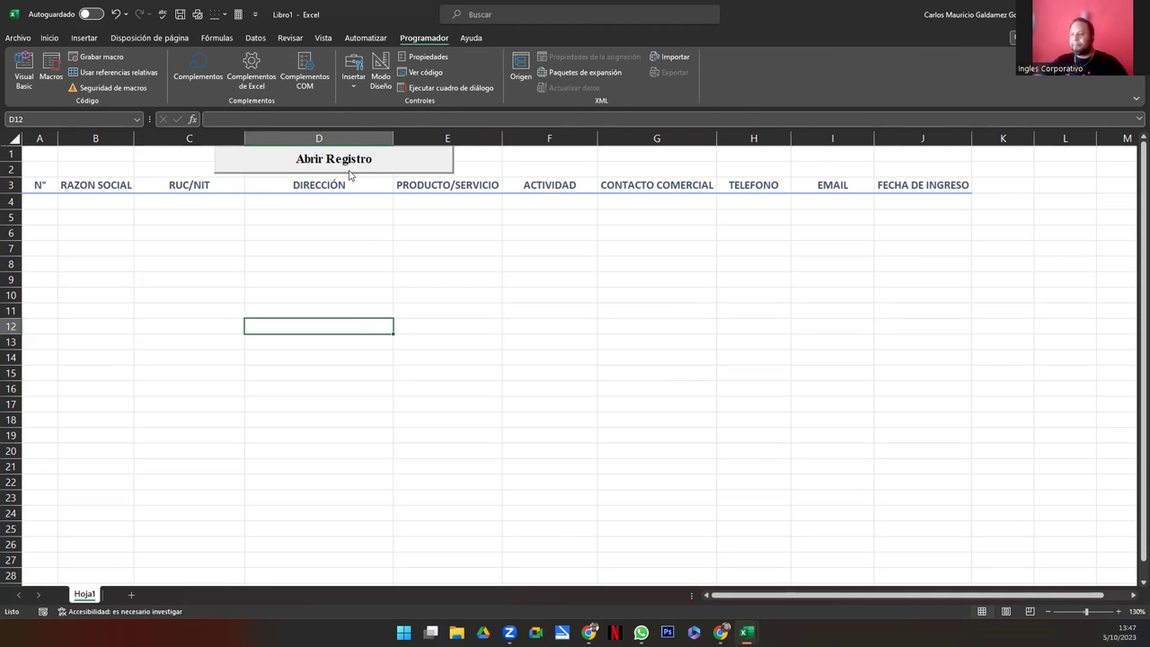
{"action": "left_click", "coordinate": [348, 162]}
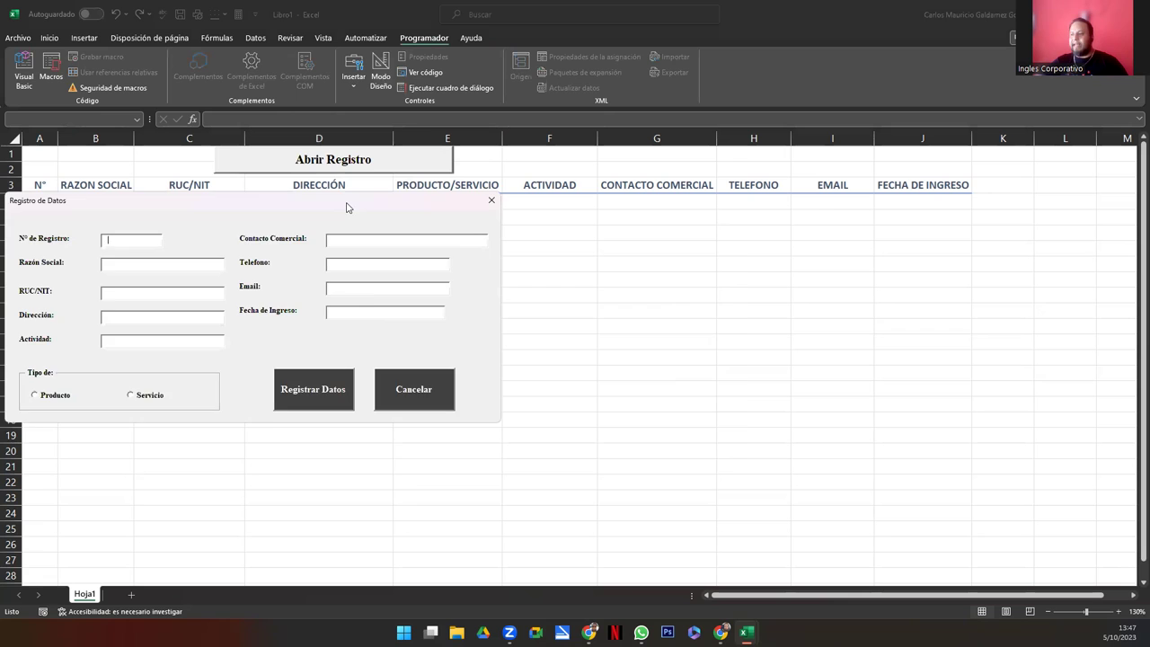
{"action": "left_click_drag", "start_coordinate": [347, 207], "coordinate": [590, 269]}
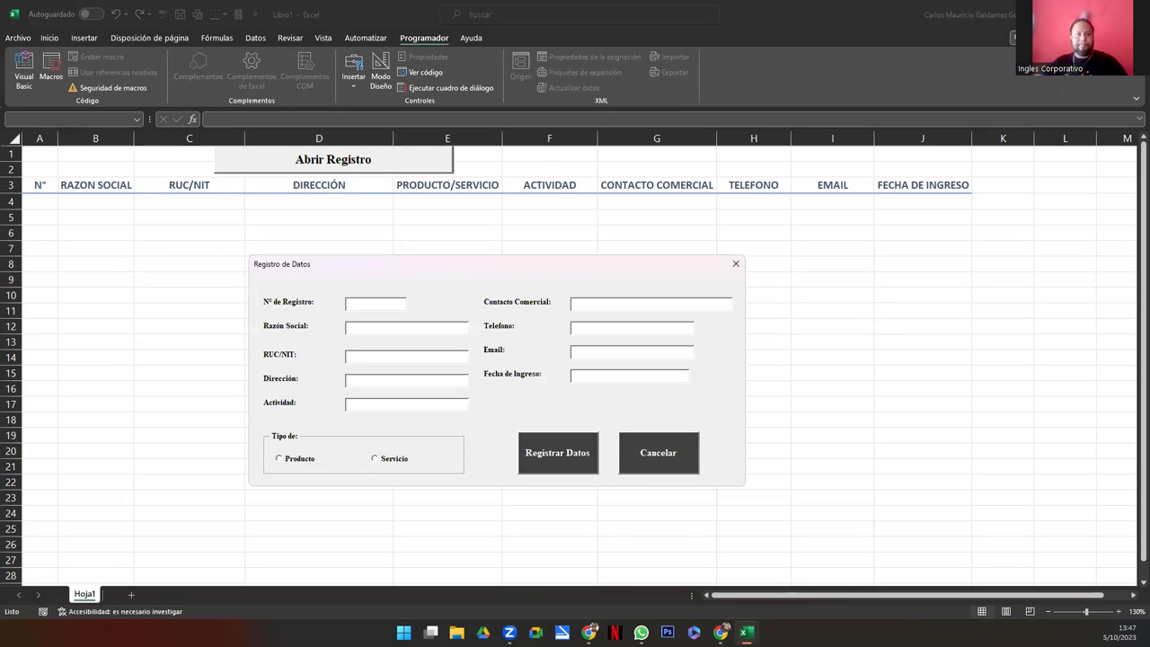
{"action": "left_click", "coordinate": [736, 263]}
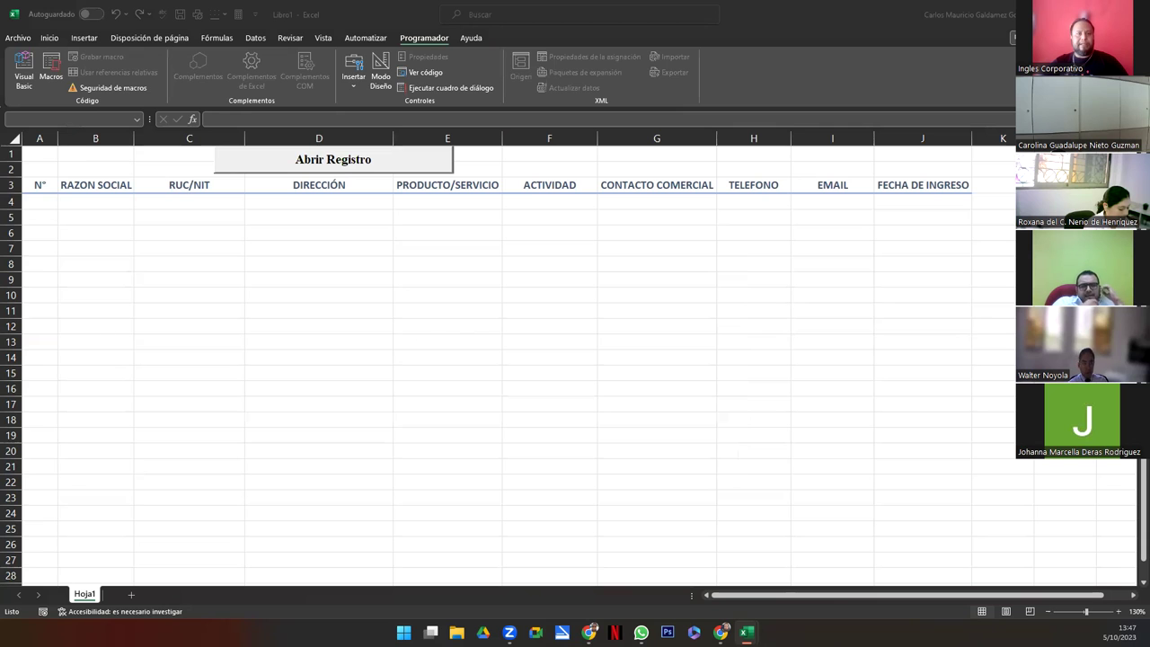
Step: Glance at the presentation slide about the form and return to the Excel sheet
{"action": "key", "text": "alt+Tab"}
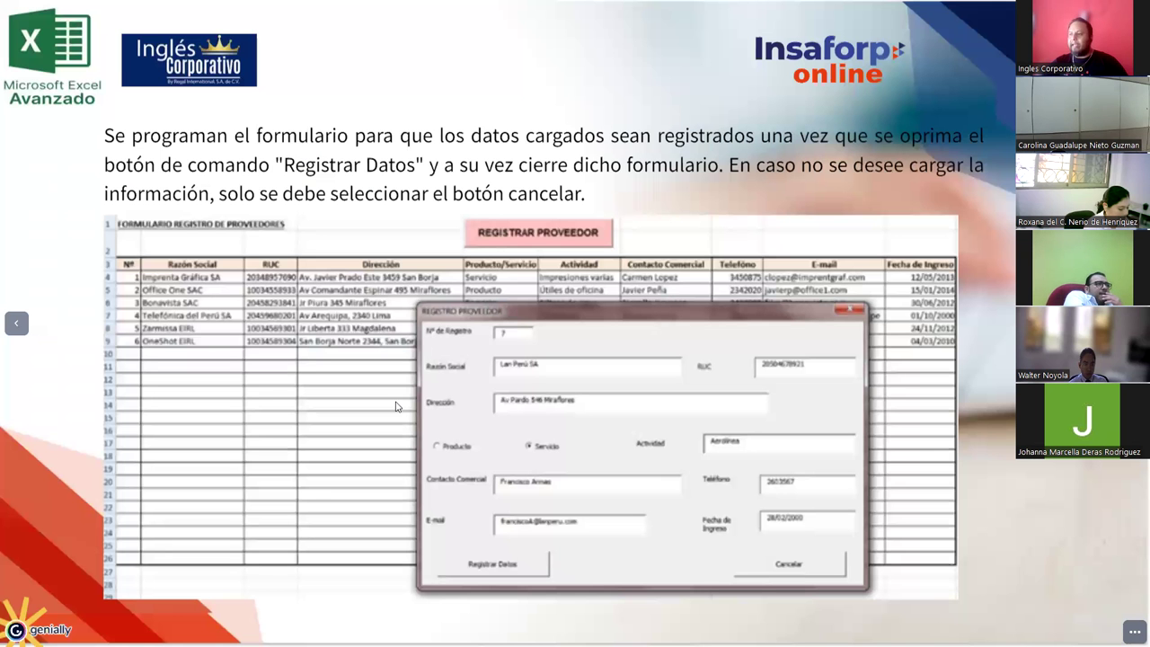
{"action": "key", "text": "alt+Tab"}
{"action": "left_click", "coordinate": [354, 301]}
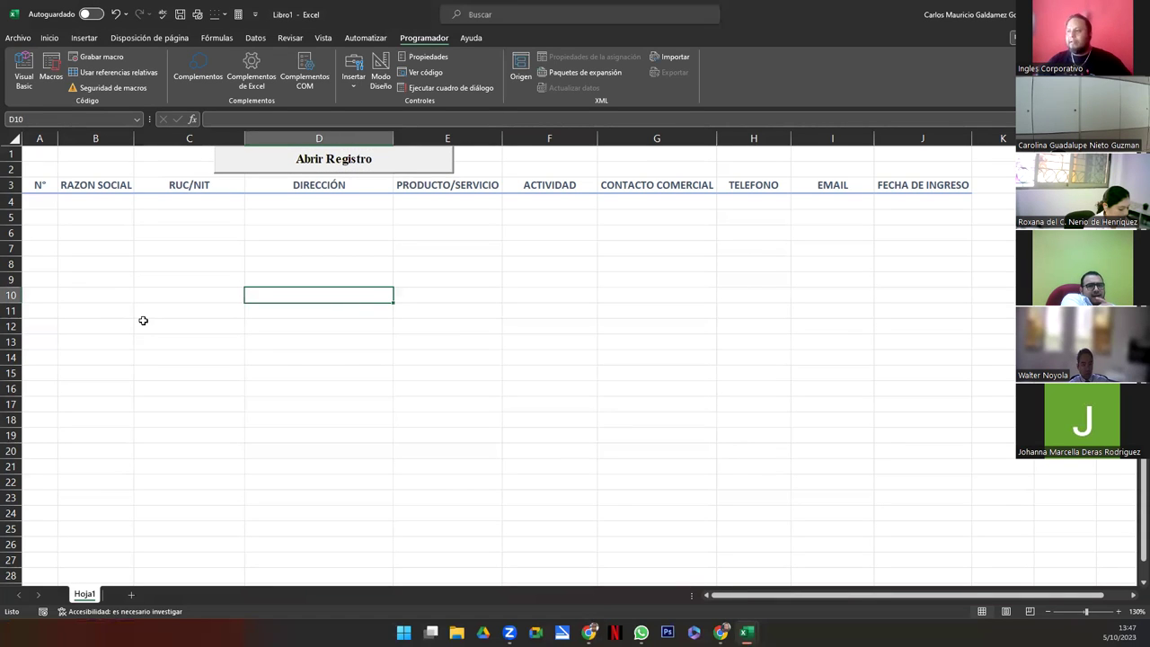
Step: Open and close the registration form once more, then turn design mode back on
{"action": "left_click", "coordinate": [290, 169]}
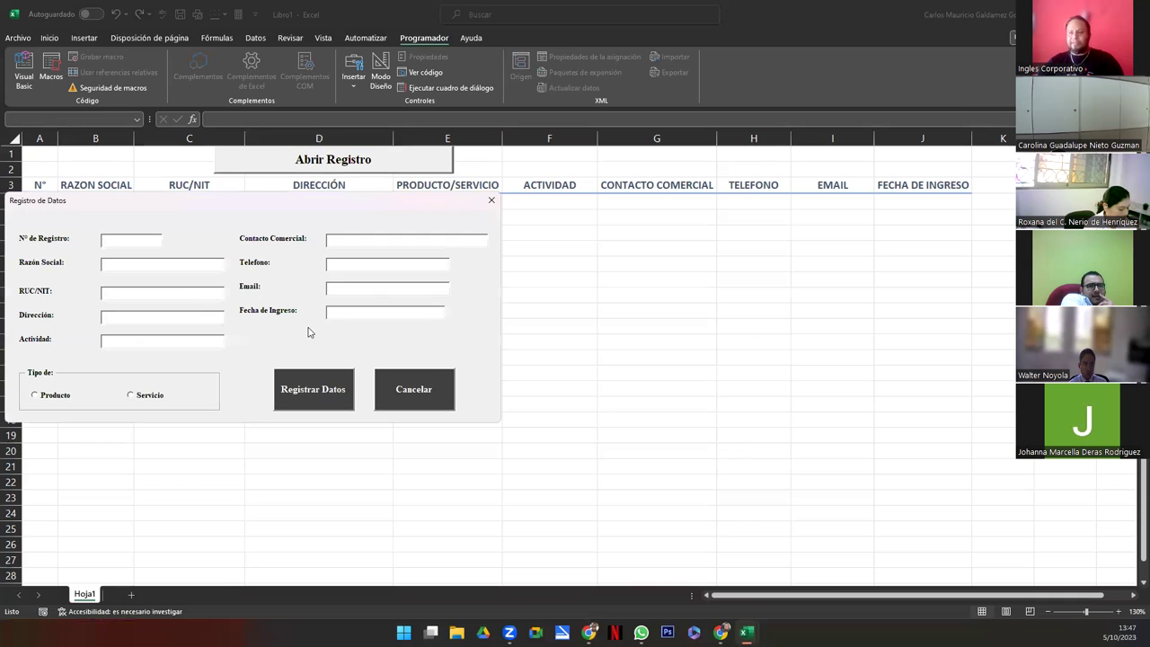
{"action": "left_click", "coordinate": [491, 199]}
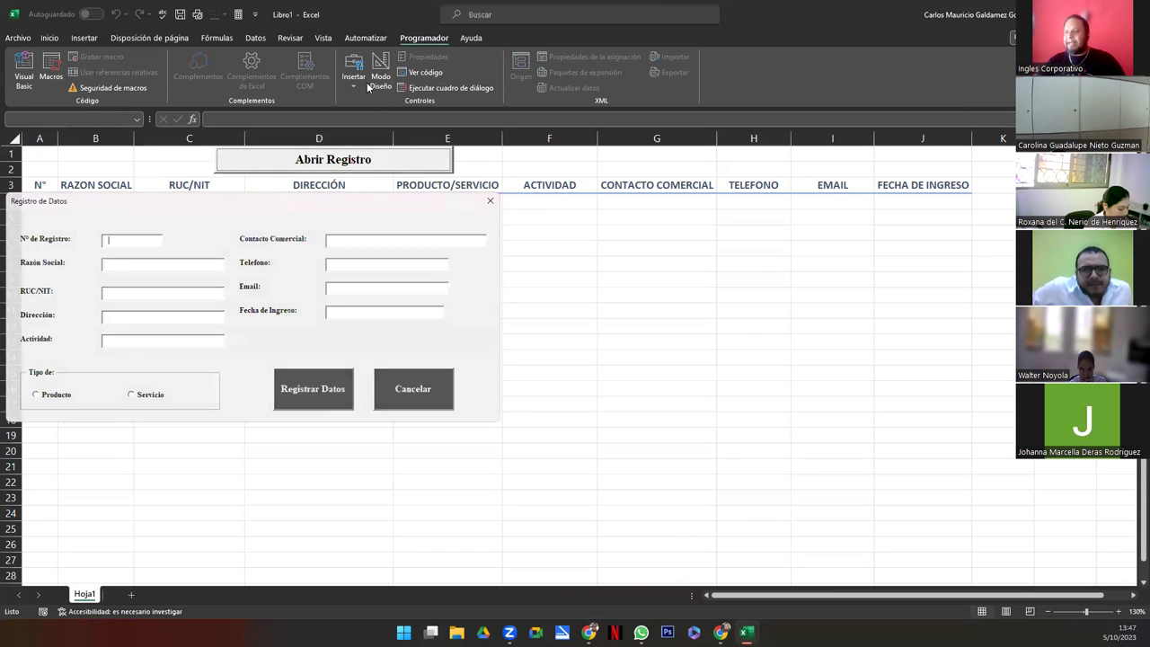
{"action": "left_click", "coordinate": [381, 76]}
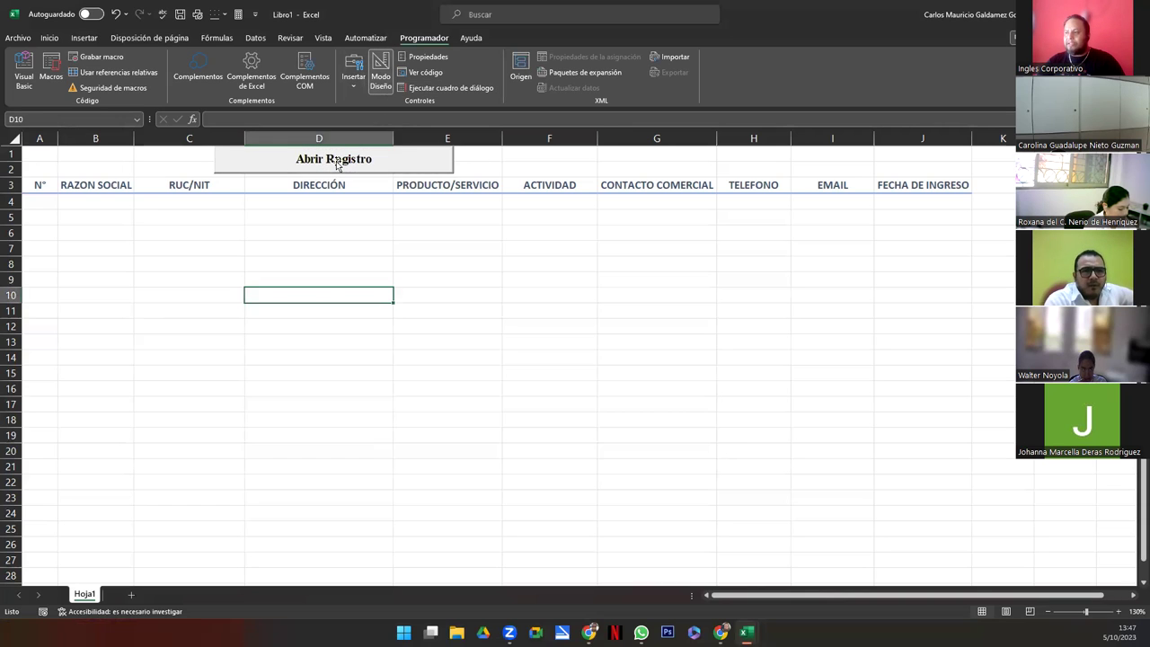
Step: Open the Abrir Registro button's code with Ver código and select the frmRegistro.Show line
{"action": "left_click", "coordinate": [334, 160]}
{"action": "right_click", "coordinate": [336, 160]}
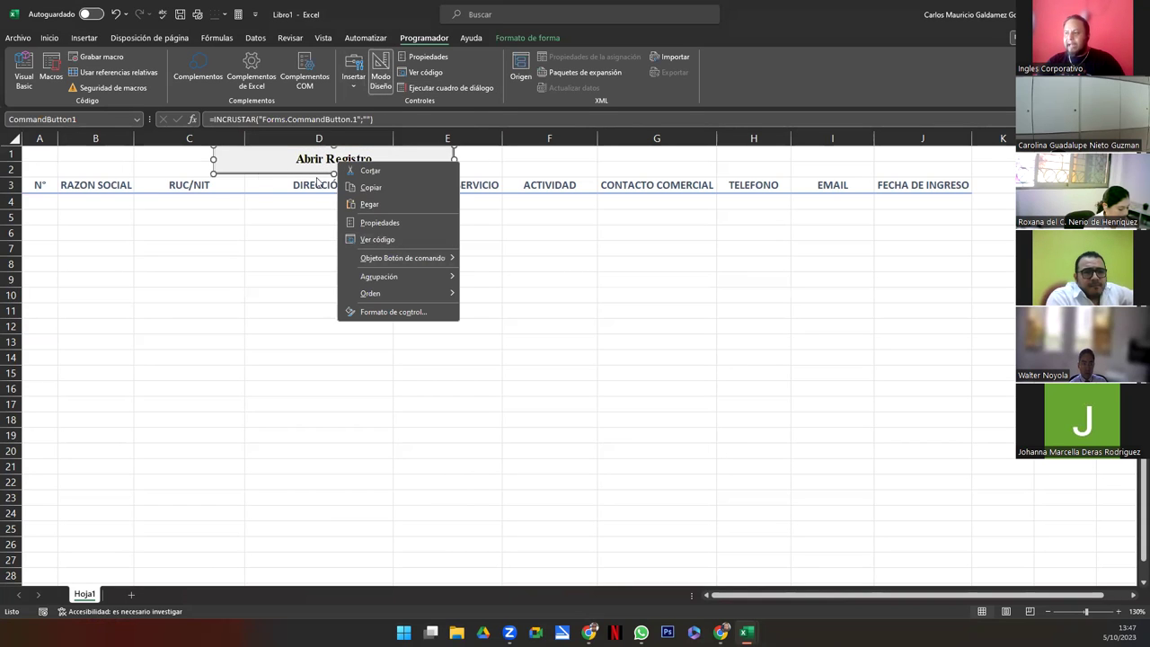
{"action": "left_click", "coordinate": [387, 240]}
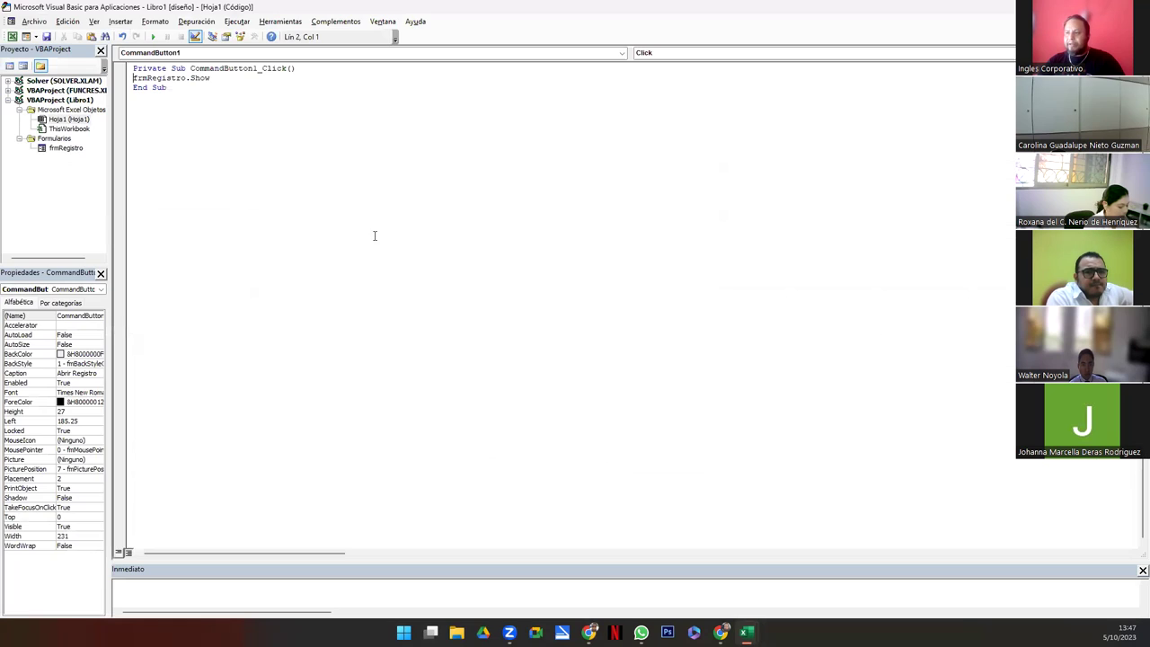
{"action": "left_click", "coordinate": [126, 78]}
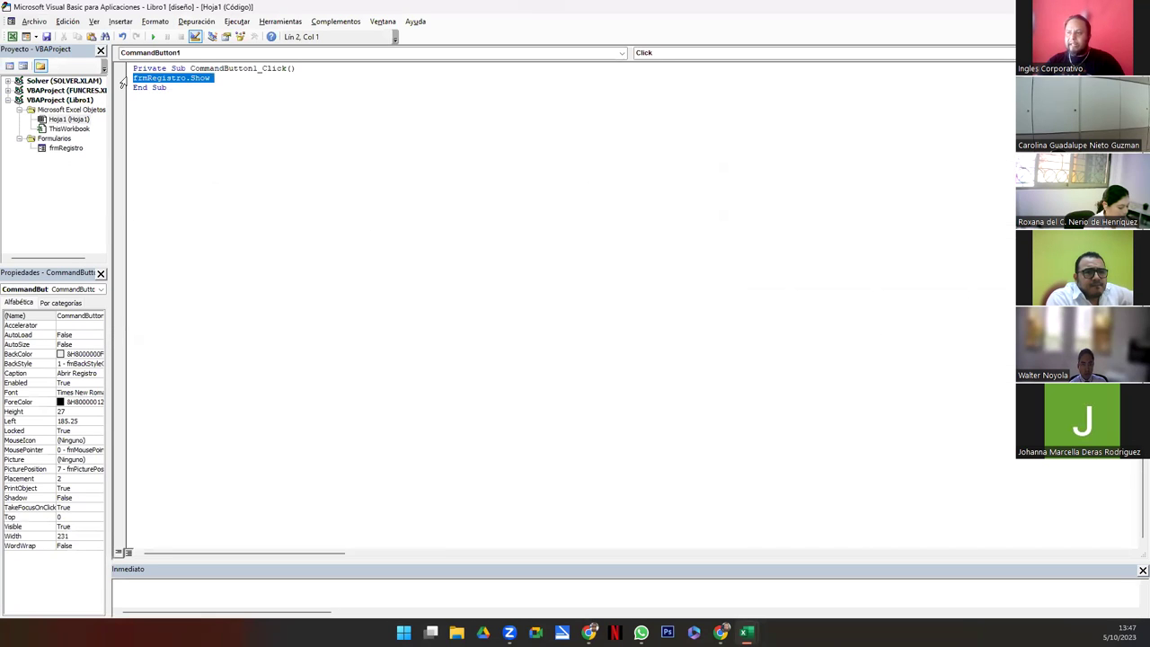
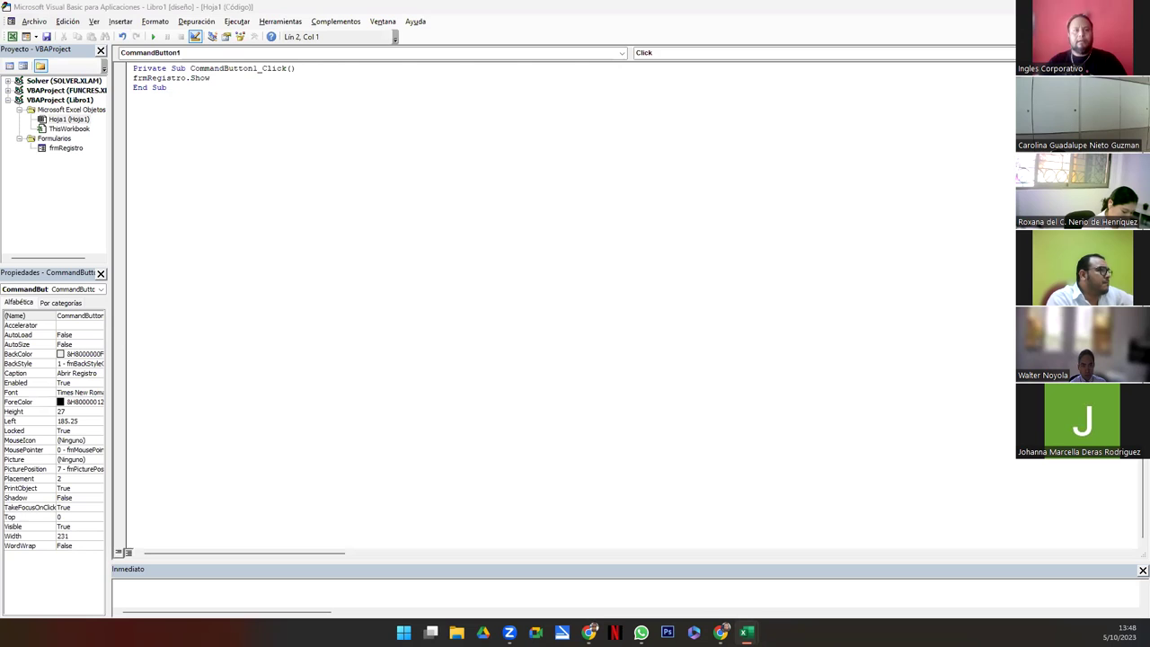
Step: Leave the CommandButton1 code, return to the Excel sheet and select the row-3 header cells
{"action": "key", "text": "F5"}
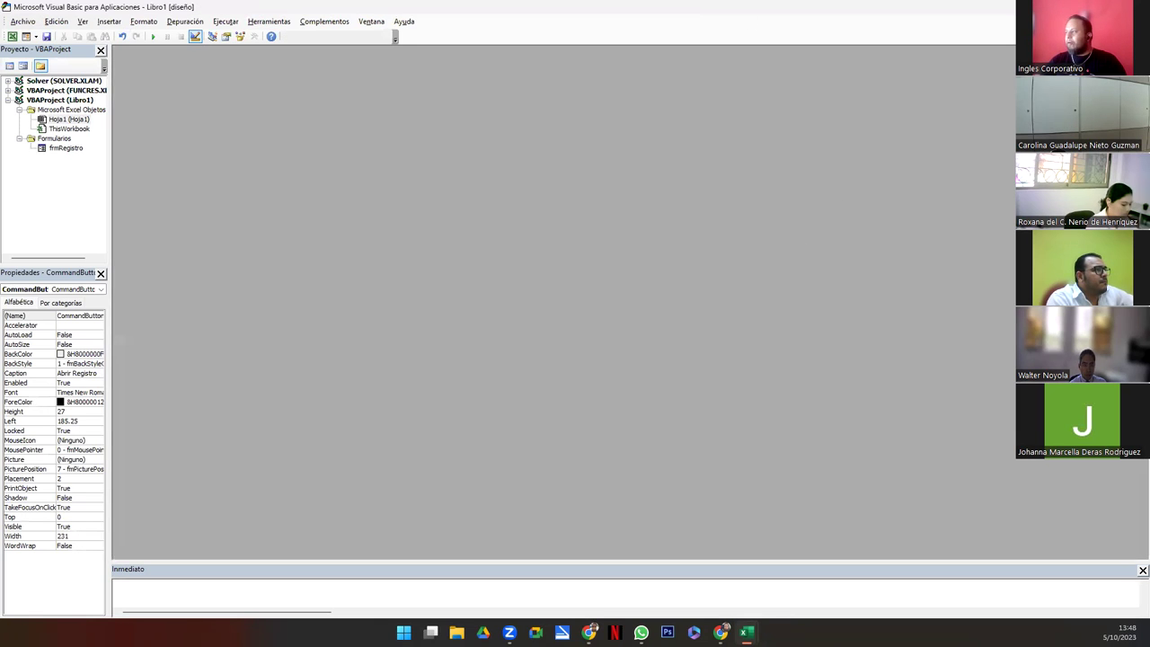
{"action": "key", "text": "alt+F11"}
{"action": "left_click", "coordinate": [271, 260]}
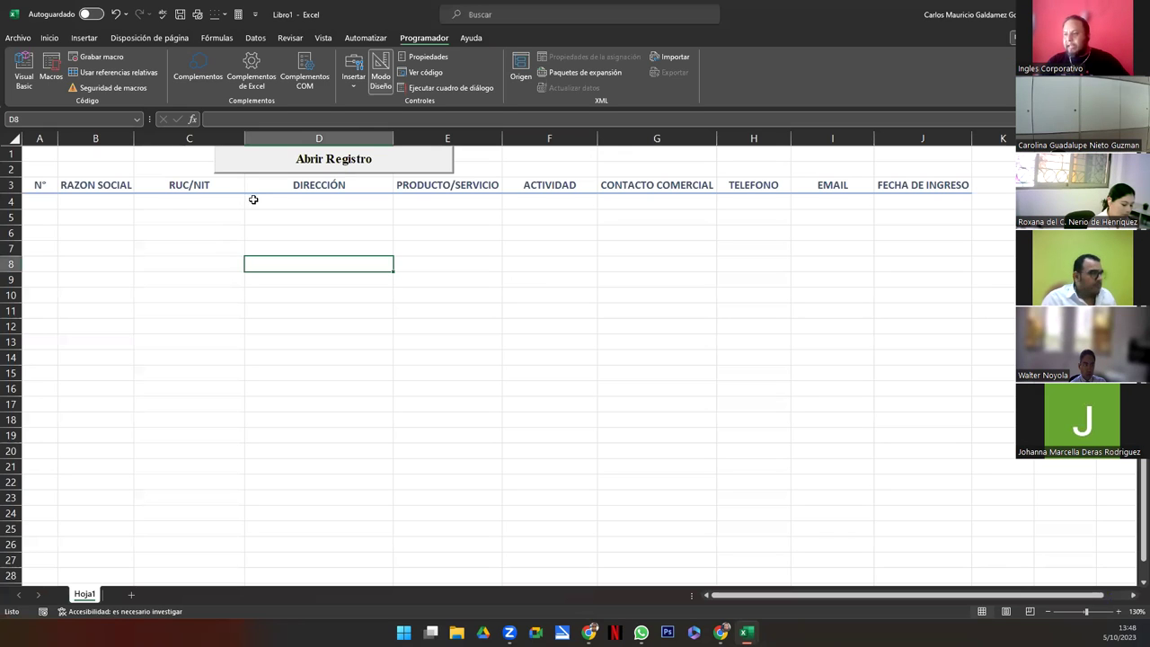
{"action": "left_click", "coordinate": [253, 200]}
{"action": "left_click_drag", "start_coordinate": [36, 186], "coordinate": [917, 186]}
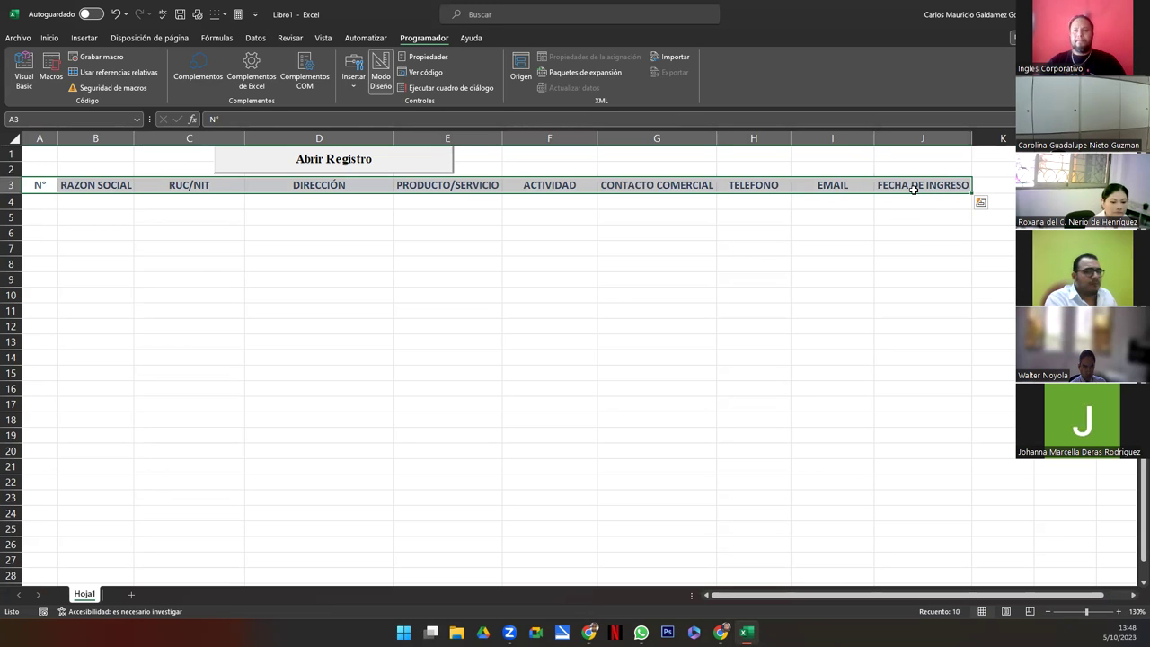
Step: Widen column B to 15.00 and give header rows A3:J4 all borders
{"action": "left_click", "coordinate": [49, 37]}
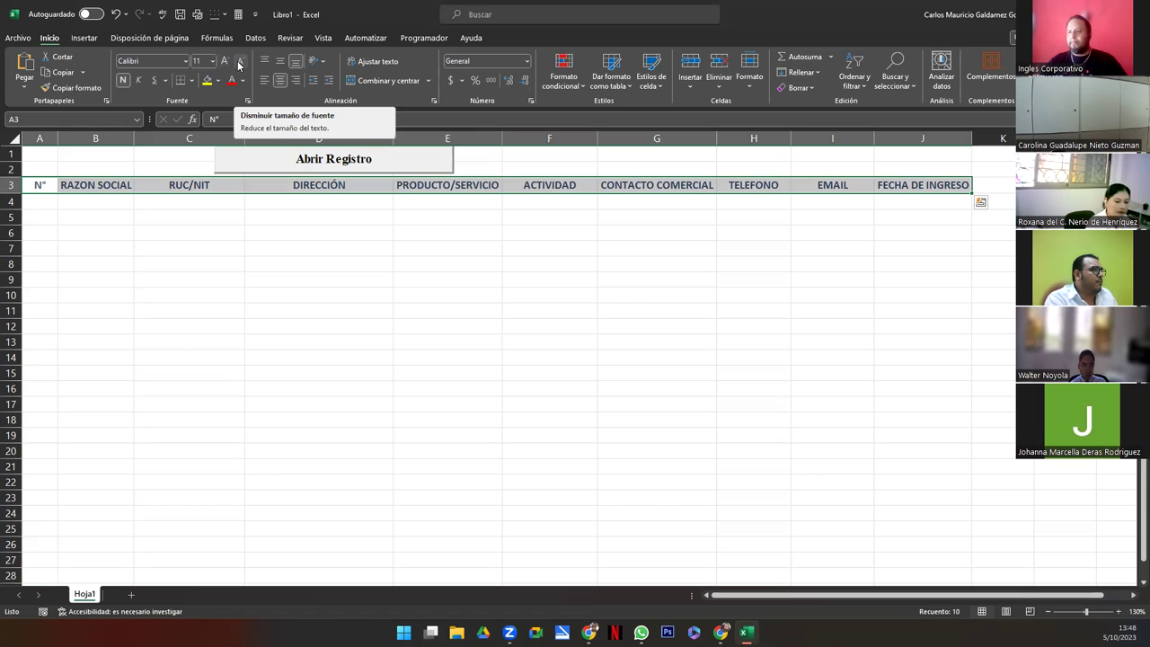
{"action": "left_click_drag", "start_coordinate": [133, 138], "coordinate": [145, 142]}
{"action": "left_click", "coordinate": [110, 280]}
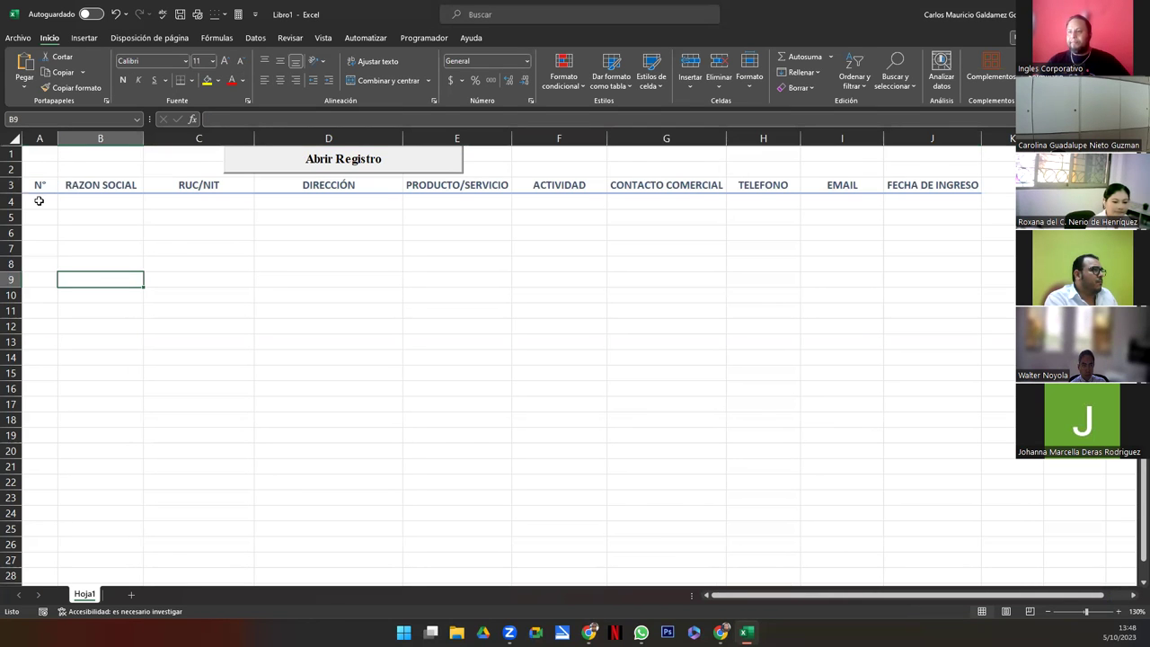
{"action": "left_click_drag", "start_coordinate": [36, 185], "coordinate": [953, 201]}
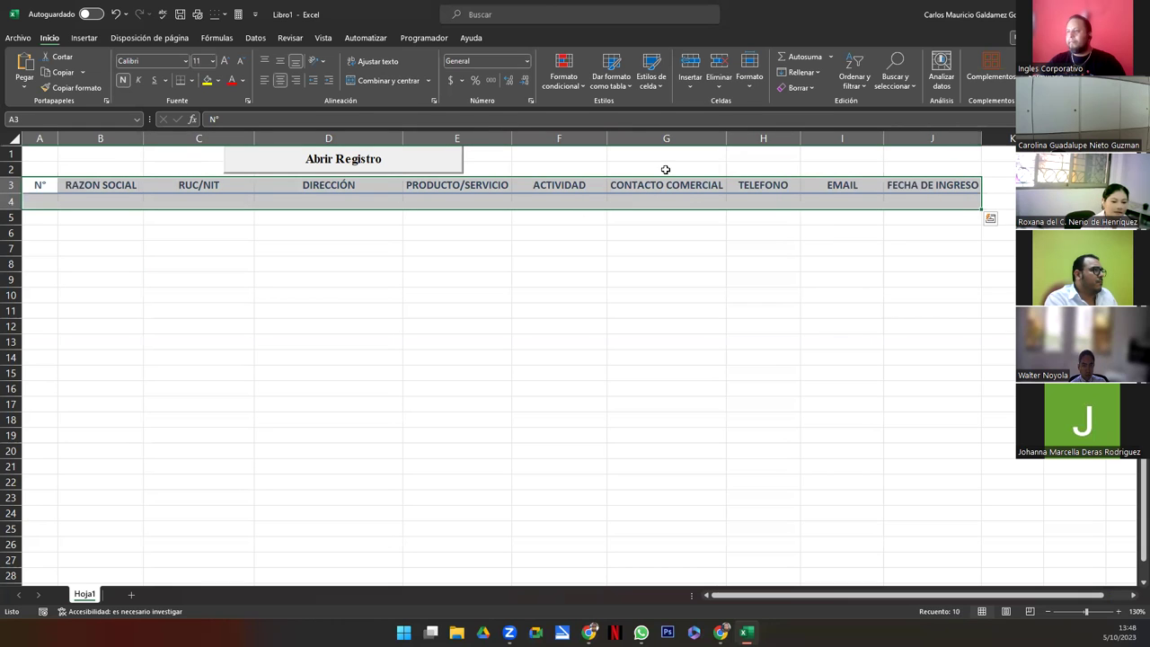
{"action": "left_click", "coordinate": [192, 80]}
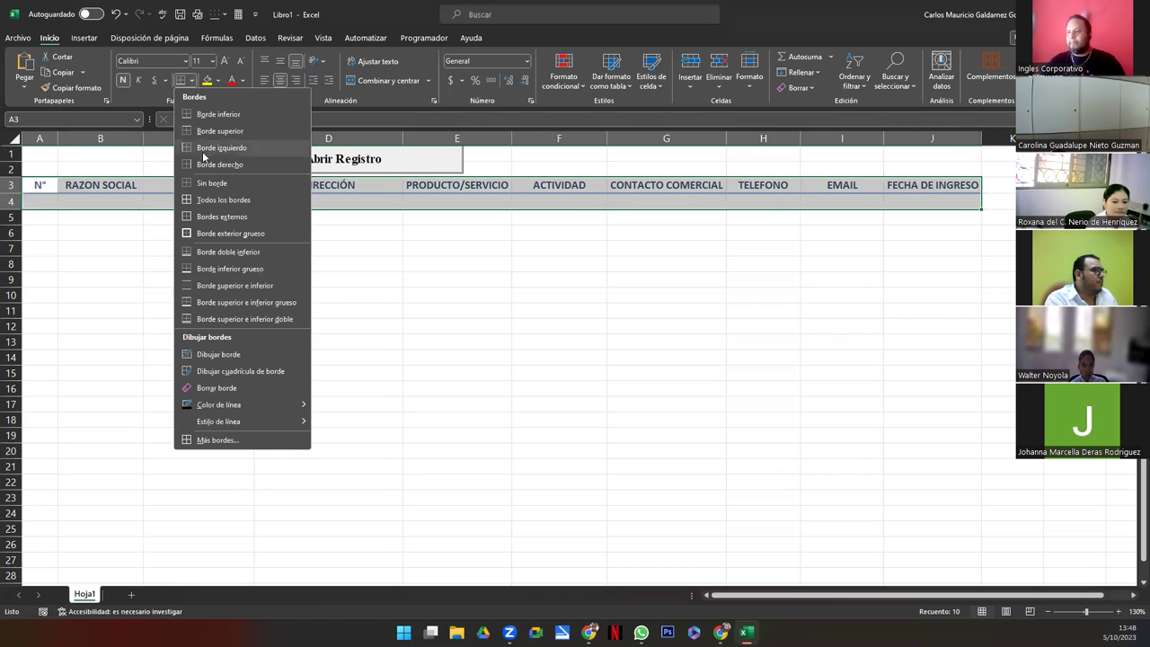
{"action": "left_click", "coordinate": [216, 199]}
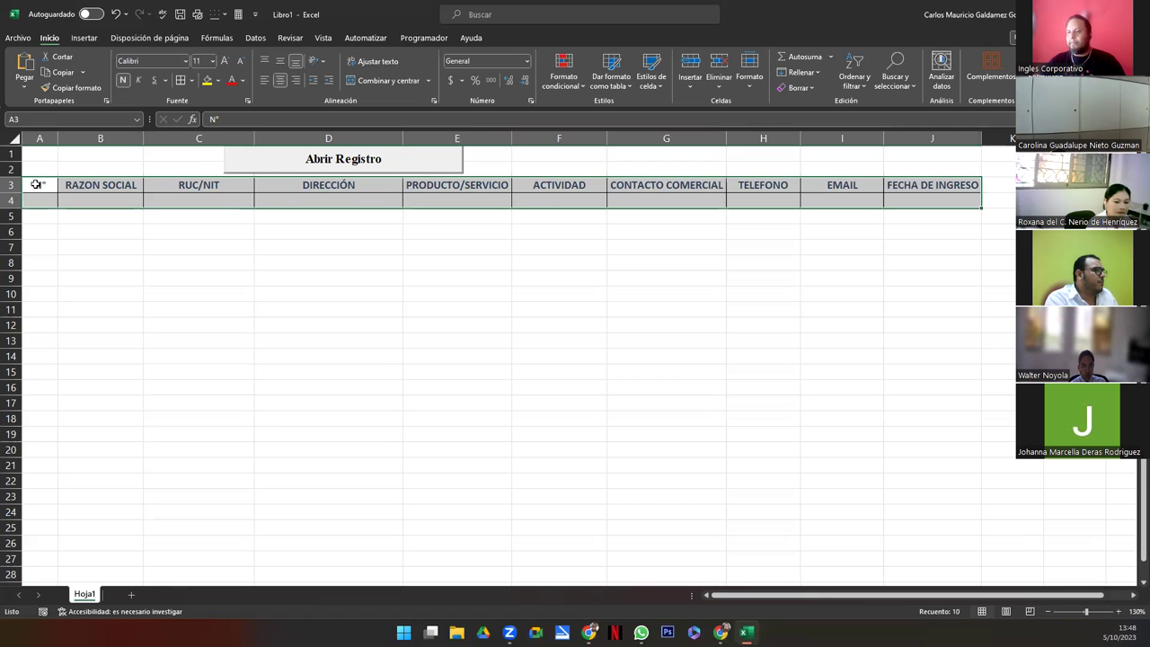
{"action": "left_click", "coordinate": [67, 241]}
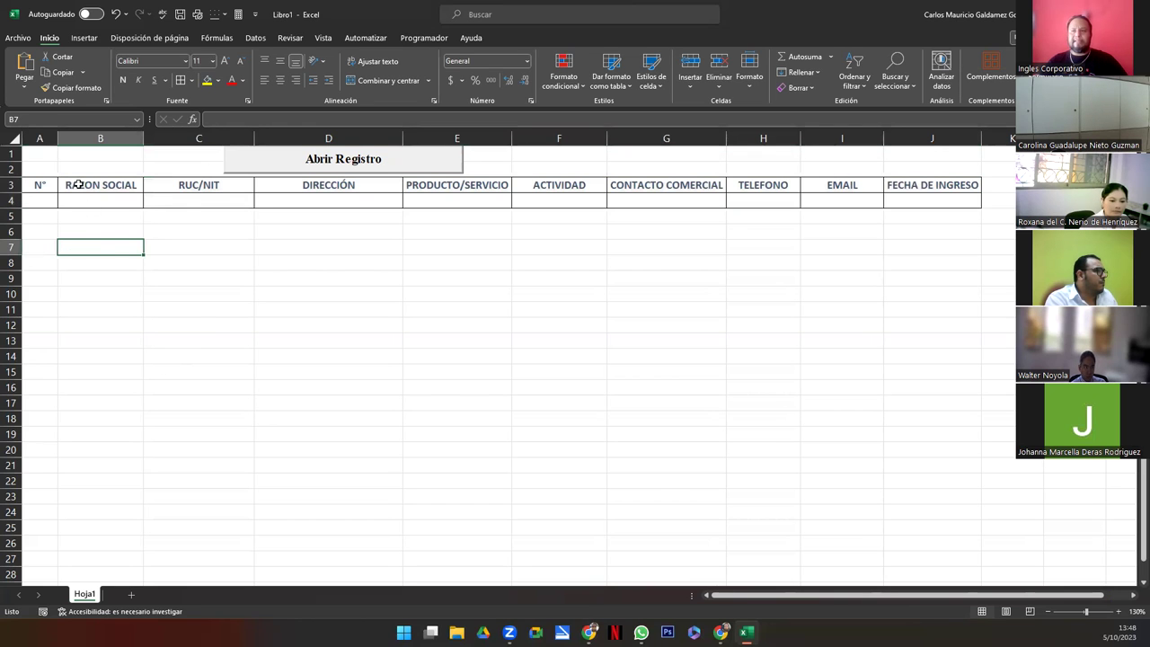
Step: Reselect A3:J4, check the Abrir Registro button, then return to the lesson presentation
{"action": "left_click", "coordinate": [50, 187]}
{"action": "left_click_drag", "start_coordinate": [53, 186], "coordinate": [899, 200]}
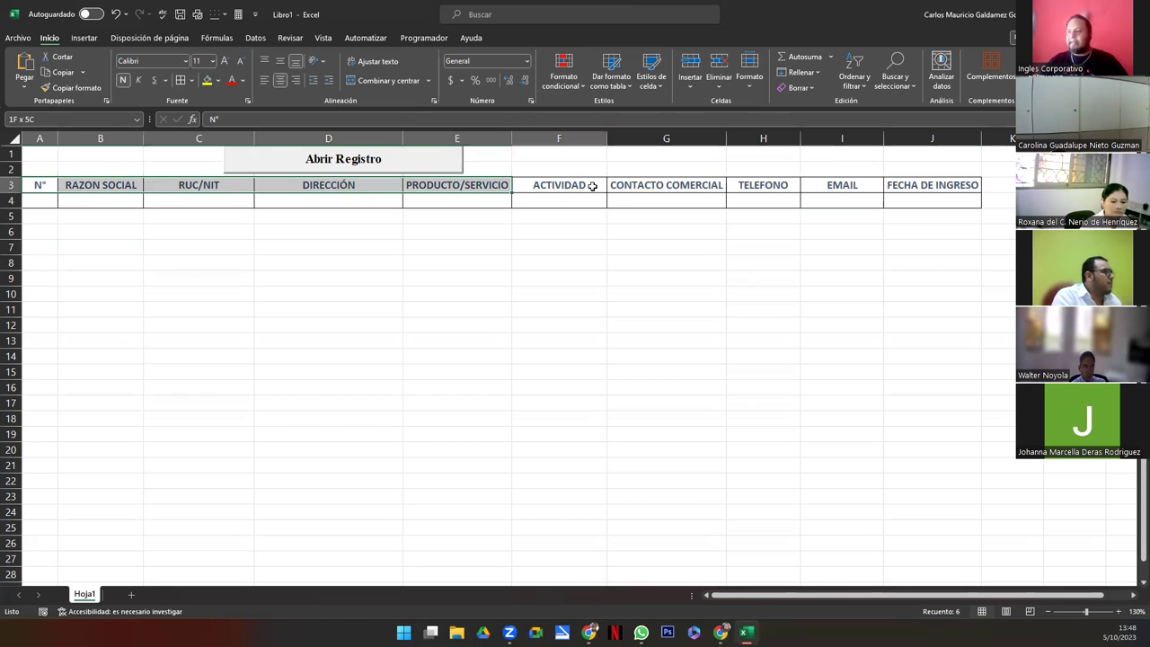
{"action": "left_click", "coordinate": [435, 163]}
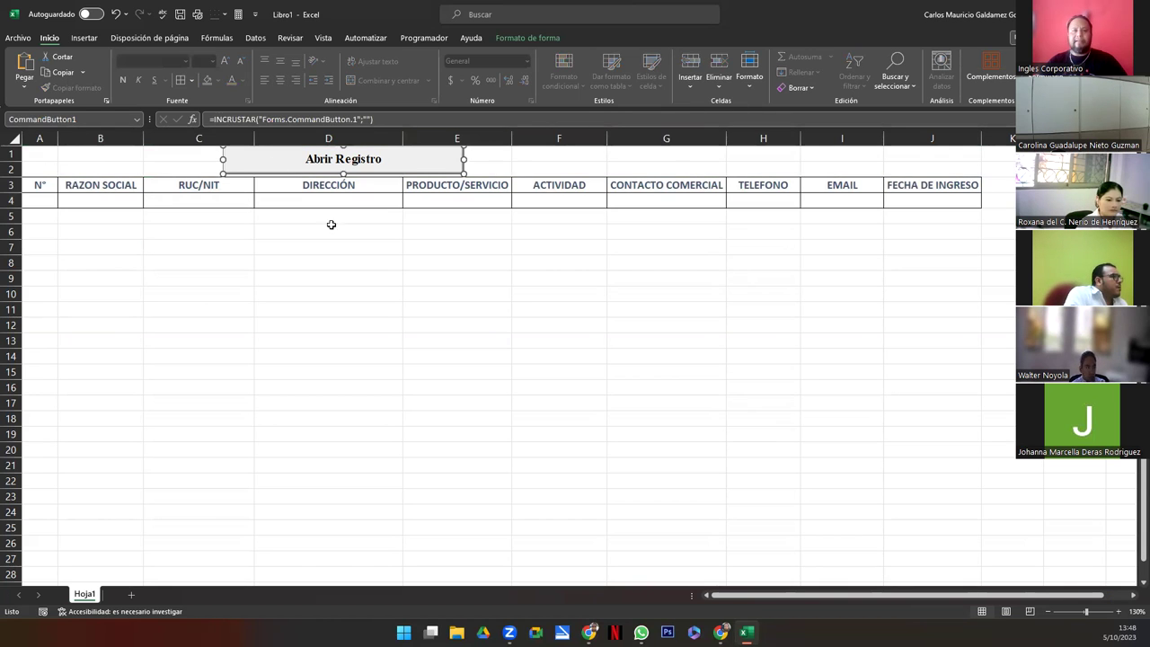
{"action": "left_click", "coordinate": [416, 289]}
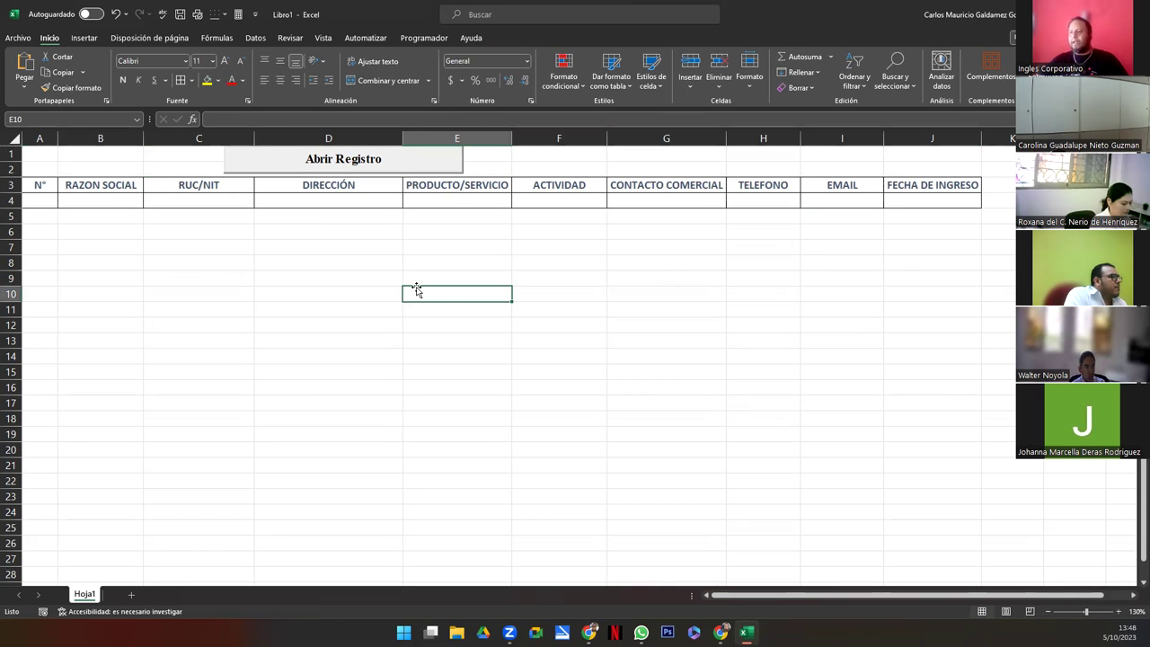
{"action": "key", "text": "alt+F11"}
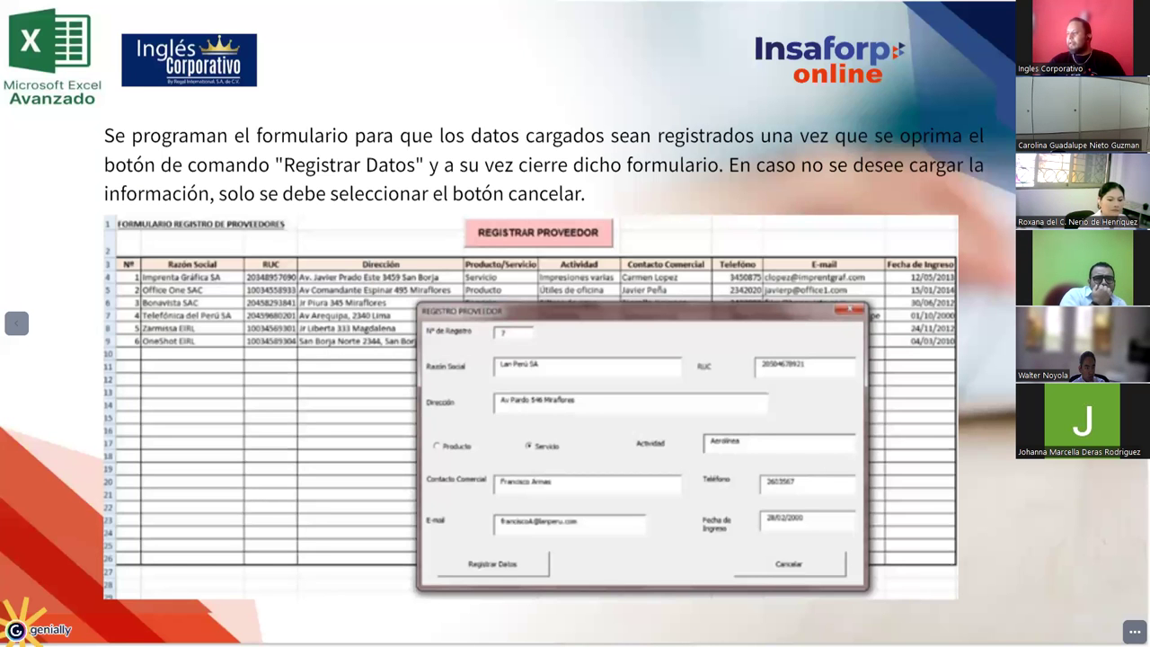
Step: Advance to the REGISTRAR PROVEEDOR code slide and open the Abrir Registro button's click code
{"action": "key", "text": "Right"}
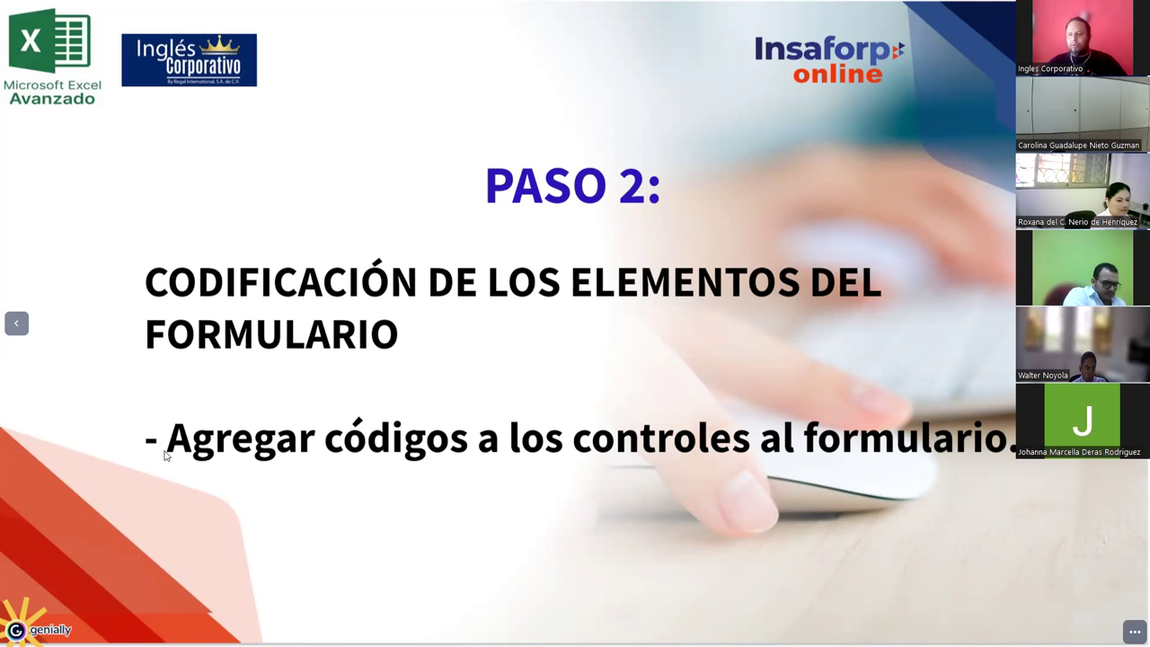
{"action": "key", "text": "alt+Tab"}
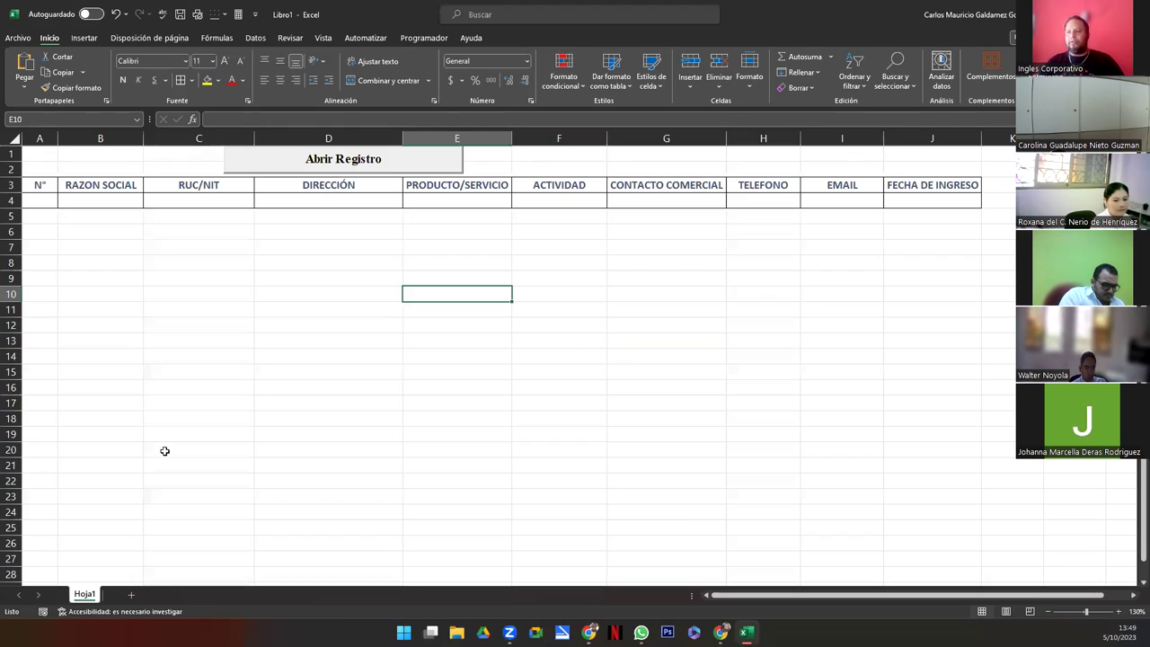
{"action": "key", "text": "alt+Tab"}
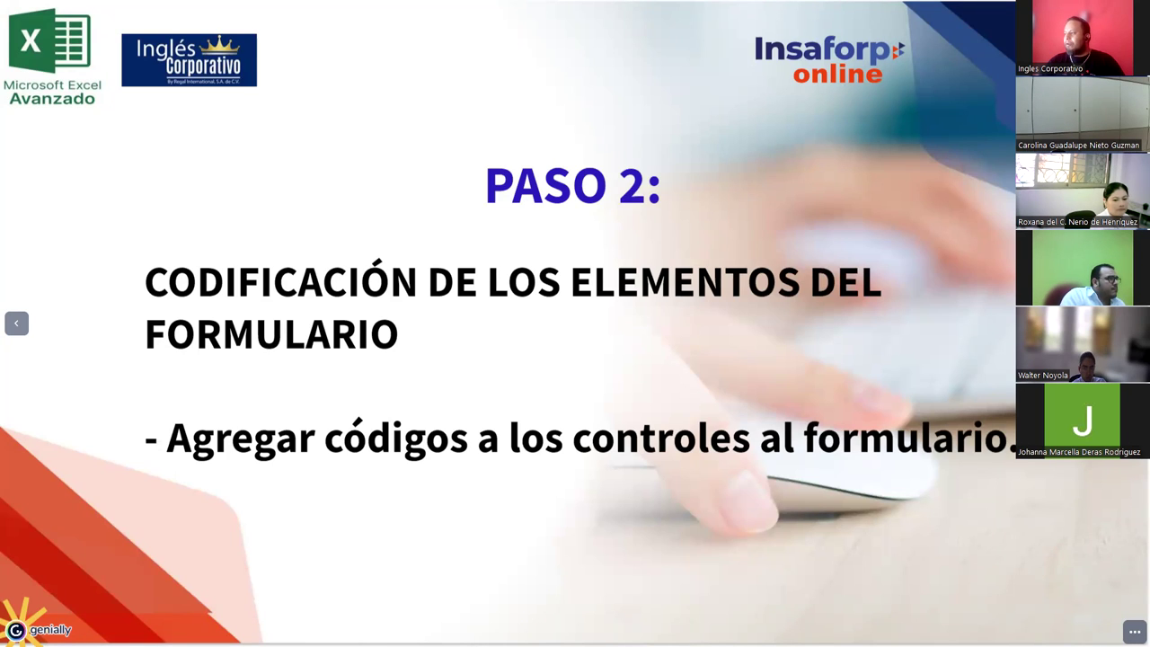
{"action": "key", "text": "Right"}
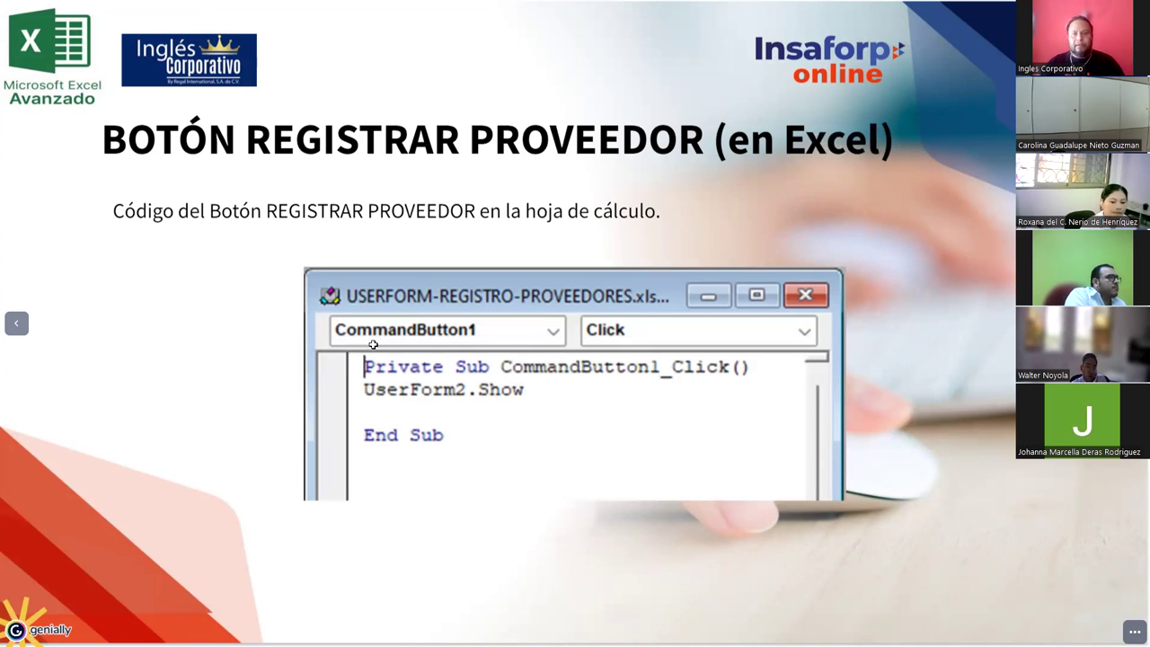
{"action": "key", "text": "alt+Tab"}
{"action": "double_click", "coordinate": [398, 165]}
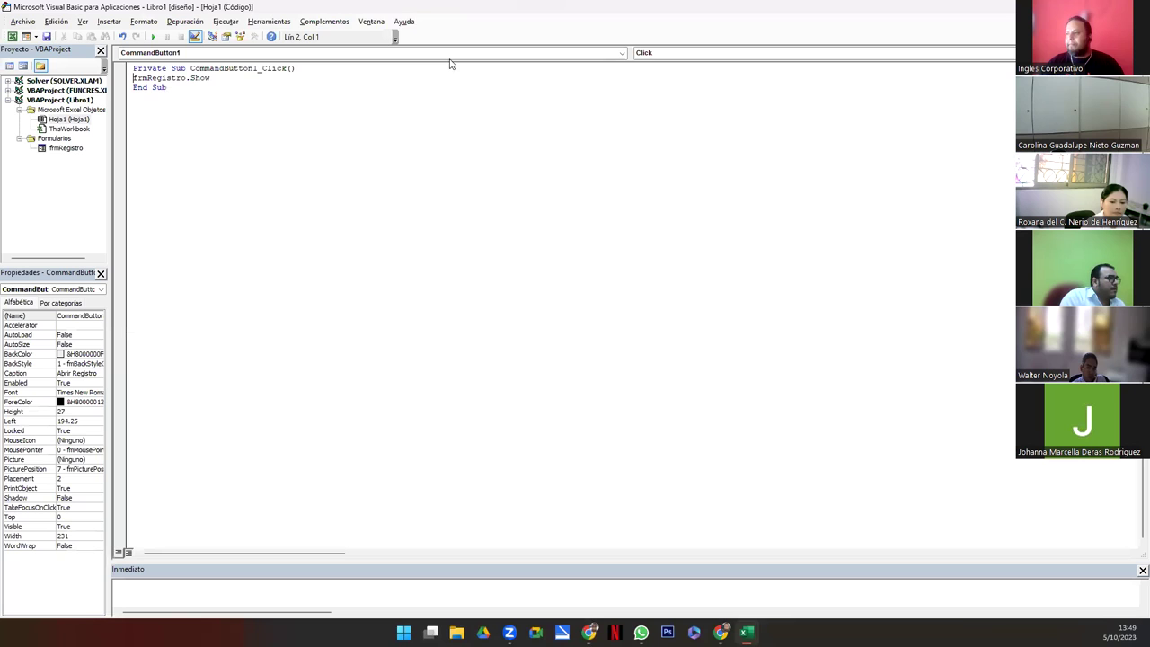
Step: Advance the presentation to the BOTÓN REGISTRAR DATOS slide
{"action": "double_click", "coordinate": [176, 78]}
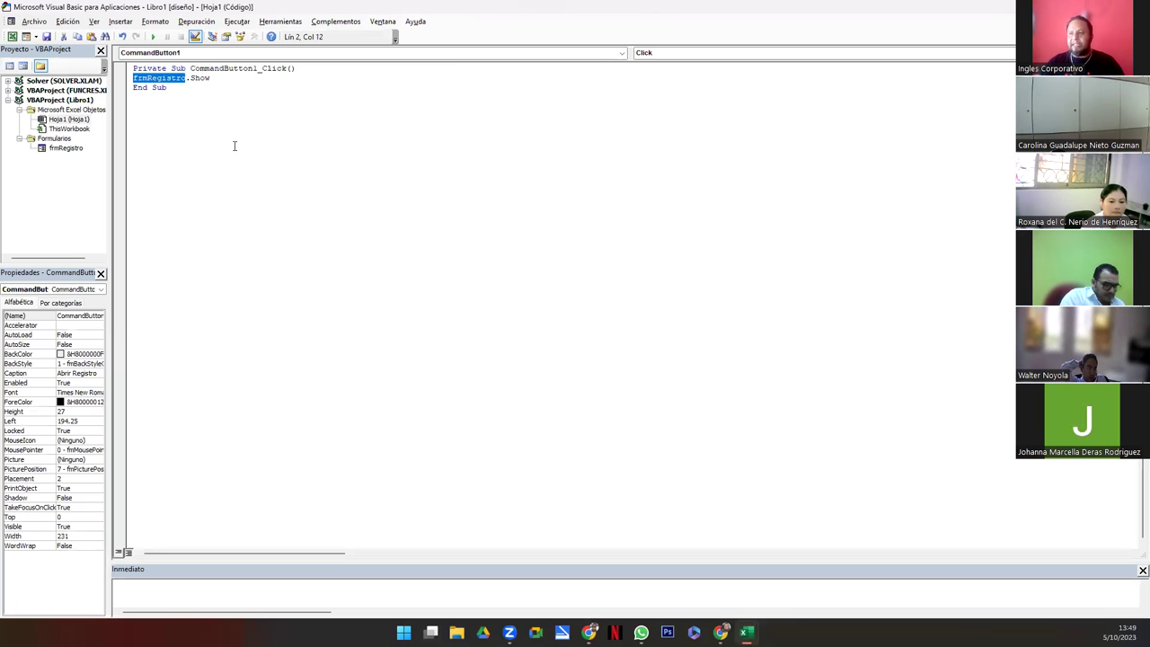
{"action": "key", "text": "alt+F11"}
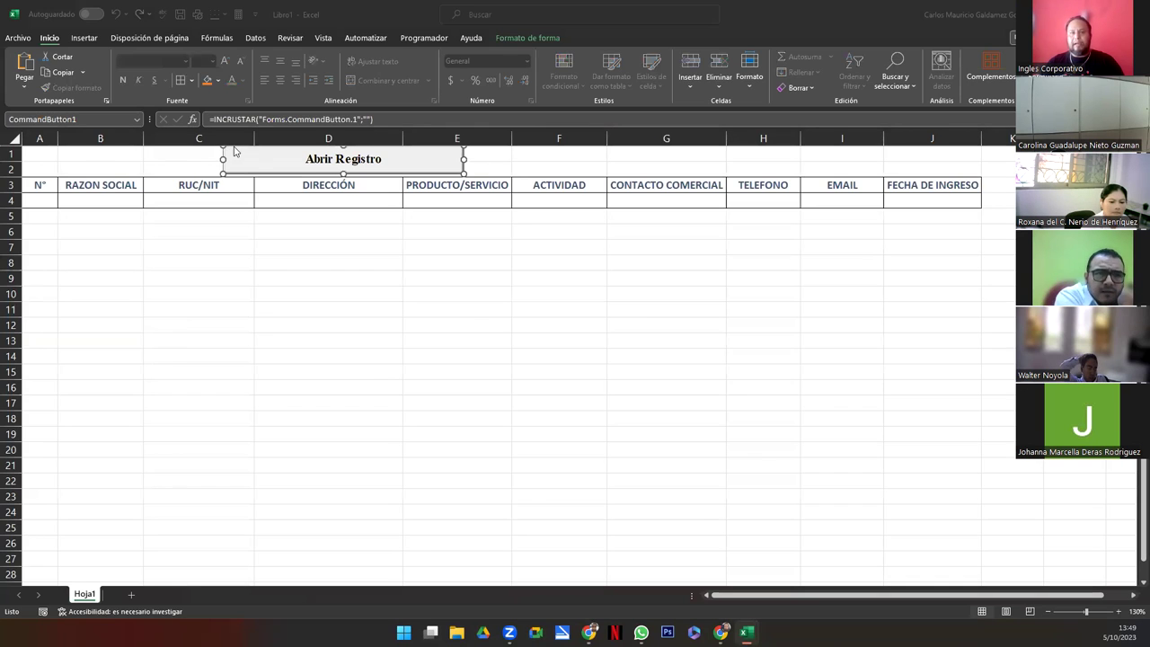
{"action": "key", "text": "alt+Tab"}
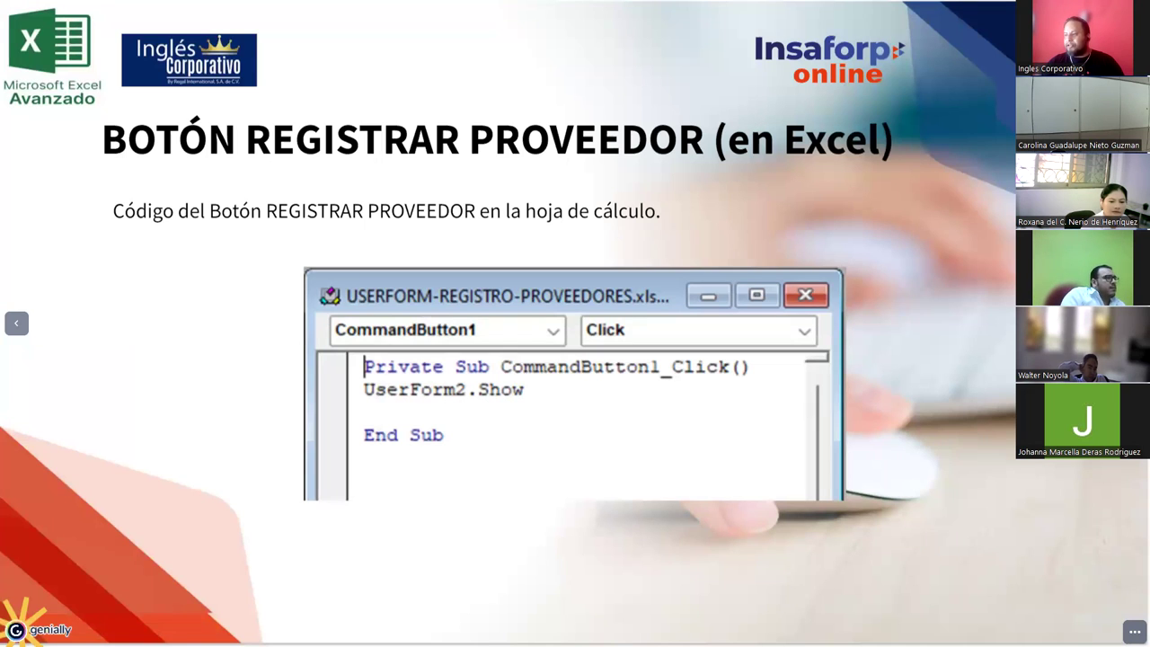
{"action": "key", "text": "Right"}
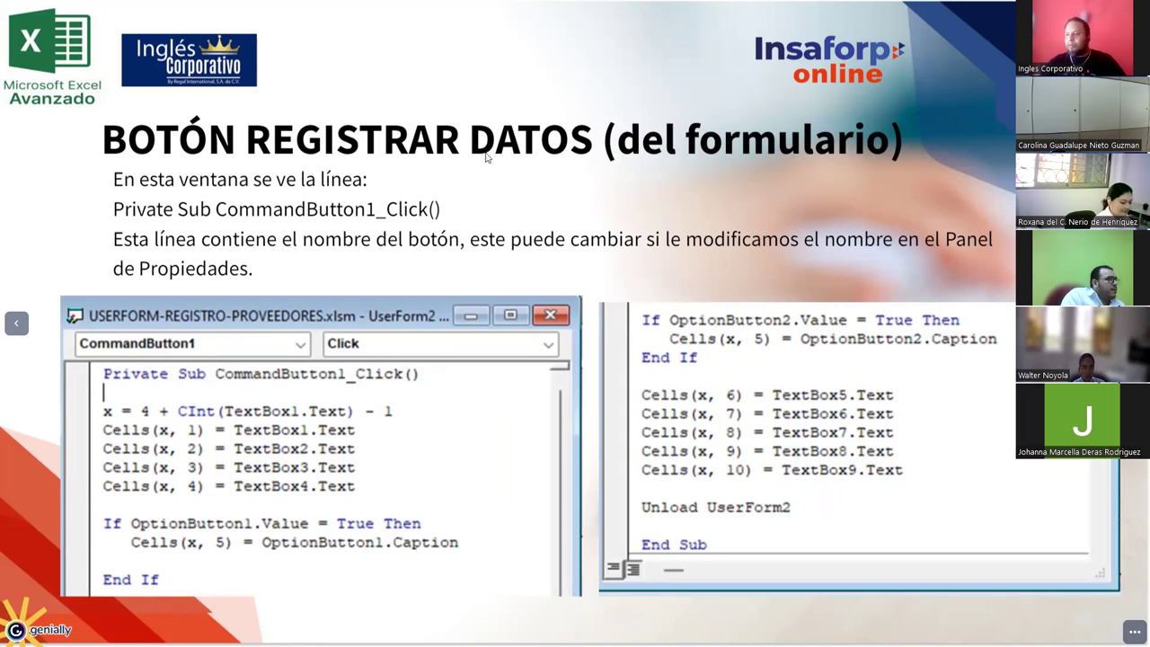
{"action": "left_click_drag", "start_coordinate": [245, 143], "coordinate": [600, 153]}
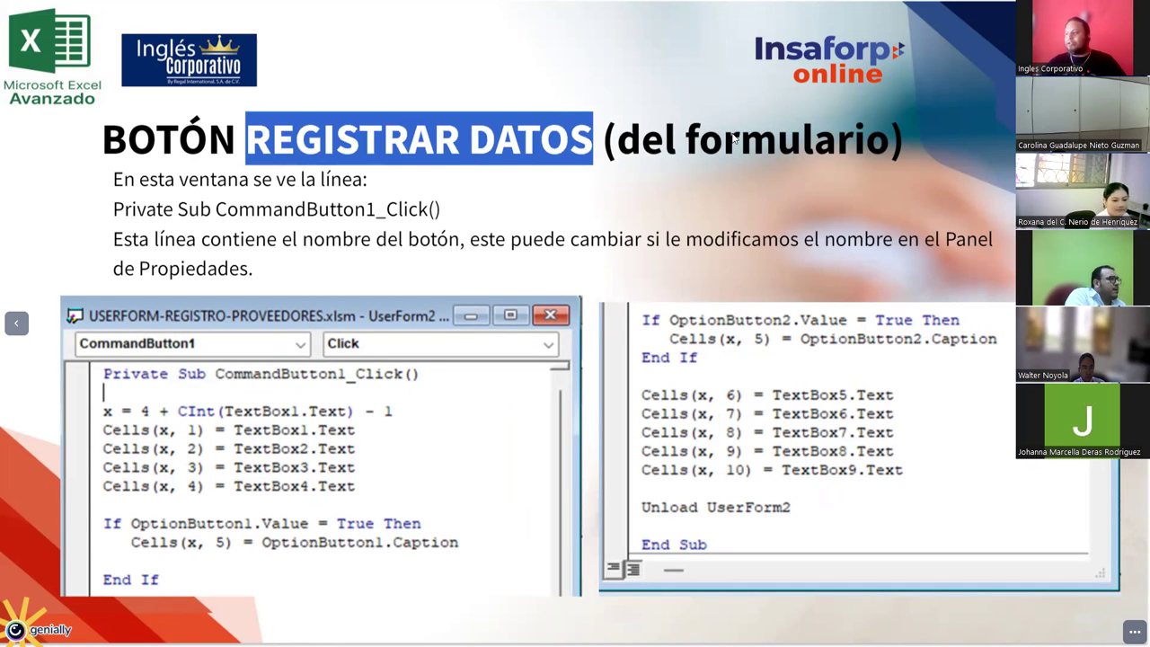
{"action": "left_click", "coordinate": [758, 160]}
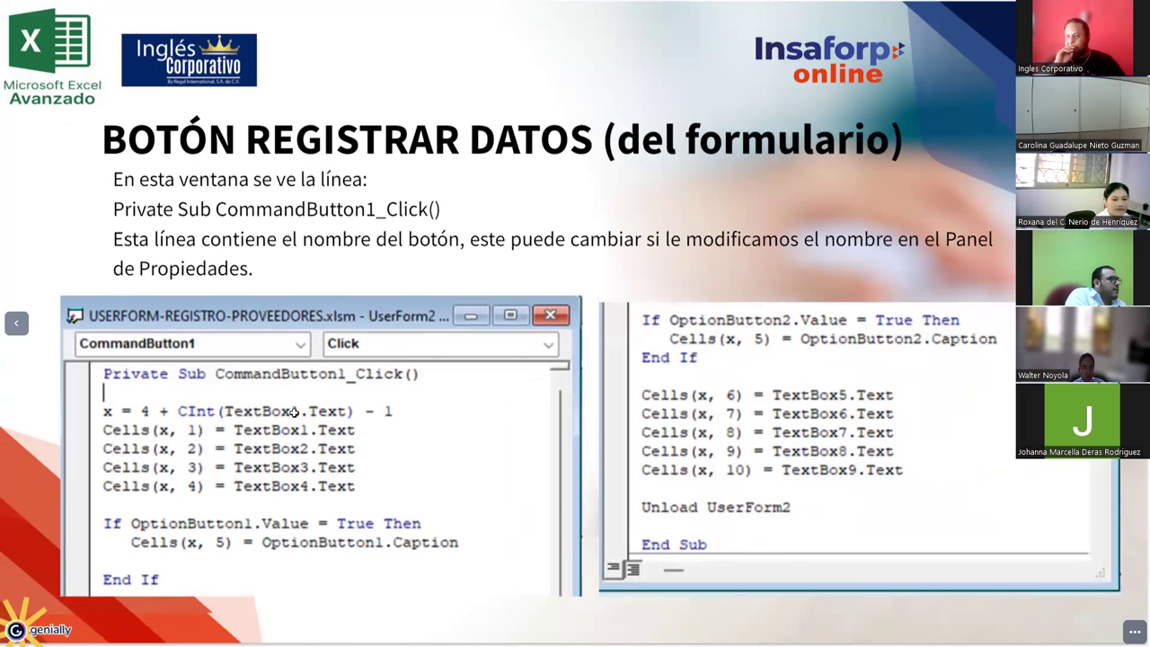
Step: Reopen the Abrir Registro click code and restore the VBA editor to a smaller window
{"action": "key", "text": "alt+Tab"}
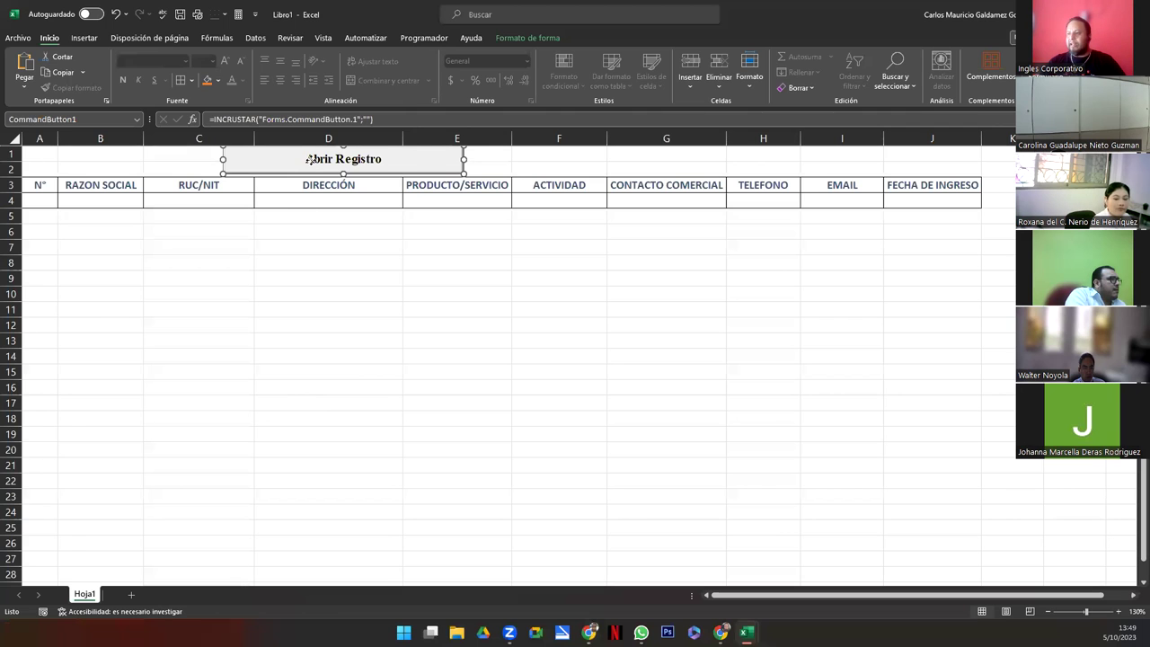
{"action": "double_click", "coordinate": [308, 159]}
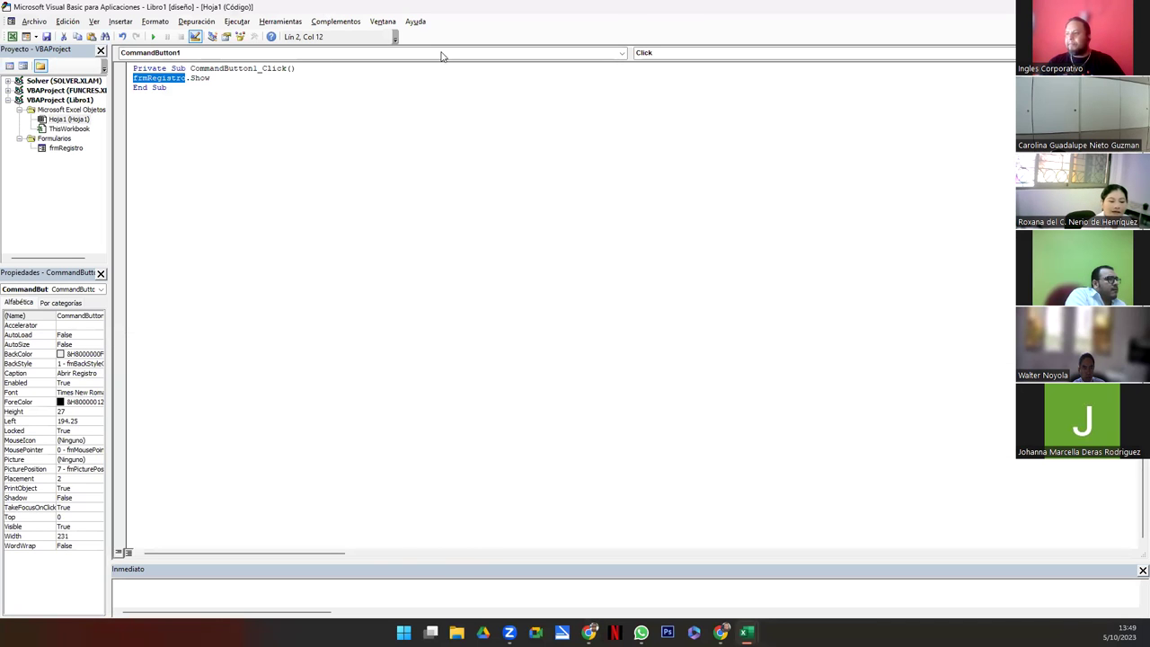
{"action": "left_click", "coordinate": [993, 7]}
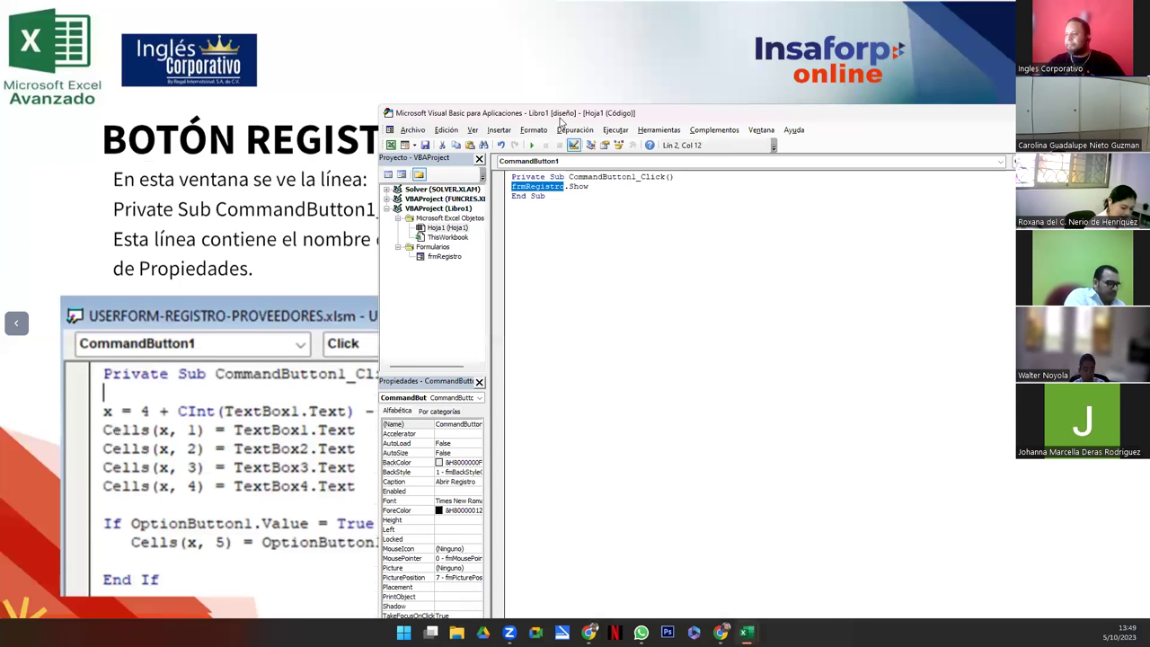
Step: Open the click code of the frmRegistro form's Registrar Datos button
{"action": "left_click_drag", "start_coordinate": [561, 120], "coordinate": [732, 67]}
{"action": "double_click", "coordinate": [614, 205]}
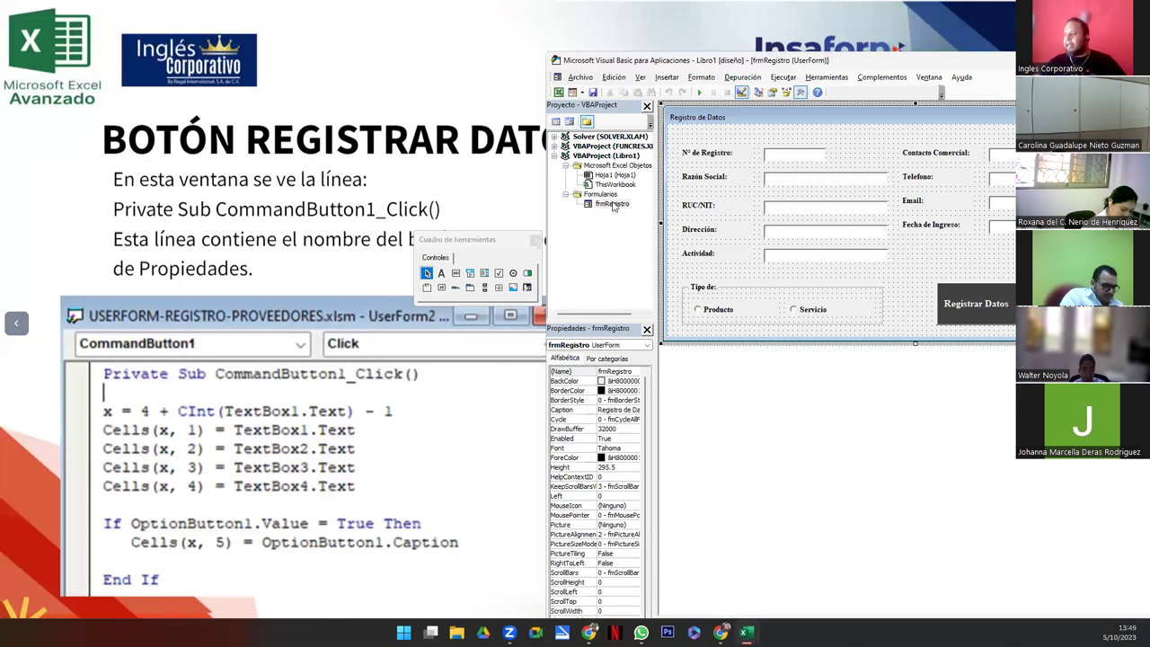
{"action": "left_click", "coordinate": [960, 307]}
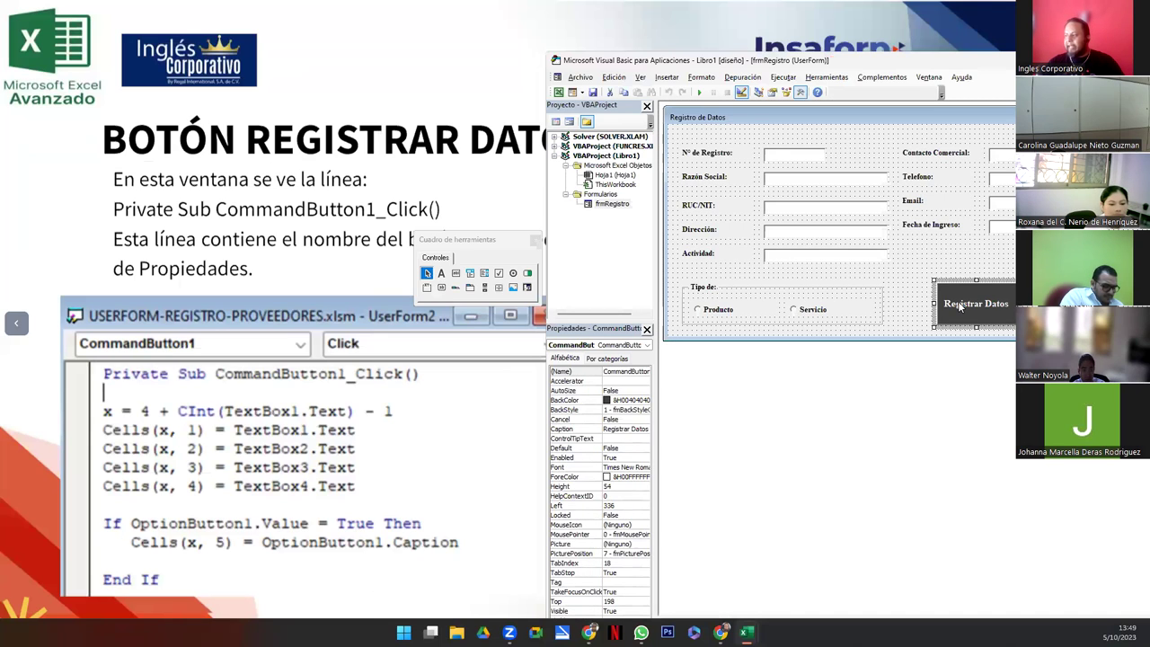
{"action": "double_click", "coordinate": [960, 306]}
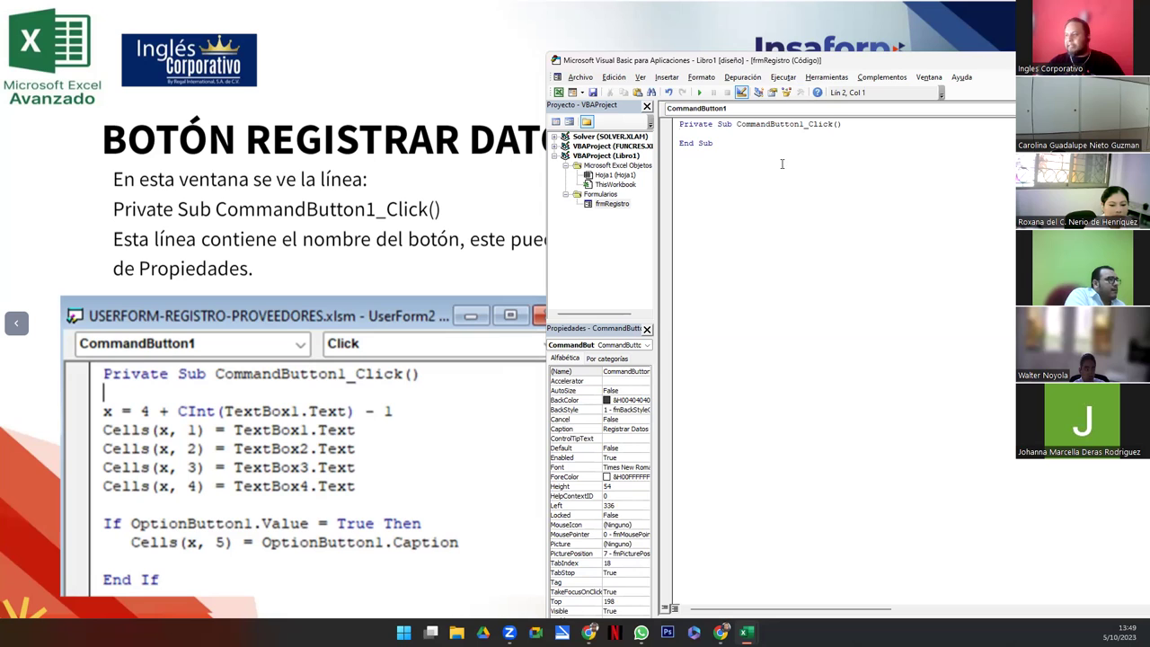
Step: Add the line x = 4 + CInt(TextBox1.Text) - 1 to the procedure
{"action": "key", "text": "Return"}
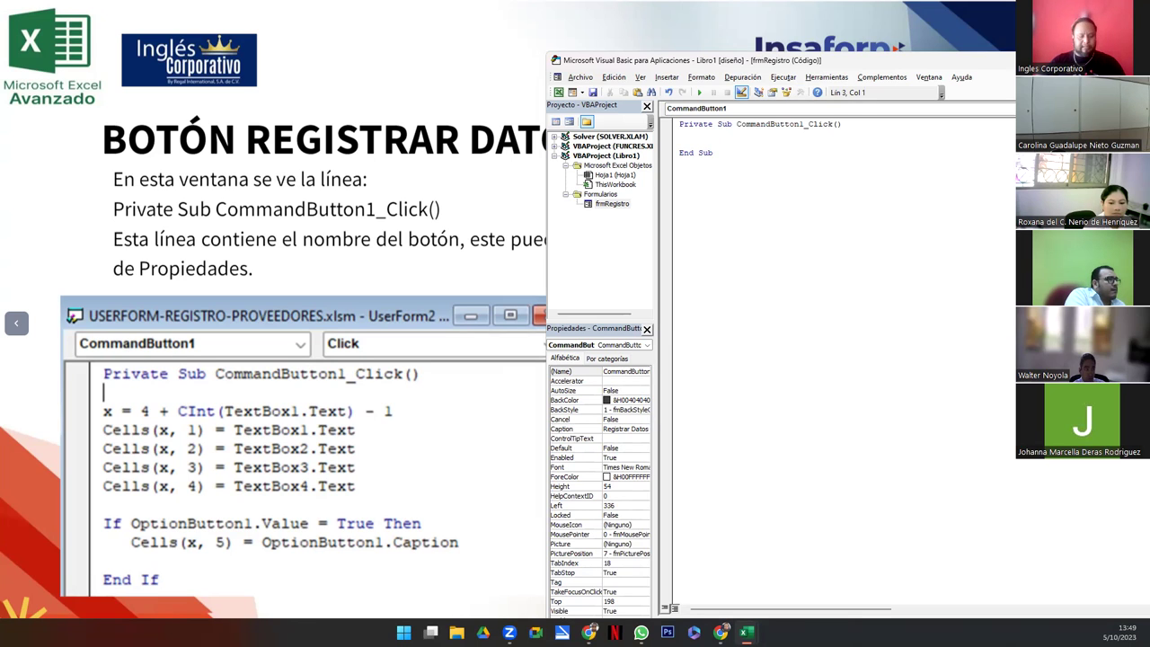
{"action": "type", "text": "x="}
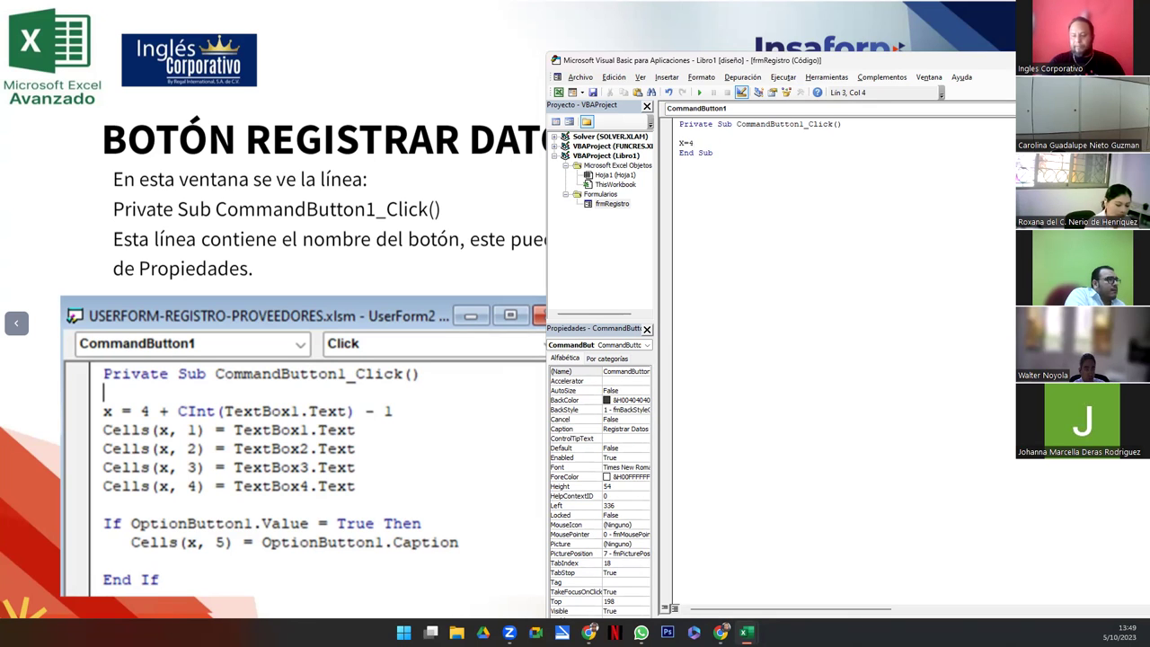
{"action": "type", "text": "+ cINT(tE"}
{"action": "type", "text": "BOX1.TE"}
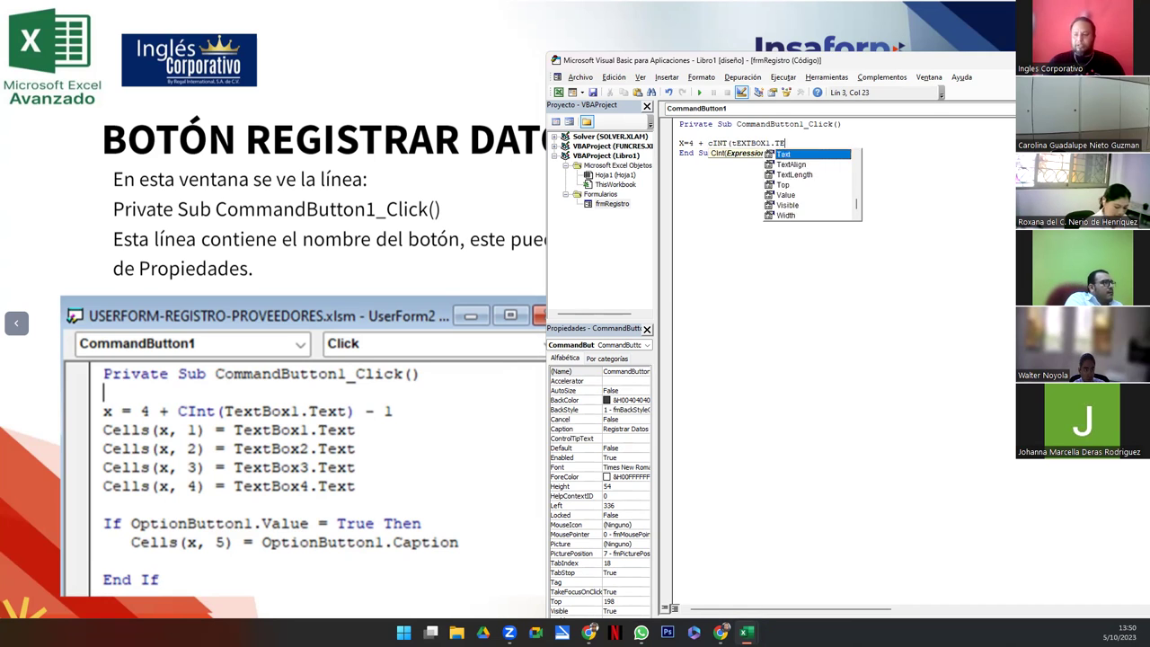
{"action": "type", "text": "-"}
{"action": "key", "text": "BackSpace"}
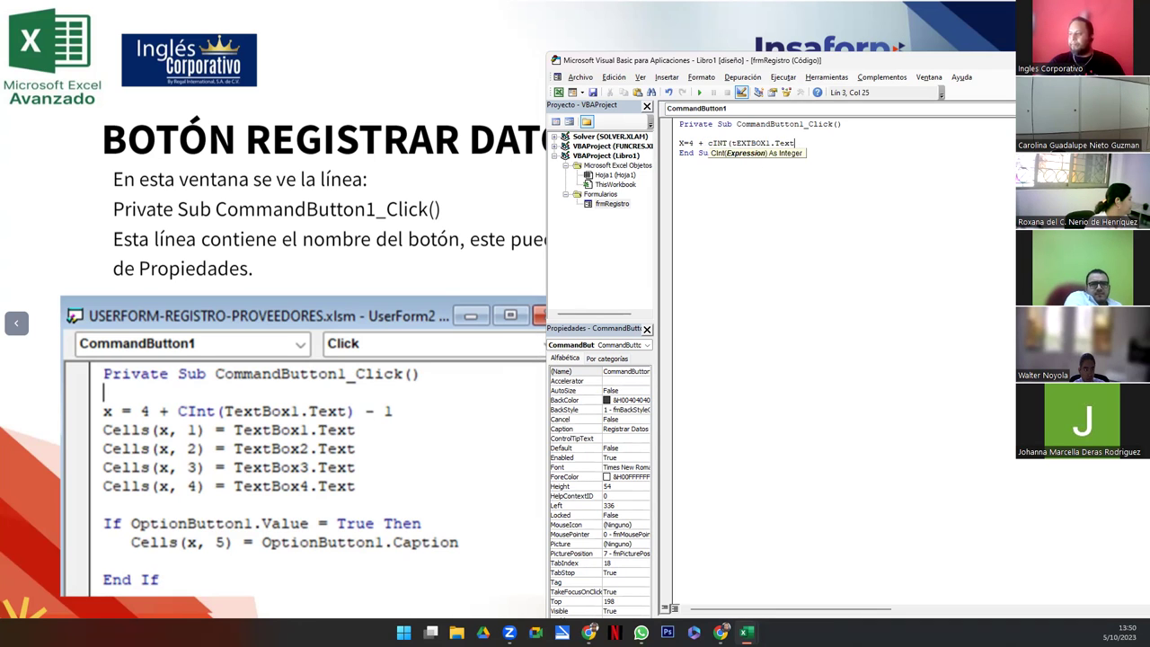
{"action": "type", "text": ") - "}
{"action": "type", "text": "1"}
{"action": "key", "text": "Return"}
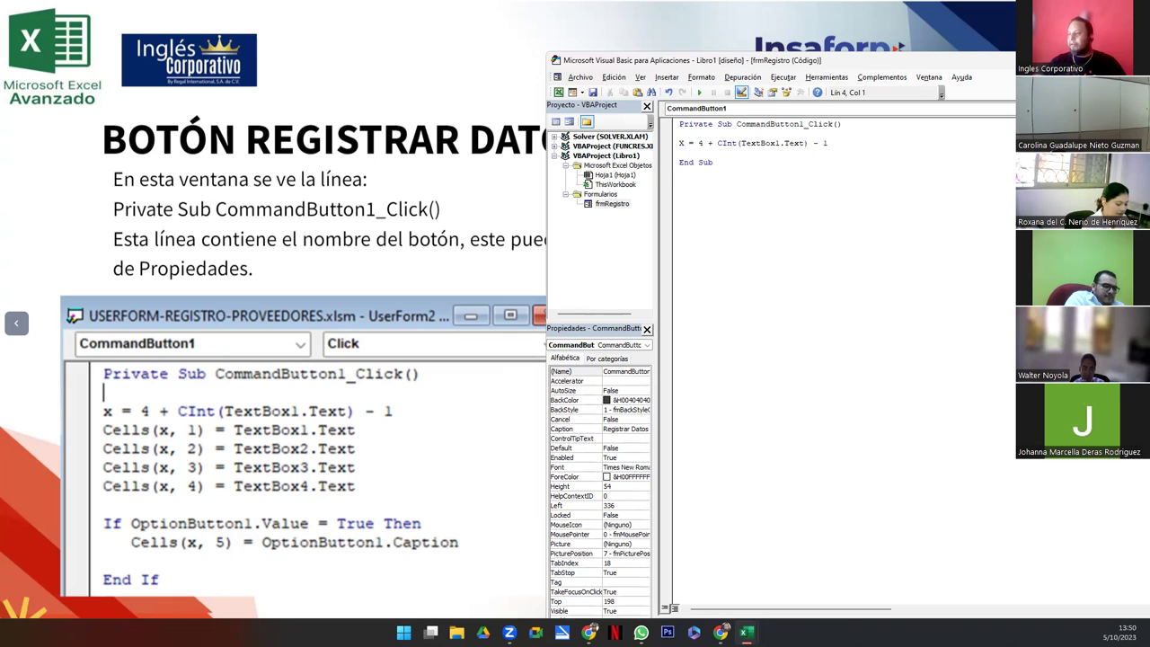
{"action": "key", "text": "Delete"}
Step: Lowercase the x and add the line Cells(x, 1) = TextBox1.Text
{"action": "type", "text": "x"}
{"action": "left_click", "coordinate": [680, 152]}
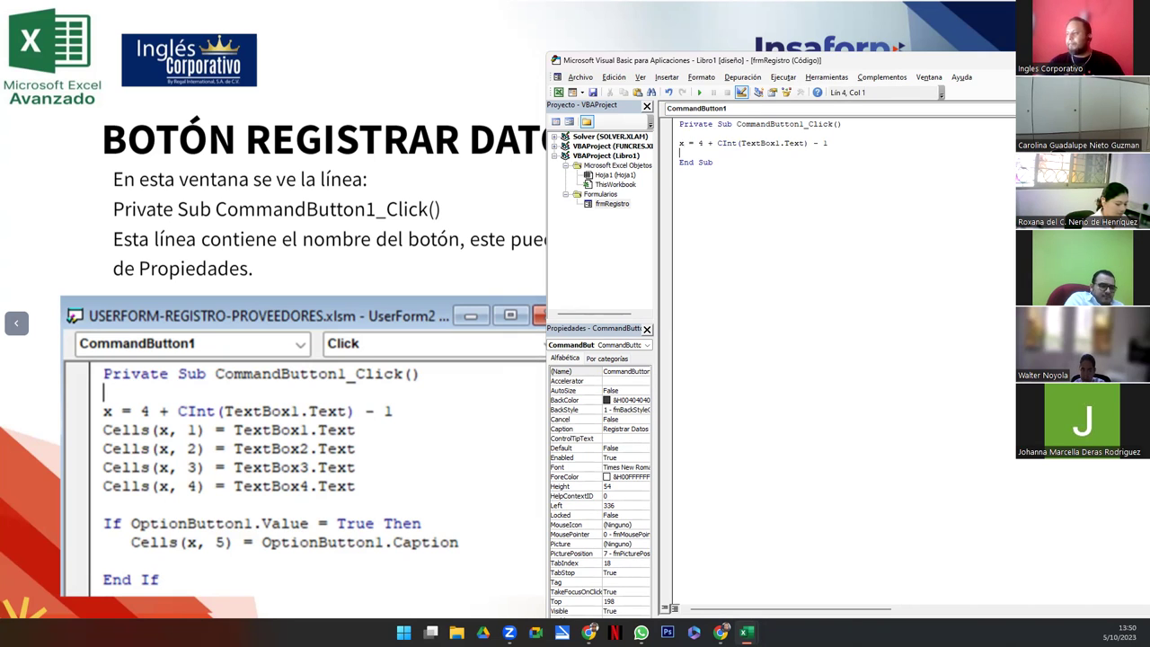
{"action": "key", "text": "Return"}
{"action": "type", "text": "ce"}
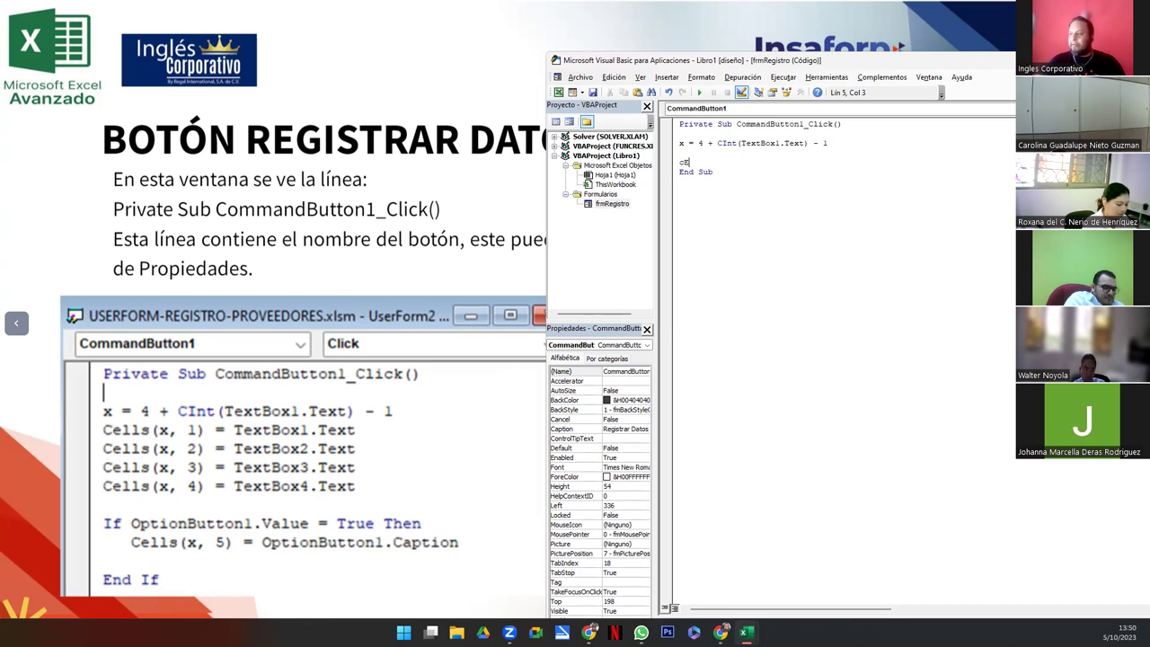
{"action": "type", "text": "el"}
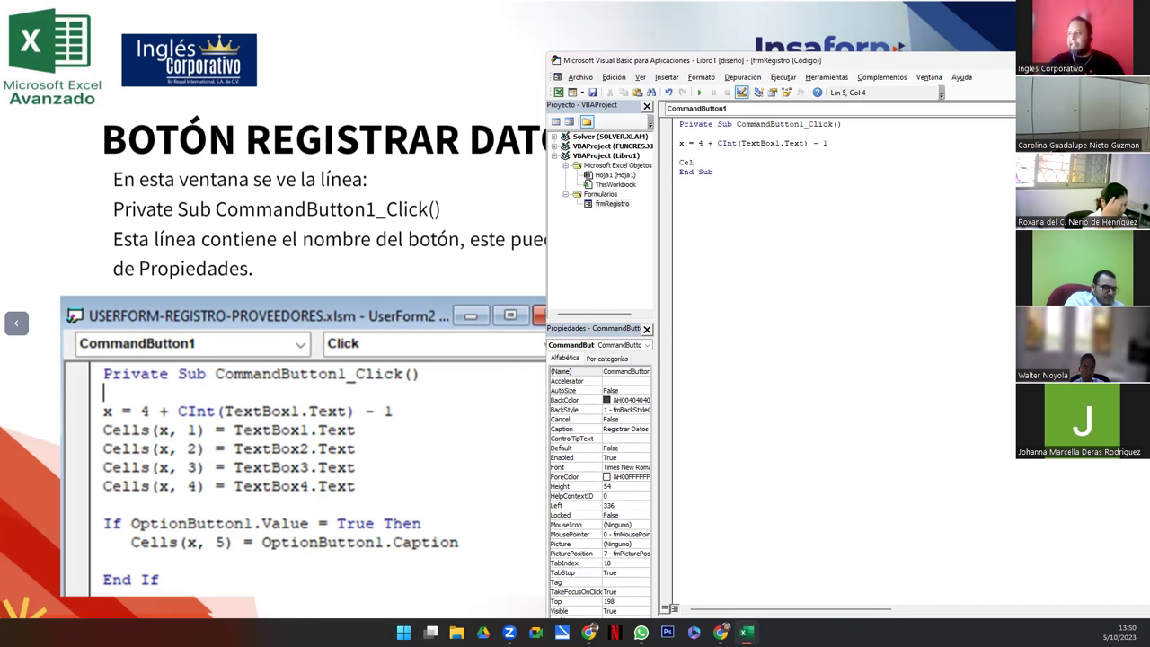
{"action": "type", "text": "("}
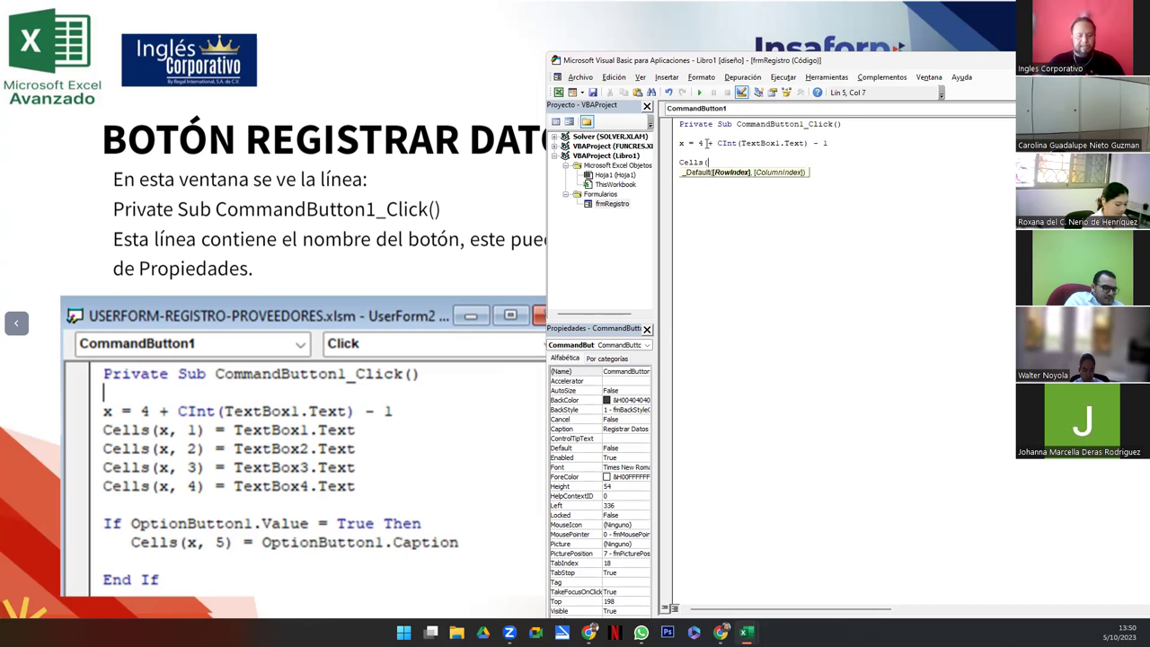
{"action": "type", "text": ","}
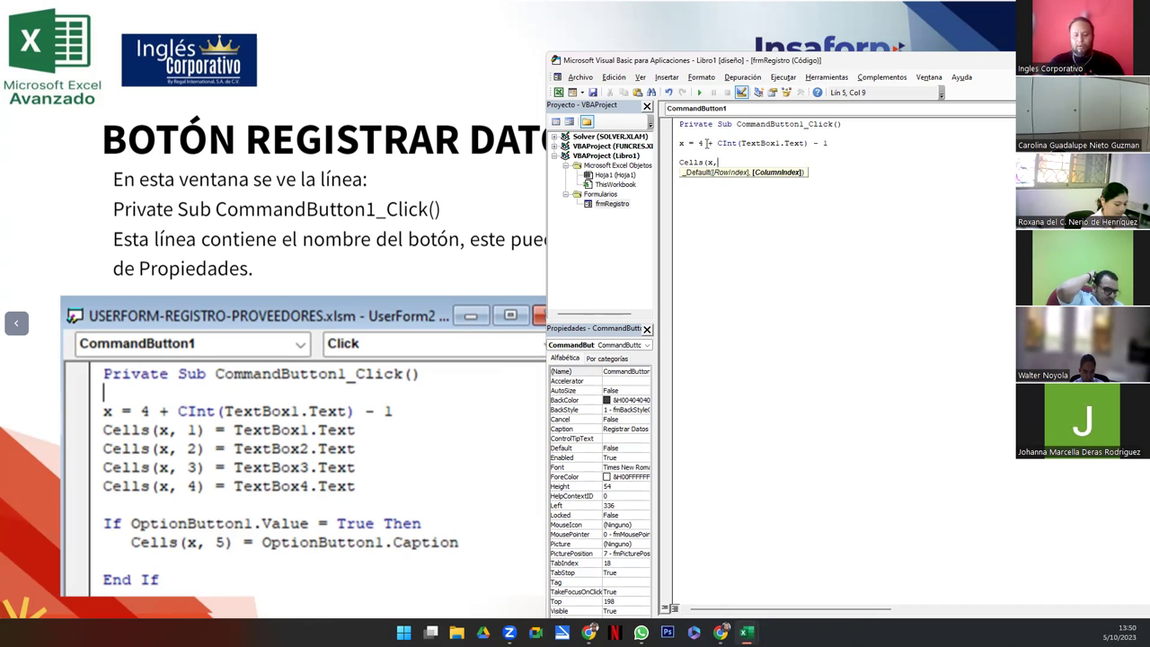
{"action": "type", "text": ")=Tex"}
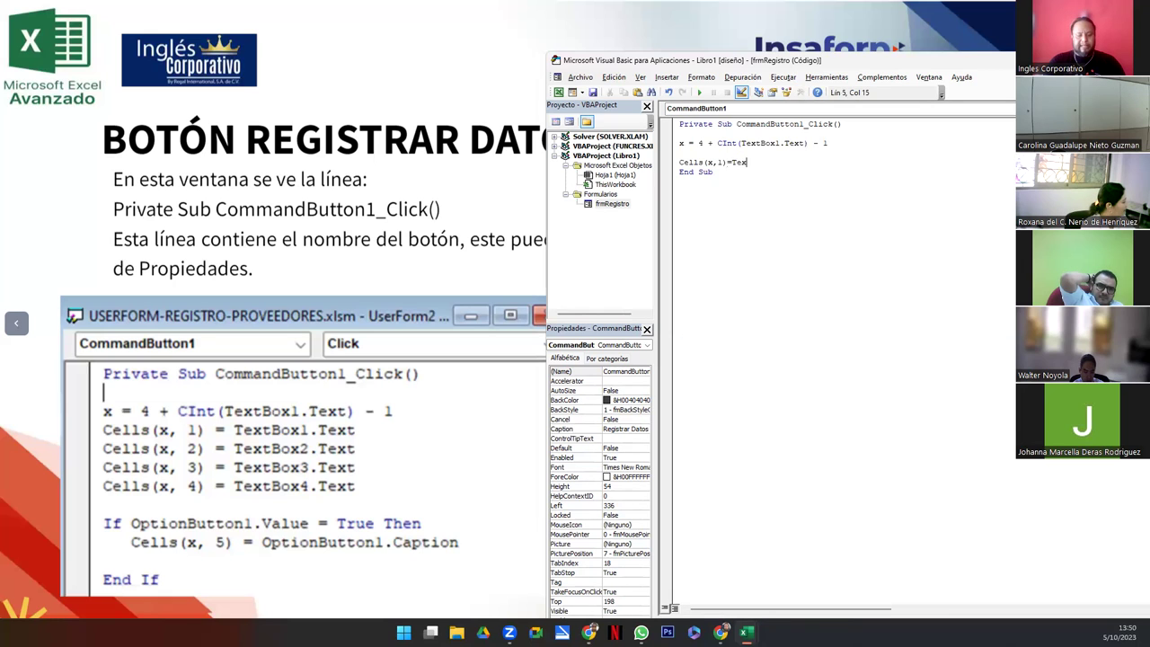
{"action": "type", "text": ".tex"}
{"action": "key", "text": "Delete"}
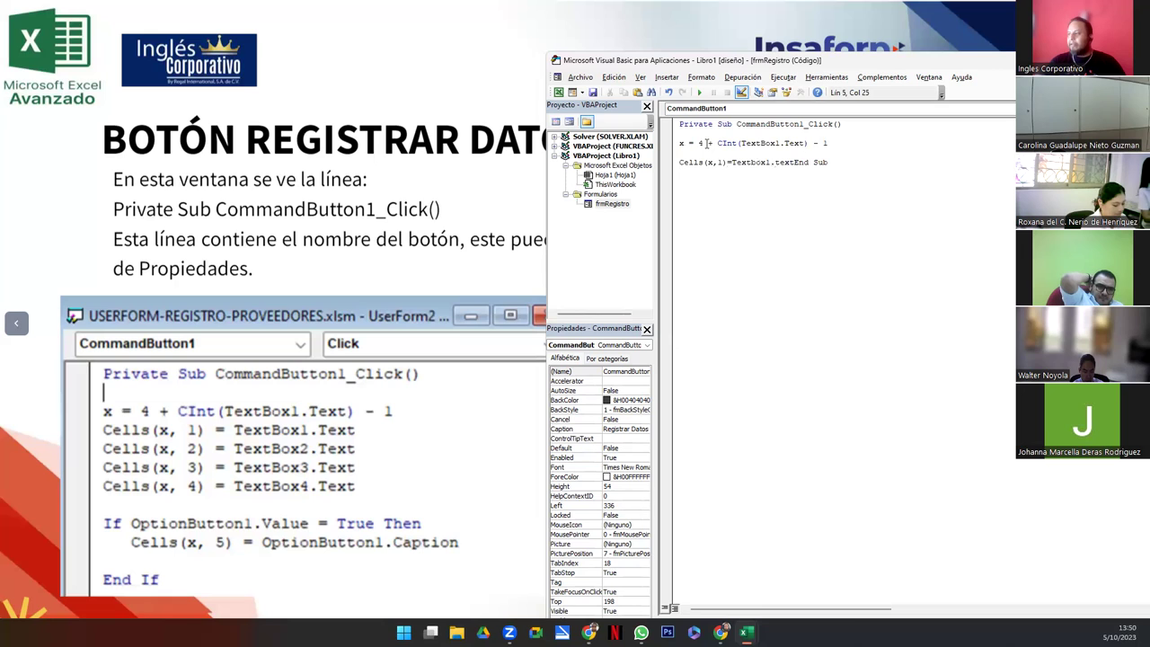
{"action": "key", "text": "Return"}
Step: Paste three copies of the Cells(x, 1) line below it
{"action": "left_click", "coordinate": [811, 163]}
{"action": "key", "text": "Return"}
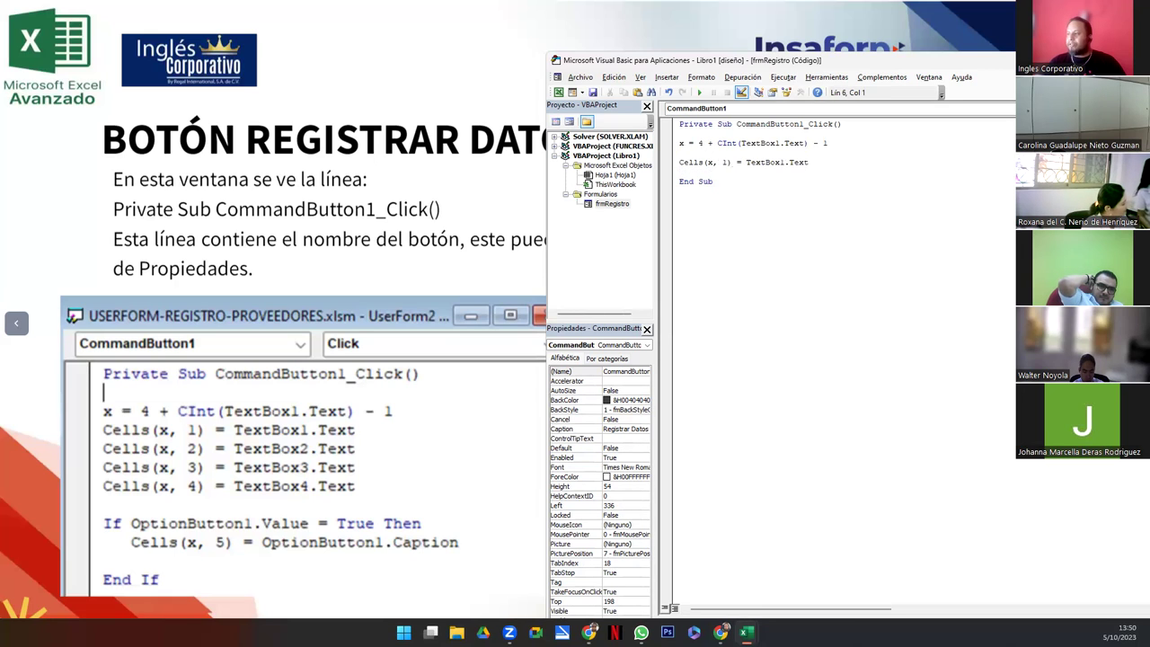
{"action": "key", "text": "shift+End"}
{"action": "key", "text": "ctrl+c"}
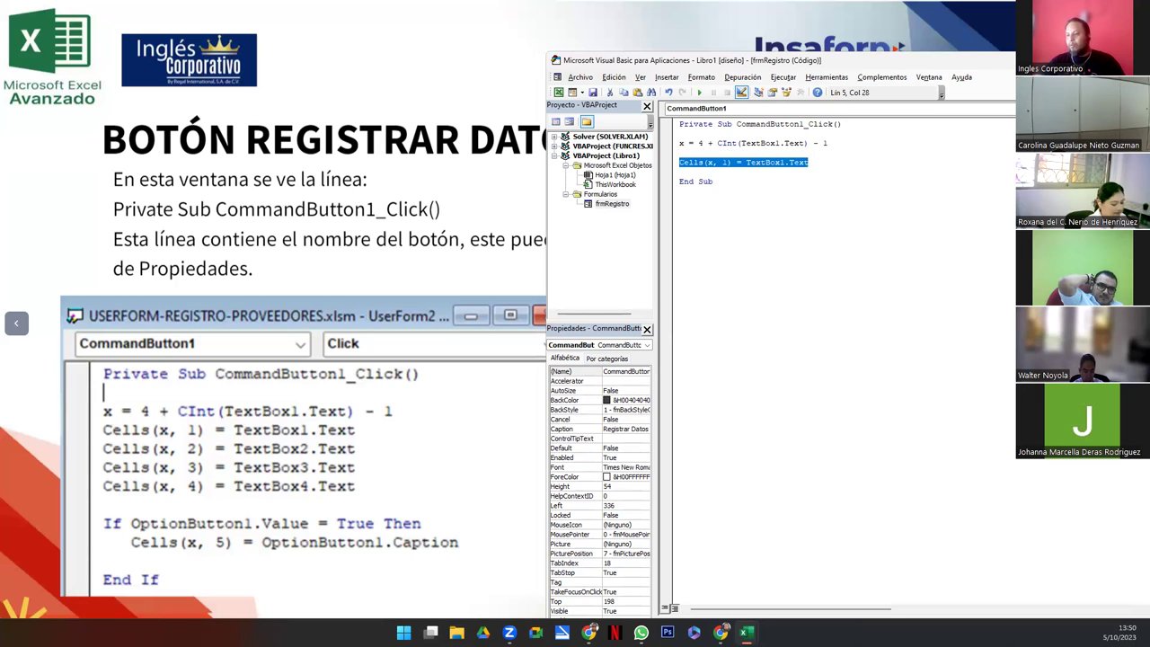
{"action": "key", "text": "End"}
{"action": "key", "text": "Return"}
{"action": "key", "text": "ctrl+v"}
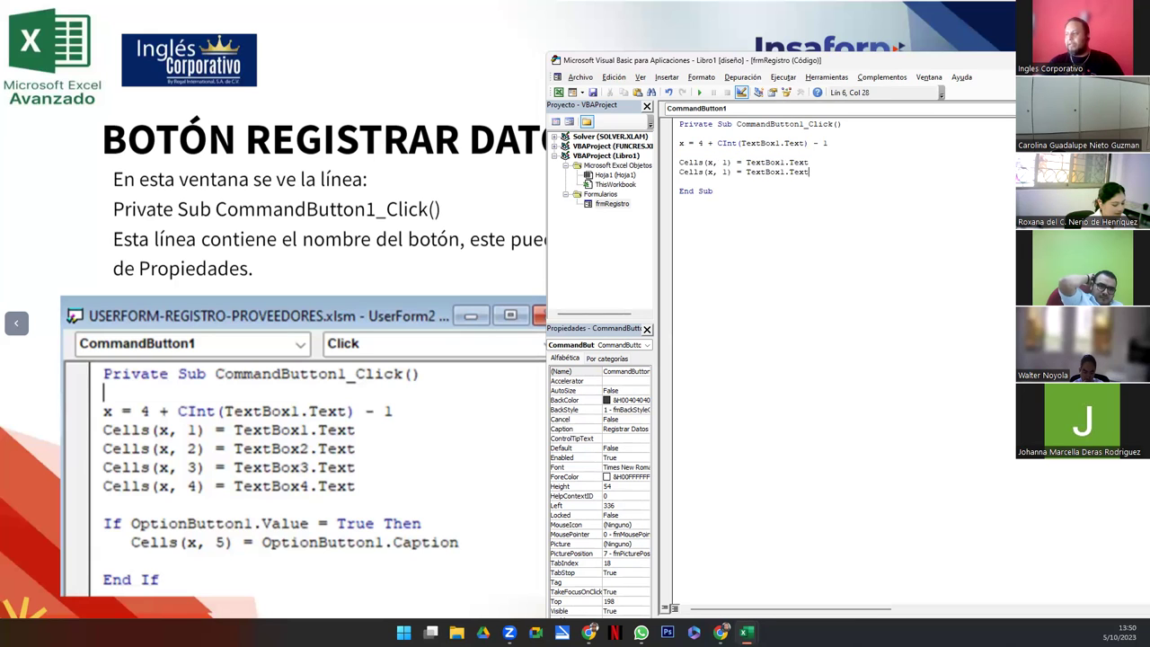
{"action": "key", "text": "Return"}
{"action": "key", "text": "ctrl+v"}
{"action": "key", "text": "Return"}
{"action": "key", "text": "ctrl+v"}
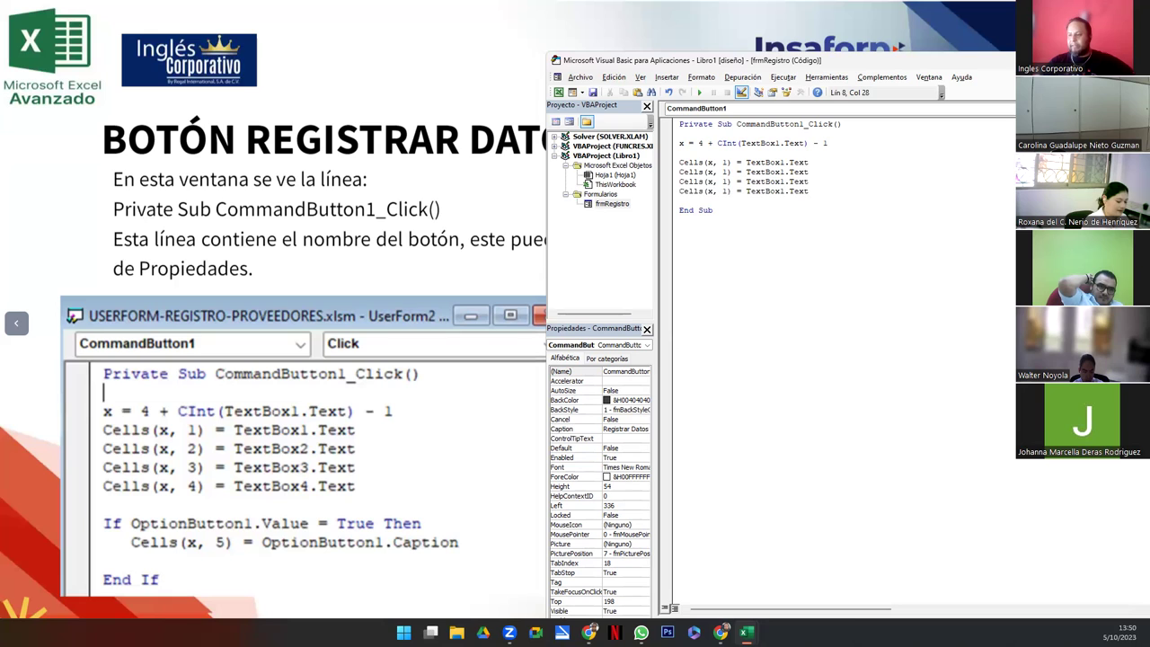
Step: Change the copies' column numbers to 2, 3 and 4
{"action": "key", "text": "Delete"}
{"action": "type", "text": "2"}
{"action": "key", "text": "Down"}
{"action": "key", "text": "BackSpace"}
{"action": "type", "text": "3"}
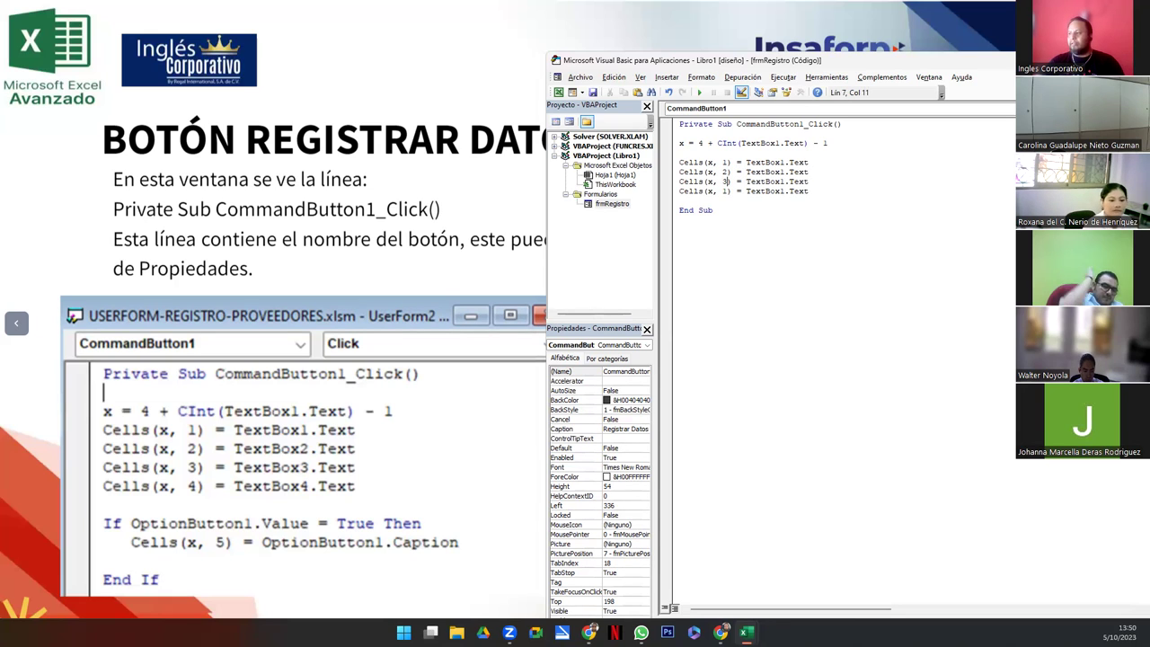
{"action": "key", "text": "Down"}
{"action": "key", "text": "BackSpace"}
{"action": "type", "text": "4"}
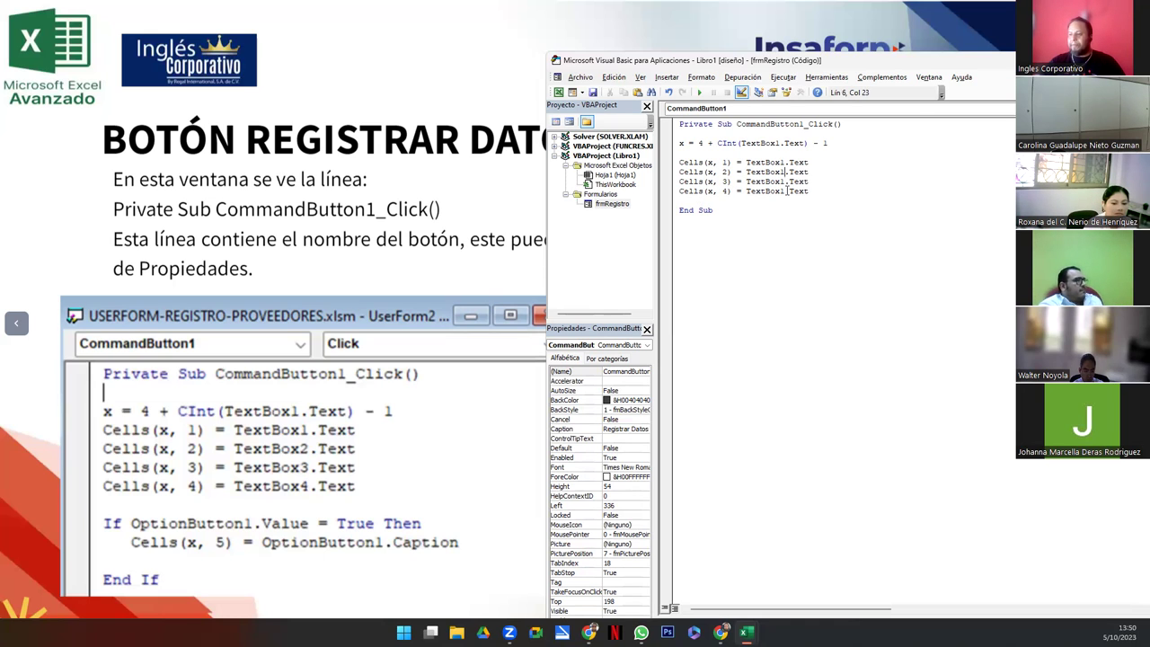
Step: Point the copies to TextBox2, TextBox3 and TextBox4, then return to the frmRegistro design
{"action": "key", "text": "BackSpace"}
{"action": "type", "text": "2"}
{"action": "key", "text": "Down"}
{"action": "key", "text": "BackSpace"}
{"action": "type", "text": "3"}
{"action": "key", "text": "Down"}
{"action": "key", "text": "BackSpace"}
{"action": "type", "text": "4"}
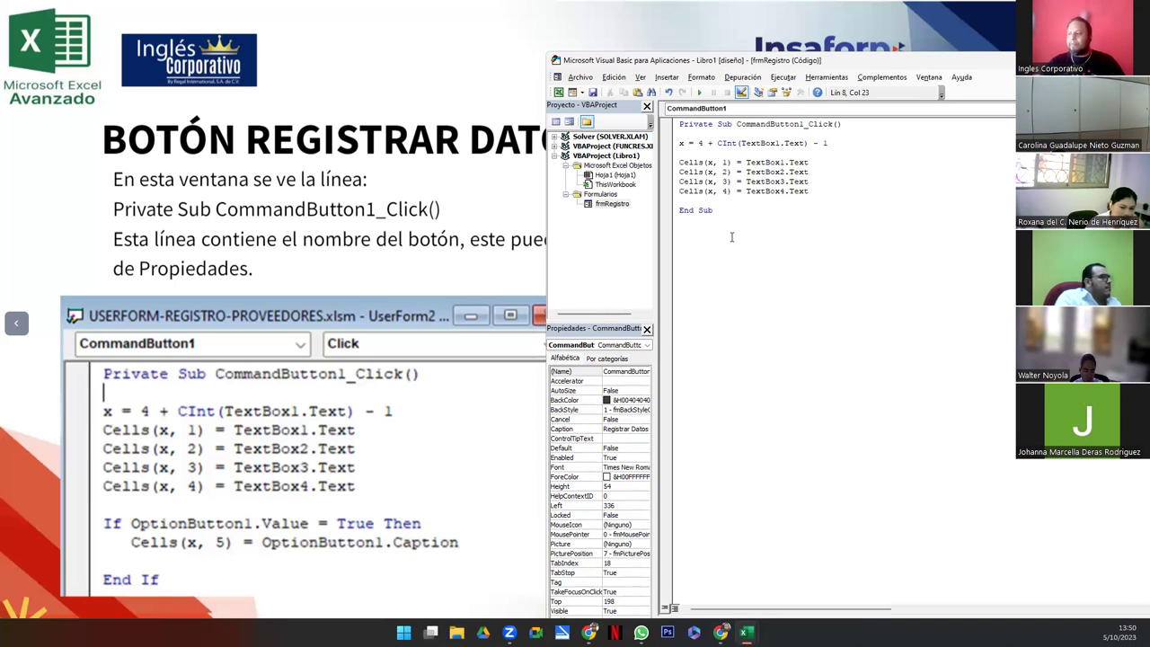
{"action": "double_click", "coordinate": [600, 205]}
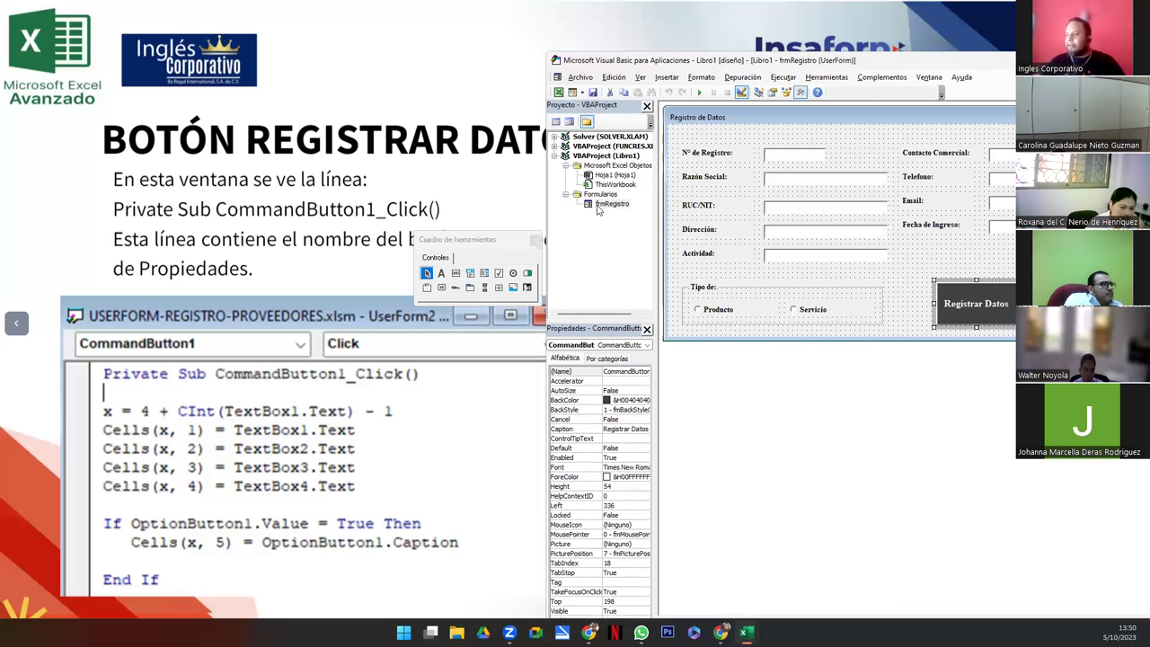
Step: Check the Nº de Registro, Razón Social, RUC/NIT and Dirección text boxes on the form
{"action": "left_click", "coordinate": [778, 159]}
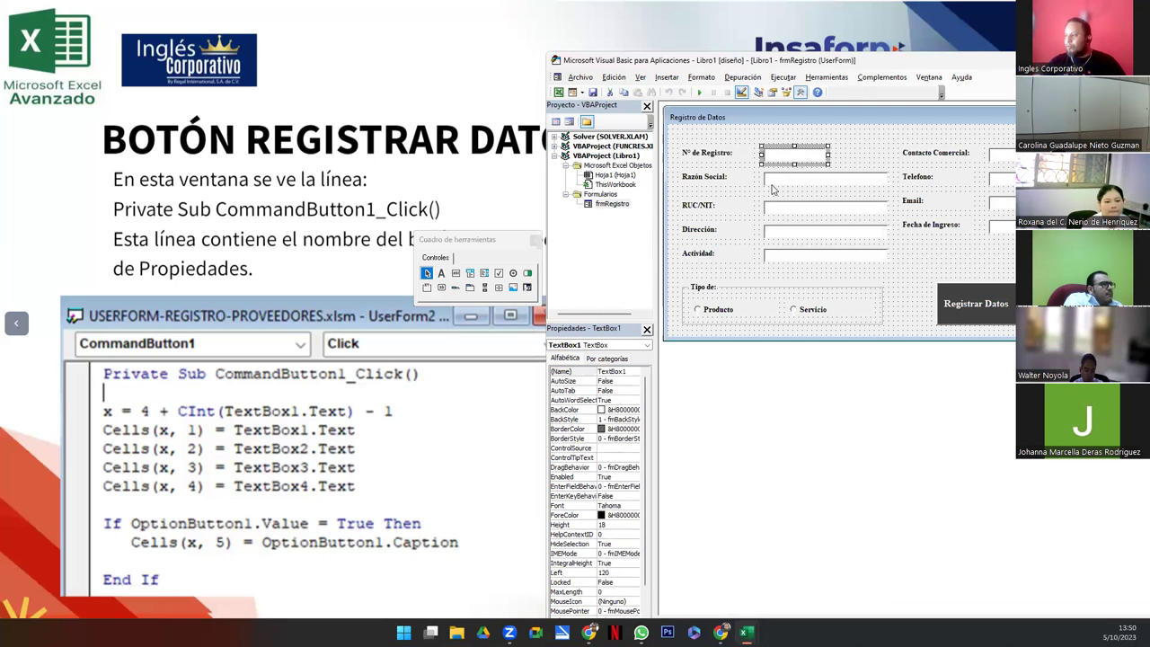
{"action": "left_click", "coordinate": [774, 182]}
{"action": "left_click", "coordinate": [782, 209]}
{"action": "left_click", "coordinate": [788, 235]}
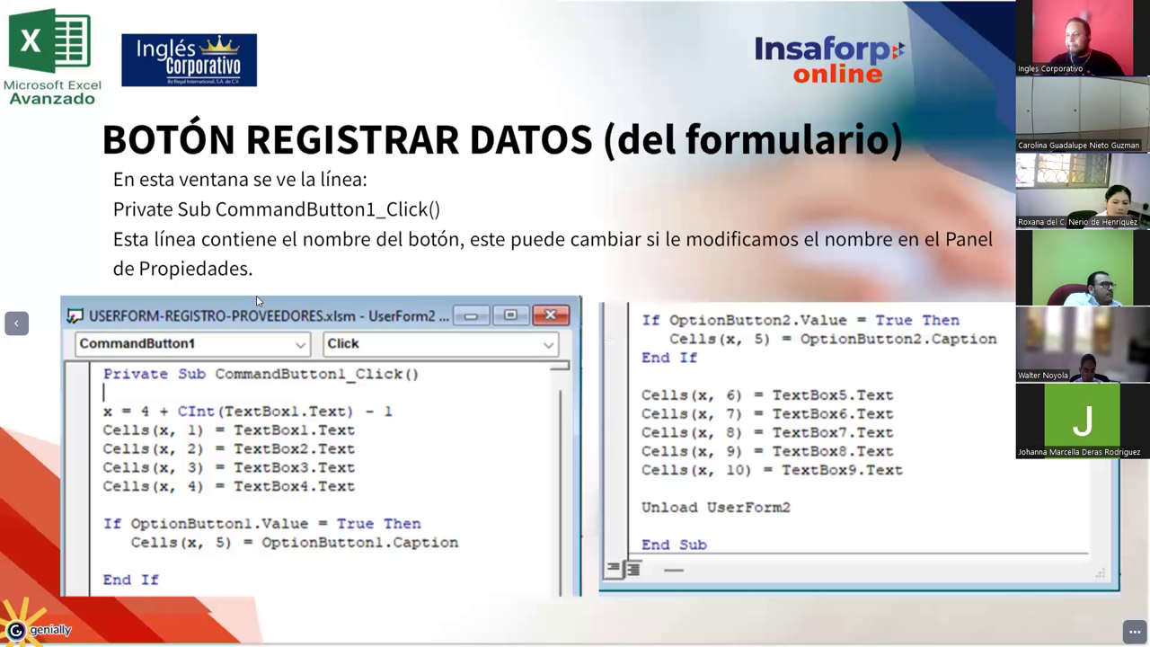
Step: Hide the editor and advance the slides past PASO 2
{"action": "left_click", "coordinate": [257, 296]}
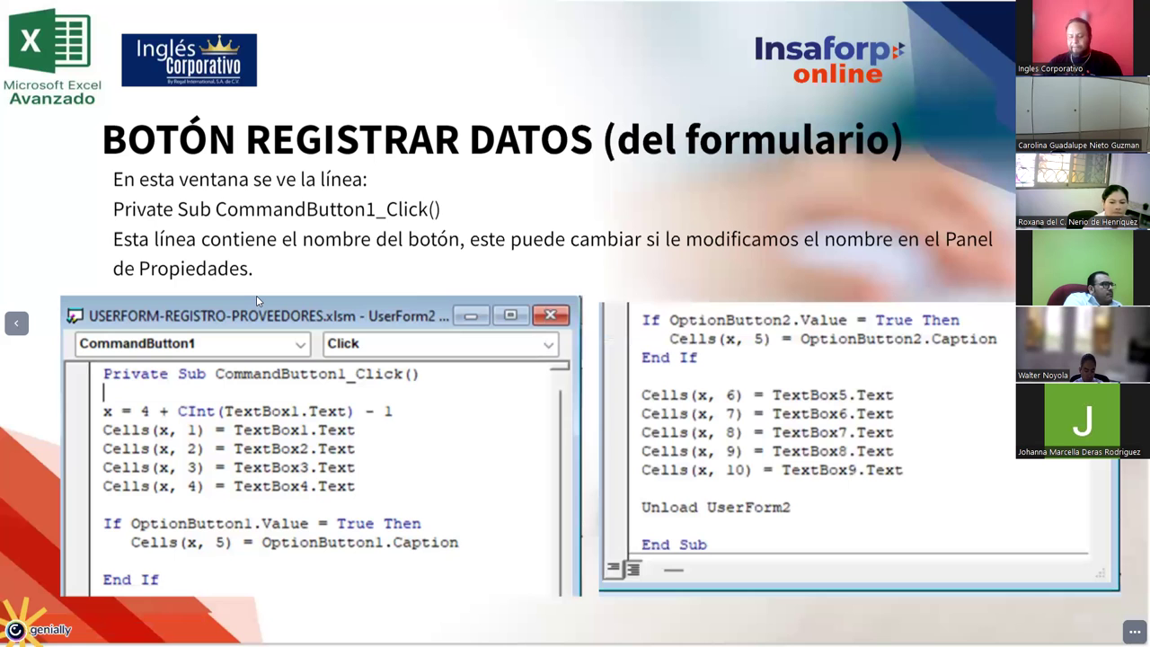
{"action": "key", "text": "Right"}
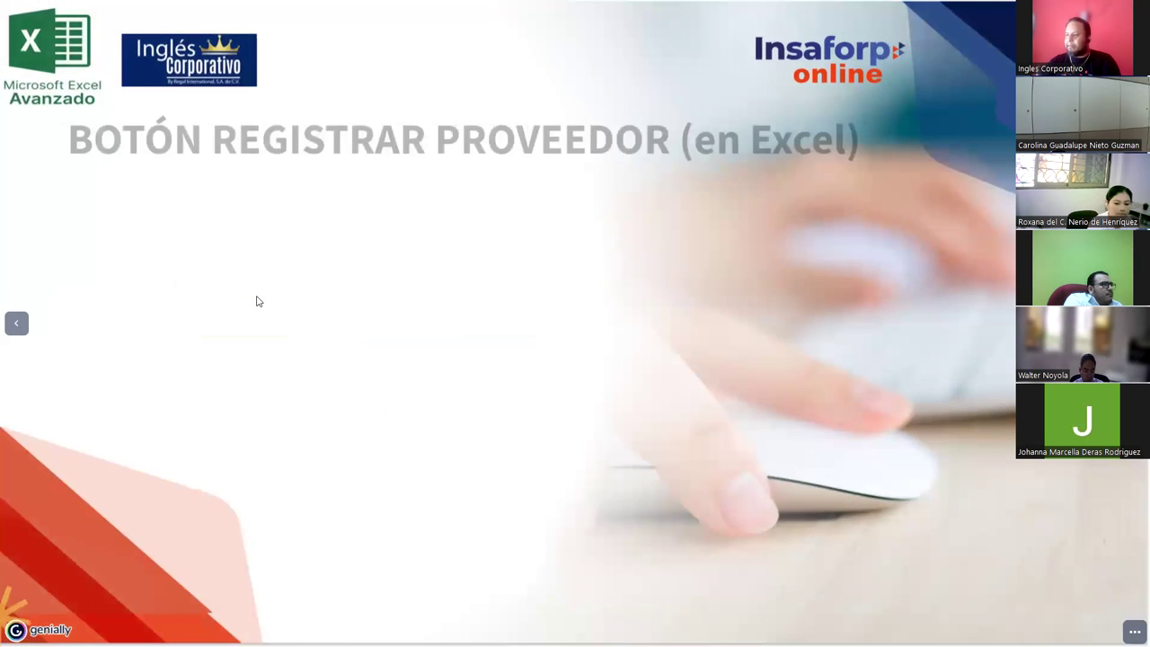
{"action": "key", "text": "Right"}
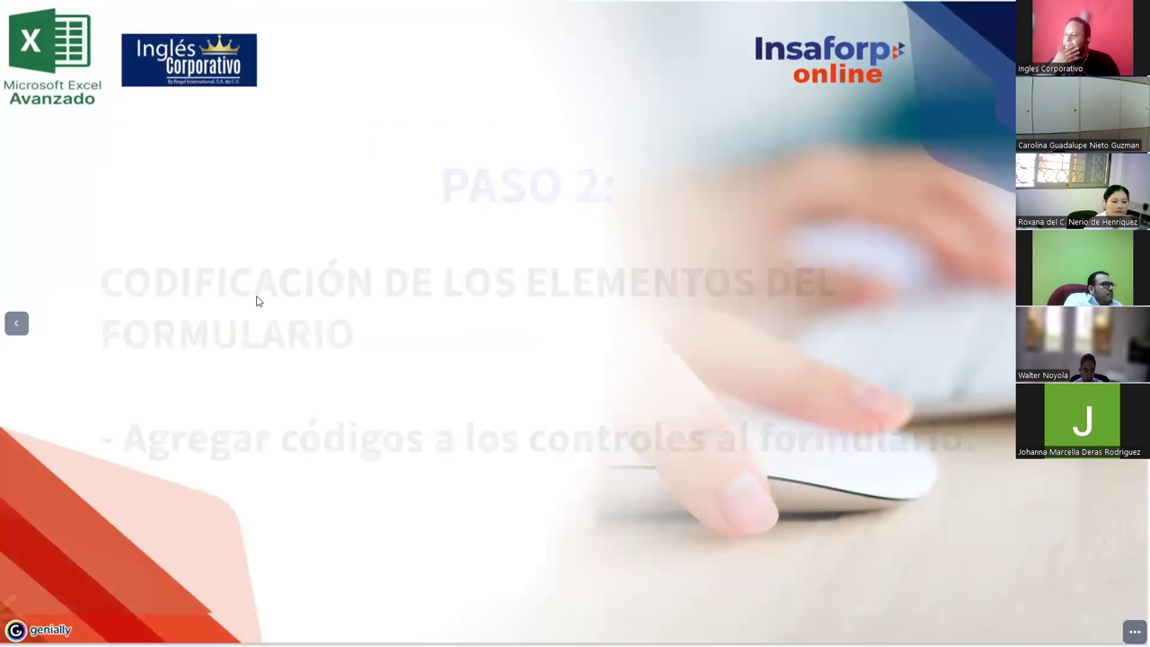
{"action": "key", "text": "Right"}
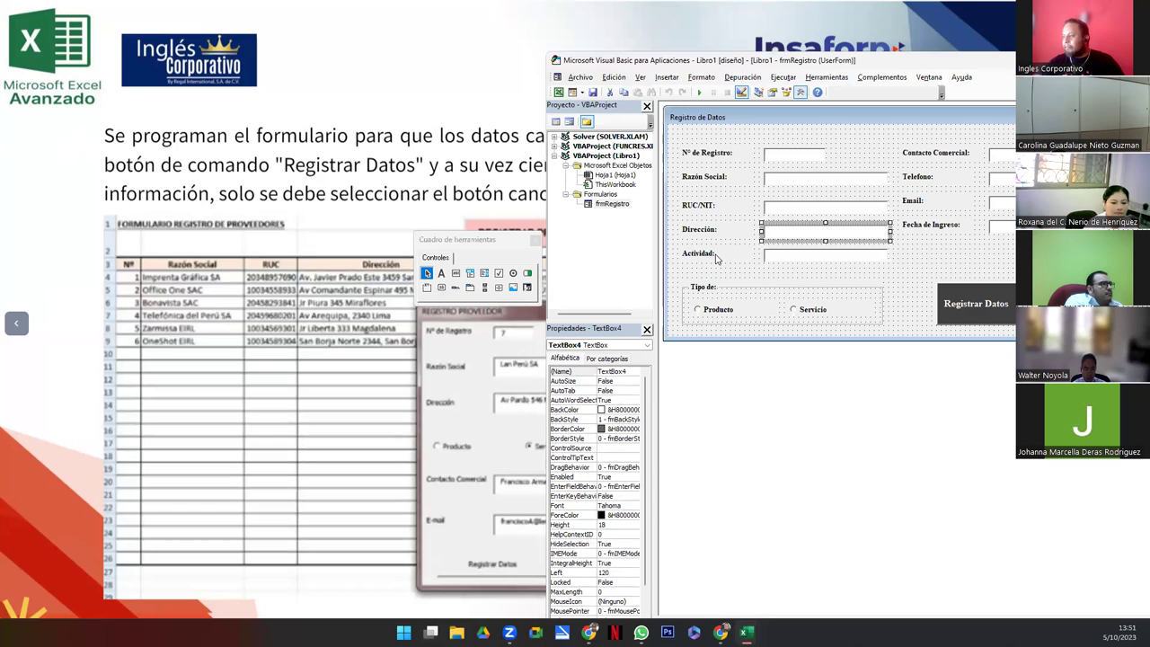
Step: Move the Actividad label and box to the top of the form's right column
{"action": "left_click", "coordinate": [716, 256]}
{"action": "left_click", "coordinate": [781, 259], "text": "ctrl"}
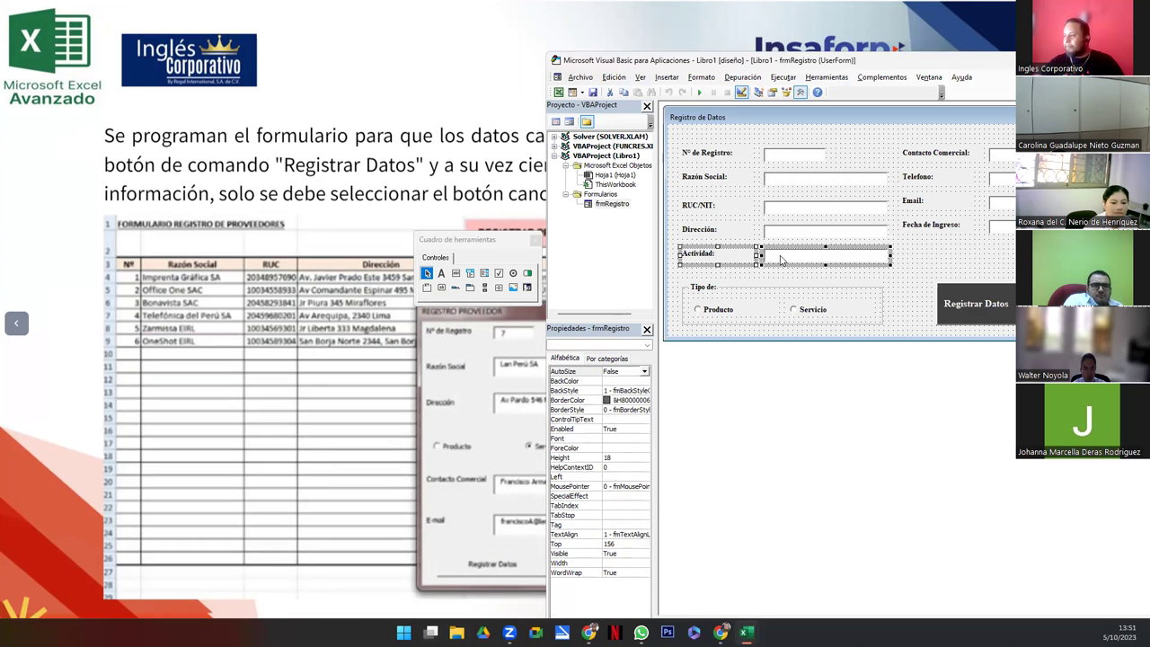
{"action": "left_click", "coordinate": [905, 142]}
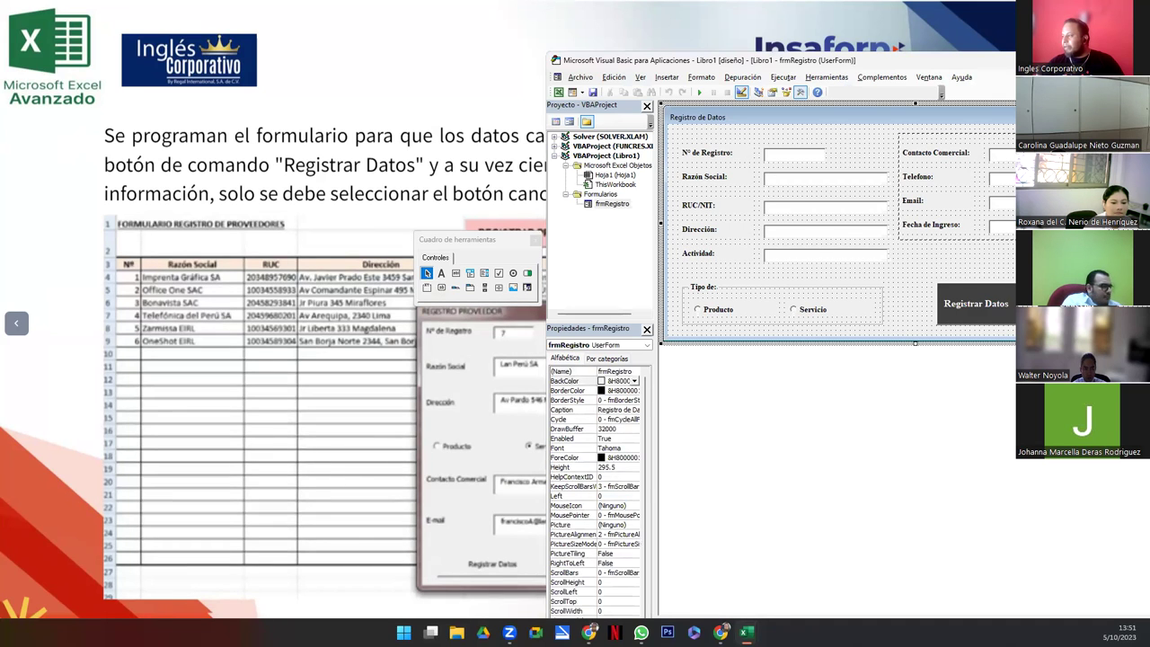
{"action": "left_click_drag", "start_coordinate": [899, 140], "coordinate": [1007, 238]}
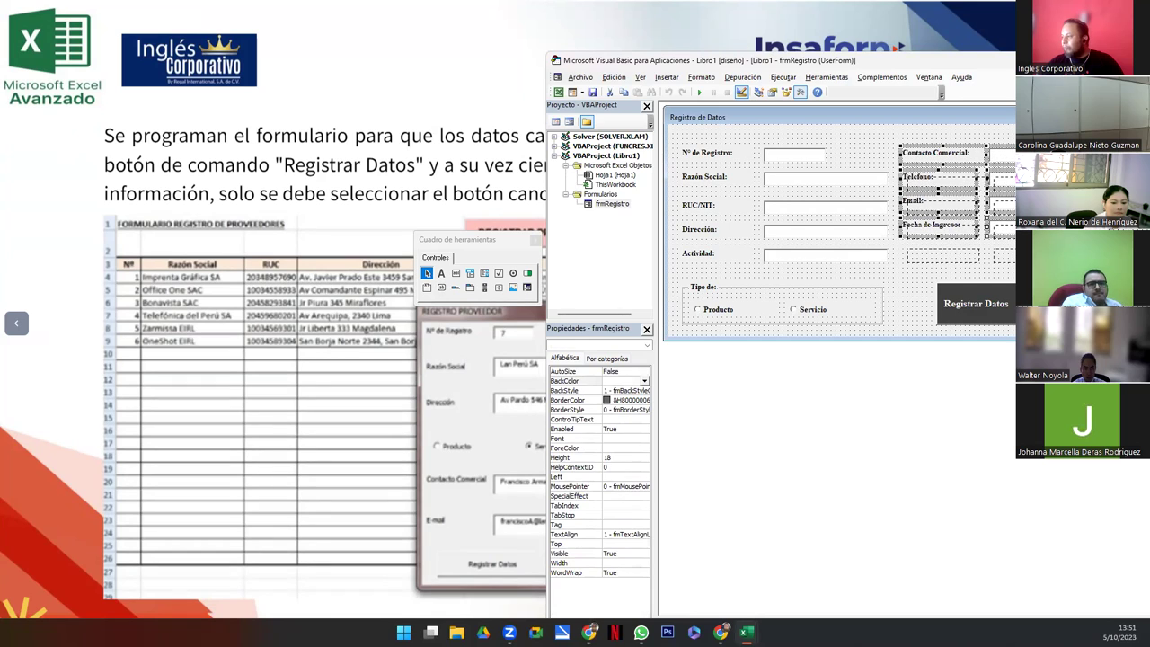
{"action": "left_click_drag", "start_coordinate": [939, 224], "coordinate": [939, 227]}
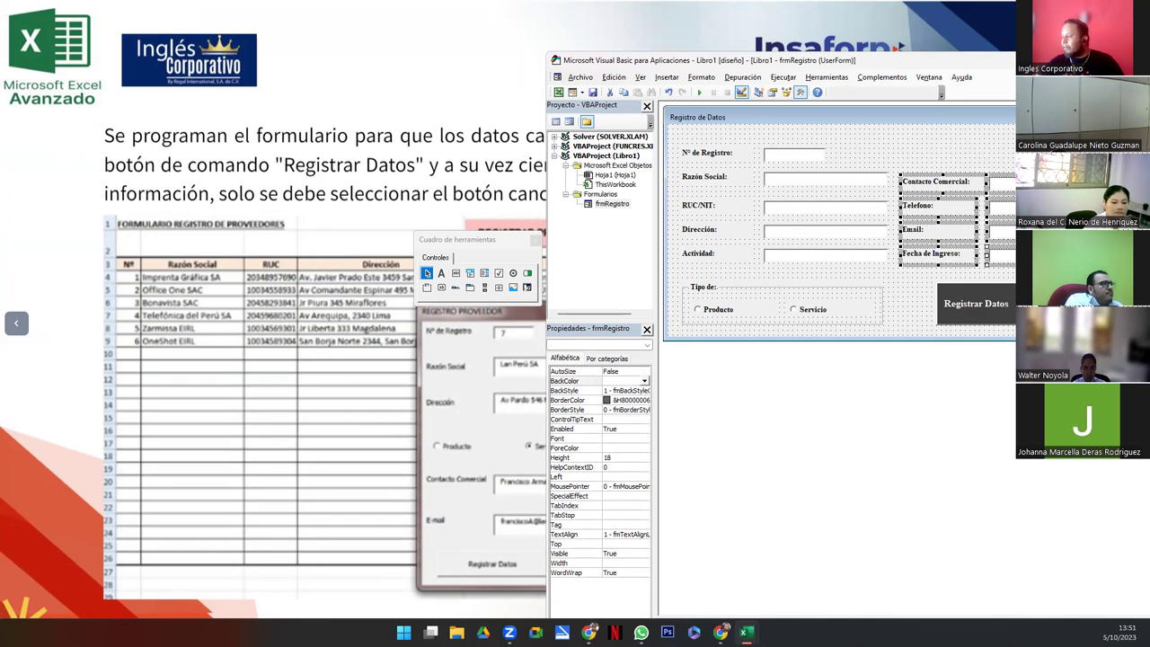
{"action": "left_click_drag", "start_coordinate": [680, 243], "coordinate": [836, 267]}
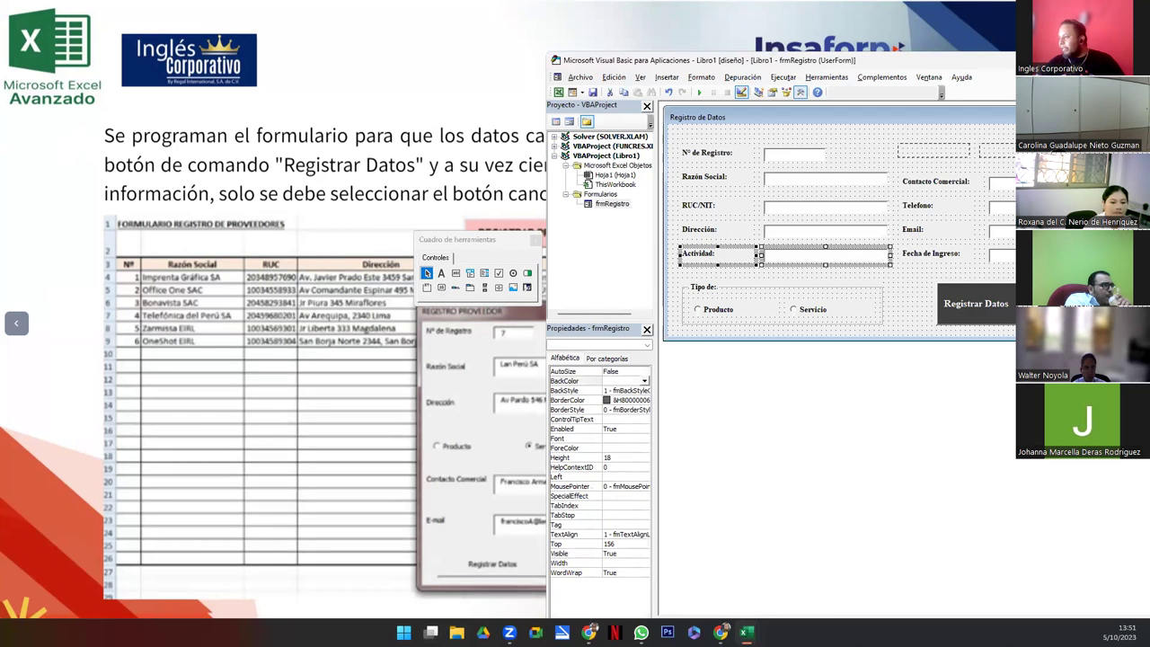
{"action": "left_click_drag", "start_coordinate": [899, 155], "coordinate": [935, 155]}
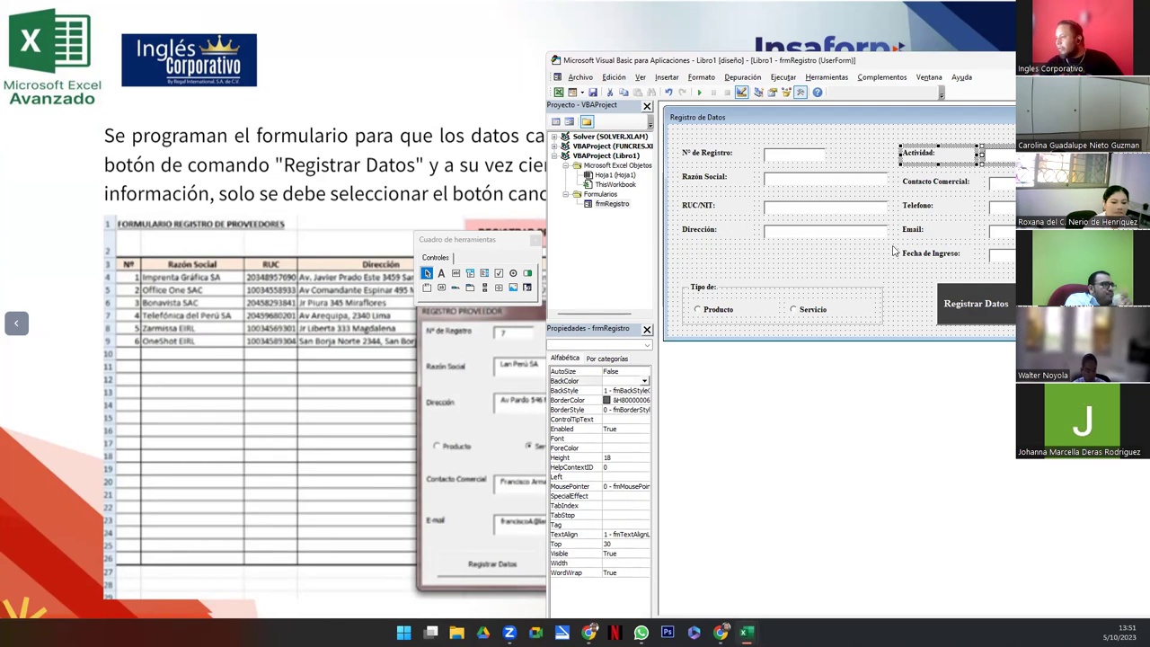
Step: Move the Tipo de group up under Dirección and bring up the Excel worksheet
{"action": "left_click", "coordinate": [818, 280]}
{"action": "left_click_drag", "start_coordinate": [818, 289], "coordinate": [821, 259]}
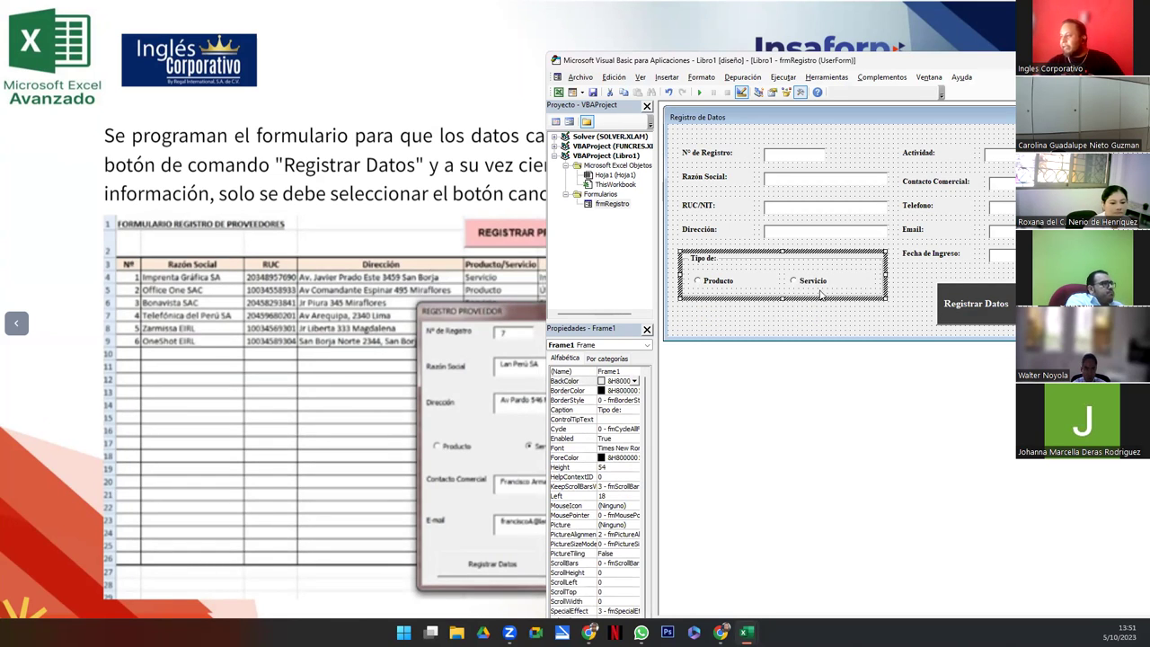
{"action": "left_click", "coordinate": [789, 321]}
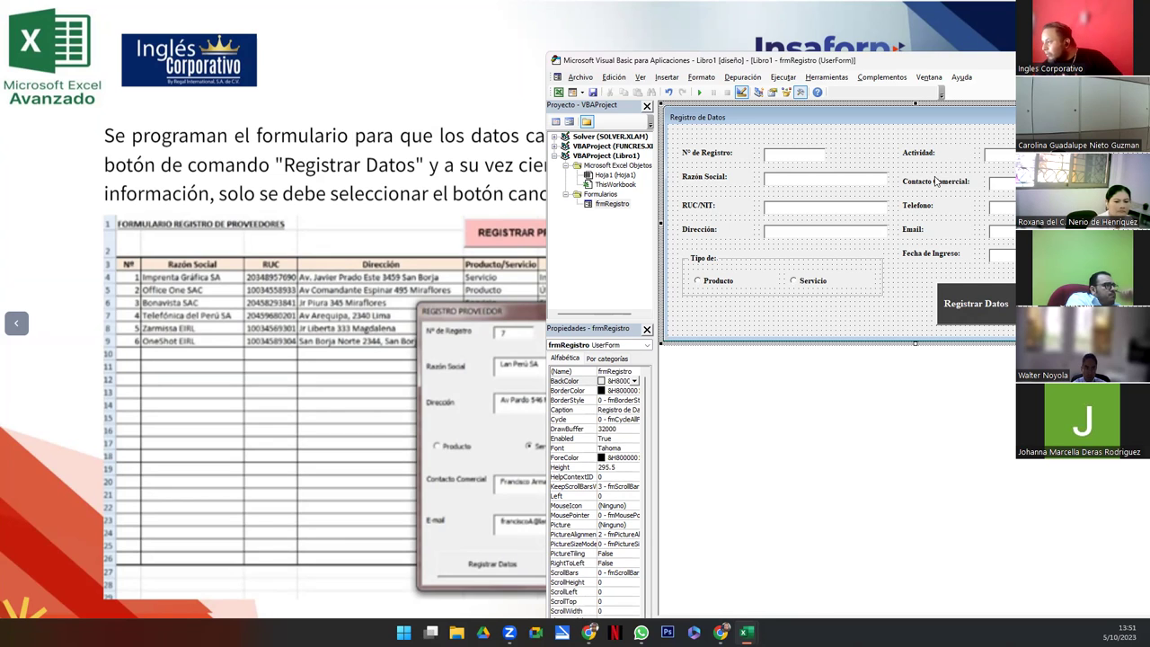
{"action": "left_click_drag", "start_coordinate": [960, 227], "coordinate": [1011, 265]}
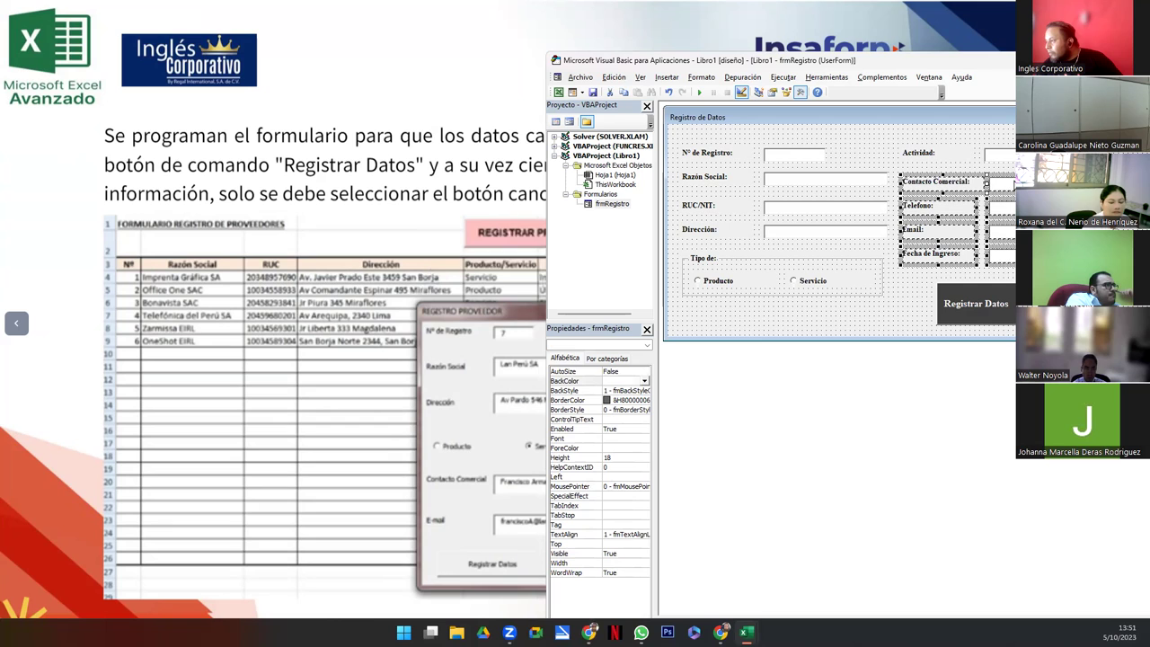
{"action": "left_click", "coordinate": [913, 297]}
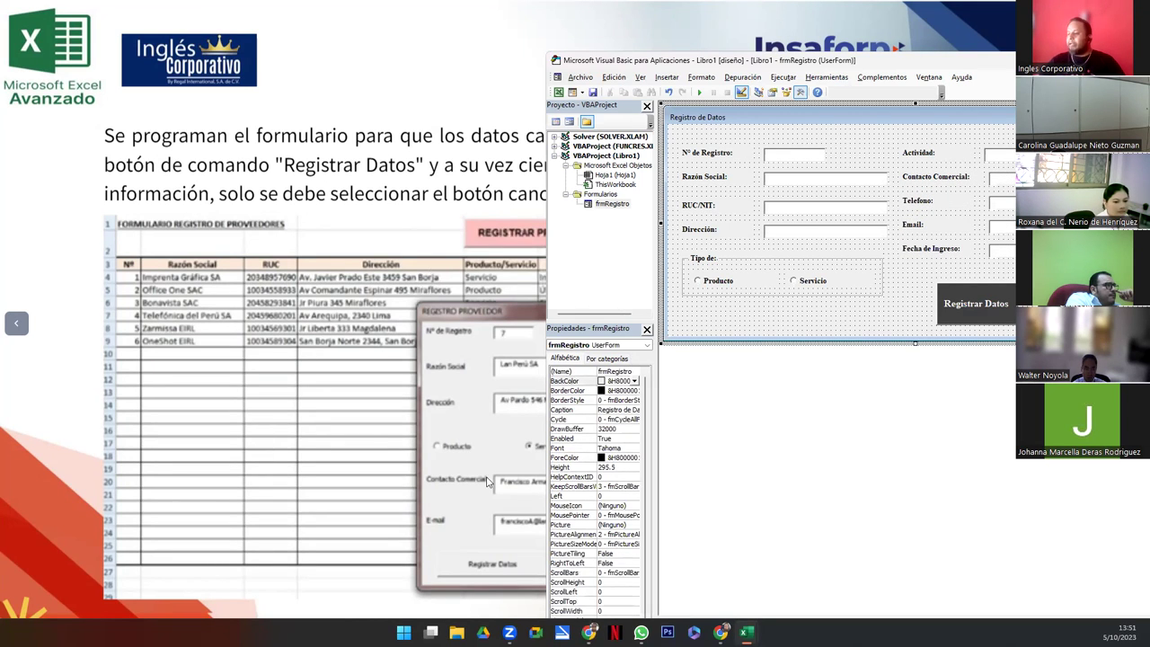
{"action": "left_click", "coordinate": [400, 481]}
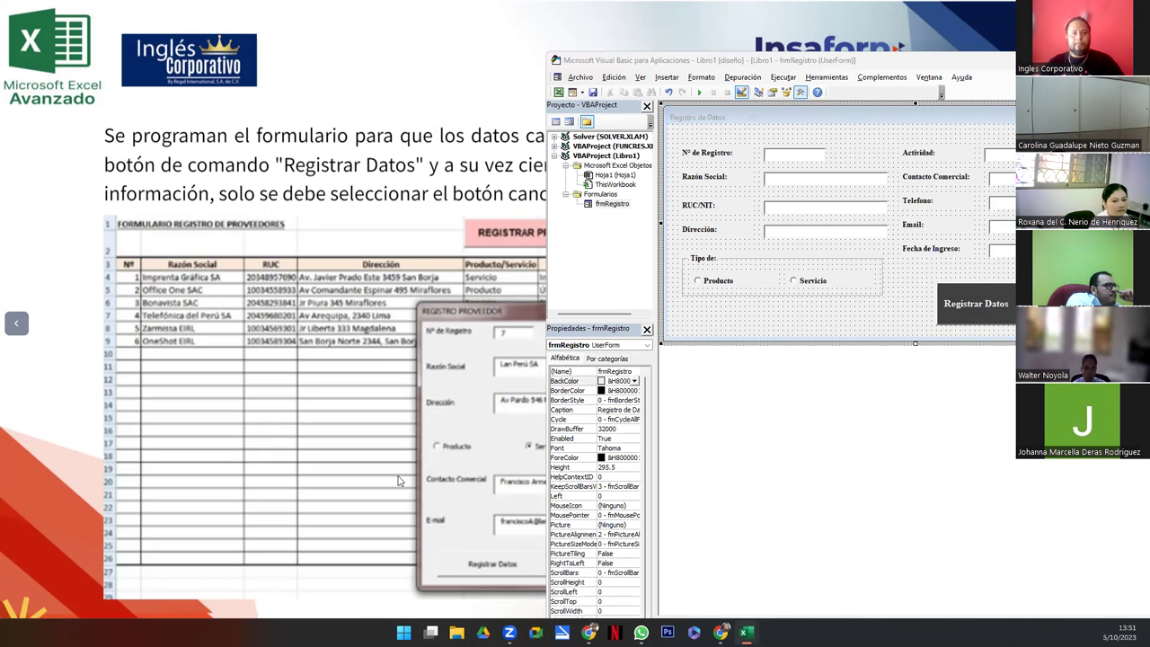
{"action": "key", "text": "alt+Tab"}
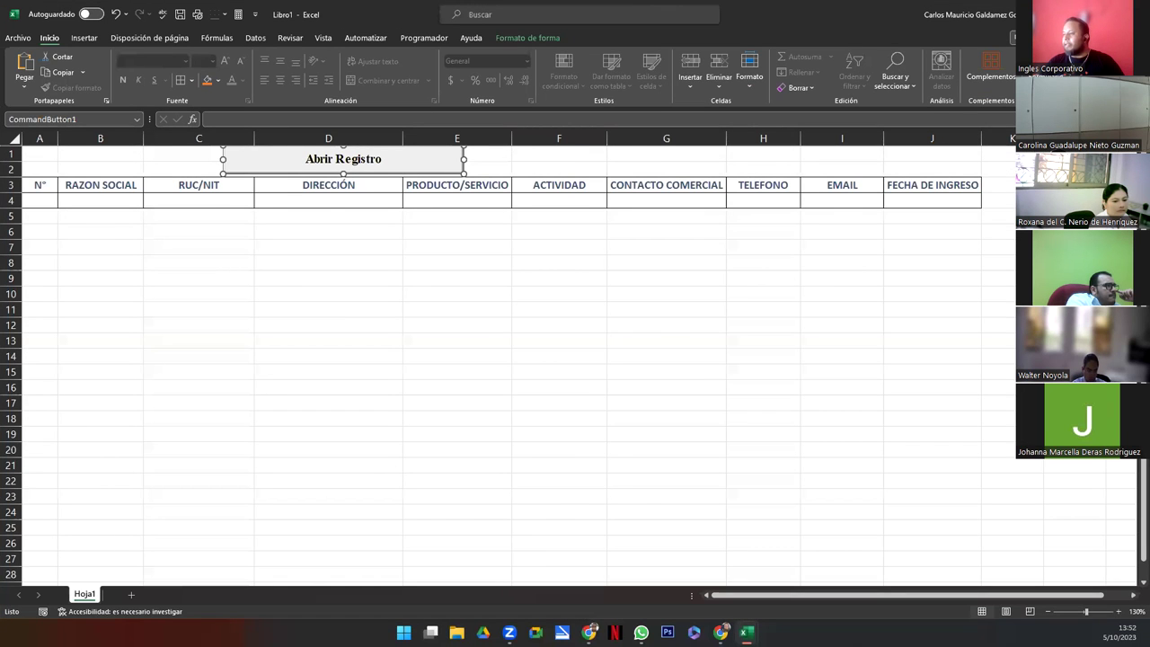
Step: Advance the slides to BOTÓN REGISTRAR PROVEEDOR (en Excel)
{"action": "key", "text": "alt+Tab"}
{"action": "key", "text": "alt+Tab"}
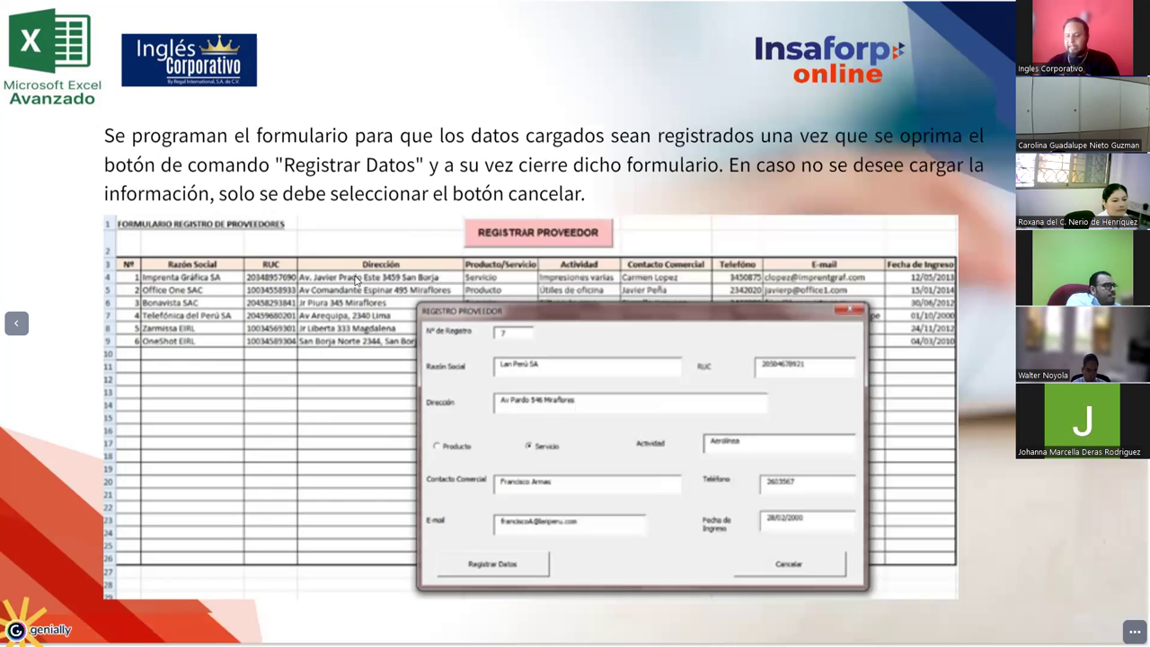
{"action": "key", "text": "Right"}
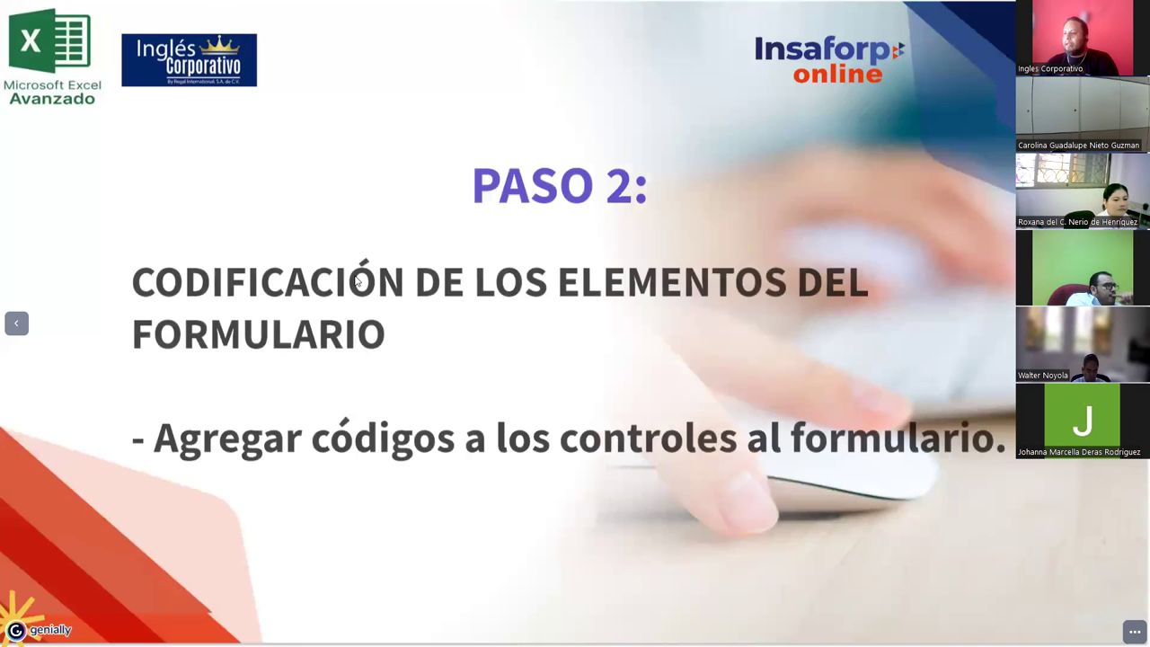
{"action": "key", "text": "Right"}
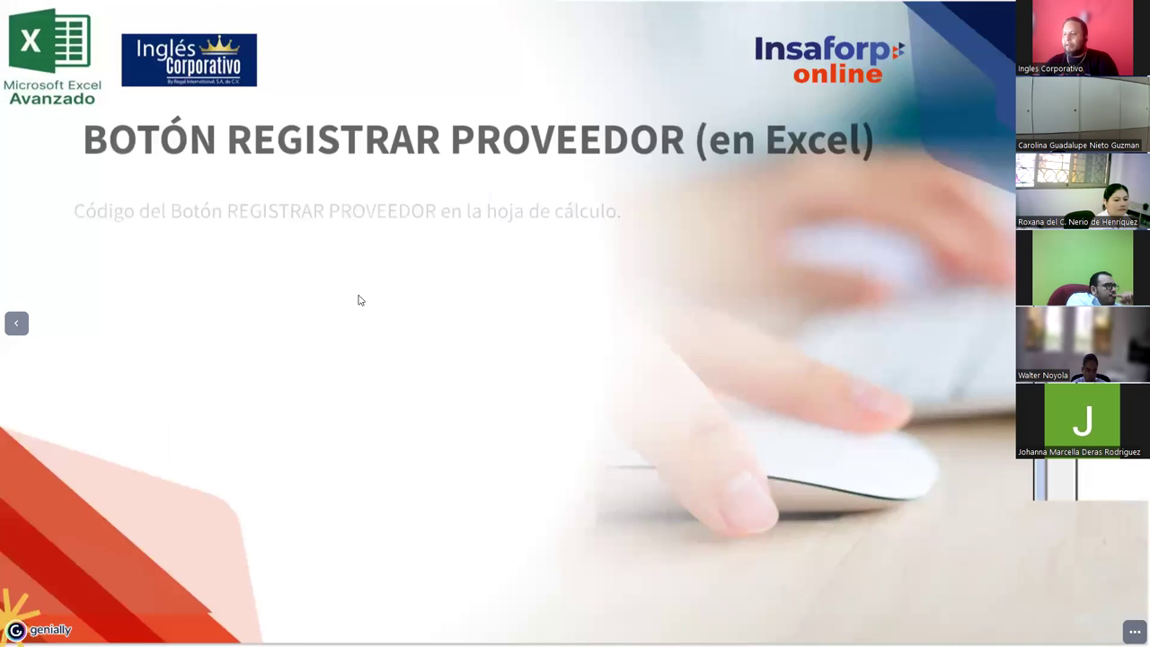
{"action": "key", "text": "Right"}
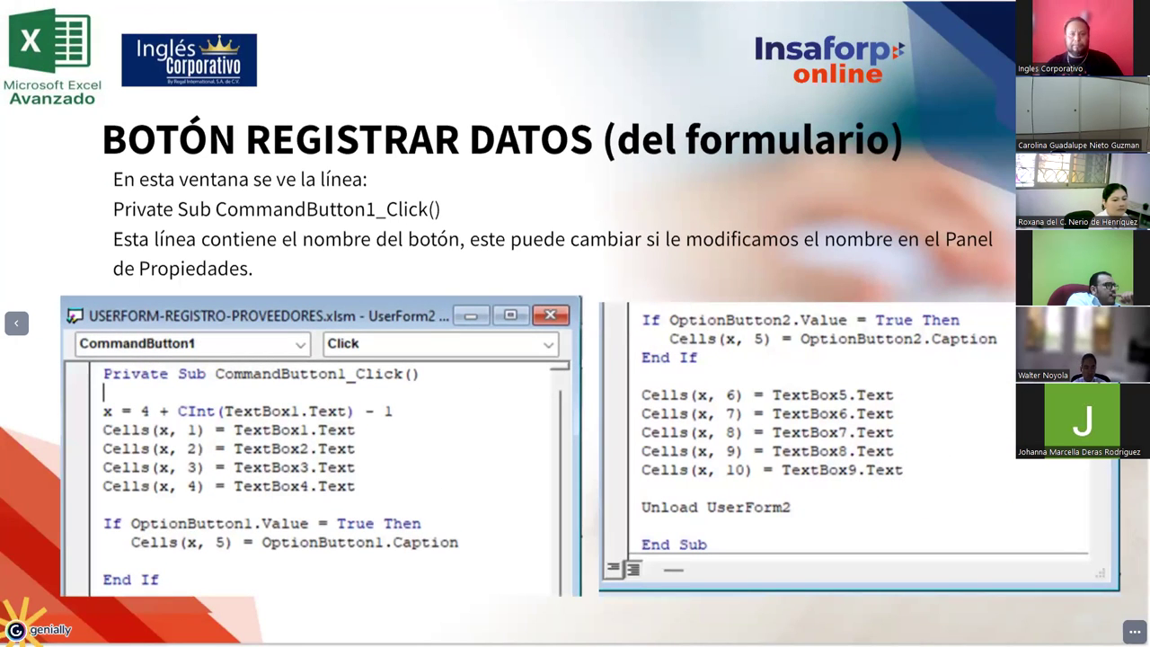
Step: Open the Registrar Datos button's click code and add a blank line above End Sub
{"action": "key", "text": "alt+Tab"}
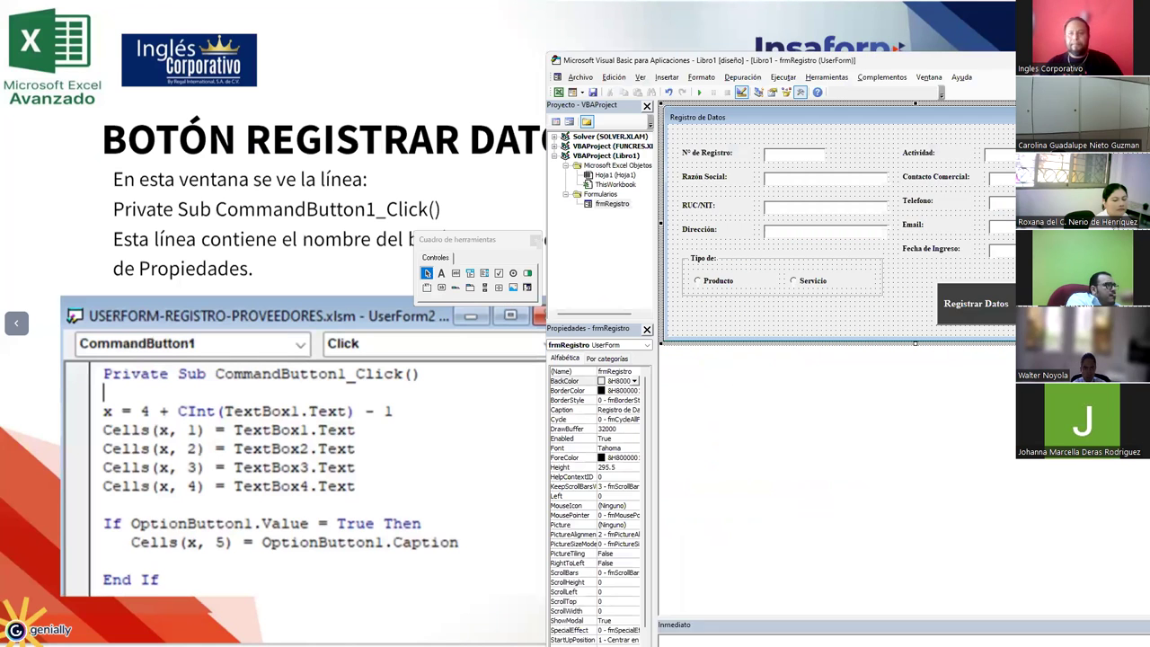
{"action": "left_click", "coordinate": [979, 315]}
{"action": "double_click", "coordinate": [978, 313]}
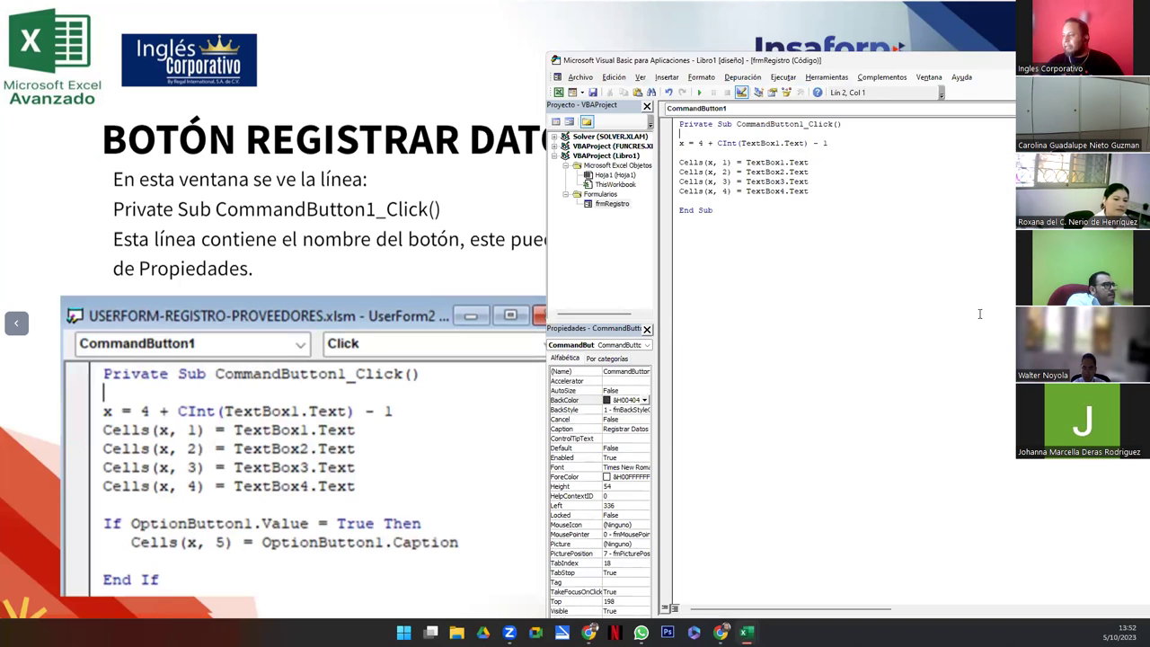
{"action": "left_click", "coordinate": [721, 201]}
{"action": "key", "text": "Return"}
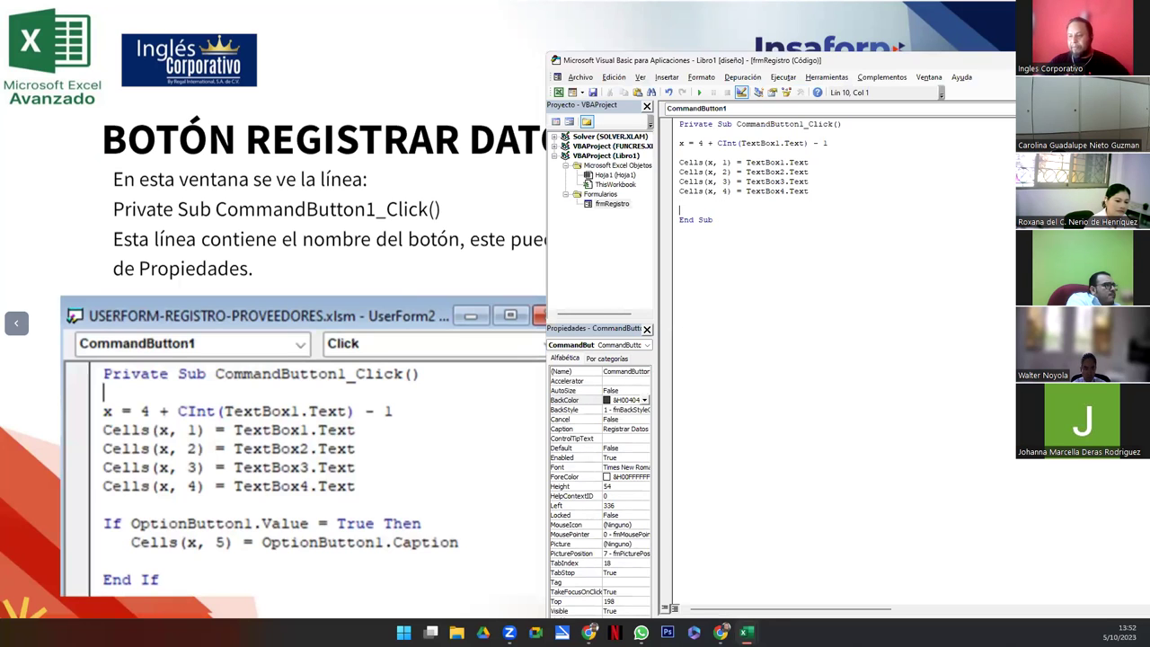
Step: Write If OptionButton1.Value = True Then with Cells(x, 5) = OptionButton1.Caption inside
{"action": "type", "text": "If OptionBUtt"}
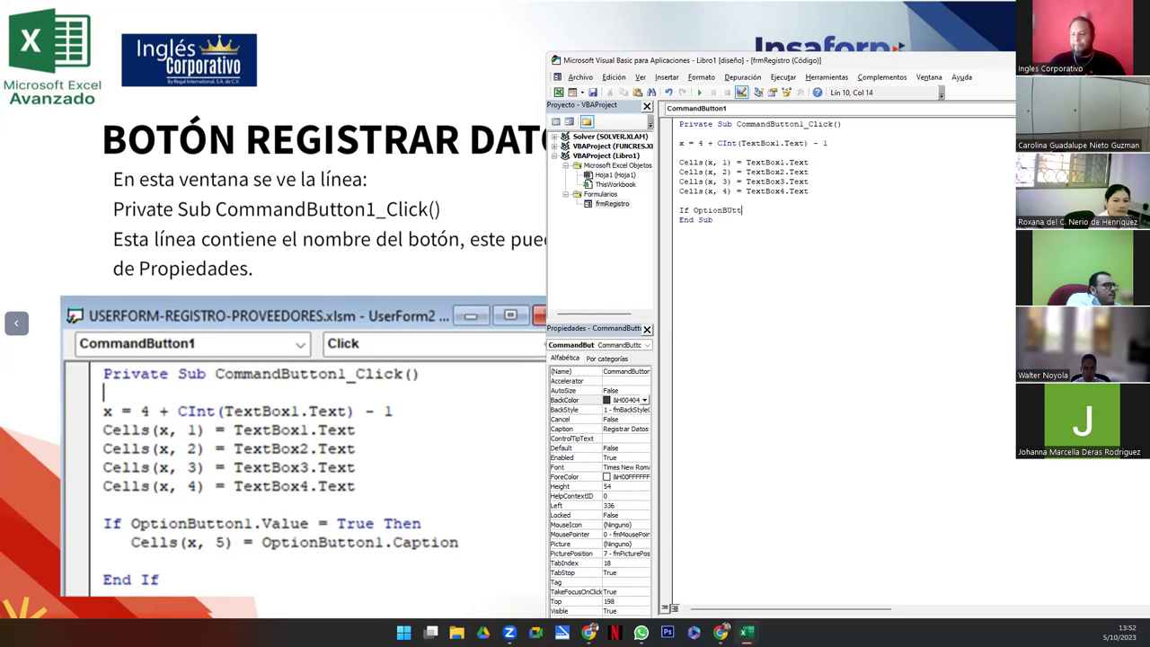
{"action": "type", "text": ".va"}
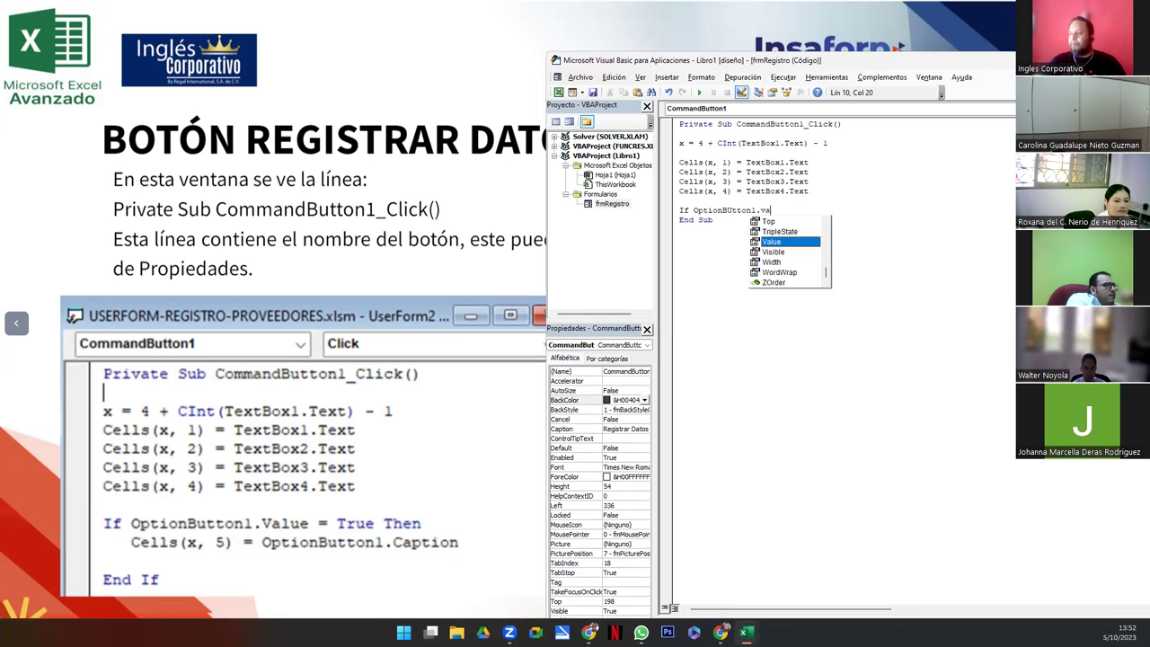
{"action": "key", "text": "Tab"}
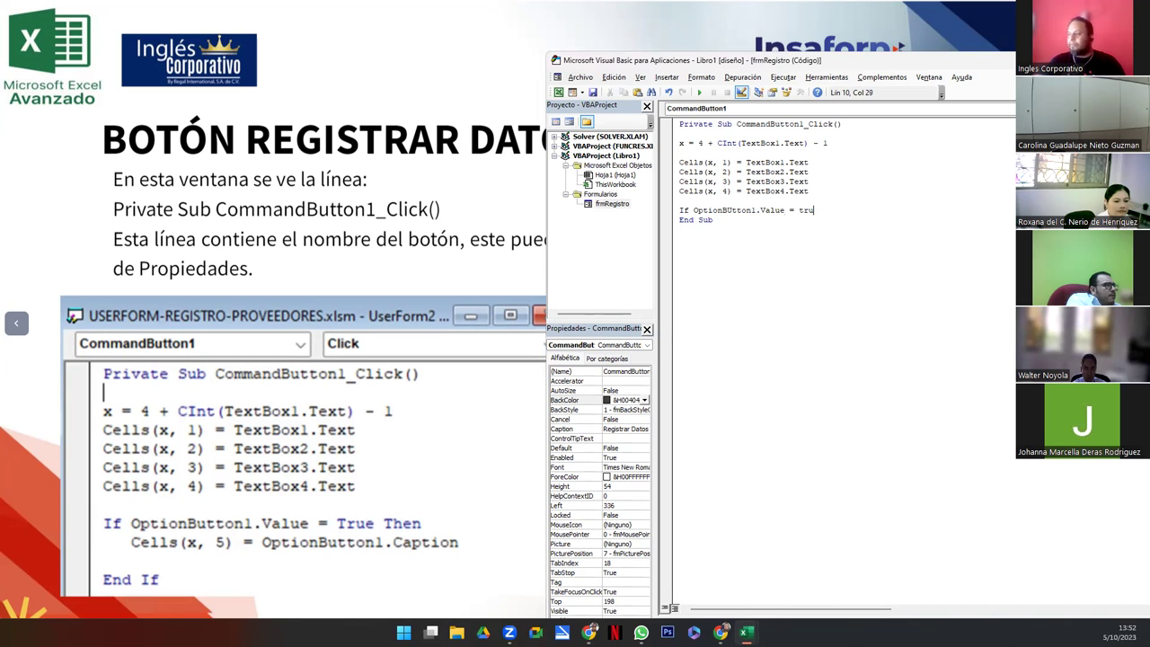
{"action": "key", "text": "Return"}
{"action": "key", "text": "Return"}
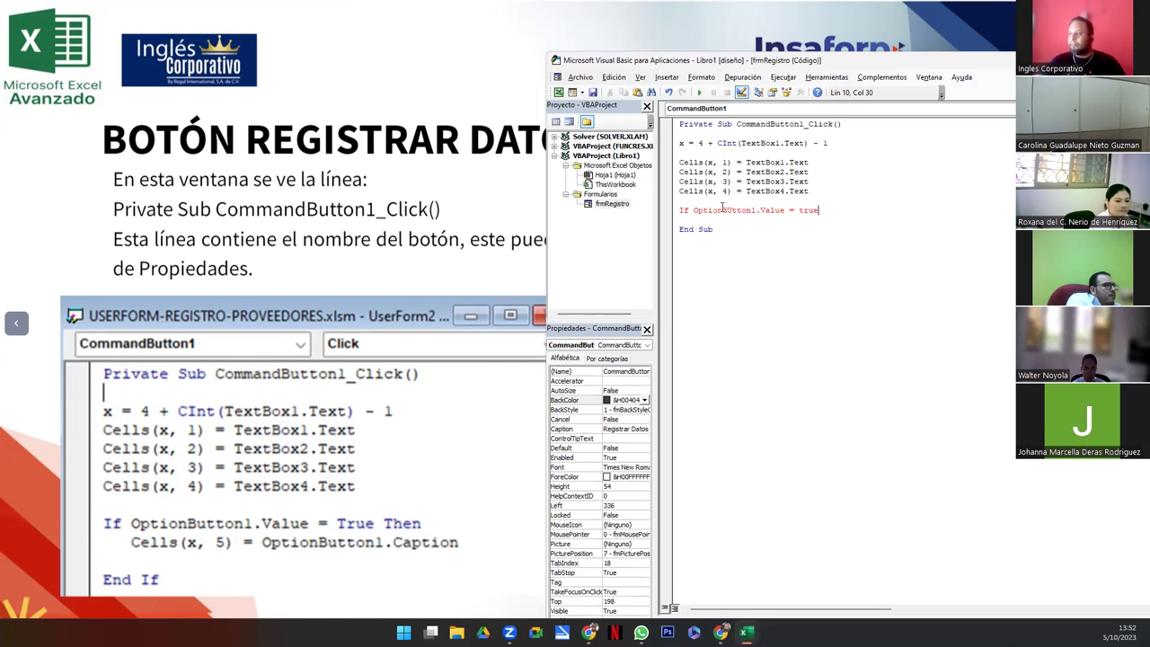
{"action": "type", "text": "the"}
{"action": "key", "text": "BackSpace"}
{"action": "key", "text": "Return"}
{"action": "key", "text": "Tab"}
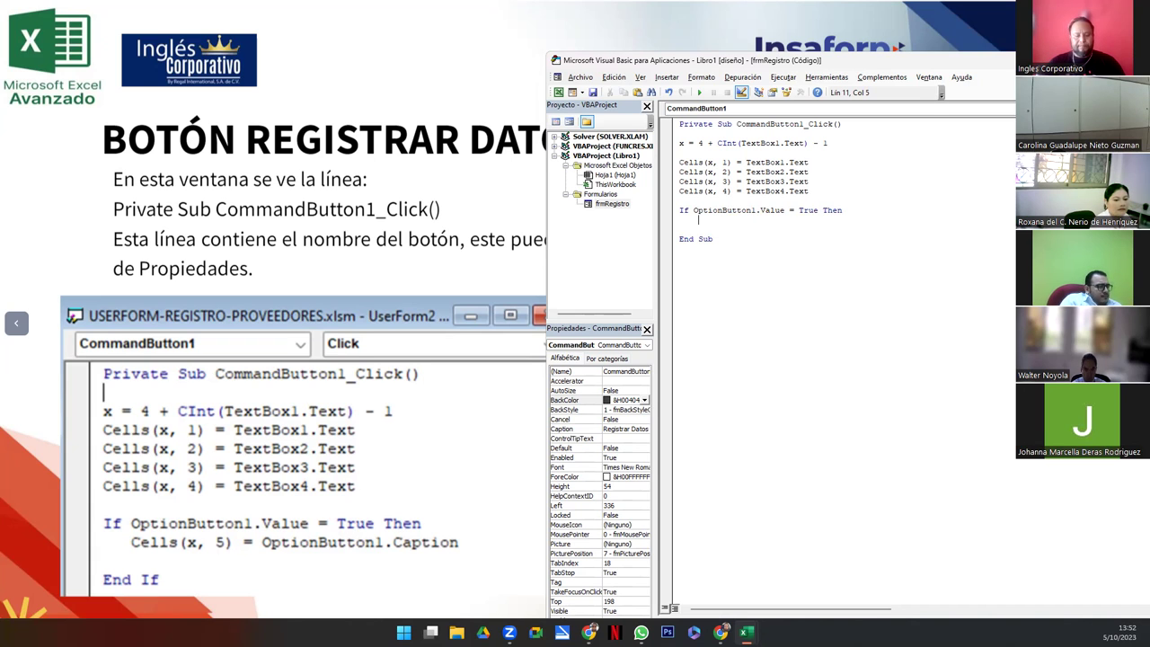
{"action": "type", "text": "Cell"}
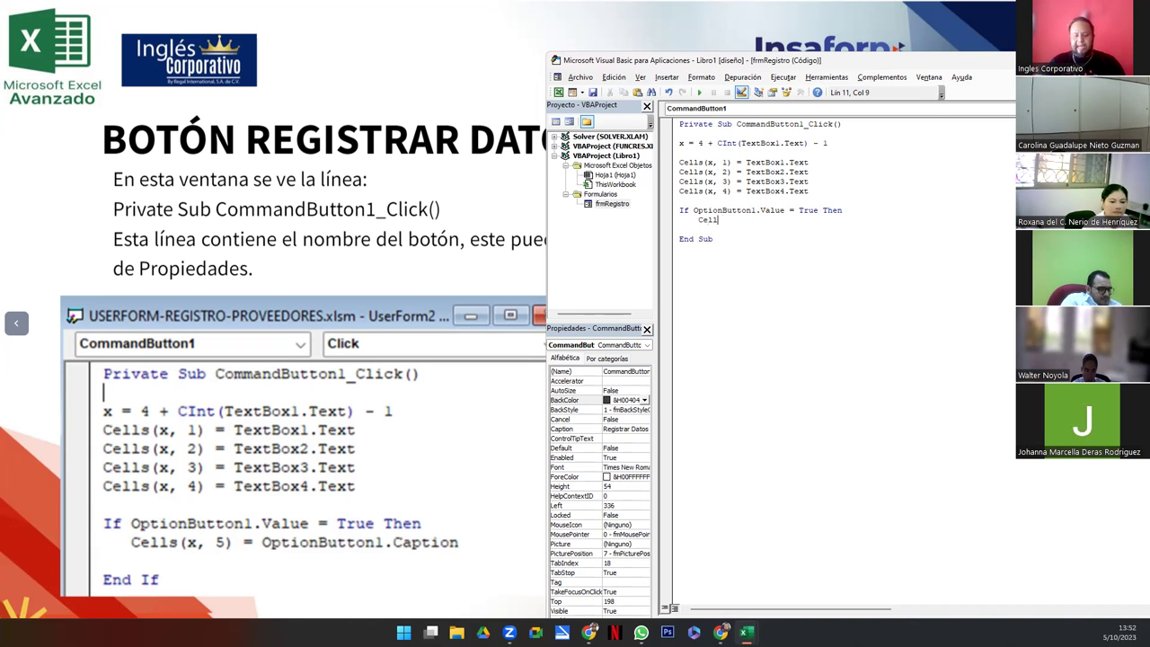
{"action": "type", "text": "s(x,"}
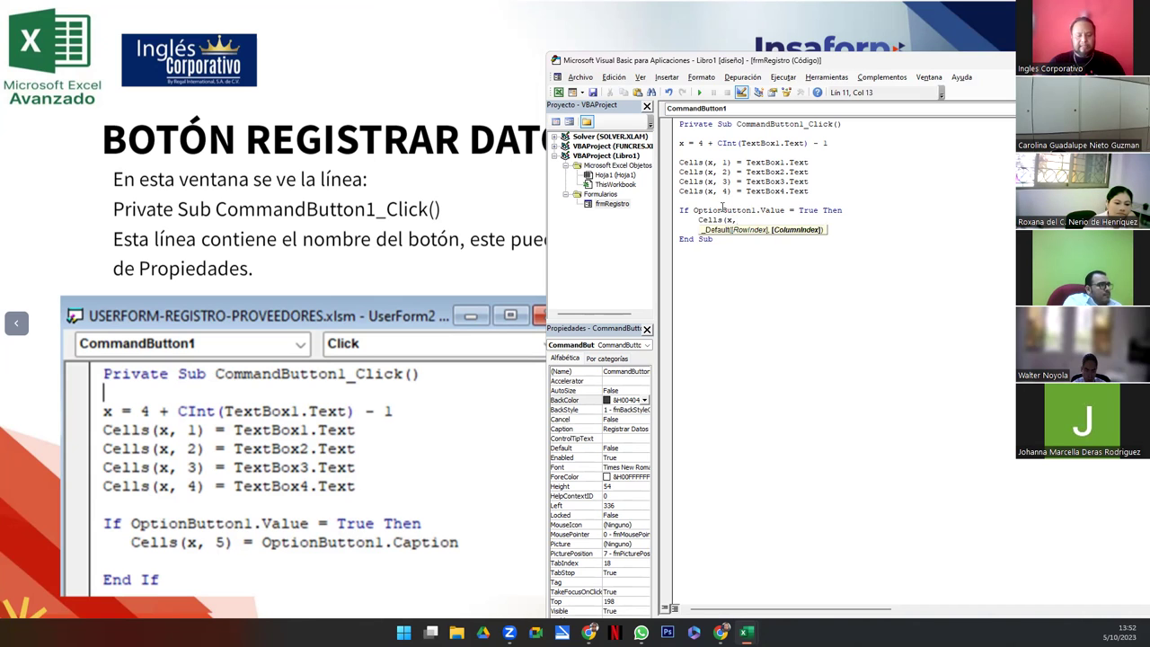
{"action": "type", "text": ") = Optio"}
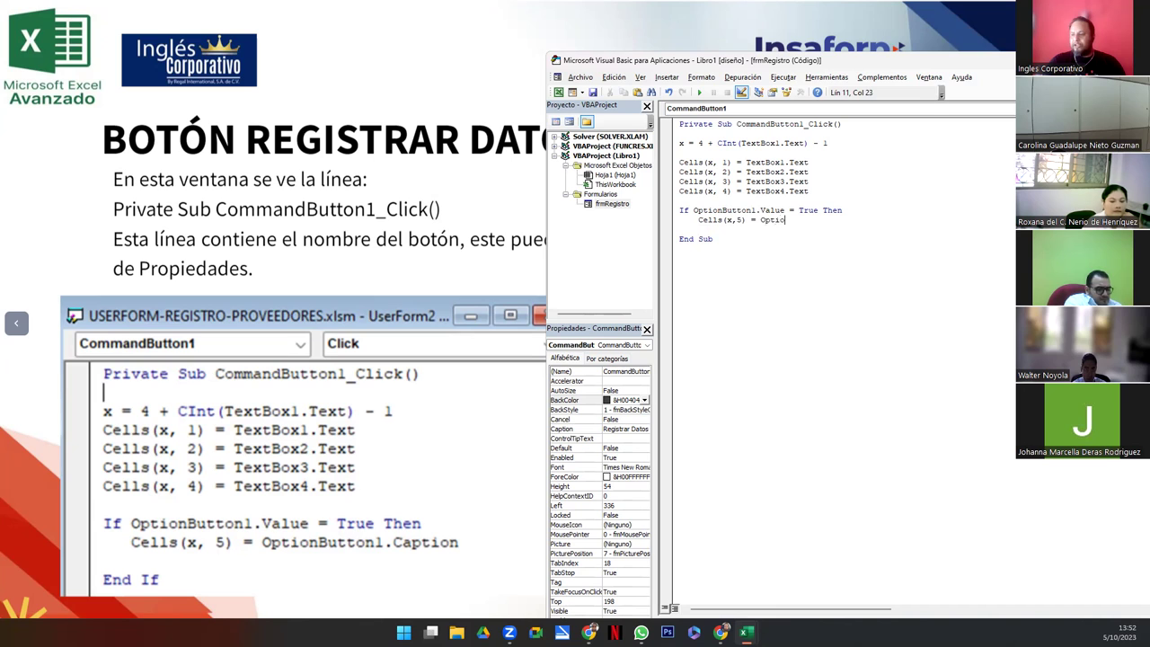
{"action": "type", "text": ".Ca"}
{"action": "key", "text": "Tab"}
{"action": "key", "text": "Down"}
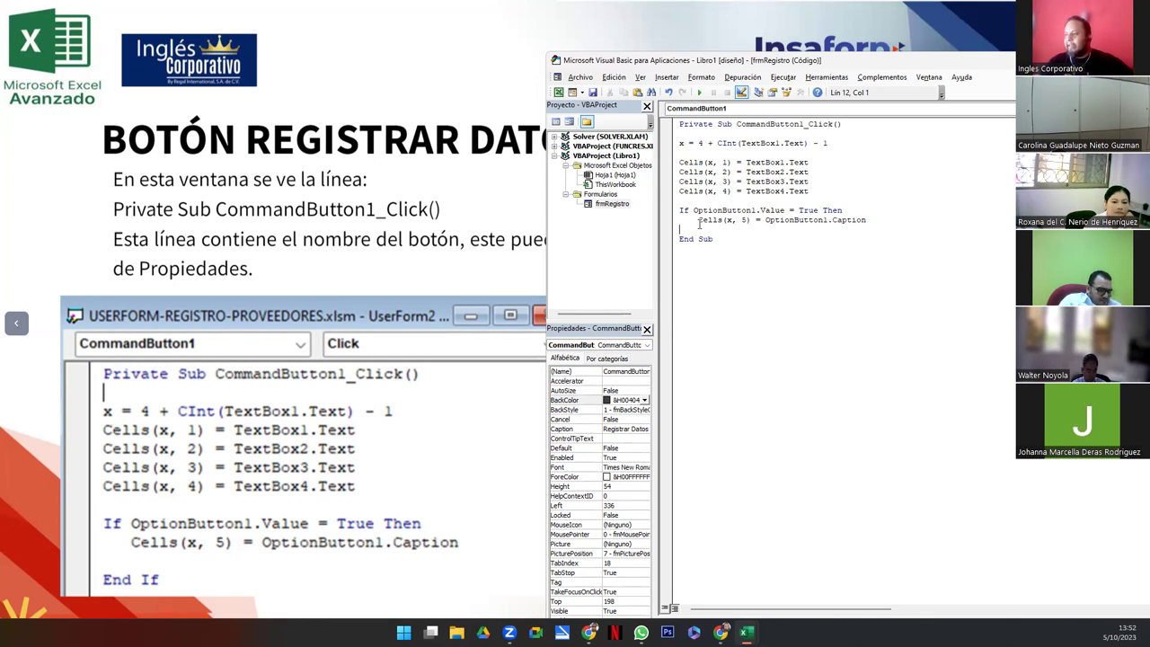
Step: Check the Producto option button on the form, then return to the Registrar Datos code
{"action": "double_click", "coordinate": [610, 205]}
{"action": "left_click", "coordinate": [710, 283]}
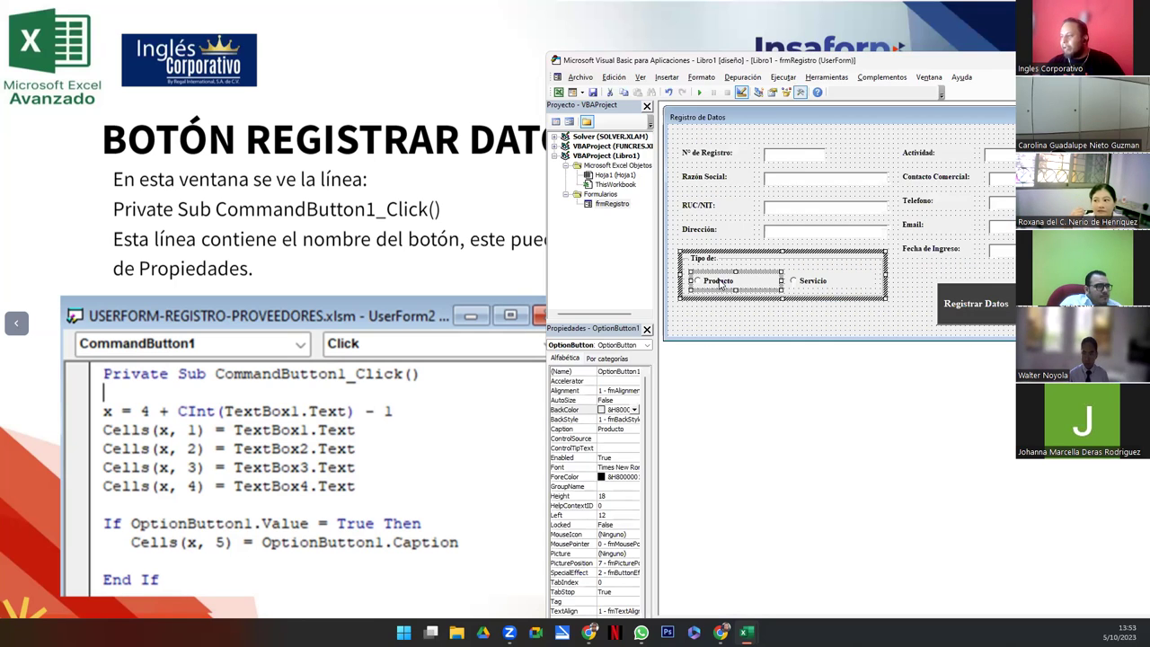
{"action": "double_click", "coordinate": [960, 314]}
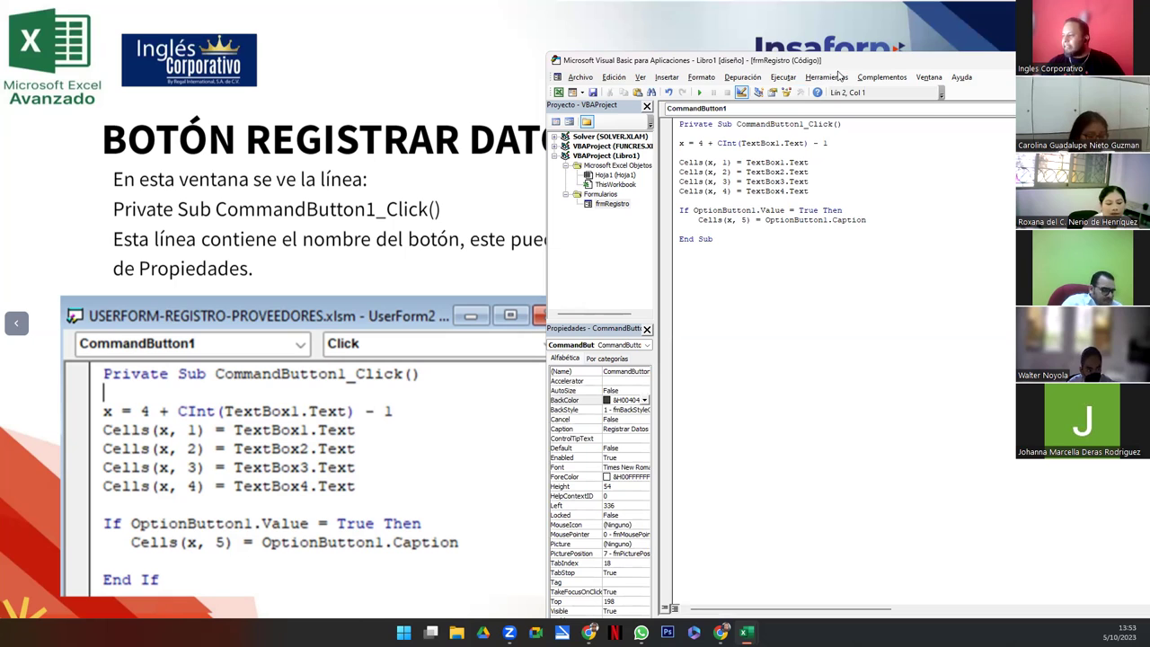
{"action": "left_click_drag", "start_coordinate": [839, 72], "coordinate": [902, 394]}
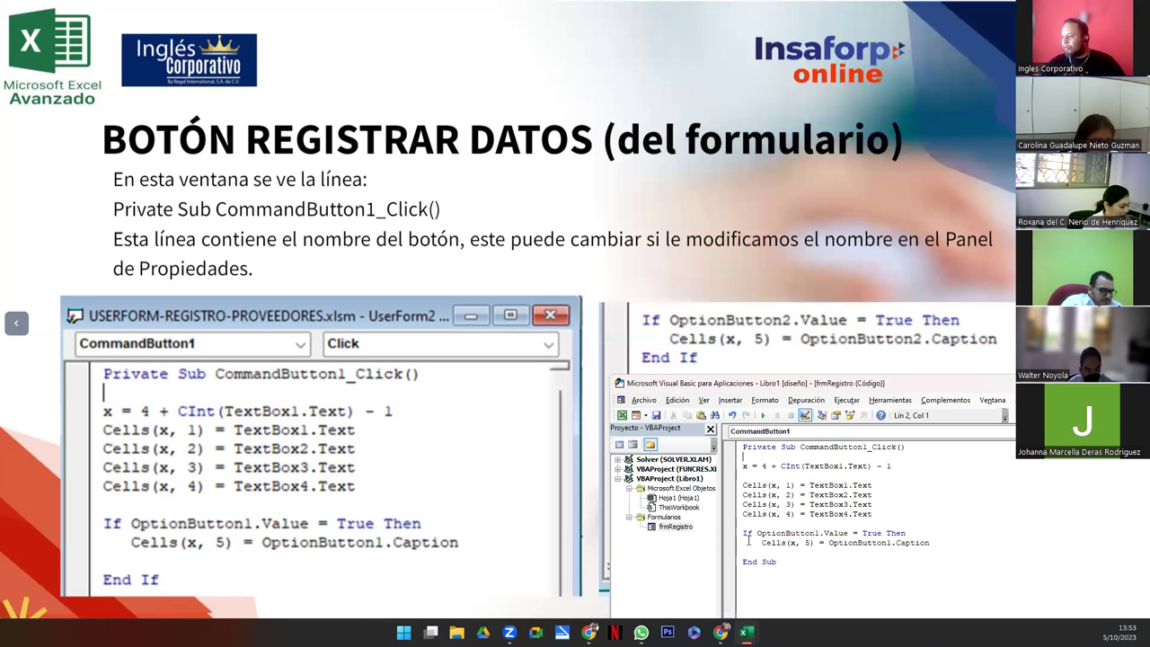
Step: Duplicate the OptionButton1 If block directly below the original
{"action": "left_click", "coordinate": [774, 543], "text": "shift"}
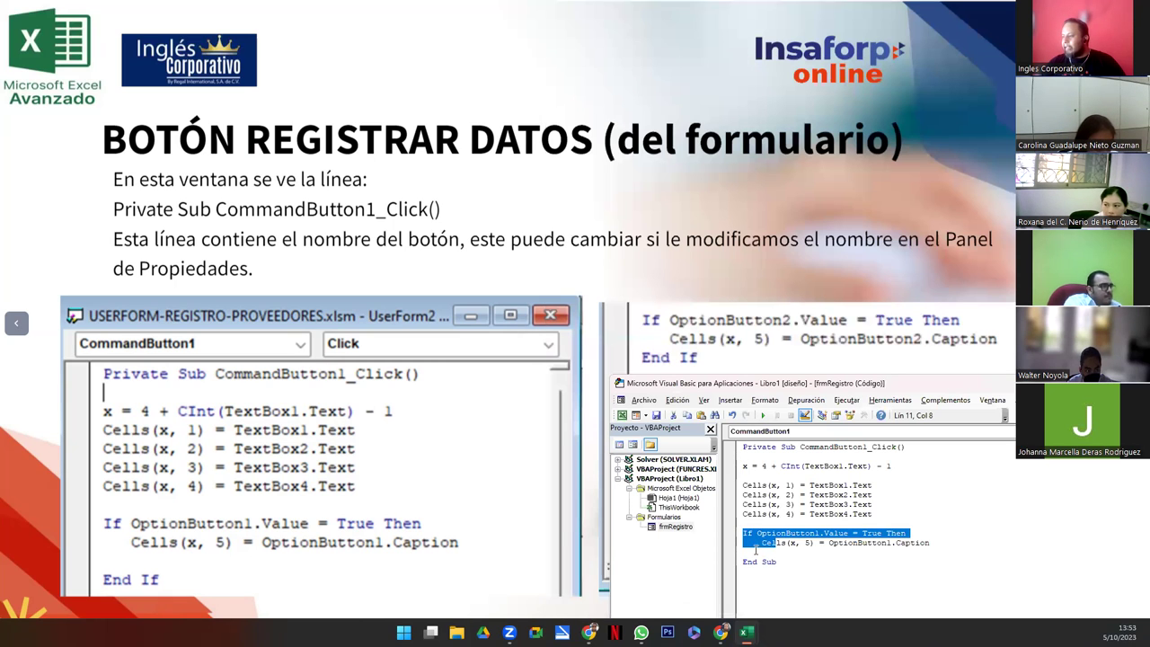
{"action": "left_click", "coordinate": [755, 549]}
{"action": "type", "text": "End If"}
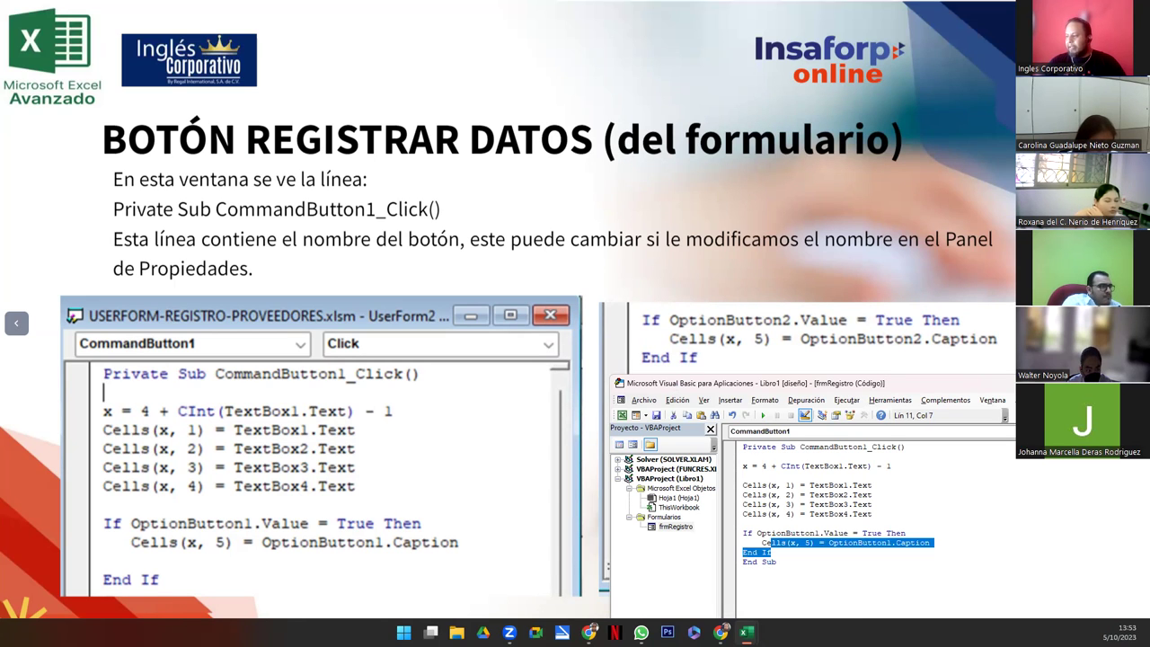
{"action": "left_click_drag", "start_coordinate": [771, 552], "coordinate": [743, 533]}
{"action": "key", "text": "ctrl+c"}
{"action": "left_click", "coordinate": [772, 552]}
{"action": "key", "text": "Return"}
{"action": "key", "text": "Return"}
{"action": "key", "text": "ctrl+v"}
{"action": "key", "text": "Return"}
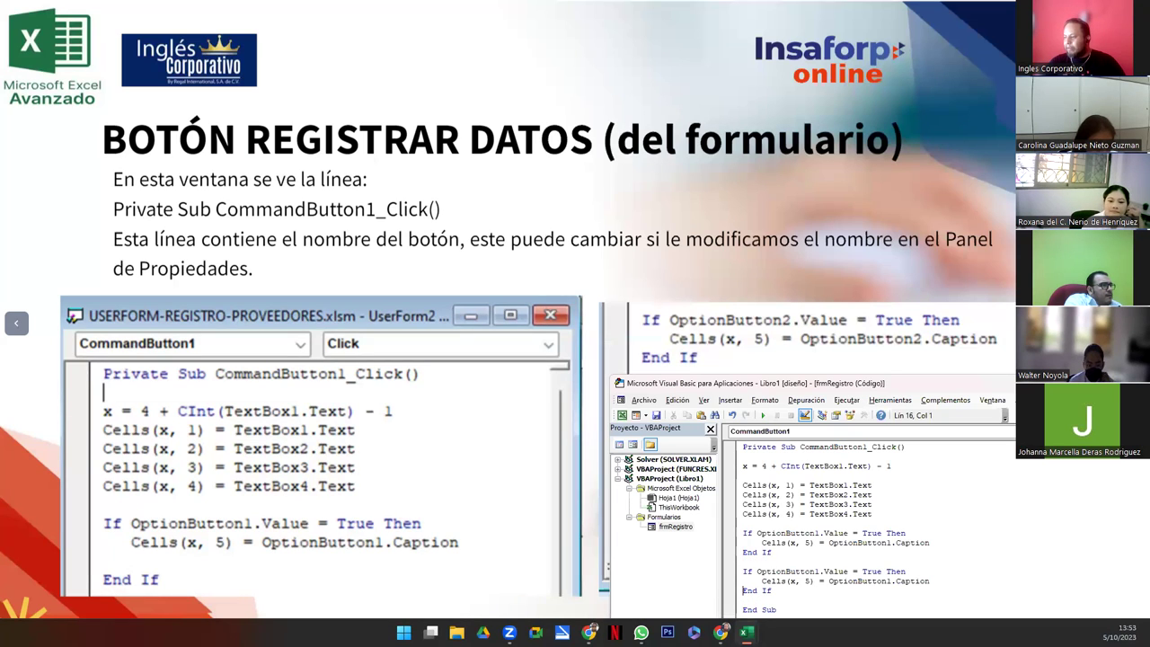
Step: Change the copied block's OptionButton1 references to OptionButton2
{"action": "left_click", "coordinate": [803, 571]}
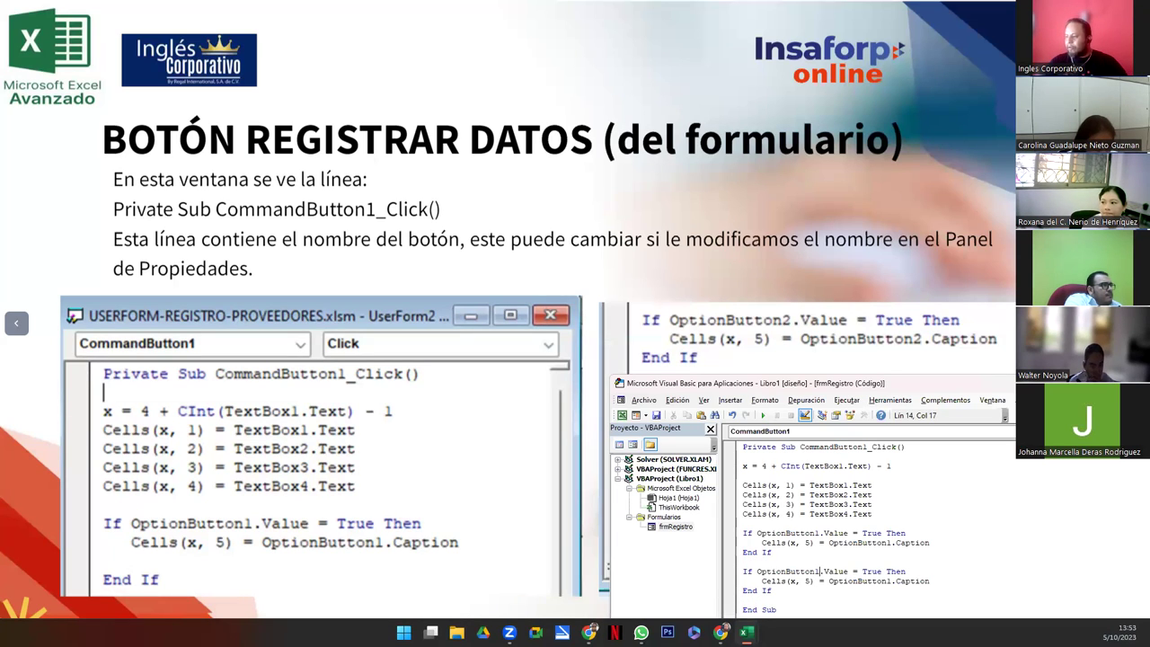
{"action": "type", "text": "2"}
{"action": "key", "text": "Down"}
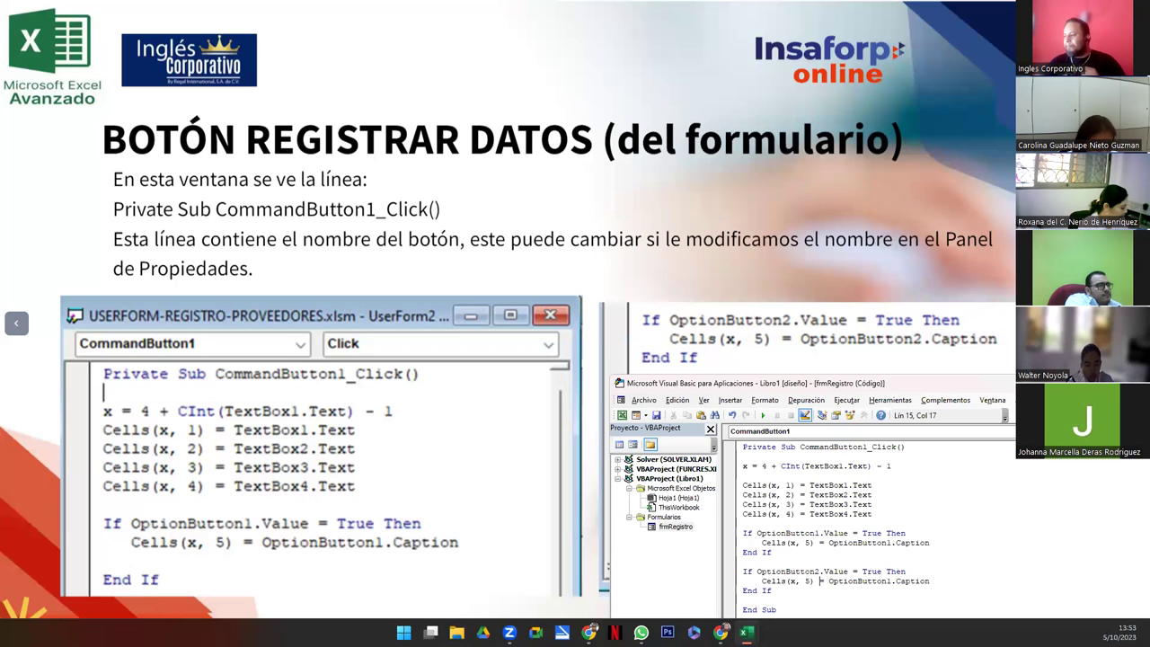
{"action": "left_click", "coordinate": [828, 582]}
{"action": "key", "text": "BackSpace"}
{"action": "type", "text": "2"}
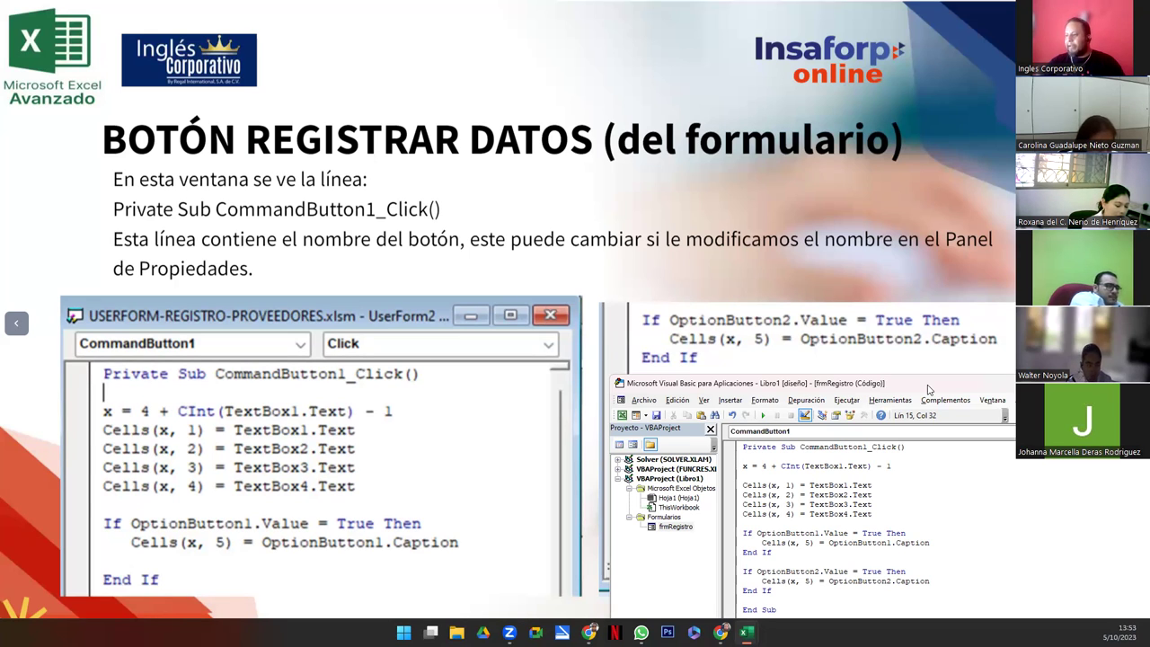
{"action": "double_click", "coordinate": [930, 386]}
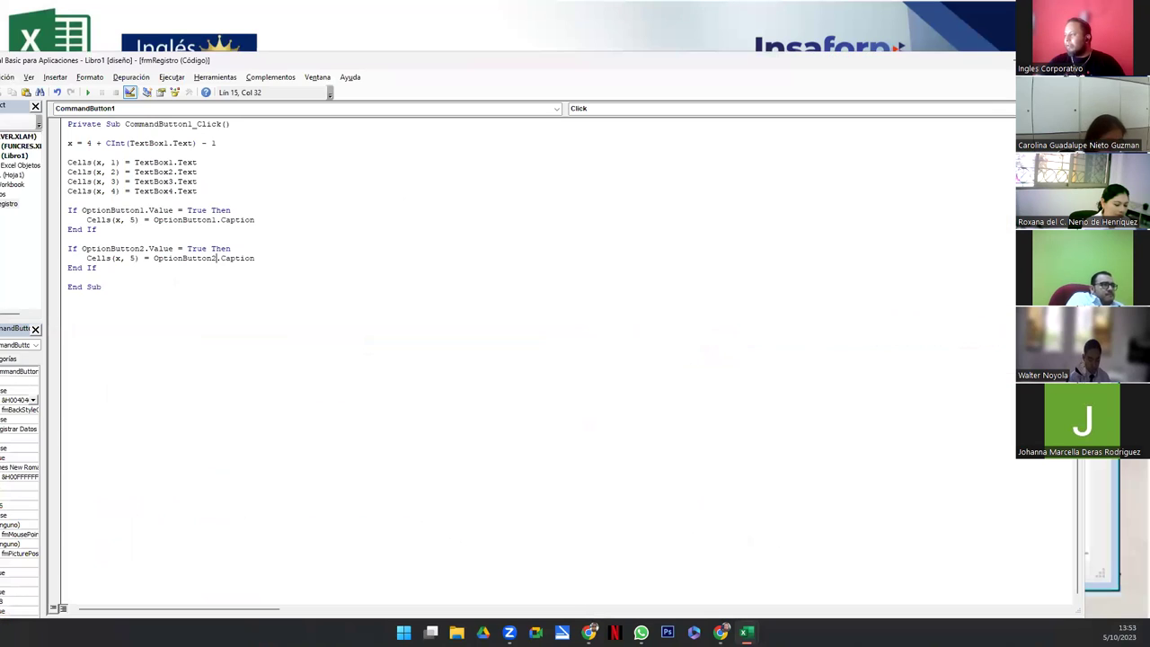
{"action": "double_click", "coordinate": [230, 60]}
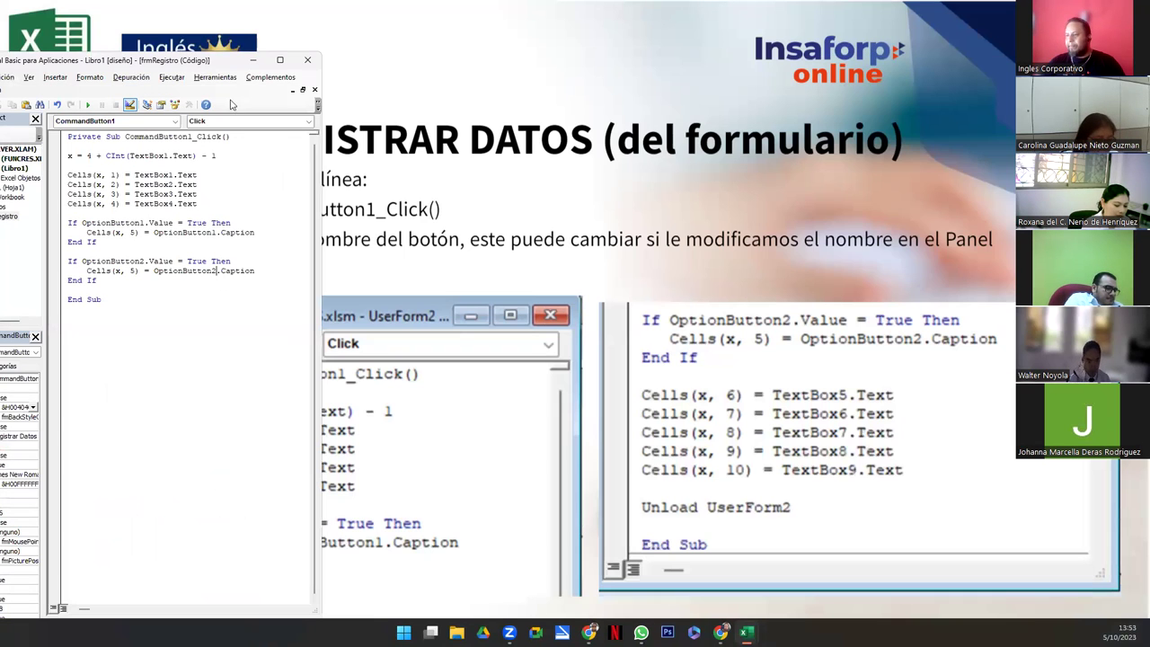
Step: Widen the code window and paste copies of the Cells assignment lines above End Sub
{"action": "left_click_drag", "start_coordinate": [284, 63], "coordinate": [456, 32]}
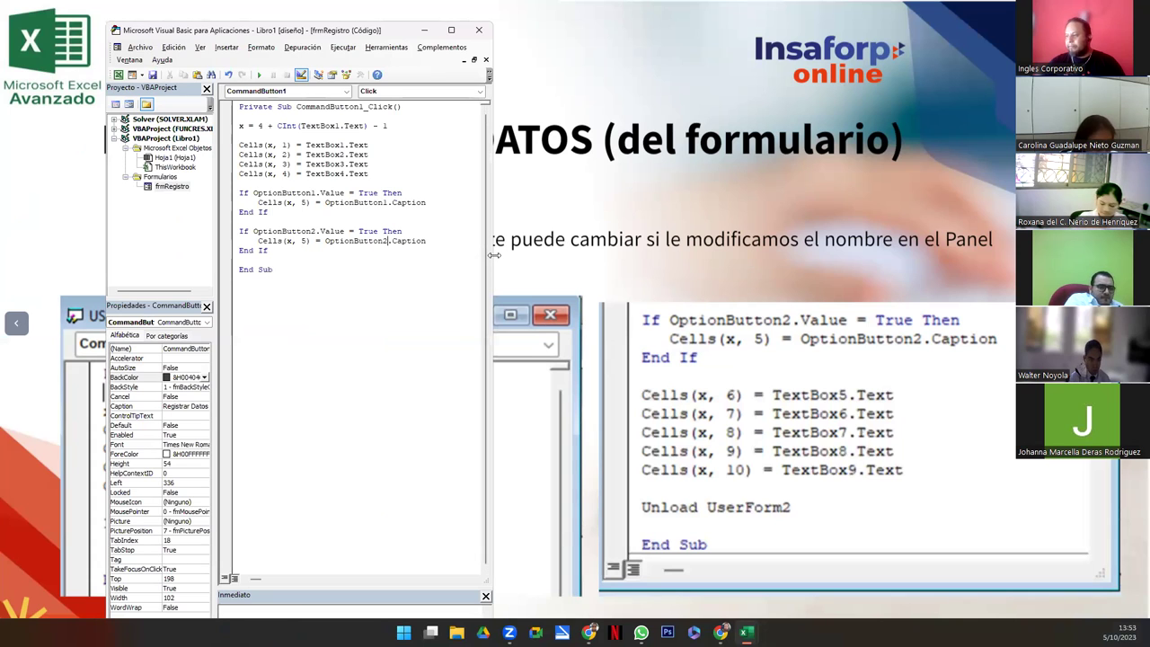
{"action": "left_click_drag", "start_coordinate": [495, 255], "coordinate": [586, 296]}
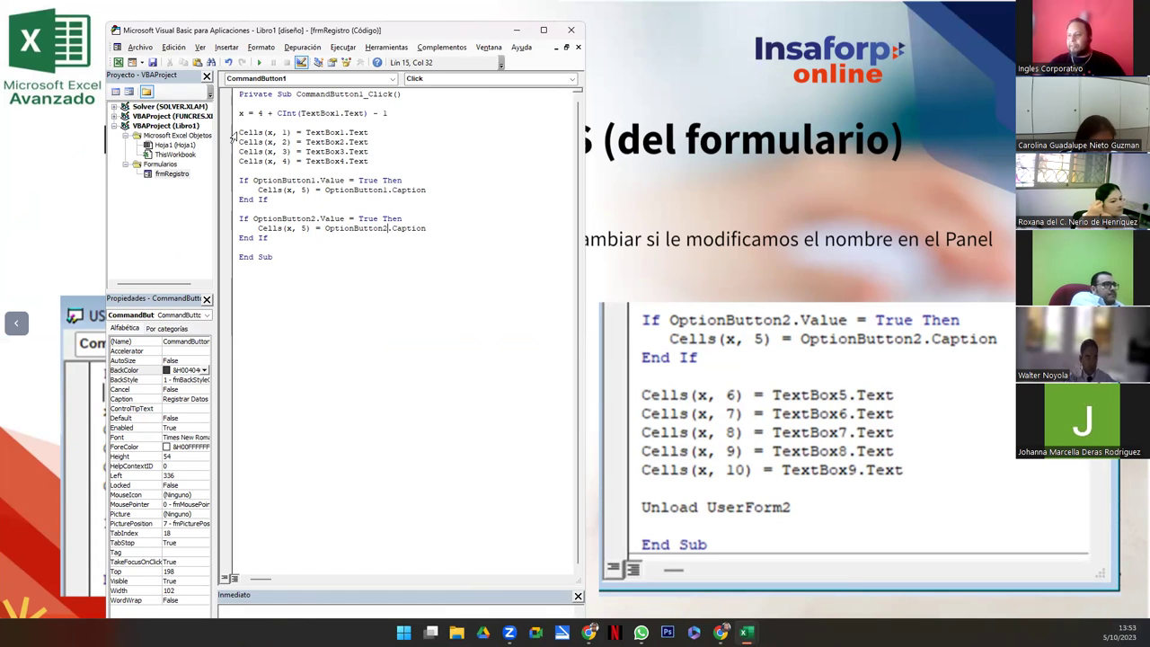
{"action": "left_click_drag", "start_coordinate": [230, 133], "coordinate": [230, 165]}
{"action": "key", "text": "ctrl+c"}
{"action": "left_click", "coordinate": [279, 248]}
{"action": "key", "text": "Return"}
{"action": "key", "text": "ctrl+v"}
{"action": "key", "text": "Return"}
{"action": "left_click", "coordinate": [239, 276]}
{"action": "left_click_drag", "start_coordinate": [239, 276], "coordinate": [239, 257]}
{"action": "key", "text": "ctrl+c"}
{"action": "left_click", "coordinate": [239, 276]}
{"action": "key", "text": "ctrl+v"}
Step: Renumber the pasted lines to columns 6, 7, 8, 9 and 10, deleting the leftover line
{"action": "left_click", "coordinate": [267, 257]}
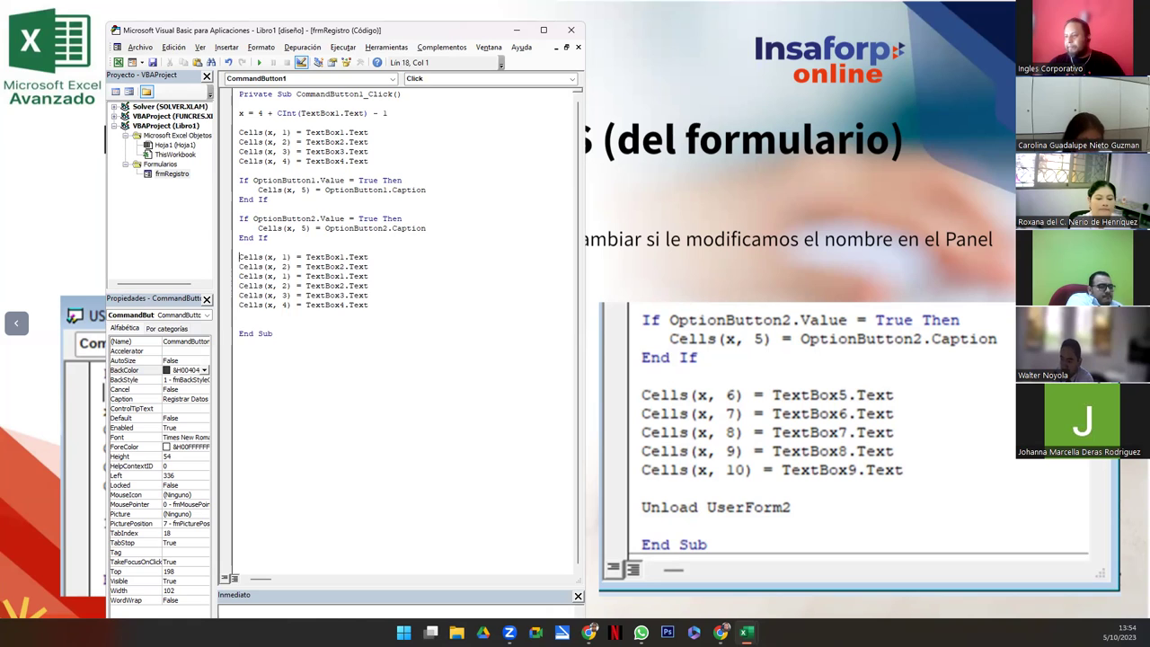
{"action": "key", "text": "Delete"}
{"action": "type", "text": "6"}
{"action": "key", "text": "Down"}
{"action": "key", "text": "BackSpace"}
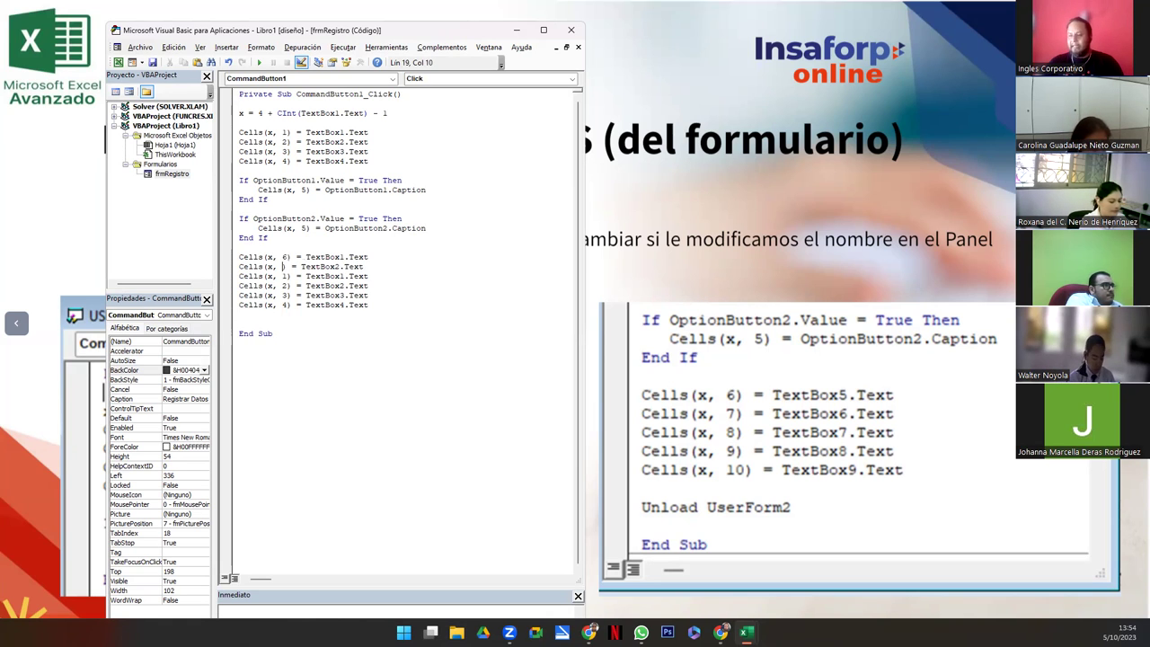
{"action": "type", "text": "7"}
{"action": "key", "text": "Down"}
{"action": "key", "text": "BackSpace"}
{"action": "type", "text": "8"}
{"action": "key", "text": "Down"}
{"action": "key", "text": "BackSpace"}
{"action": "type", "text": "9"}
{"action": "key", "text": "Down"}
{"action": "key", "text": "BackSpace"}
{"action": "type", "text": "10"}
{"action": "key", "text": "Down"}
{"action": "key", "text": "End"}
{"action": "key", "text": "shift+Home"}
{"action": "key", "text": "Delete"}
{"action": "key", "text": "Up"}
{"action": "key", "text": "Up"}
{"action": "key", "text": "Up"}
{"action": "key", "text": "Up"}
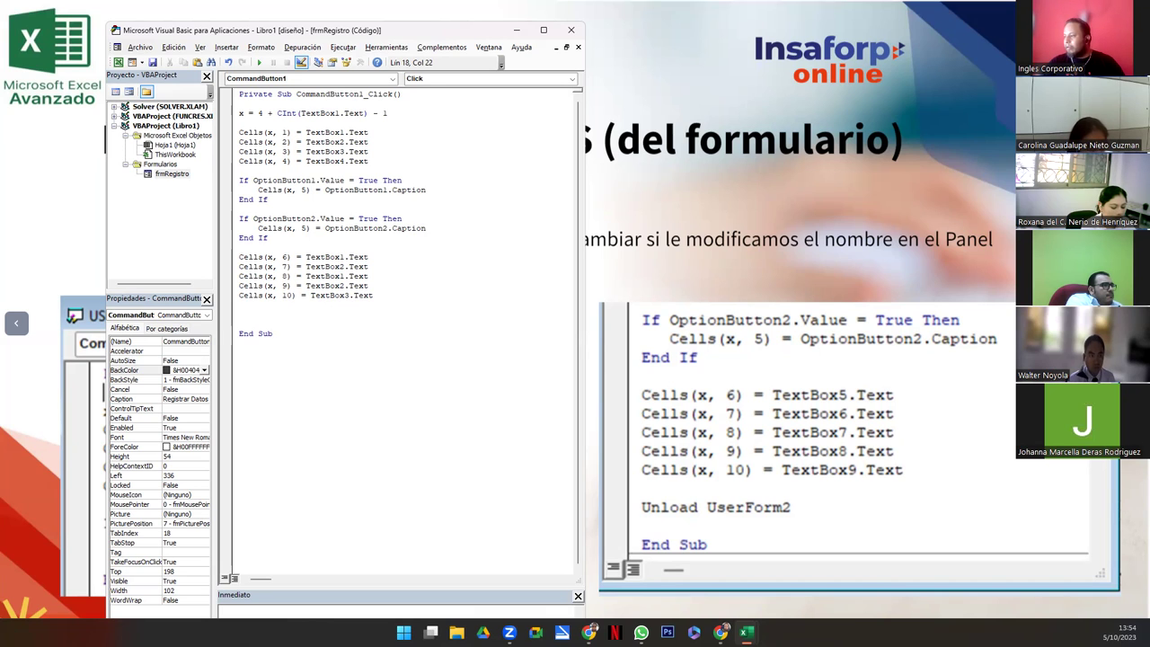
Step: Point the new lines at TextBox5 through TextBox9
{"action": "key", "text": "BackSpace"}
{"action": "type", "text": "5"}
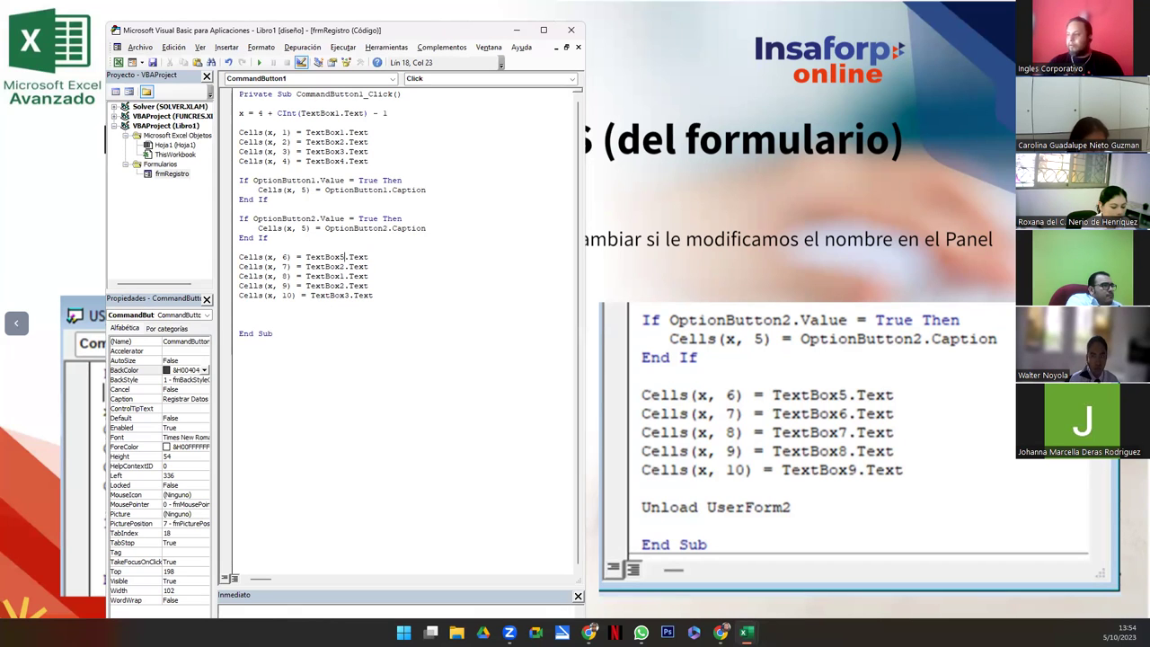
{"action": "key", "text": "BackSpace"}
{"action": "type", "text": "6"}
{"action": "key", "text": "BackSpace"}
{"action": "type", "text": "7"}
{"action": "key", "text": "BackSpace"}
{"action": "type", "text": "8"}
{"action": "key", "text": "Down"}
{"action": "type", "text": "9"}
{"action": "key", "text": "Delete"}
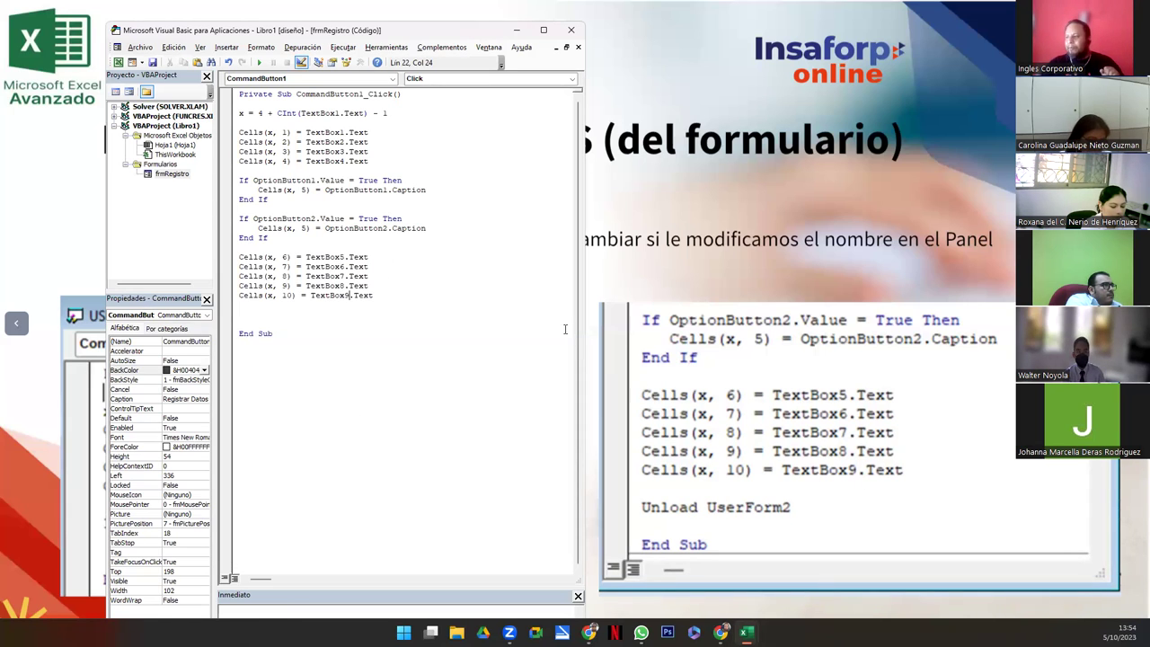
Step: Open the frmRegistro designer and check each textbox's name in Properties
{"action": "double_click", "coordinate": [177, 178]}
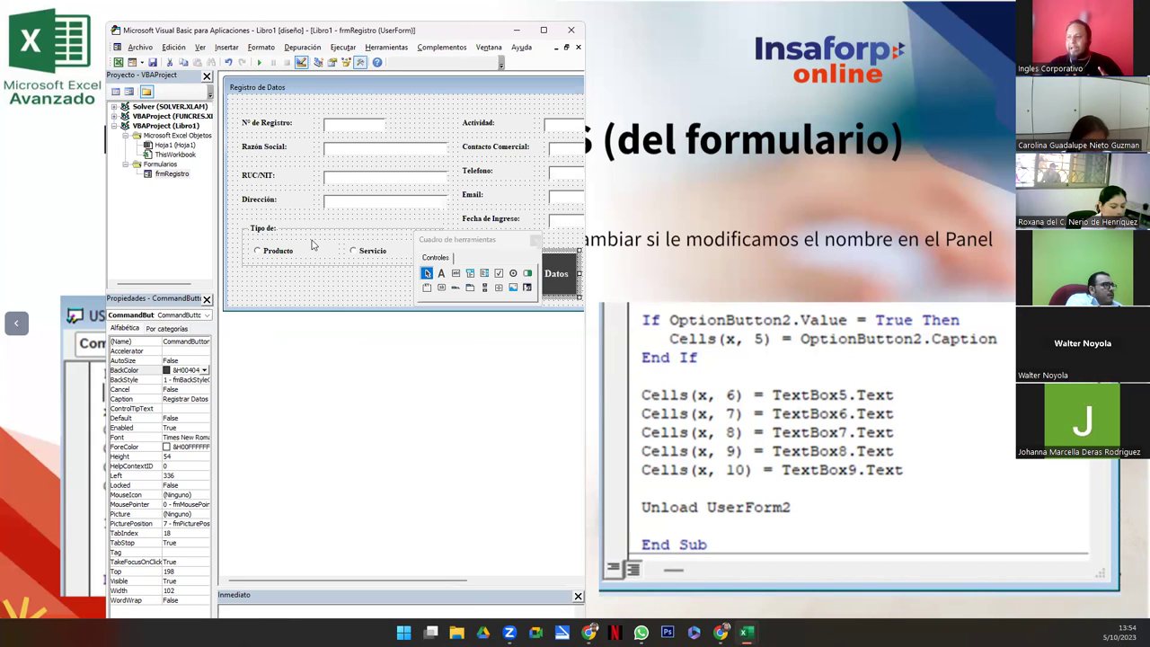
{"action": "left_click", "coordinate": [313, 245]}
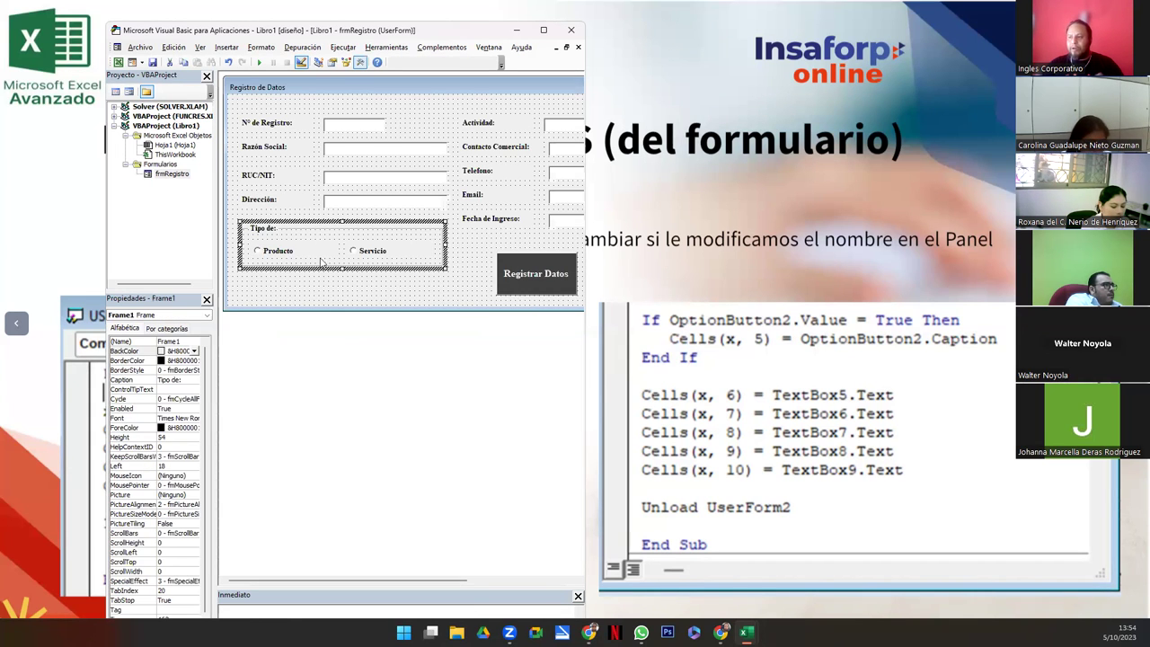
{"action": "left_click", "coordinate": [348, 125]}
{"action": "left_click", "coordinate": [351, 149]}
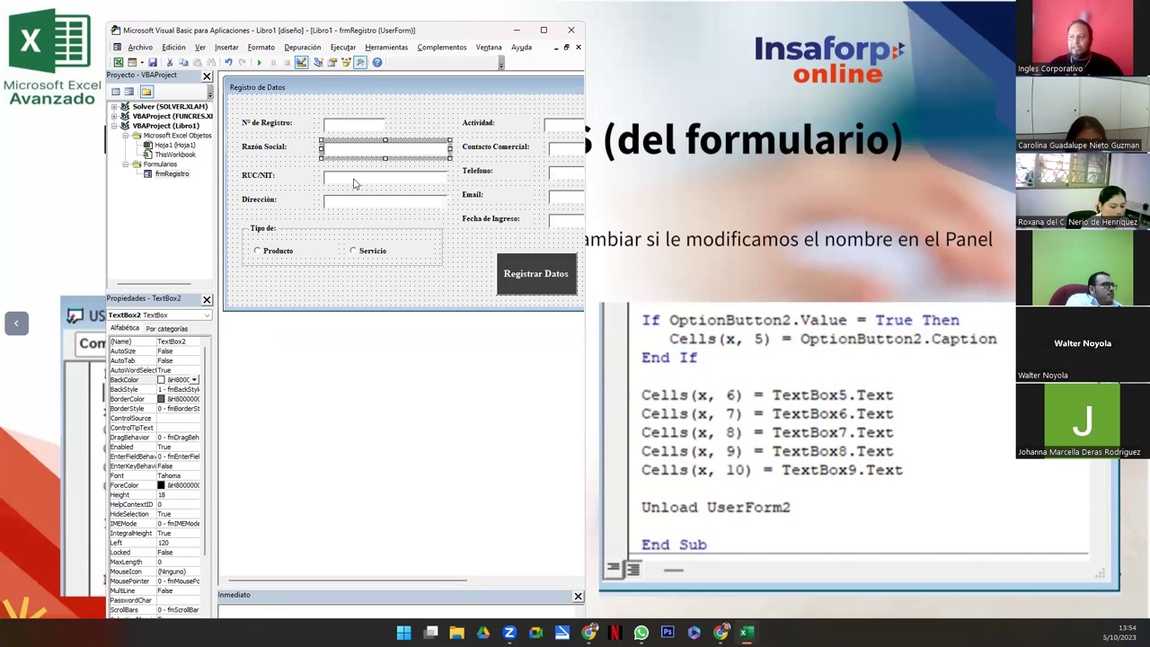
{"action": "left_click", "coordinate": [354, 180]}
{"action": "left_click", "coordinate": [355, 203]}
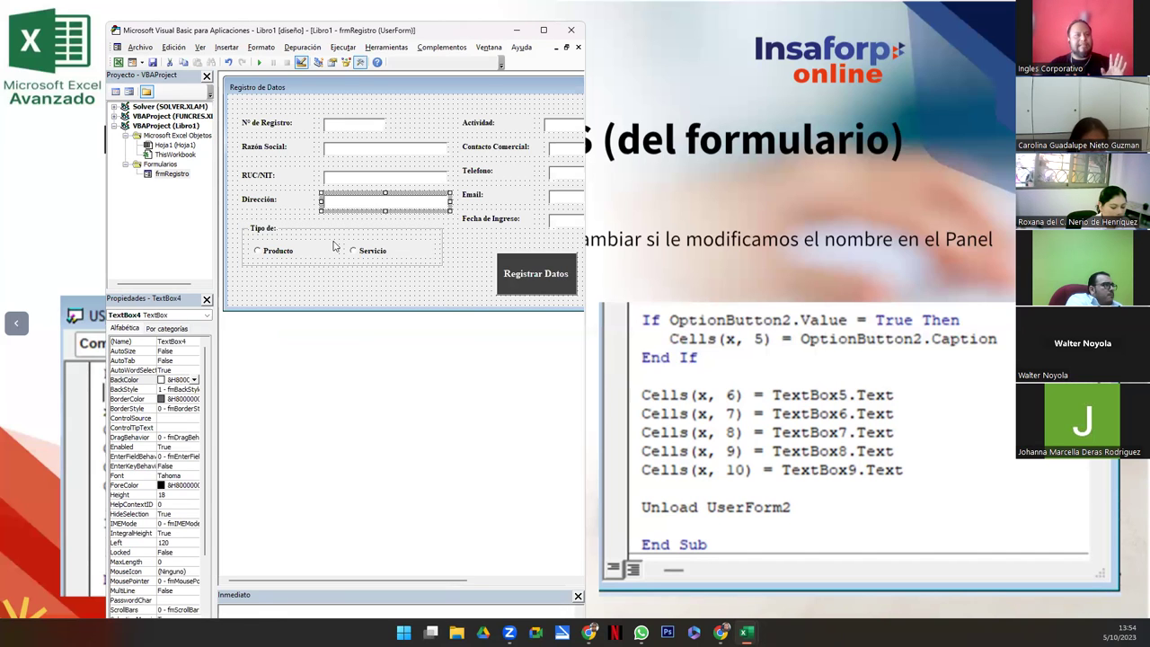
{"action": "left_click", "coordinate": [334, 245]}
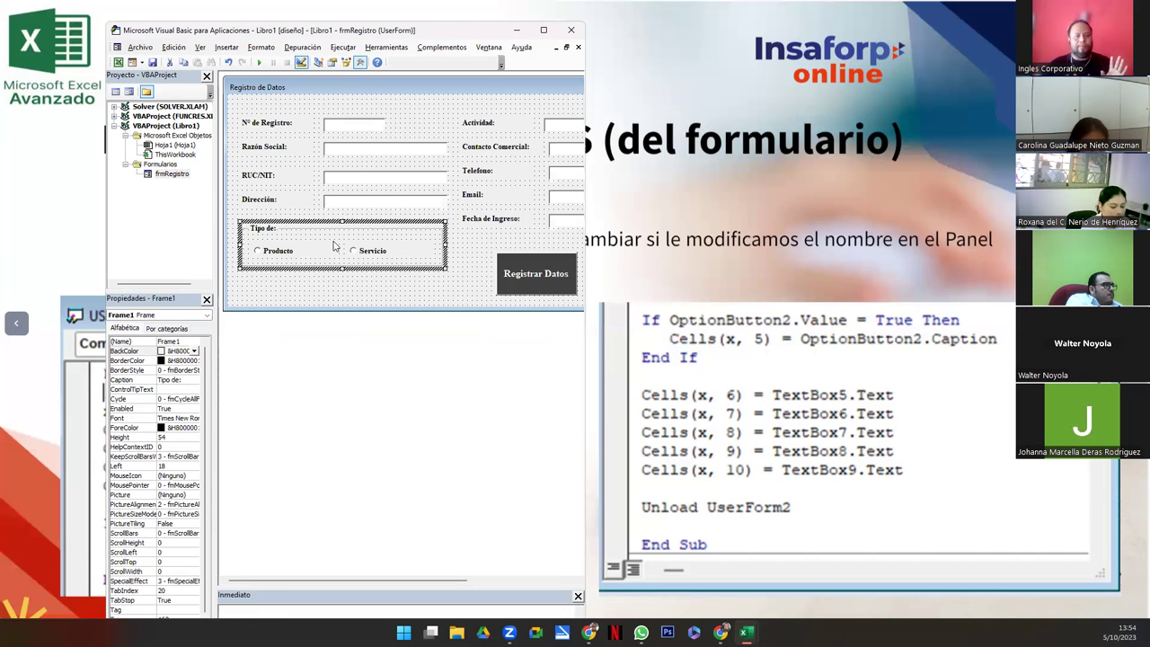
{"action": "left_click", "coordinate": [546, 129]}
{"action": "left_click", "coordinate": [558, 154]}
{"action": "left_click", "coordinate": [559, 176]}
{"action": "left_click", "coordinate": [561, 199]}
{"action": "left_click", "coordinate": [564, 226]}
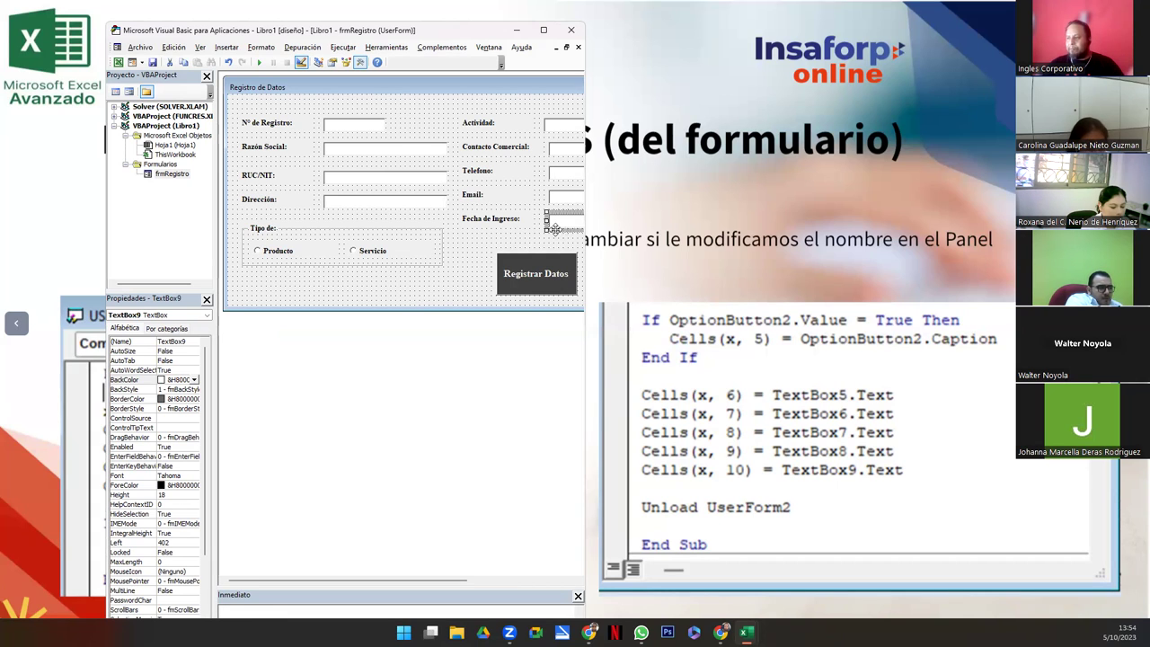
Step: Recheck the textbox names, then nudge the Actividad box right to Left 402
{"action": "left_click", "coordinate": [350, 130]}
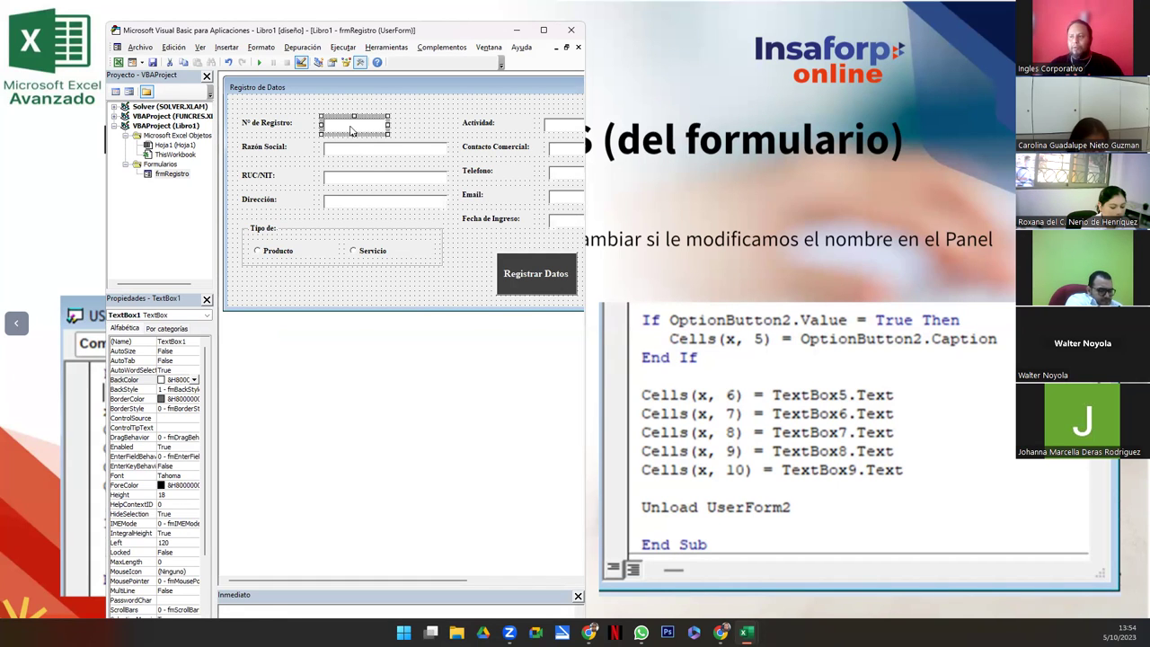
{"action": "left_click", "coordinate": [355, 149]}
{"action": "left_click", "coordinate": [360, 177]}
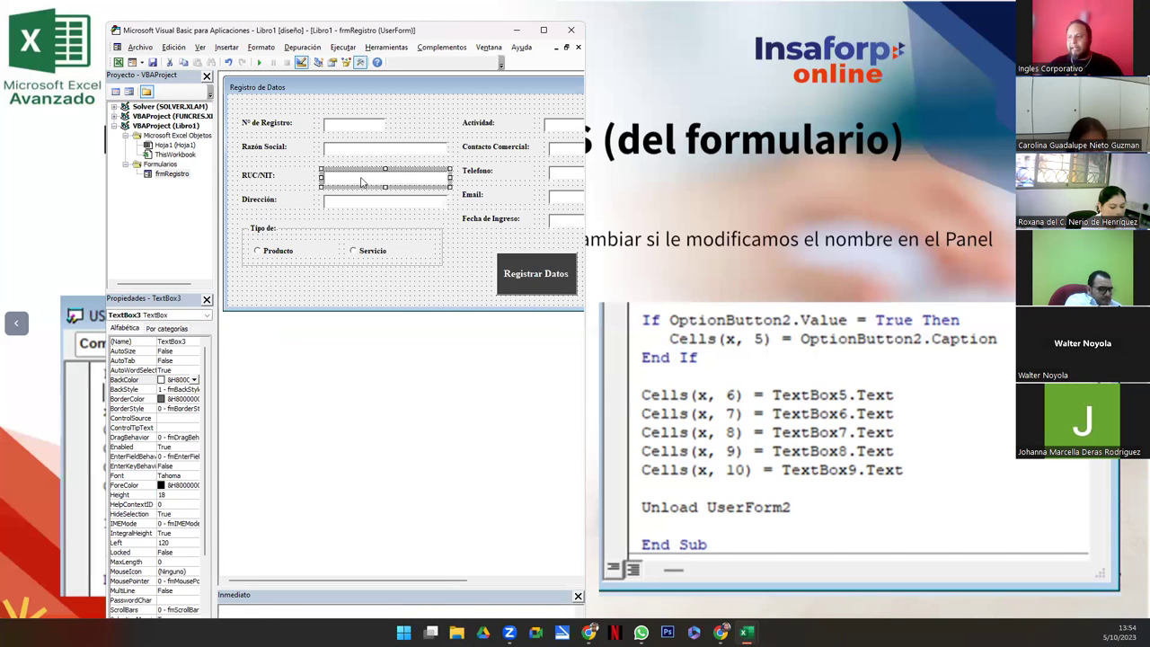
{"action": "left_click", "coordinate": [367, 203]}
{"action": "left_click", "coordinate": [558, 127]}
{"action": "left_click", "coordinate": [558, 153]}
{"action": "left_click", "coordinate": [566, 176]}
{"action": "left_click", "coordinate": [566, 198]}
{"action": "left_click", "coordinate": [566, 222]}
{"action": "left_click", "coordinate": [566, 124]}
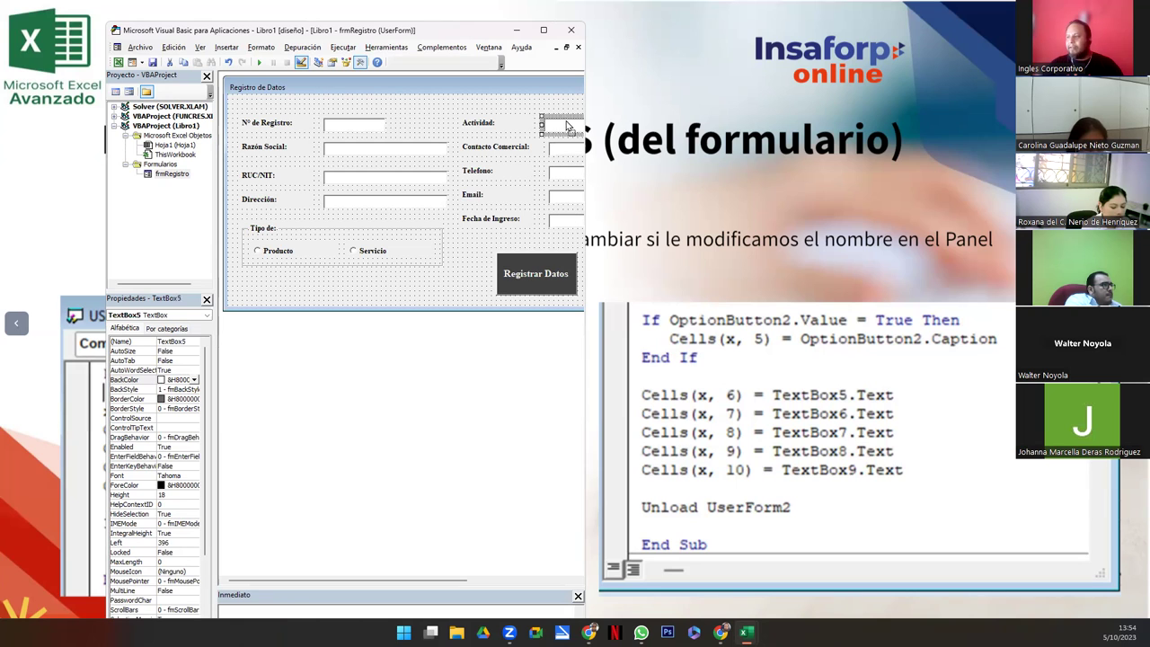
{"action": "left_click_drag", "start_coordinate": [567, 126], "coordinate": [573, 126]}
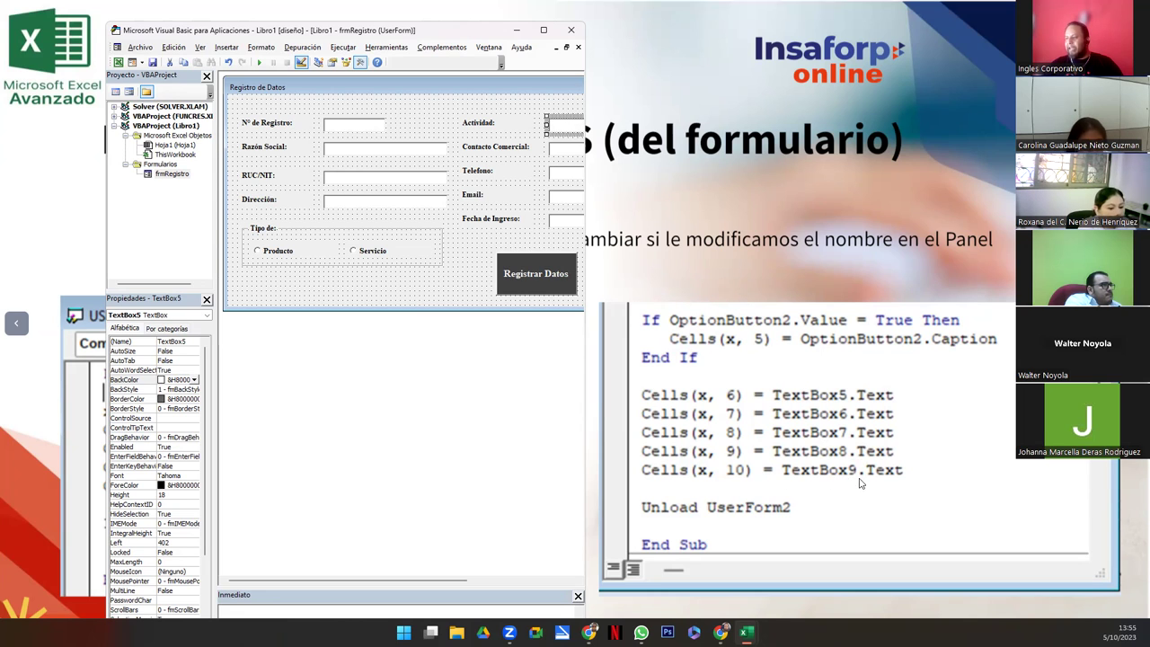
Step: Add Unload frmRegistro just above End Sub in the Registrar Datos click code
{"action": "double_click", "coordinate": [529, 272]}
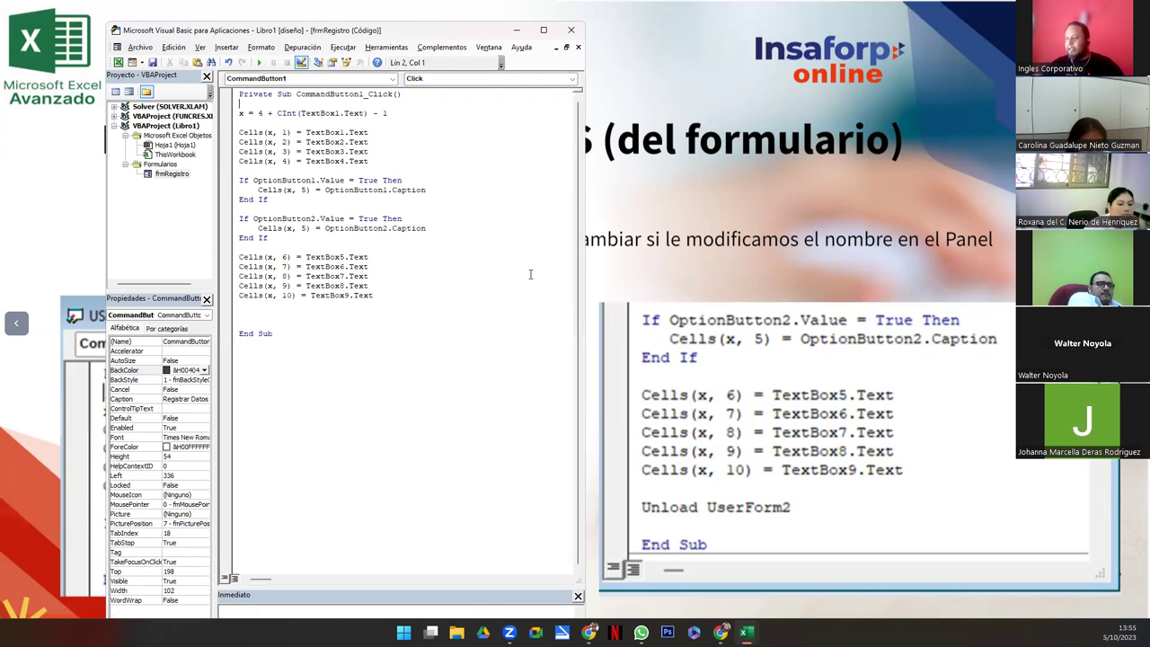
{"action": "left_click", "coordinate": [299, 314]}
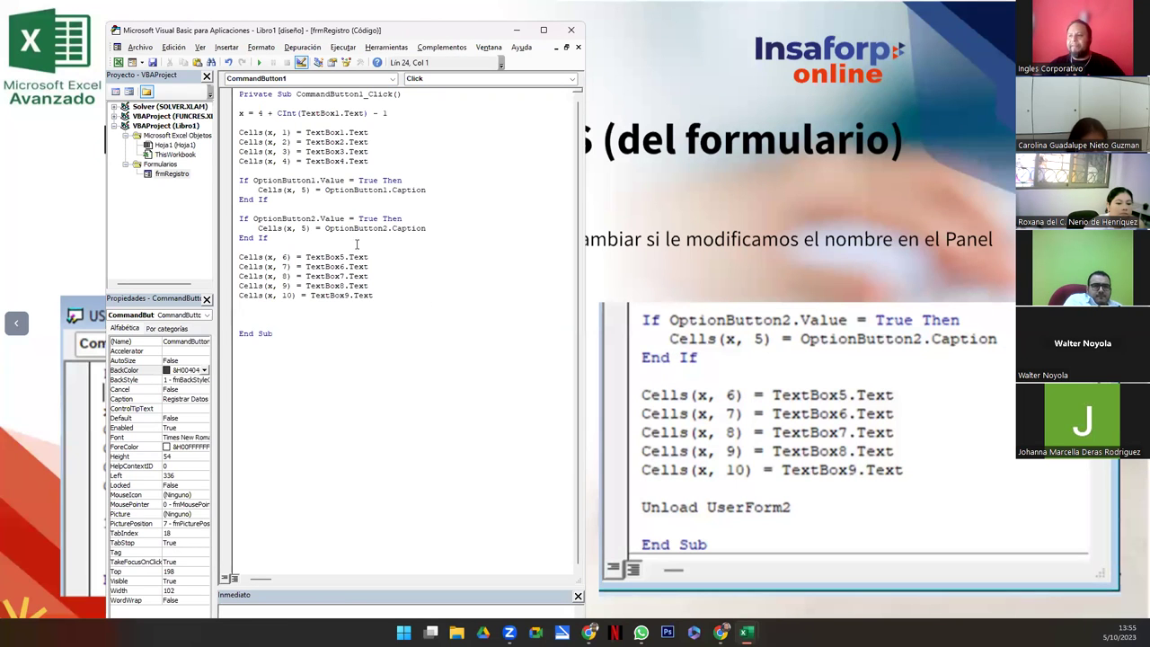
{"action": "type", "text": "Un"}
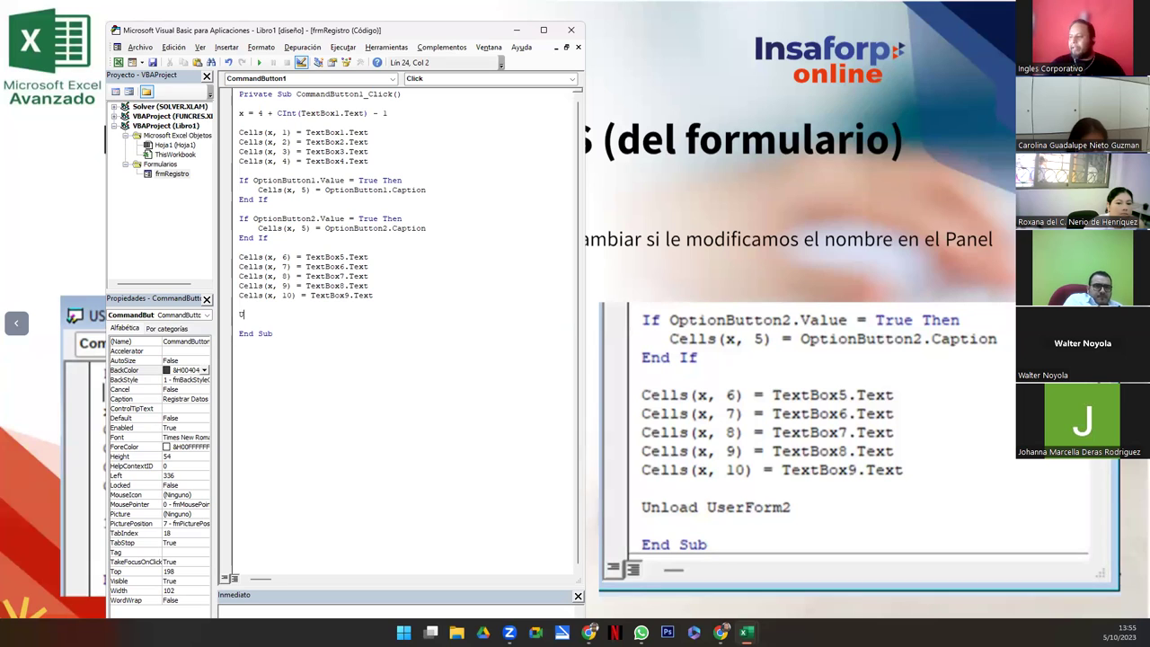
{"action": "type", "text": "loa"}
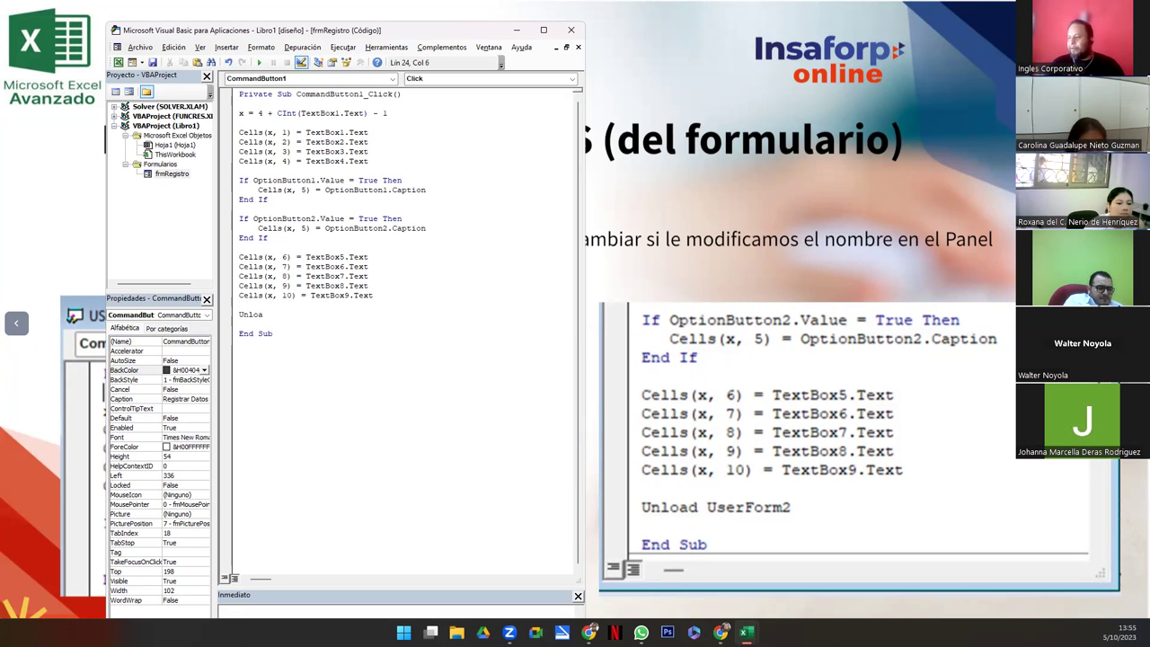
{"action": "type", "text": "d"}
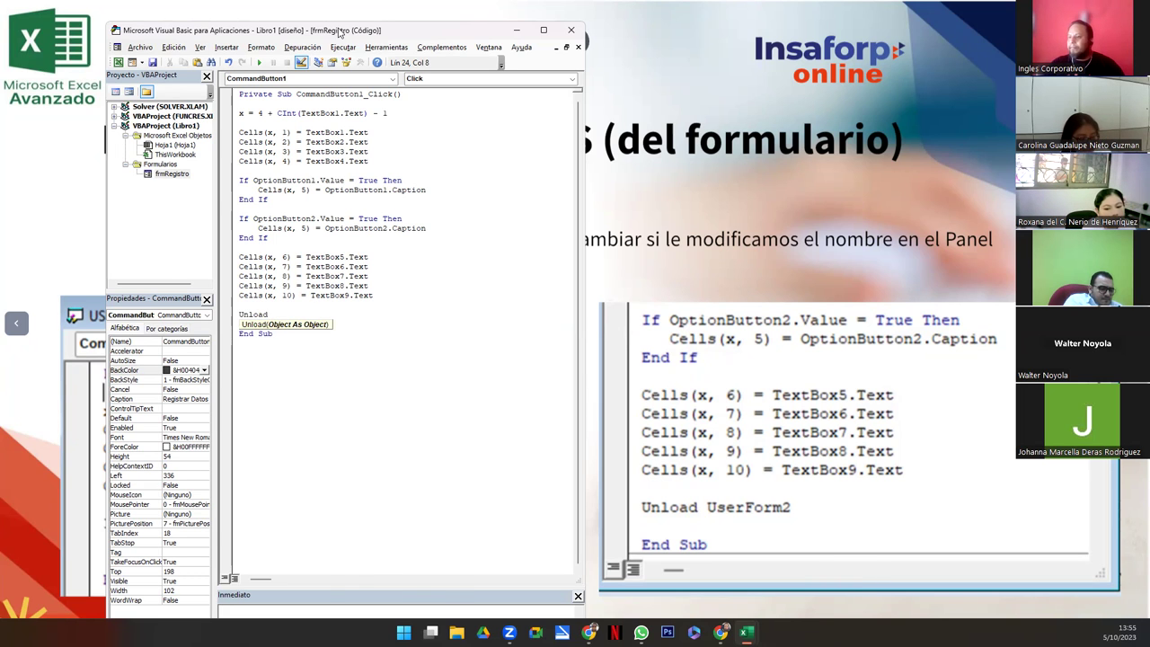
{"action": "left_click_drag", "start_coordinate": [334, 30], "coordinate": [670, 97]}
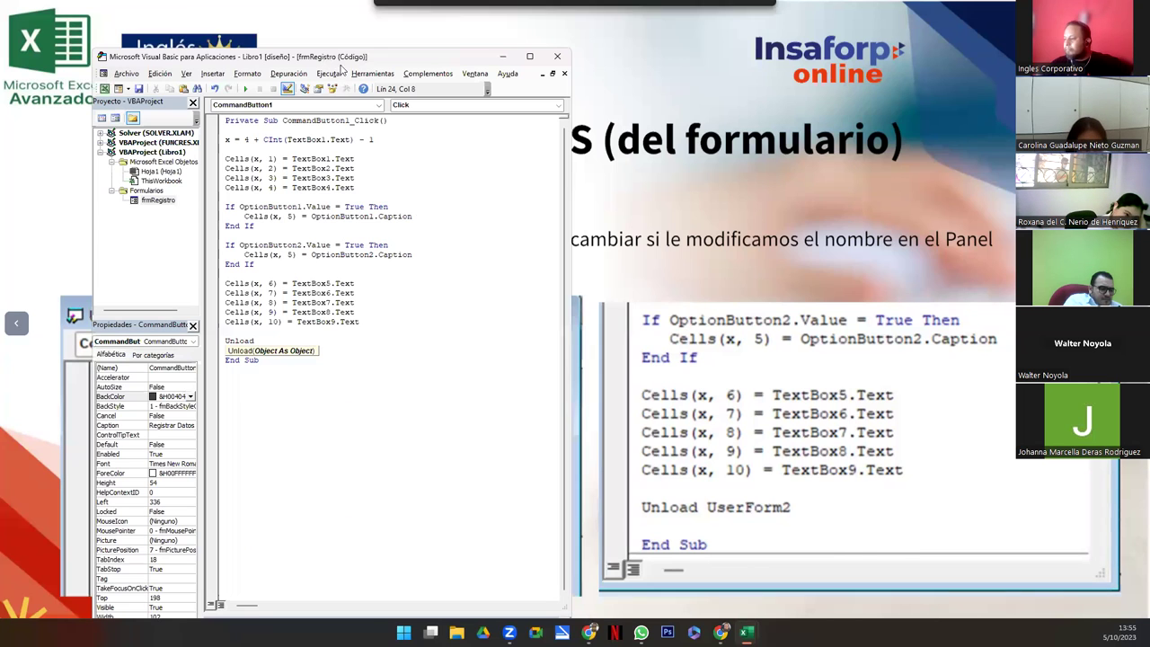
{"action": "left_click_drag", "start_coordinate": [669, 90], "coordinate": [396, 63]}
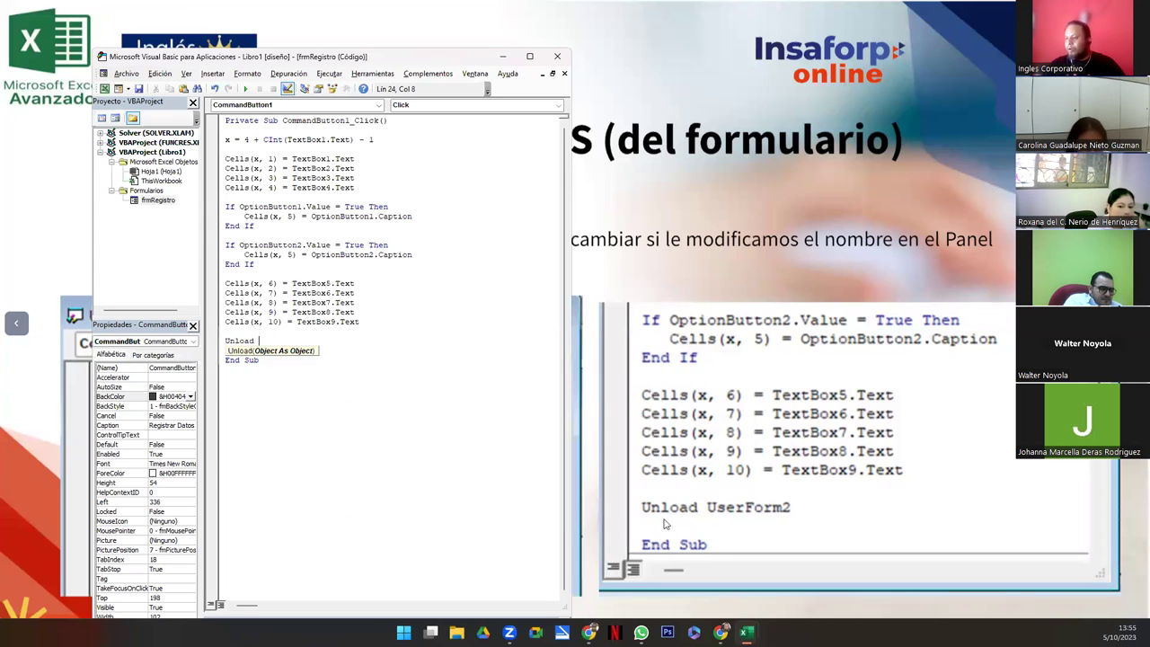
{"action": "left_click", "coordinate": [159, 200]}
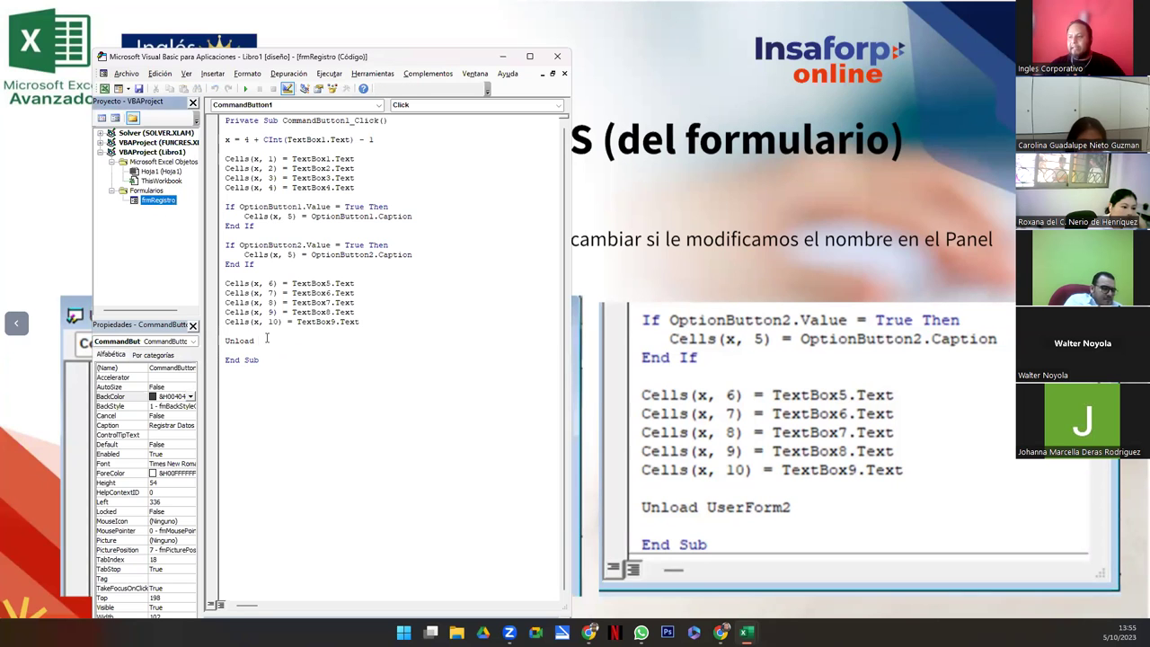
{"action": "left_click", "coordinate": [267, 341]}
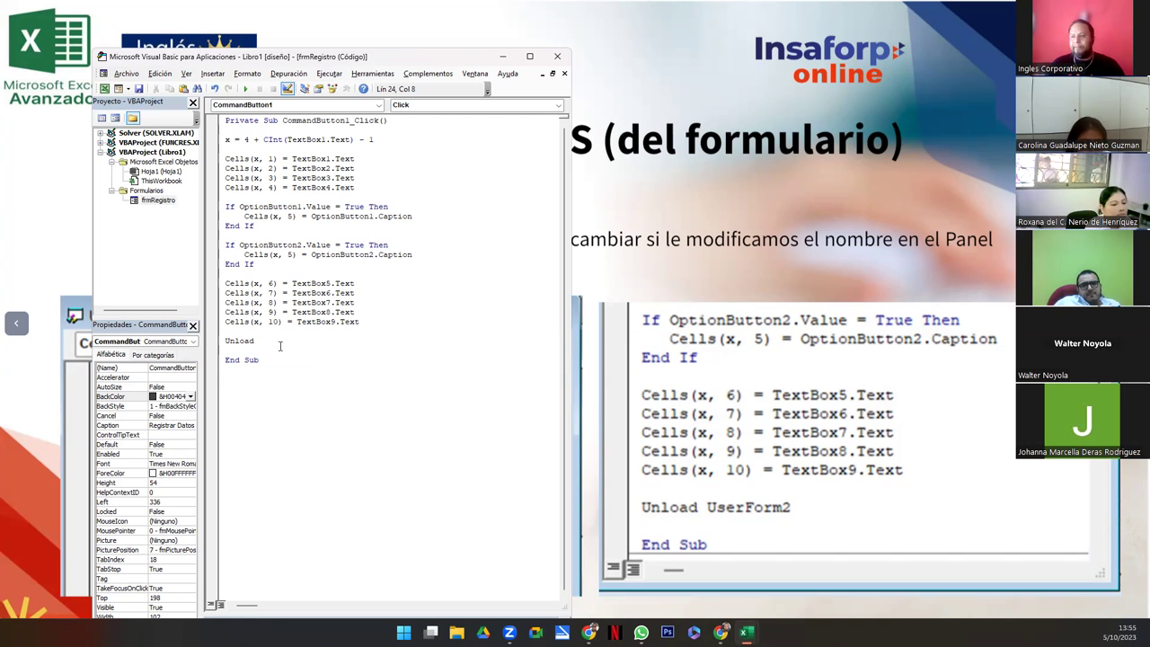
{"action": "type", "text": "frmRegistro"}
{"action": "left_click", "coordinate": [312, 340]}
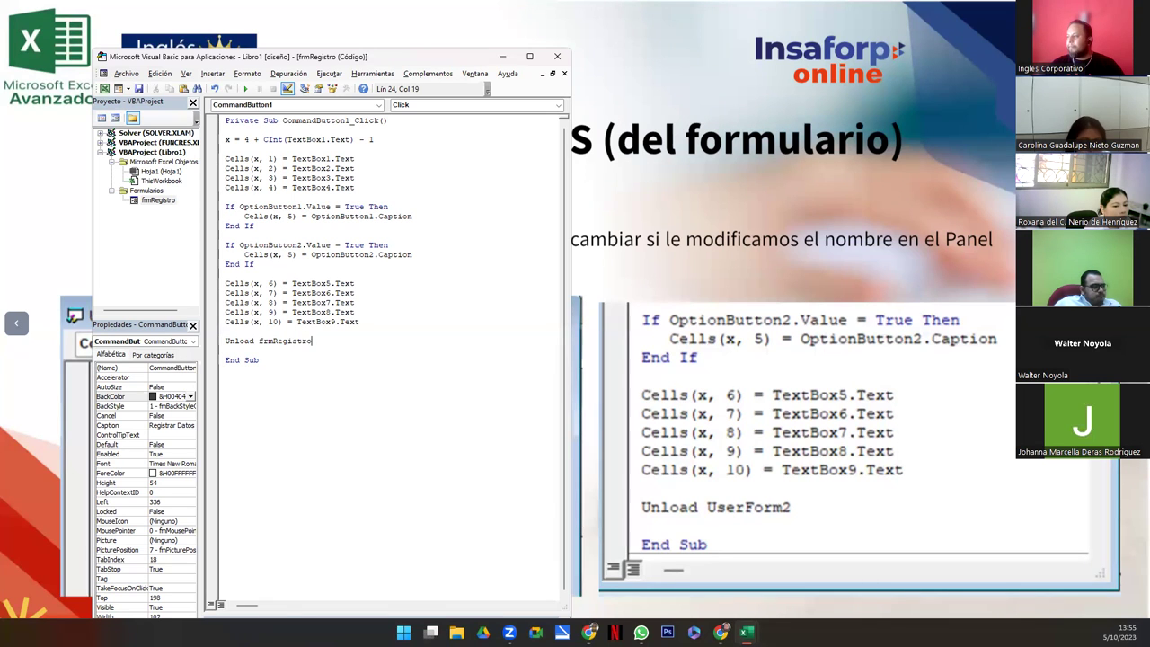
{"action": "left_click", "coordinate": [530, 56]}
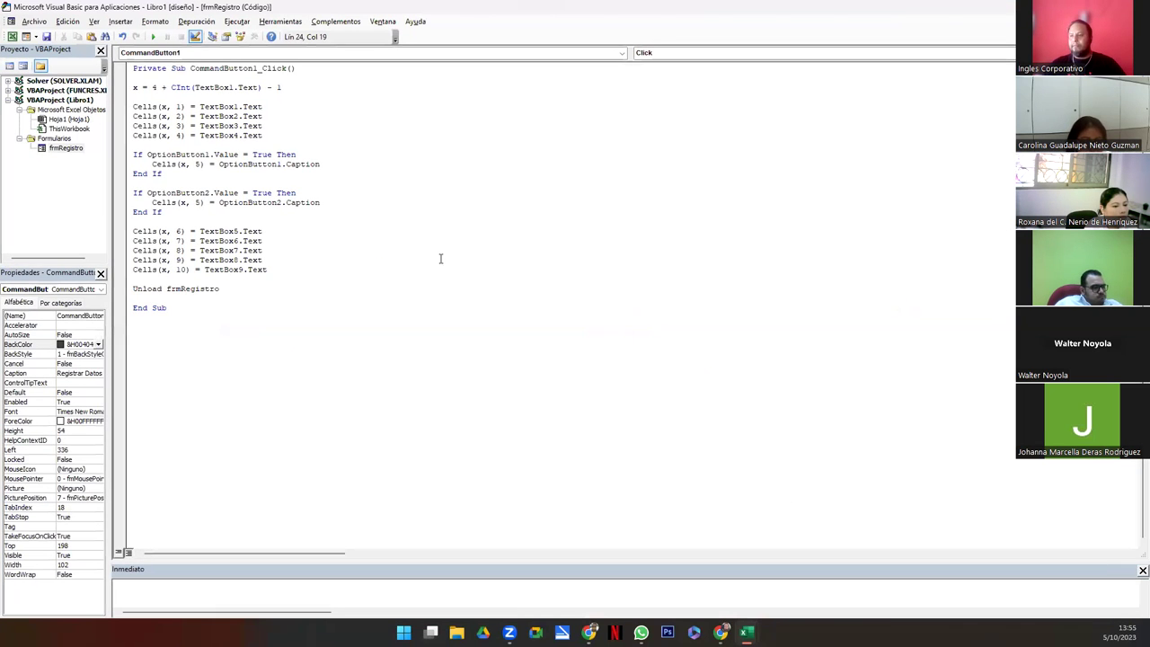
{"action": "left_click", "coordinate": [177, 126]}
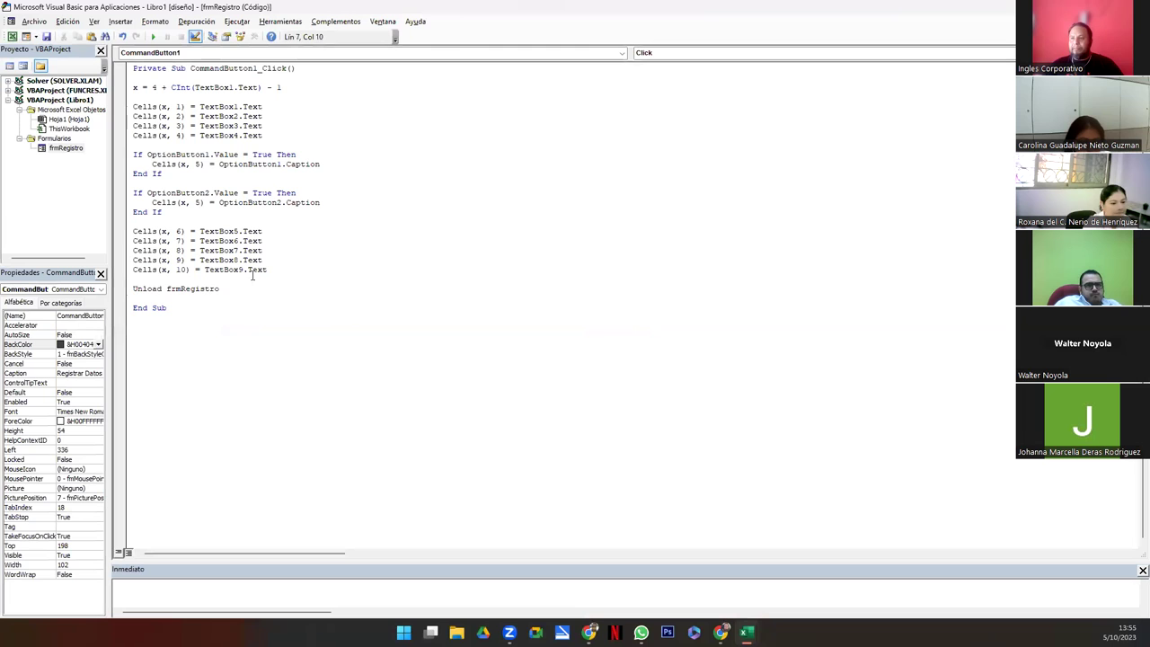
{"action": "double_click", "coordinate": [65, 148]}
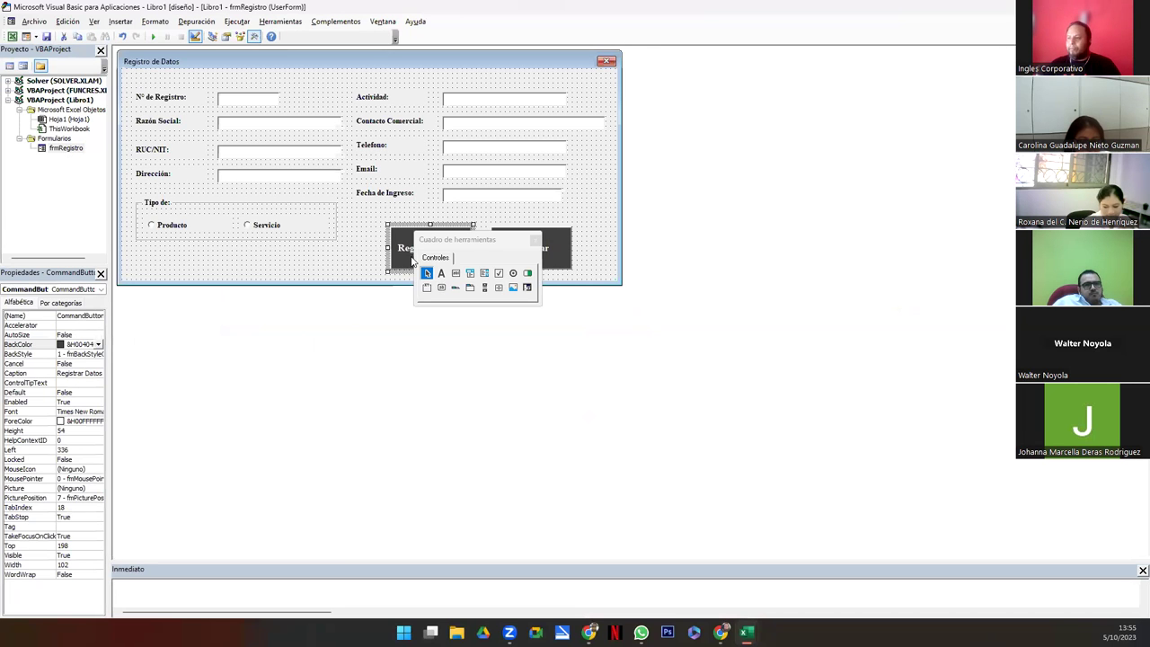
{"action": "left_click_drag", "start_coordinate": [449, 239], "coordinate": [441, 317]}
{"action": "left_click", "coordinate": [456, 247]}
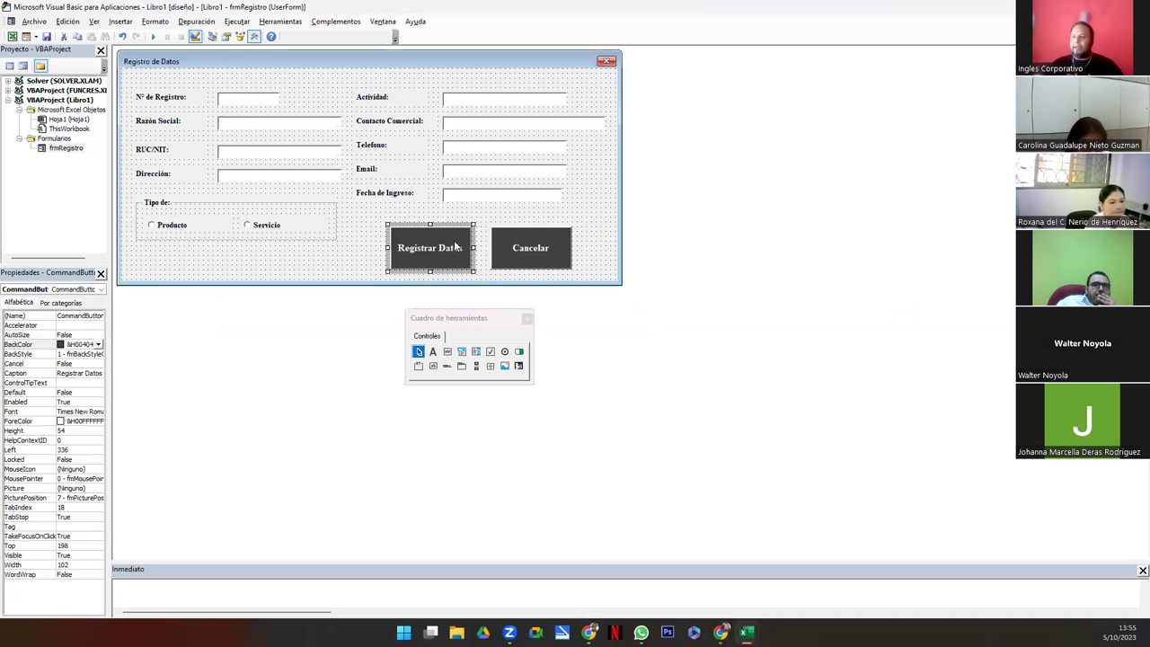
{"action": "double_click", "coordinate": [456, 247]}
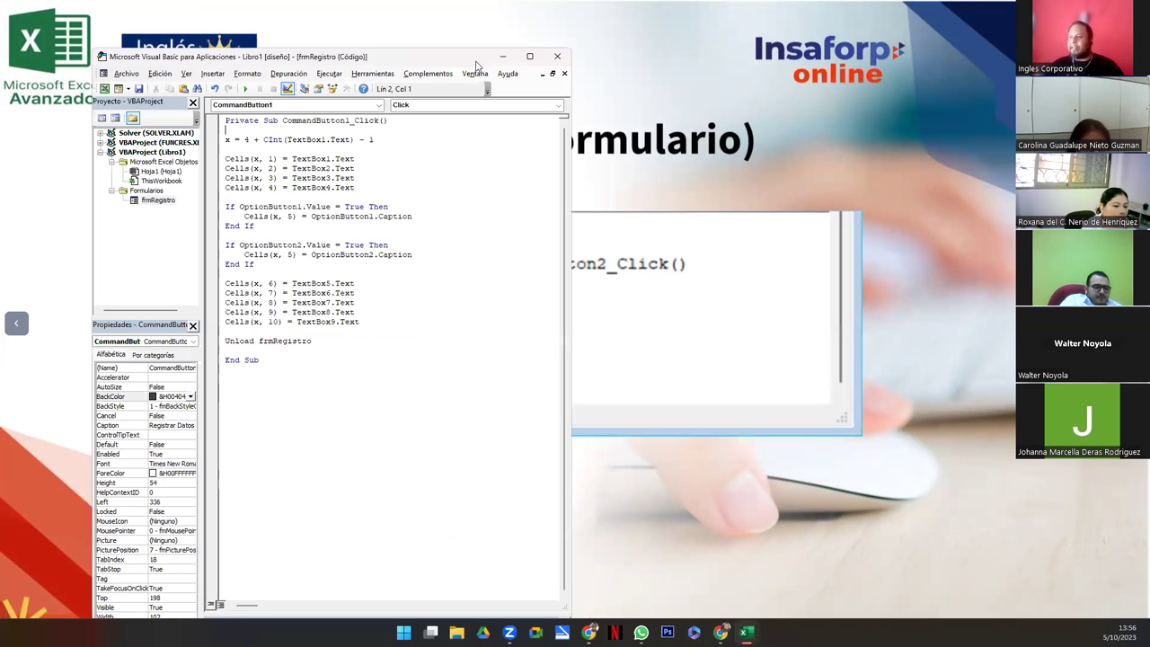
{"action": "left_click_drag", "start_coordinate": [478, 59], "coordinate": [975, 79]}
Step: Create the Cancelar button's CommandButton2_Click procedure containing Unload frmRegistro
{"action": "double_click", "coordinate": [700, 167]}
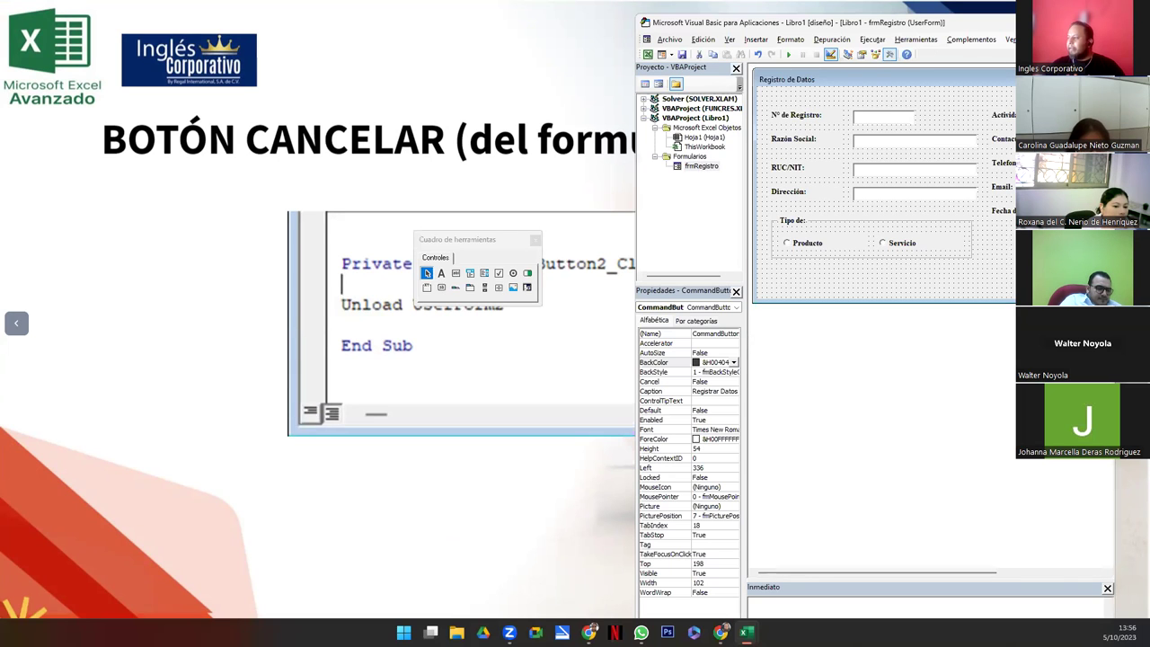
{"action": "left_click_drag", "start_coordinate": [960, 573], "coordinate": [1059, 572]}
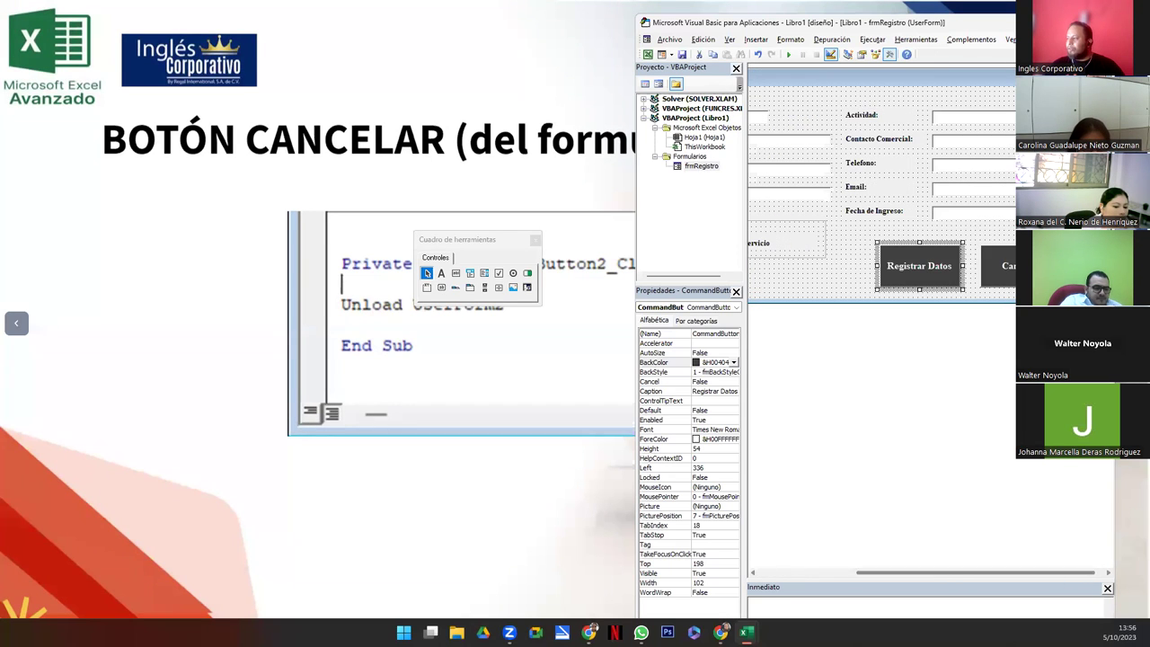
{"action": "double_click", "coordinate": [998, 266]}
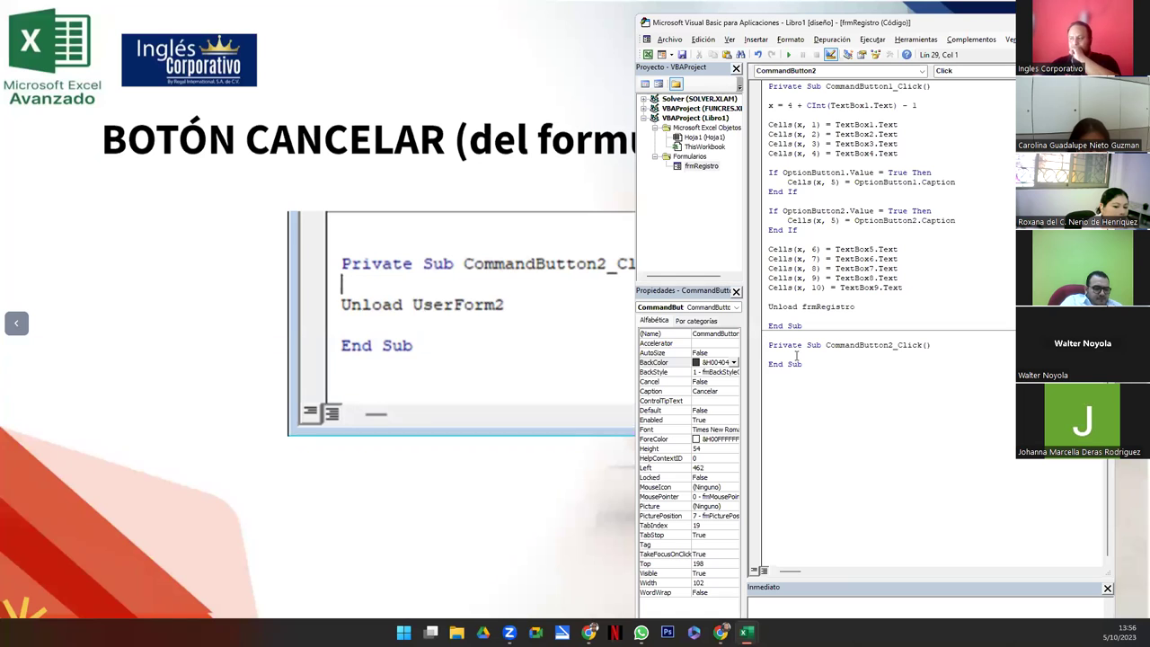
{"action": "type", "text": "Un"}
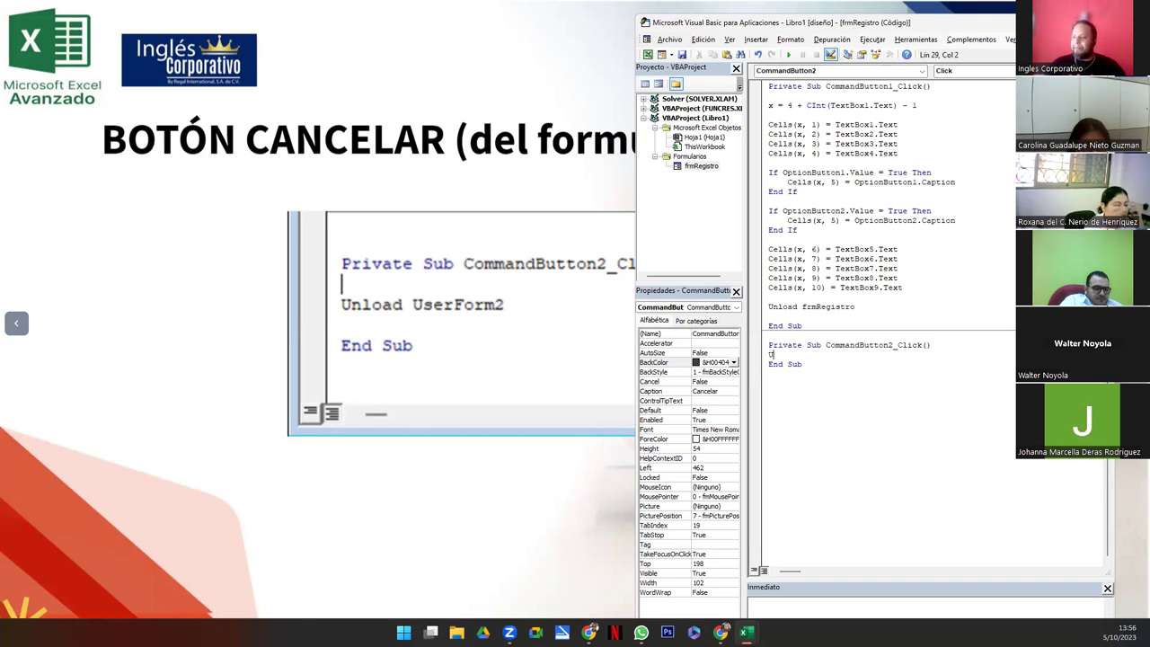
{"action": "key", "text": "BackSpace"}
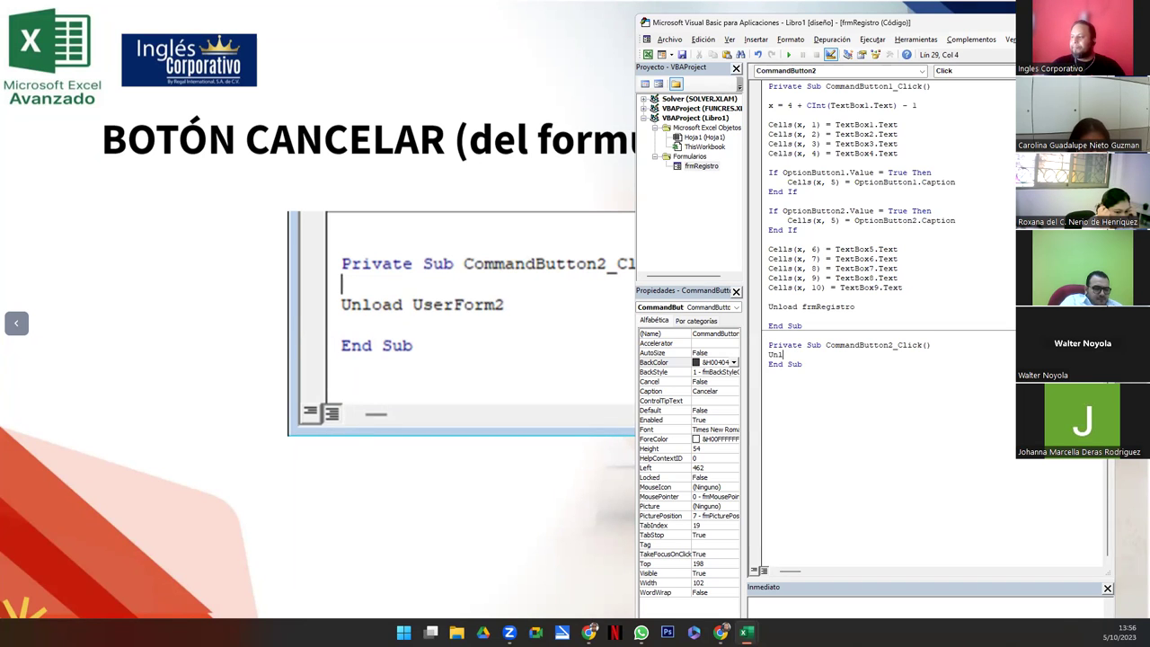
{"action": "type", "text": "oad"}
{"action": "key", "text": "Up"}
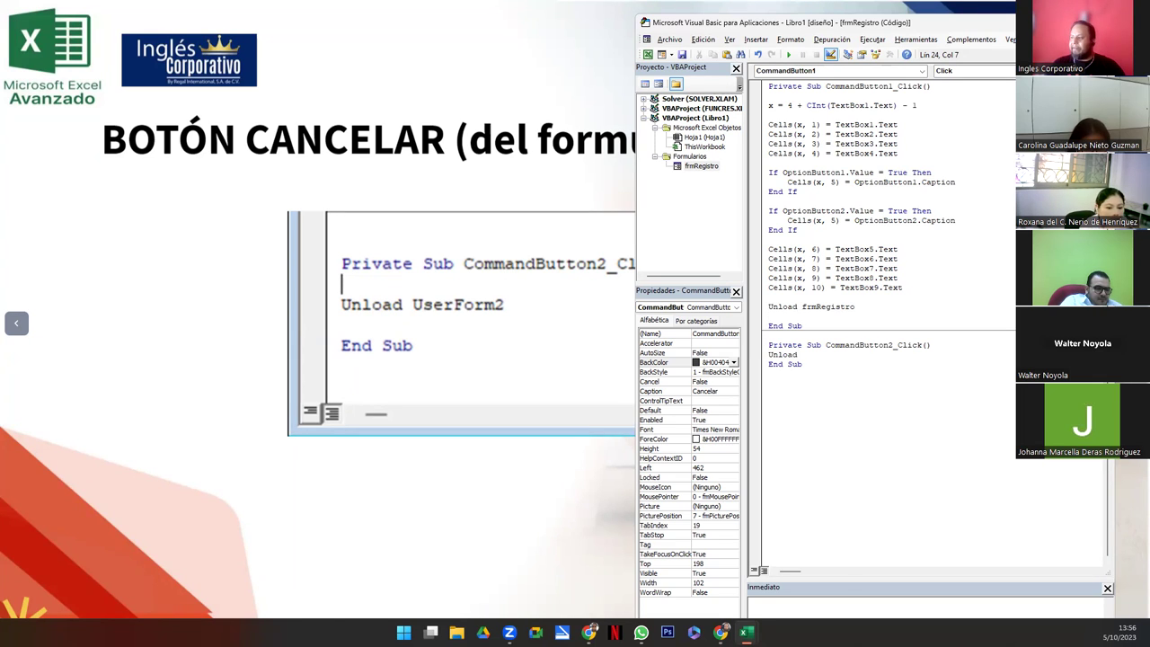
{"action": "key", "text": "Down"}
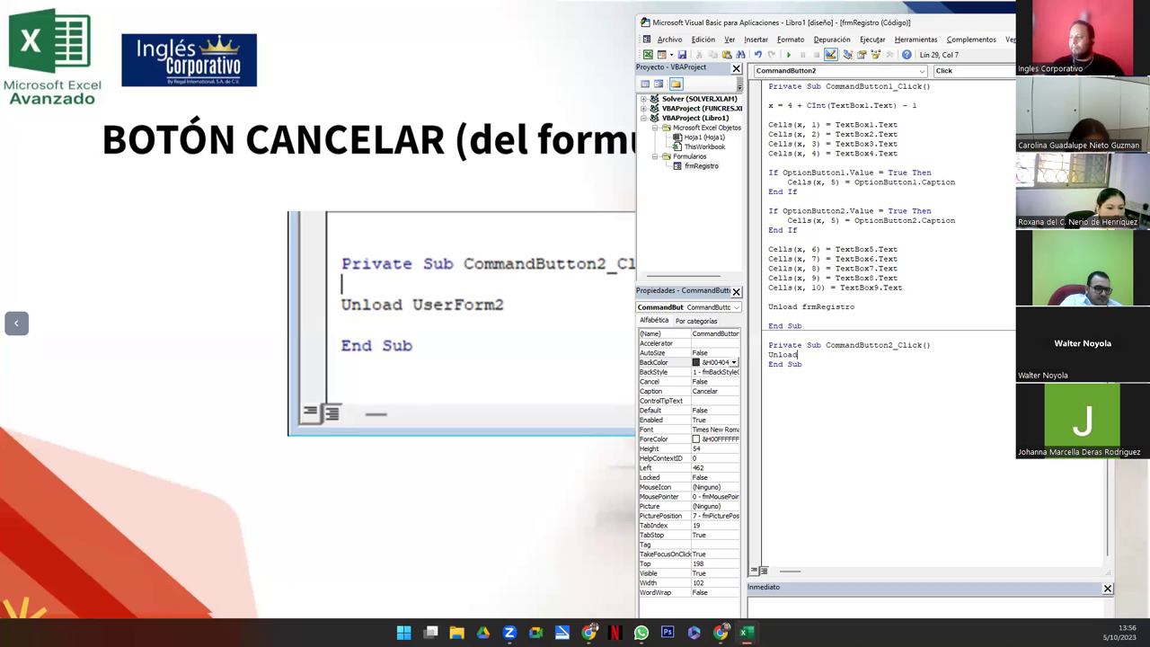
{"action": "type", "text": "frmRegistro"}
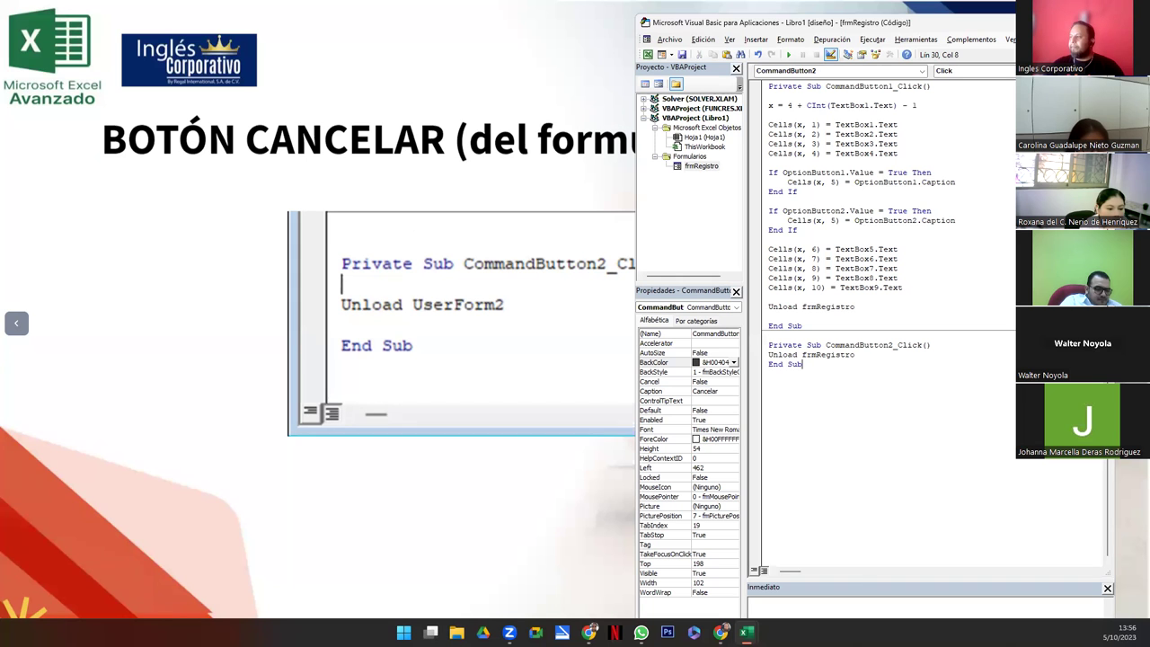
{"action": "left_click", "coordinate": [564, 197]}
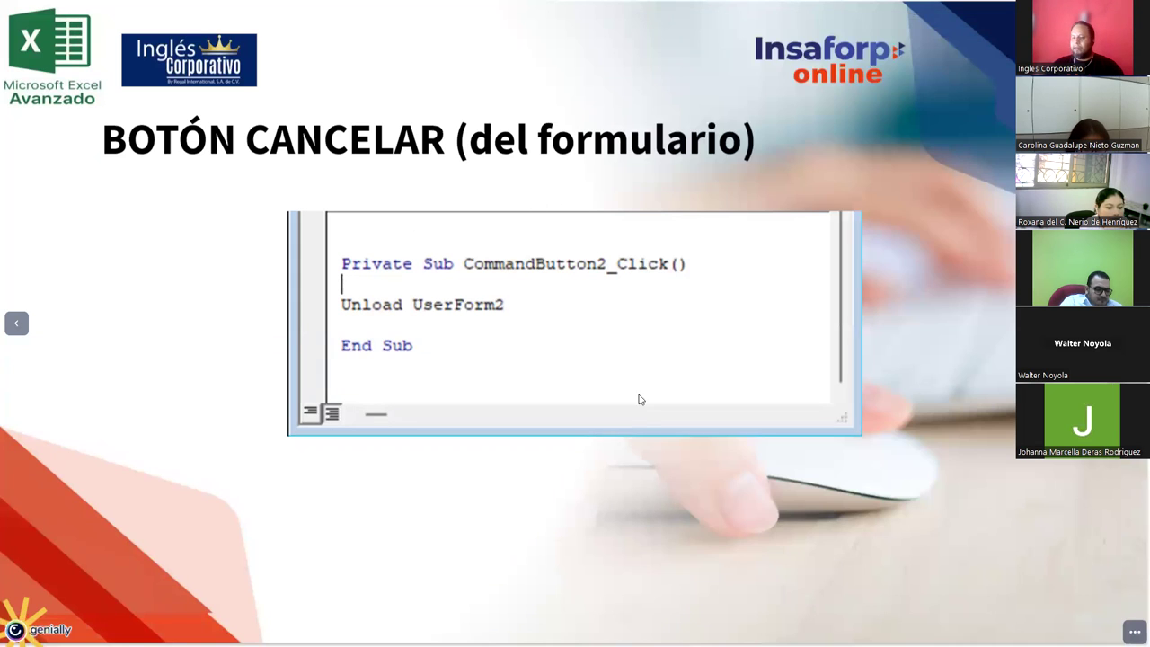
{"action": "key", "text": "alt+Tab"}
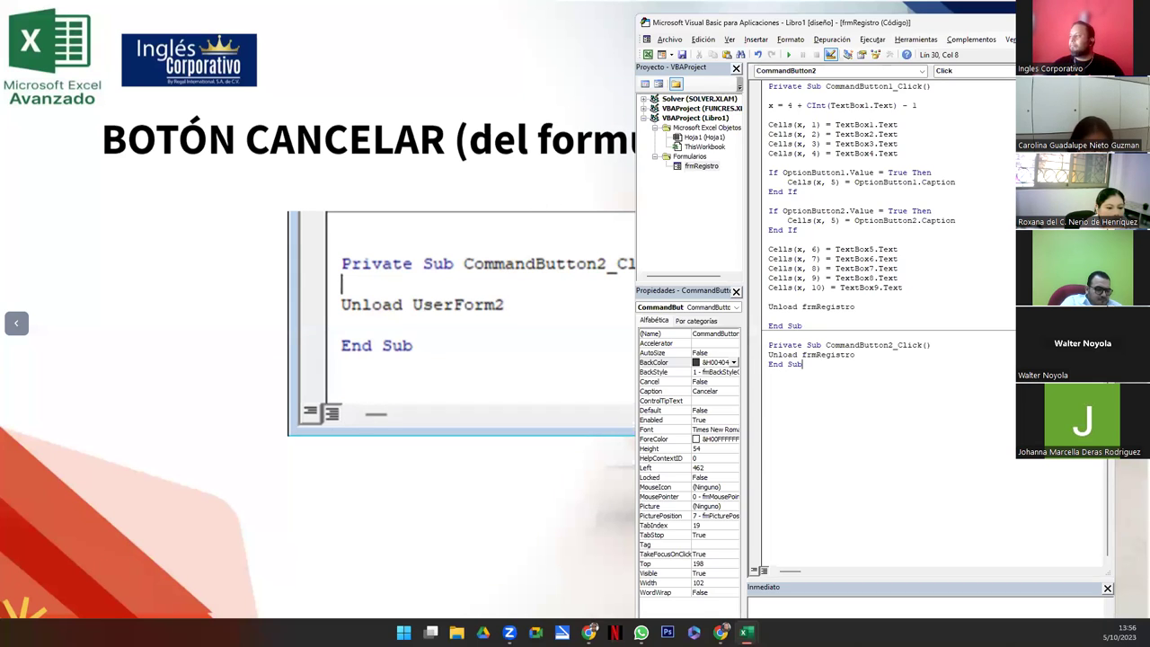
{"action": "key", "text": "super+Up"}
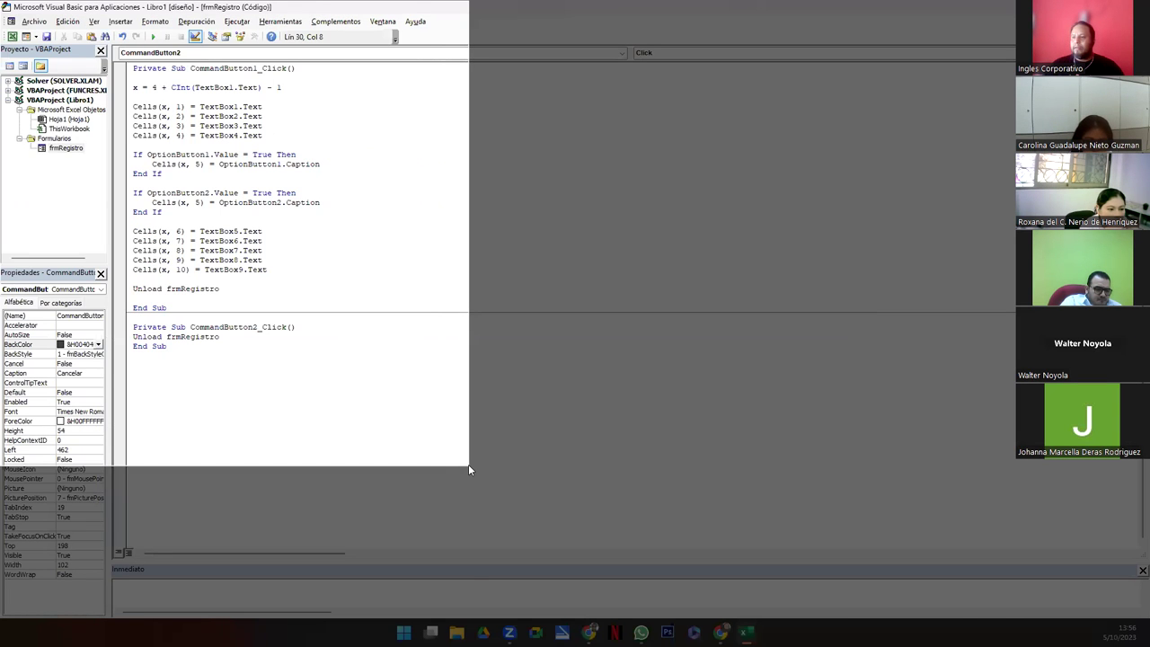
Step: Screenshot the finished code, return to the Excel worksheet and show the Programador tab
{"action": "left_click_drag", "start_coordinate": [1, 1], "coordinate": [469, 577]}
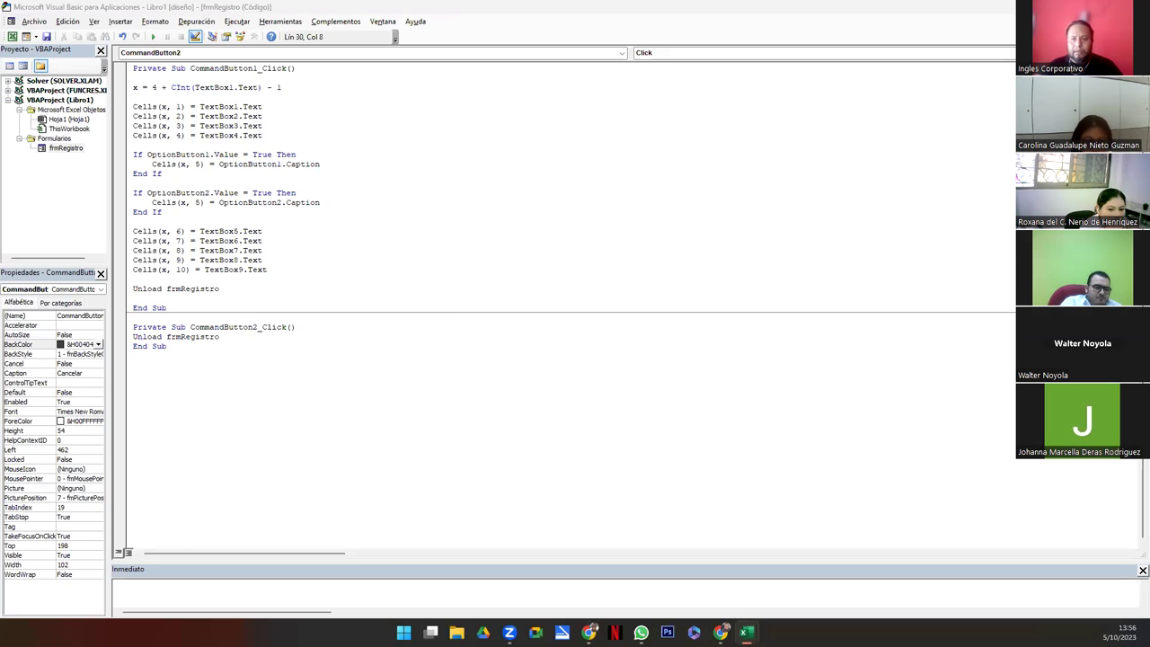
{"action": "left_click", "coordinate": [258, 300]}
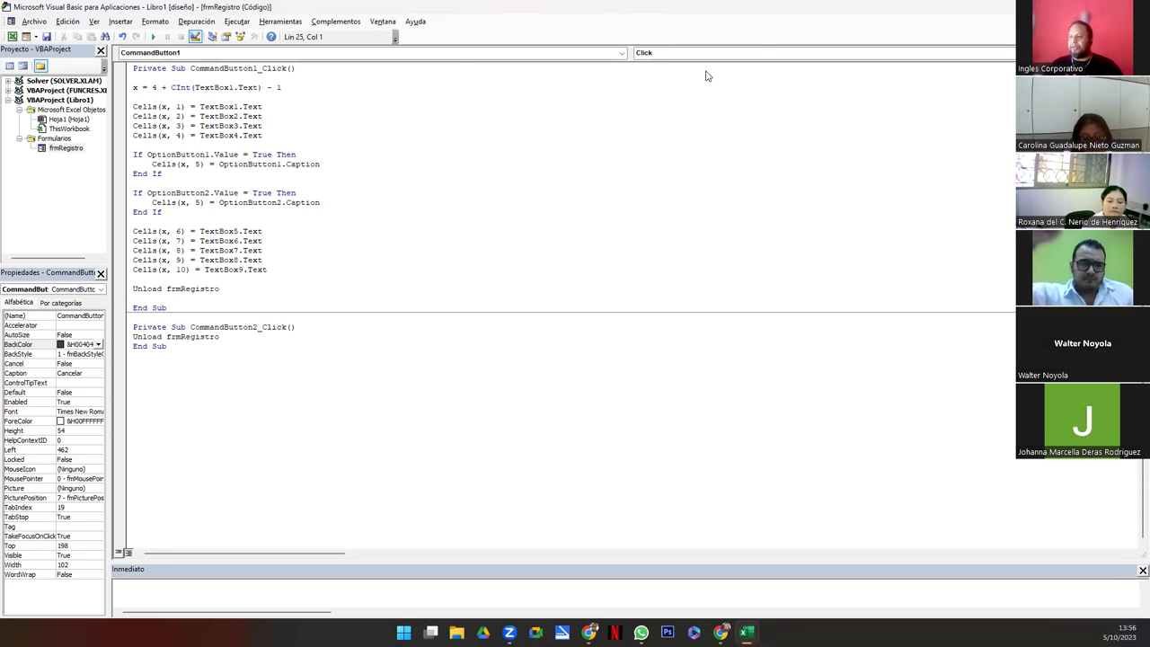
{"action": "key", "text": "super+Down"}
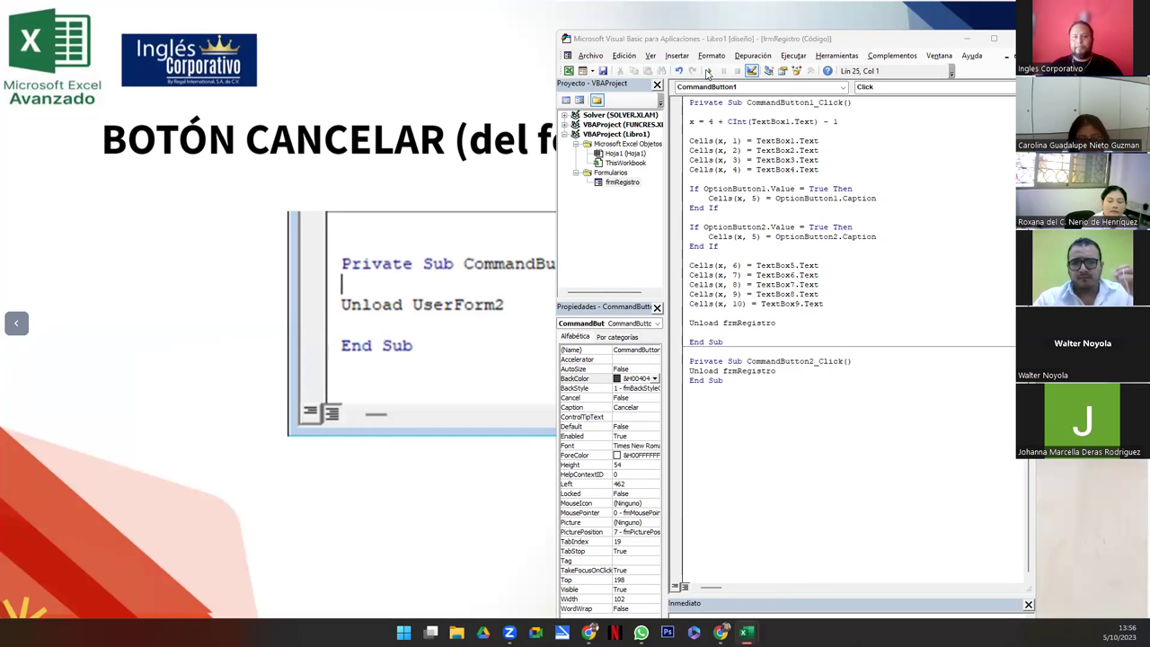
{"action": "left_click", "coordinate": [709, 75]}
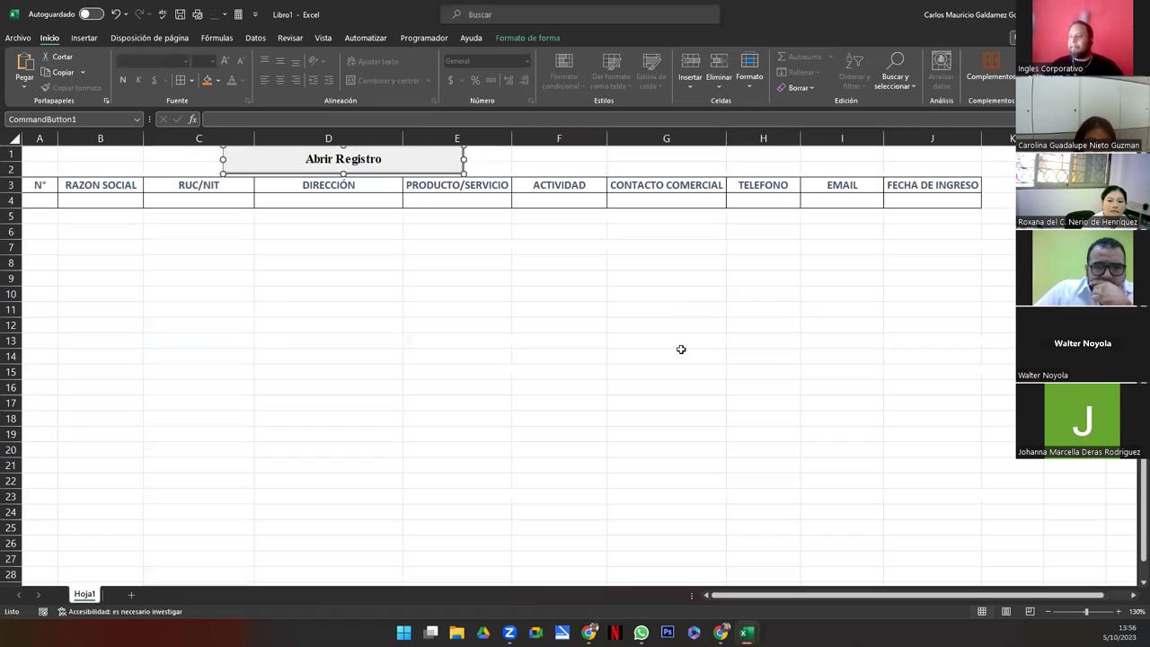
{"action": "left_click", "coordinate": [284, 305]}
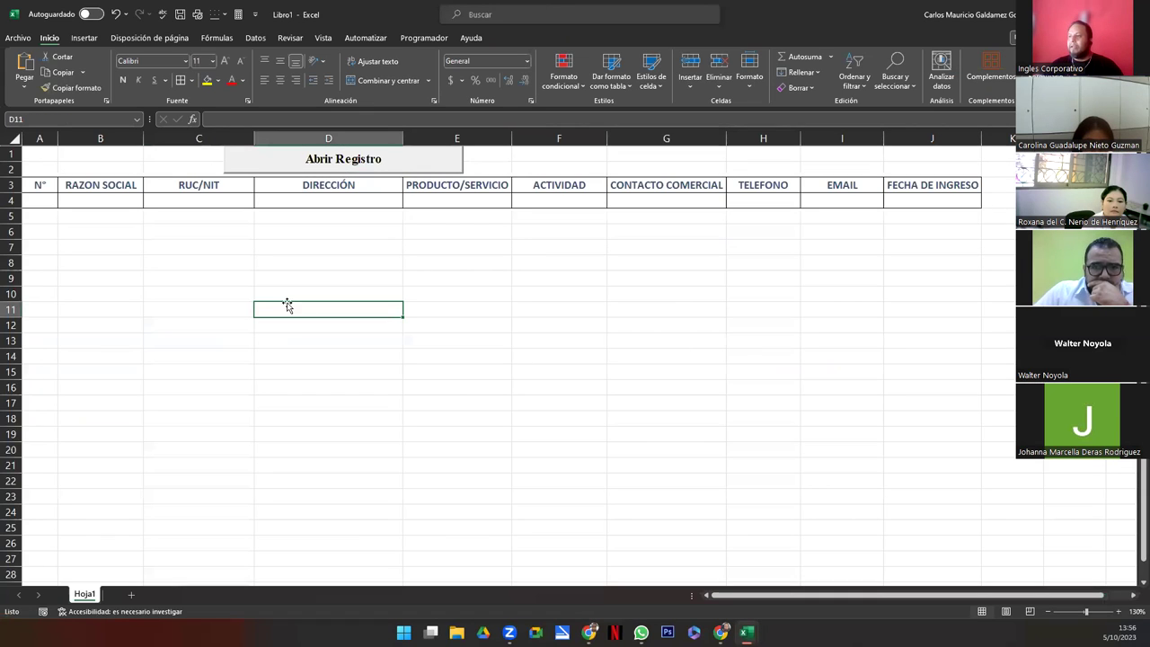
{"action": "left_click", "coordinate": [411, 41]}
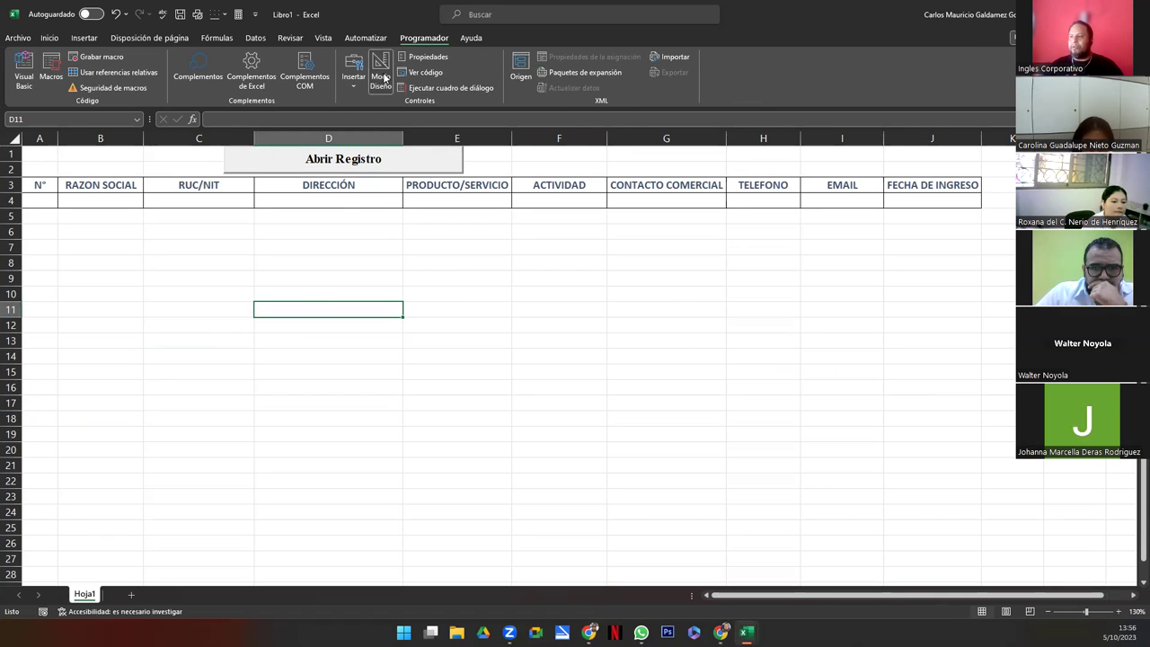
Step: Open the Registro de Datos form and enter record number 1 with the company name and ID details
{"action": "left_click", "coordinate": [335, 163]}
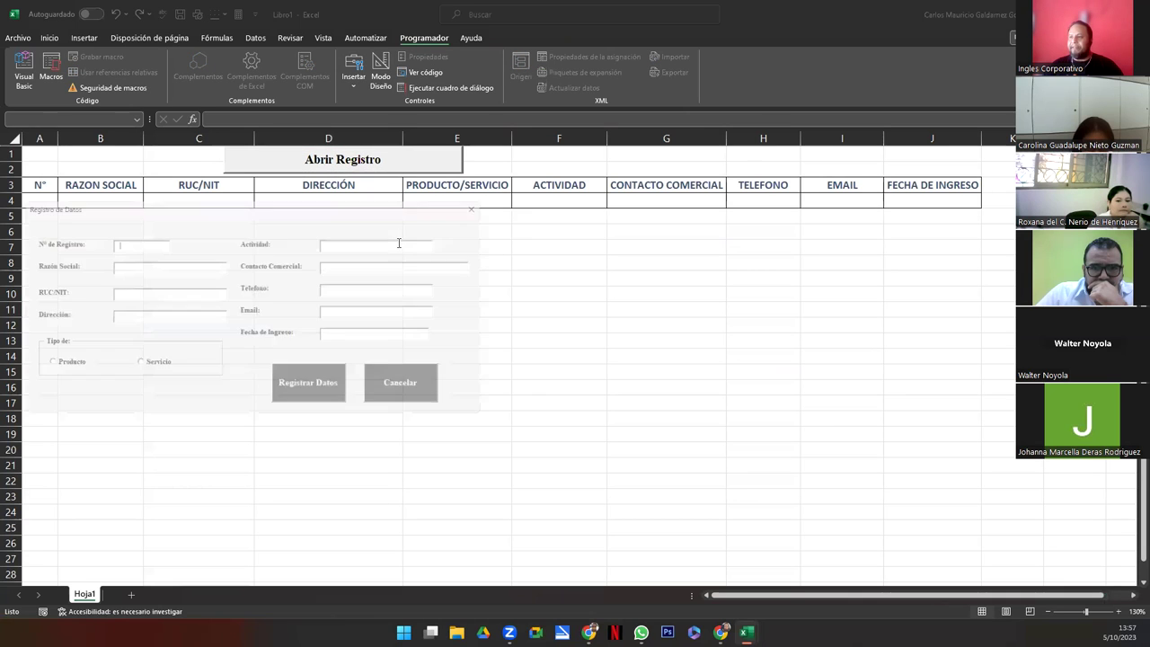
{"action": "type", "text": "1"}
{"action": "left_click", "coordinate": [405, 335]}
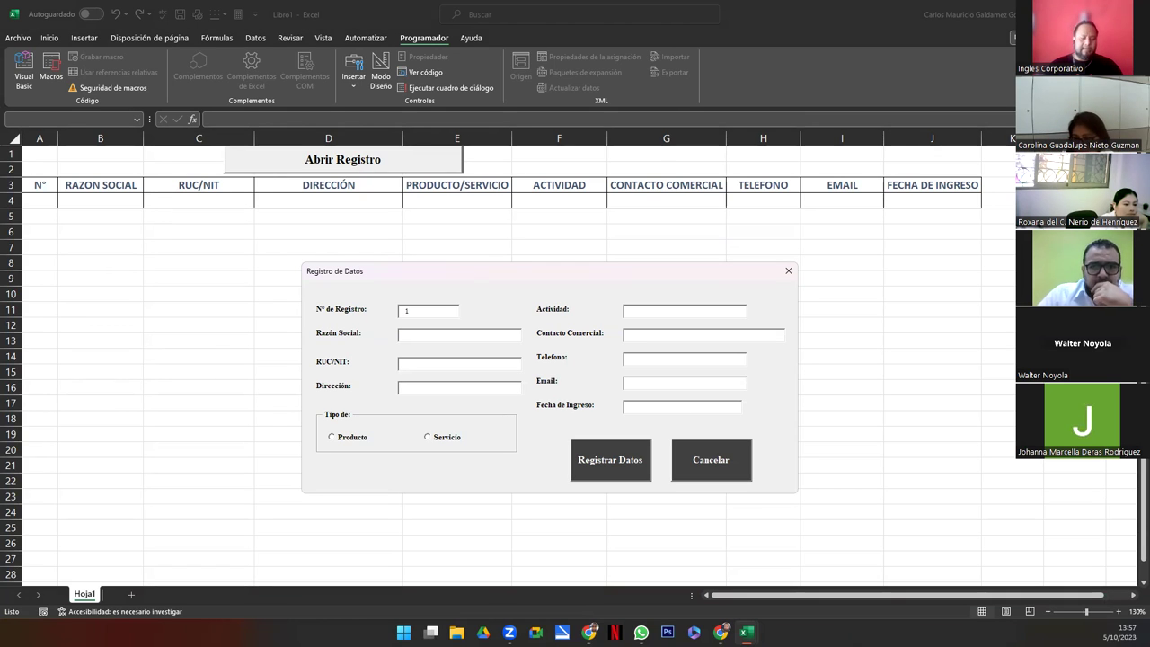
{"action": "type", "text": "Medranos"}
{"action": "key", "text": "BackSpace"}
{"action": "key", "text": "BackSpace"}
{"action": "key", "text": "BackSpace"}
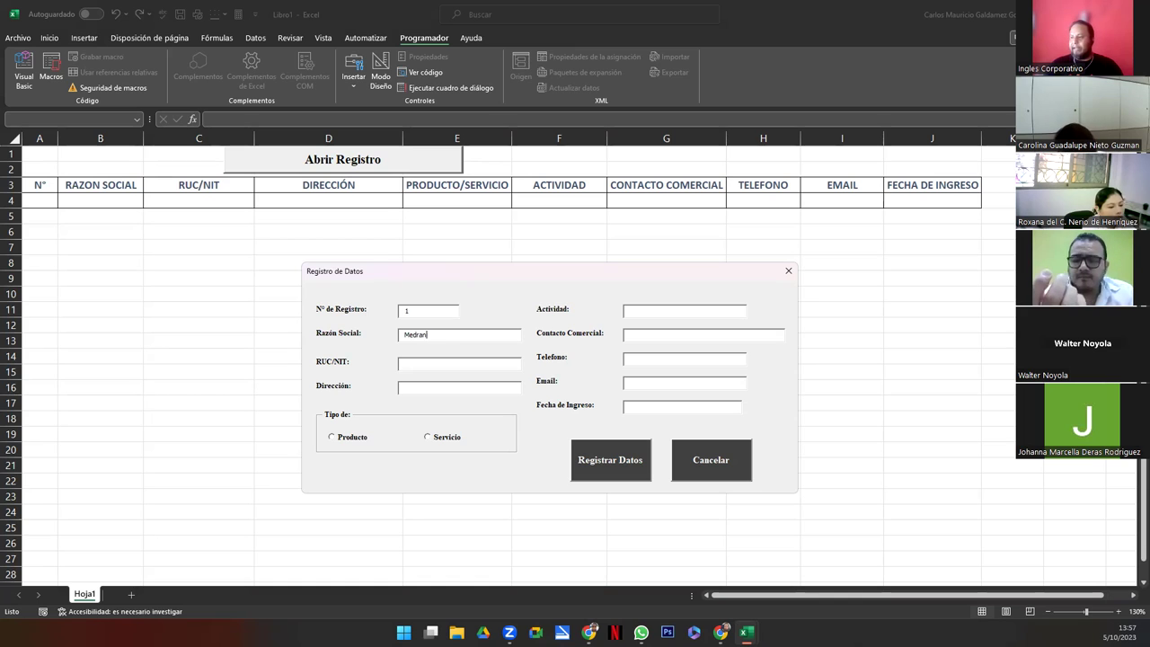
{"action": "type", "text": "os Sandoval S.A. de C.V"}
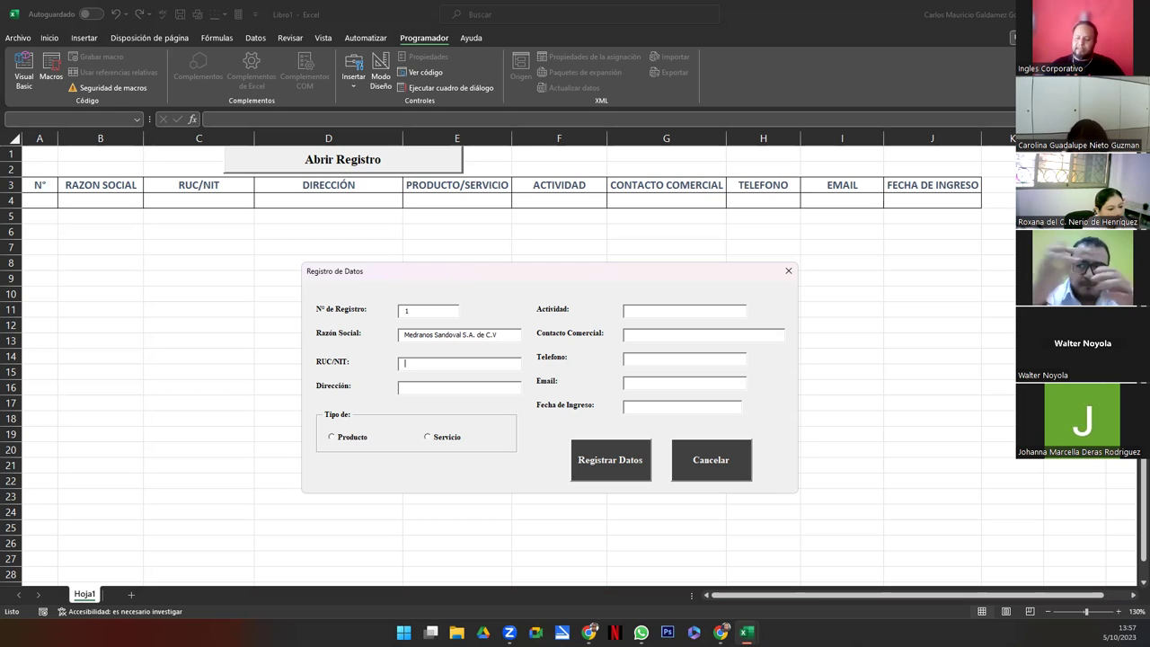
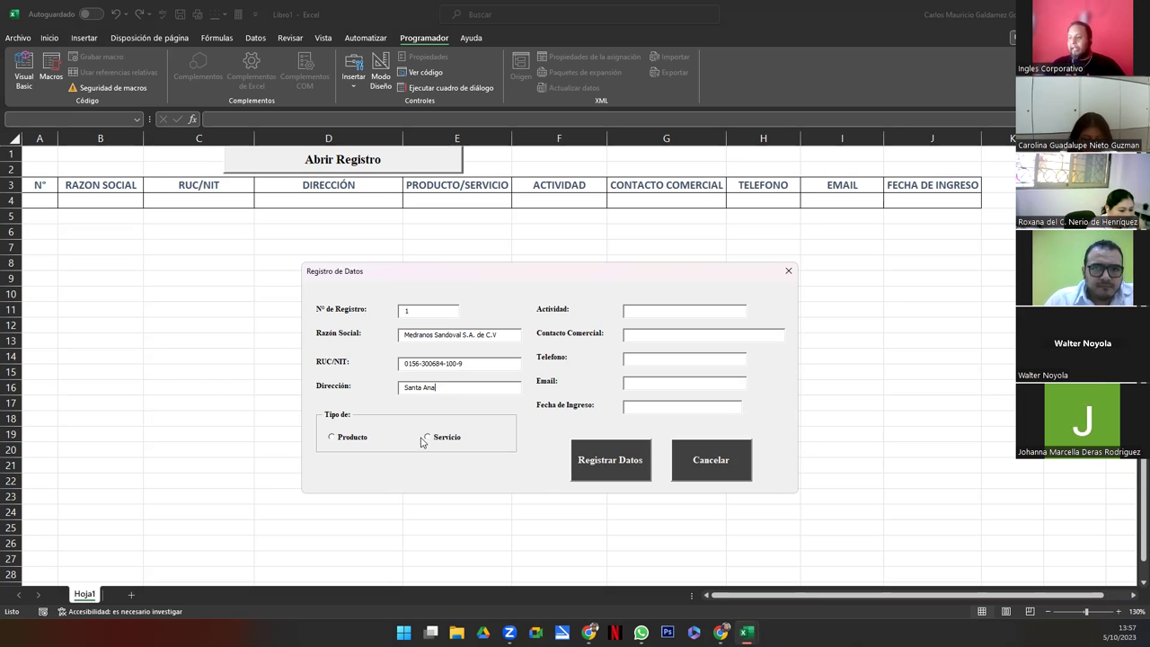
Step: Choose Producto, fill activity Ventas, contact, phone, email and date 10/5/2023, then register it
{"action": "left_click", "coordinate": [368, 439]}
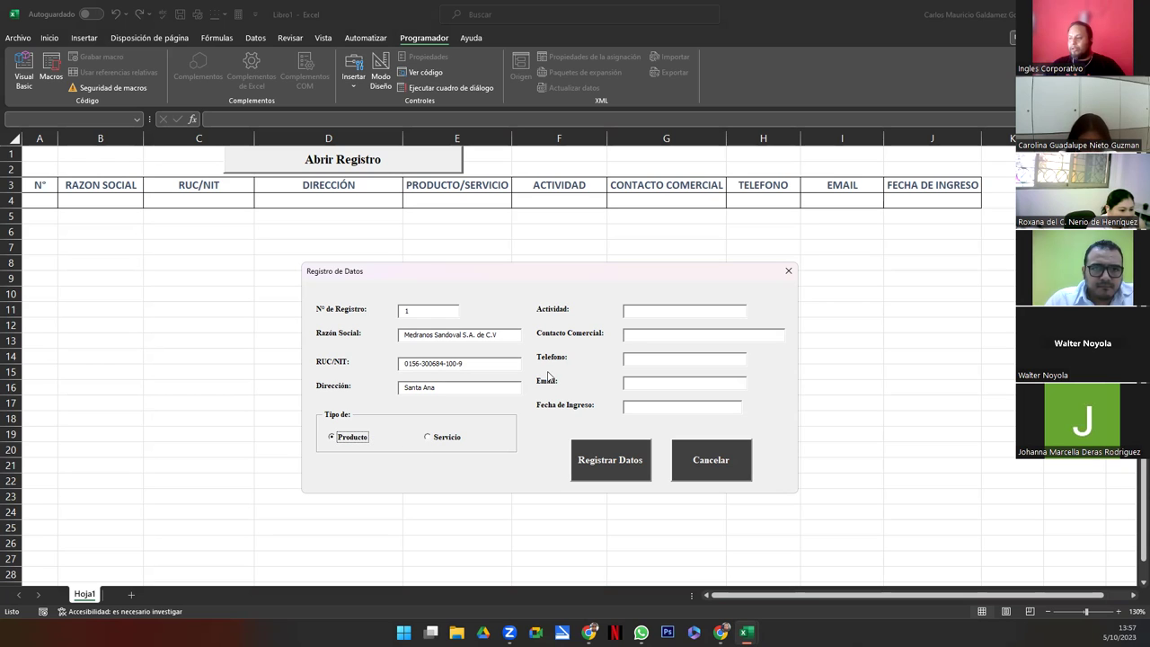
{"action": "left_click", "coordinate": [633, 315]}
{"action": "type", "text": "Ventas"}
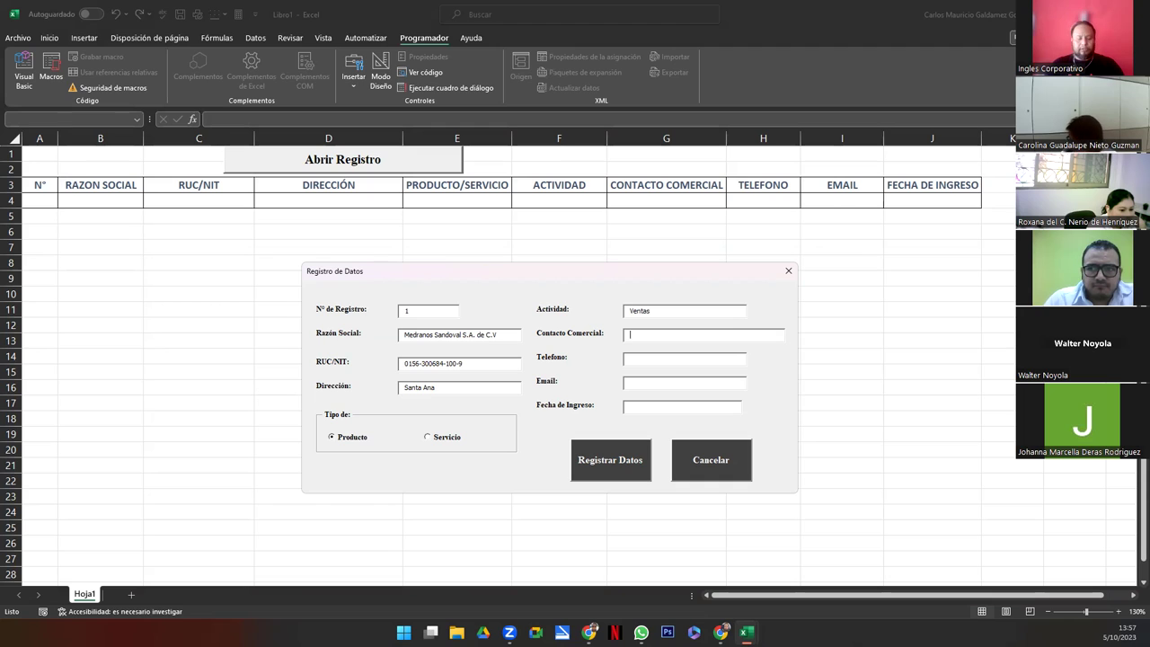
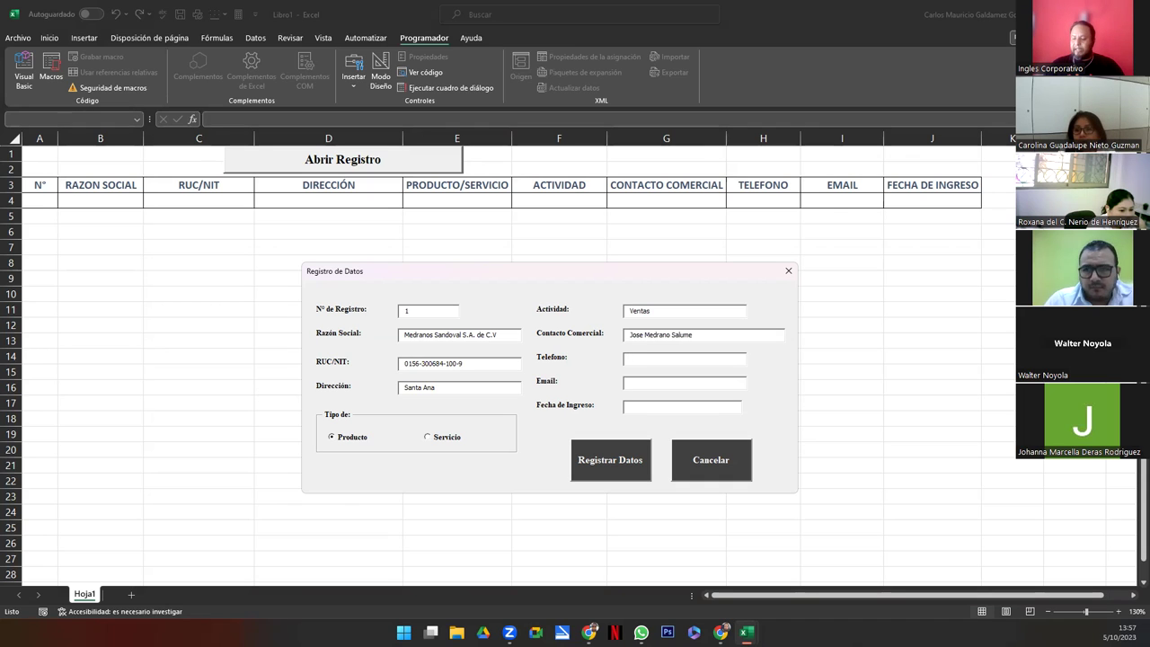
{"action": "type", "text": "2"}
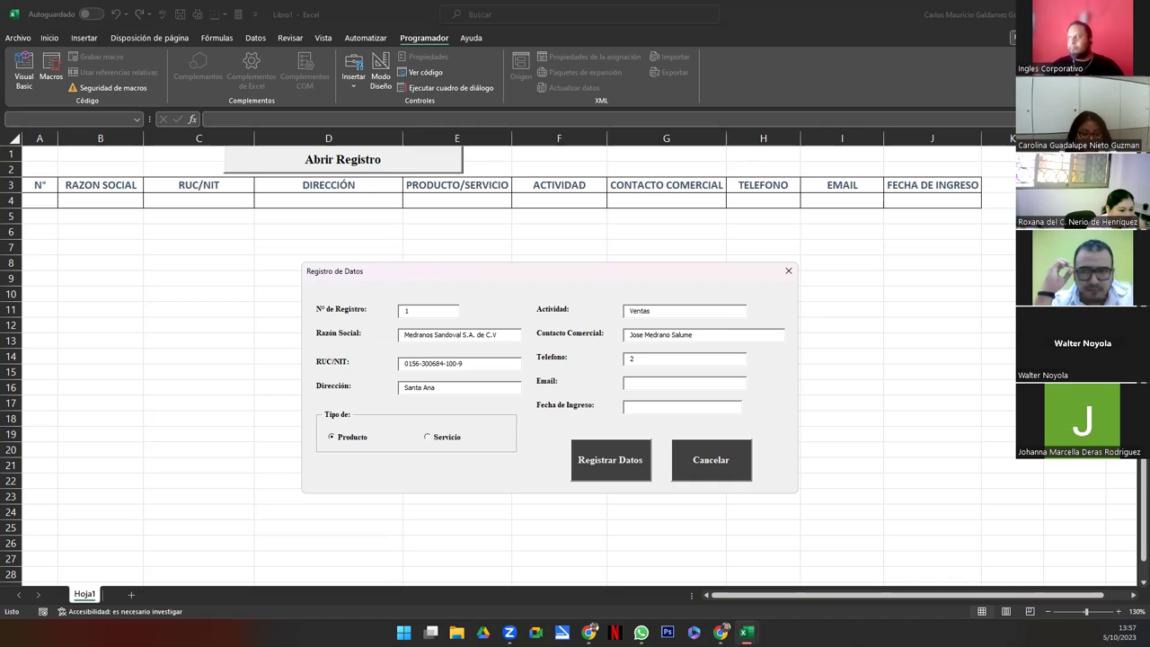
{"action": "type", "text": "448-"}
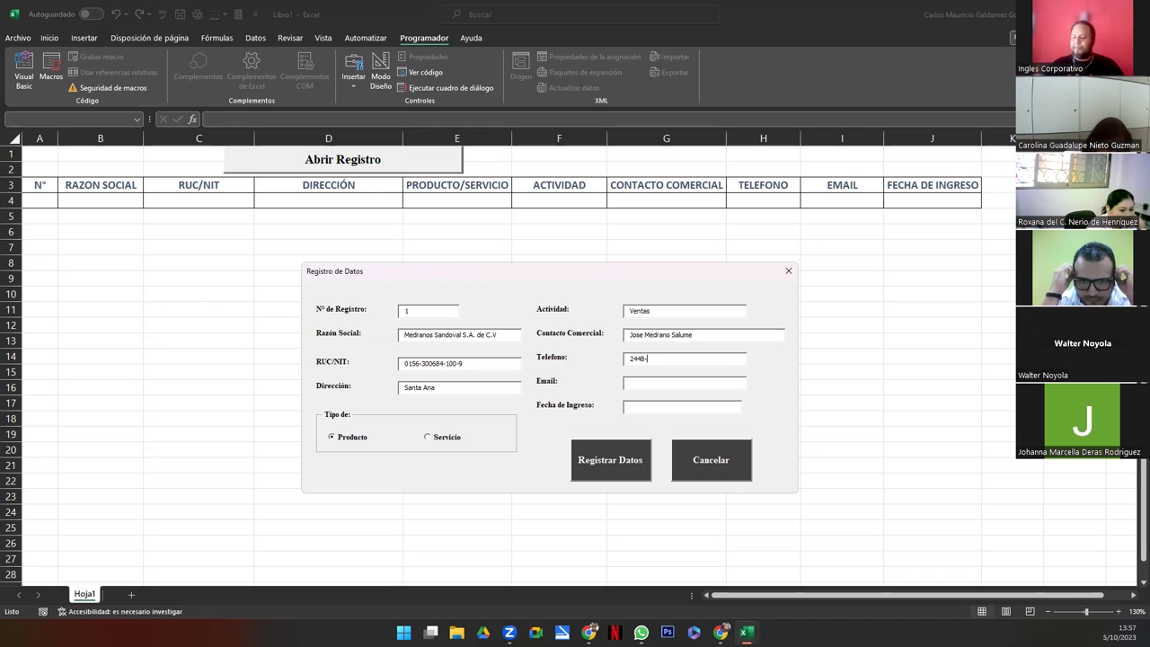
{"action": "type", "text": "55"}
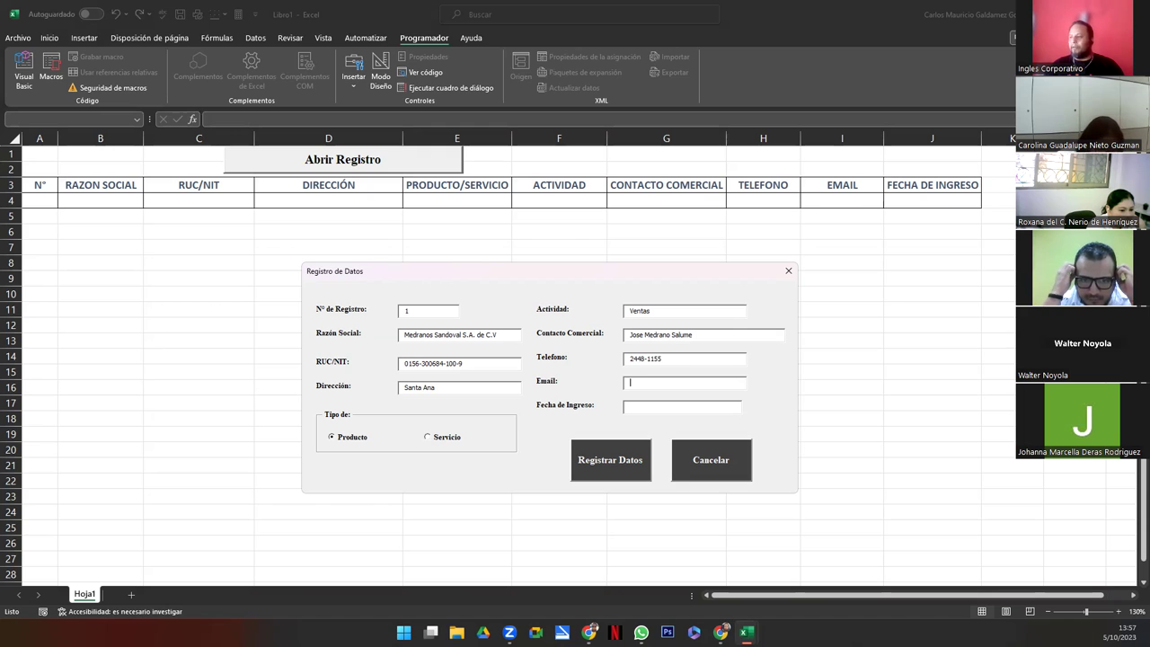
{"action": "key", "text": "Tab"}
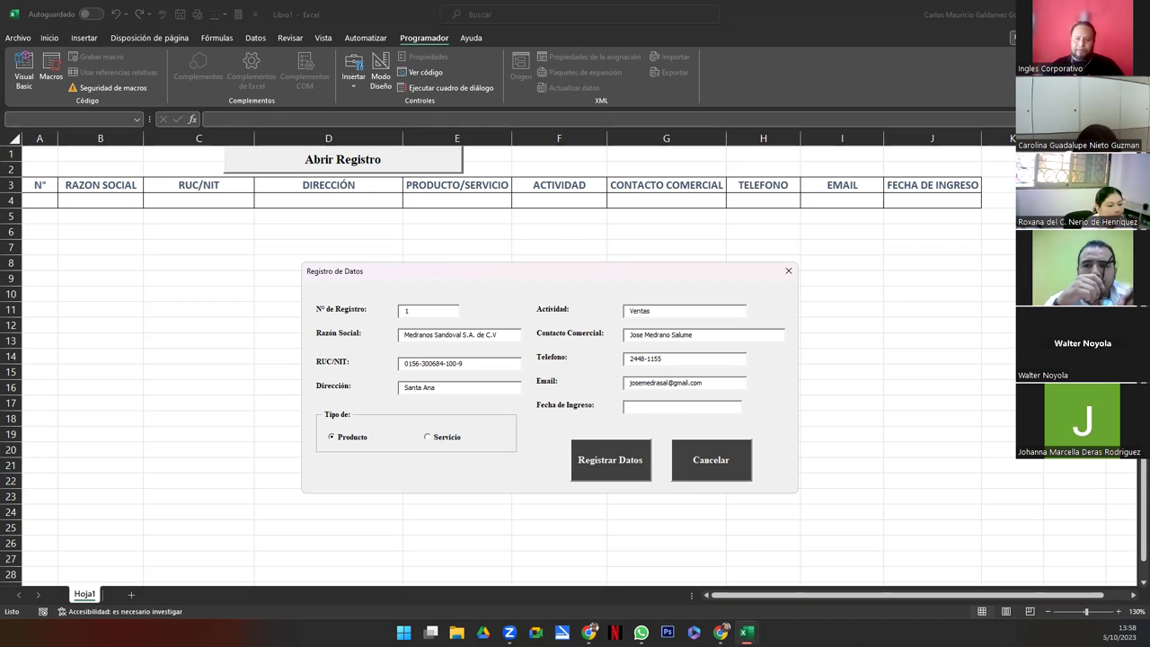
{"action": "type", "text": "05/10/23"}
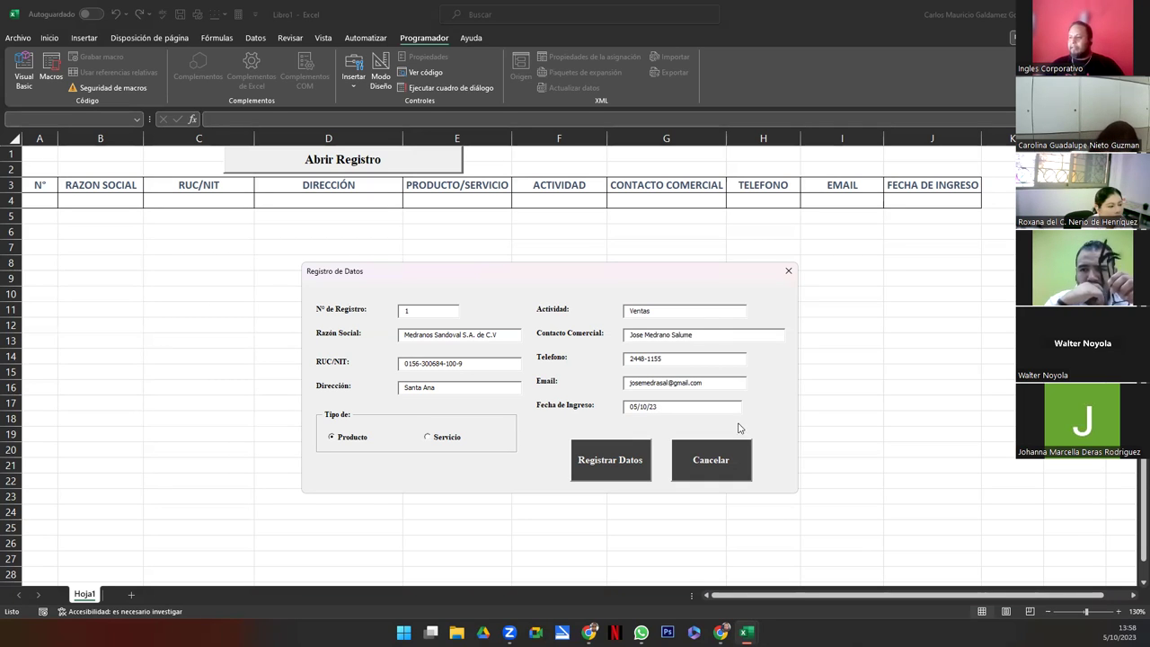
{"action": "left_click", "coordinate": [614, 463]}
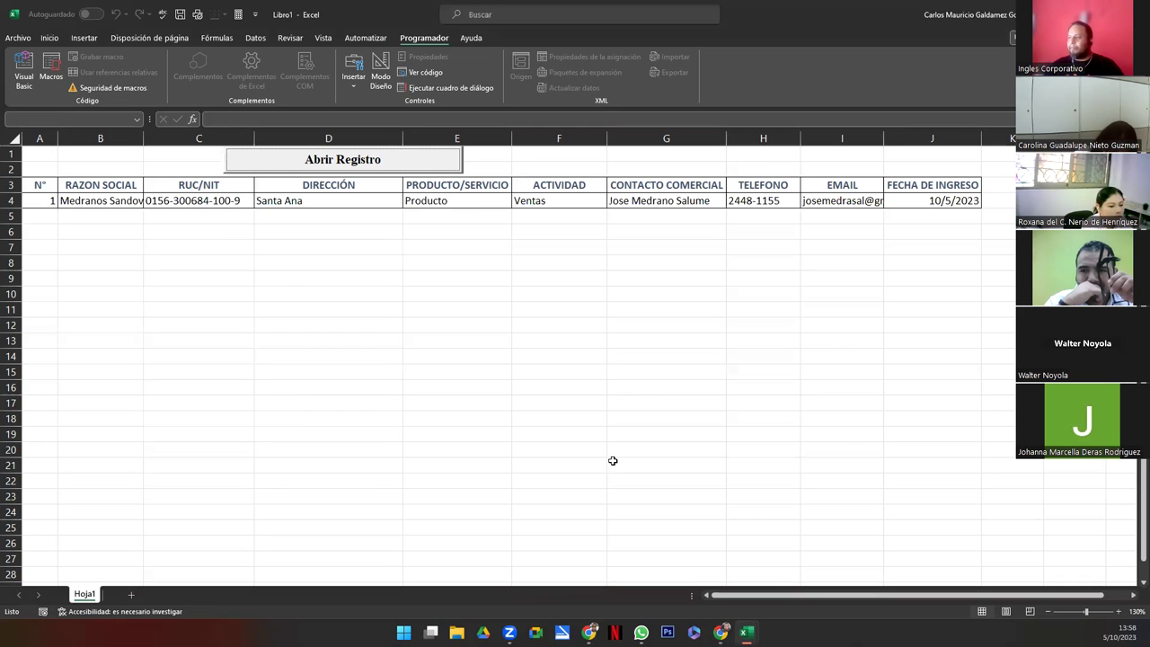
Step: Widen columns B, F, G and I and narrow A, C and D so name and email fit
{"action": "left_click_drag", "start_coordinate": [142, 140], "coordinate": [214, 140]}
{"action": "left_click_drag", "start_coordinate": [57, 141], "coordinate": [38, 141]}
{"action": "left_click_drag", "start_coordinate": [304, 139], "coordinate": [297, 139]}
{"action": "left_click", "coordinate": [448, 139]}
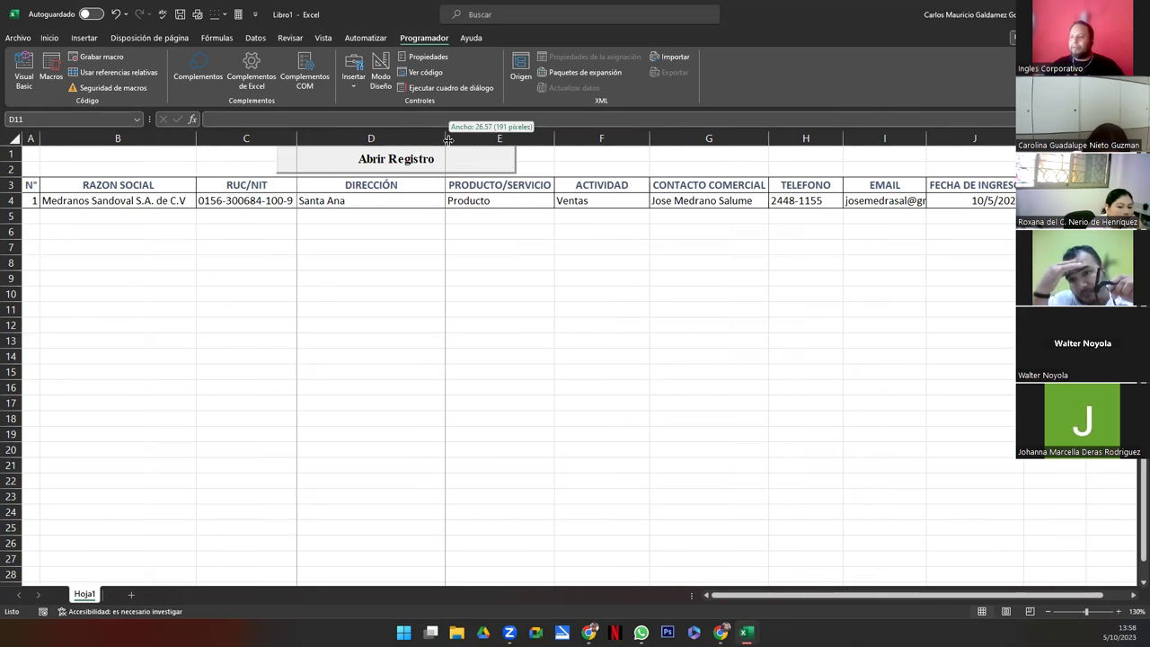
{"action": "left_click_drag", "start_coordinate": [447, 140], "coordinate": [421, 139]}
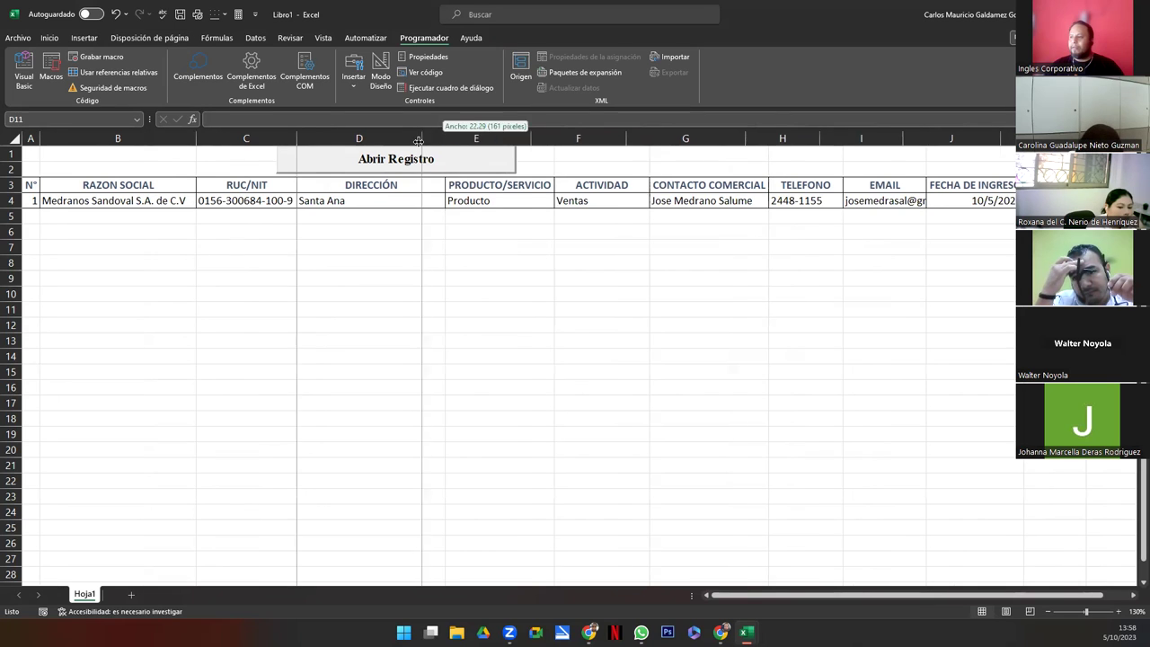
{"action": "left_click", "coordinate": [525, 141]}
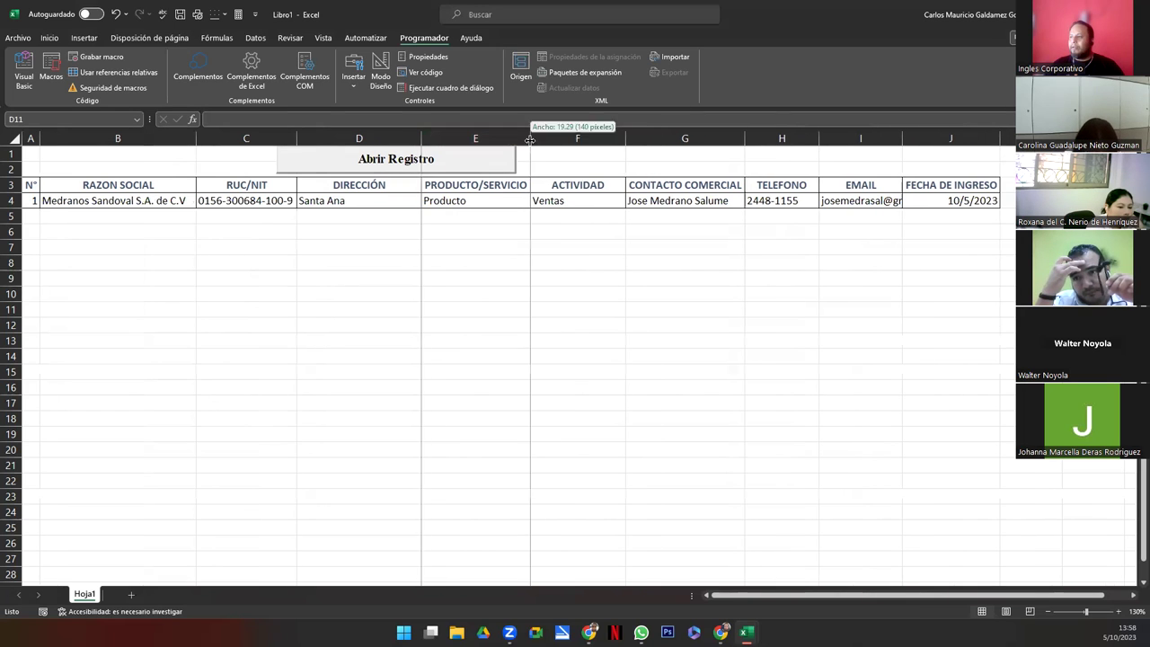
{"action": "double_click", "coordinate": [626, 140]}
{"action": "left_click_drag", "start_coordinate": [589, 140], "coordinate": [618, 144]}
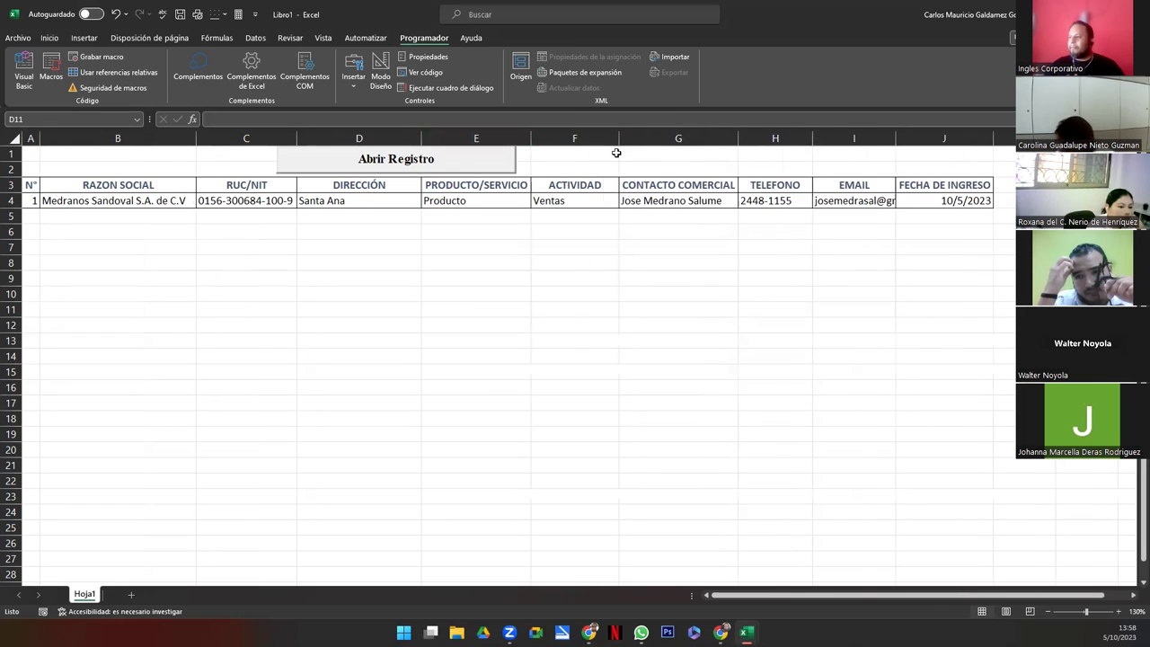
{"action": "left_click_drag", "start_coordinate": [738, 139], "coordinate": [739, 139]}
{"action": "left_click_drag", "start_coordinate": [812, 139], "coordinate": [824, 140]}
{"action": "left_click_drag", "start_coordinate": [919, 140], "coordinate": [957, 140]}
Step: Start record 2 in the form with company Medran Darcomex and location Santa Tecla
{"action": "left_click", "coordinate": [463, 167]}
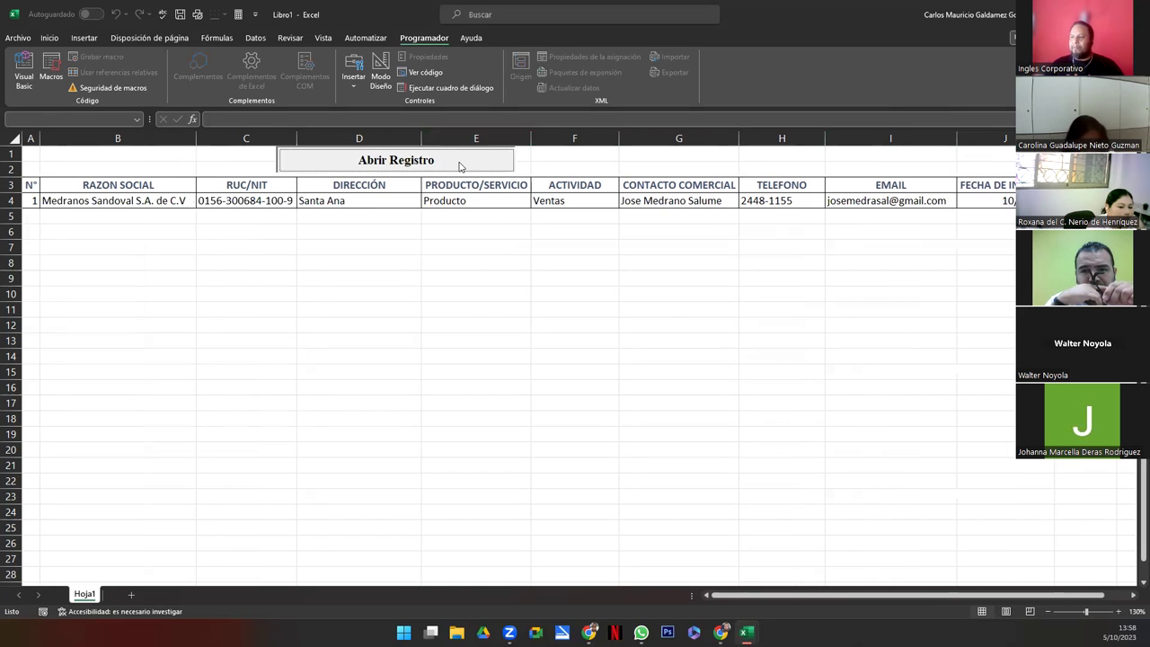
{"action": "left_click", "coordinate": [162, 241]}
{"action": "type", "text": "2"}
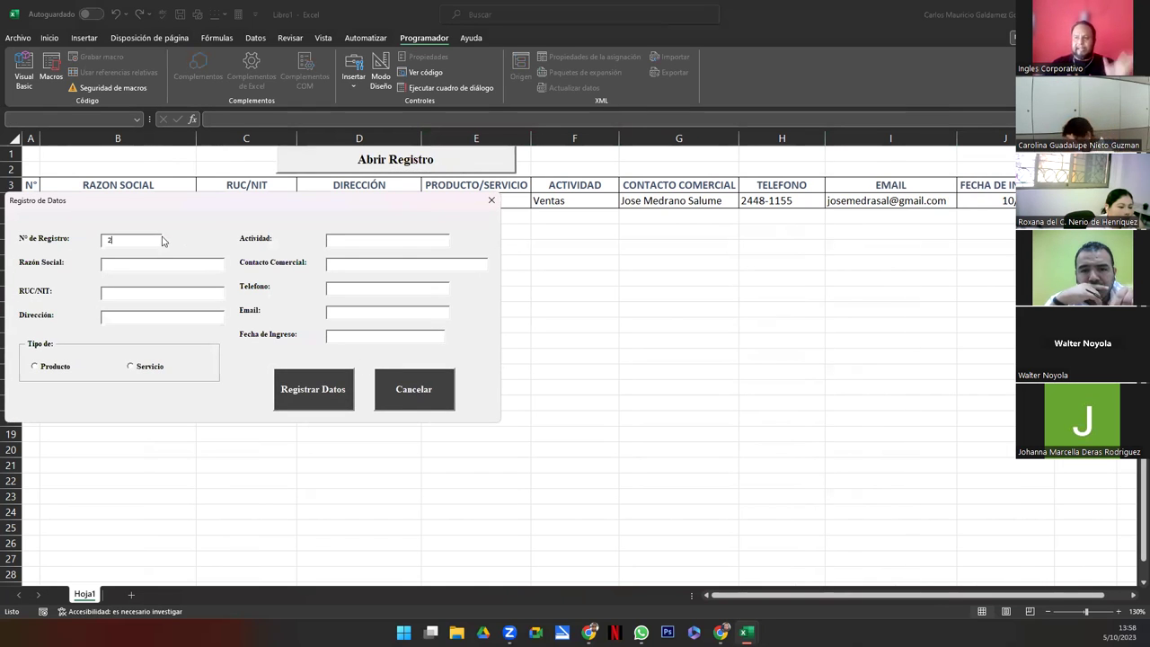
{"action": "left_click_drag", "start_coordinate": [101, 214], "coordinate": [320, 260]}
{"action": "left_click", "coordinate": [358, 312]}
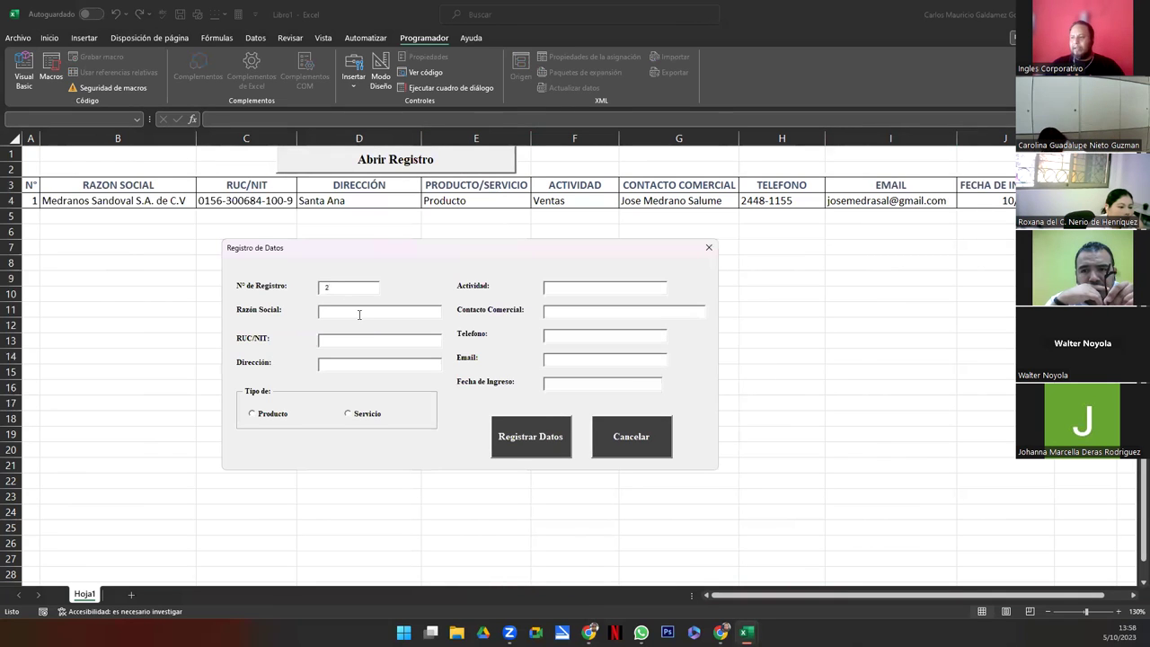
{"action": "type", "text": "Medran "}
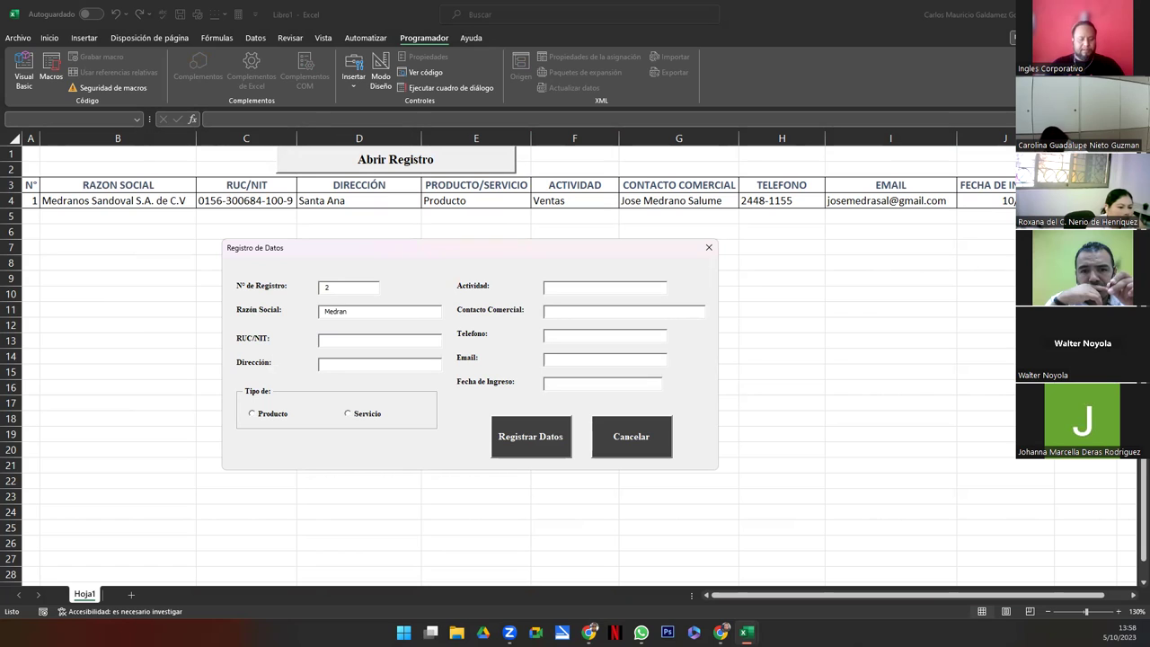
{"action": "type", "text": "D"}
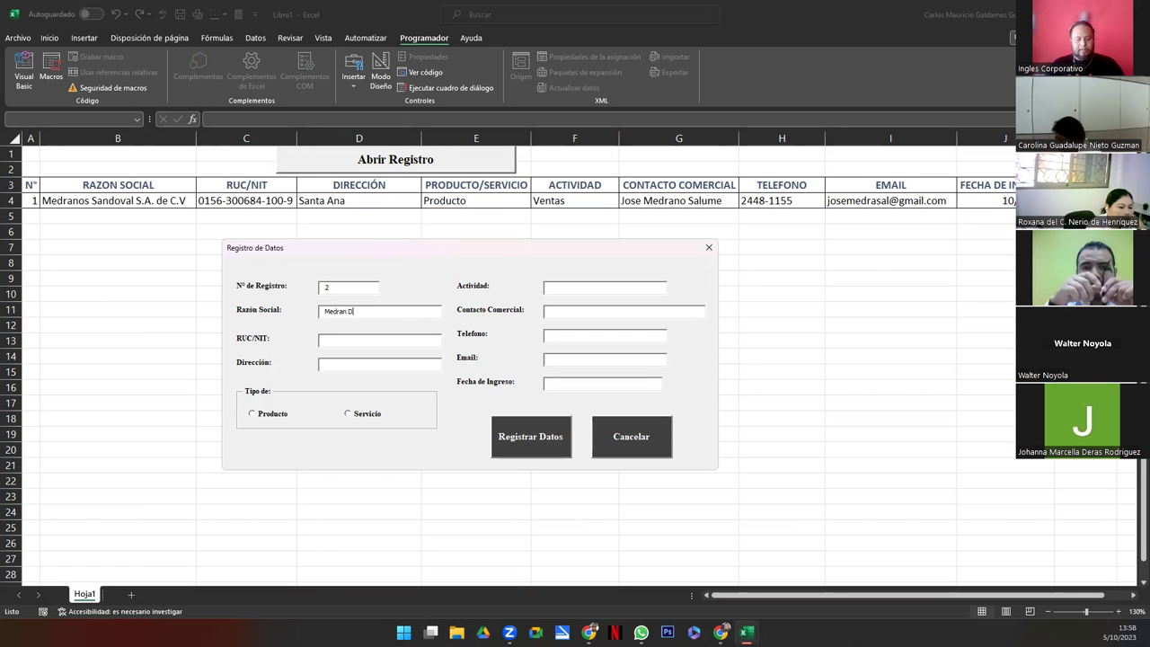
{"action": "type", "text": "arcomex C.V."}
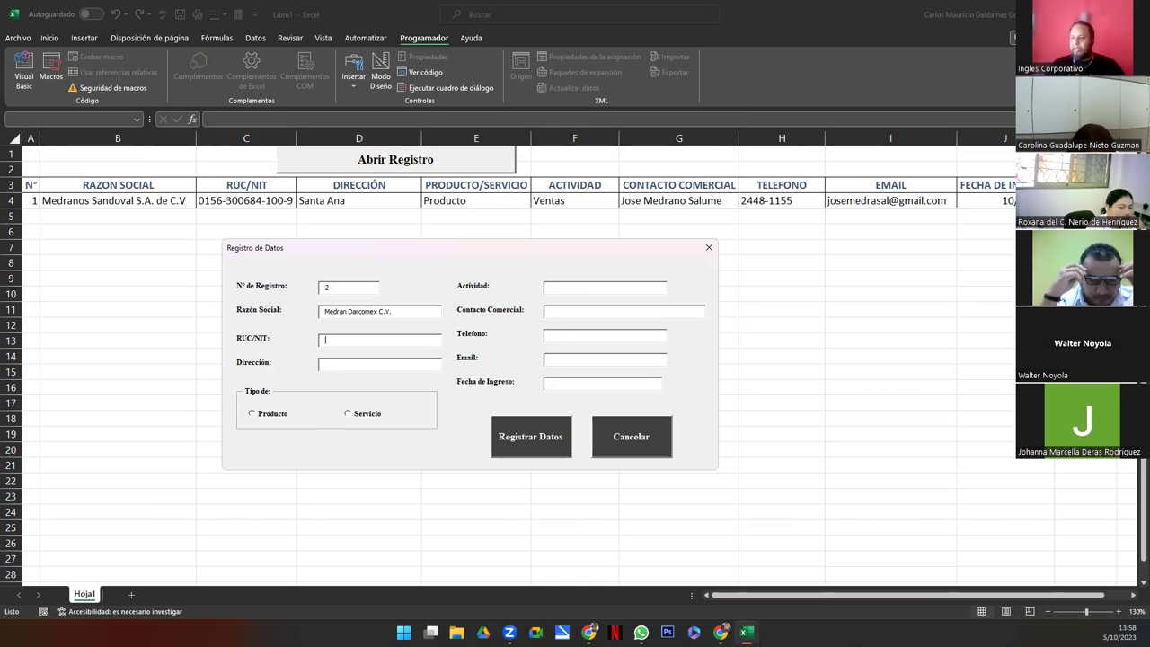
{"action": "key", "text": "Tab"}
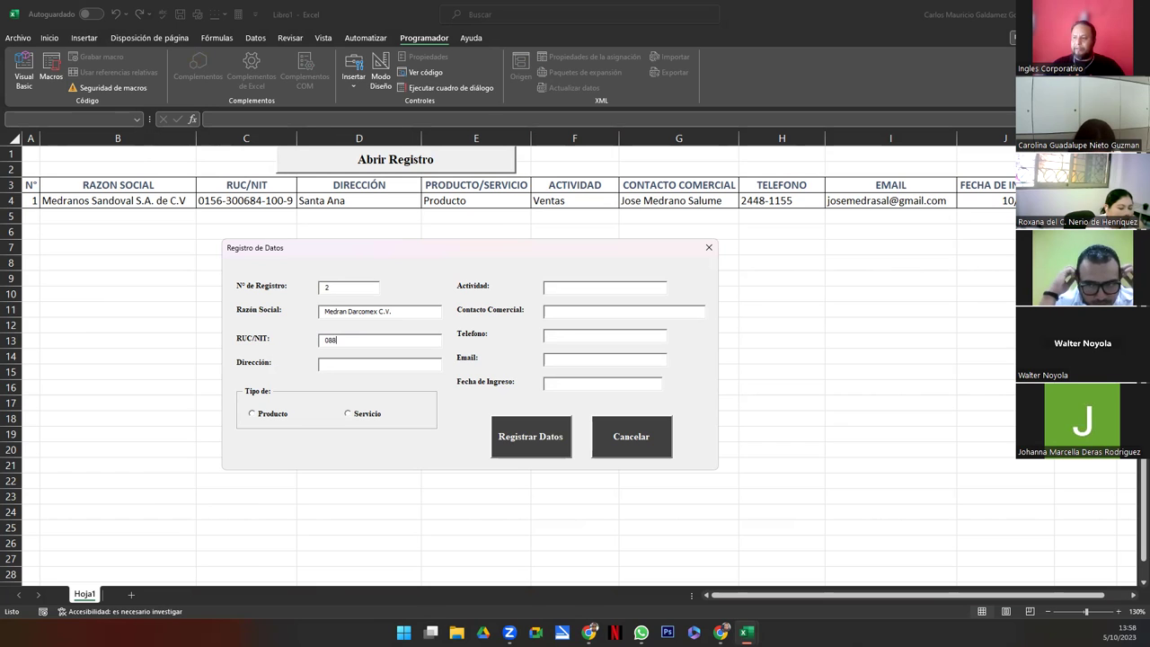
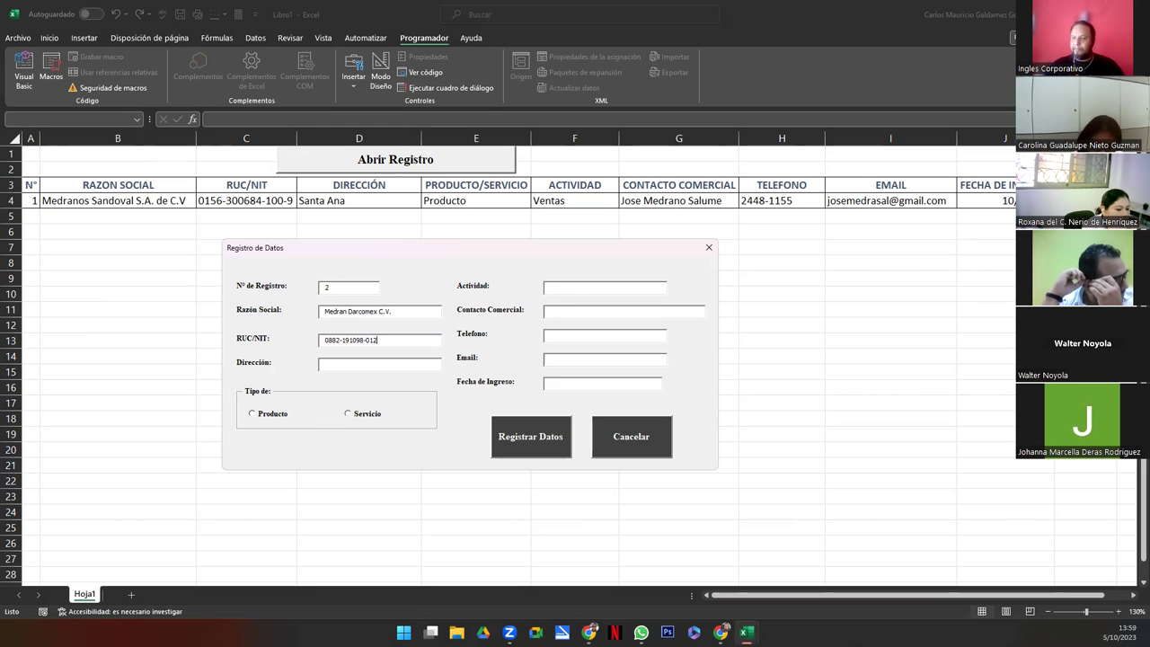
{"action": "type", "text": "Santa Tec"}
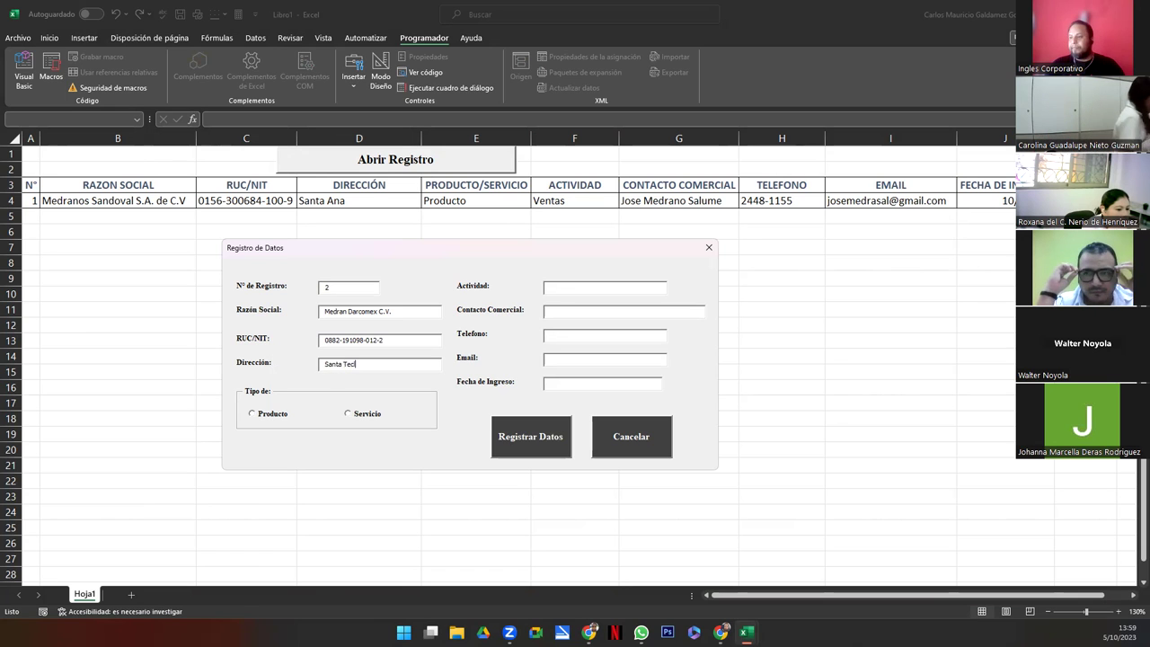
{"action": "type", "text": "la"}
Step: Choose Servicio, fill activity Automotores, contact, phone and date, then register the record
{"action": "left_click", "coordinate": [349, 414]}
{"action": "left_click", "coordinate": [559, 288]}
{"action": "type", "text": "Automotores"}
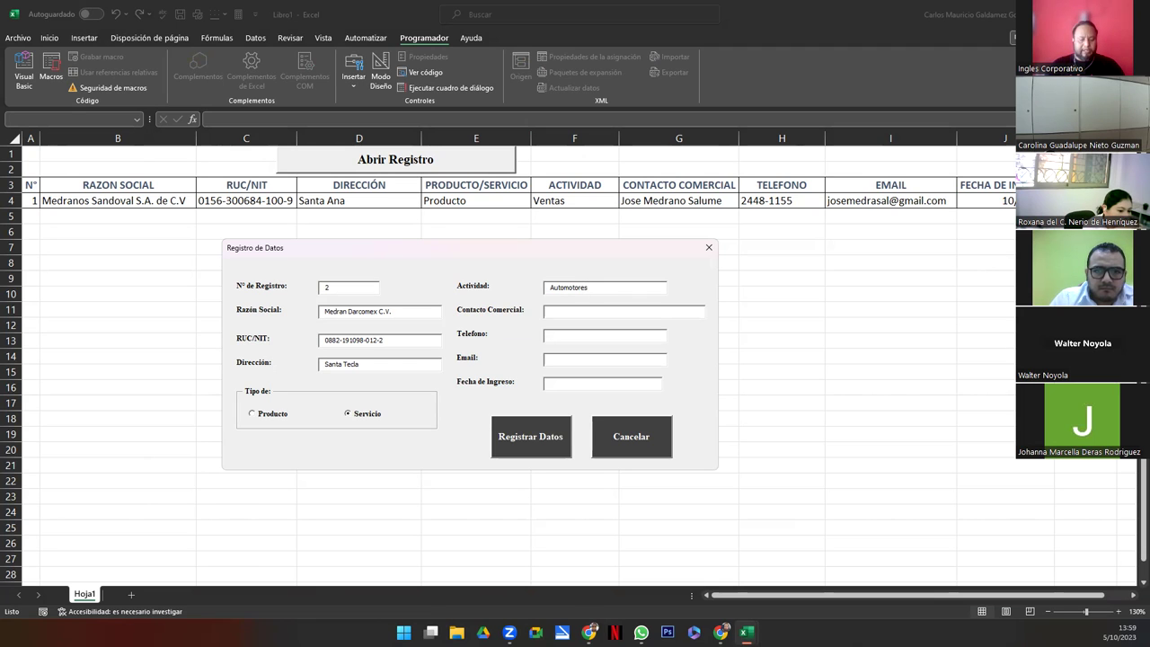
{"action": "type", "text": "Castro"}
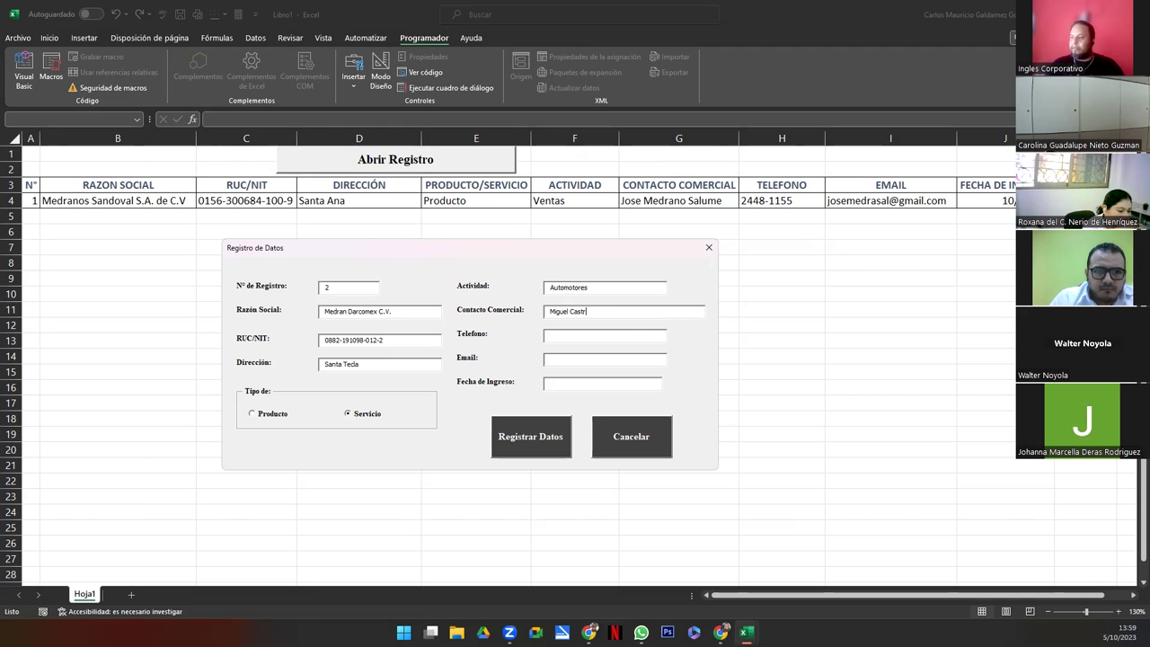
{"action": "left_click", "coordinate": [604, 335]}
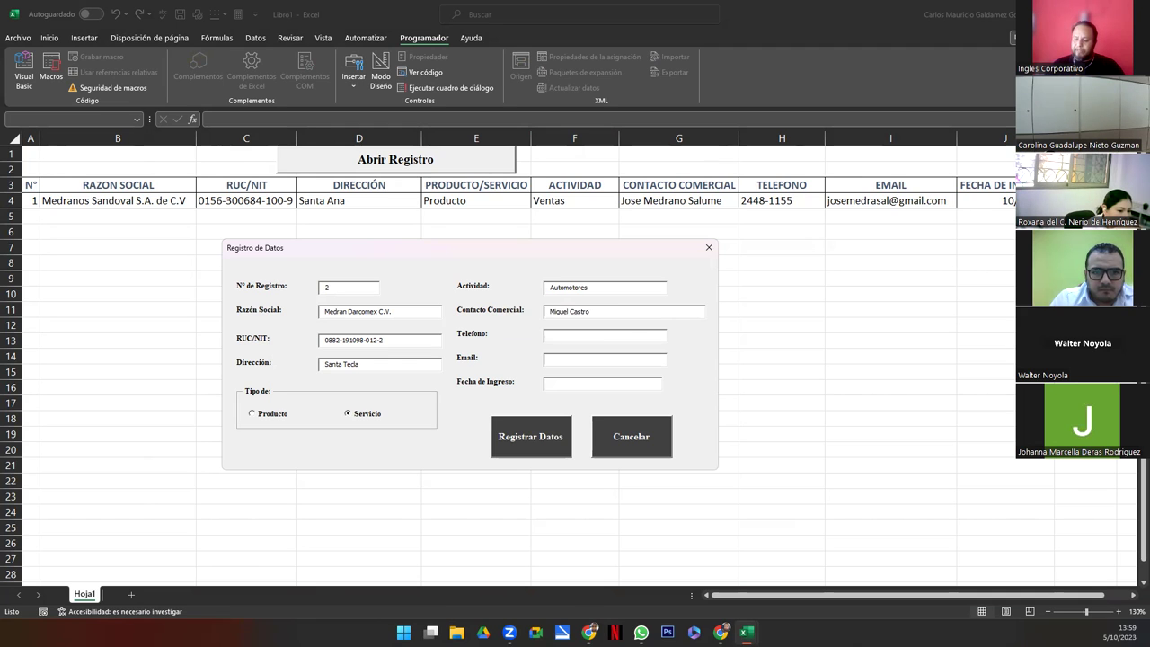
{"action": "type", "text": "-"}
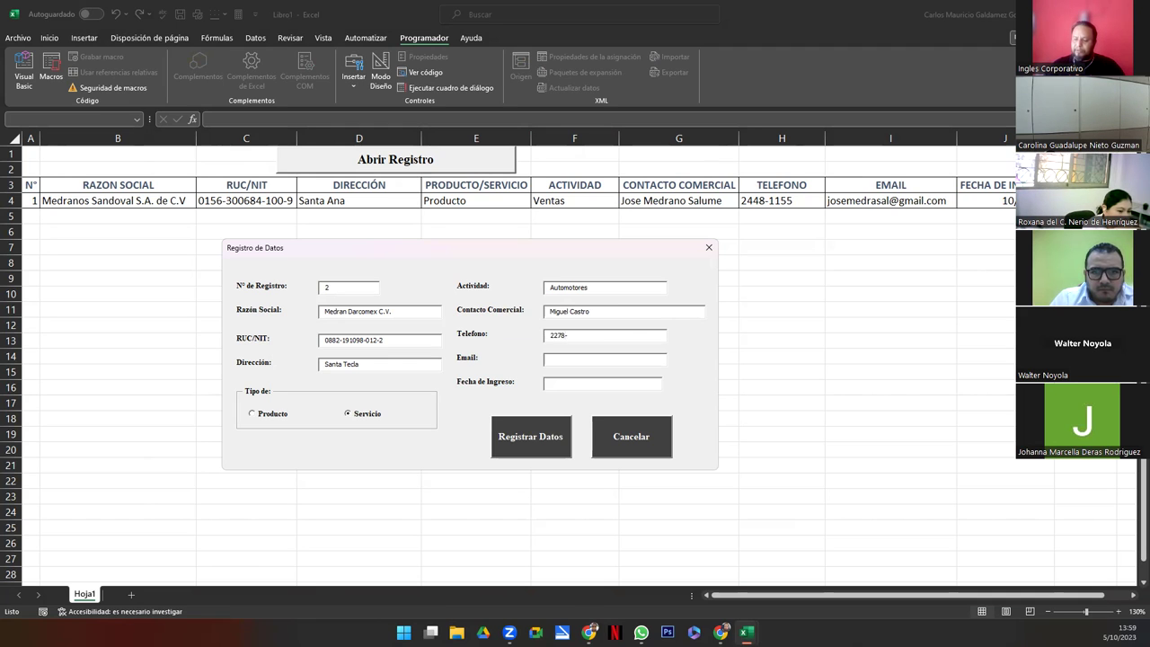
{"action": "type", "text": "01"}
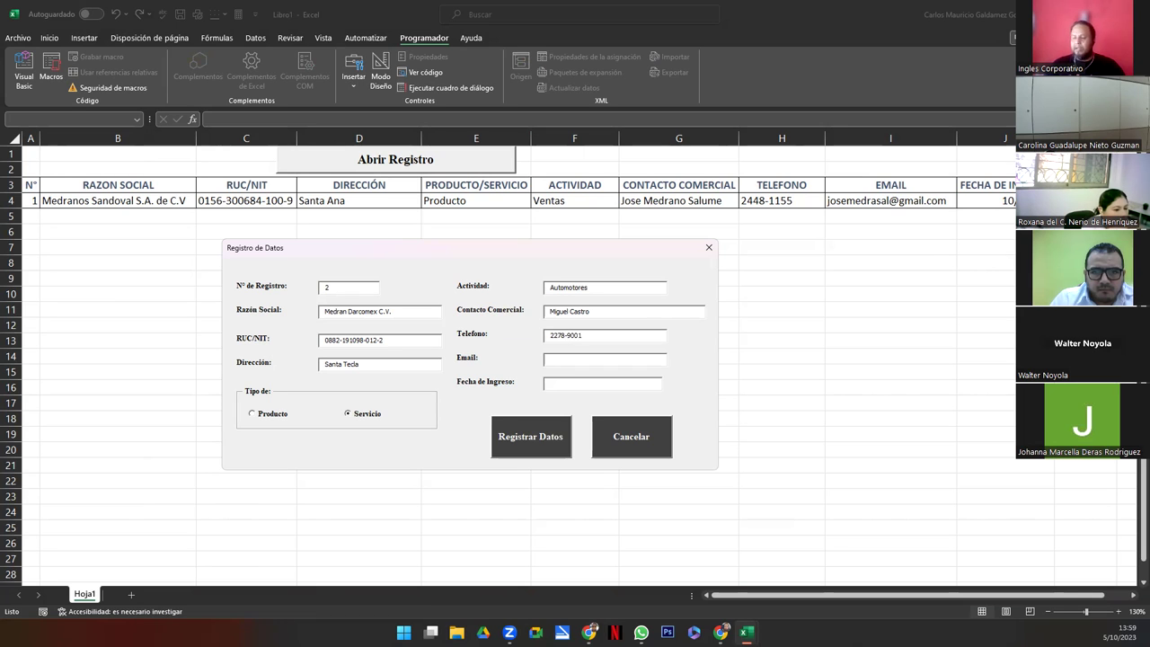
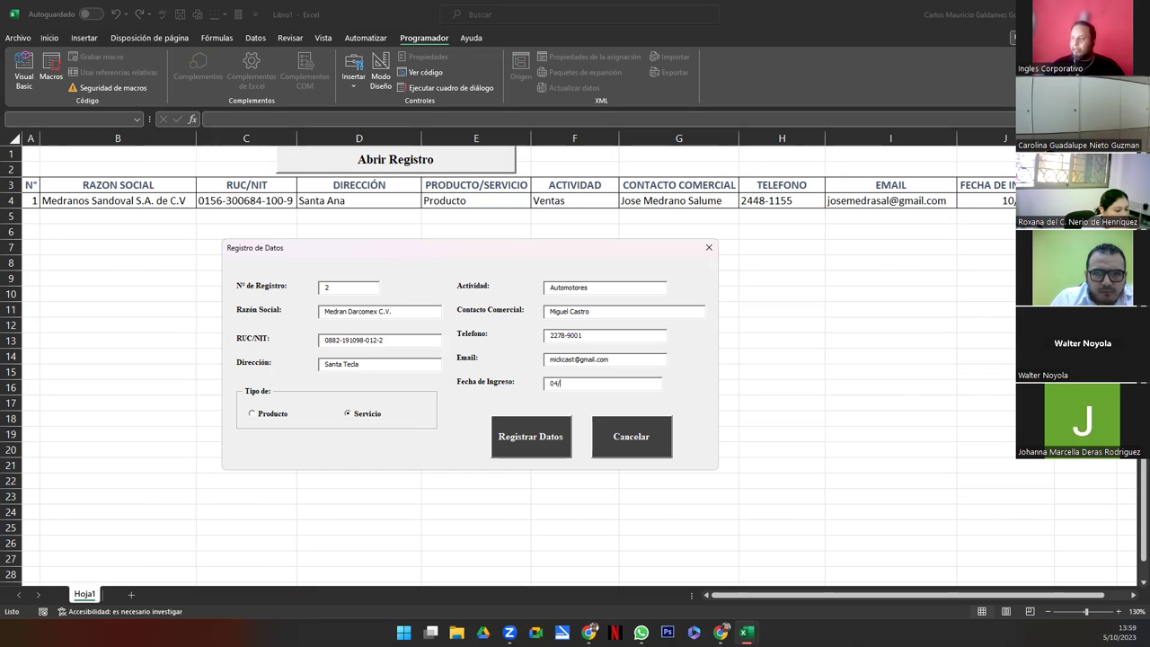
{"action": "type", "text": "05/2023"}
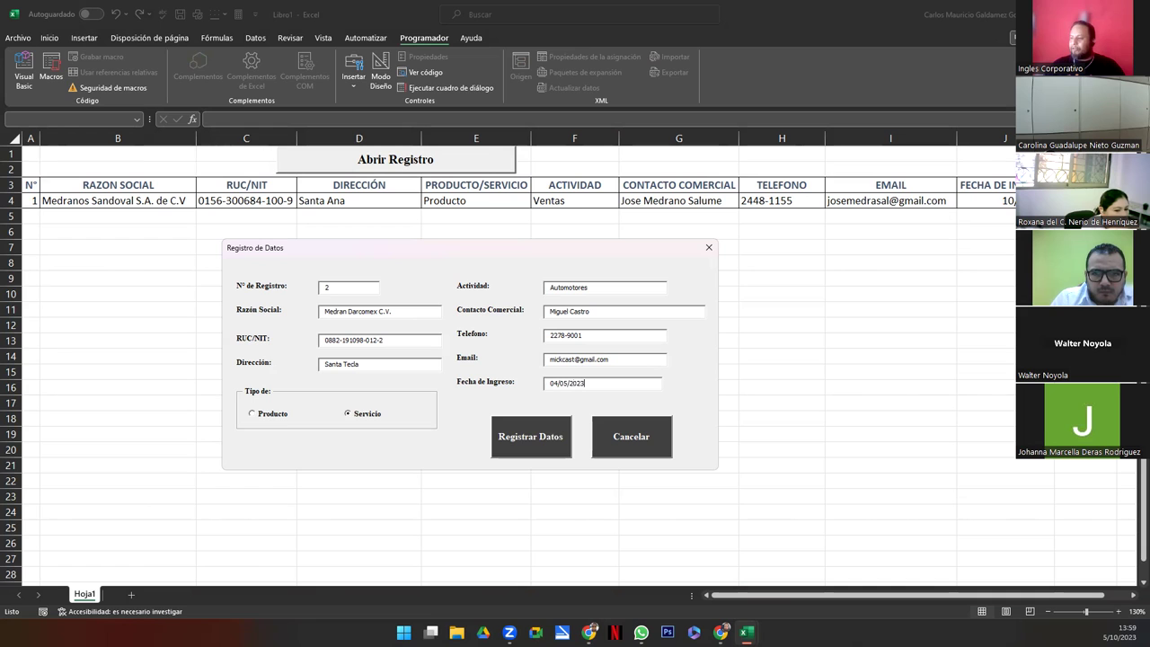
{"action": "left_click", "coordinate": [547, 439]}
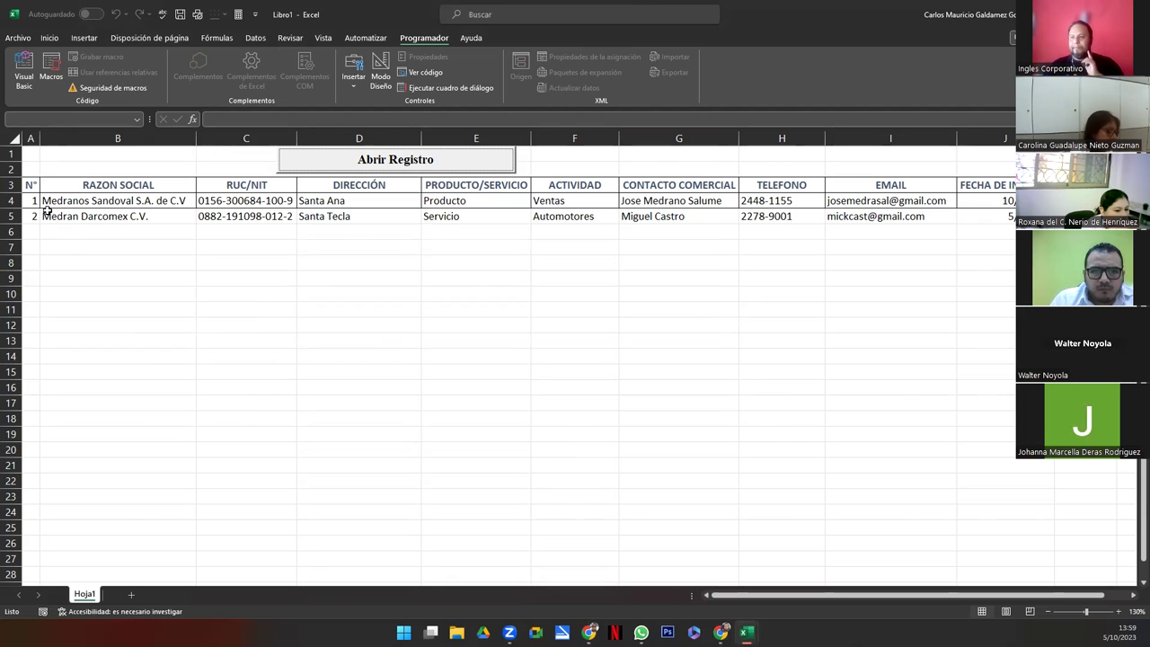
Step: Apply Todos los bordes (all borders) to the range A4:J15
{"action": "left_click_drag", "start_coordinate": [32, 201], "coordinate": [979, 372]}
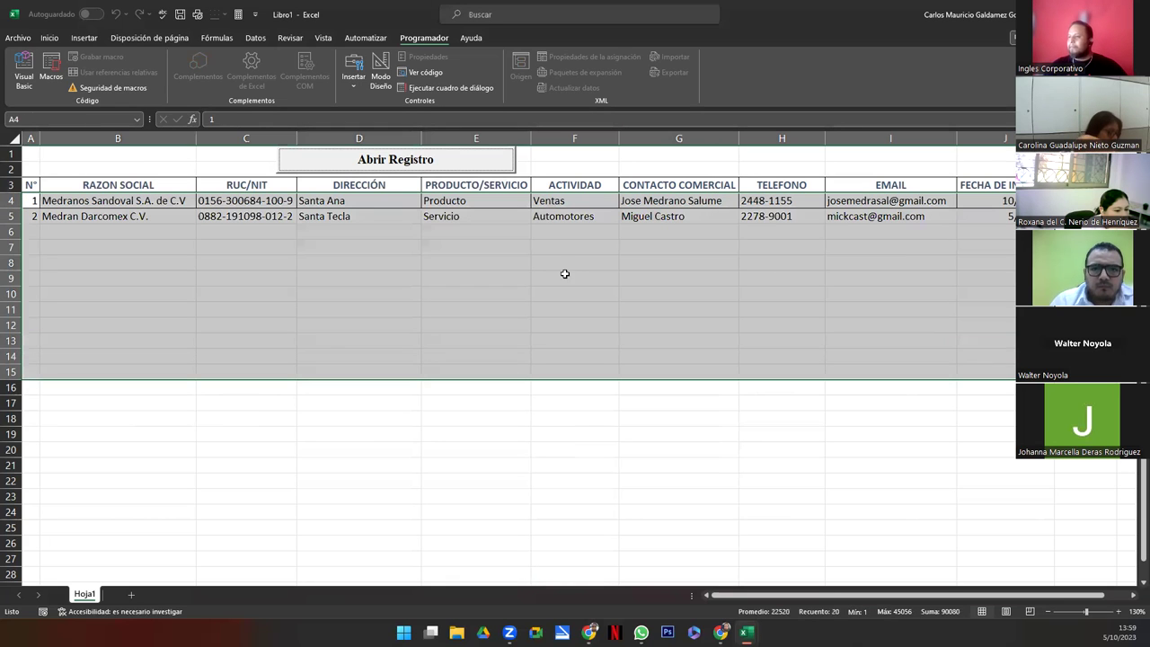
{"action": "left_click", "coordinate": [49, 37]}
{"action": "left_click", "coordinate": [181, 80]}
{"action": "left_click", "coordinate": [231, 250]}
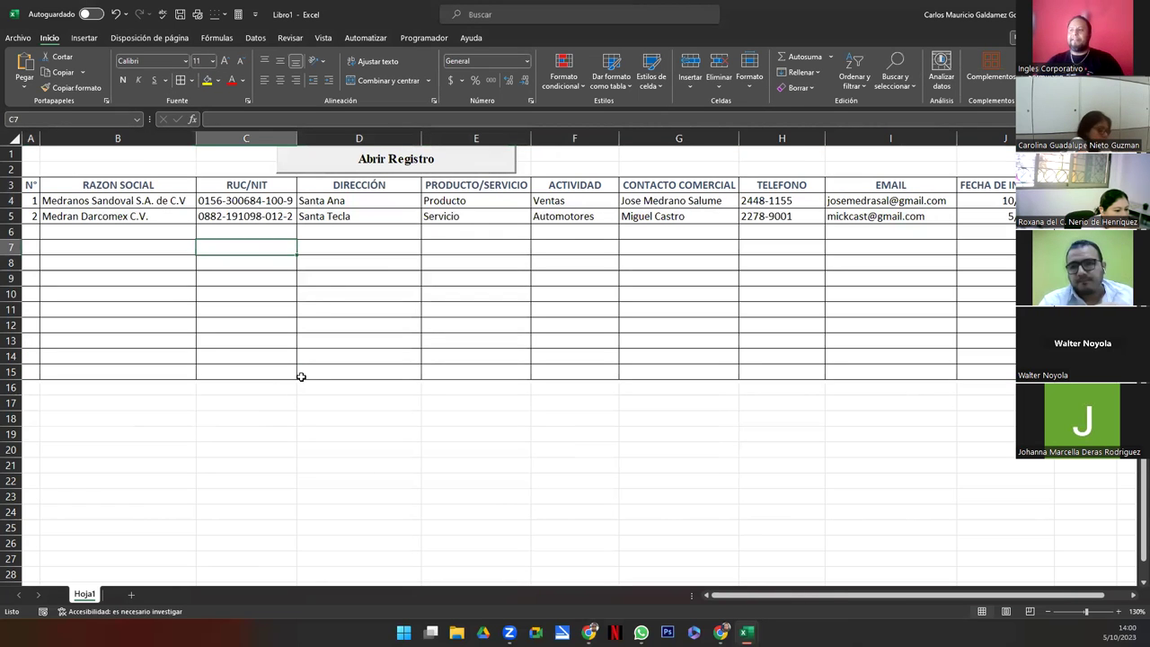
Step: Open the registration form, cancel it without saving, and clear the selection
{"action": "left_click", "coordinate": [395, 160]}
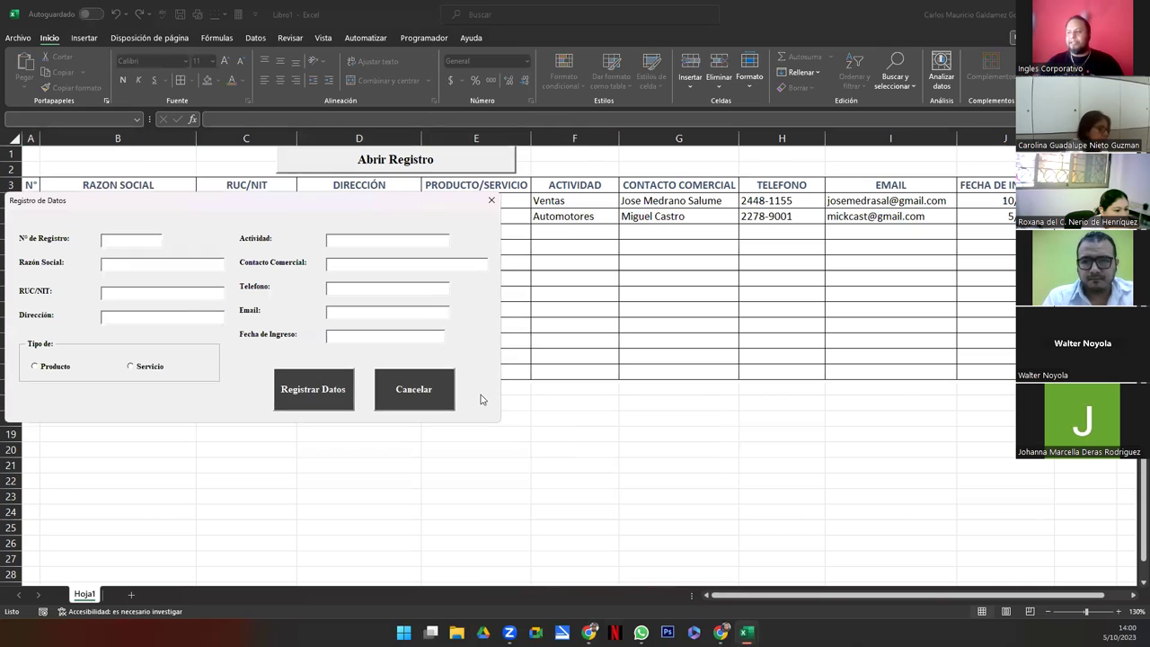
{"action": "left_click", "coordinate": [418, 392]}
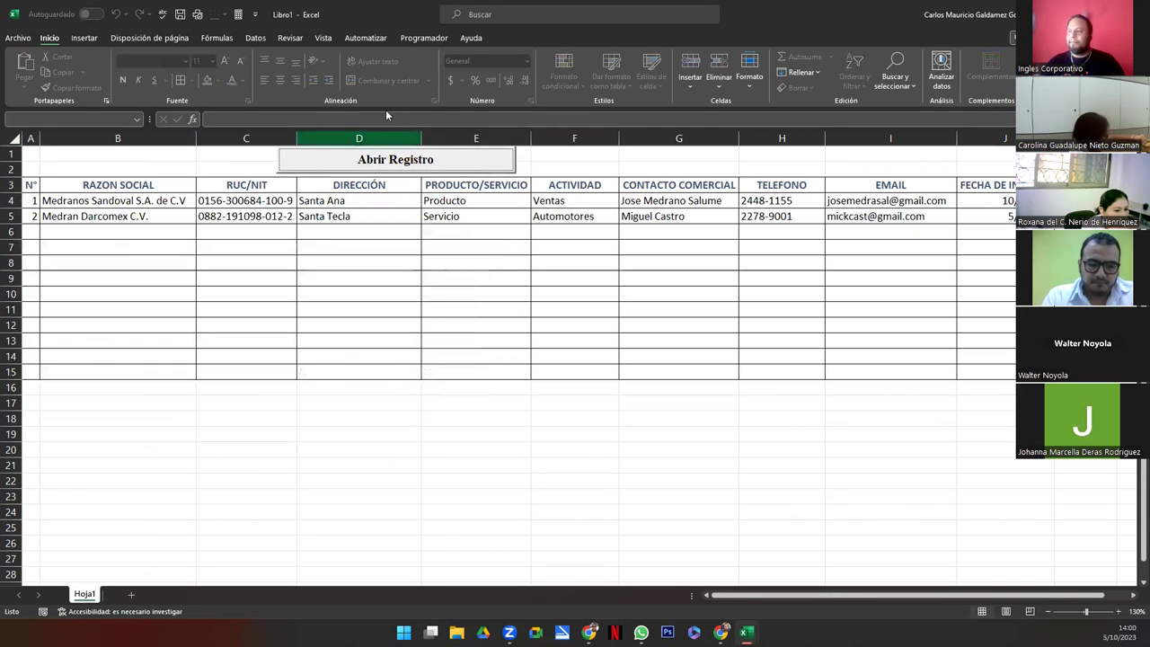
{"action": "left_click", "coordinate": [429, 322]}
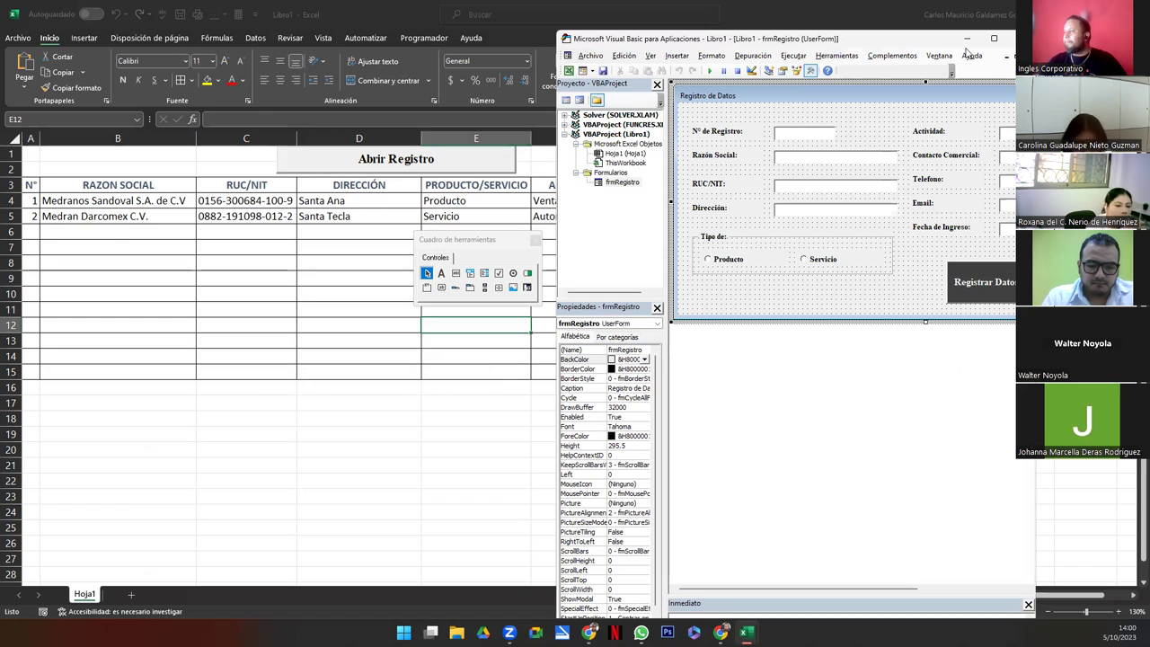
Step: Tile Excel left and the VBA editor right, then open the Registrar Datos button's code
{"action": "left_click_drag", "start_coordinate": [968, 41], "coordinate": [1141, 2]}
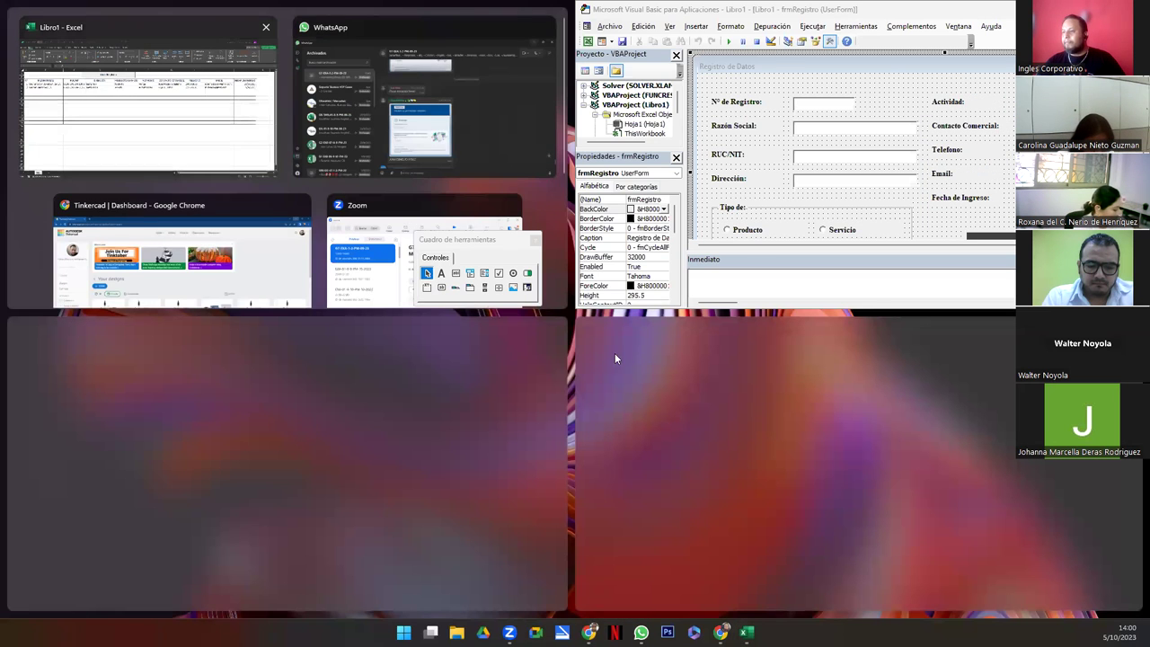
{"action": "left_click", "coordinate": [180, 108]}
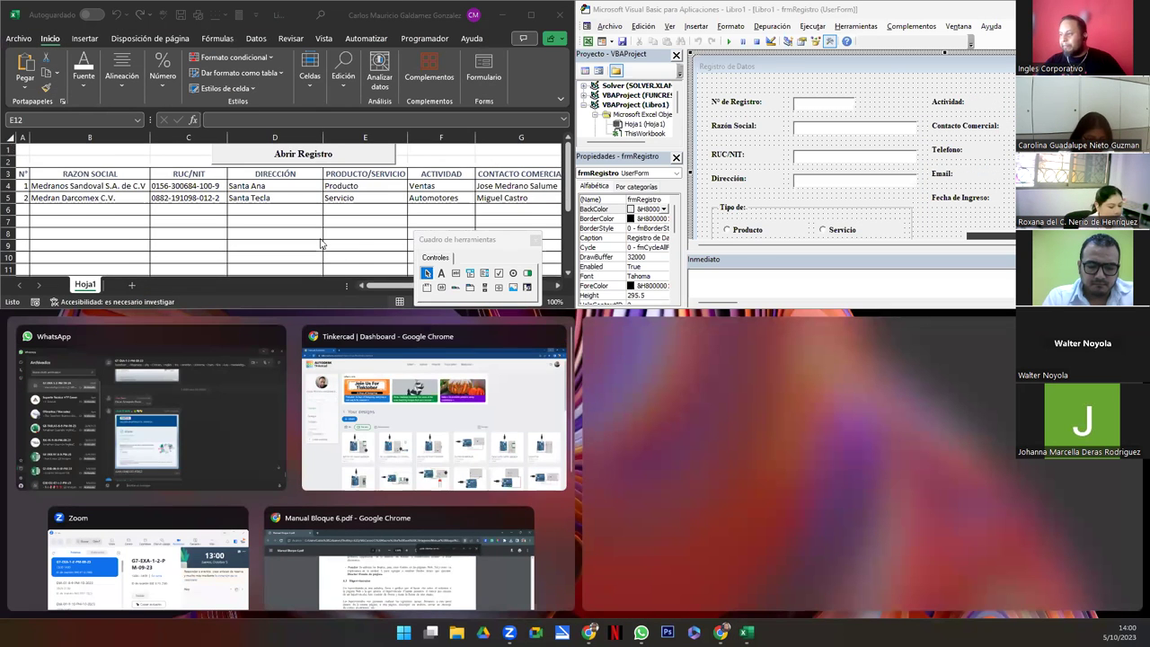
{"action": "scroll", "coordinate": [321, 244], "scroll_direction": "down", "scroll_amount": 1}
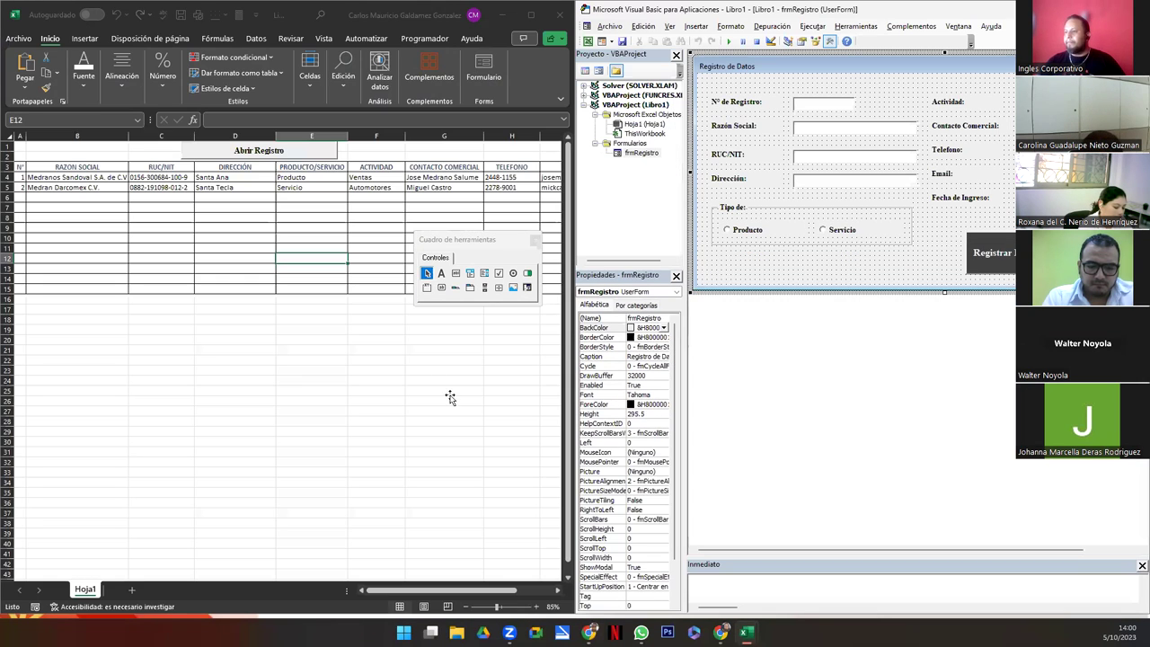
{"action": "left_click", "coordinate": [449, 393]}
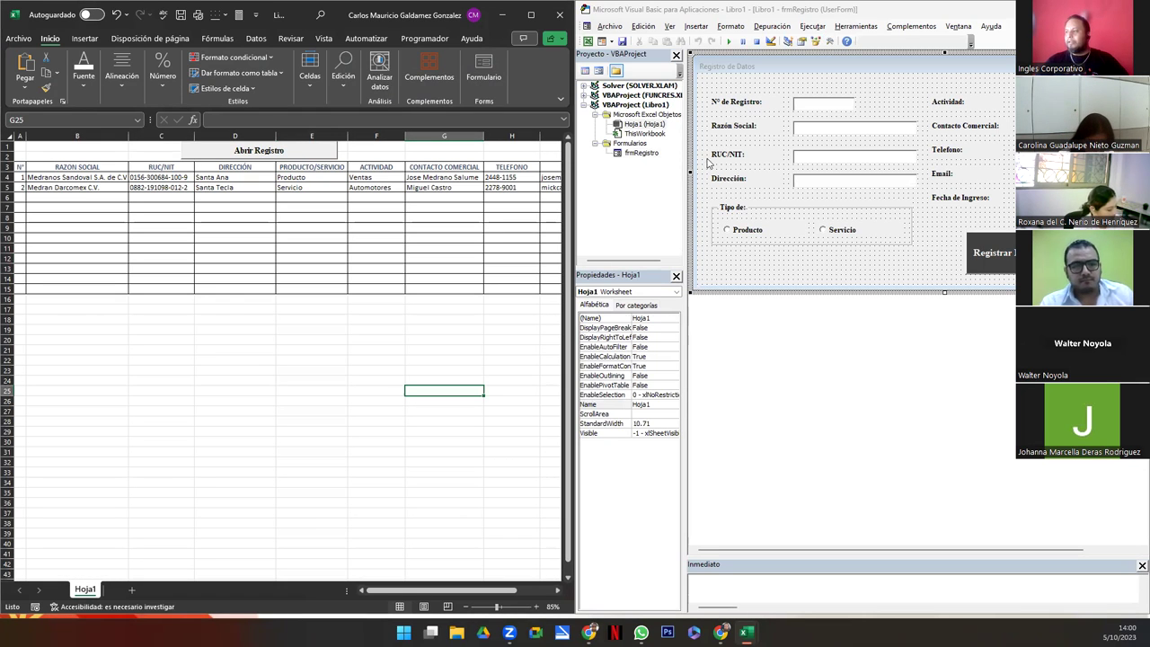
{"action": "left_click", "coordinate": [688, 357]}
{"action": "left_click_drag", "start_coordinate": [684, 356], "coordinate": [640, 356]}
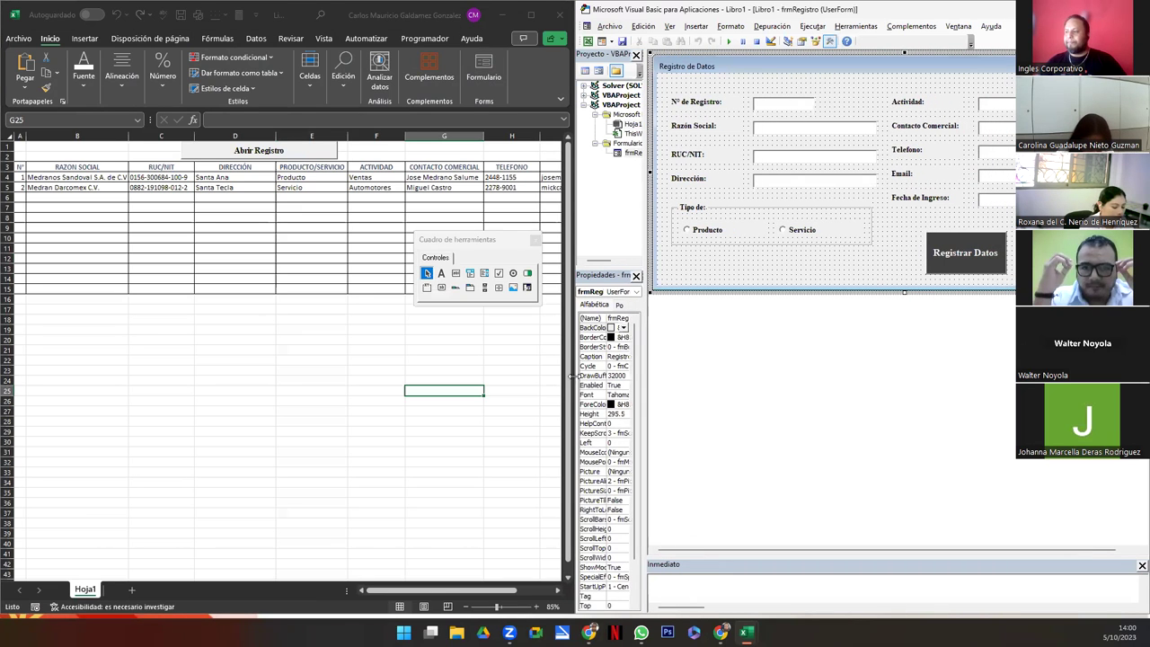
{"action": "left_click", "coordinate": [381, 361]}
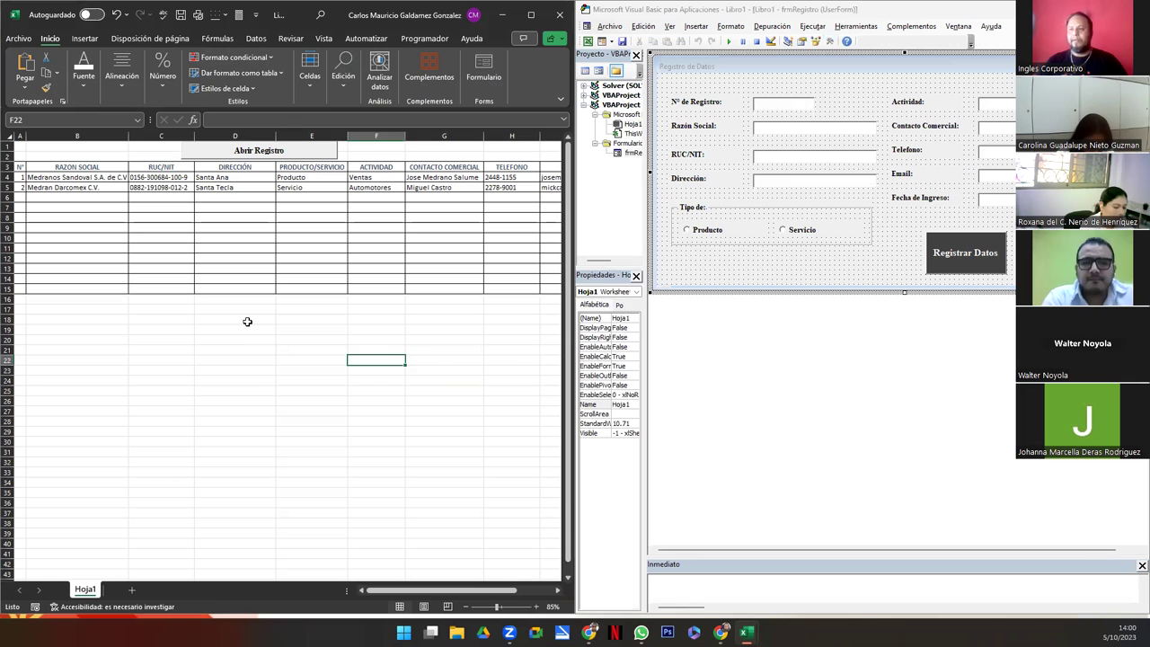
{"action": "left_click", "coordinate": [247, 320]}
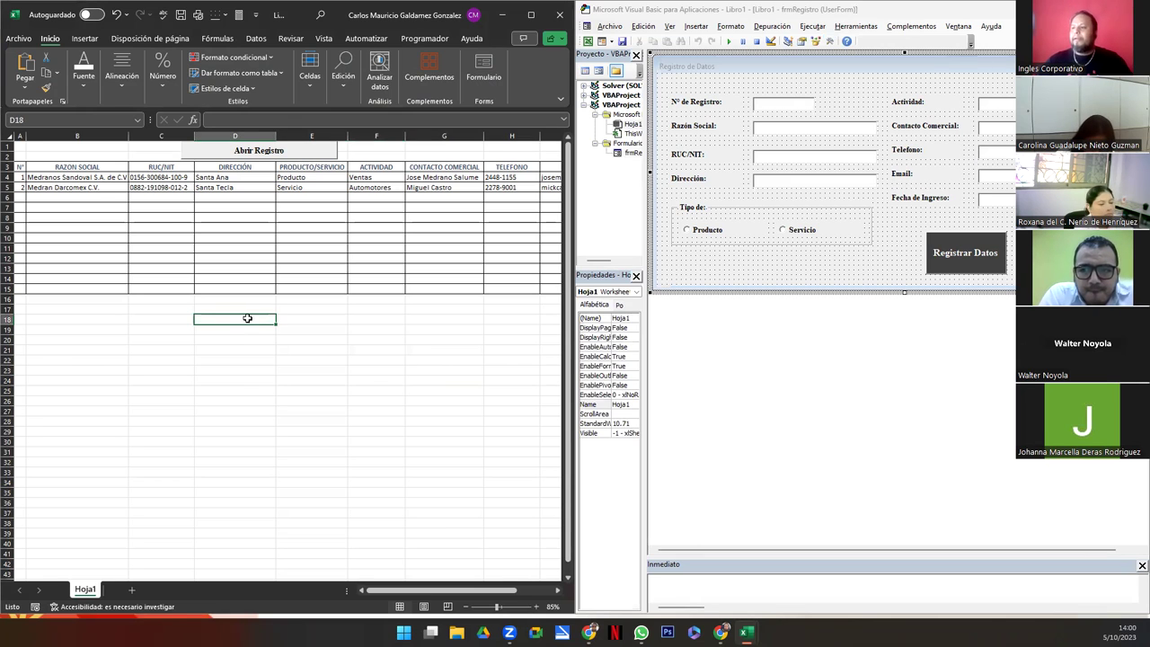
{"action": "left_click", "coordinate": [167, 222]}
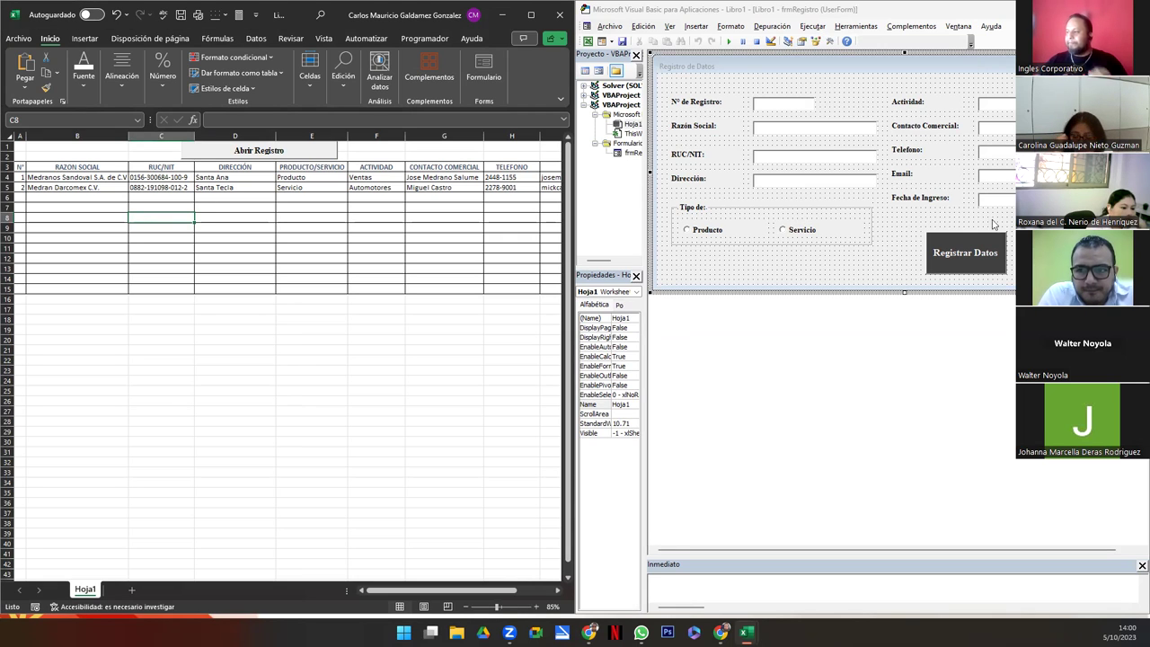
{"action": "double_click", "coordinate": [958, 254]}
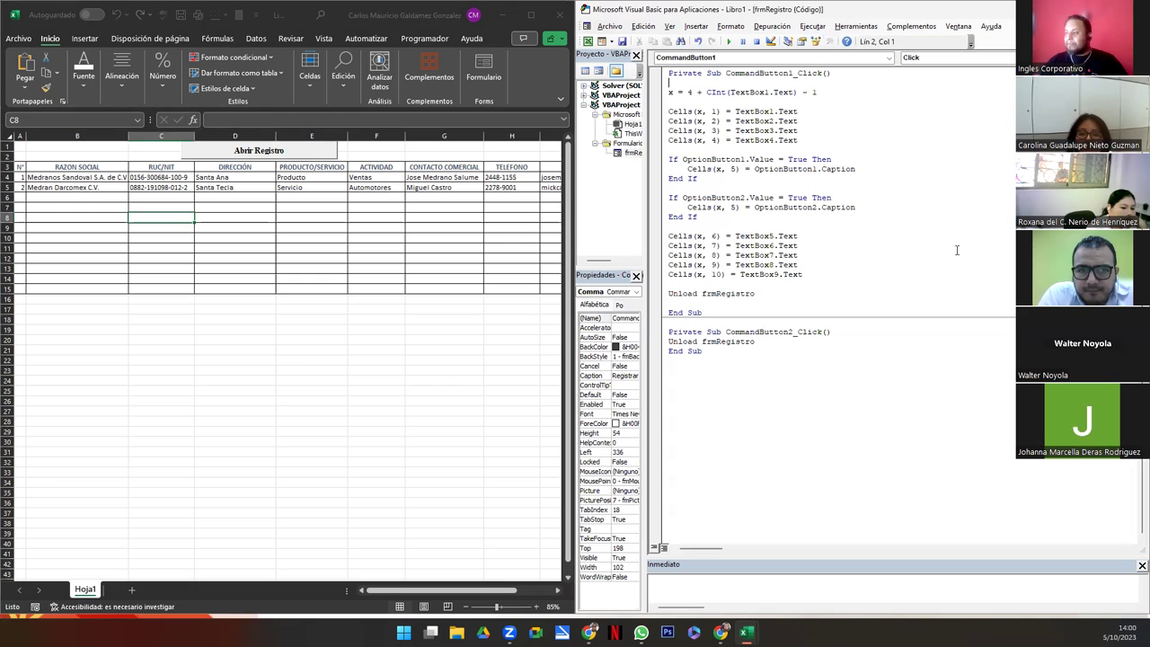
Step: Replace the Unload frmRegistro line with MsgBox "Registro correctamente agregado"
{"action": "left_click", "coordinate": [659, 296]}
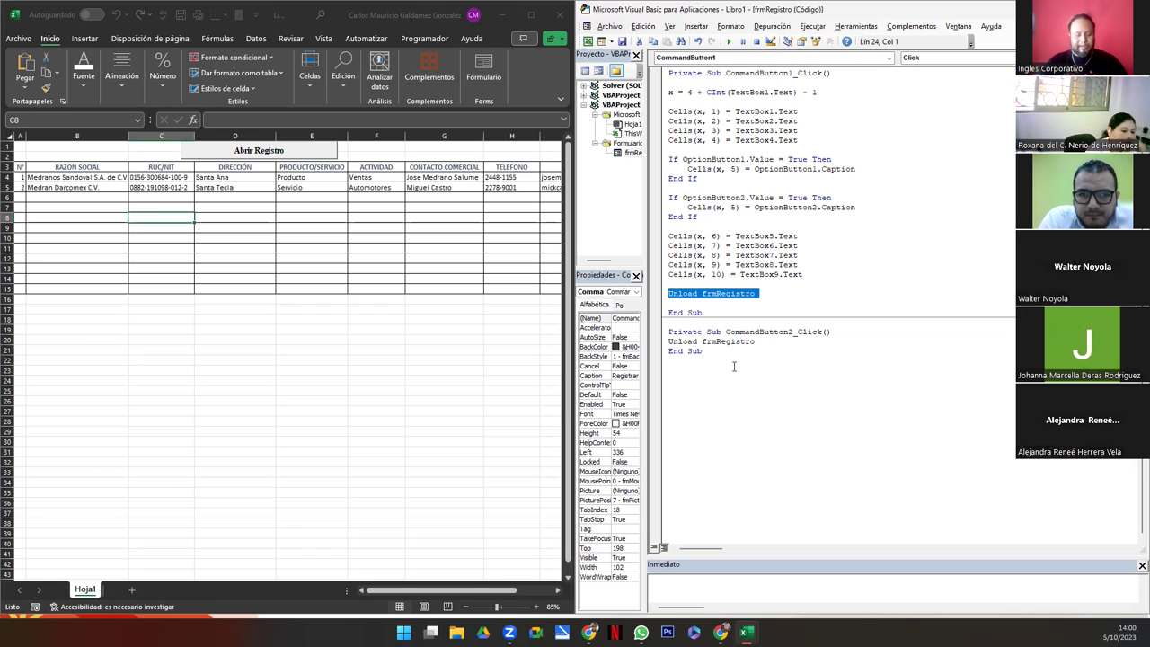
{"action": "type", "text": "msgbox"}
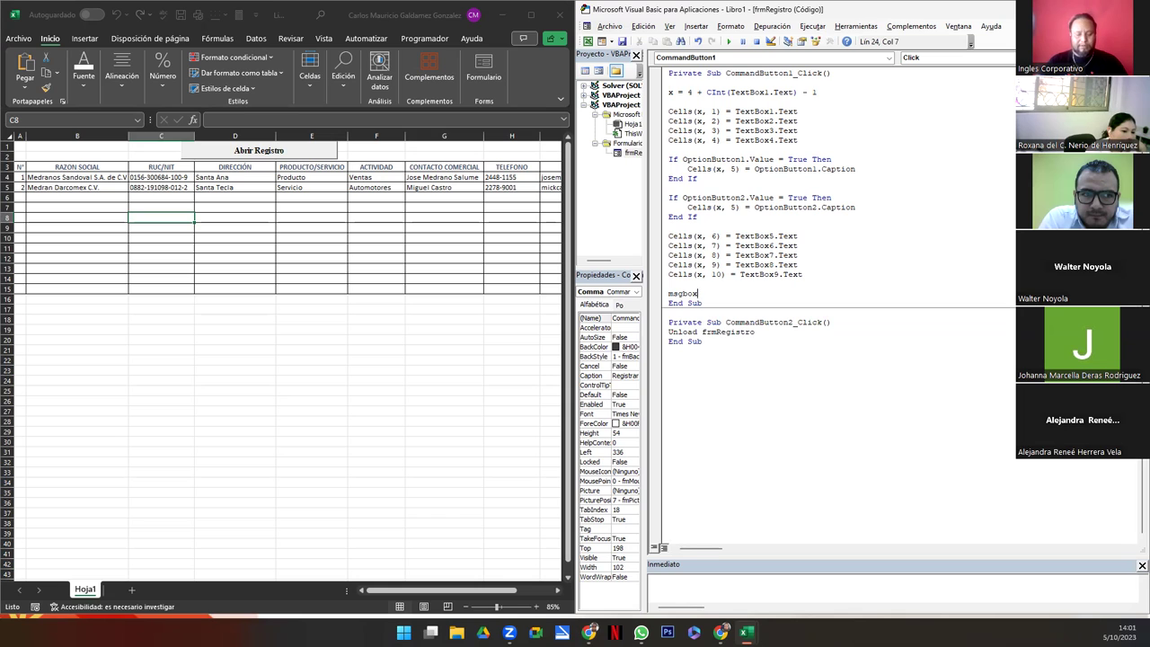
{"action": "type", "text": " ="}
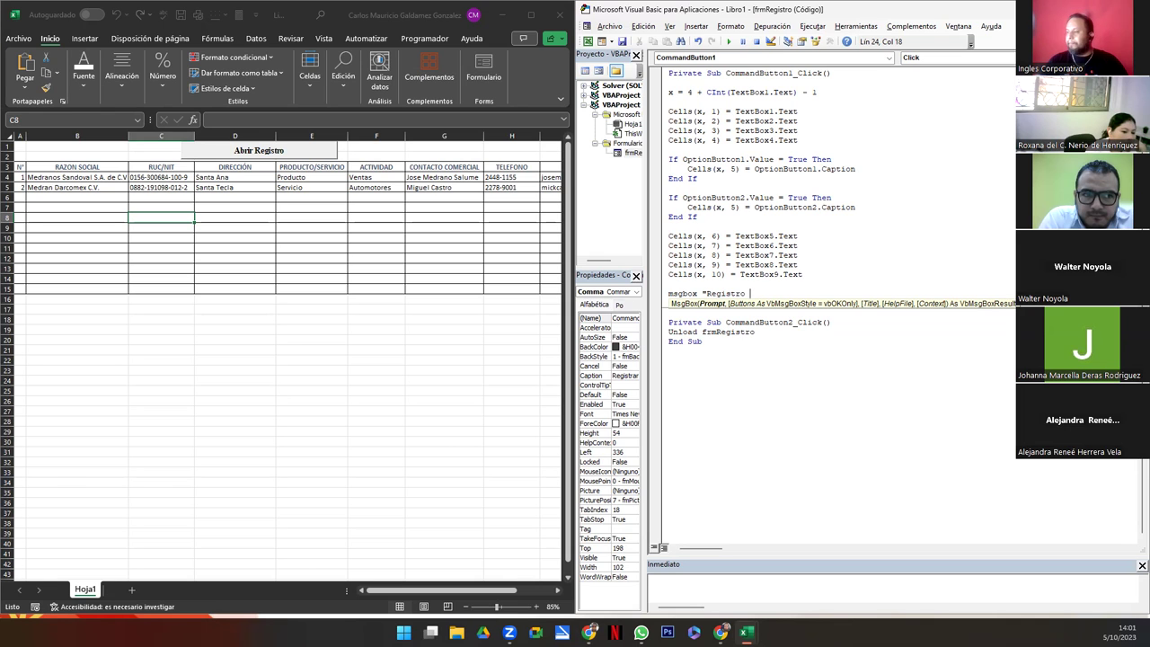
{"action": "type", "text": "greso"}
{"action": "key", "text": "BackSpace"}
{"action": "key", "text": "BackSpace"}
{"action": "key", "text": "BackSpace"}
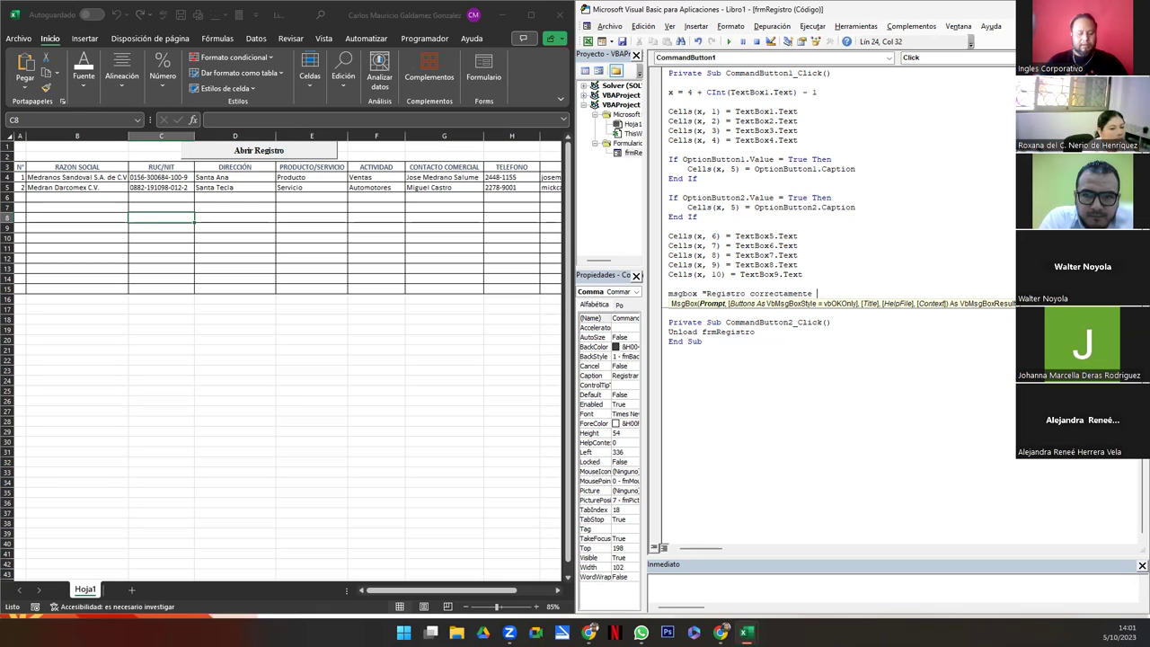
{"action": "type", "text": "gregado\""}
{"action": "key", "text": "Return"}
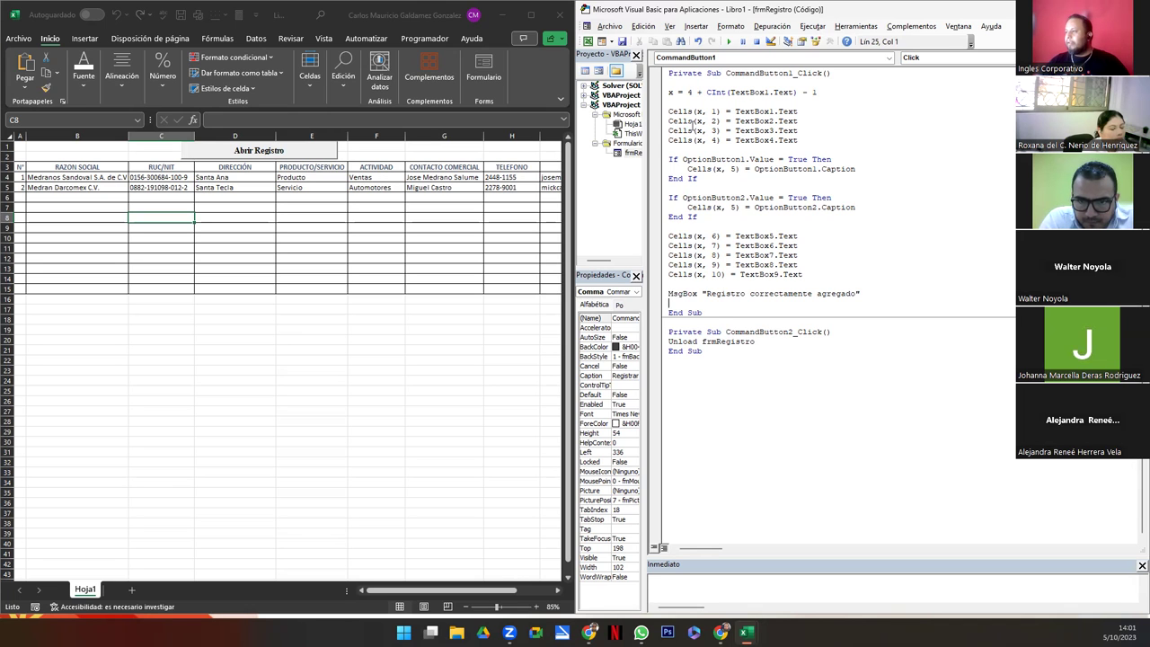
Step: Run the form and fill record 3: San Vicente, Producto, Ventas, contact, phone and email
{"action": "left_click", "coordinate": [729, 41]}
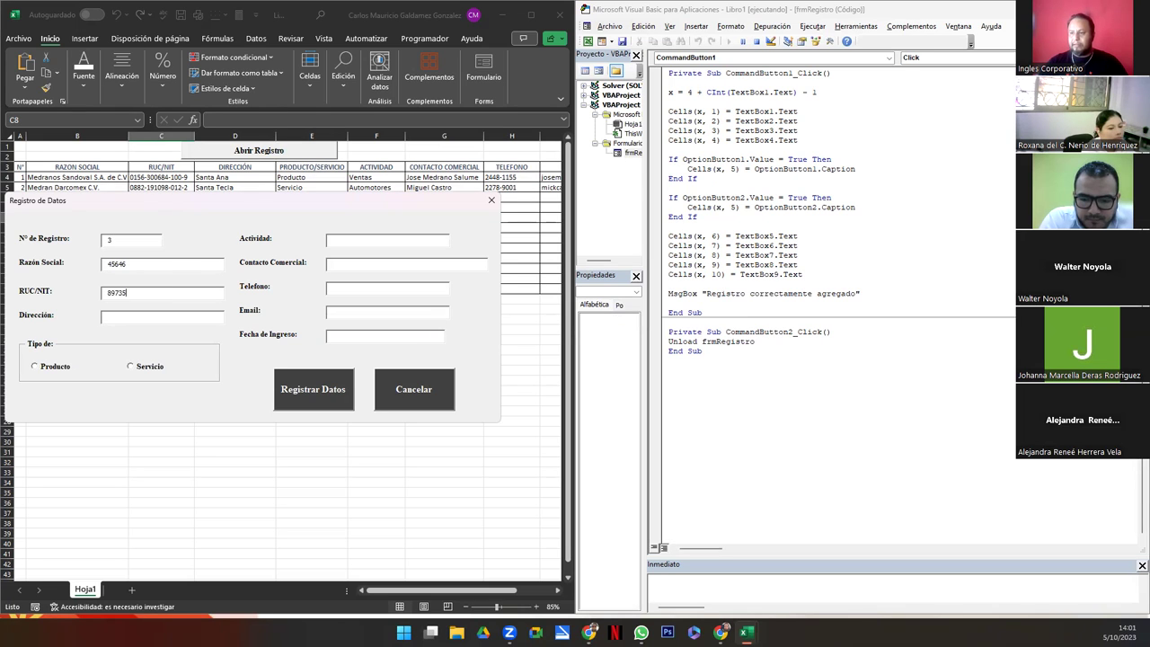
{"action": "type", "text": "San Vicente"}
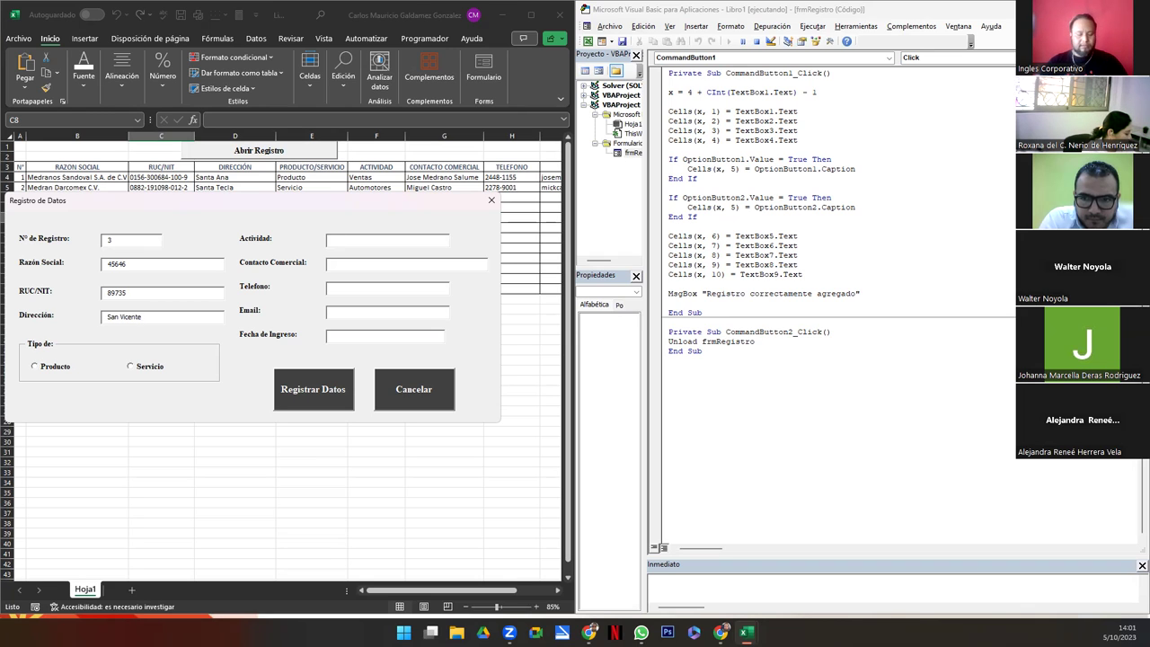
{"action": "left_click", "coordinate": [49, 366]}
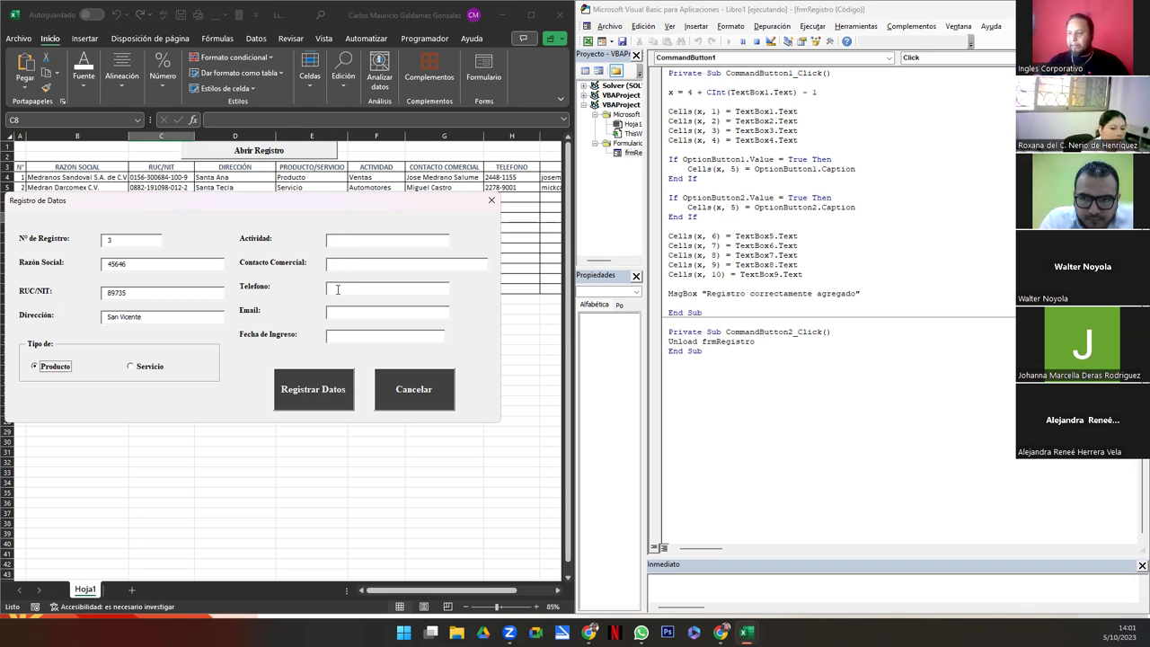
{"action": "type", "text": "Ventas "}
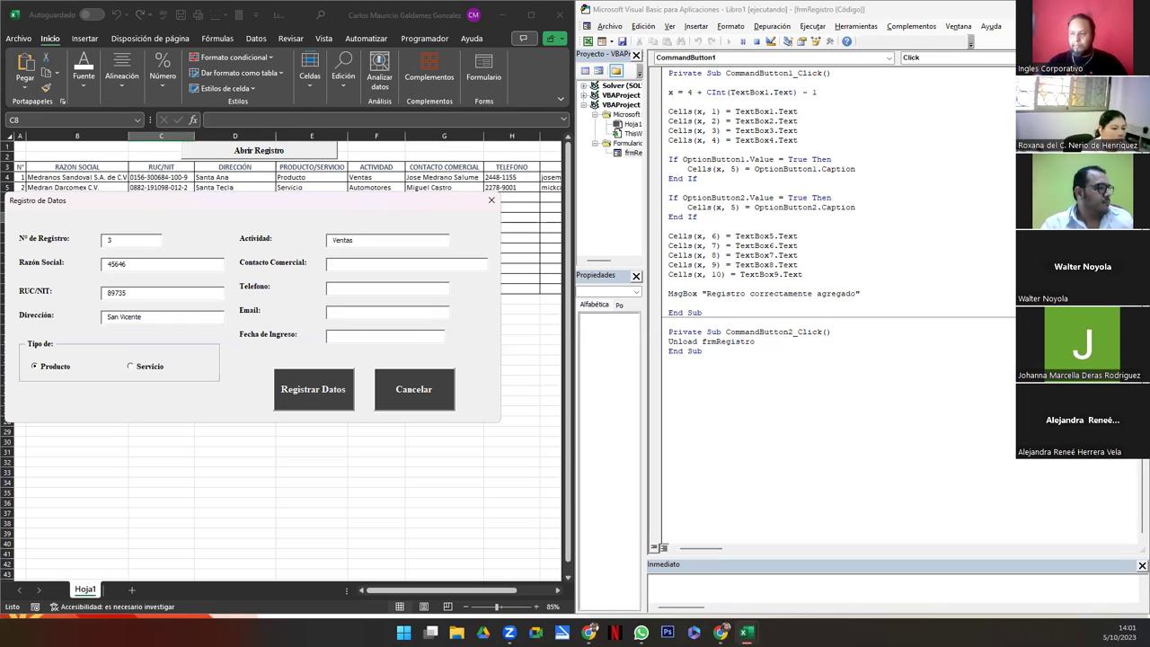
{"action": "type", "text": "Juan"}
{"action": "key", "text": "Tab"}
{"action": "type", "text": "7895"}
{"action": "key", "text": "Tab"}
{"action": "type", "text": "hjjs"}
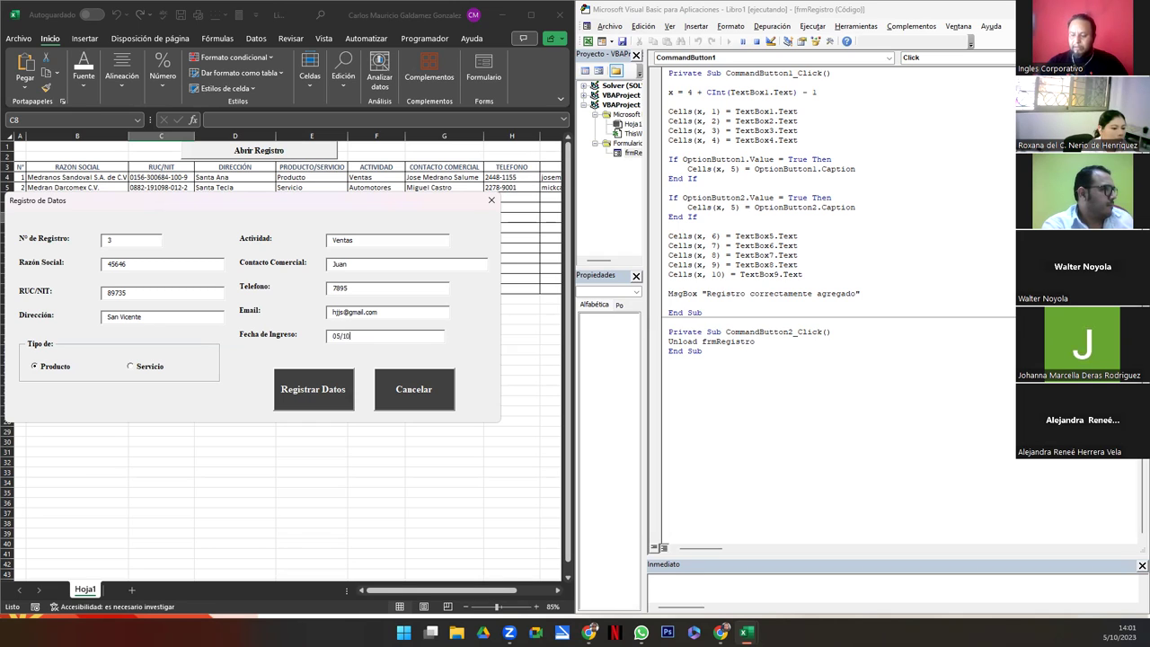
Step: Register the third record, dismiss the confirmation message, and close the form
{"action": "left_click", "coordinate": [330, 397]}
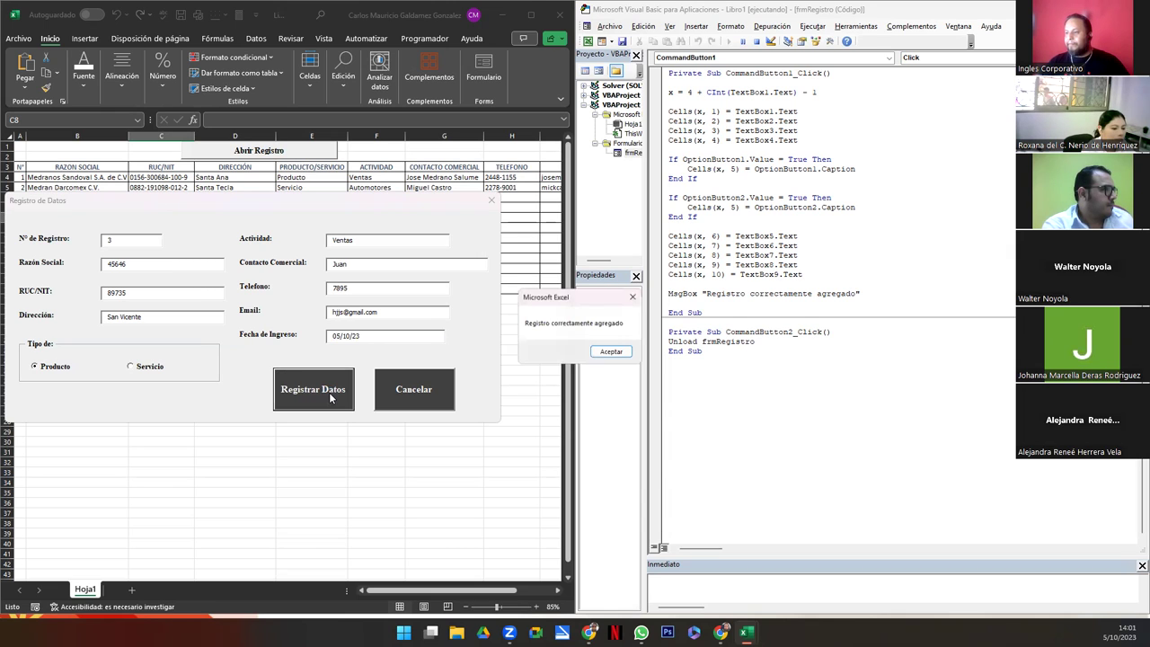
{"action": "left_click", "coordinate": [614, 353]}
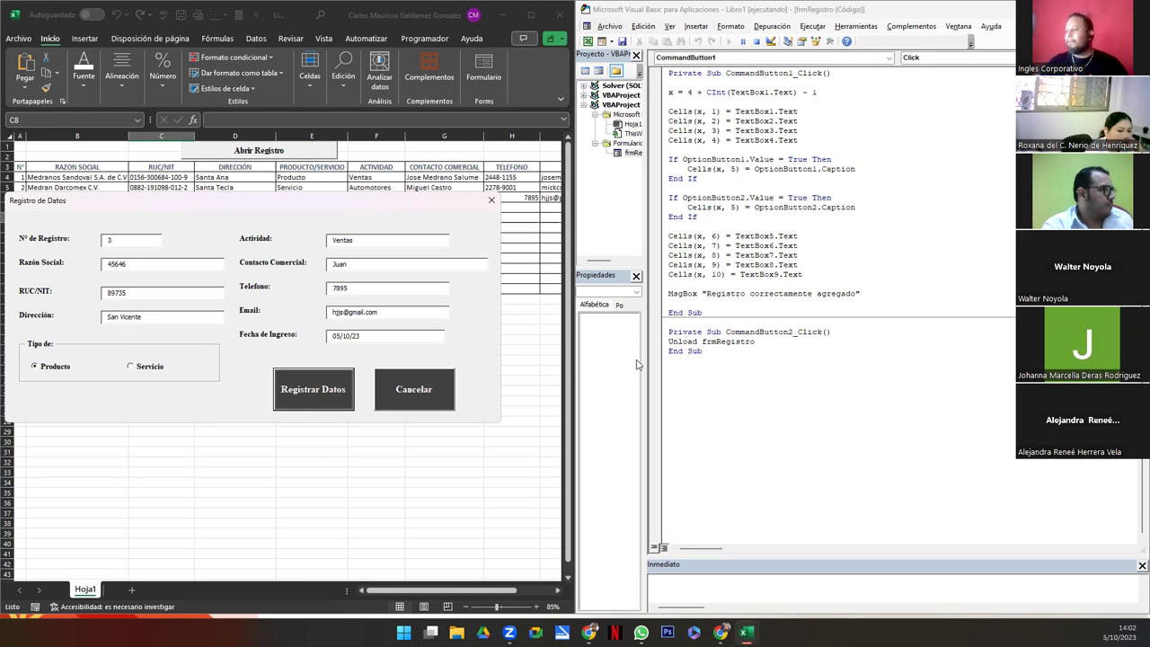
{"action": "left_click", "coordinate": [674, 303]}
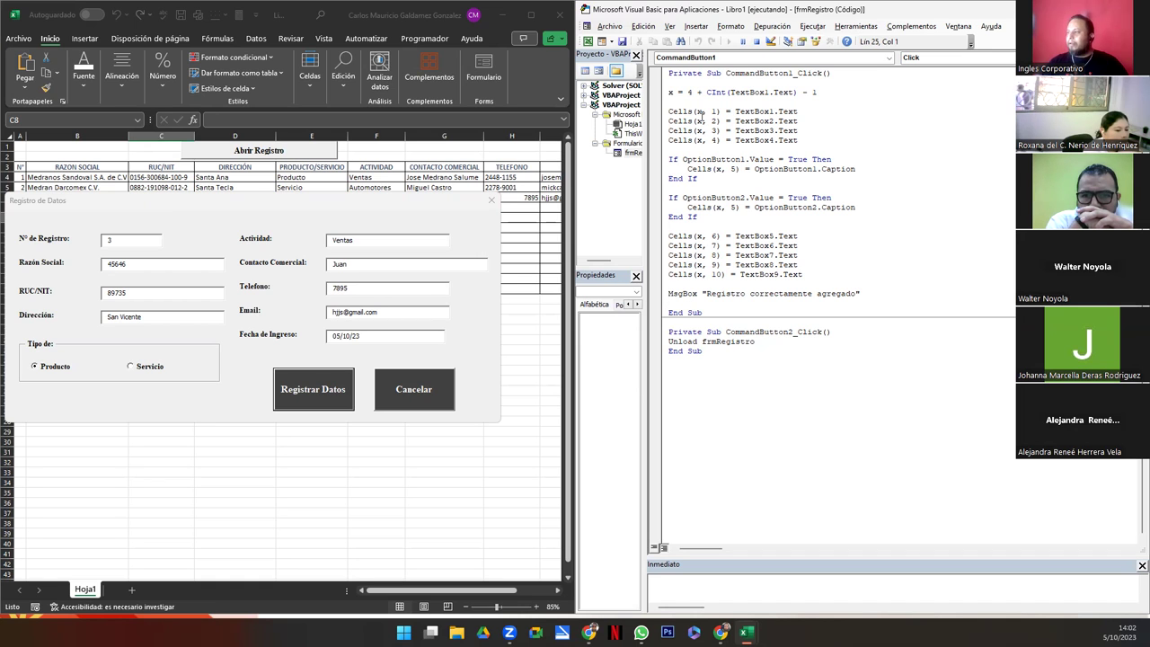
{"action": "left_click", "coordinate": [420, 406]}
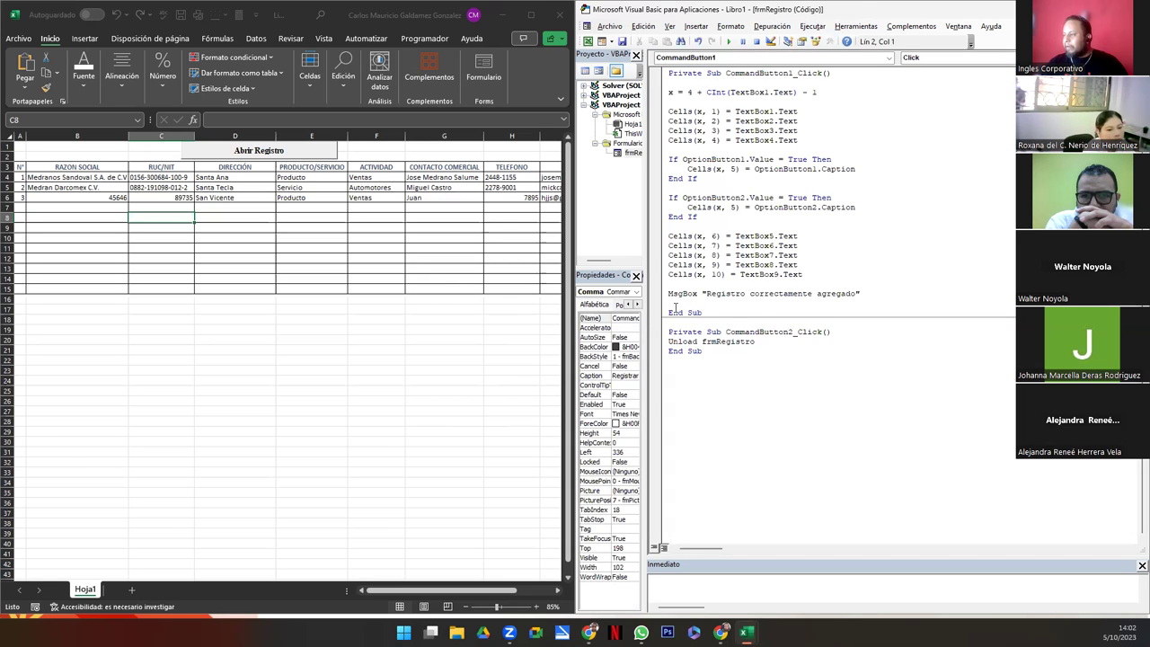
Step: Add the line TextBox1.Text = "" after the message and duplicate it down several lines
{"action": "key", "text": "Return"}
{"action": "key", "text": "Return"}
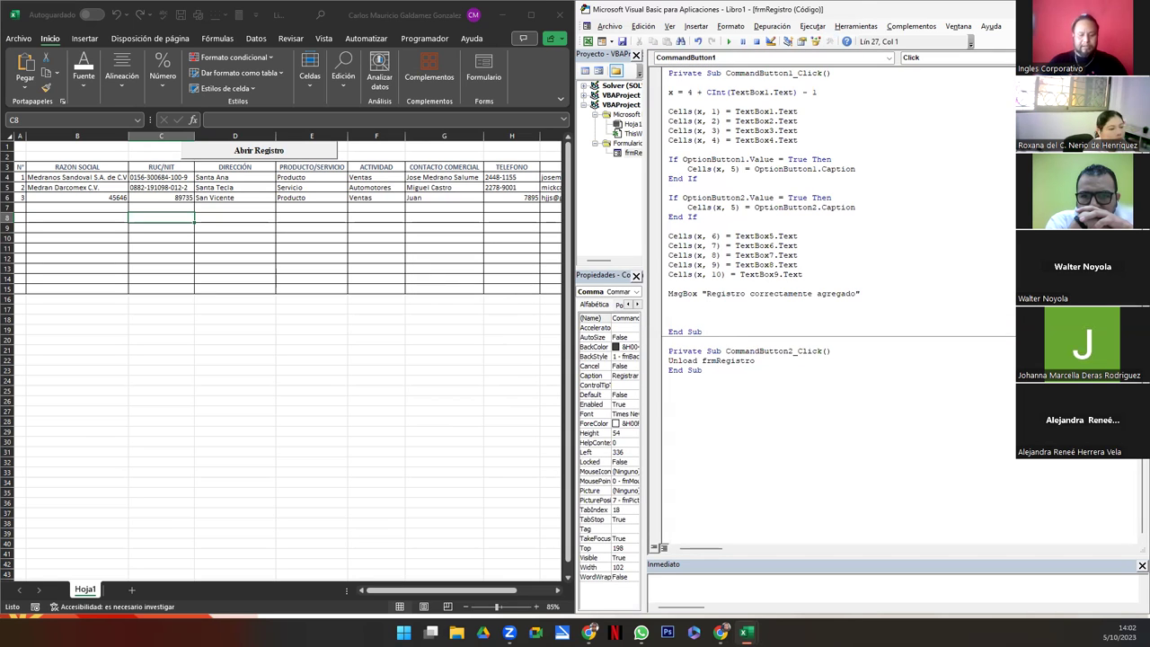
{"action": "type", "text": "Textbox1"}
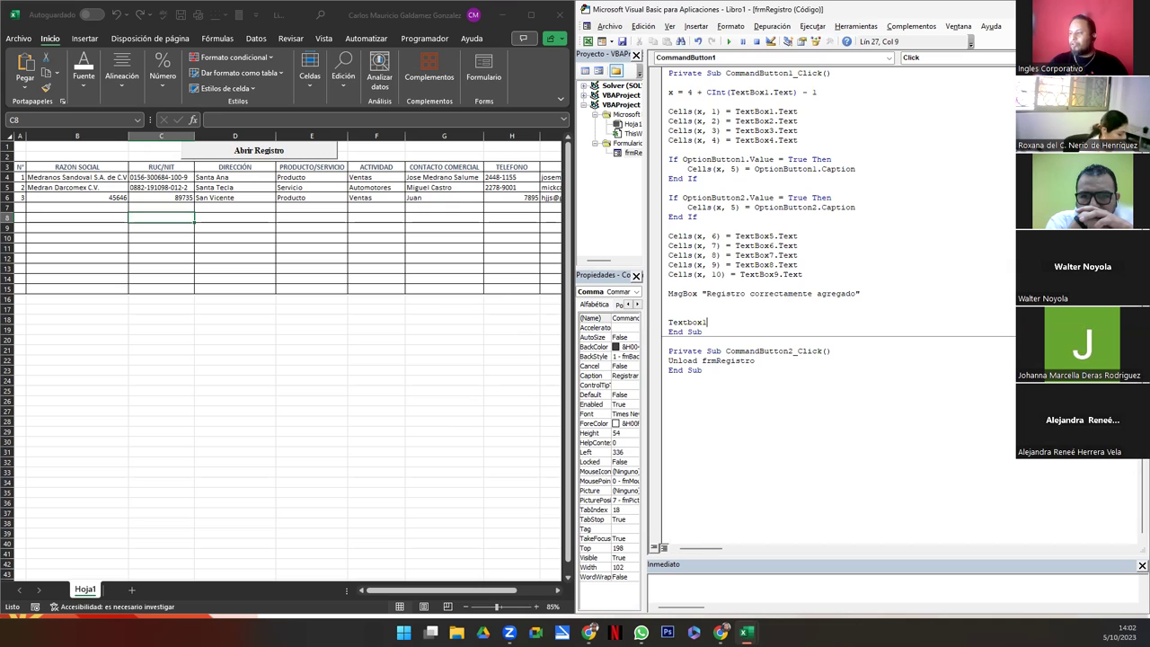
{"action": "type", "text": "."}
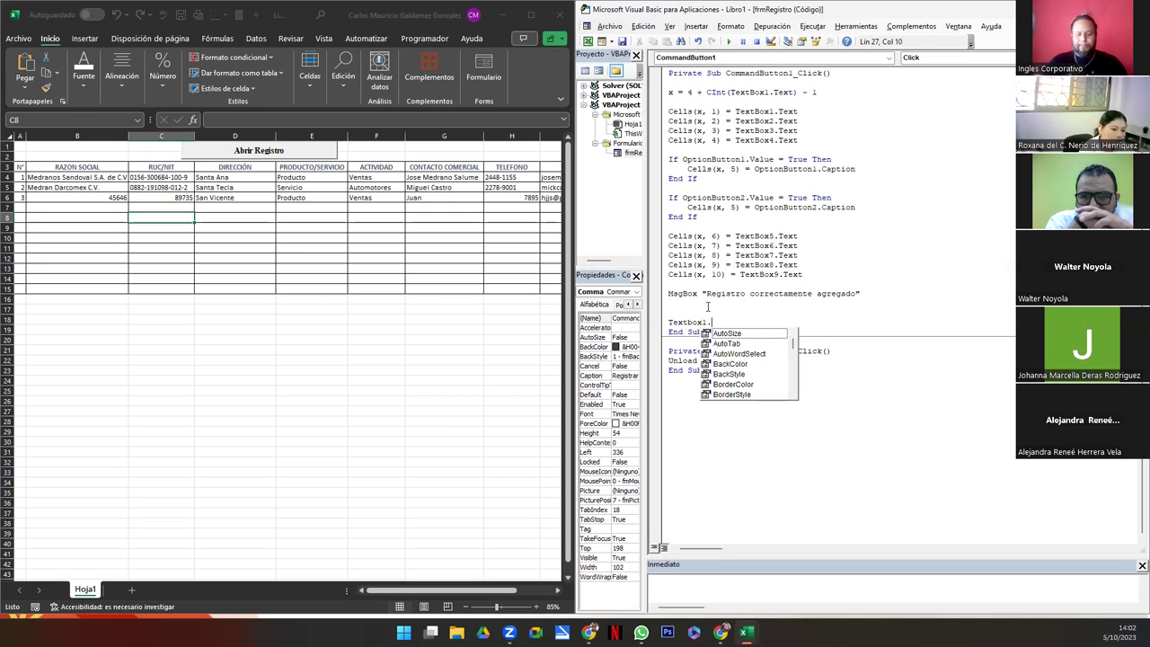
{"action": "type", "text": "Text="}
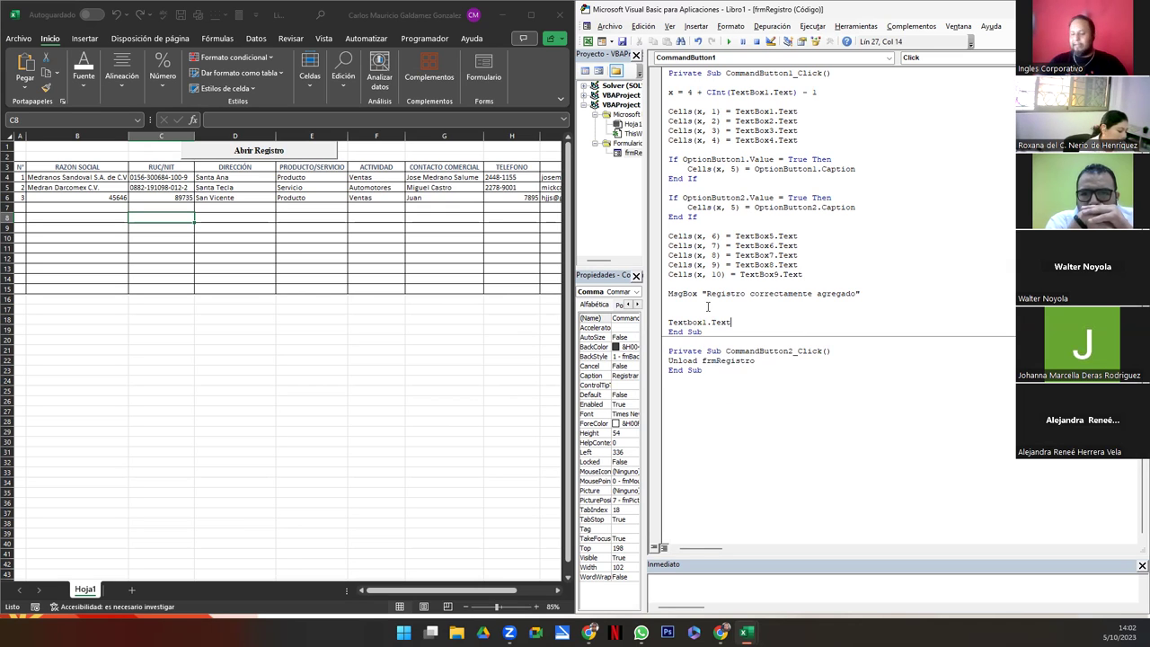
{"action": "type", "text": "\"\""}
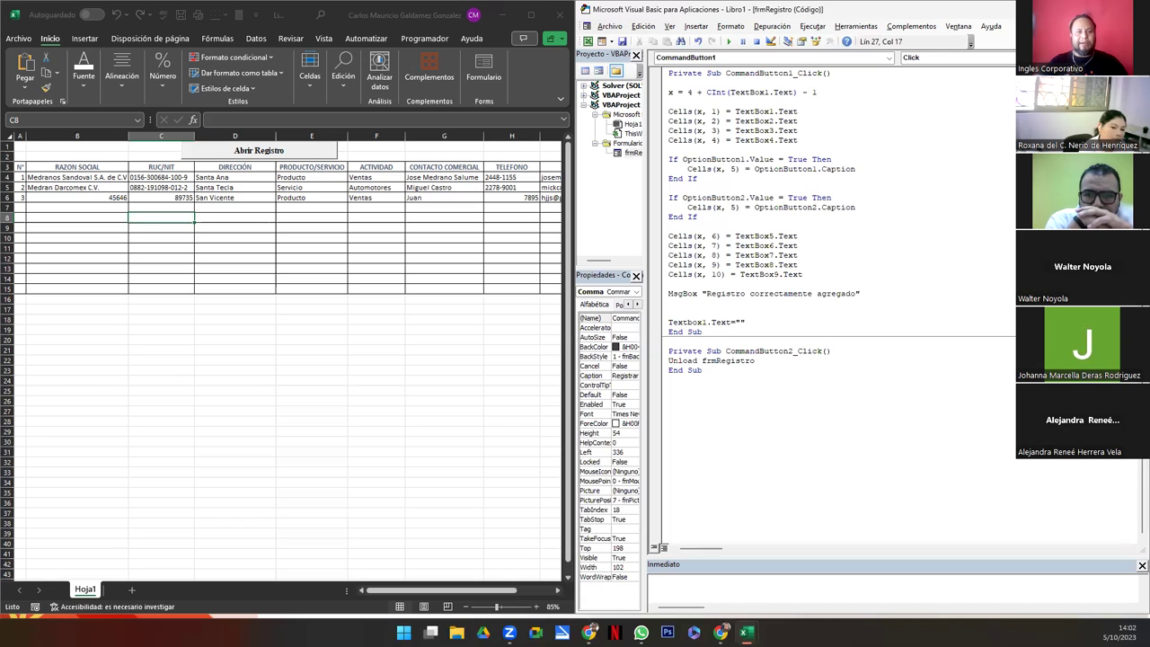
{"action": "key", "text": "Return"}
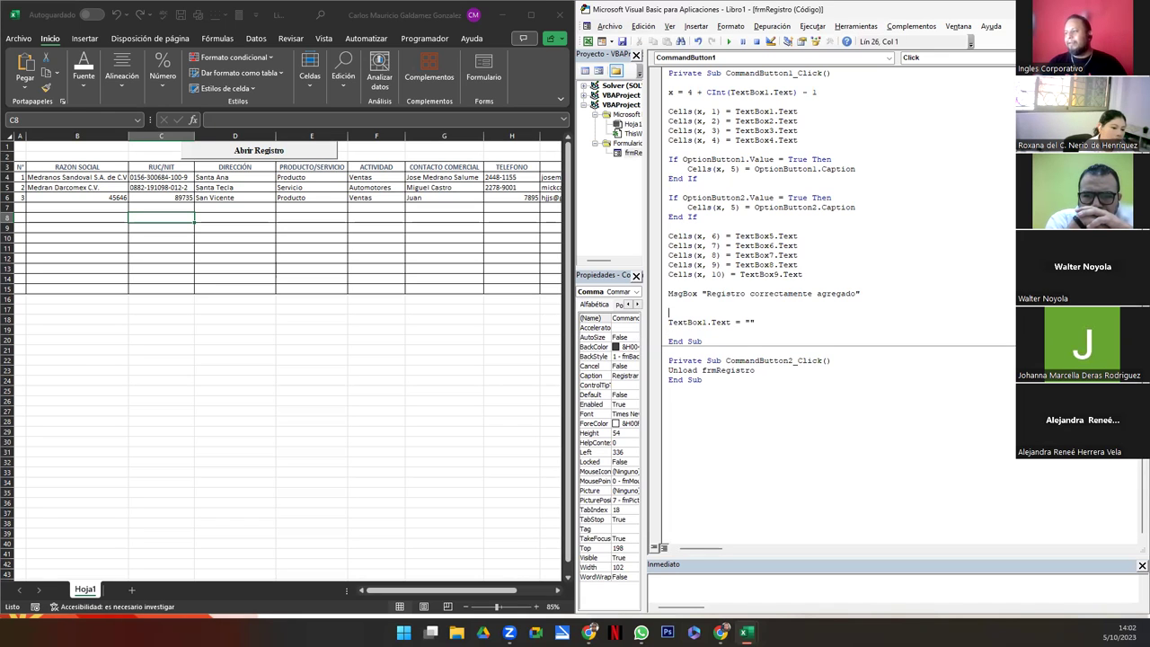
{"action": "key", "text": "shift+End"}
{"action": "key", "text": "ctrl+c"}
{"action": "key", "text": "End"}
{"action": "key", "text": "Return"}
{"action": "key", "text": "ctrl+v"}
{"action": "key", "text": "Return"}
{"action": "key", "text": "ctrl+v"}
{"action": "key", "text": "Return"}
{"action": "key", "text": "ctrl+v"}
{"action": "key", "text": "Return"}
{"action": "key", "text": "ctrl+v"}
{"action": "key", "text": "Return"}
{"action": "key", "text": "ctrl+v"}
{"action": "key", "text": "Return"}
{"action": "key", "text": "ctrl+v"}
{"action": "key", "text": "Return"}
{"action": "key", "text": "ctrl+v"}
{"action": "key", "text": "Return"}
{"action": "key", "text": "ctrl+v"}
{"action": "key", "text": "Return"}
{"action": "key", "text": "ctrl+v"}
{"action": "key", "text": "Return"}
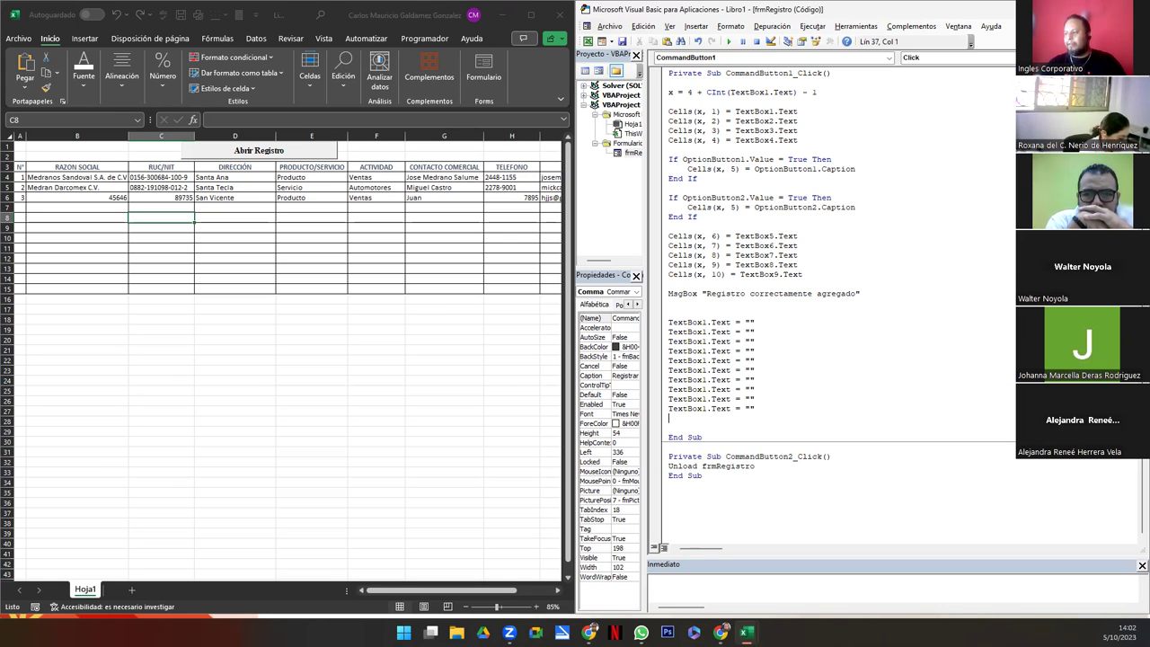
Step: Renumber the copied lines to TextBox2 through TextBox9 and delete the leftover extra line
{"action": "key", "text": "Right"}
{"action": "key", "text": "Right"}
{"action": "key", "text": "Right"}
{"action": "key", "text": "Right"}
{"action": "key", "text": "Right"}
{"action": "key", "text": "Right"}
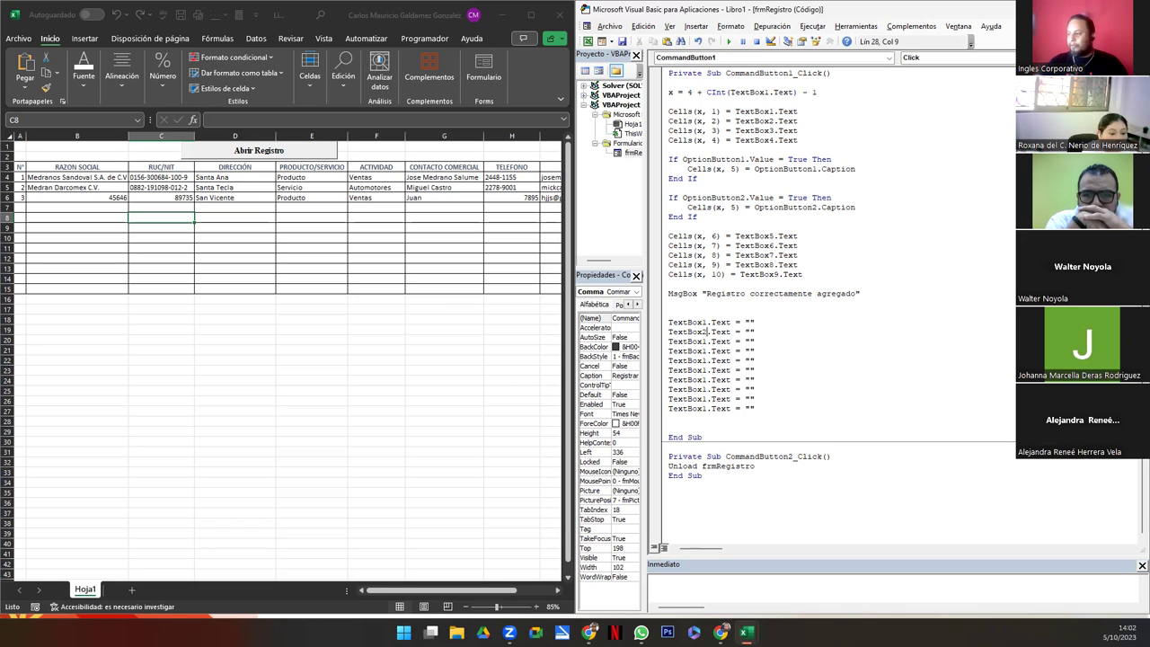
{"action": "type", "text": "3"}
{"action": "key", "text": "Down"}
{"action": "key", "text": "BackSpace"}
{"action": "type", "text": "4"}
{"action": "key", "text": "Down"}
{"action": "key", "text": "BackSpace"}
{"action": "type", "text": "5"}
{"action": "key", "text": "Down"}
{"action": "key", "text": "BackSpace"}
{"action": "type", "text": "6"}
{"action": "key", "text": "Down"}
{"action": "key", "text": "BackSpace"}
{"action": "type", "text": "7"}
{"action": "key", "text": "Down"}
{"action": "key", "text": "BackSpace"}
{"action": "type", "text": "8"}
{"action": "key", "text": "Down"}
{"action": "key", "text": "BackSpace"}
{"action": "type", "text": "9"}
{"action": "key", "text": "shift+End"}
{"action": "key", "text": "Delete"}
Step: Run the form and fill its fields with test numbers such as 56456, choosing Producto
{"action": "left_click", "coordinate": [729, 42]}
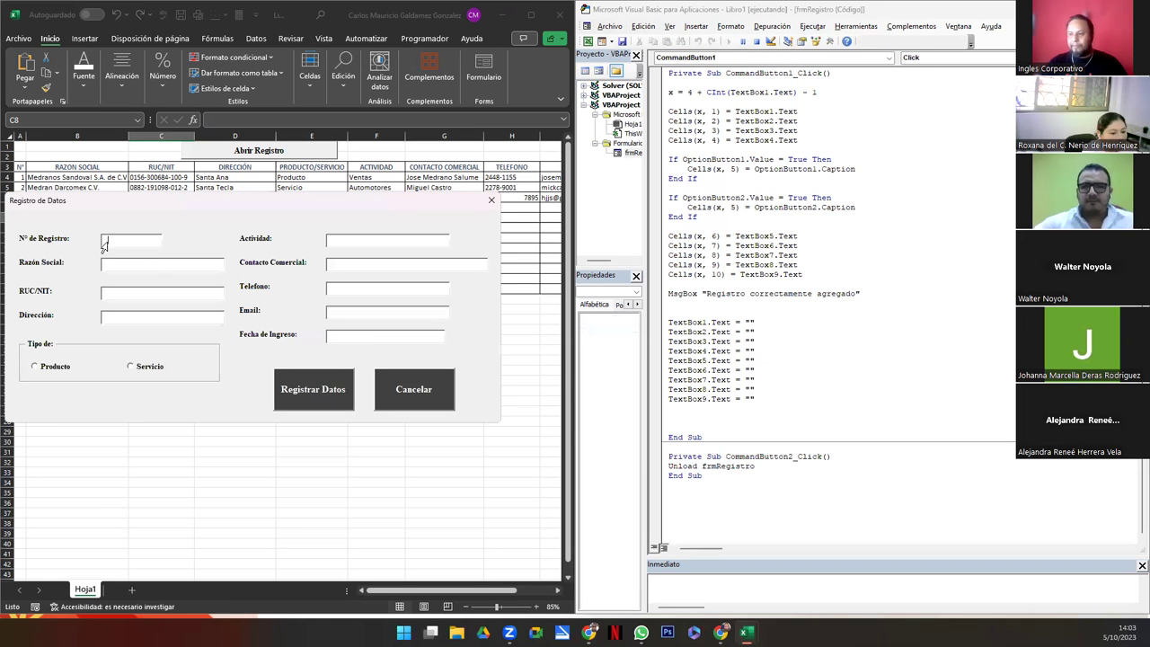
{"action": "type", "text": "56456"}
{"action": "key", "text": "Tab"}
{"action": "type", "text": "456456"}
{"action": "key", "text": "Tab"}
{"action": "type", "text": "465"}
{"action": "key", "text": "Tab"}
{"action": "type", "text": "456"}
{"action": "key", "text": "Tab"}
{"action": "type", "text": "4654\t654"}
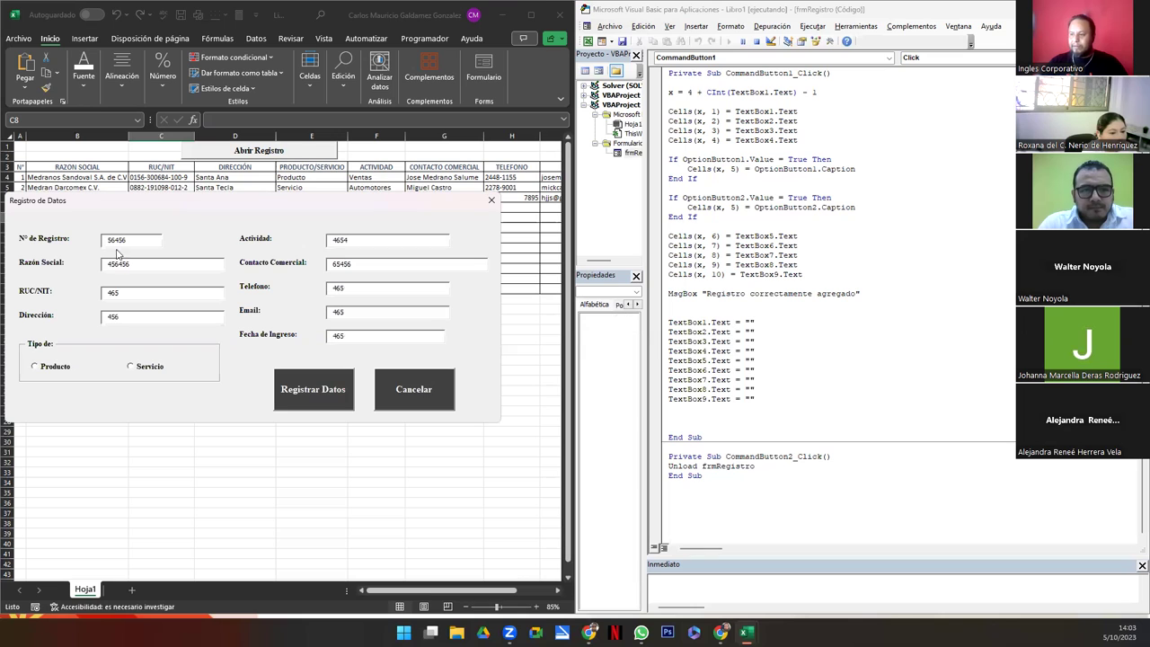
{"action": "left_click", "coordinate": [65, 369]}
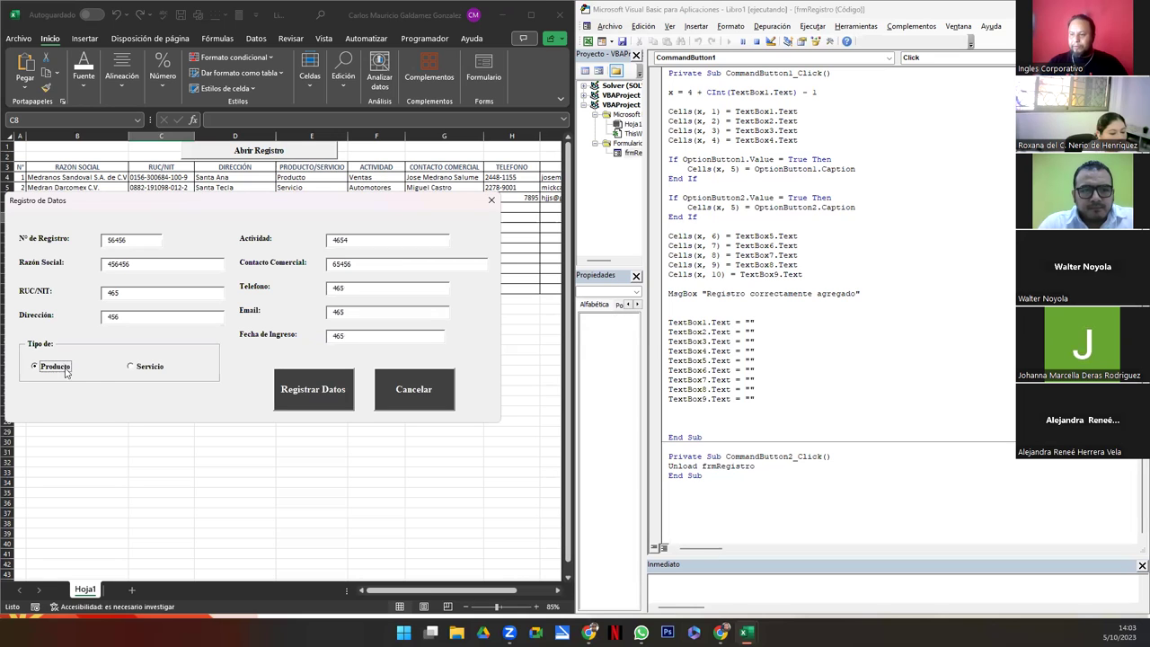
Step: Submit the test record, debug the overflow error 6, and reset the run
{"action": "left_click", "coordinate": [312, 396]}
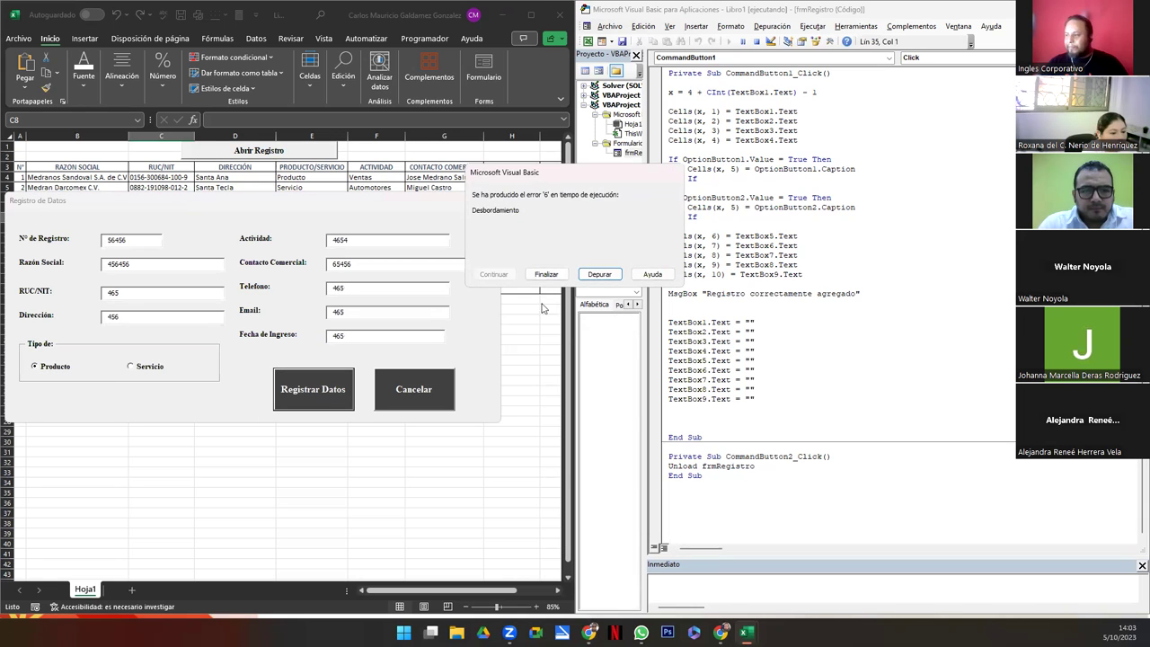
{"action": "left_click", "coordinate": [599, 275]}
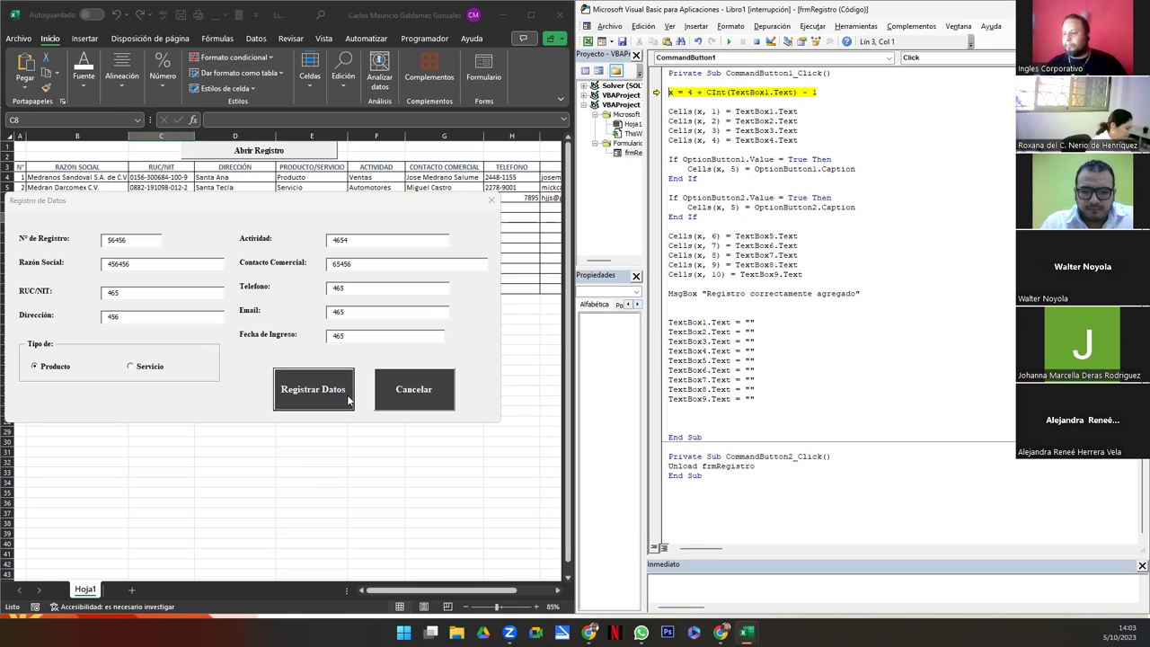
{"action": "left_click", "coordinate": [756, 42]}
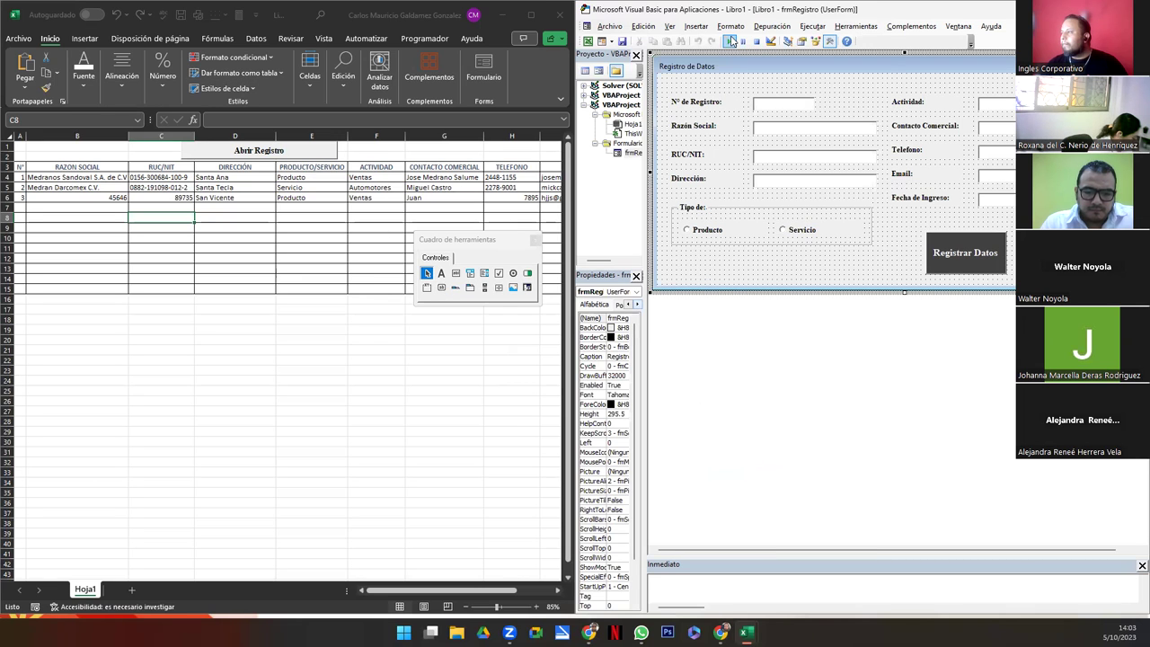
Step: Relaunch the registration form and fill record 4's fields with ID 4 and test values
{"action": "left_click", "coordinate": [729, 42]}
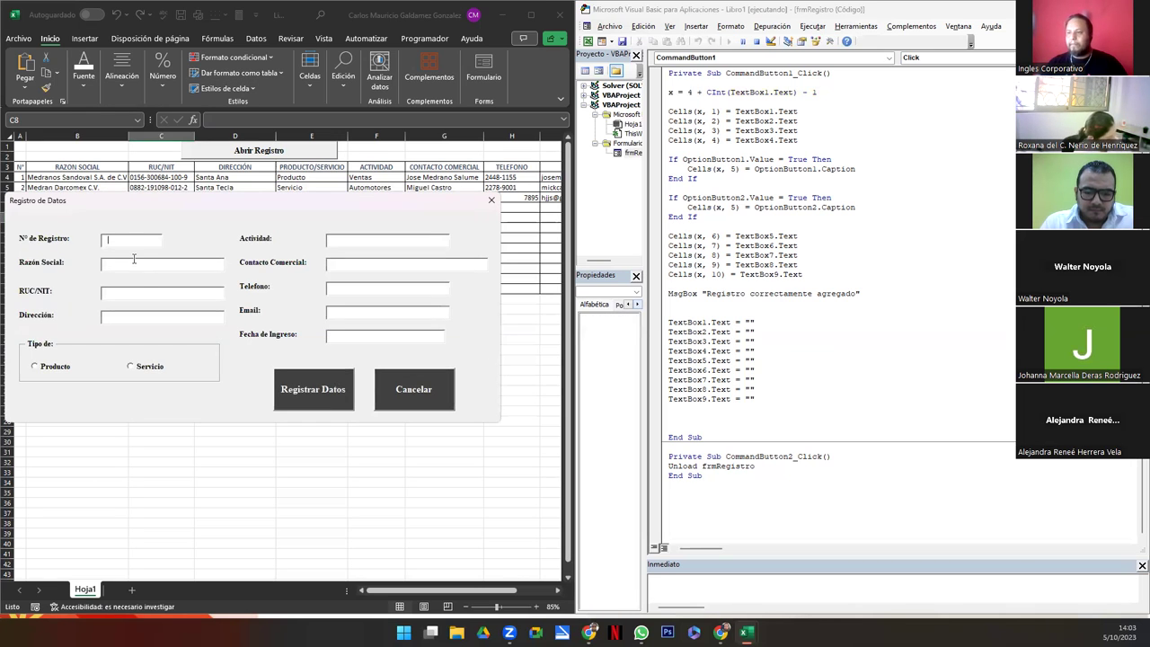
{"action": "left_click_drag", "start_coordinate": [152, 204], "coordinate": [147, 267]}
{"action": "type", "text": "4"}
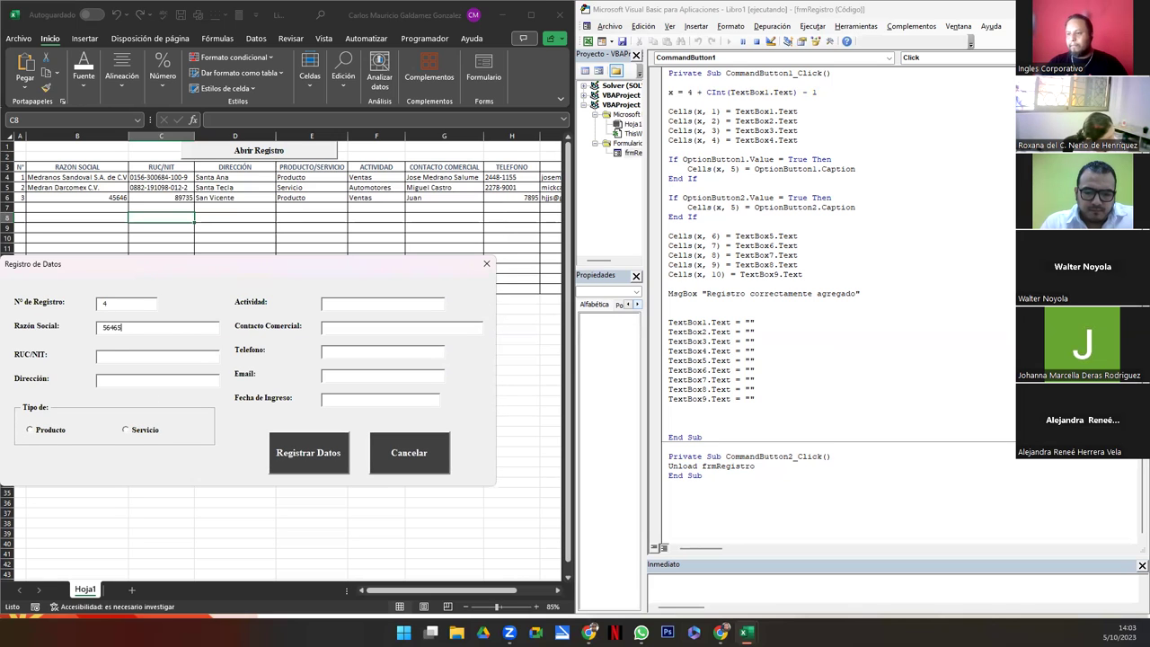
{"action": "key", "text": "Tab"}
{"action": "type", "text": "546465"}
{"action": "key", "text": "Tab"}
{"action": "type", "text": "hjkkjk"}
{"action": "key", "text": "Tab"}
{"action": "type", "text": "hkkjlhkj"}
{"action": "key", "text": "Tab"}
{"action": "type", "text": "hk"}
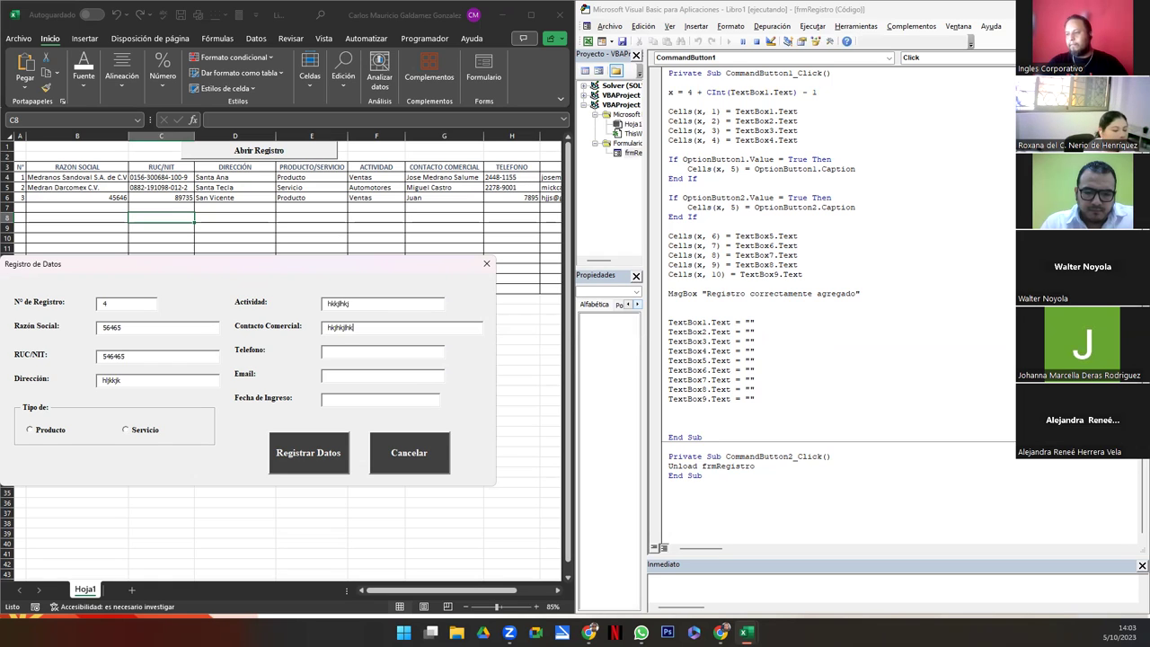
{"action": "type", "text": "45465"}
{"action": "key", "text": "Tab"}
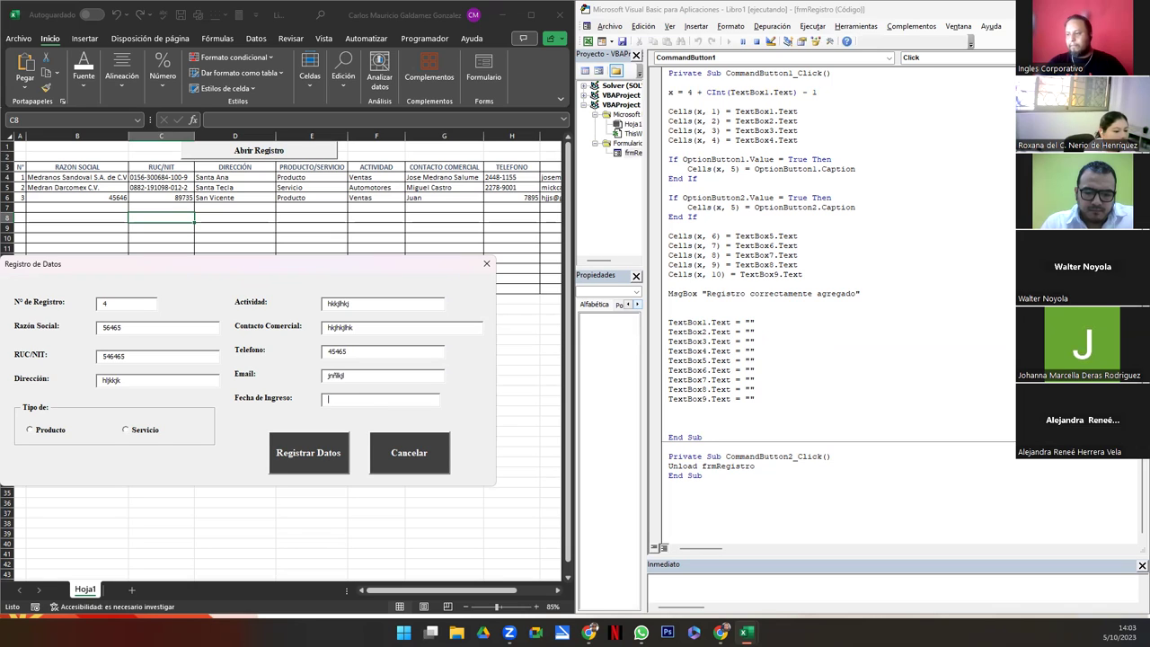
{"action": "type", "text": "46545"}
Step: Mark the supplier as Servicio, register the record and accept the confirmation
{"action": "left_click", "coordinate": [126, 430]}
{"action": "left_click", "coordinate": [314, 454]}
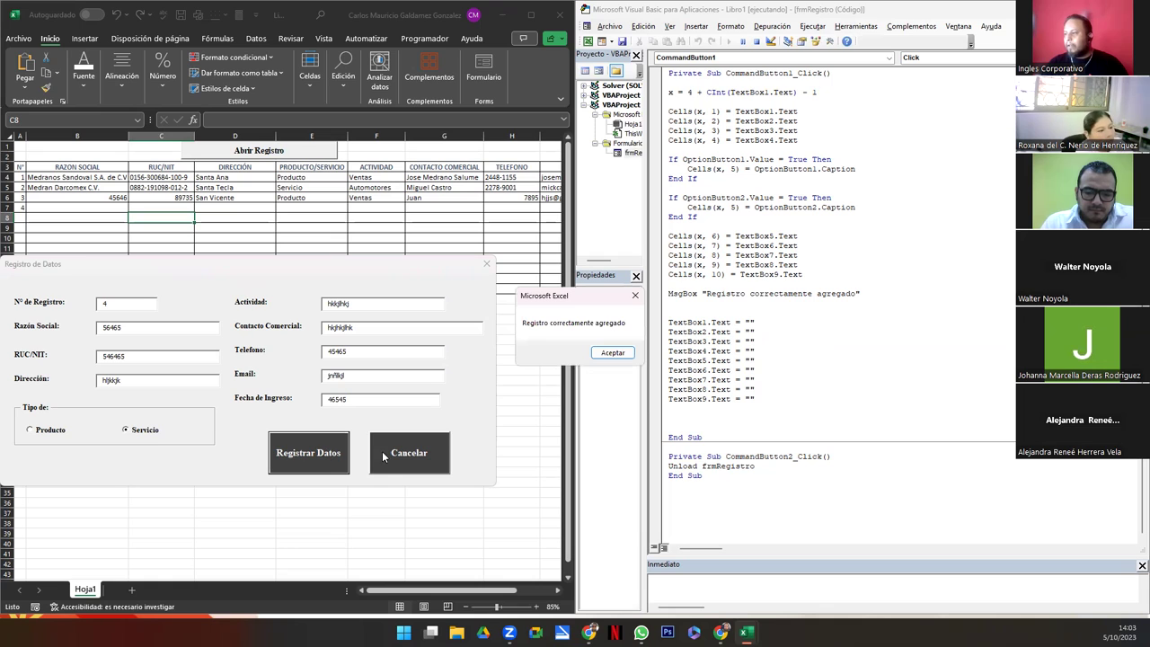
{"action": "left_click", "coordinate": [610, 353]}
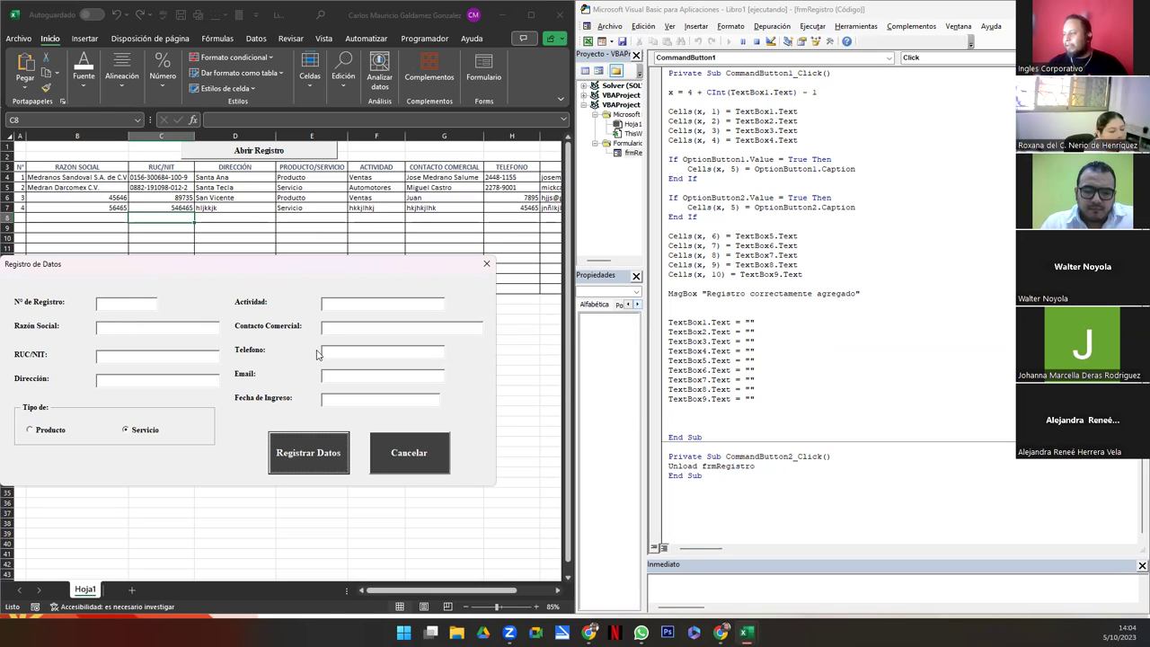
Step: Highlight the TextBox1–TextBox7 clearing lines in the code editor, then bring the form forward
{"action": "left_click", "coordinate": [682, 325]}
{"action": "left_click_drag", "start_coordinate": [670, 322], "coordinate": [756, 380]}
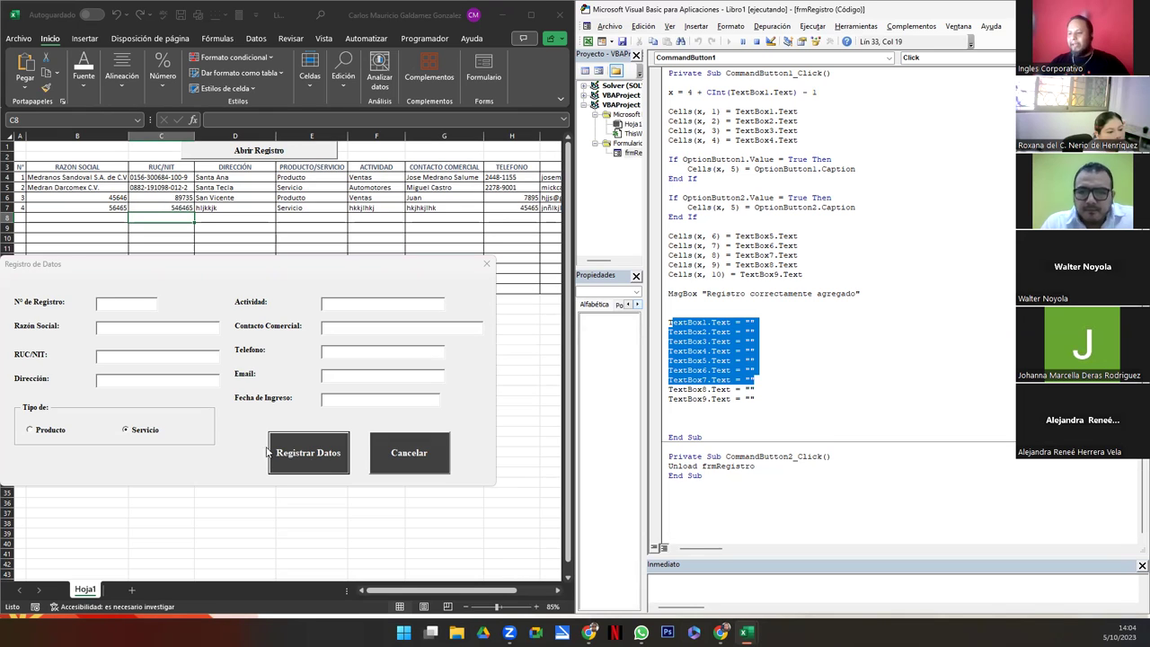
{"action": "left_click", "coordinate": [359, 461]}
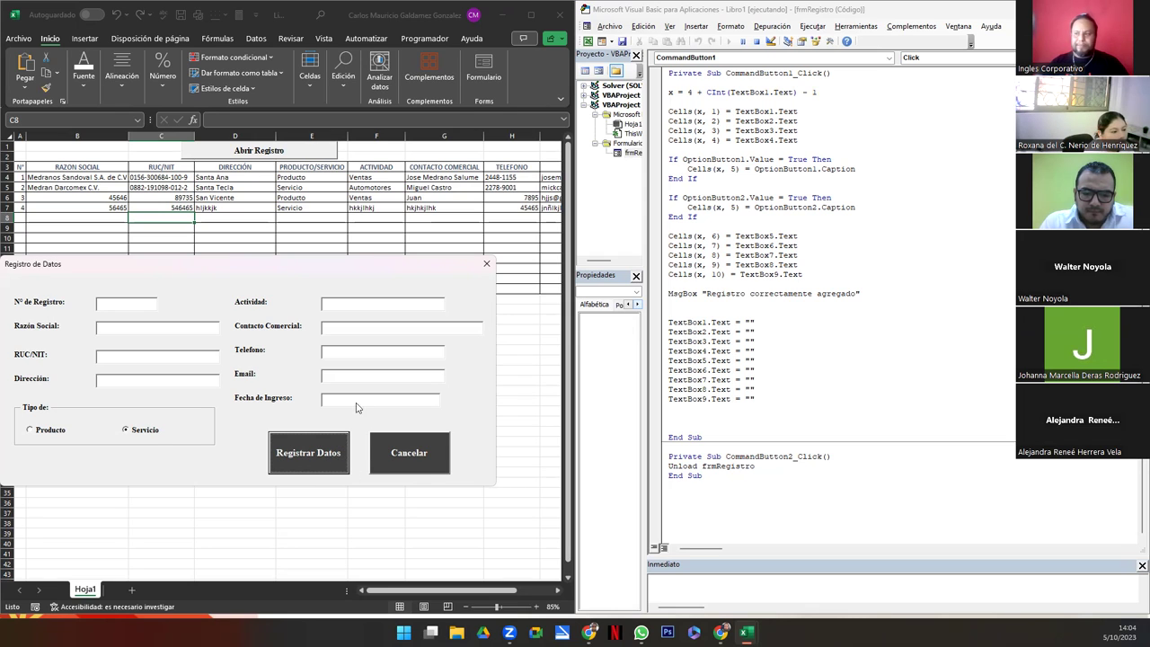
Step: Cancel the registration form and advance five Genially slides to '¡Muchas gracias!', closing the score image
{"action": "left_click", "coordinate": [417, 454]}
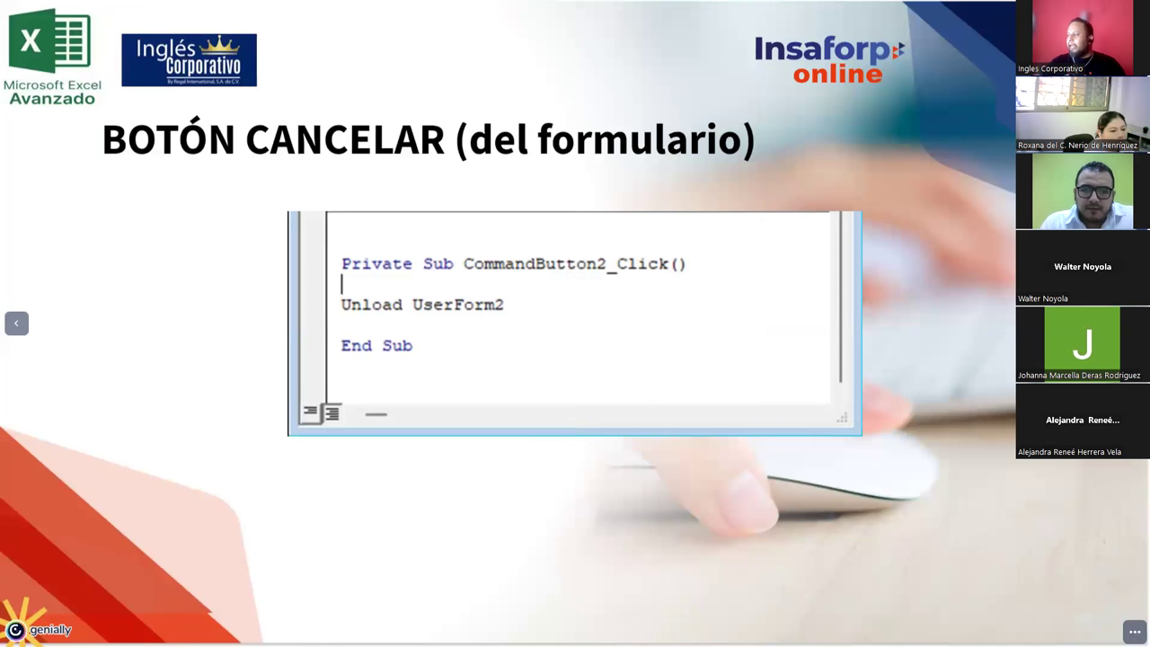
{"action": "key", "text": "Right"}
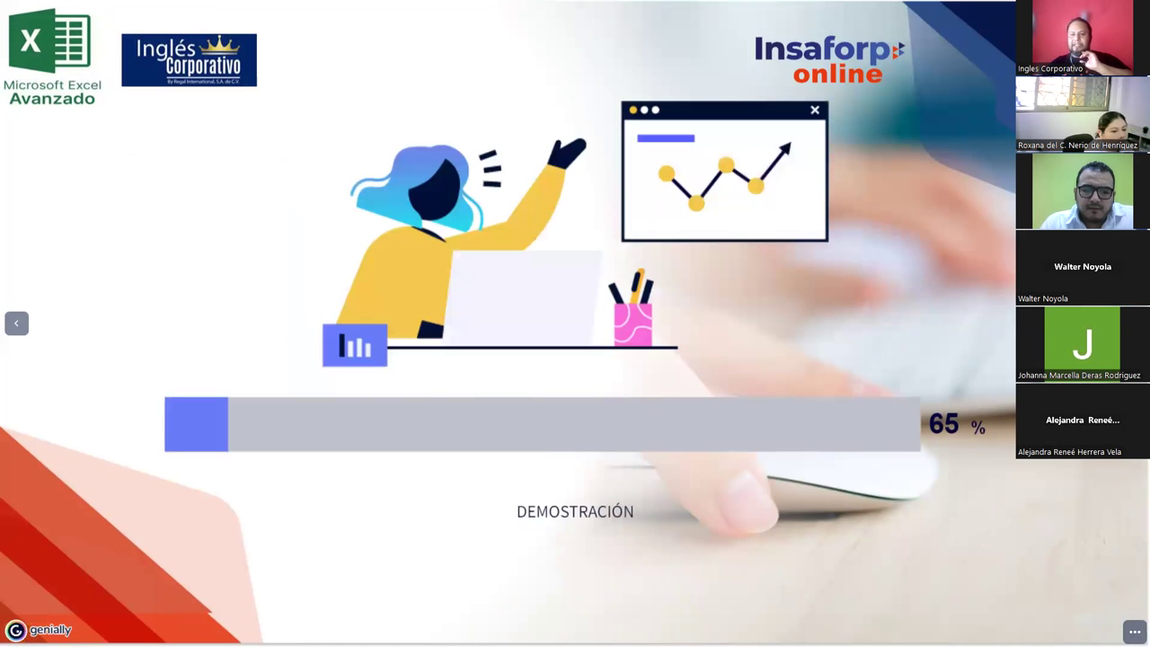
{"action": "key", "text": "Right"}
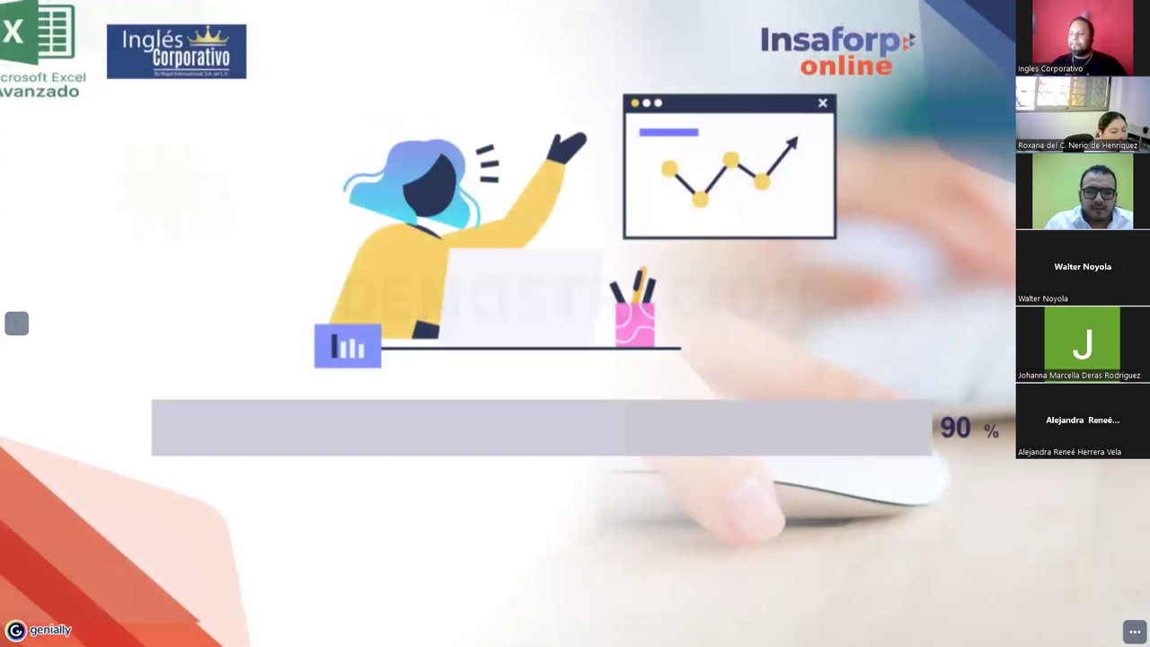
{"action": "key", "text": "Right"}
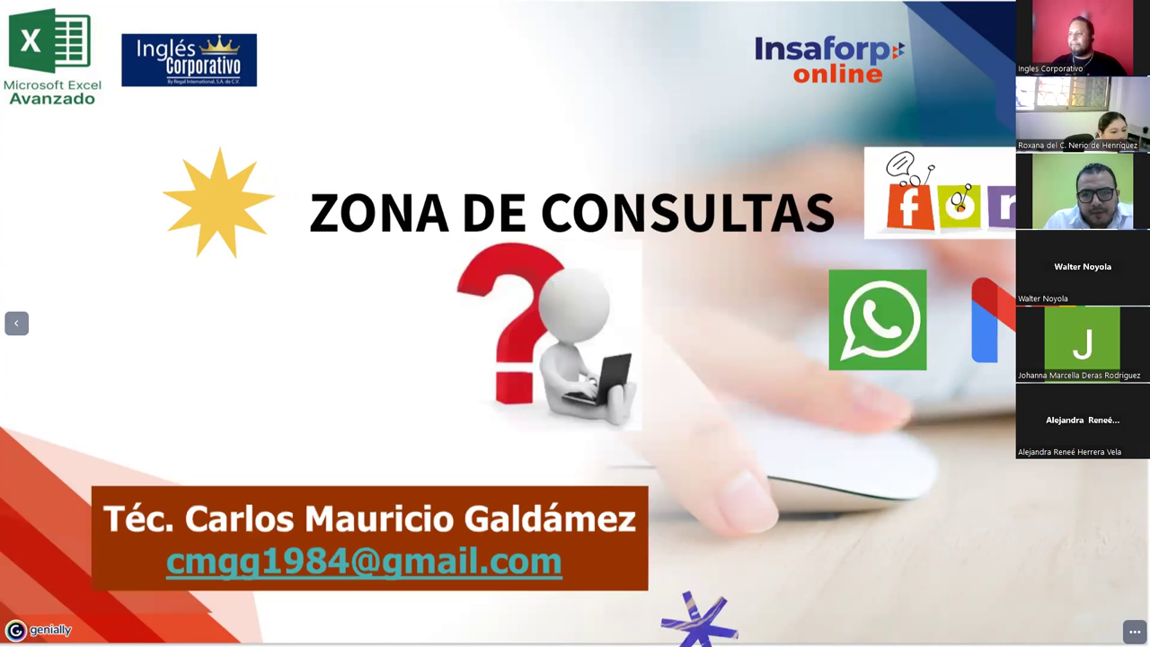
{"action": "key", "text": "Right"}
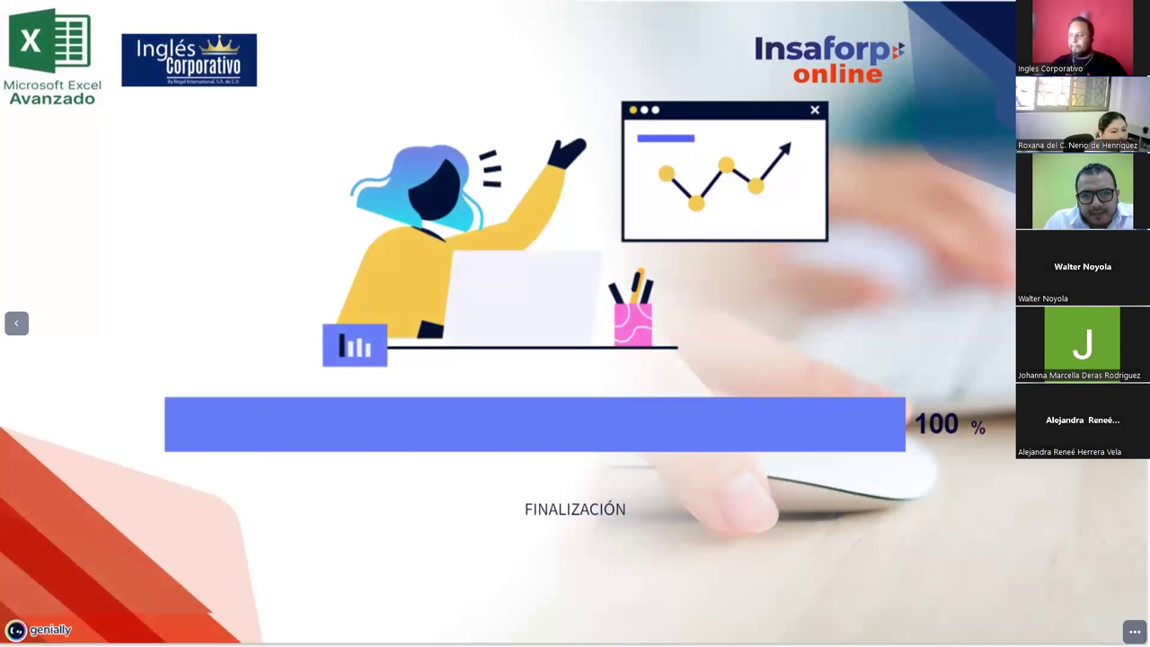
{"action": "key", "text": "Right"}
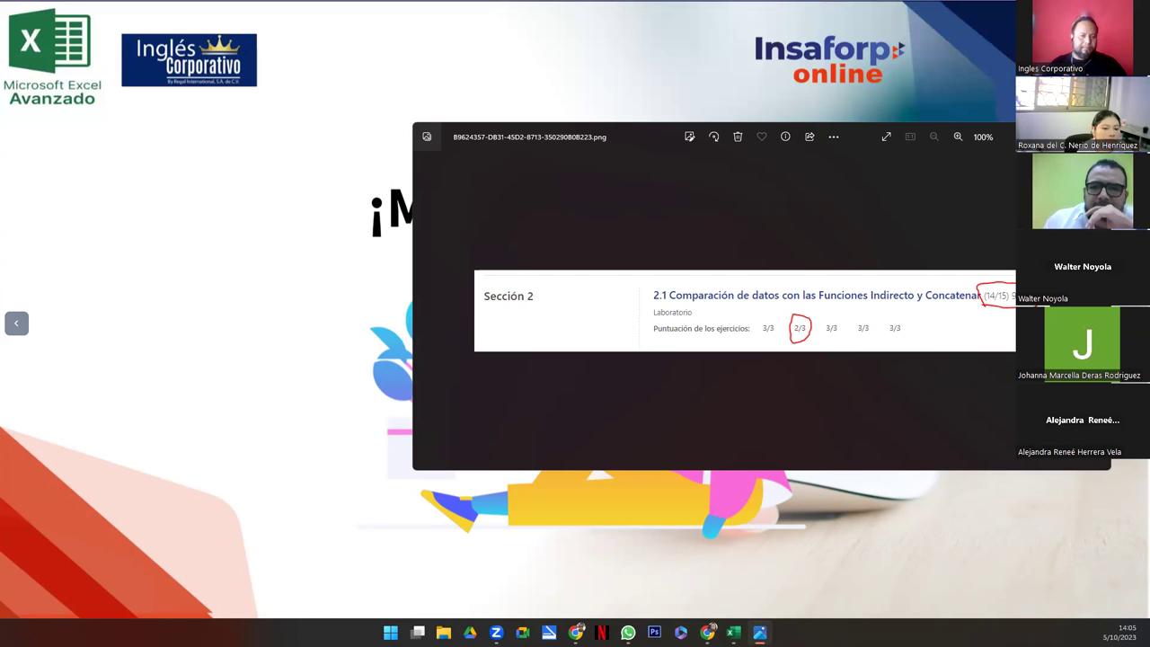
{"action": "key", "text": "alt+Tab"}
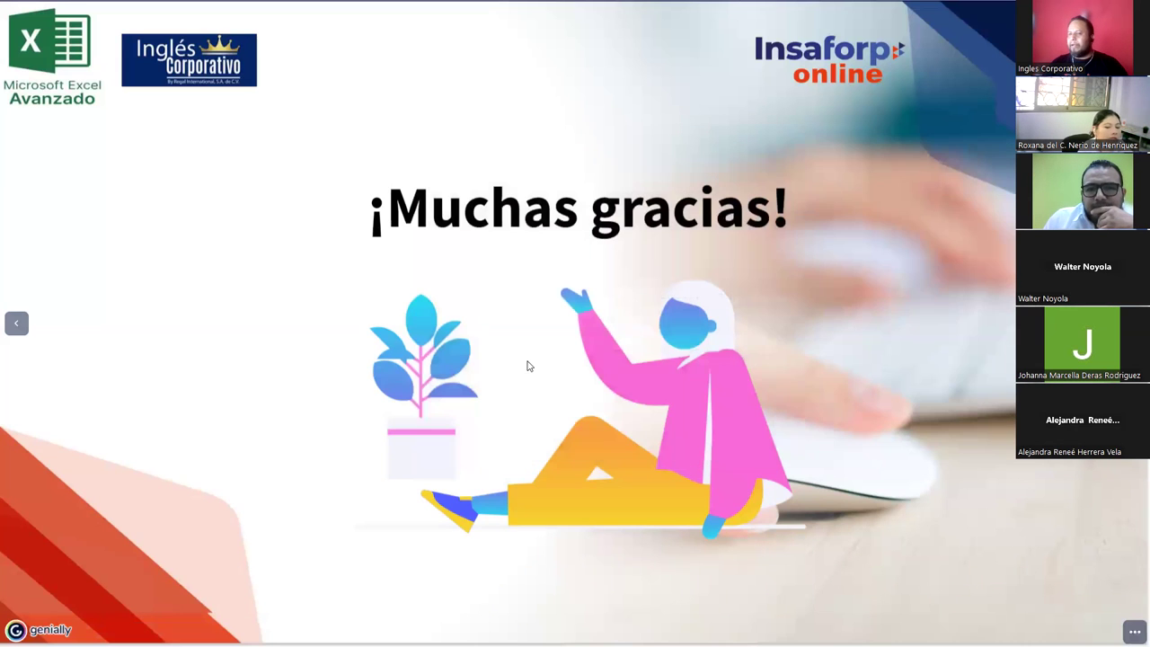